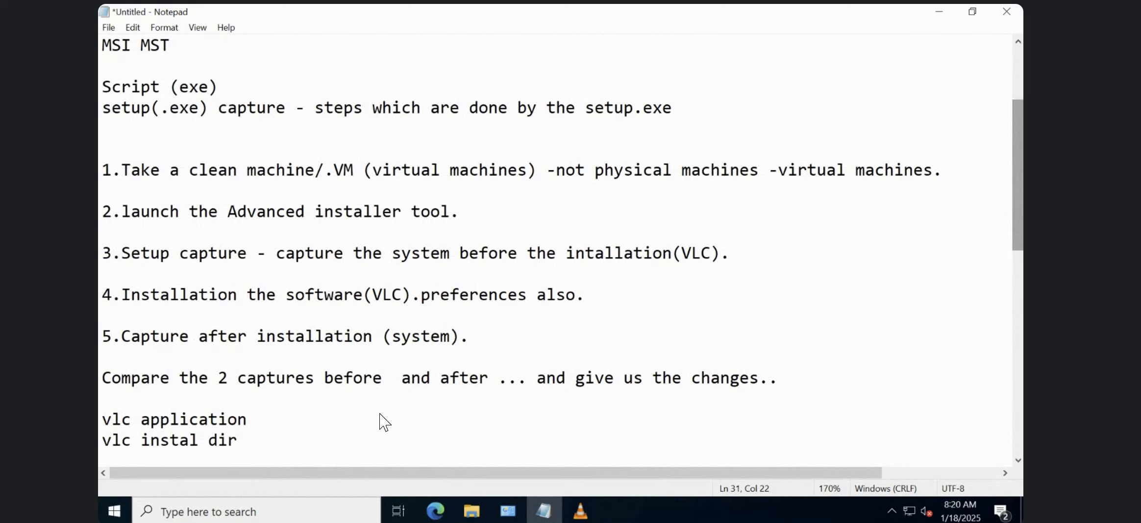
Replace the "copy files" line at the end of the notes with "Setup.exe - Legacy setup".
left_click(1020, 300)
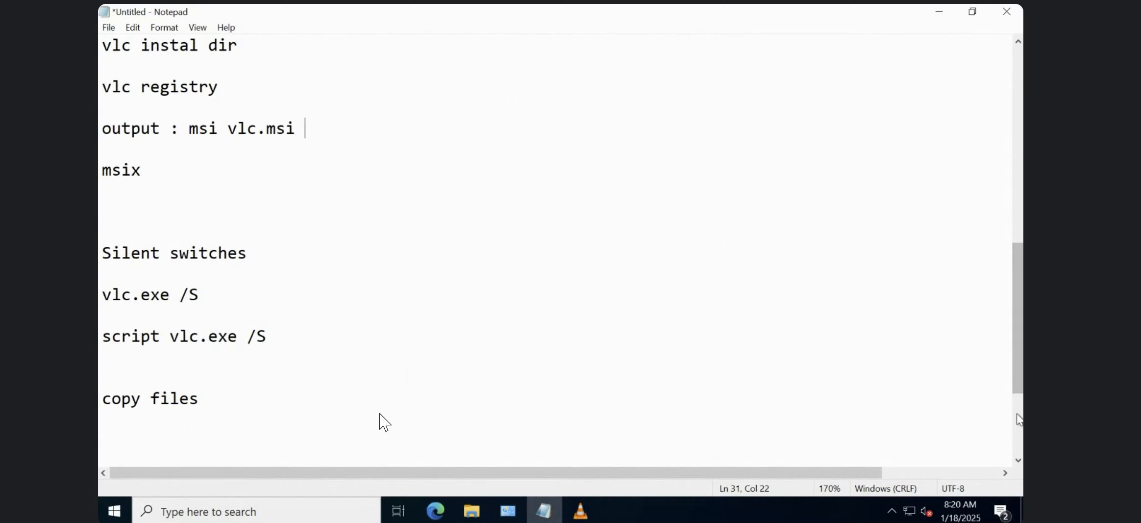
left_click(1020, 419)
left_click(219, 226)
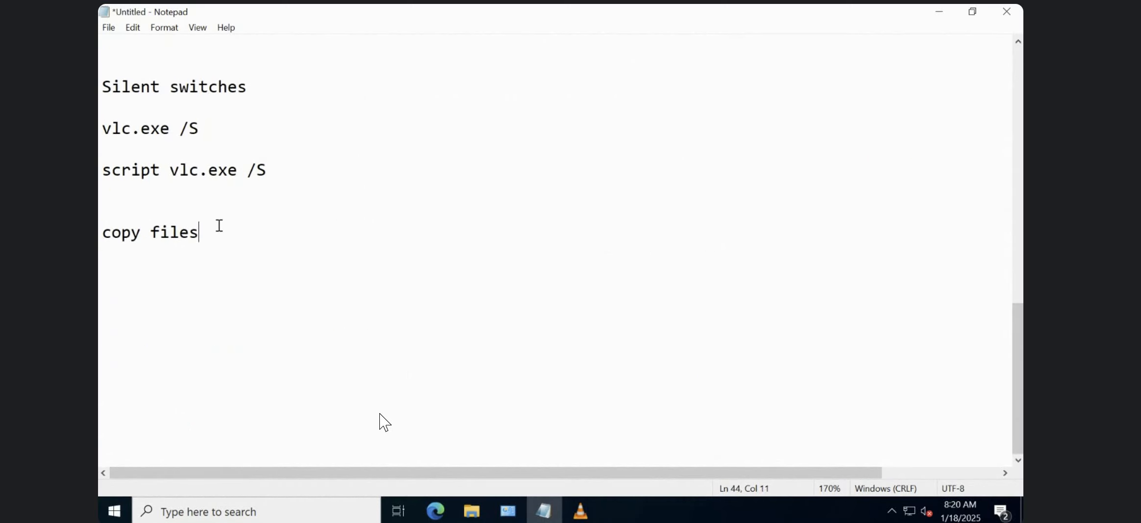
left_click(102, 233)
left_click(214, 231)
left_click(100, 234, "shift")
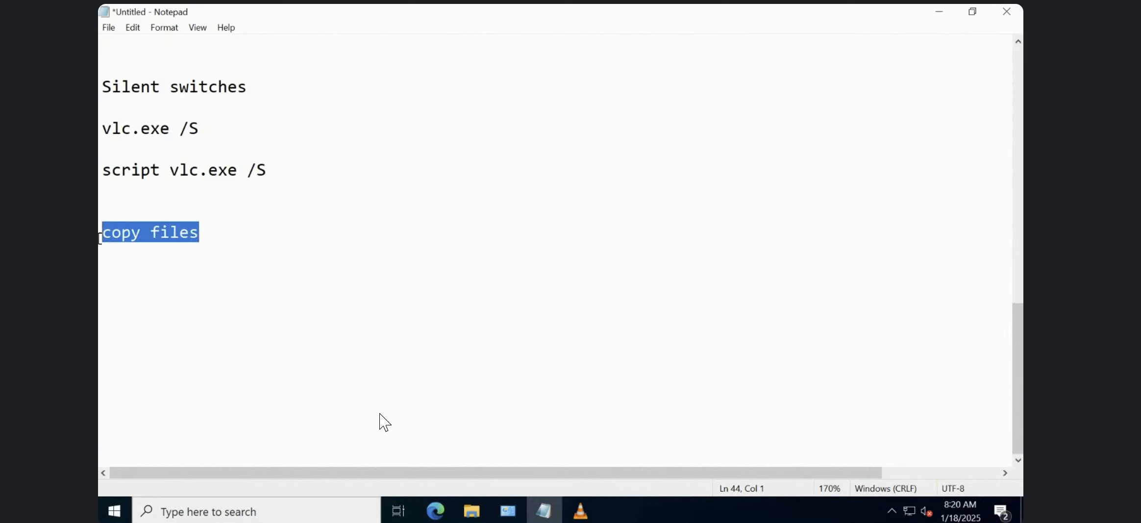
type("Setup.ex3")
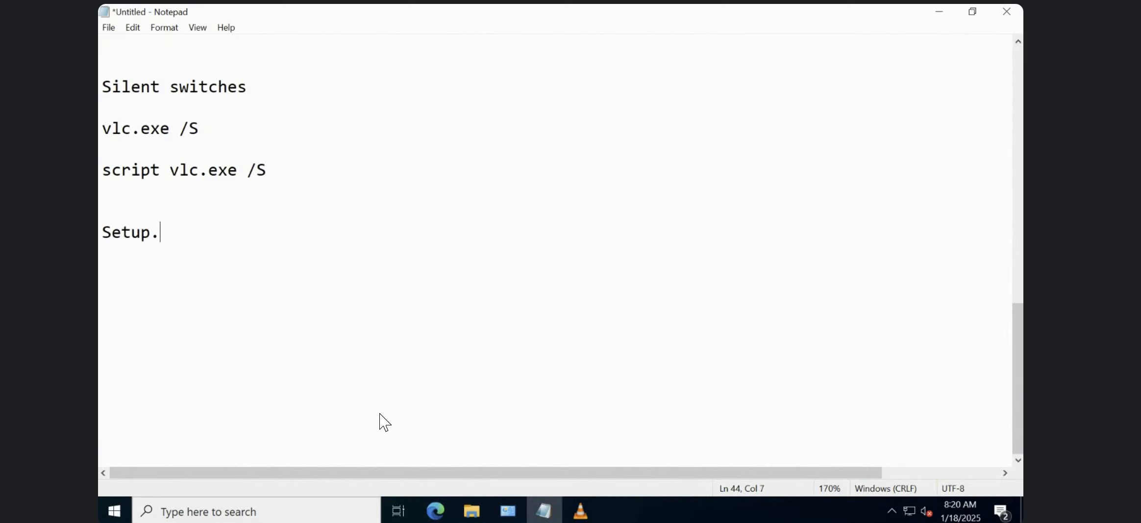
key("BackSpace")
type("e")
key("BackSpace")
key("BackSpace")
type("e - Legavy")
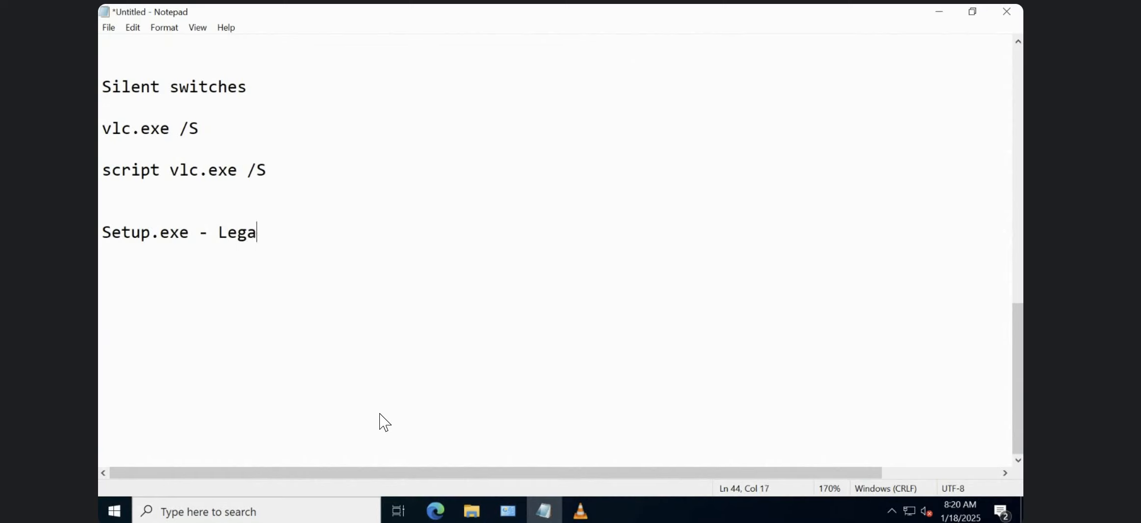
key("BackSpace")
key("BackSpace")
type("cy setup")
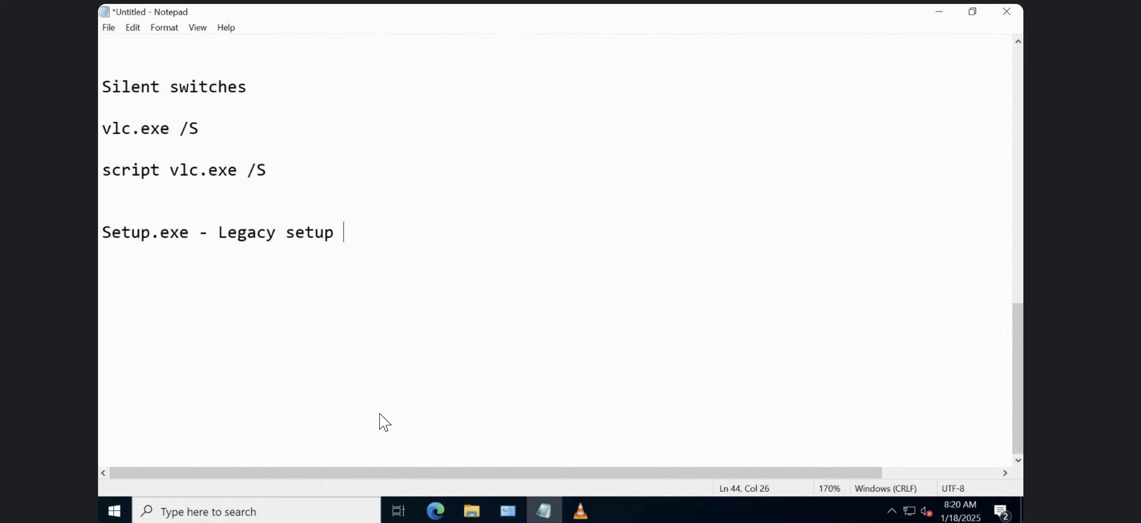
Launch Advanced Installer 22.2 from the desktop and start a Repackage Installation project.
left_click(589, 516)
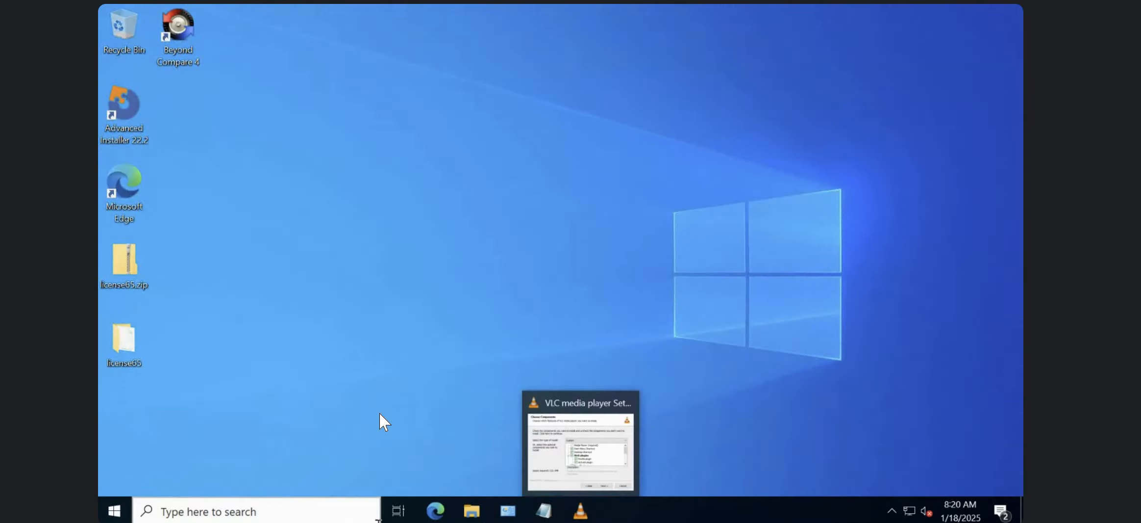
double_click(124, 103)
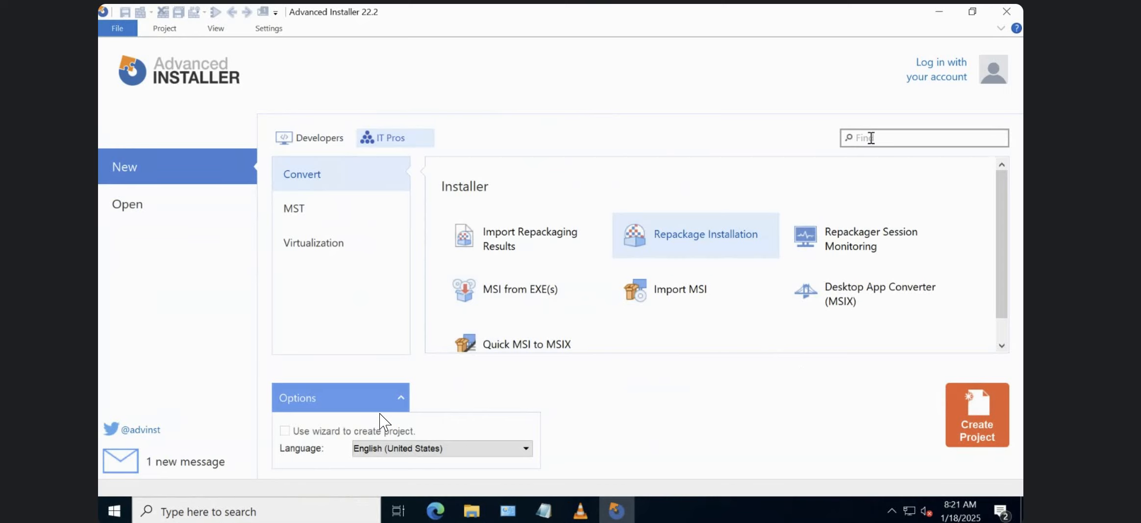
left_click(871, 138)
mouse_move(850, 233)
double_click(687, 236)
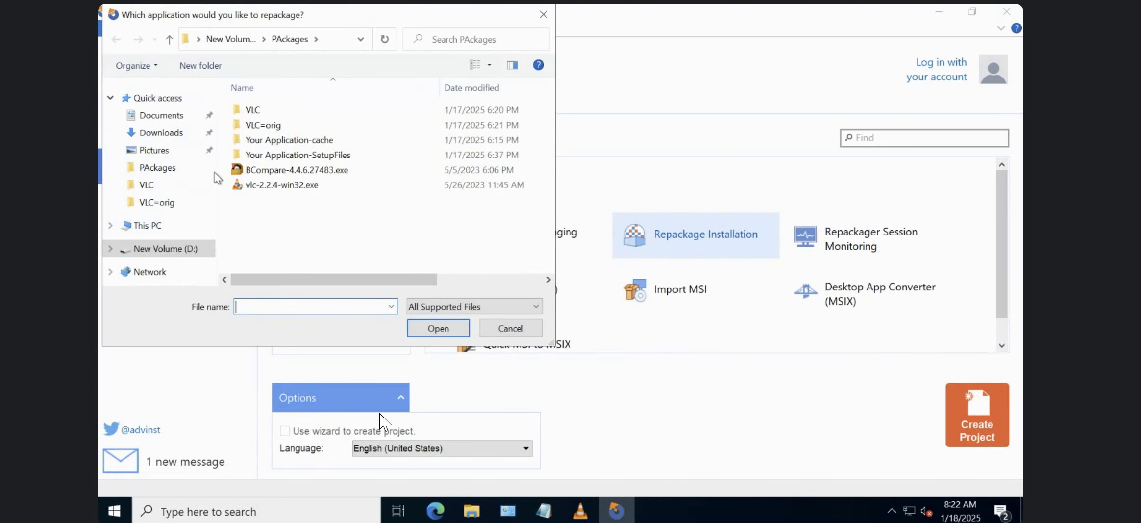
Check the properties of vlc-2.2.4-win32.exe in D:\TR\BINARIES, open it as the application to repackage, and allow Advanced Installer to make changes.
left_click(200, 248)
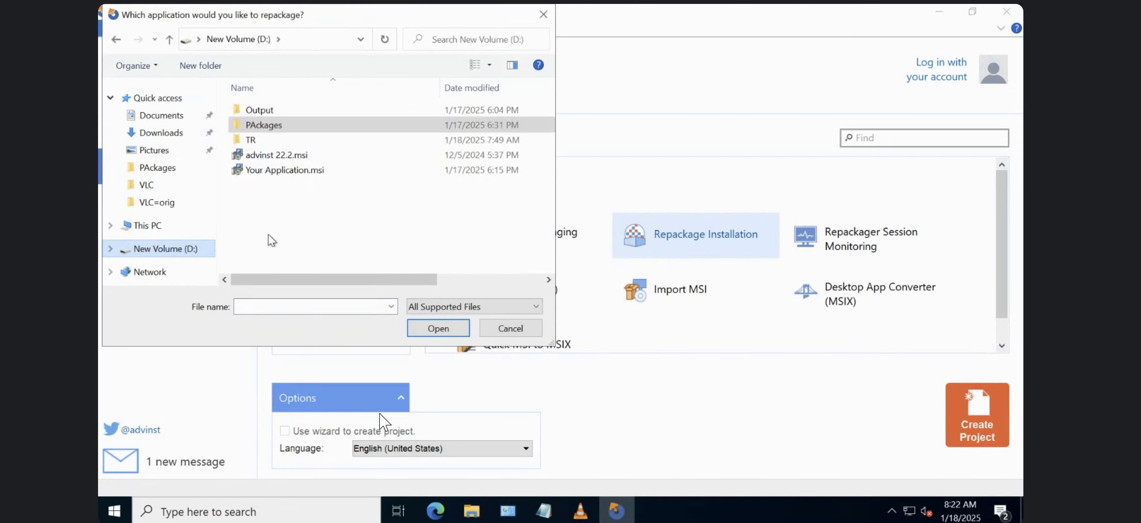
double_click(250, 140)
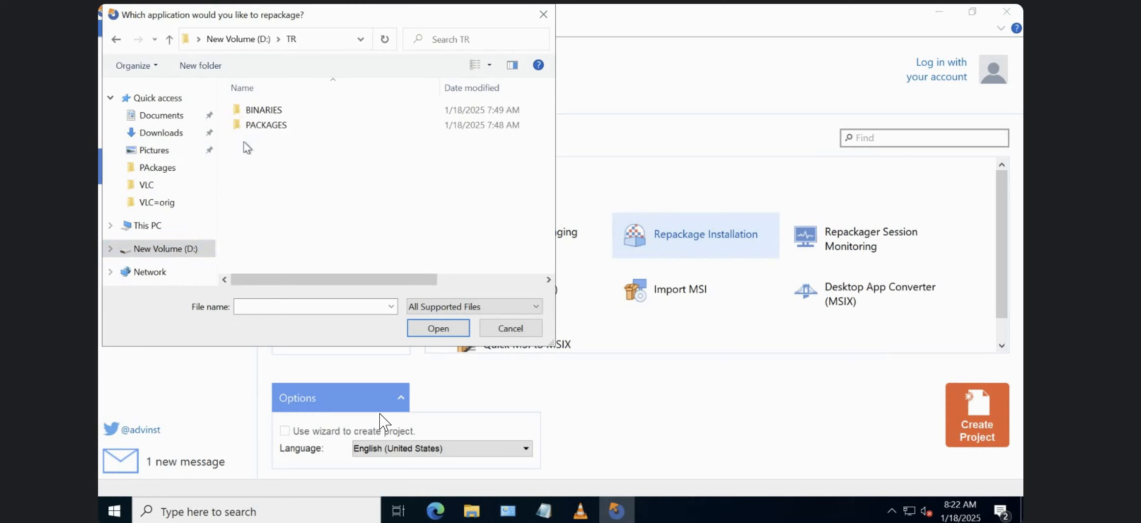
double_click(271, 111)
left_click(300, 114)
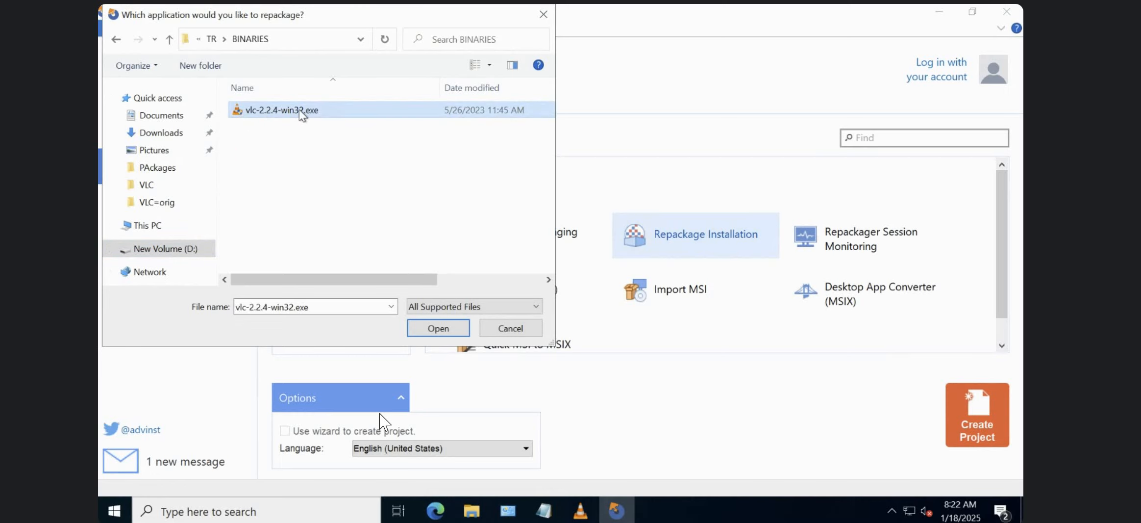
right_click(301, 114)
left_click(345, 338)
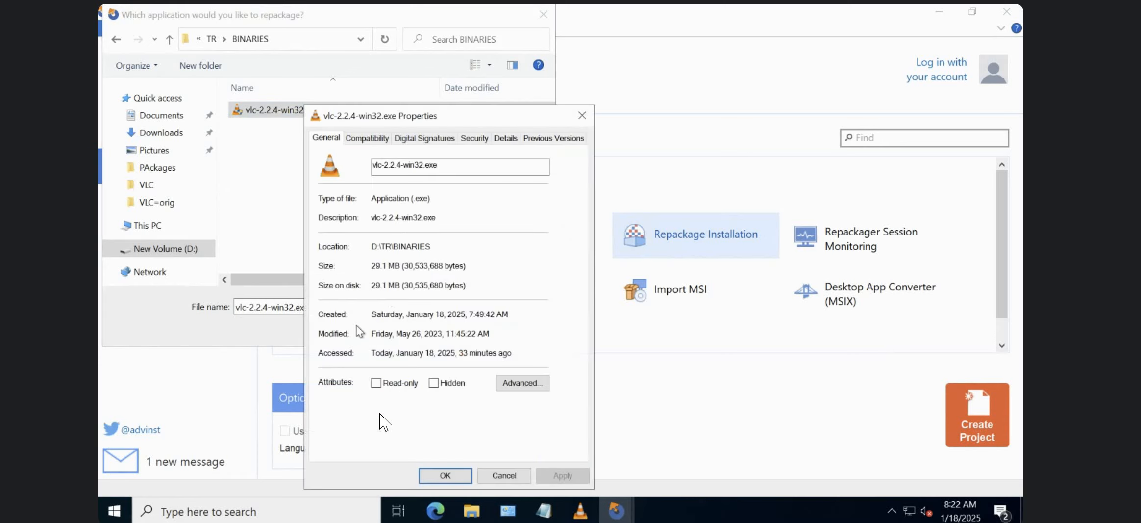
left_click(581, 122)
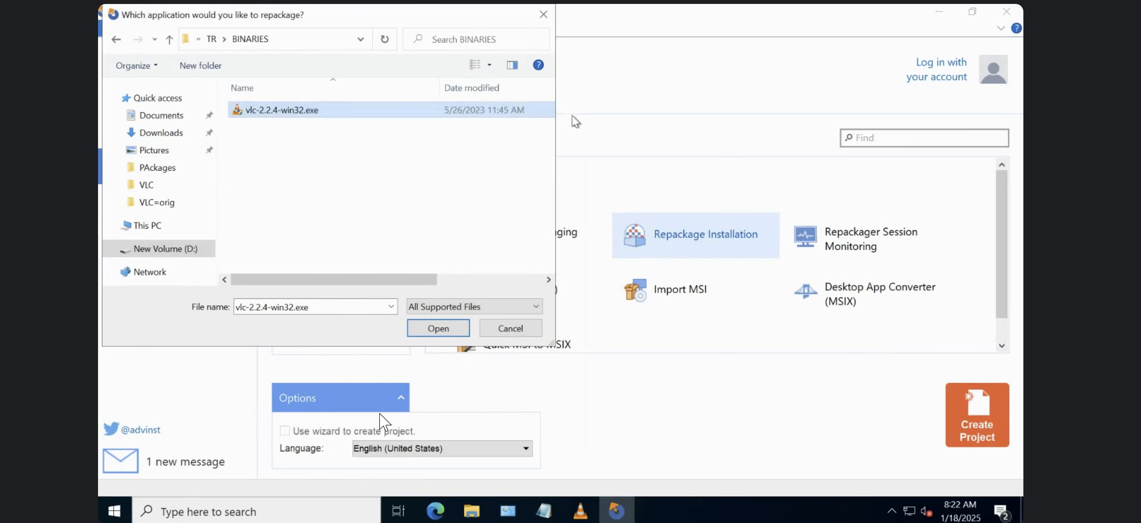
left_click(456, 335)
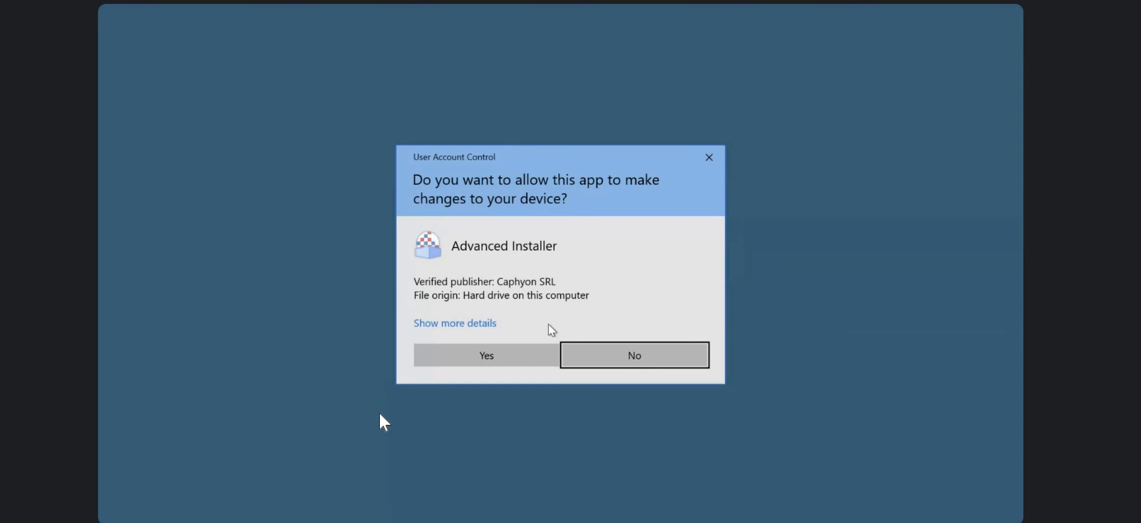
left_click(491, 356)
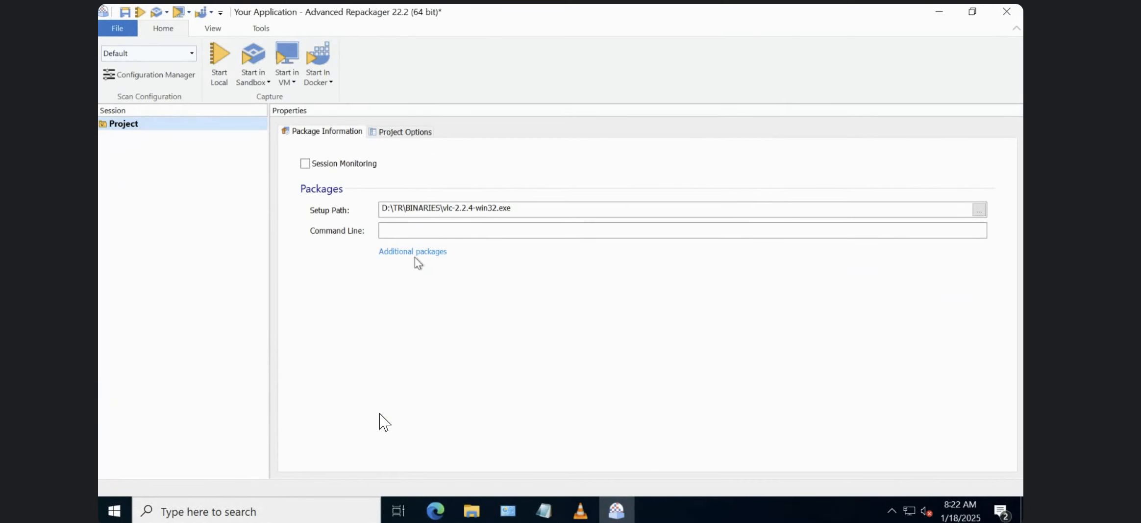
Review the package's setup path and the folder it points to, keeping the selected setup file.
left_click(529, 206)
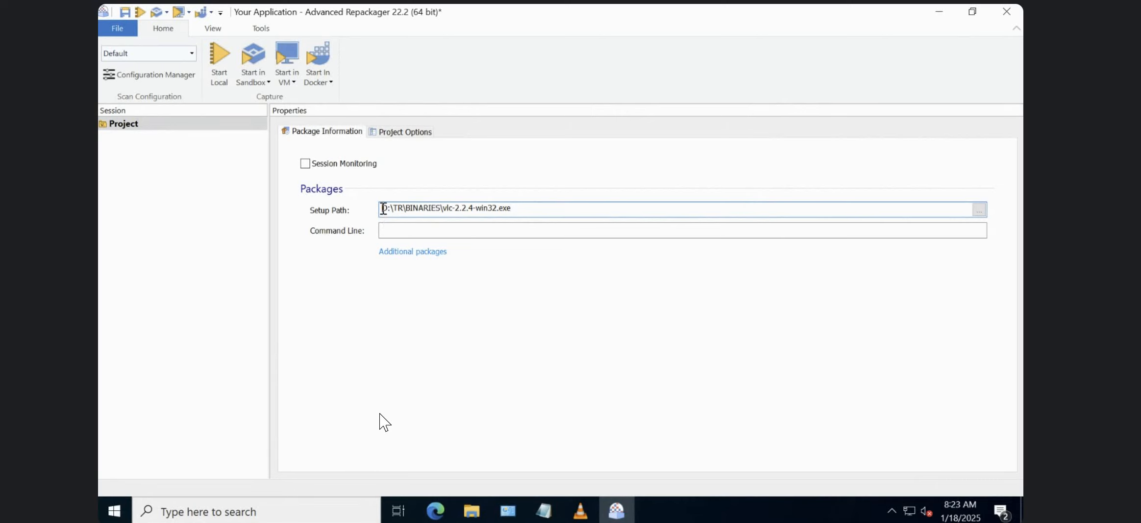
left_click(384, 209)
left_click(472, 510)
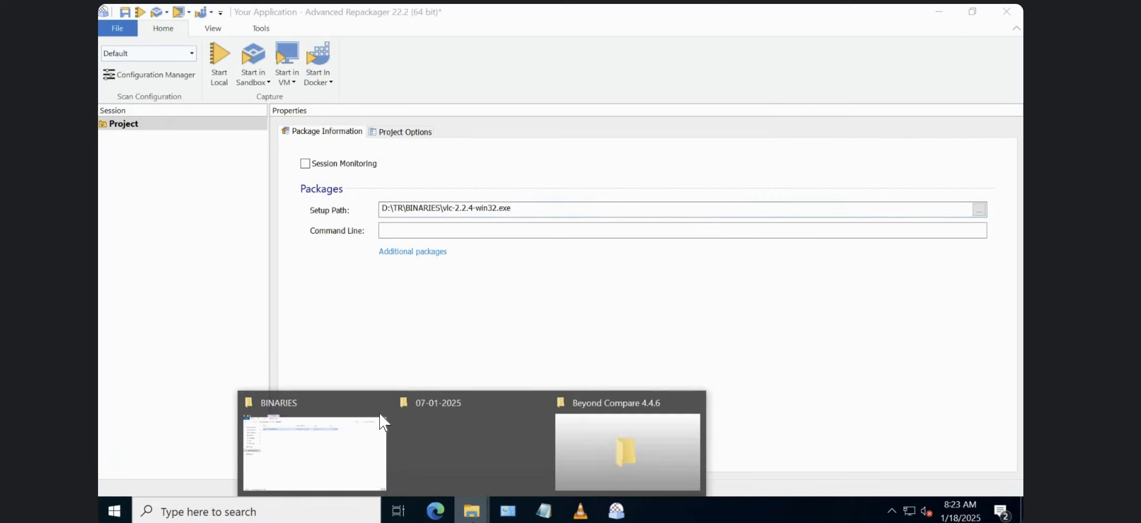
left_click(443, 320)
left_click(979, 210)
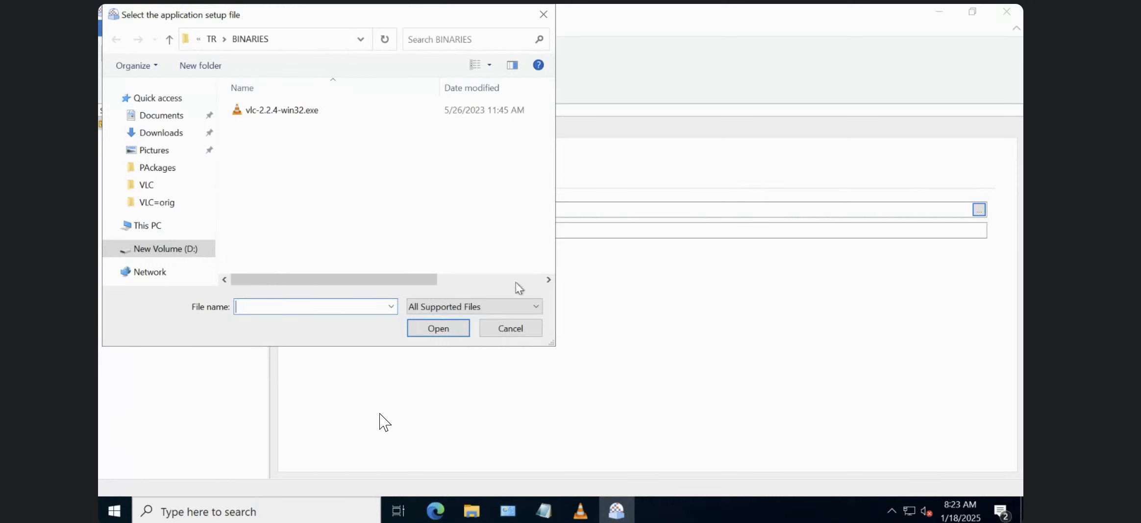
left_click(513, 327)
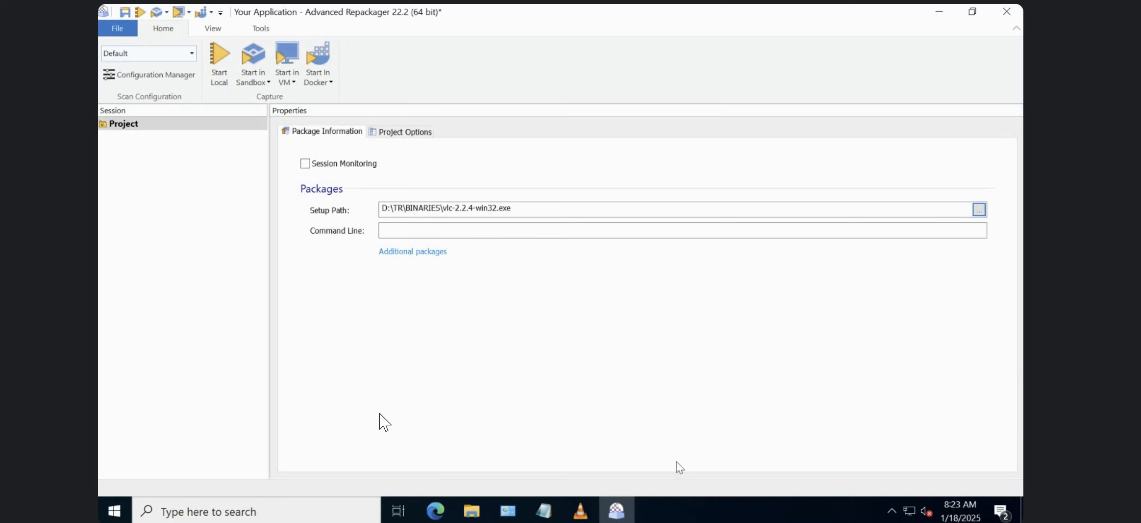
Start repackaging the VLC setup on the local machine.
left_click(219, 64)
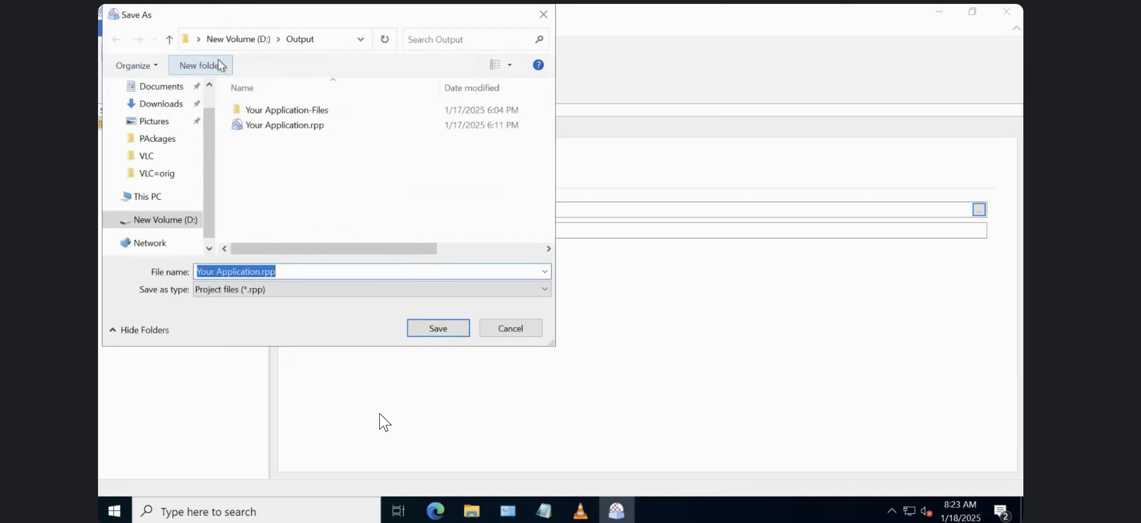
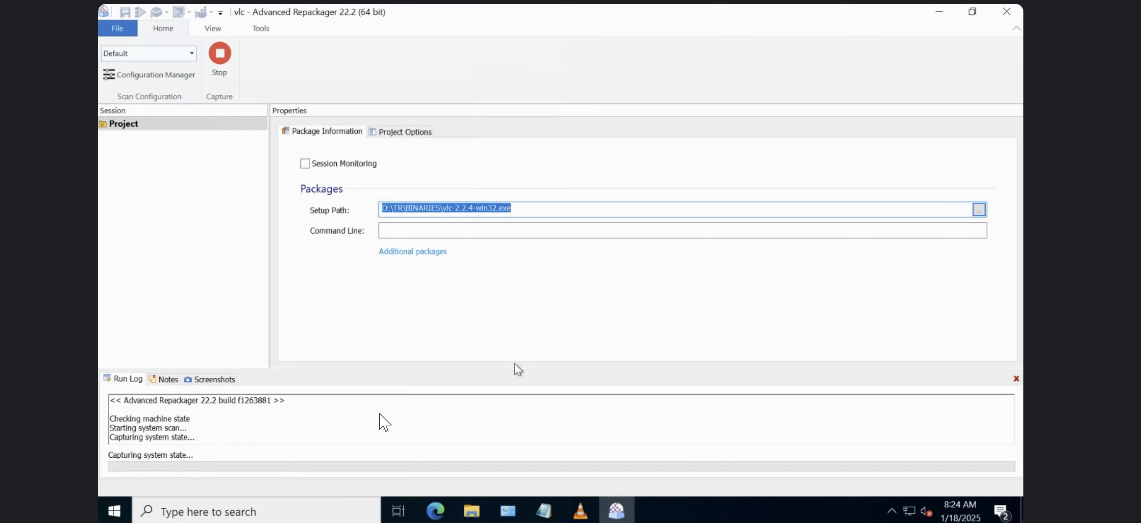
Quit the VLC media player Setup wizard left open at component selection while the system state is being captured.
left_click(619, 511)
left_click(634, 518)
left_click(180, 422)
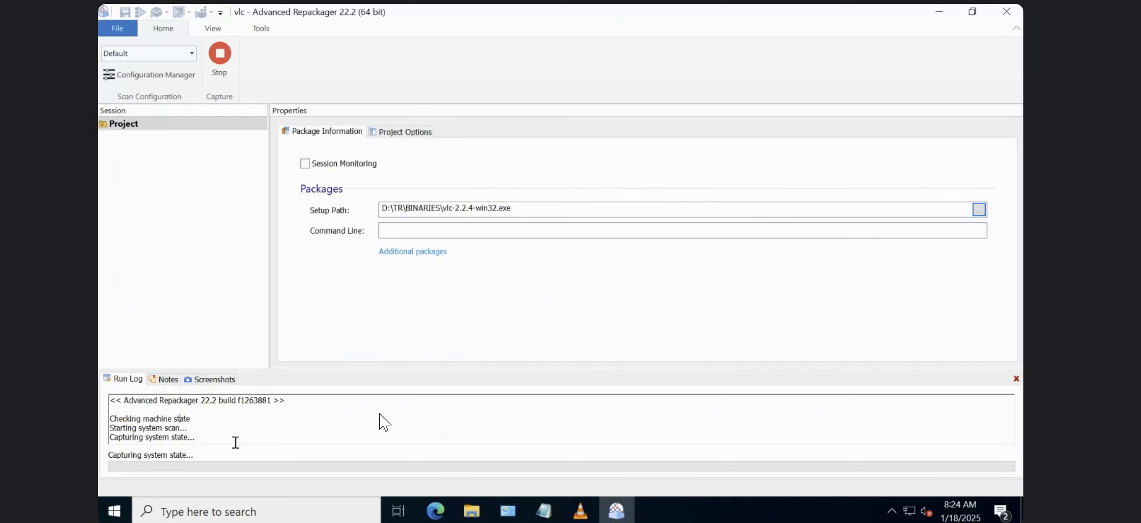
left_click(572, 512)
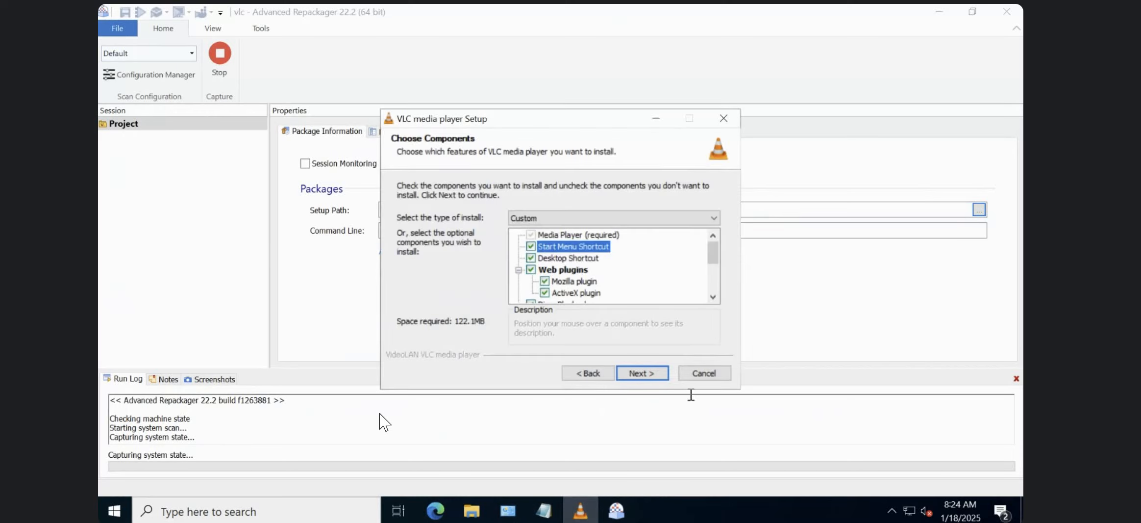
left_click(716, 376)
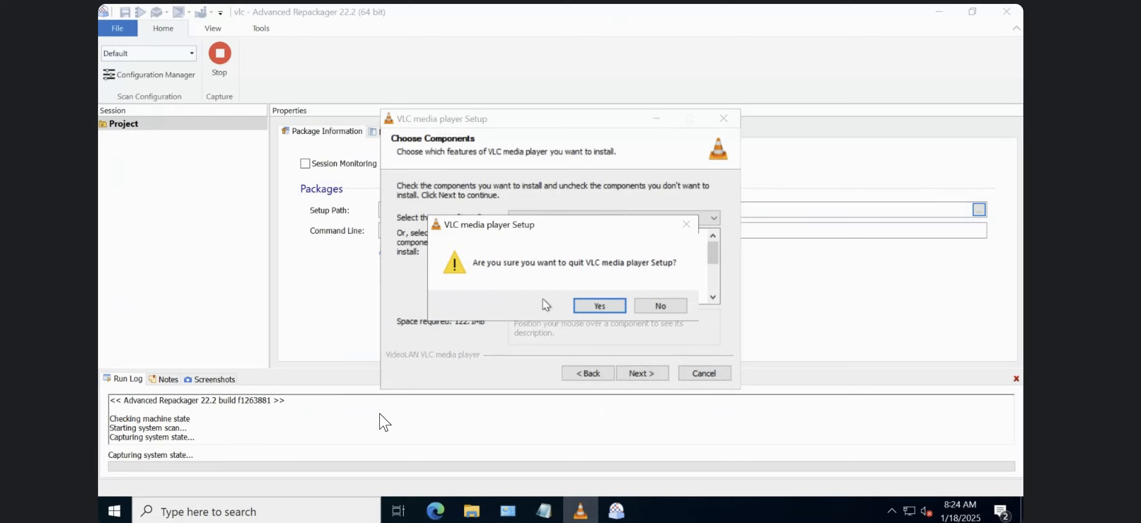
left_click(592, 307)
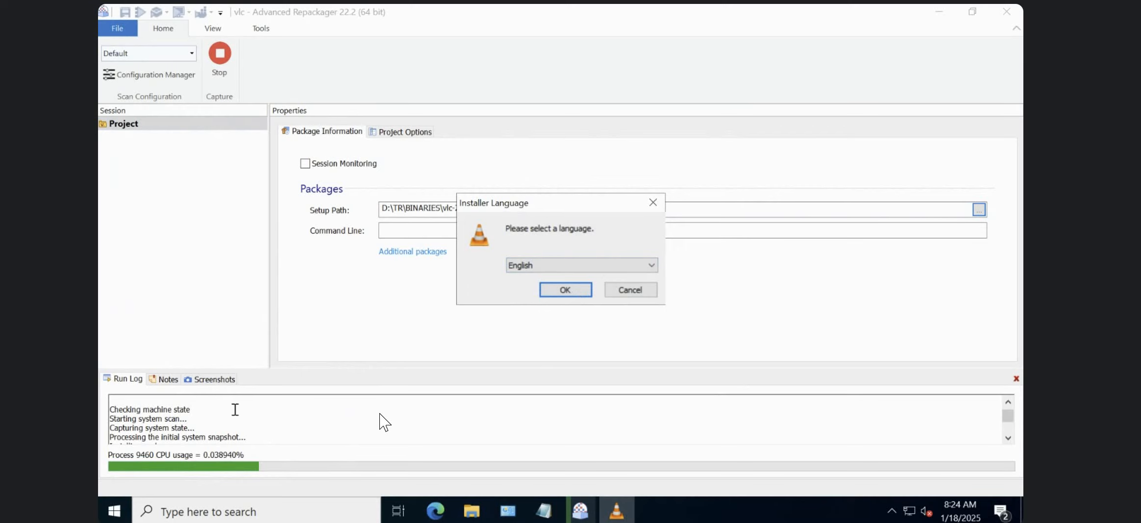
Read the run log entries covering the system scan, the initial snapshot and the package installation.
left_click(244, 426)
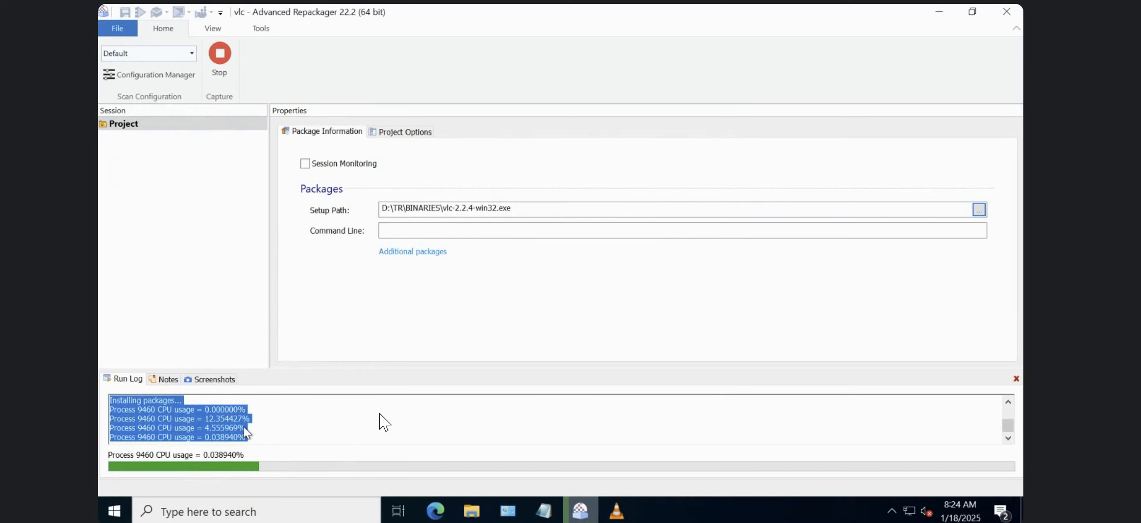
left_click(1008, 437)
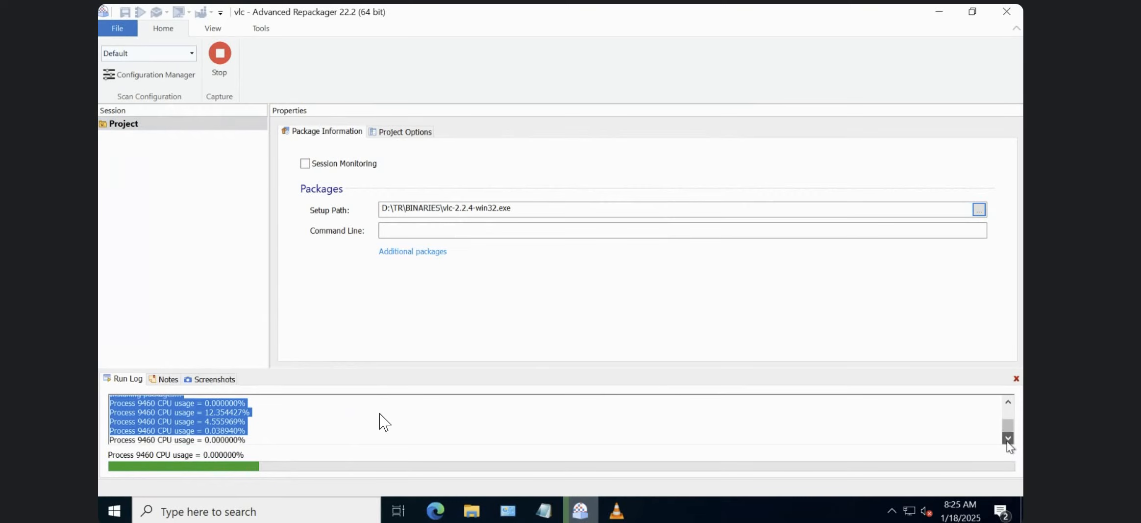
scroll(1006, 406, "up", 5)
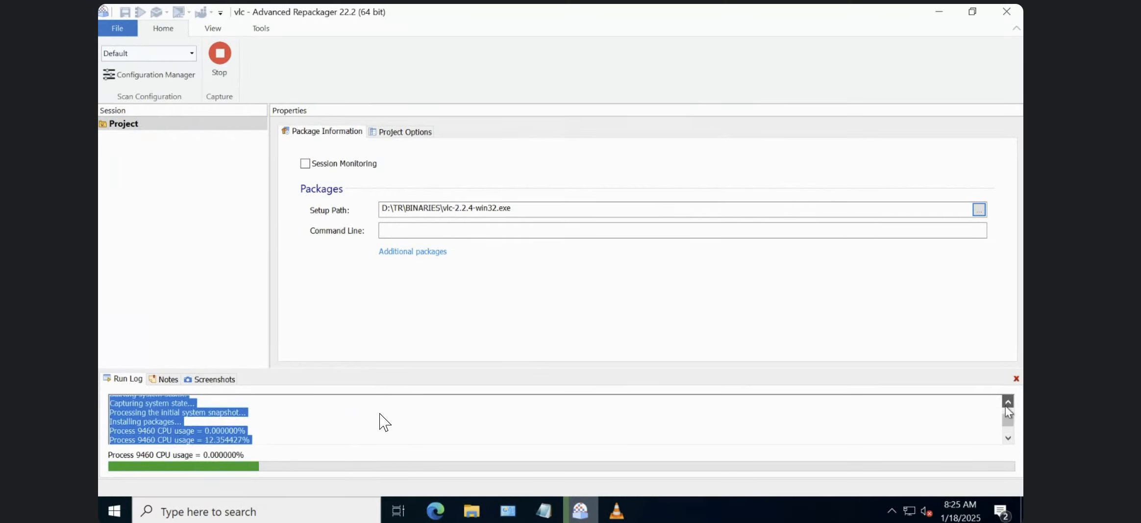
left_click_drag(165, 402, 165, 424)
left_click(166, 422)
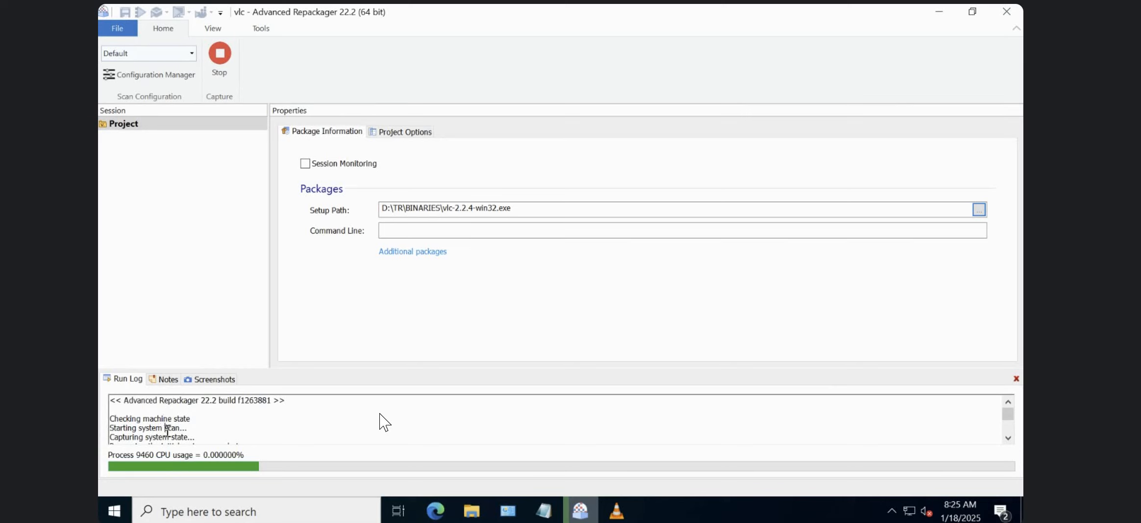
scroll(170, 435, "down", 1)
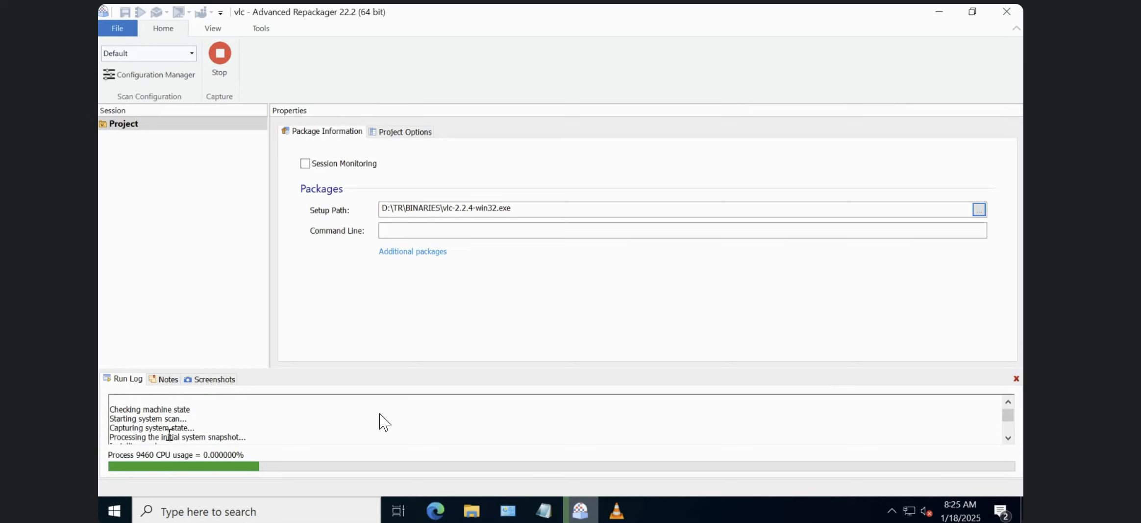
left_click_drag(239, 436, 242, 434)
double_click(221, 439)
key("Down")
key("Down")
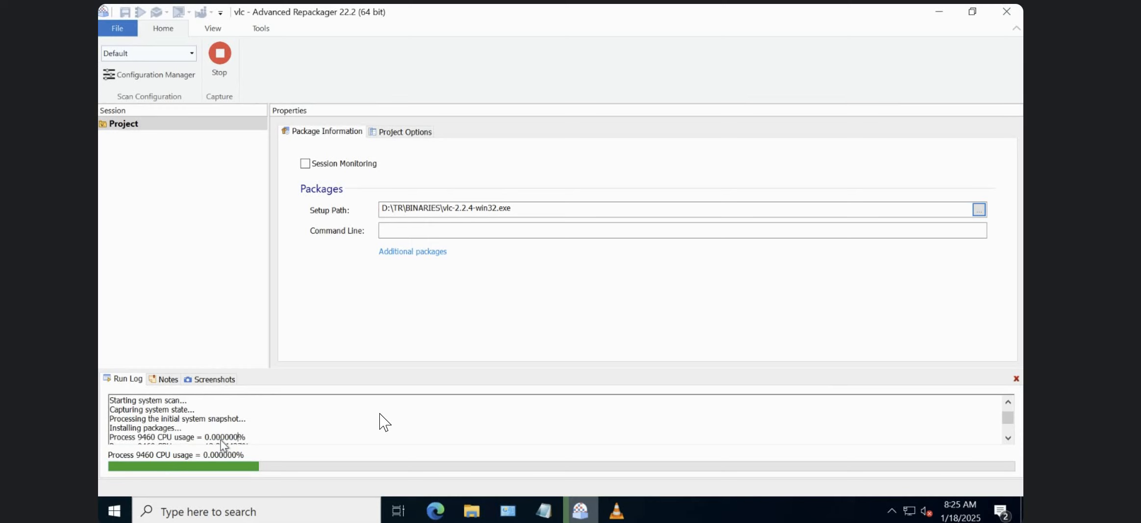
key("Down")
double_click(160, 419)
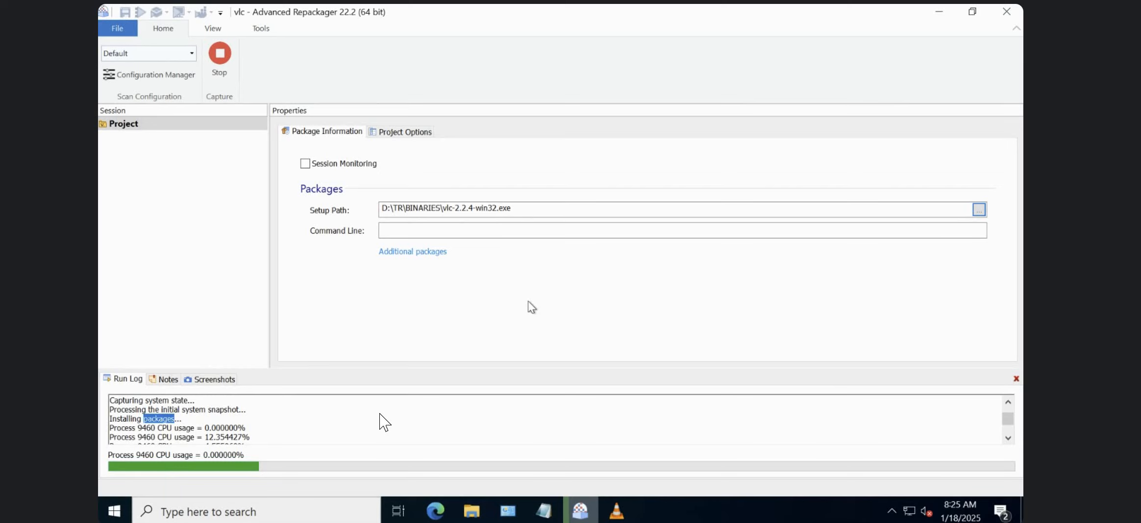
Review the Notepad notes on capturing the system before installation and installing VLC, then minimize them.
left_click(508, 511)
left_click(554, 510)
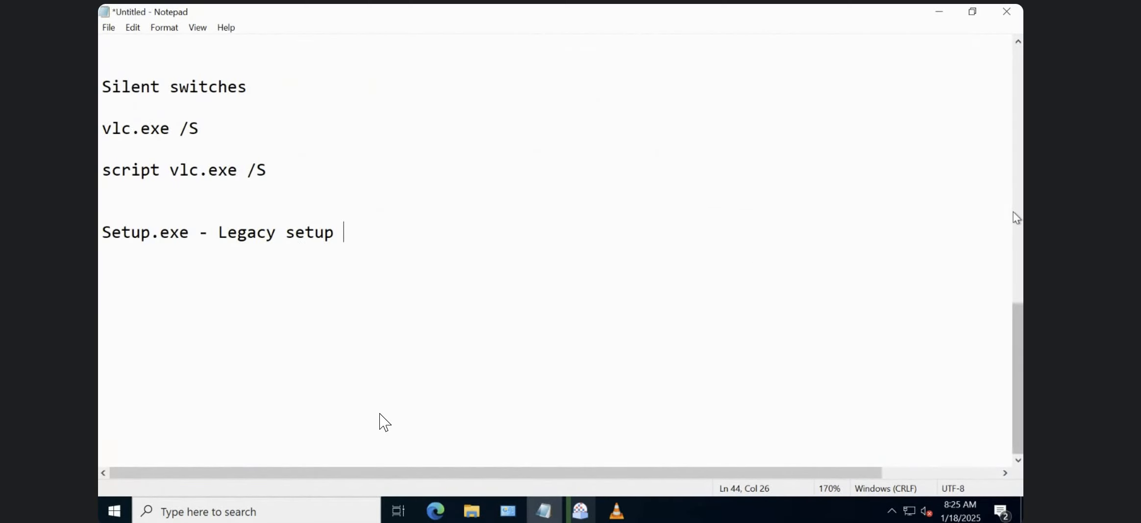
left_click(1013, 211)
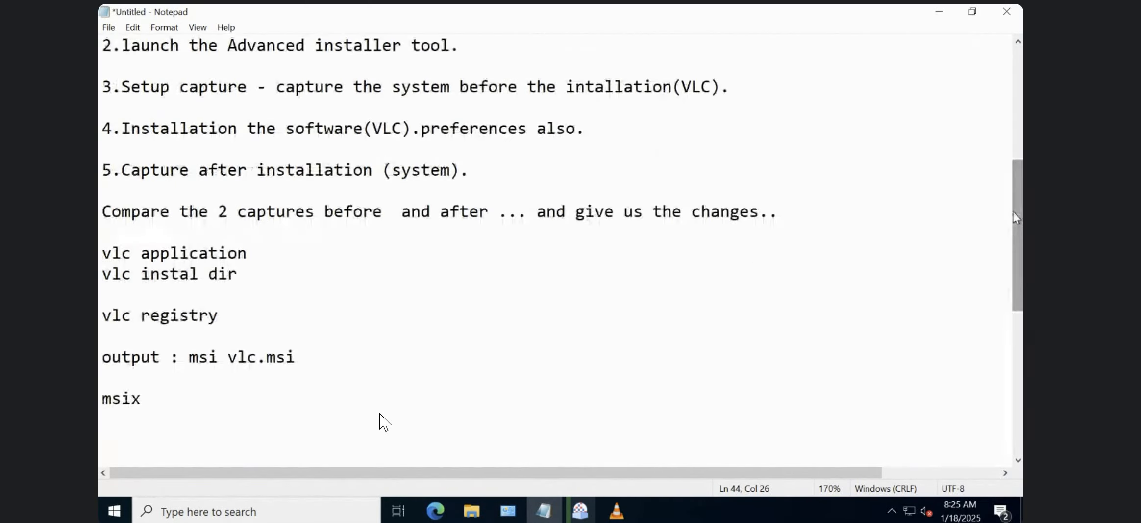
left_click(128, 55)
double_click(157, 79)
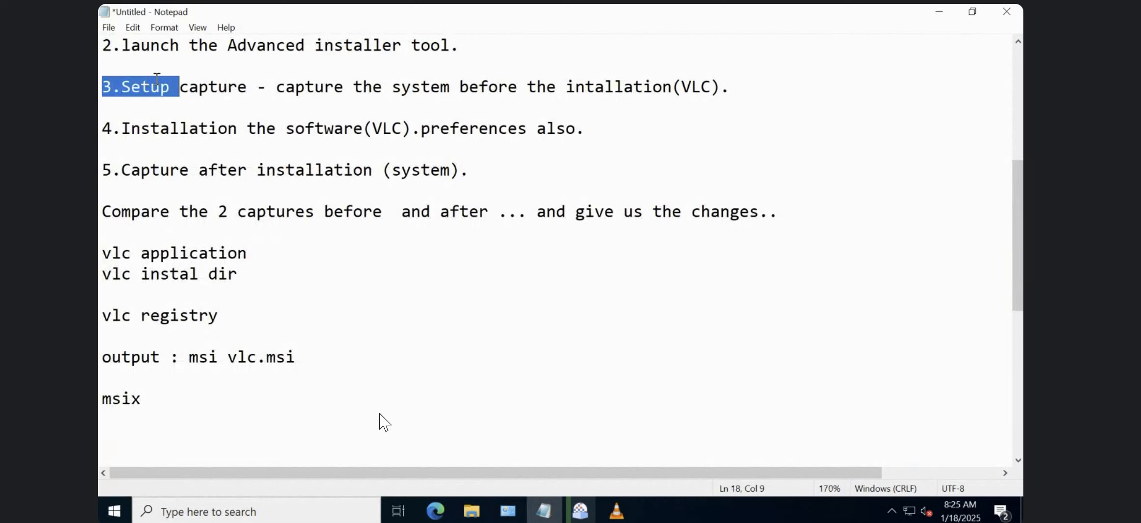
double_click(529, 89)
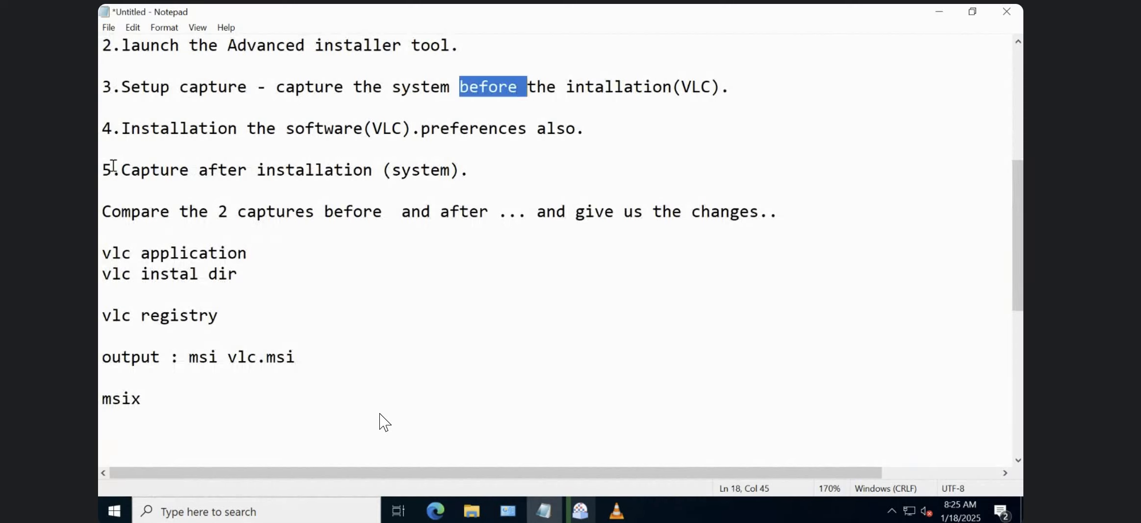
double_click(214, 130)
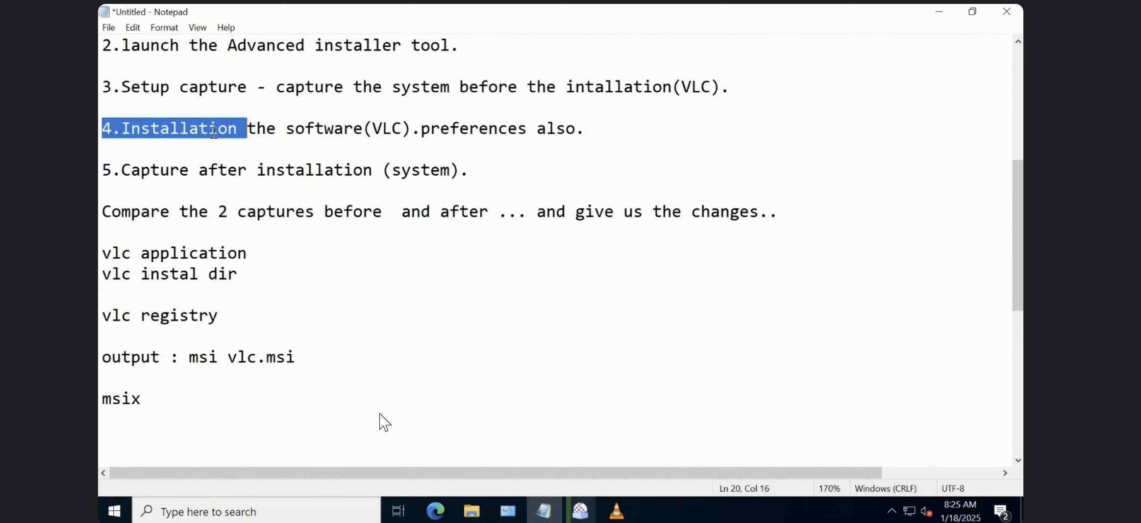
double_click(392, 128)
left_click(944, 14)
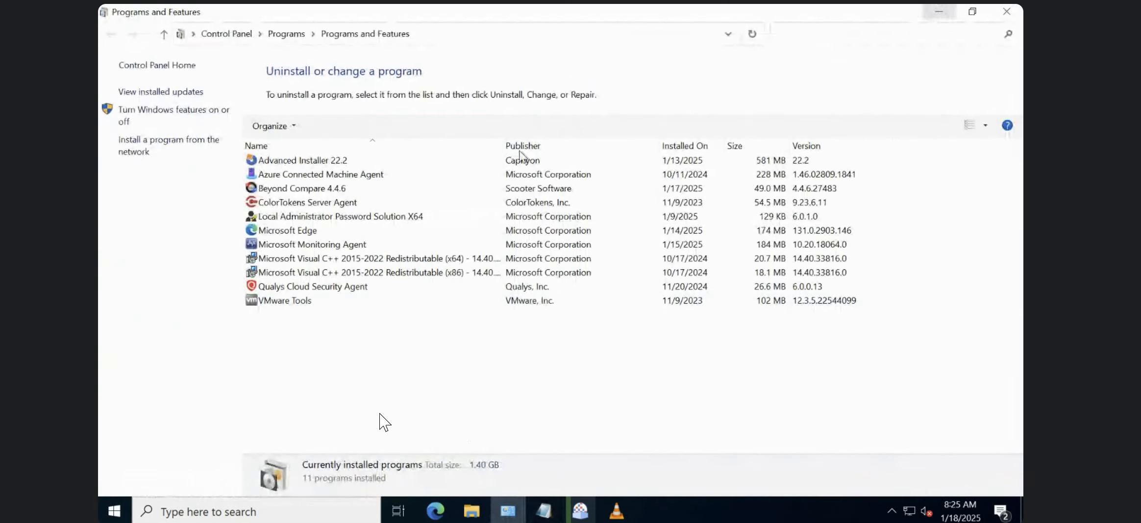
Bring up the VLC installer over the Repackager, choose English, and advance past the welcome and license pages.
left_click(615, 511)
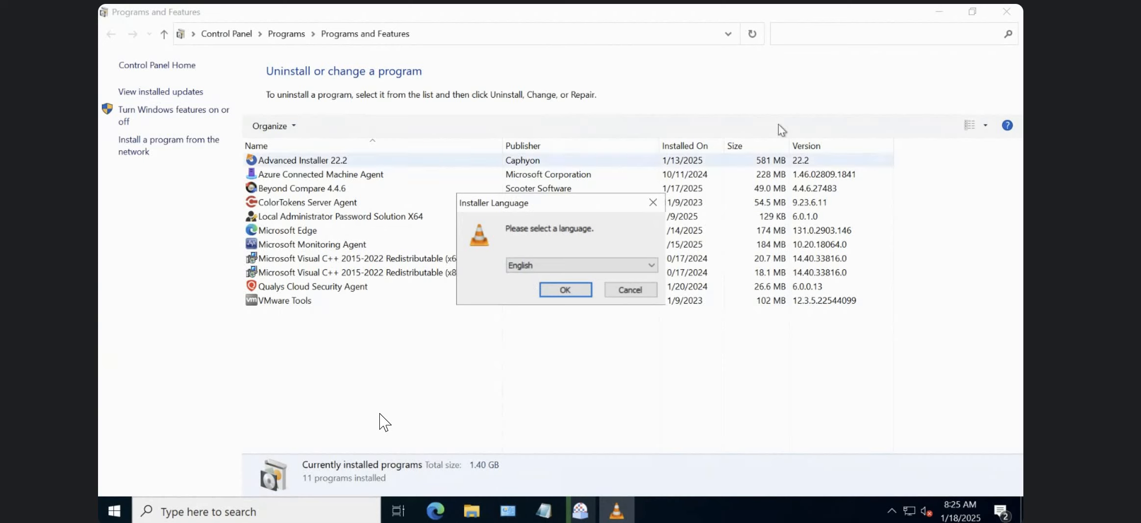
left_click(942, 13)
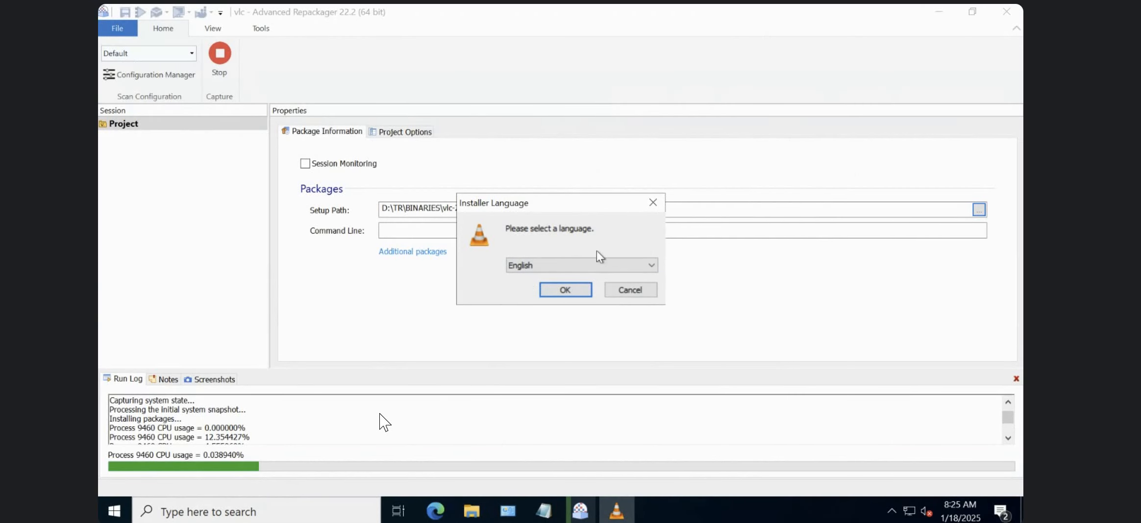
left_click(573, 268)
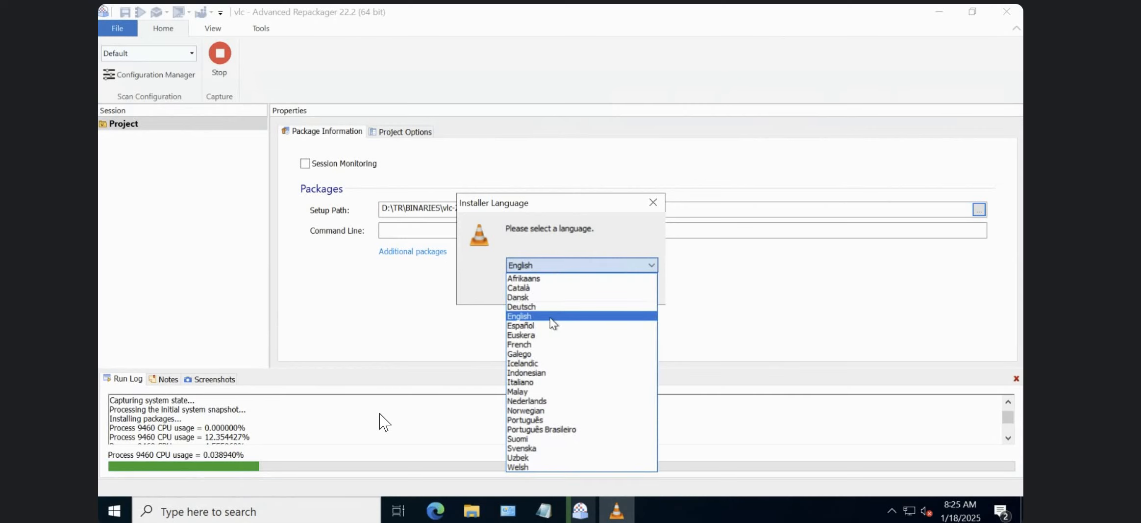
left_click(550, 318)
left_click(571, 287)
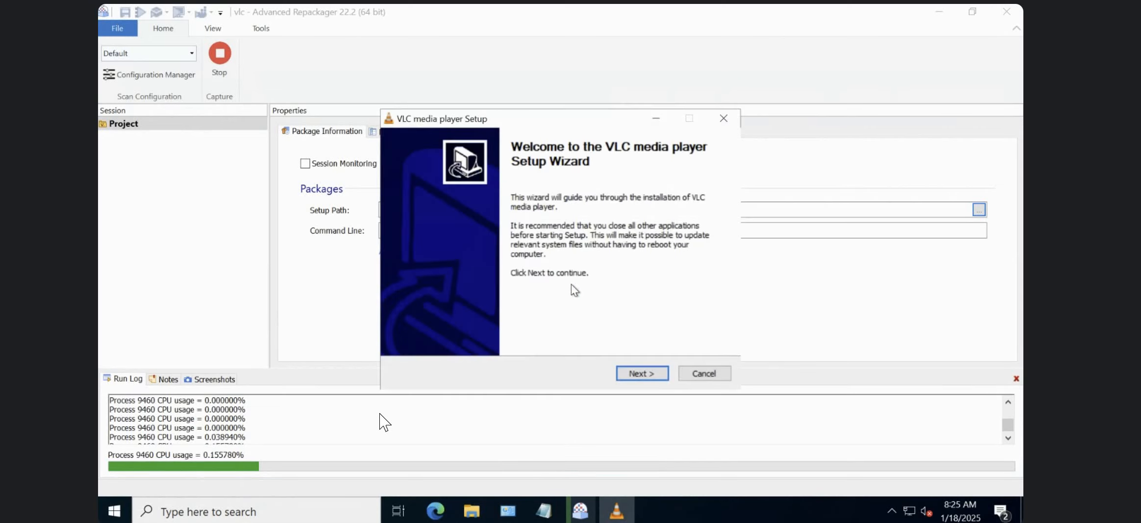
left_click(652, 376)
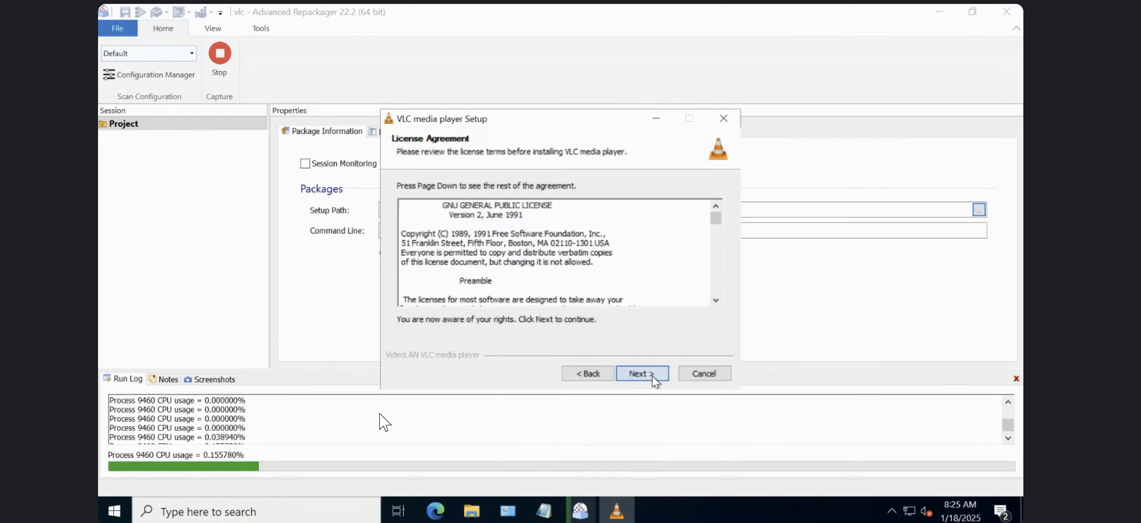
left_click(652, 375)
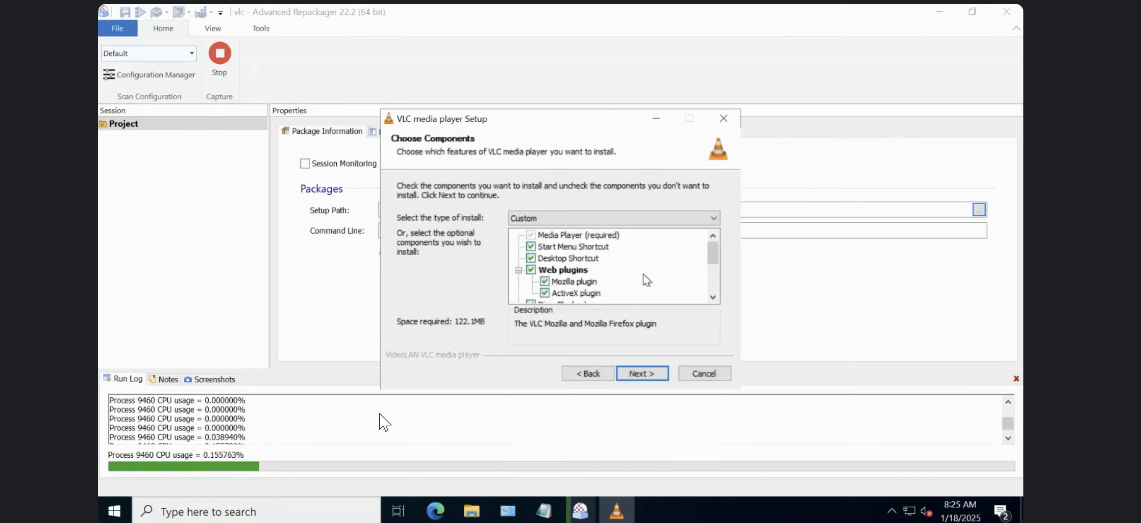
Exclude the Web plugins from the VLC components, keeping the Desktop Shortcut selected.
left_click(531, 270)
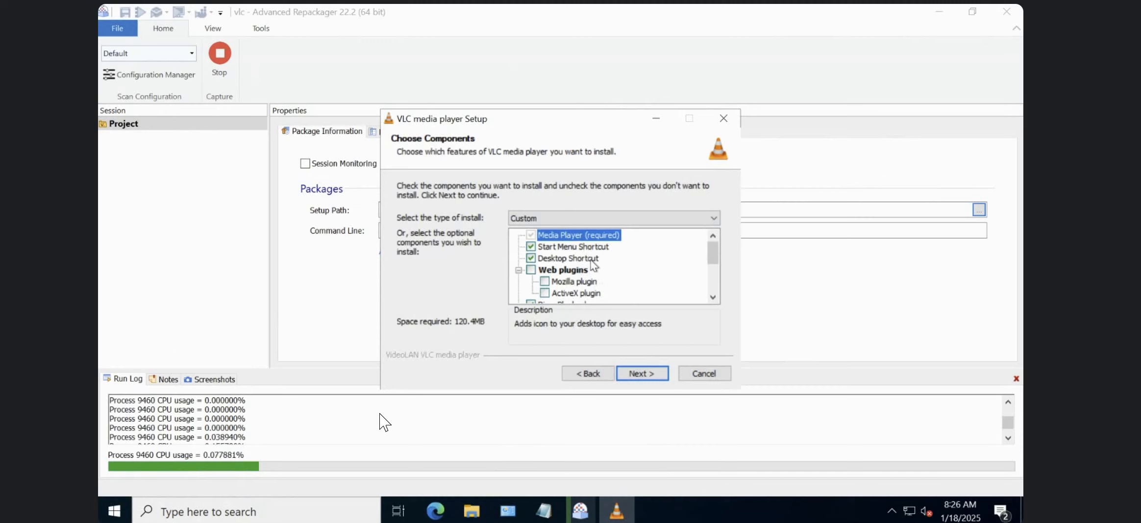
left_click(531, 258)
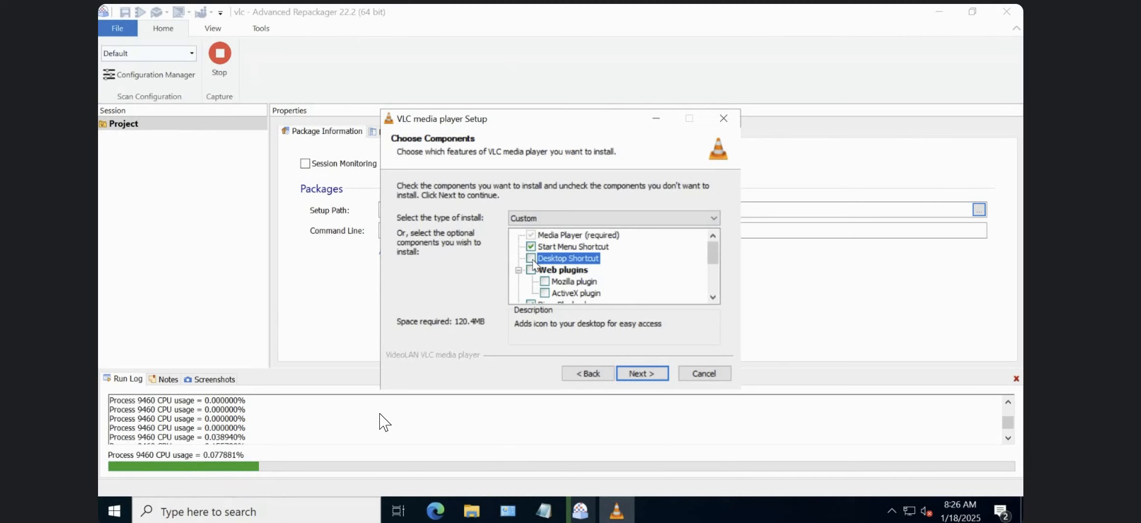
left_click(531, 259)
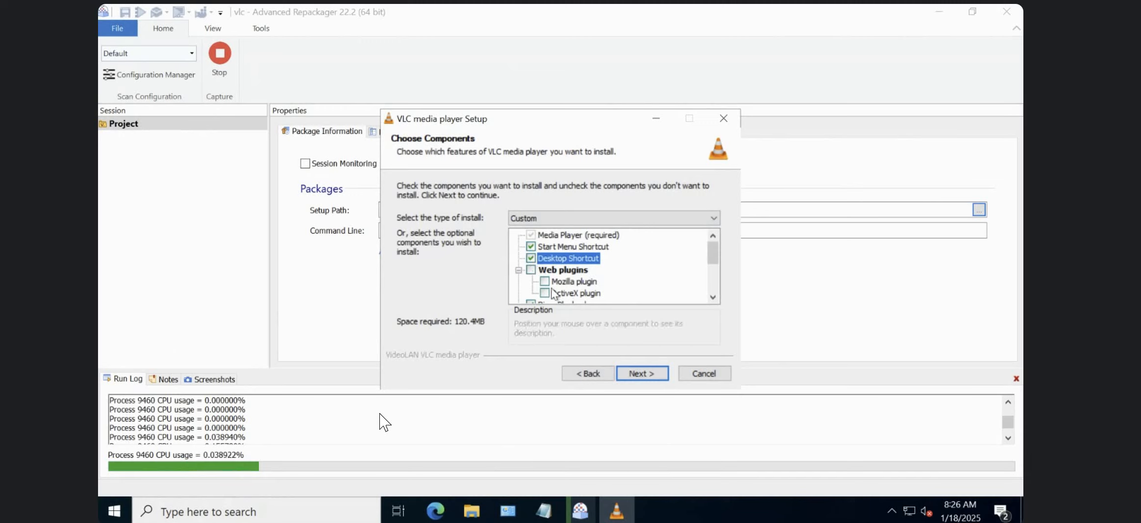
Examine the file type associations and the extensions under Audio Files, keeping Audio Files and Video Files selected.
left_click(714, 297)
left_click(713, 297)
left_click(713, 297)
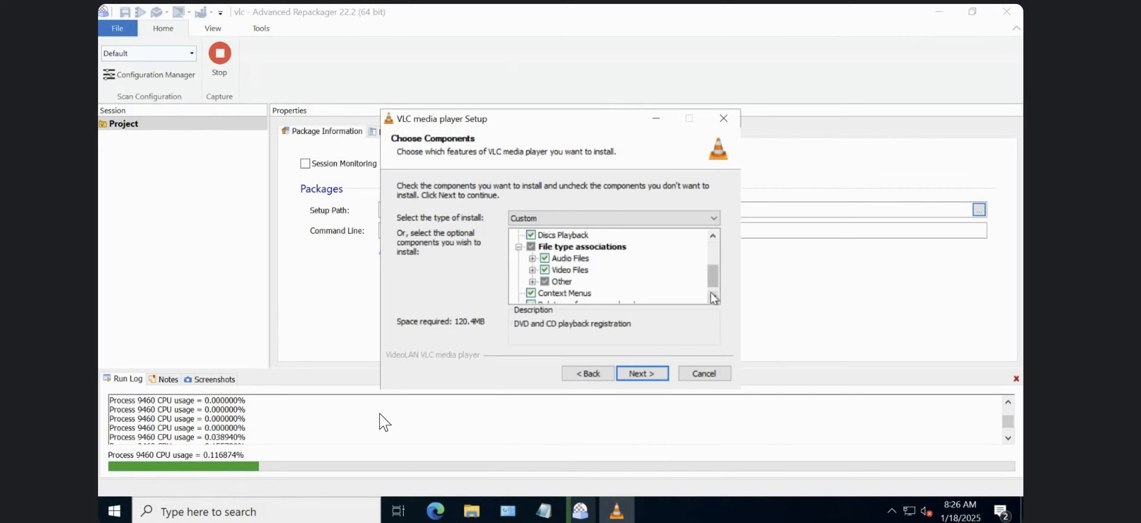
left_click(713, 297)
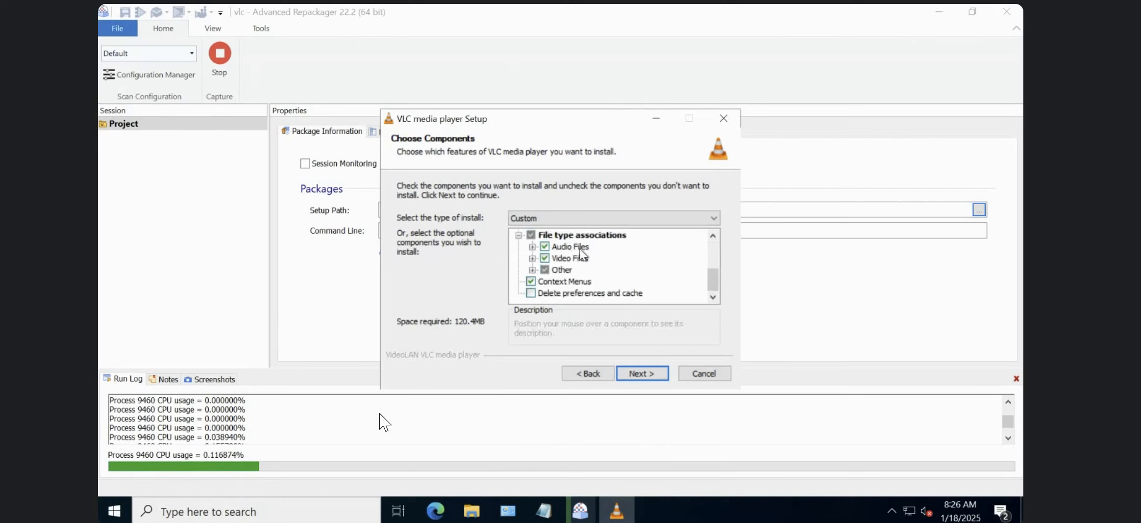
left_click(532, 247)
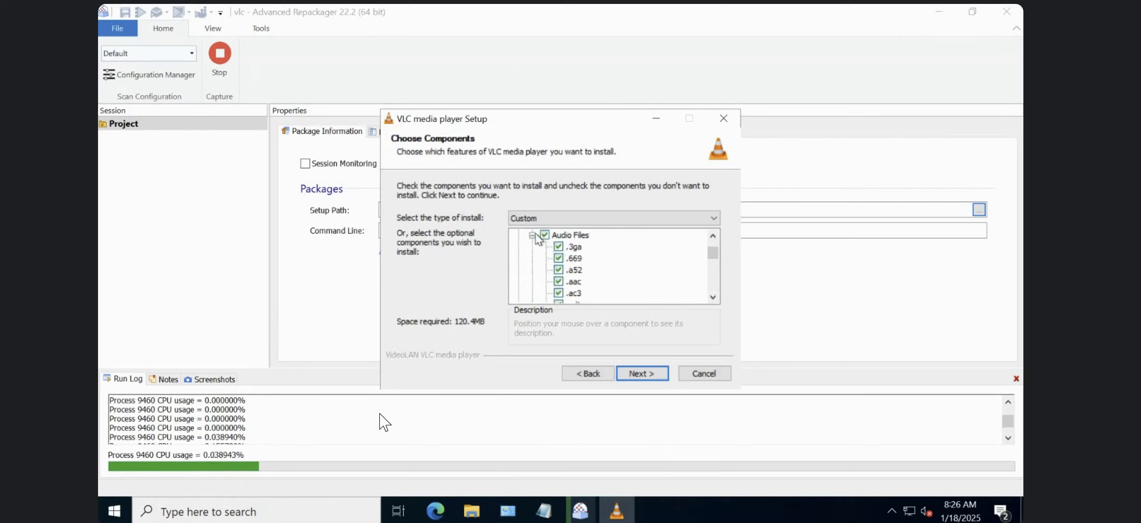
left_click(532, 235)
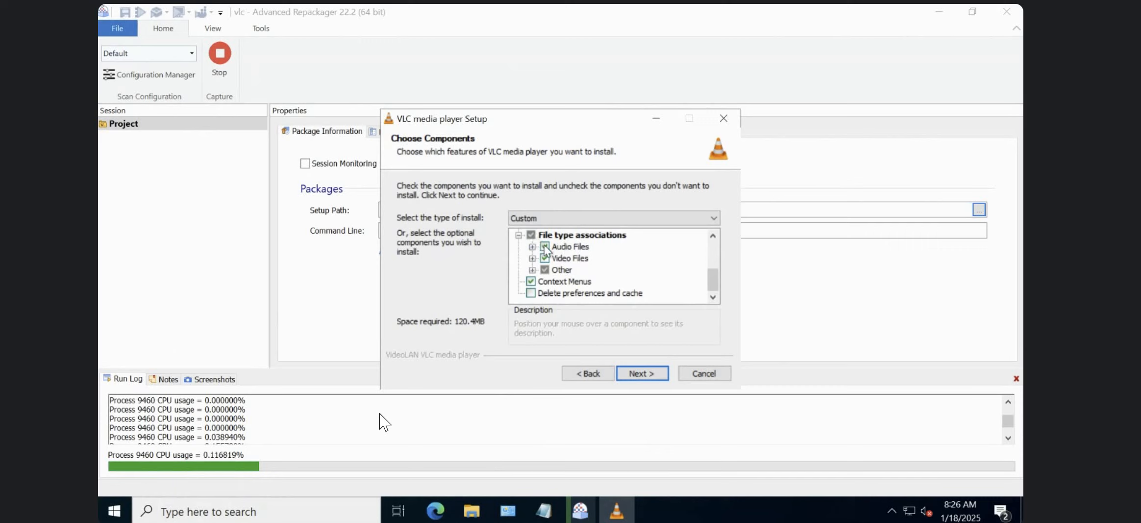
left_click(545, 246)
left_click(545, 246)
left_click(545, 258)
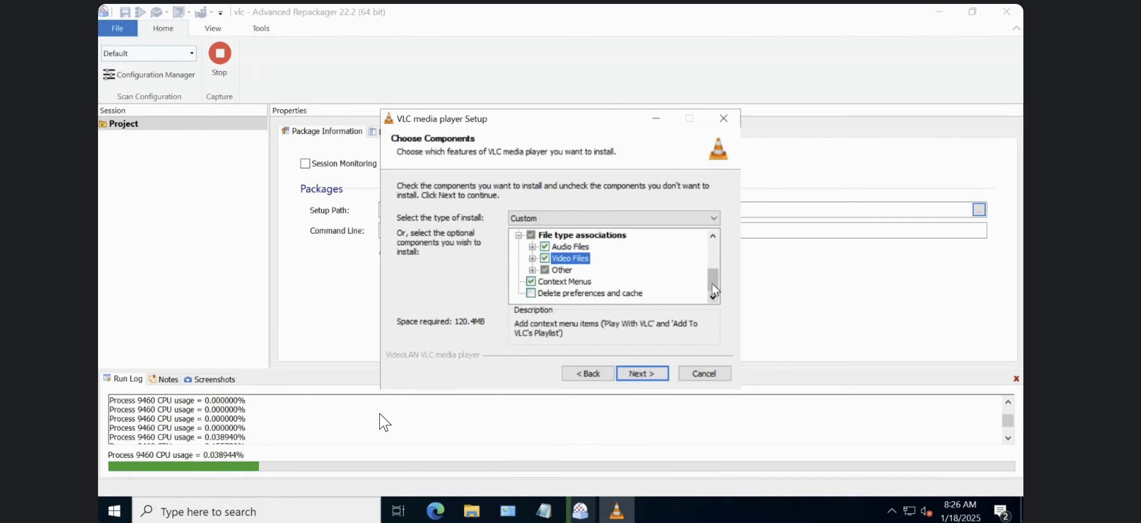
Recheck the component selections from the shortcuts and web plugins through Discs Playback, file type associations and Context Menus.
left_click_drag(715, 274, 714, 254)
left_click(716, 298)
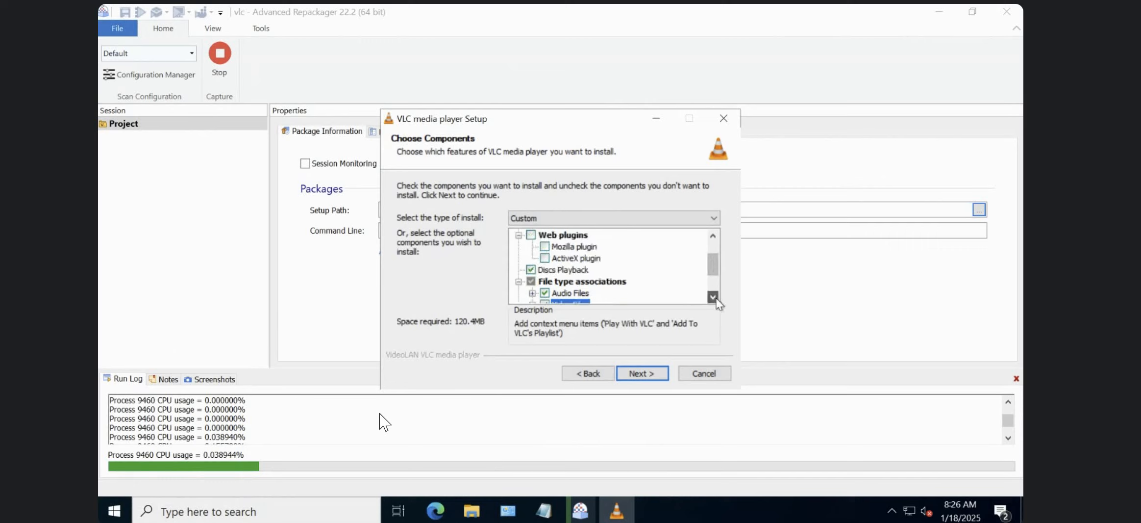
left_click(716, 298)
left_click(713, 297)
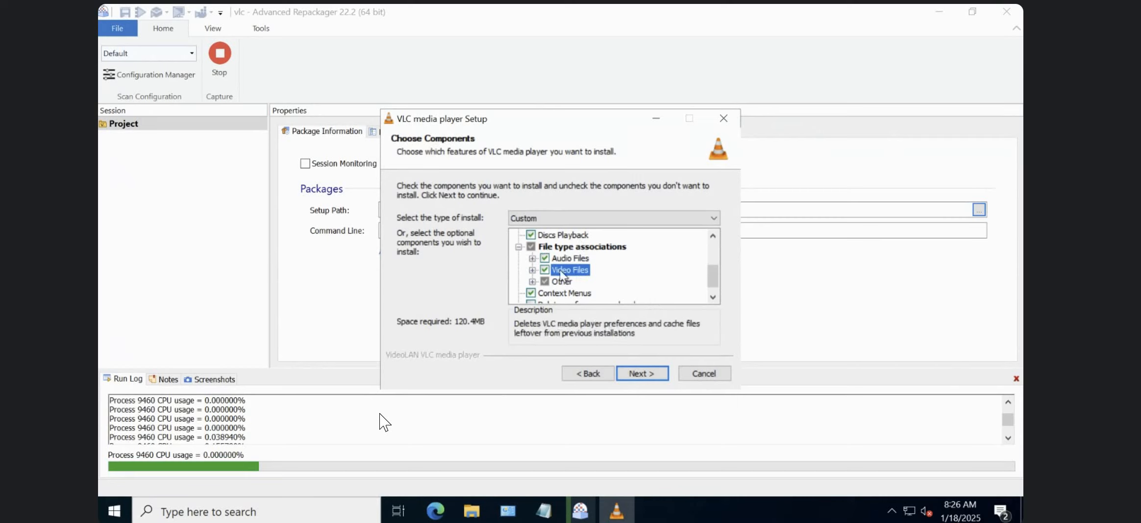
left_click(711, 251)
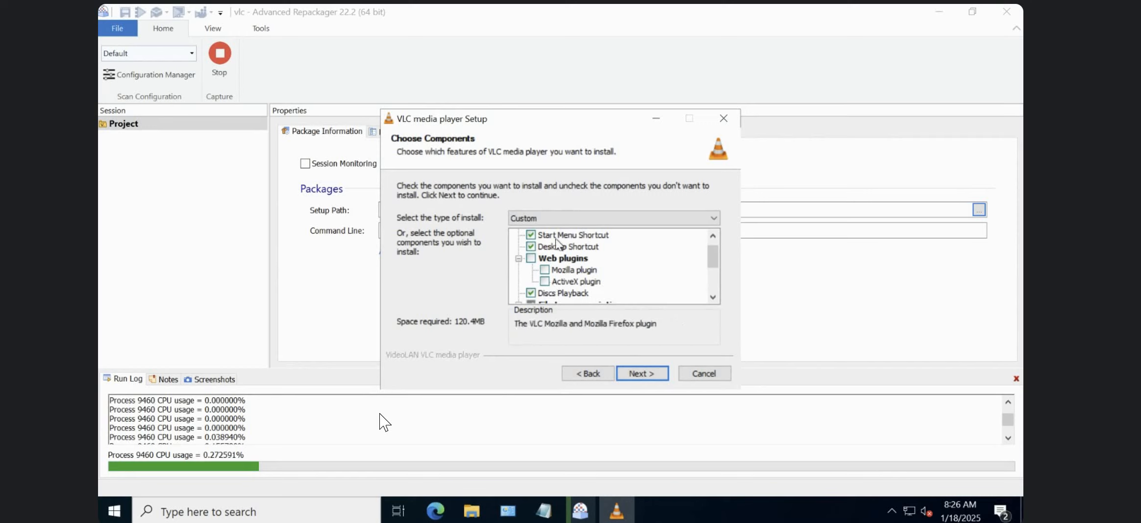
left_click(715, 281)
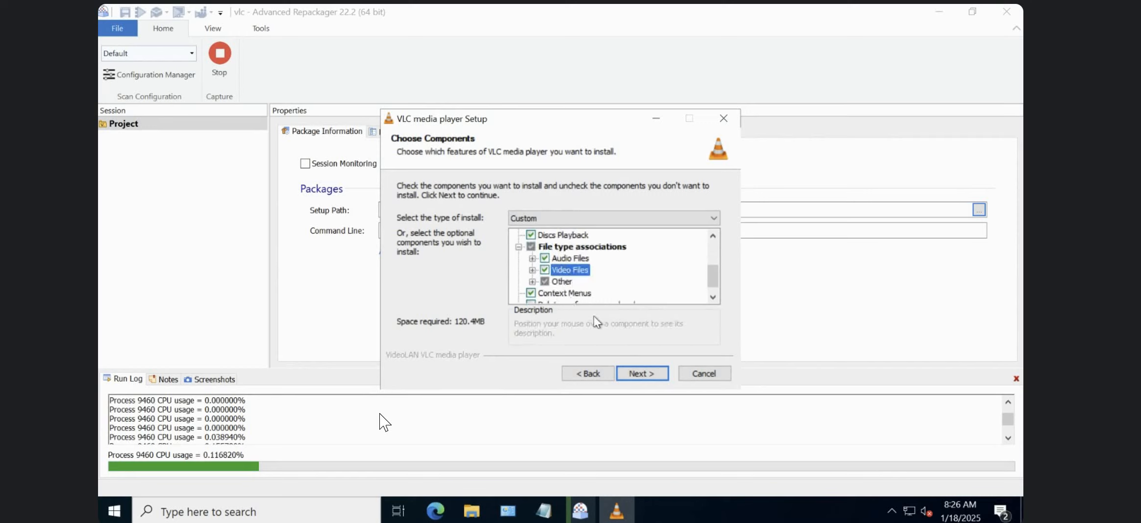
Complete the VLC installation in C:\Program Files (x86)\VideoLAN\VLC and launch the player with metadata network access and regular update checks allowed.
left_click(637, 373)
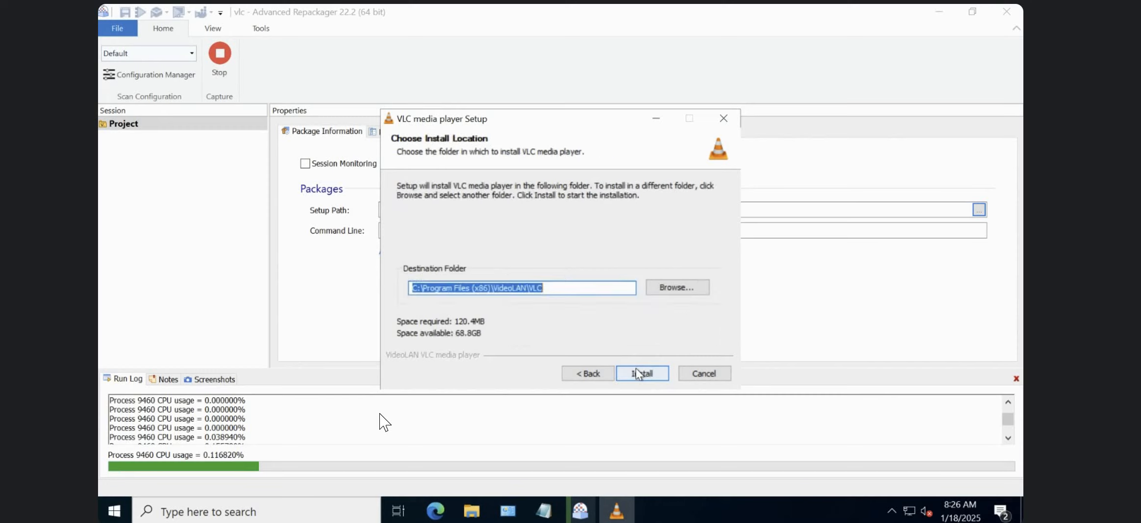
left_click(632, 288)
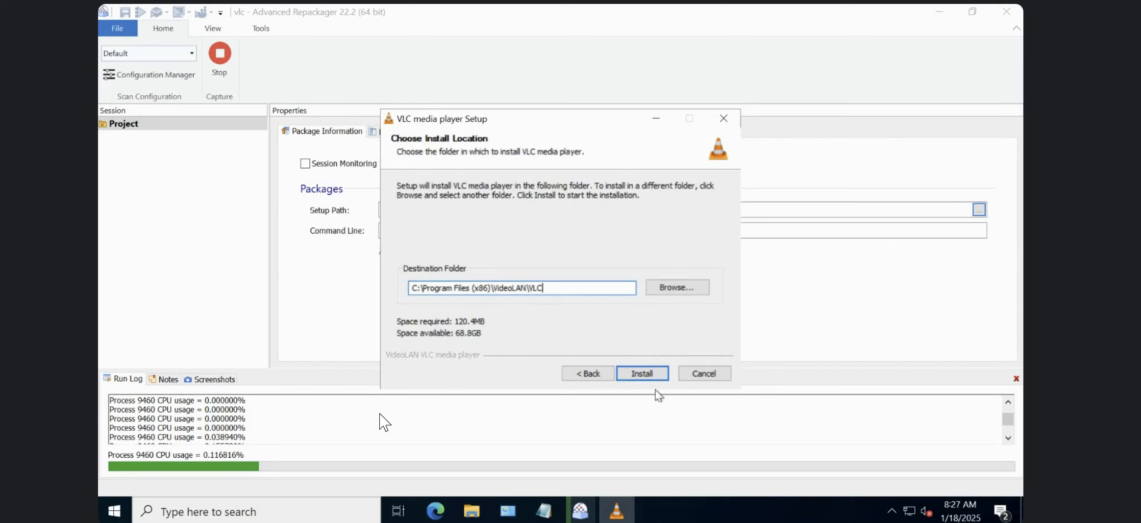
left_click(656, 372)
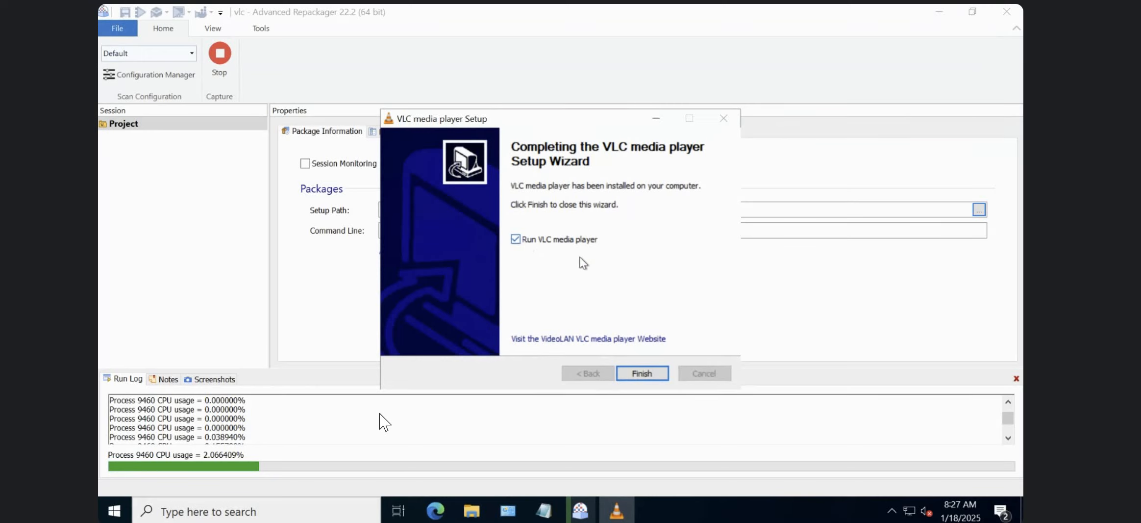
left_click(643, 374)
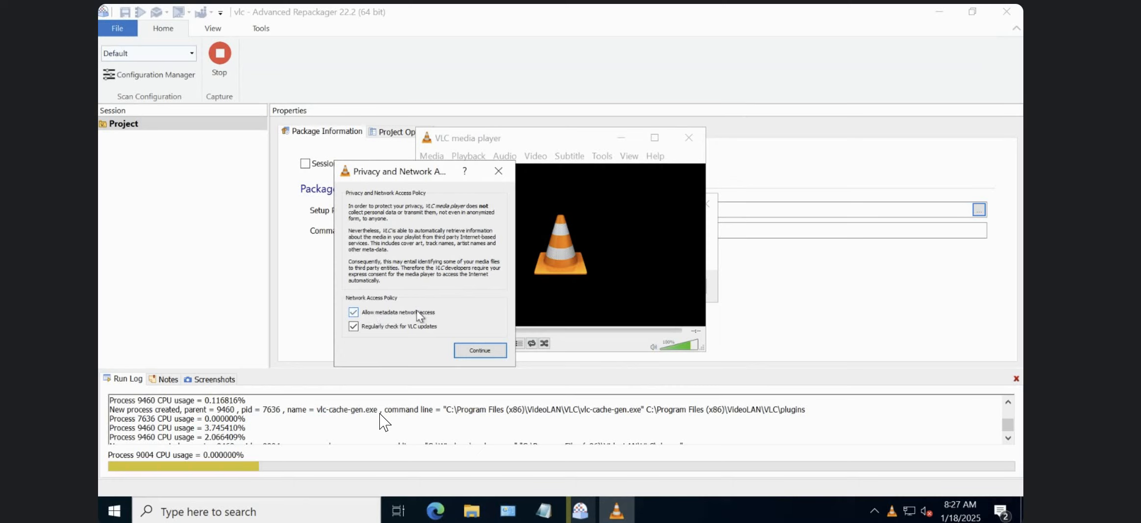
left_click(488, 354)
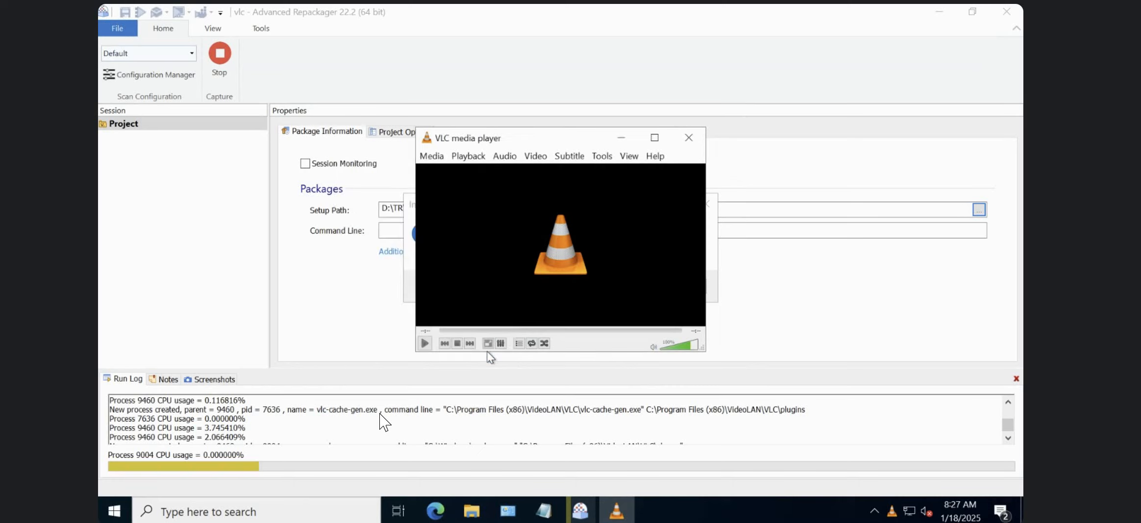
left_click(611, 156)
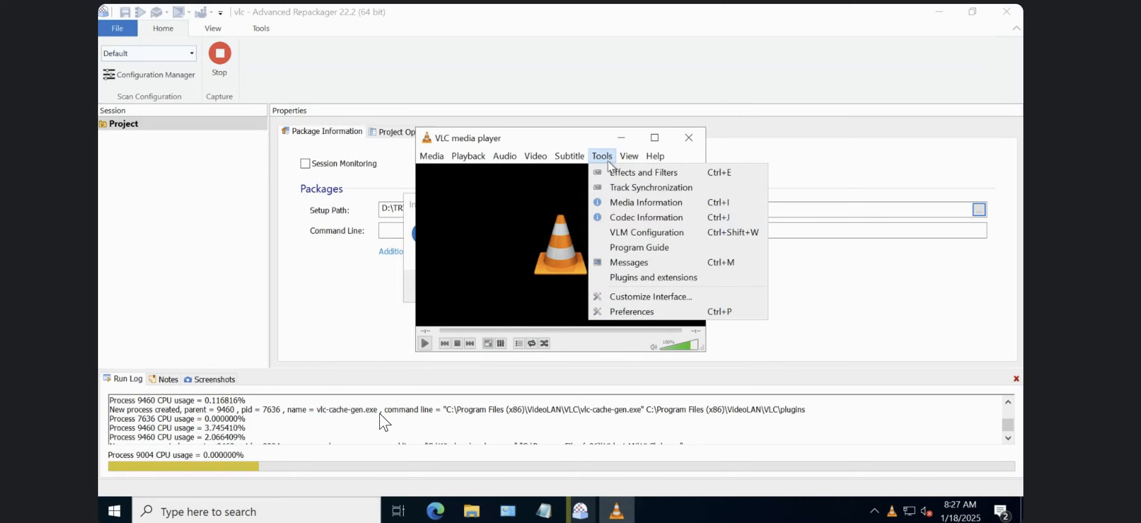
left_click(652, 310)
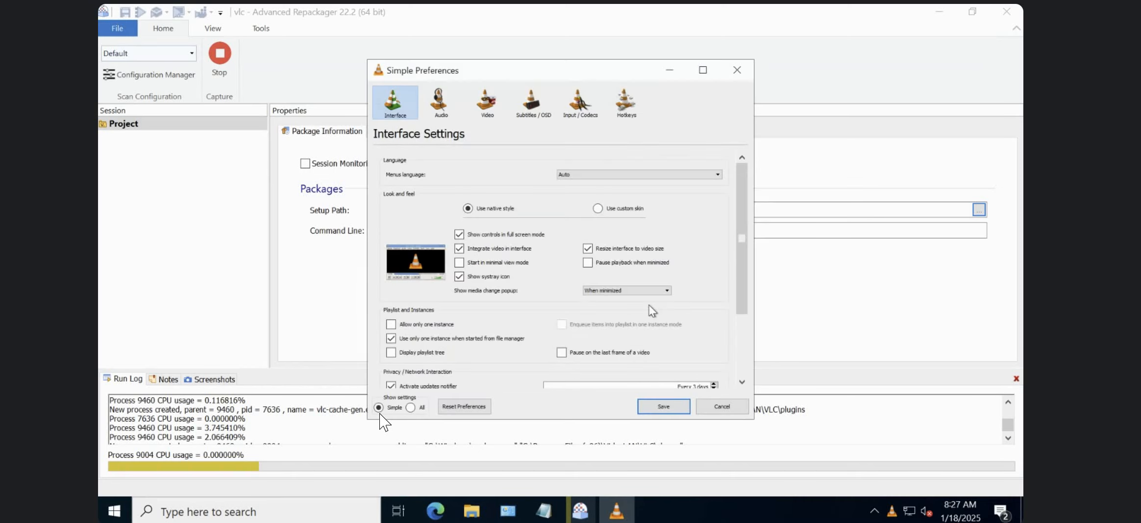
left_click(742, 70)
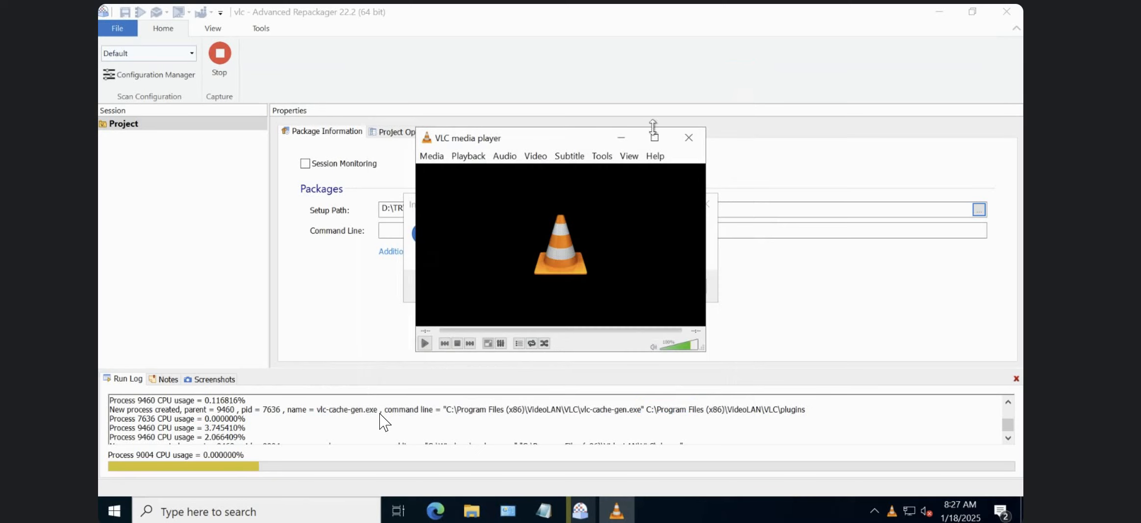
Maximize the VLC media player window and open its Interface preferences.
left_click(654, 137)
left_click(289, 28)
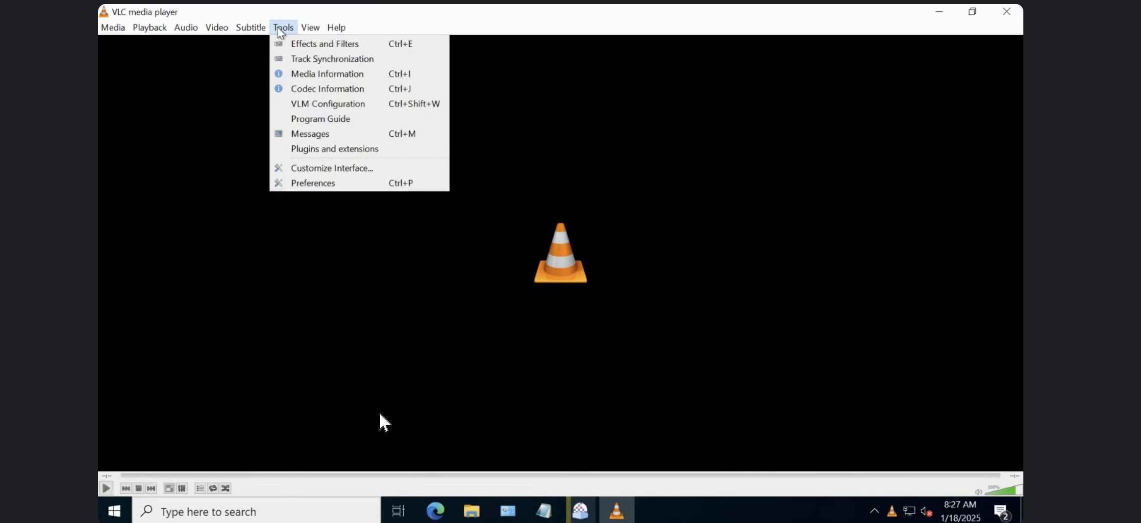
left_click(332, 184)
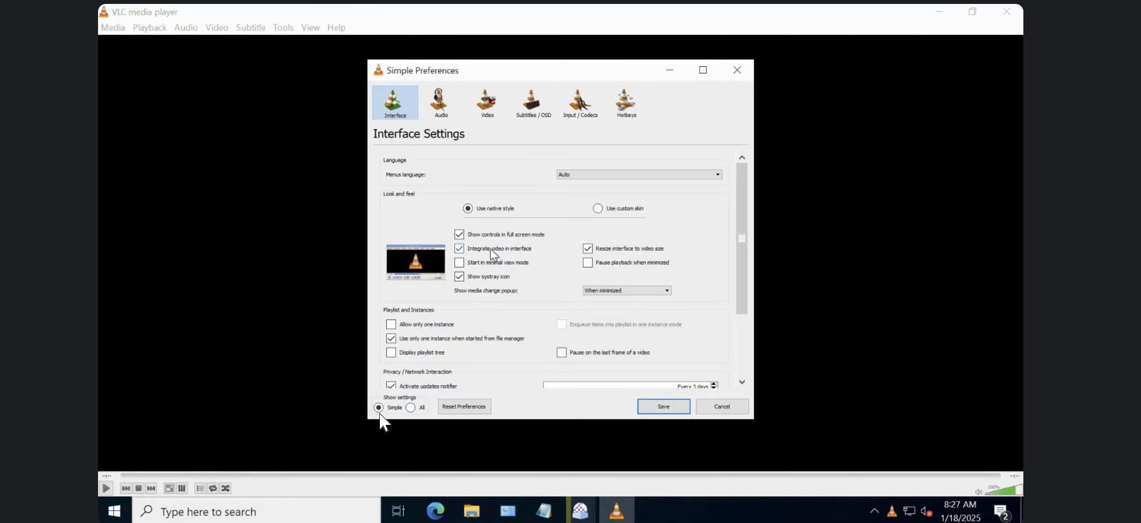
Toggle Start in minimal view mode on and off to compare the interface previews, leaving it disabled.
left_click(463, 263)
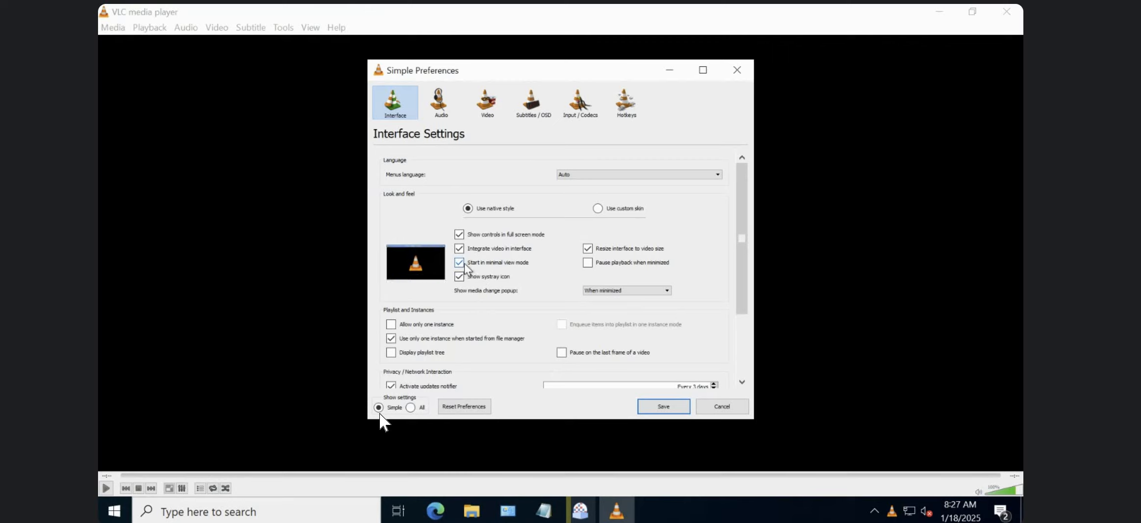
left_click(463, 263)
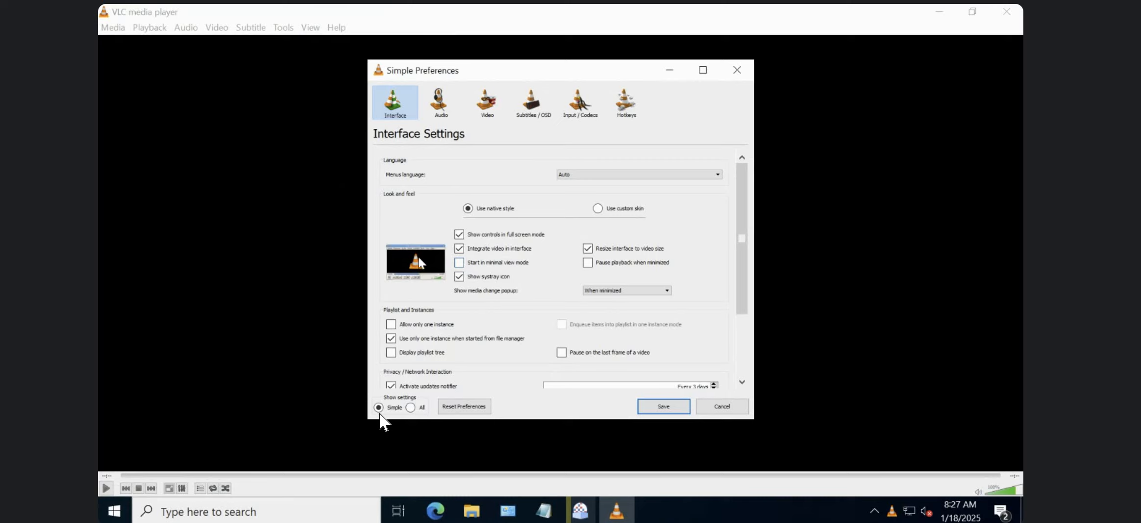
left_click(464, 265)
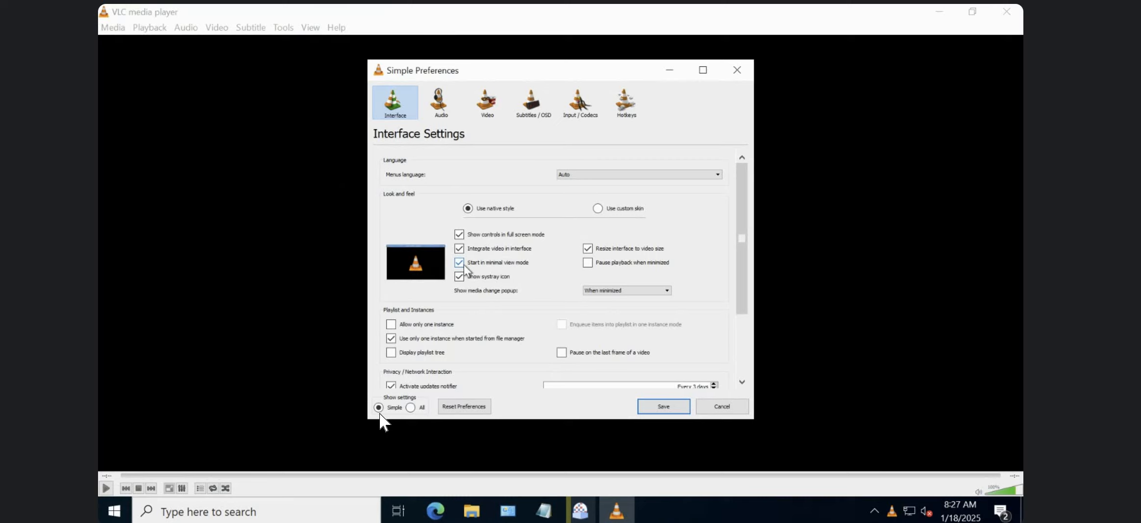
left_click(462, 264)
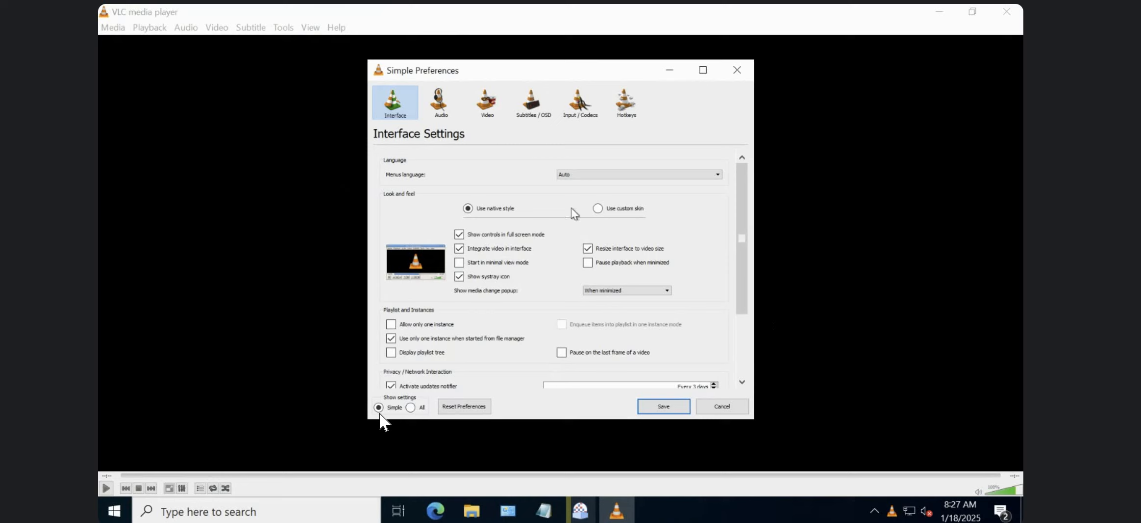
Check the Privacy / Network Interaction settings, save the VLC preferences, and close the player.
scroll(741, 343, "down", 2)
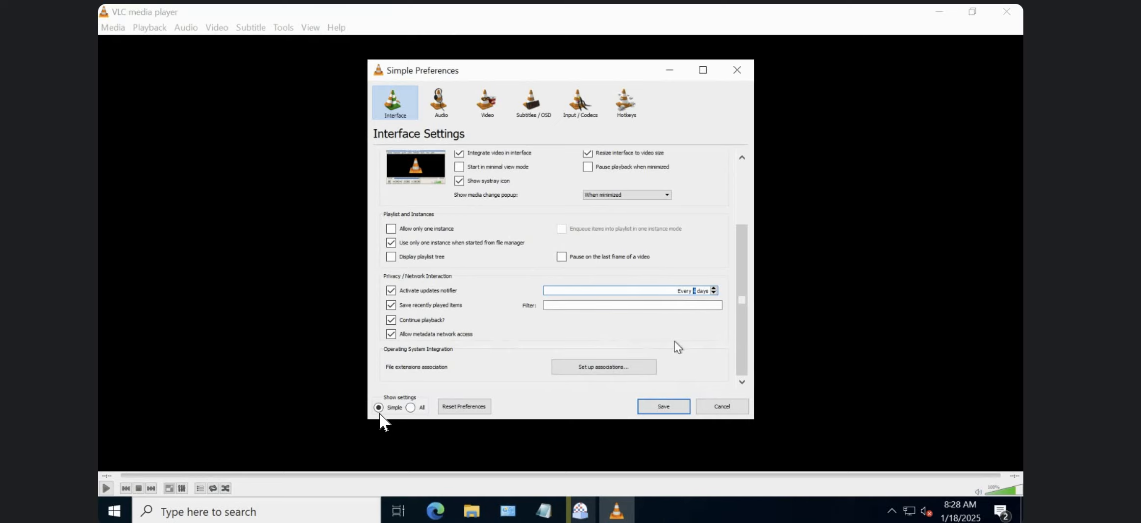
left_click(645, 288)
left_click(665, 407)
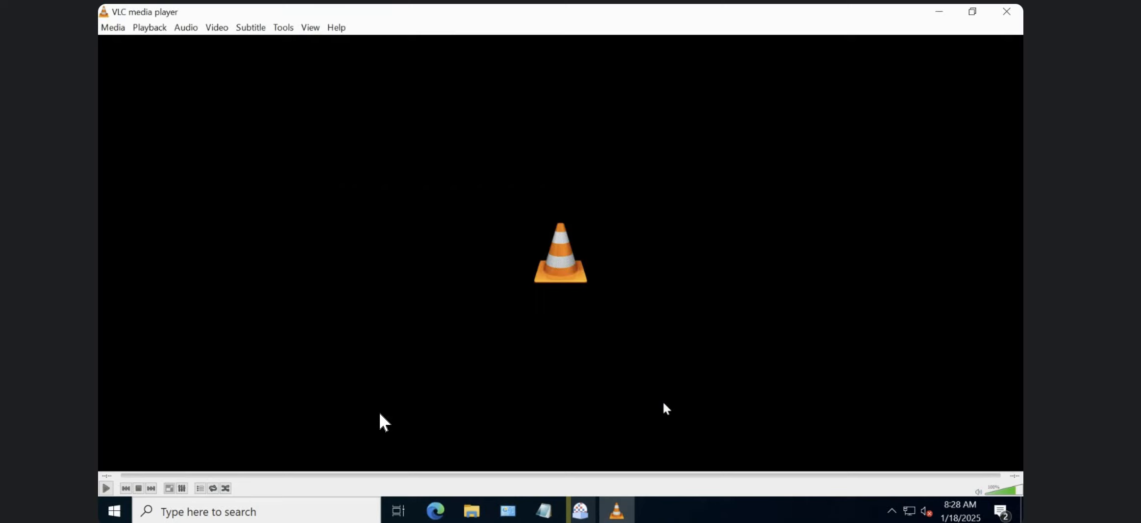
left_click(1007, 14)
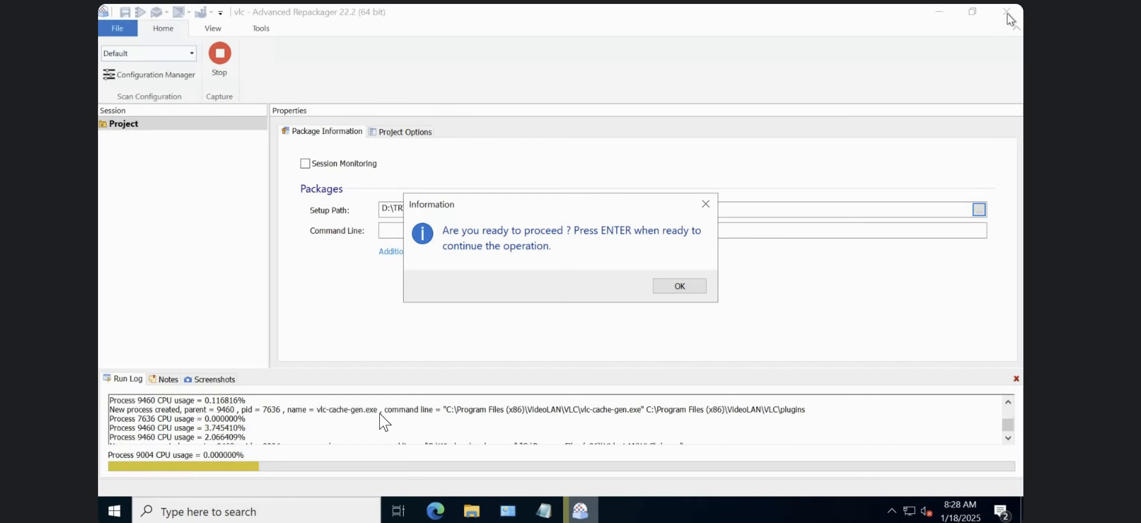
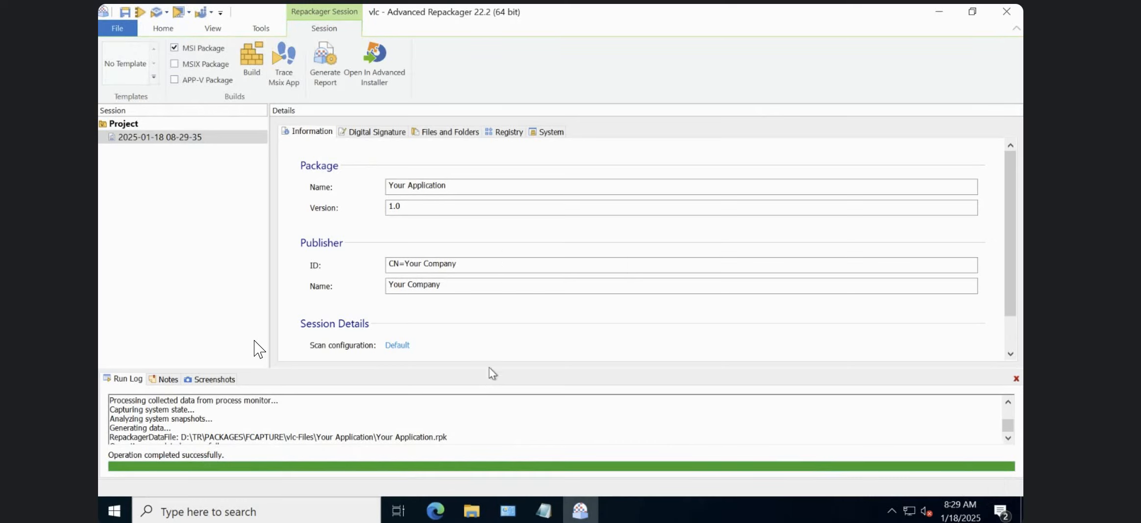
Set the package name to VLC and the version to 2.2.4, checking the setup file in the BINARIES folder.
double_click(449, 190)
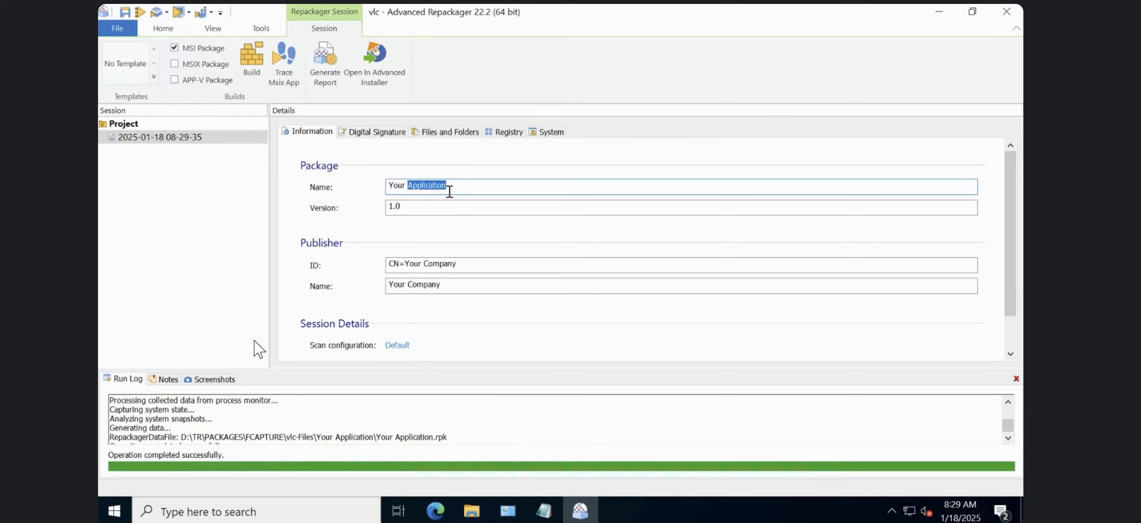
key("ctrl+a")
type("VL")
left_click(472, 511)
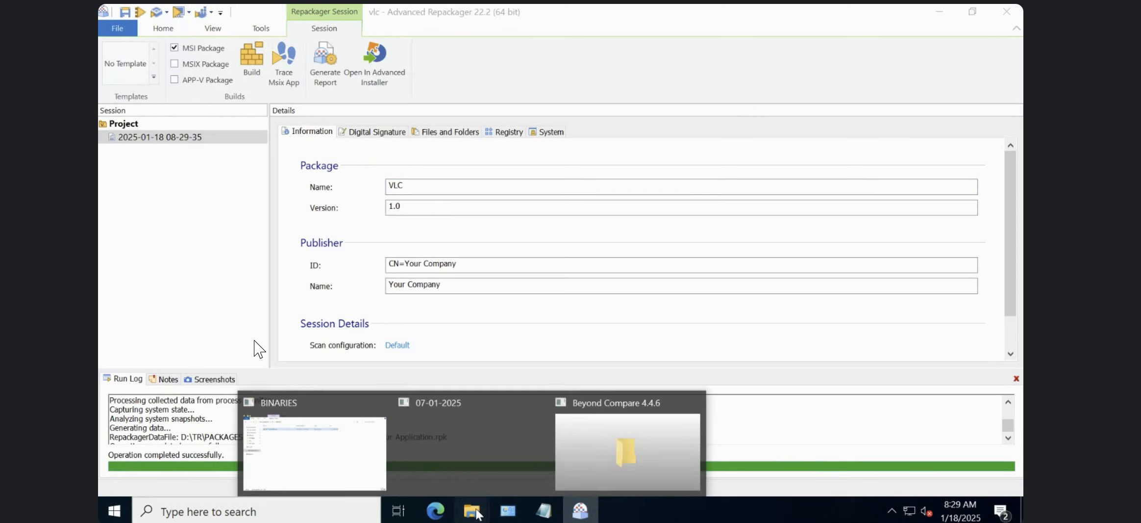
left_click(358, 476)
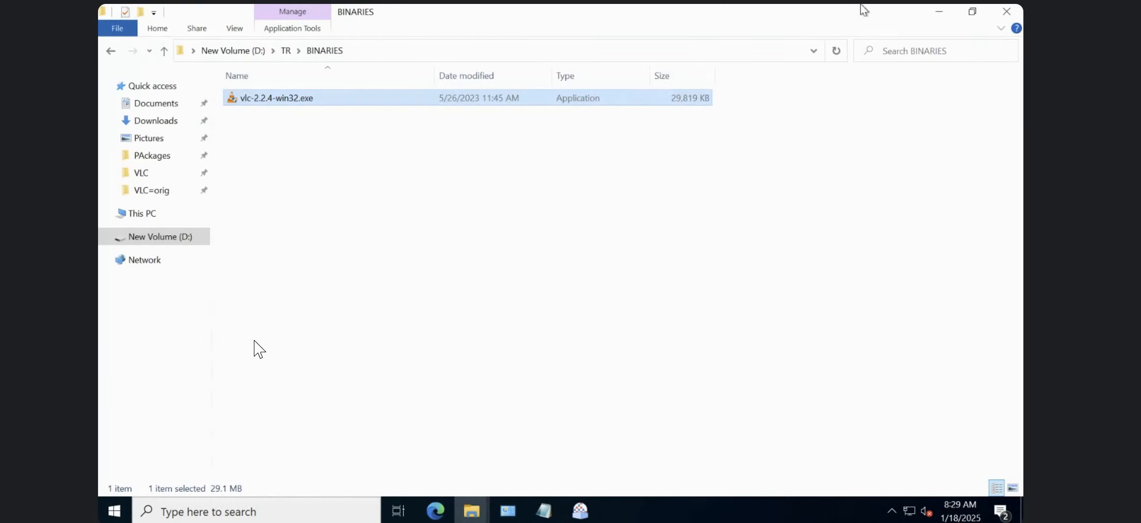
left_click(1006, 11)
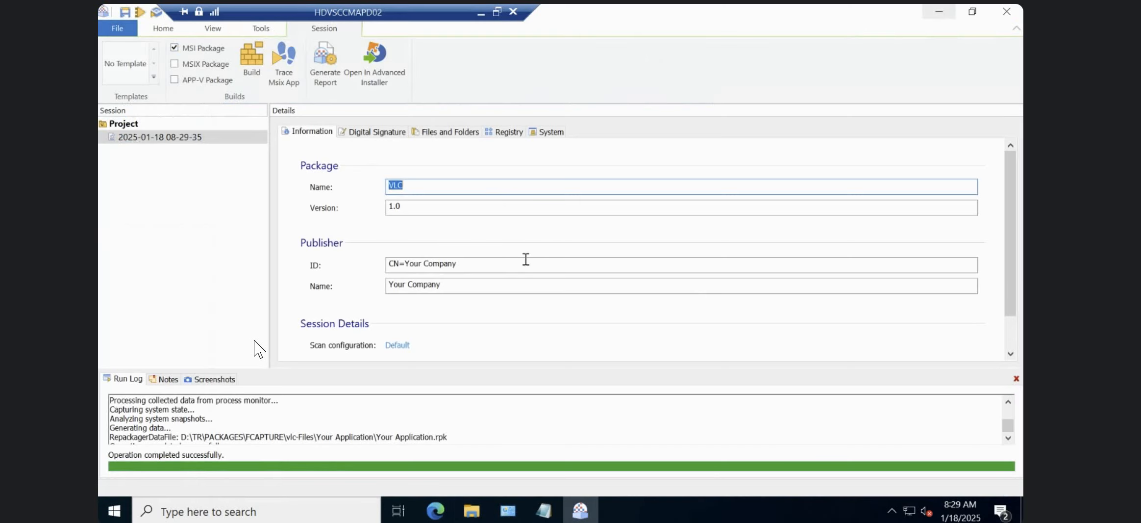
left_click(436, 209)
type("2.2.4")
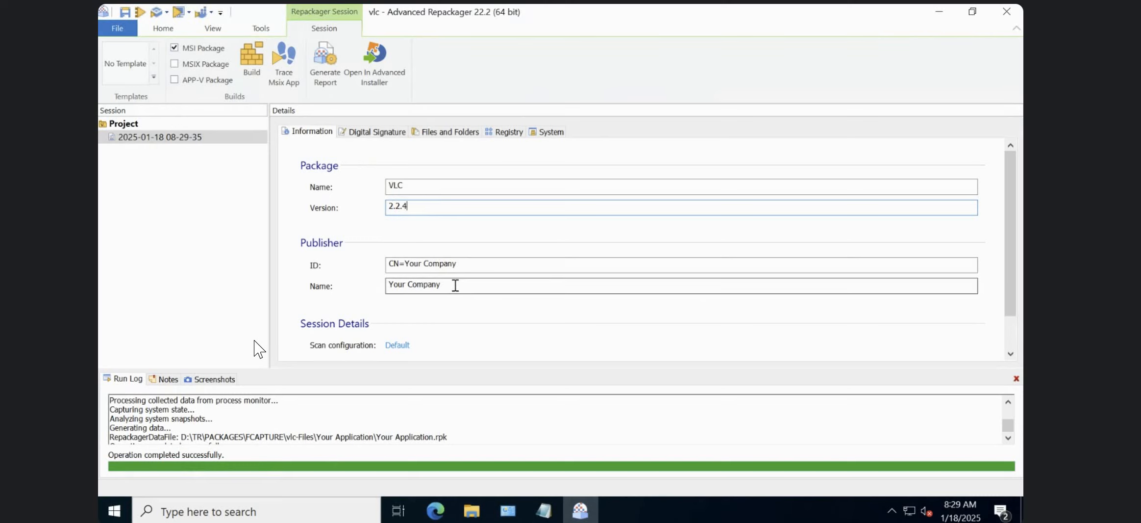
Set the publisher name to LC in the session information, keeping the default publisher ID.
left_click(459, 263)
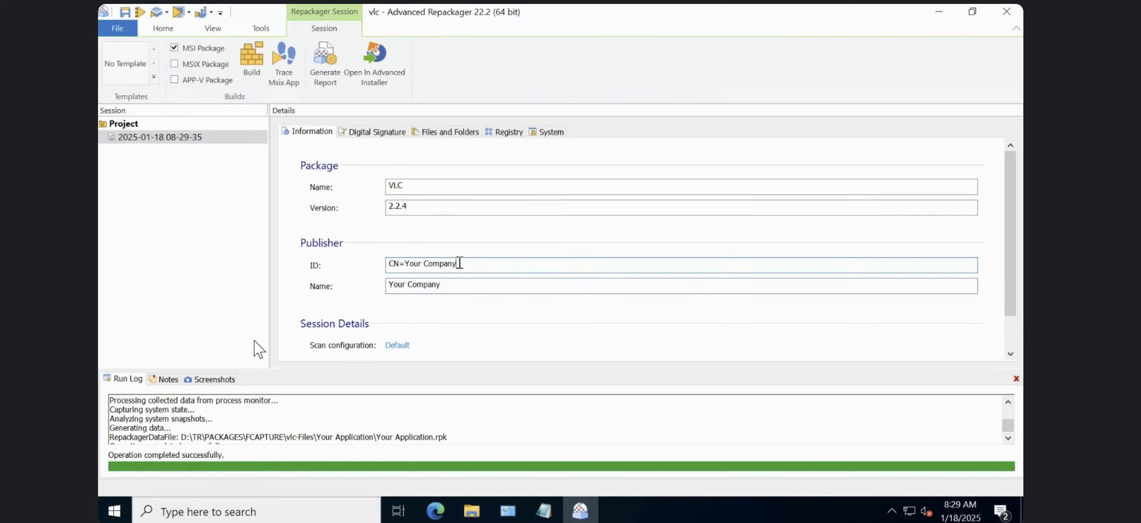
left_click(454, 293)
key("ctrl+a")
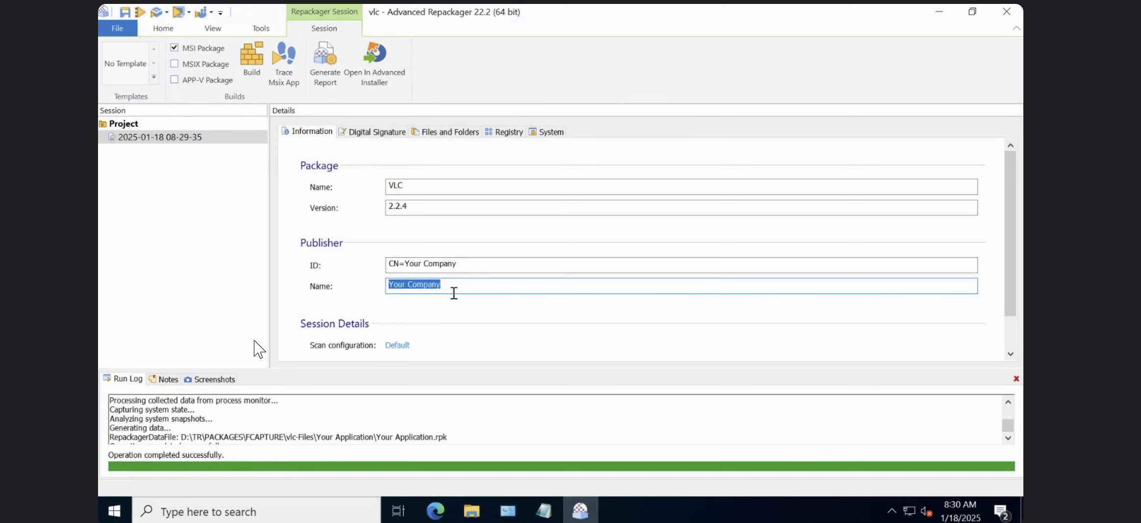
type("LC")
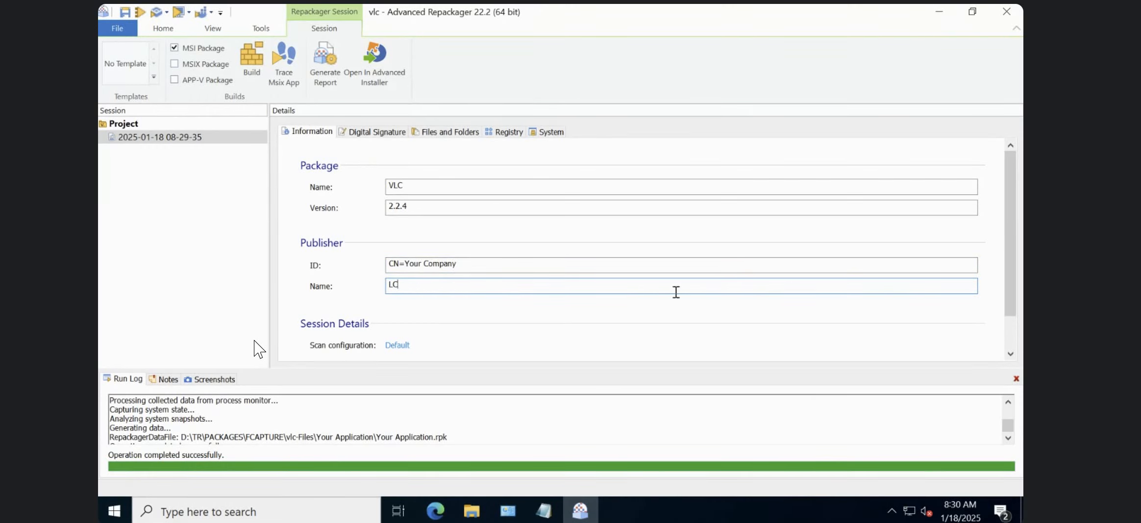
scroll(1010, 346, "down", 2)
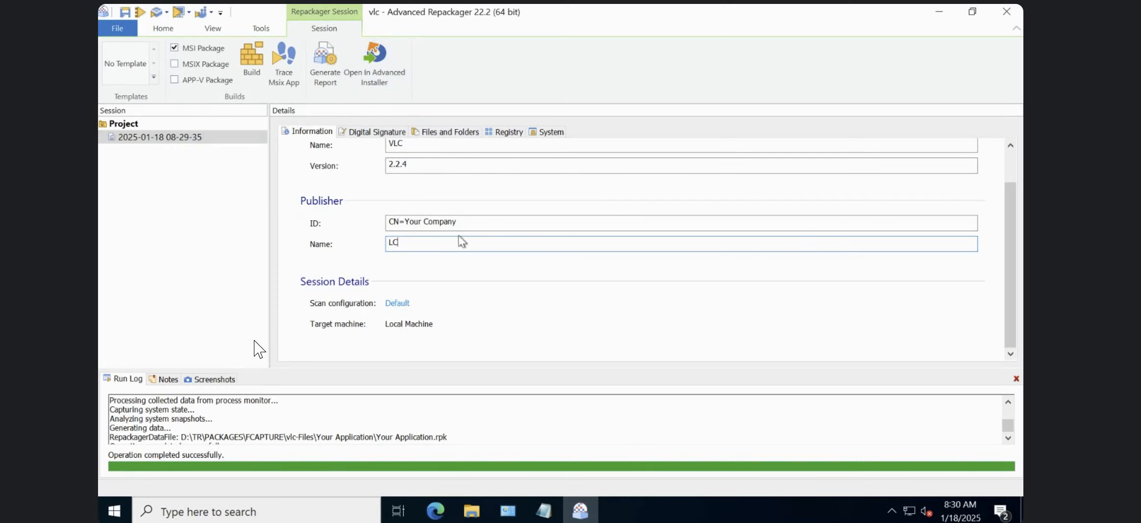
Try out digital signing with the MSIX package build selected, and turn both options off again.
left_click(380, 133)
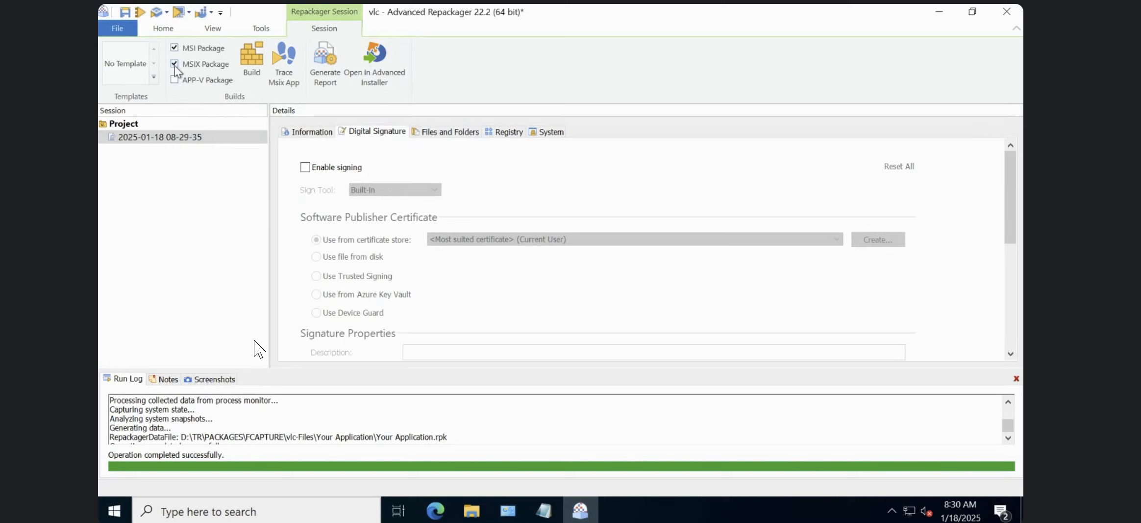
left_click(305, 168)
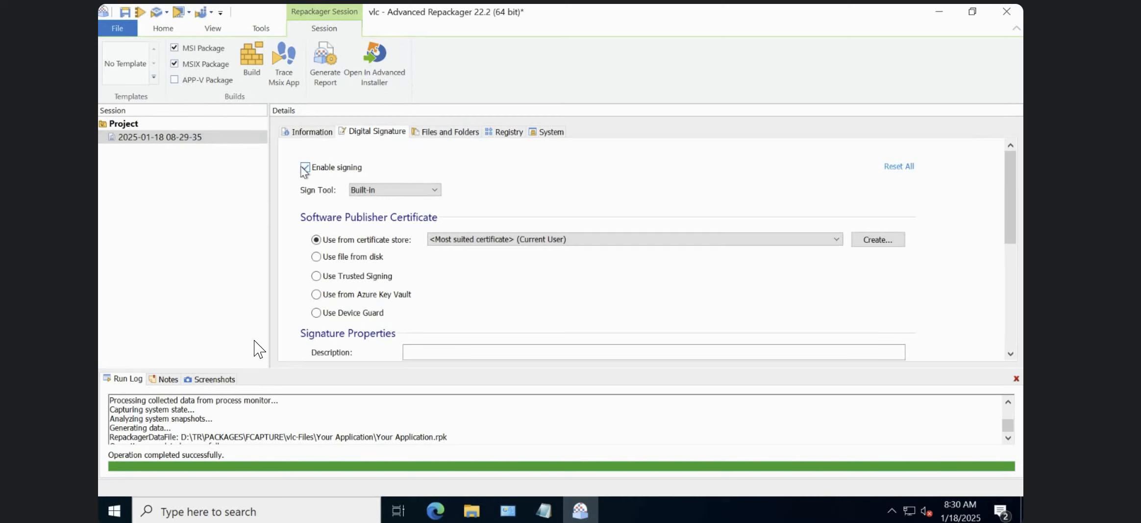
left_click(308, 171)
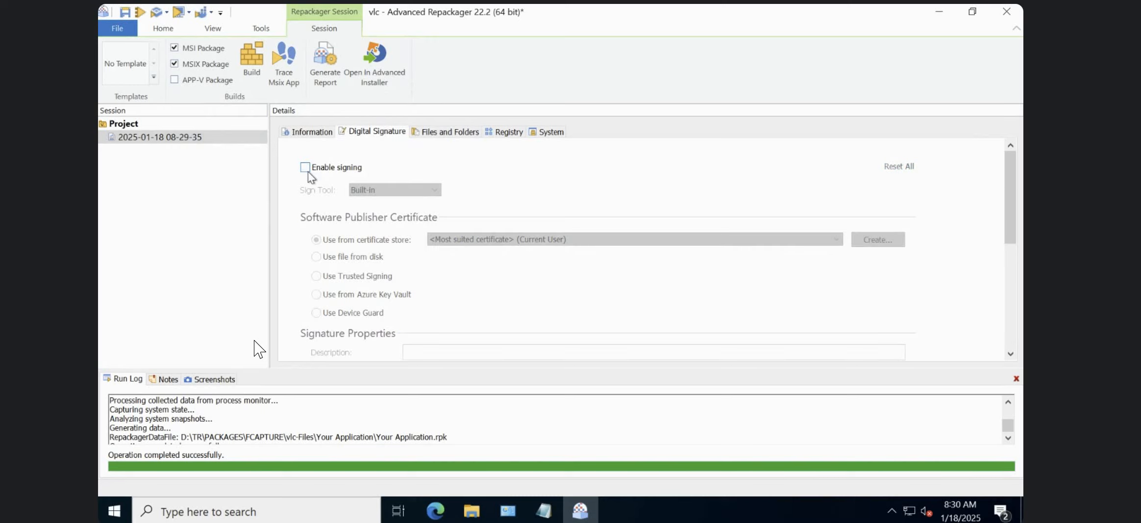
left_click(174, 65)
Review the captured files and folders, registry hives and system shortcuts, widening the Path column to read the full shortcut paths.
left_click(463, 132)
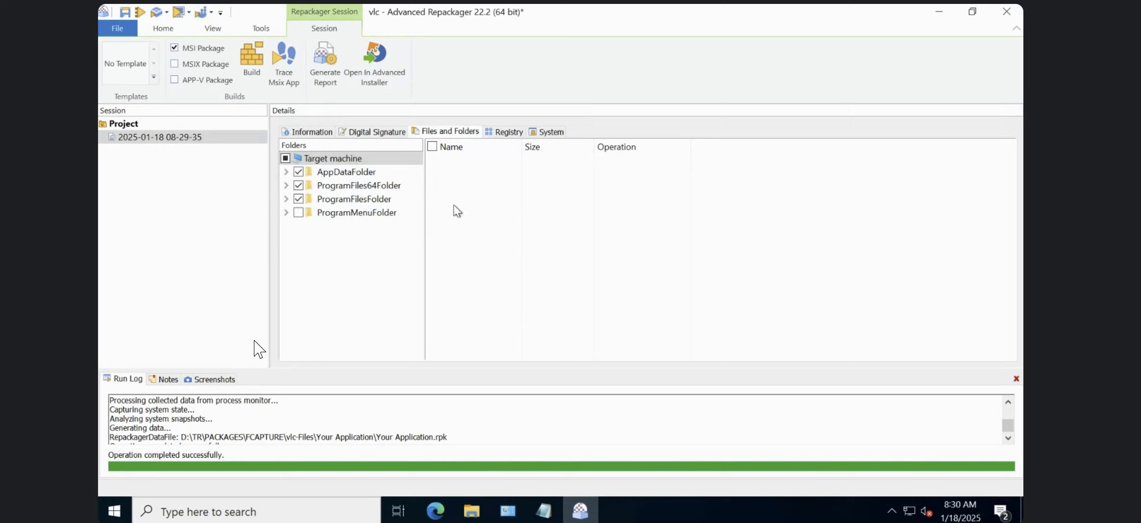
left_click(505, 133)
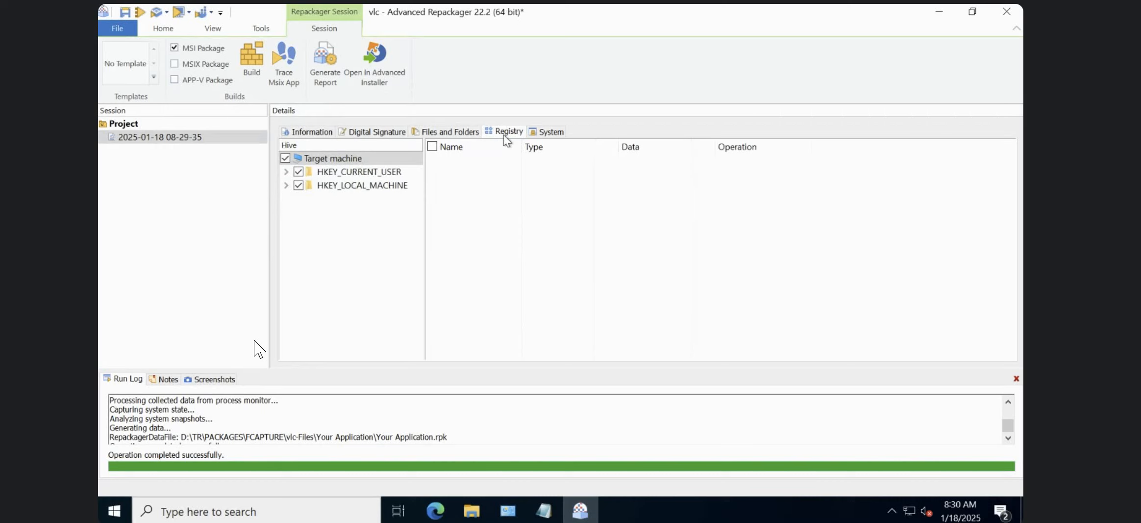
left_click(549, 134)
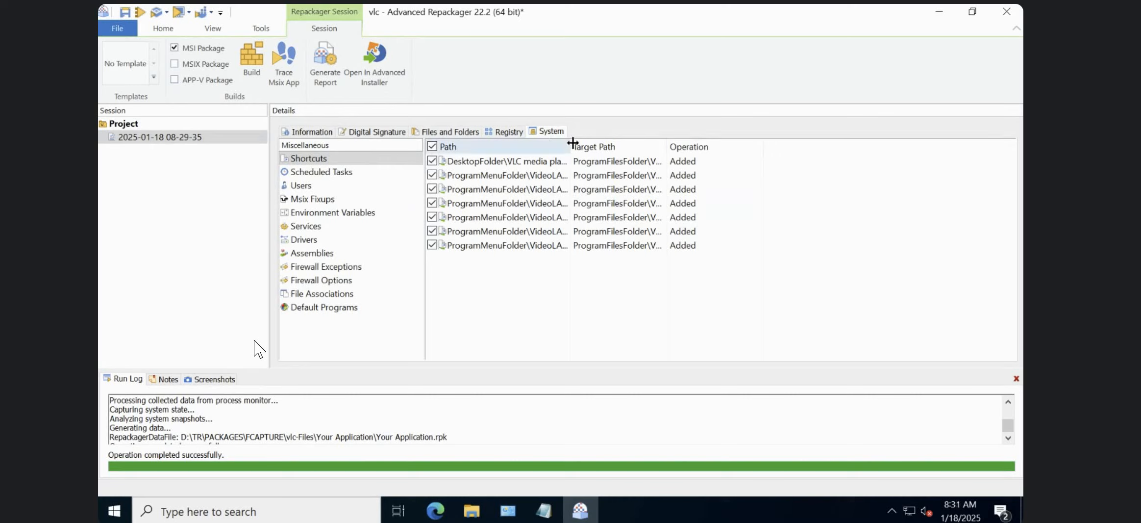
left_click_drag(573, 142, 699, 139)
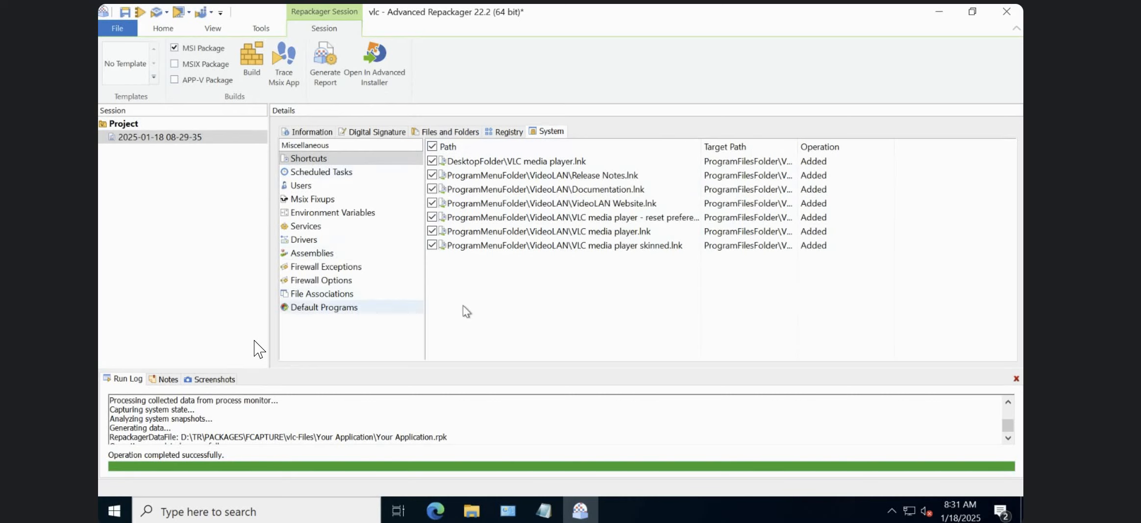
left_click(446, 131)
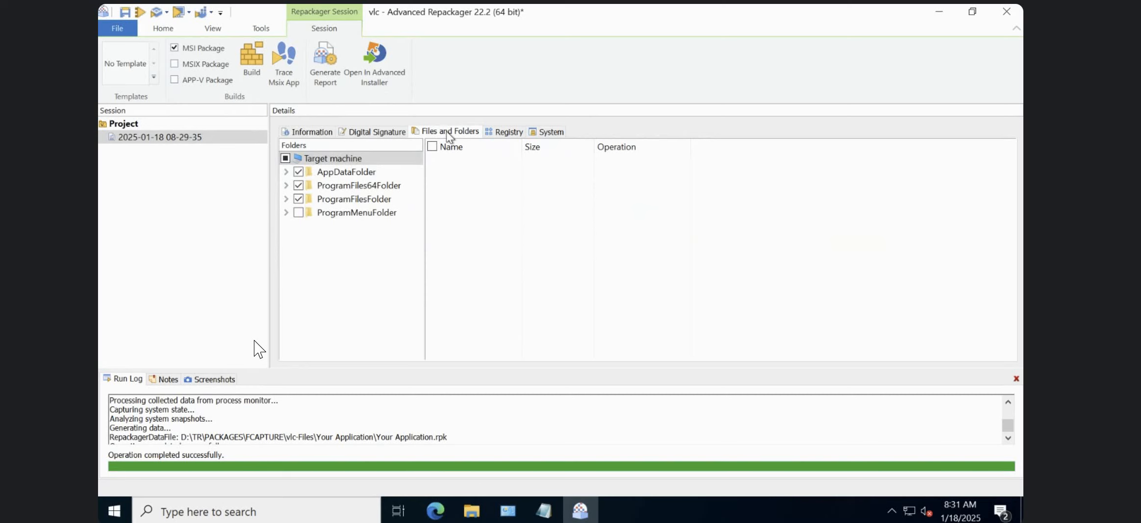
Switch to the Notepad notes, remove the "msix" line and add blank lines below the output entry.
left_click(543, 510)
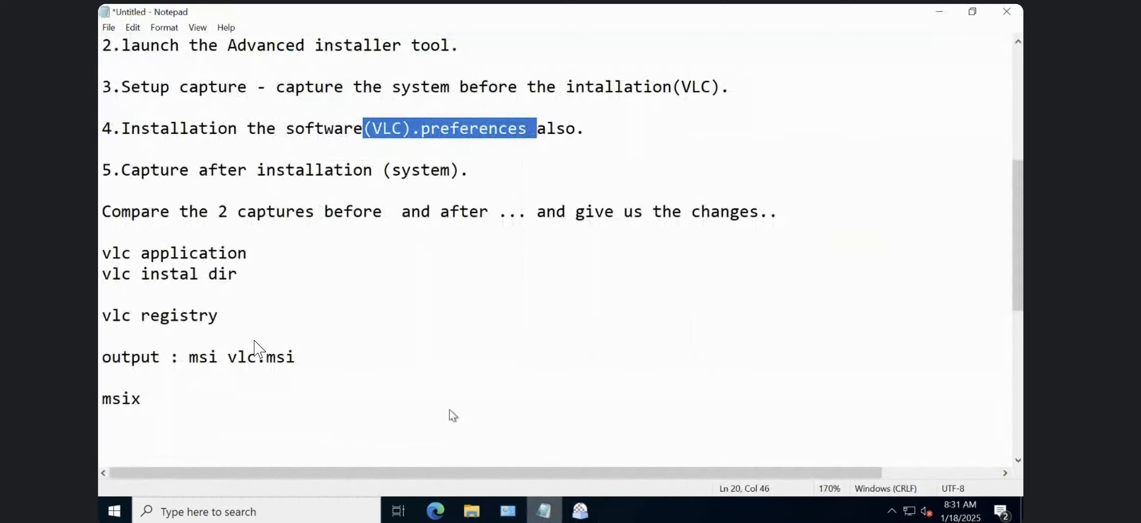
left_click(246, 386)
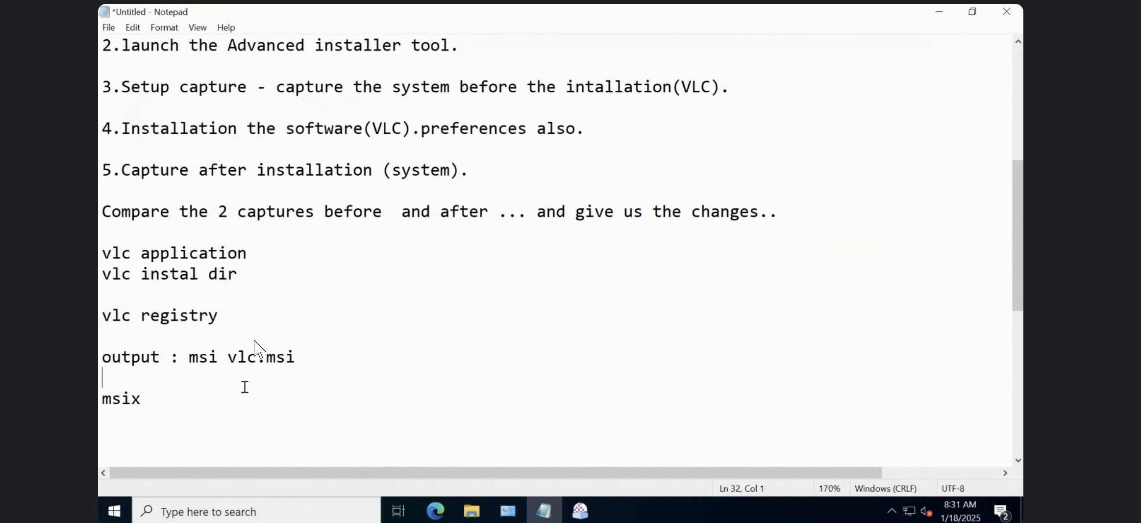
key("shift+Home")
key("BackSpace")
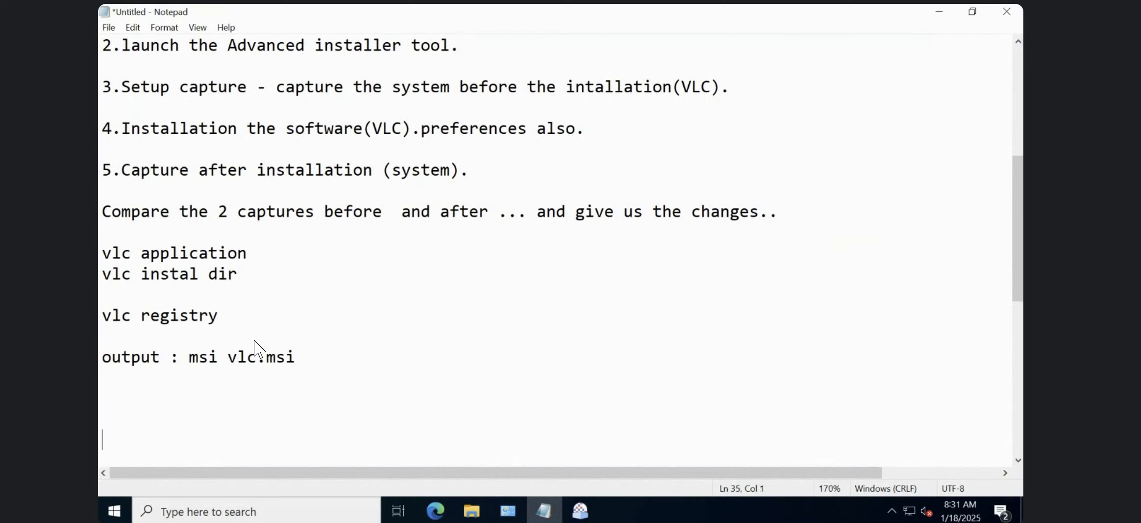
key("Return")
key("Return")
key("Return")
key("Return")
key("Return")
key("Return")
key("Return")
key("Return")
key("Return")
key("Return")
key("Return")
key("Return")
key("Return")
key("Return")
key("Return")
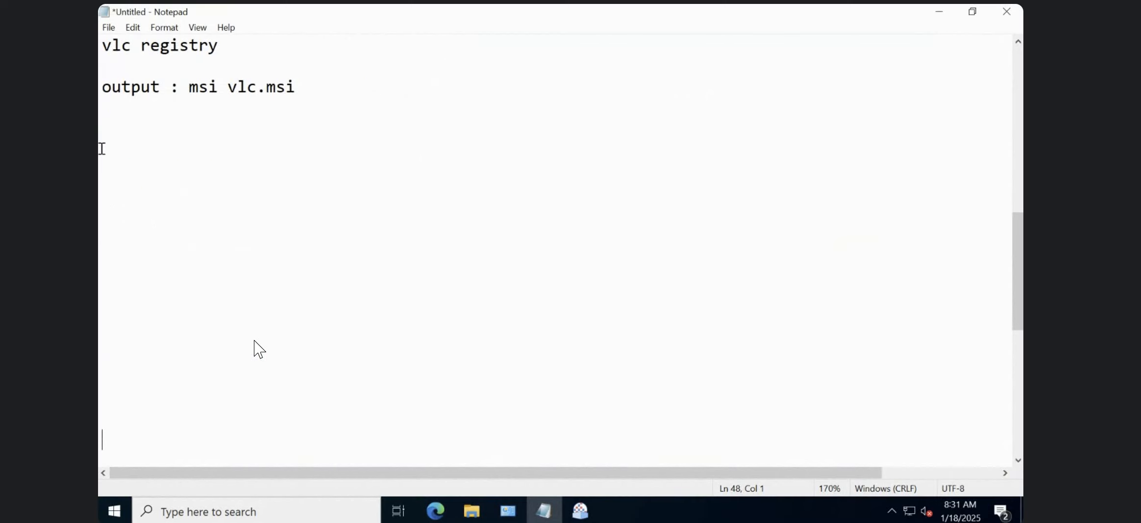
Add the note "Remove the unwanted files .." below the output line, followed by blank lines.
left_click(124, 146)
type("Remov")
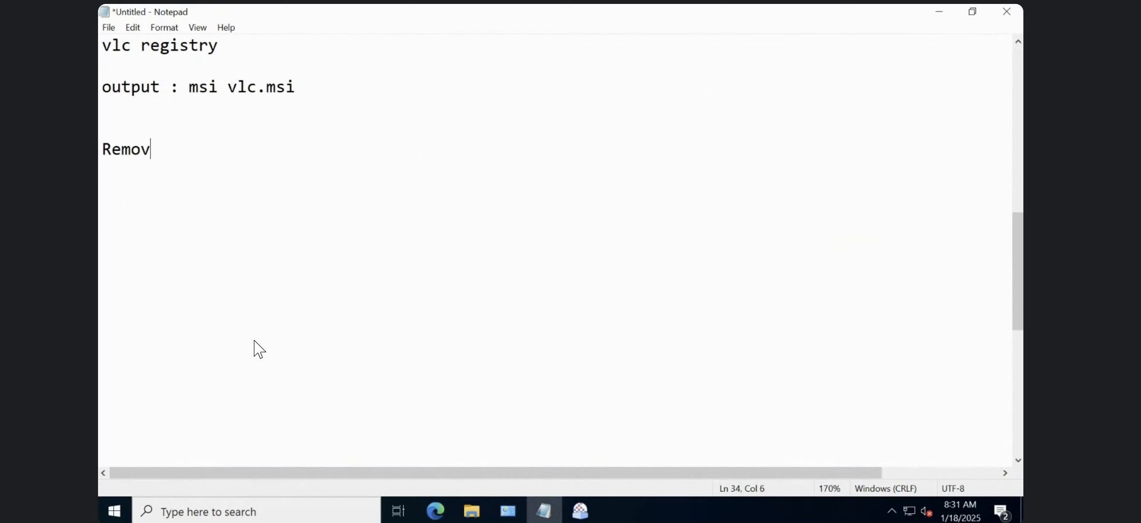
type("e the unwanted fil")
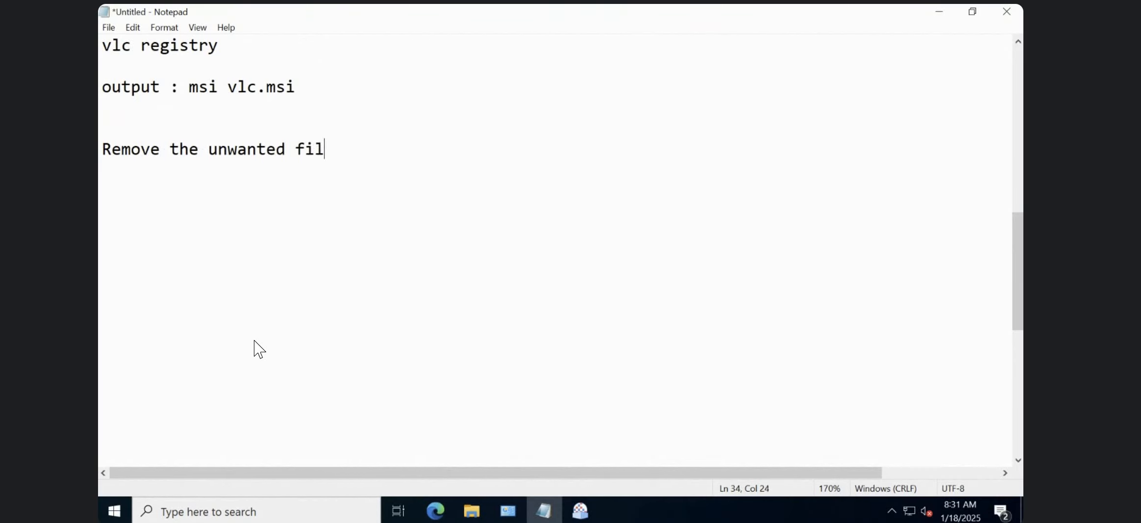
type("es ..")
key("Return")
key("Return")
Add the note "check the files /registry and additional files /reg" under the unwanted files line.
type("check the")
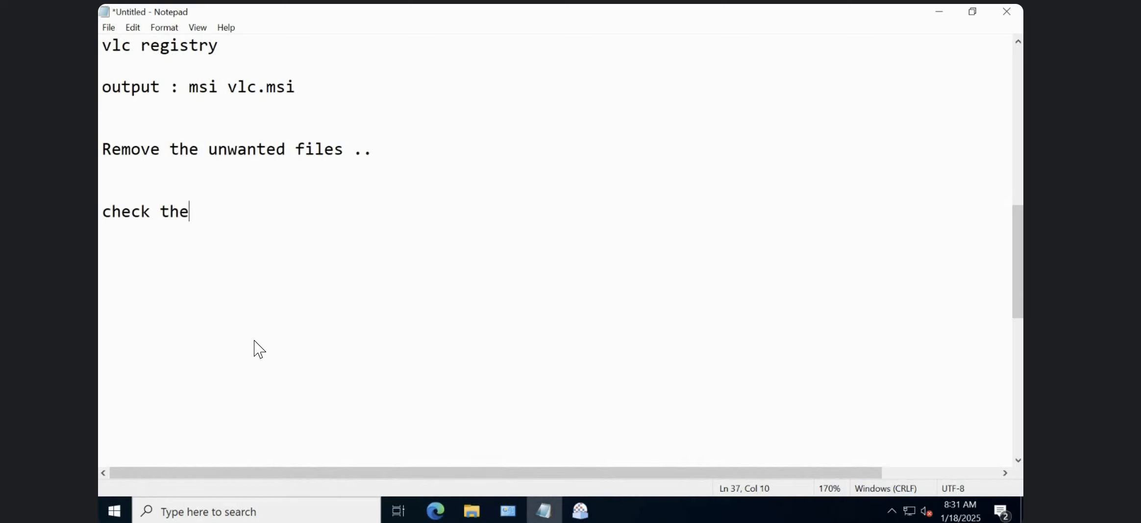
type(" files /")
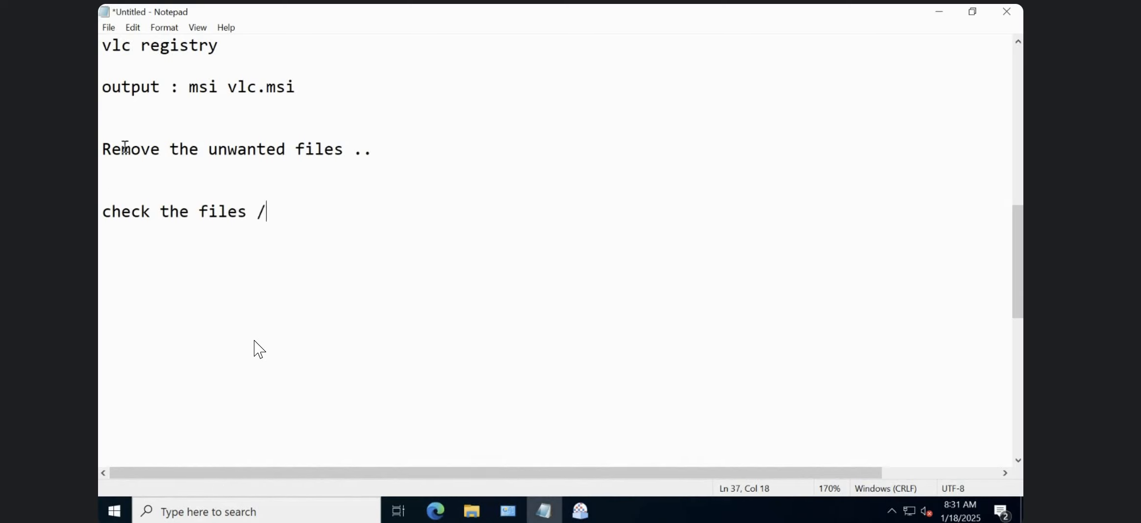
type("registry a")
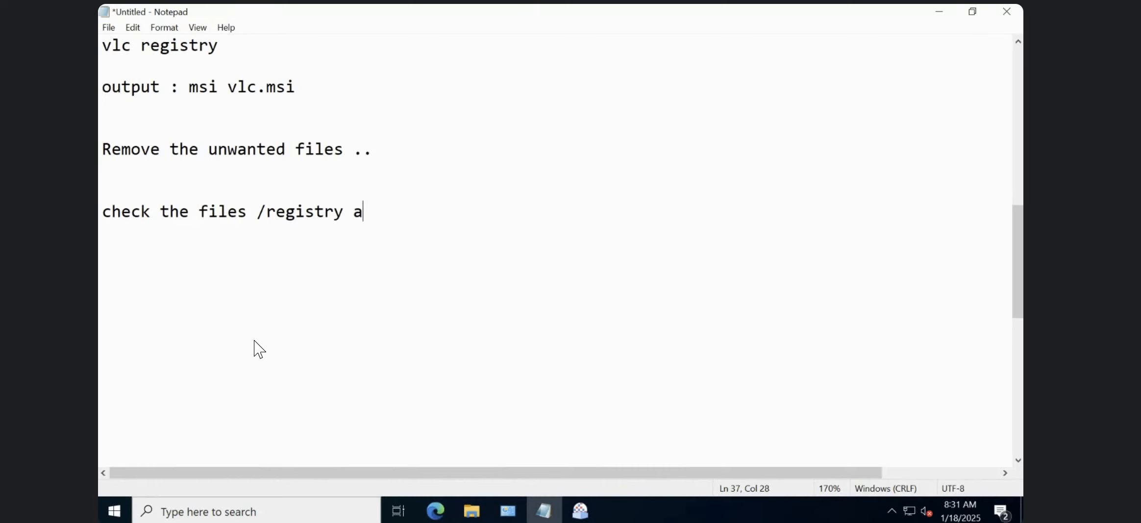
type("nd addituo")
key("BackSpace")
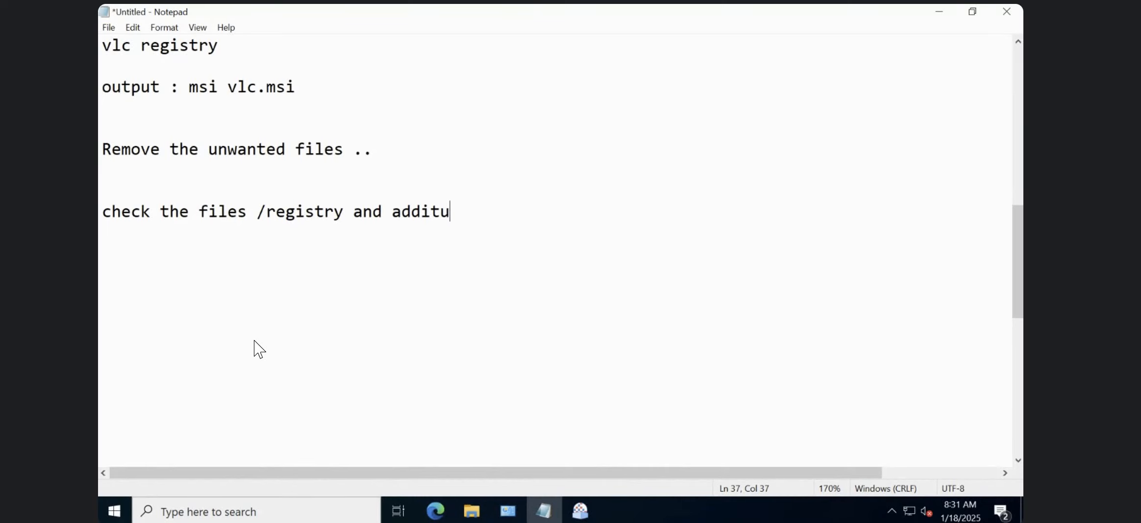
key("BackSpace")
type("ional file")
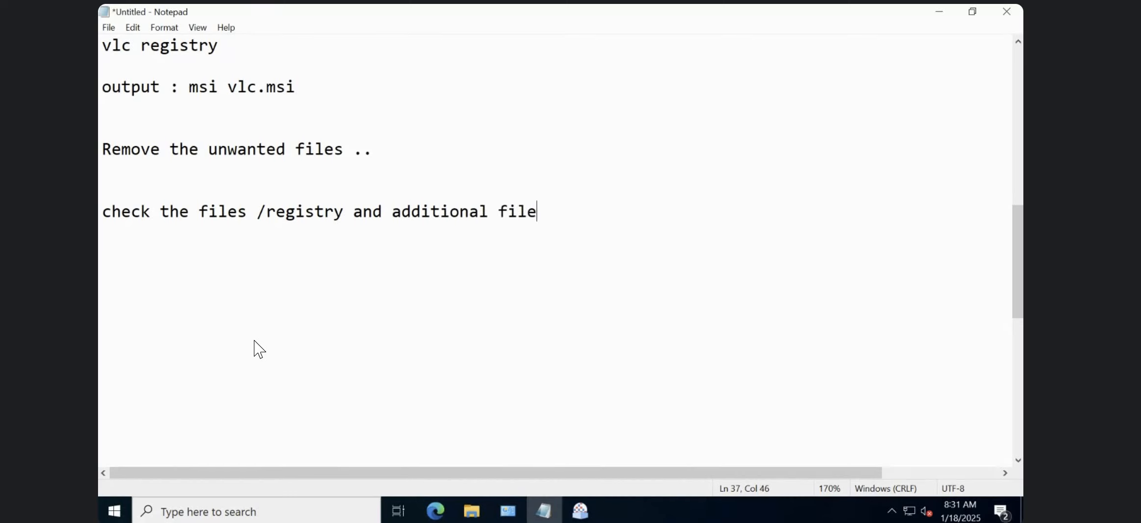
type("s /reg")
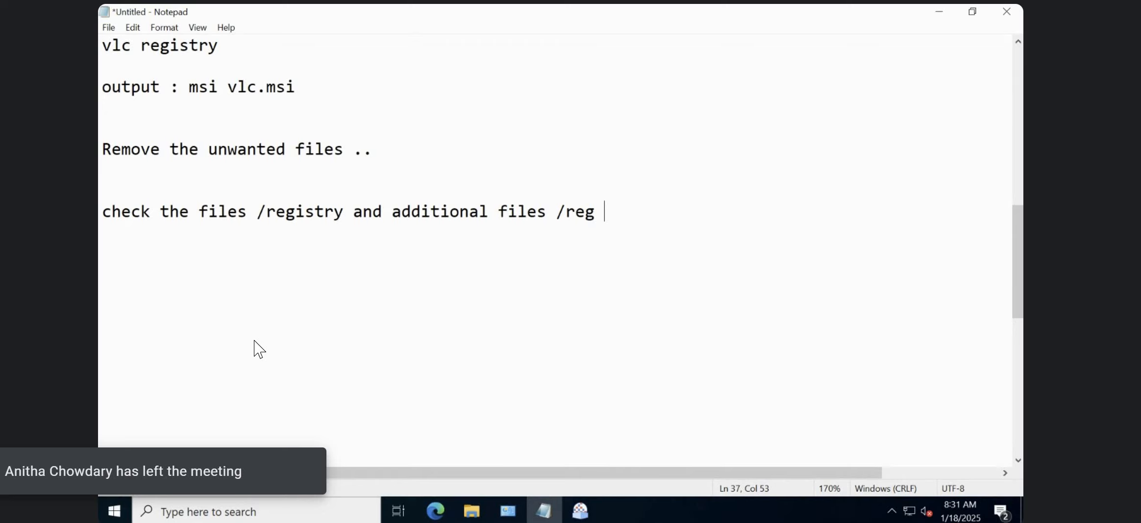
Add the note "cleanup inside the msi -only package related files" and return to the Advanced Repackager session.
key("Return")
key("Return")
type("clea")
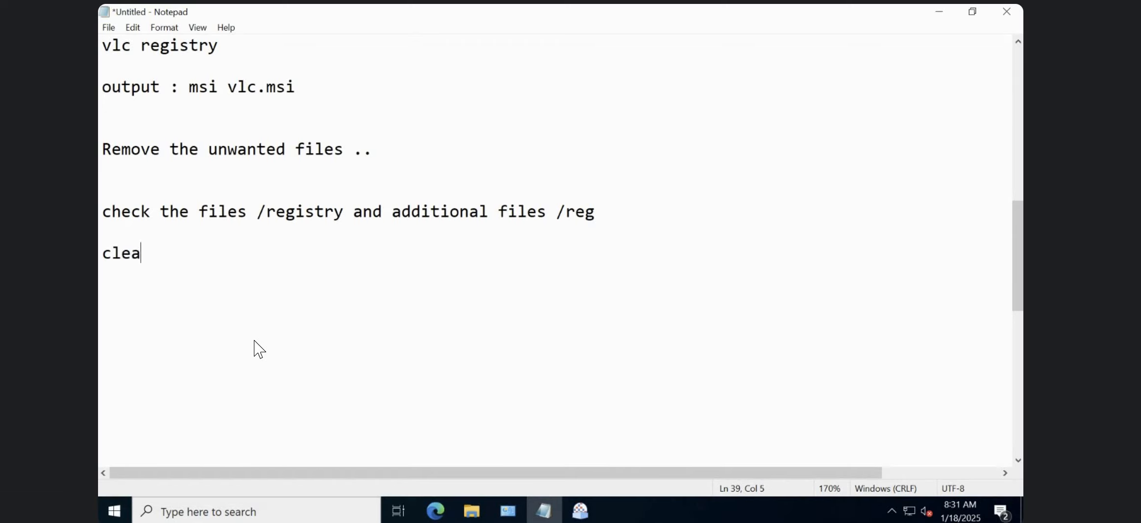
type("nup inside the msi")
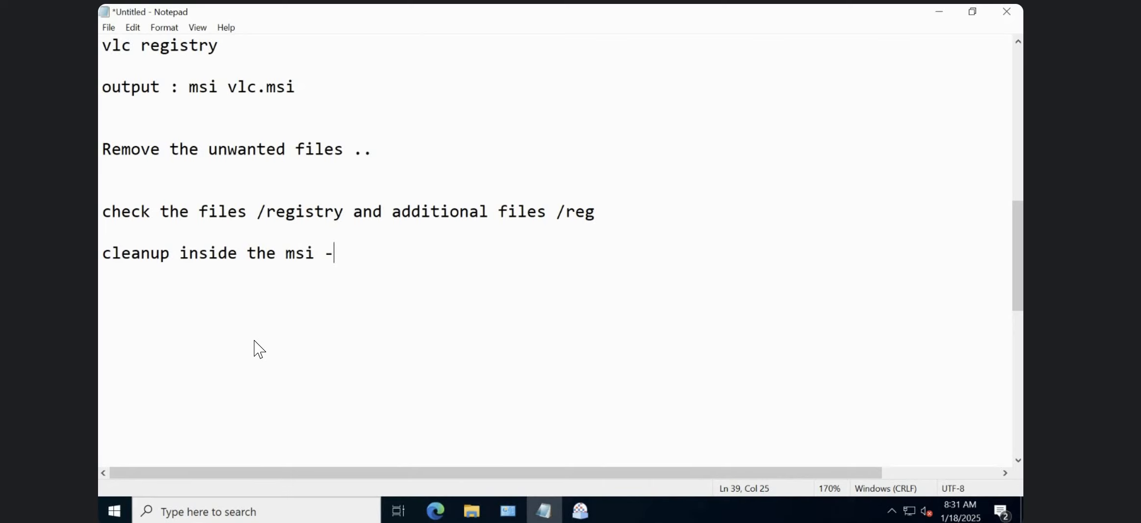
type("-only package ")
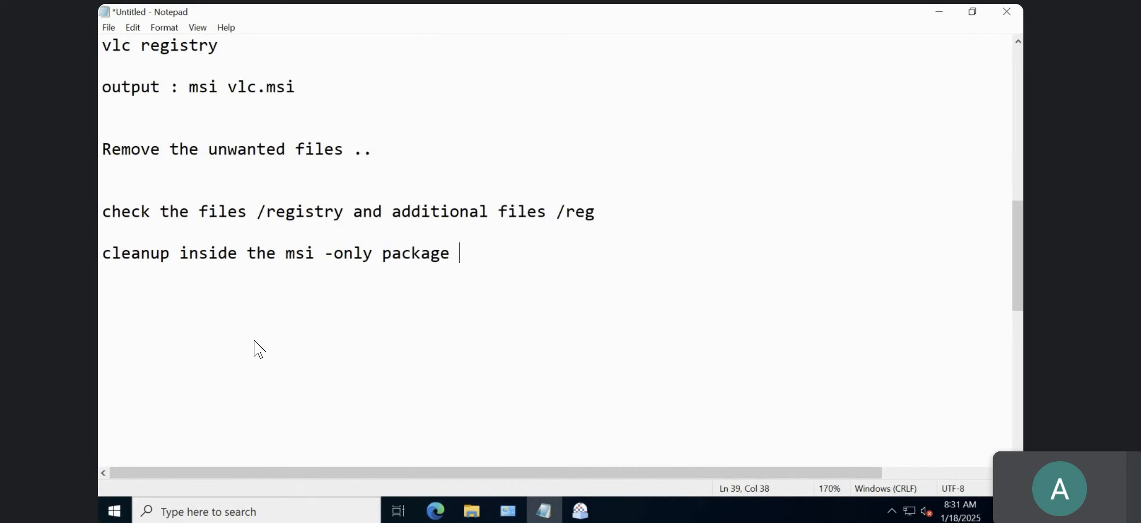
type("related f")
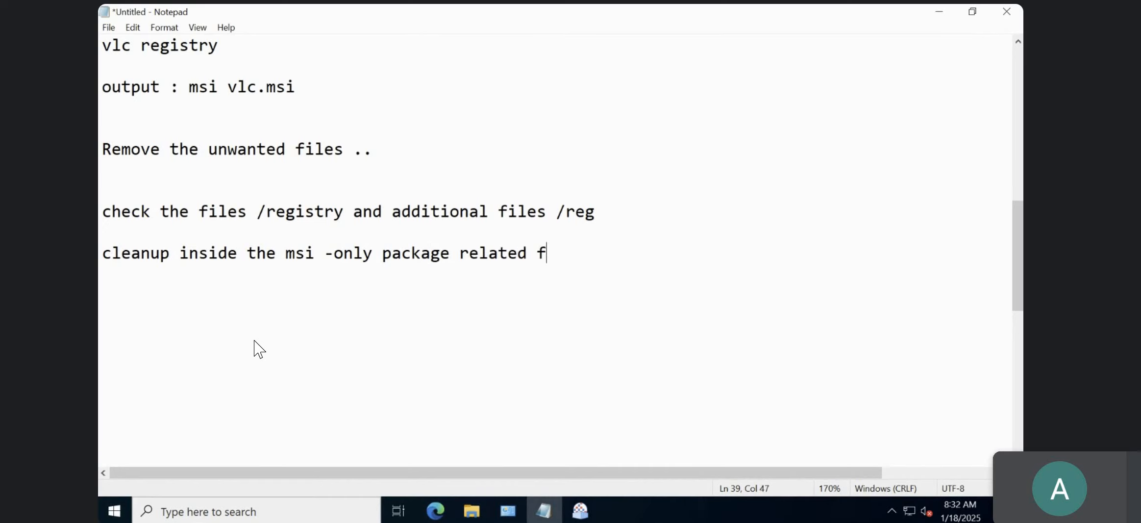
type("iles")
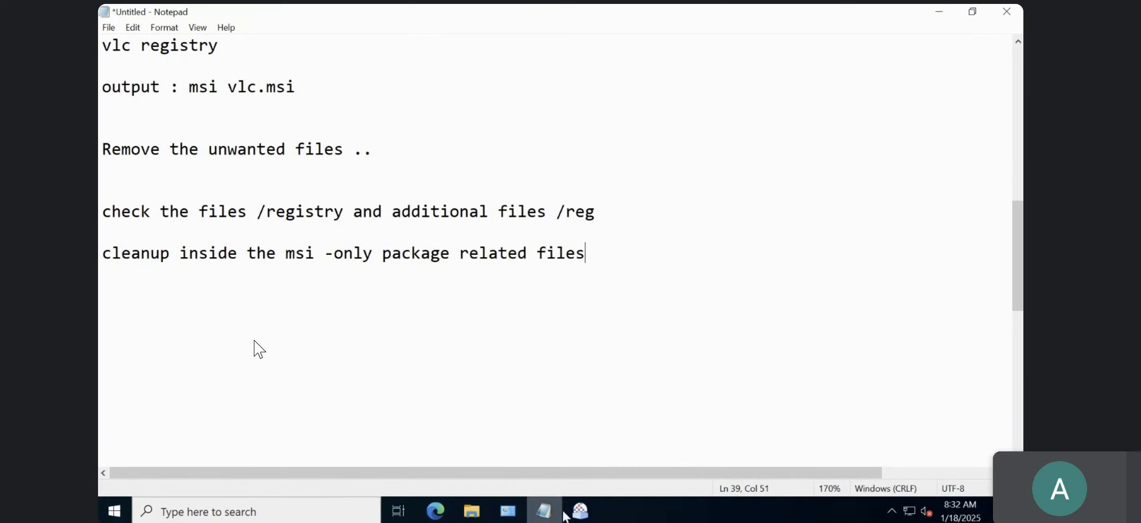
left_click(580, 511)
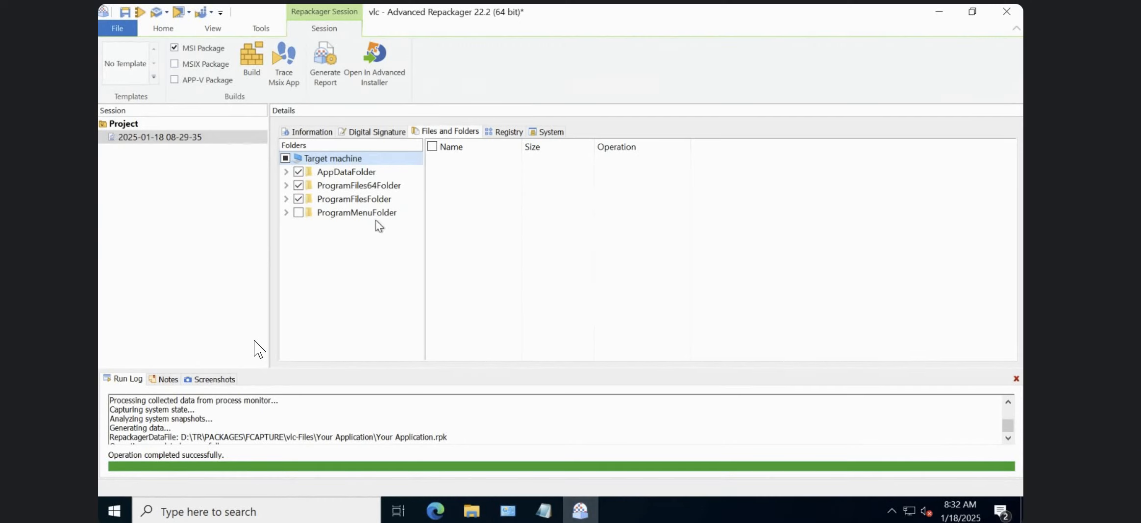
Try excluding vlc-qt-interface.ini from the captured files in AppDataFolder's vlc folder and include it again.
left_click(286, 172)
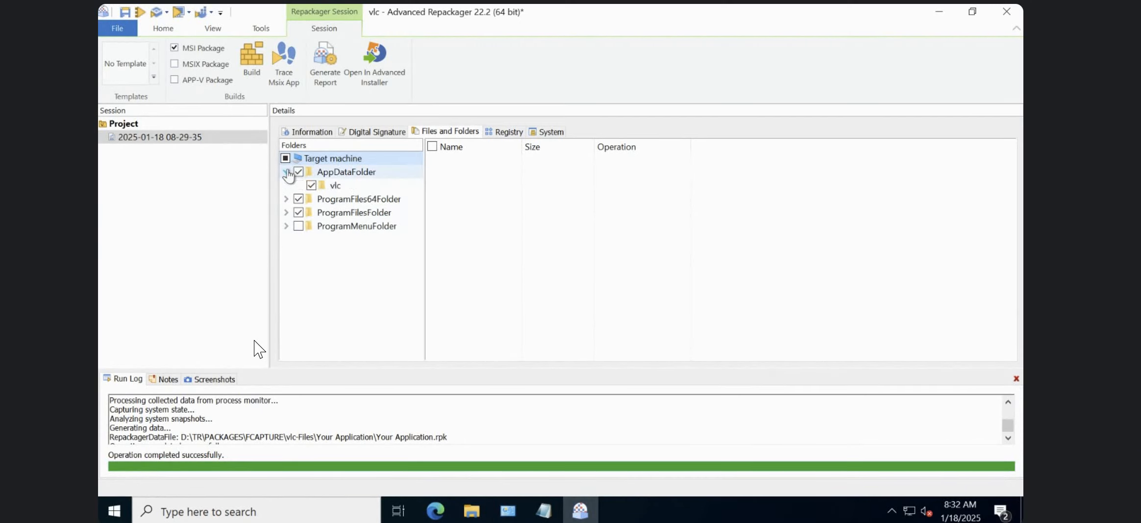
left_click(336, 186)
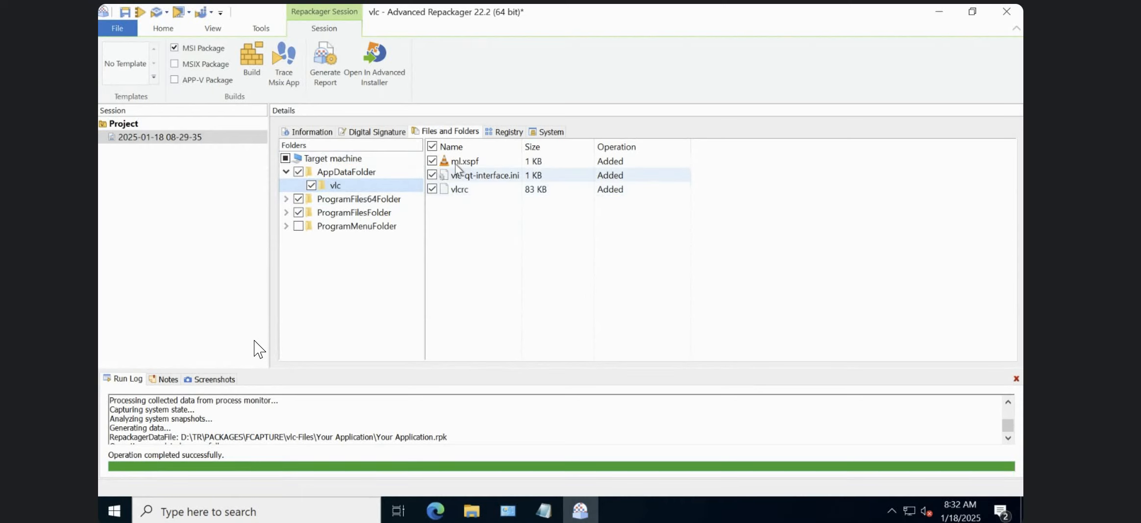
left_click(432, 178)
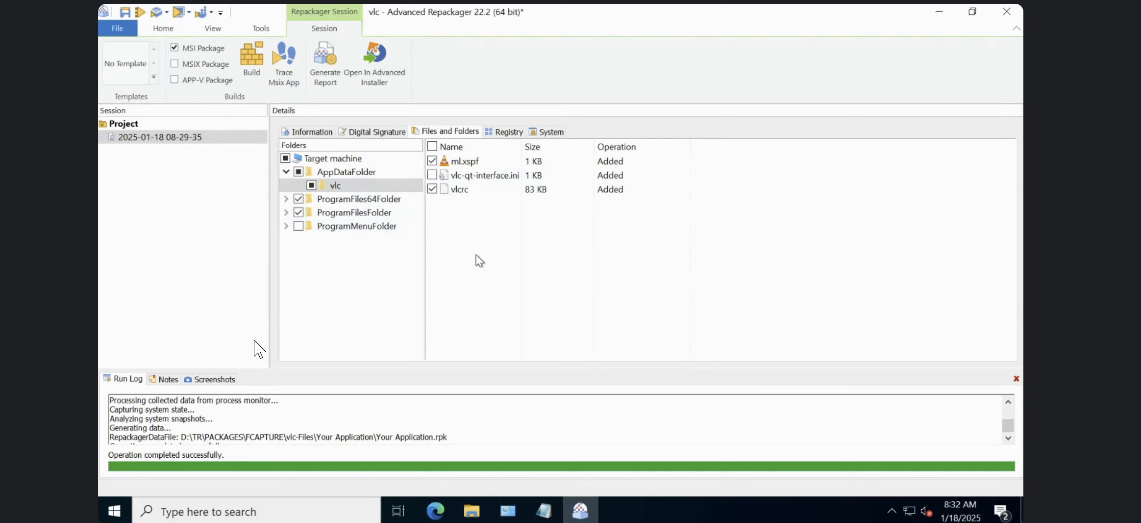
left_click(1007, 436)
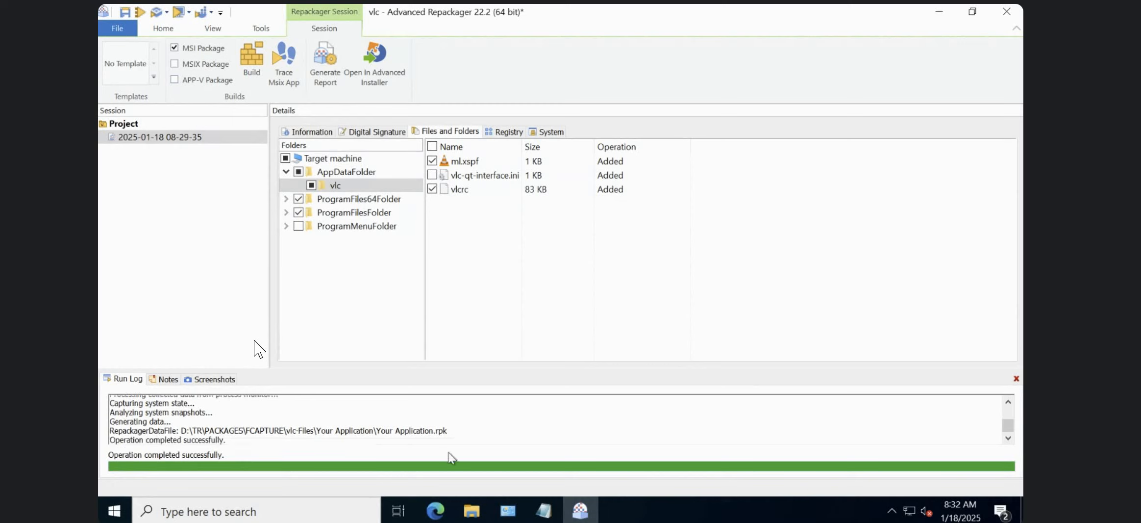
left_click(460, 436)
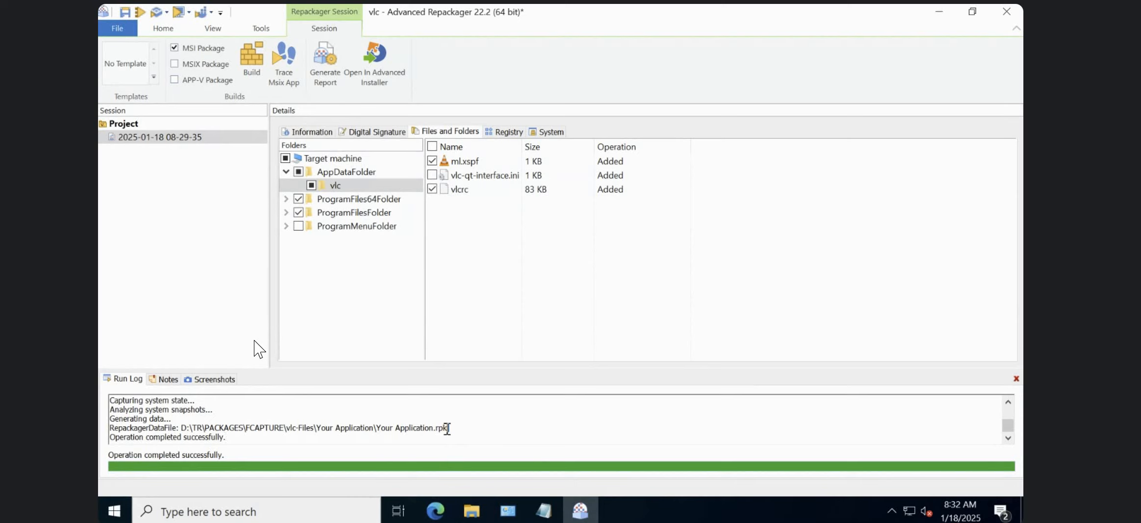
left_click(433, 176)
left_click(432, 175)
left_click(432, 175)
Examine the captured ColorTokens folder and its LGM subfolder under ProgramFiles64Folder.
left_click(287, 199)
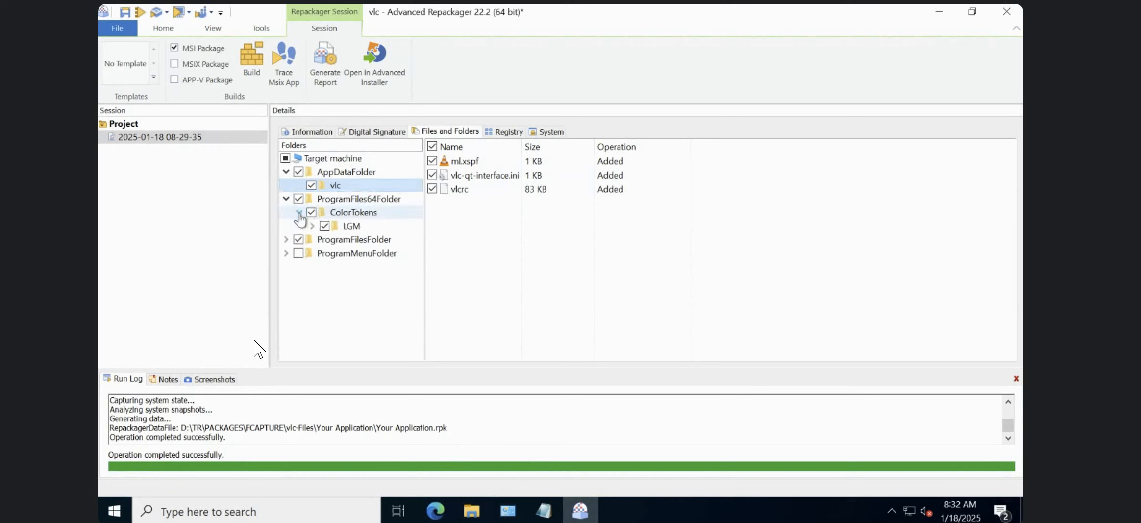
left_click(350, 226)
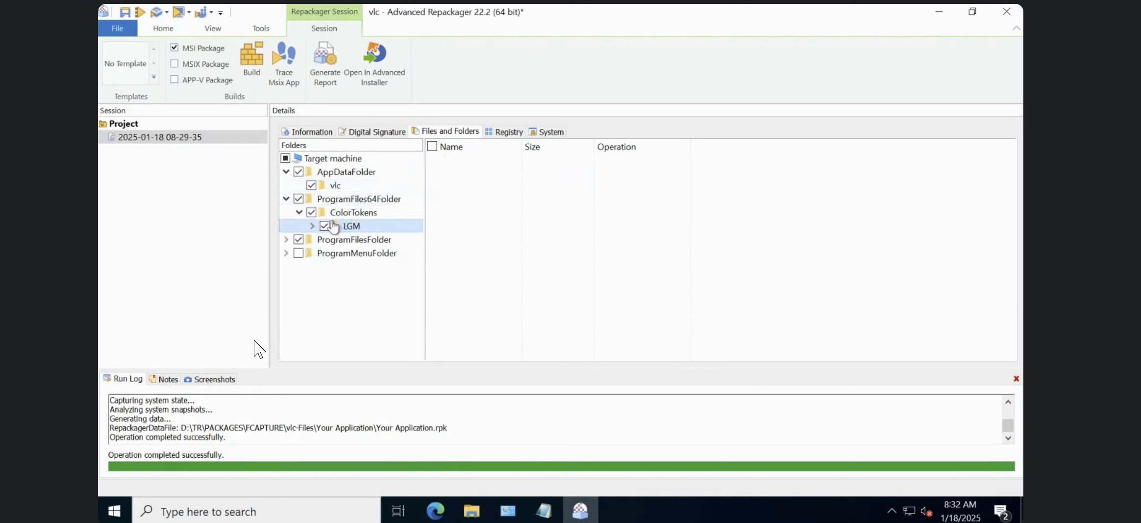
left_click(347, 213)
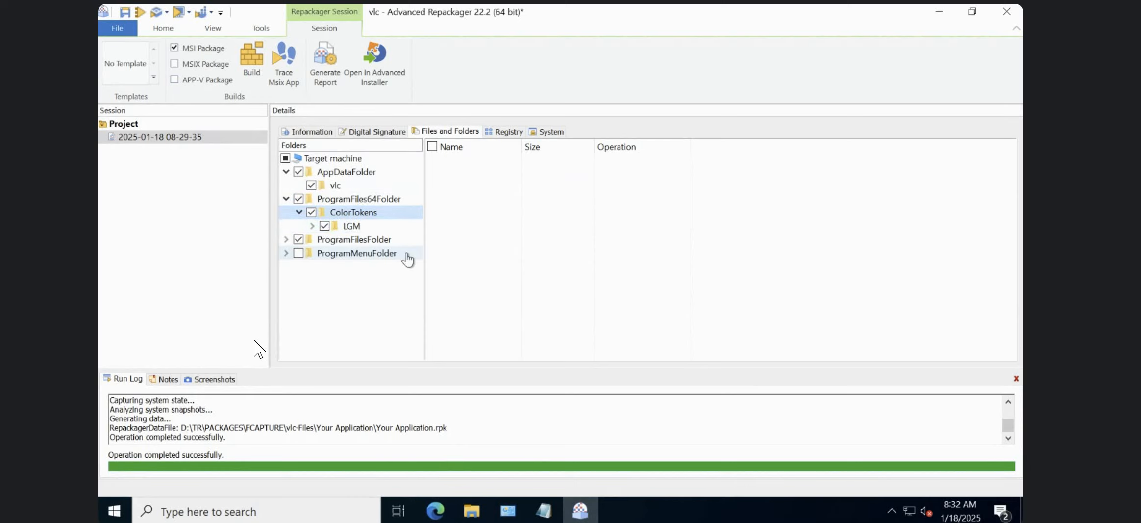
Review the VLC files under ProgramFilesFolder and include ProgramMenuFolder with its VideoLAN folder in the package.
left_click(286, 239)
left_click(299, 253)
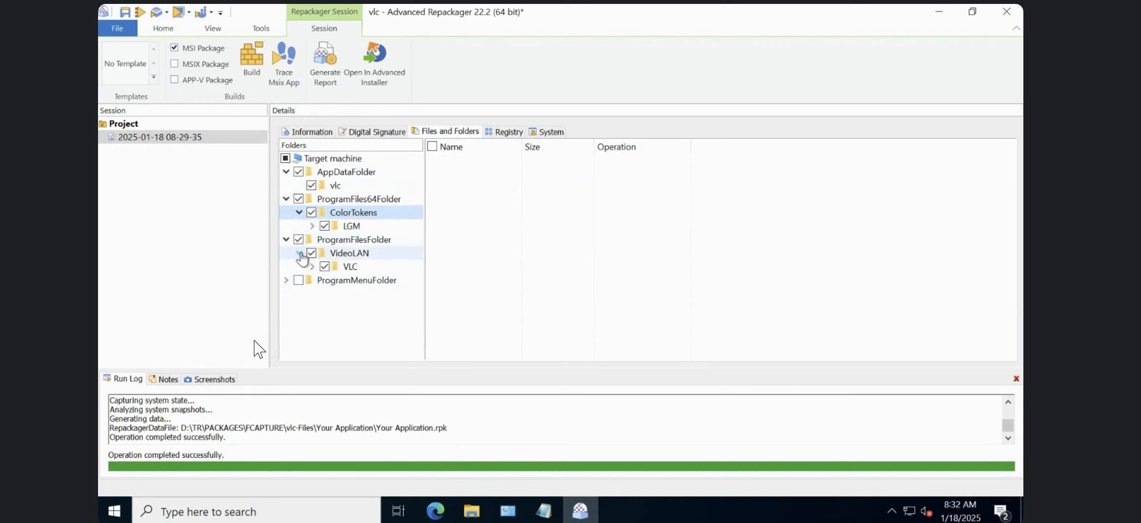
left_click(349, 266)
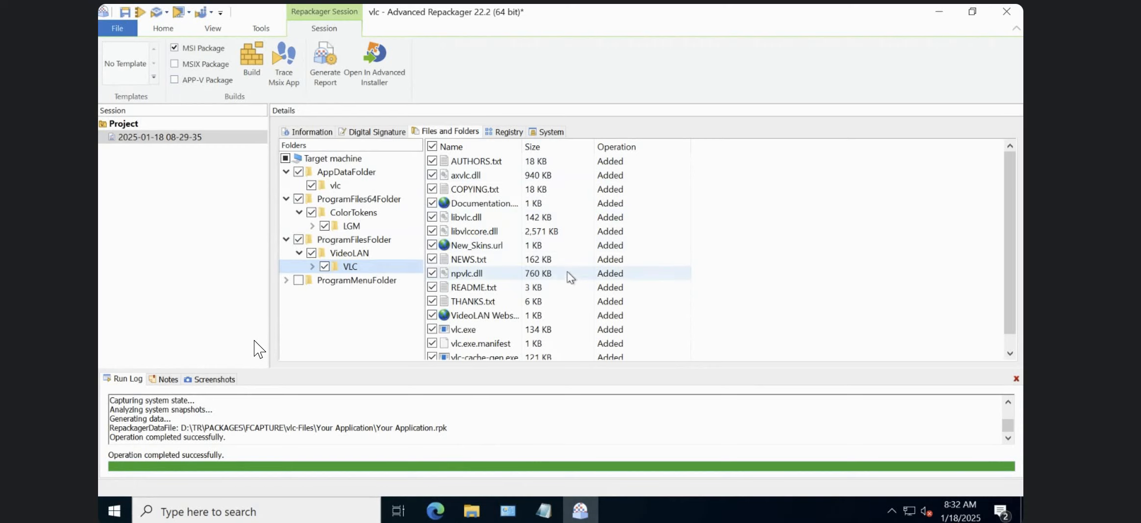
left_click(288, 280)
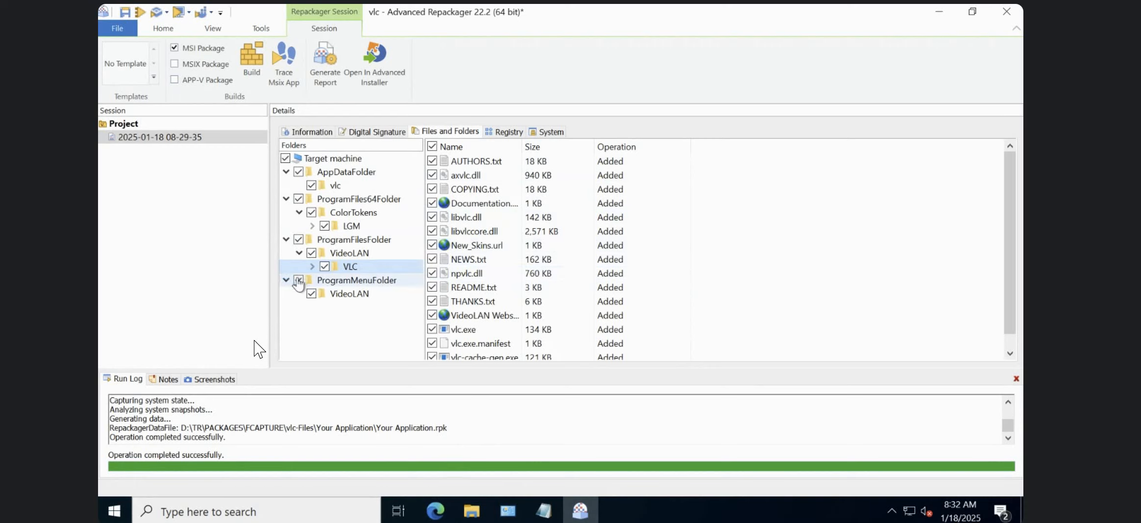
left_click(356, 297)
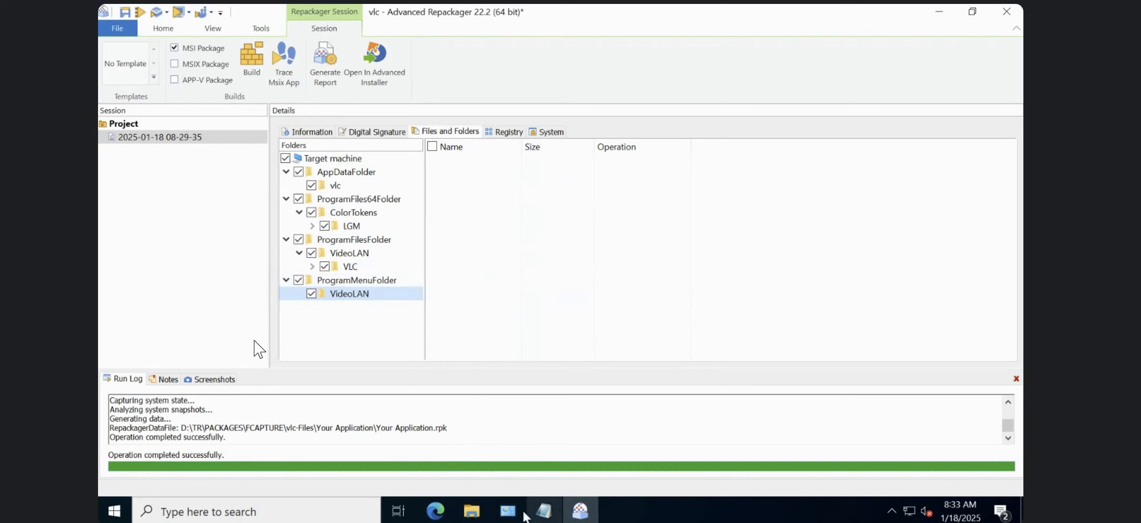
Switch to the Notepad notes and add the heading "Cleanup :" below the package related files line.
left_click(544, 510)
key("Return")
key("Return")
key("Return")
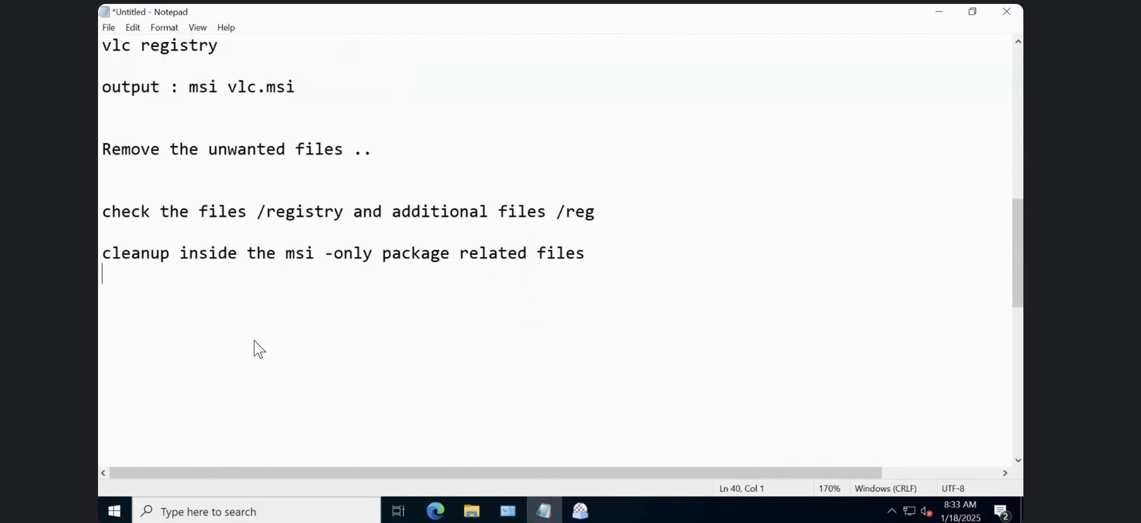
type("Cleanup :")
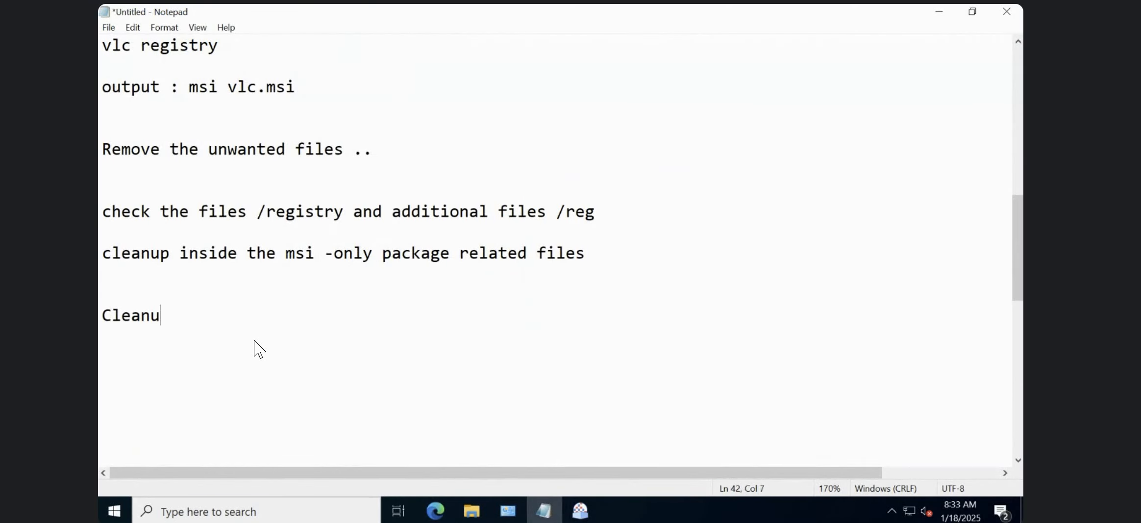
Add the note "Remove empty folders" under the Cleanup heading.
key("Return")
key("Return")
type("Remove")
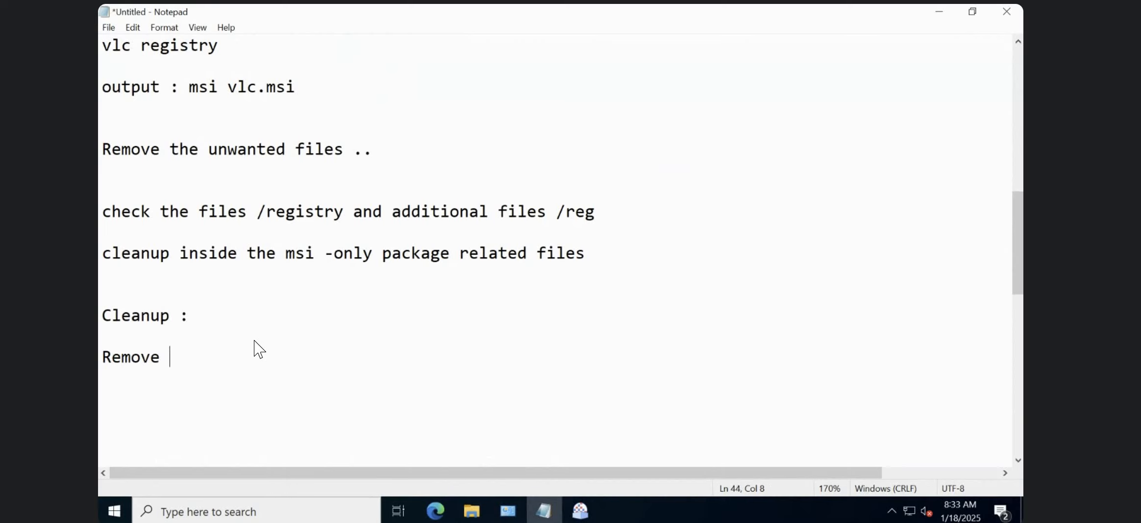
type(" empty ")
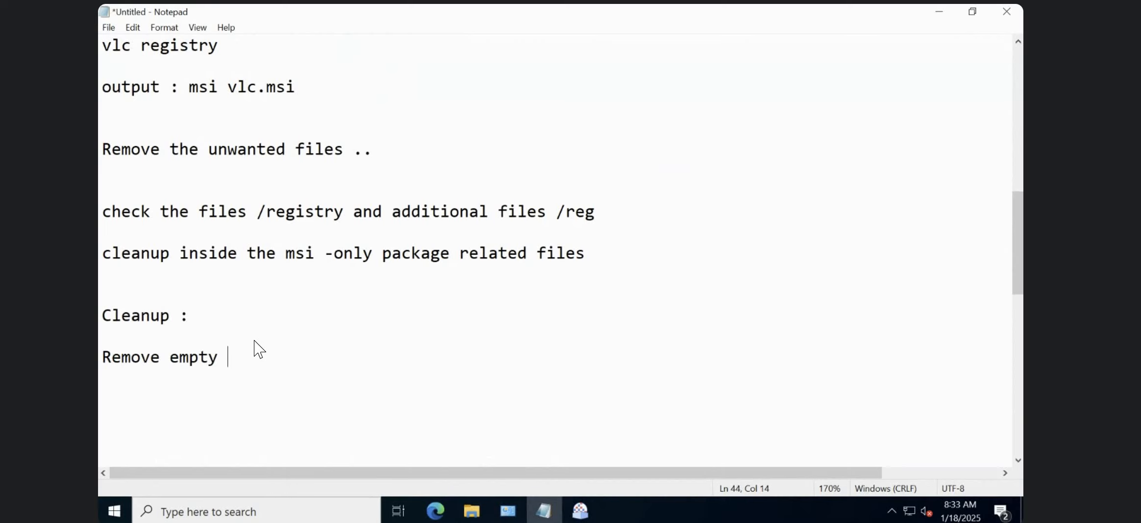
type("folders")
Add the note "Remove 0kb files" under the empty folders line.
key("Return")
key("Return")
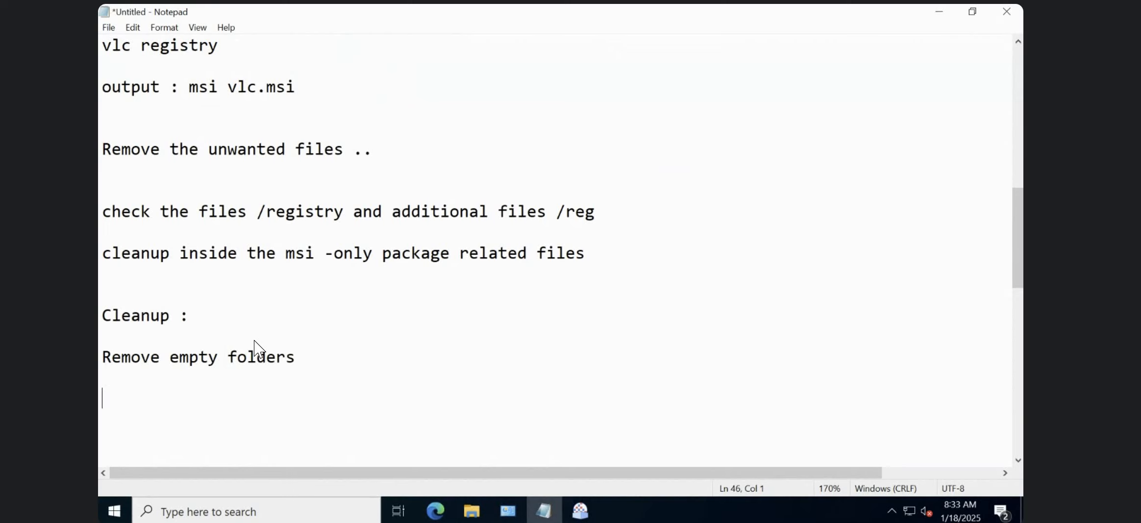
type("Remove ")
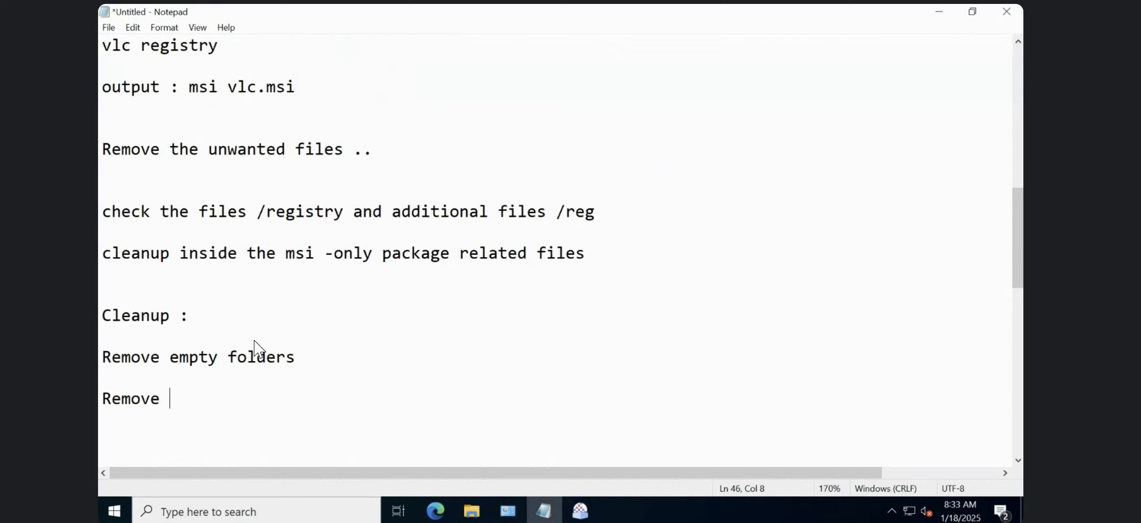
type("0kb files")
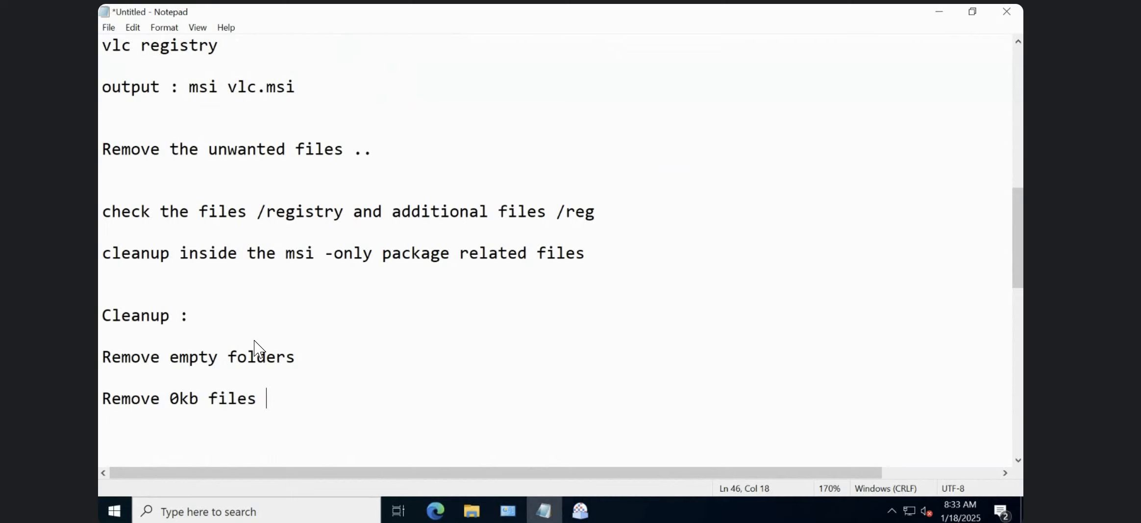
Check the BINARIES folder in File Explorer and return to the Notepad notes.
left_click(472, 511)
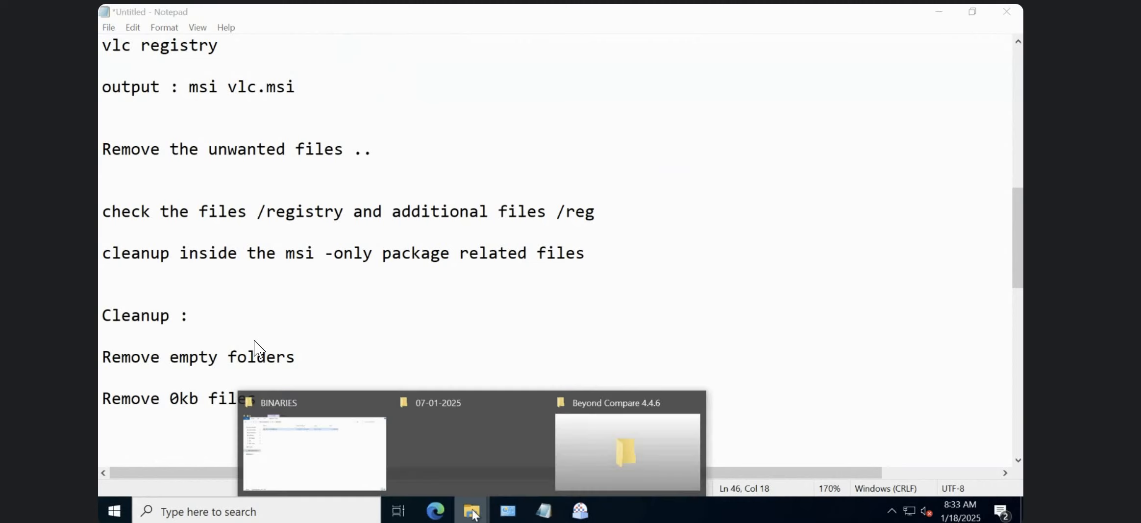
left_click(319, 451)
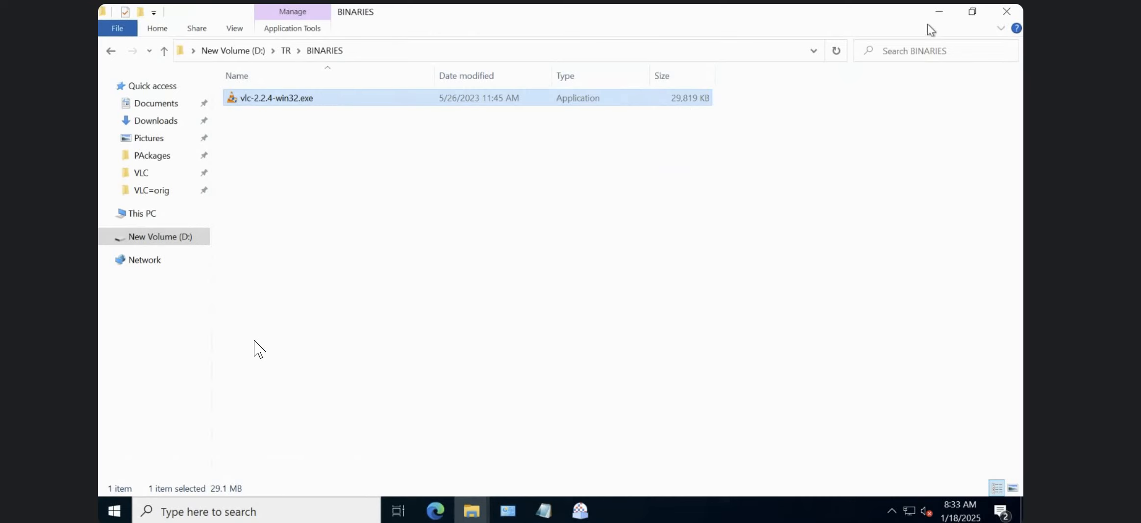
left_click(937, 14)
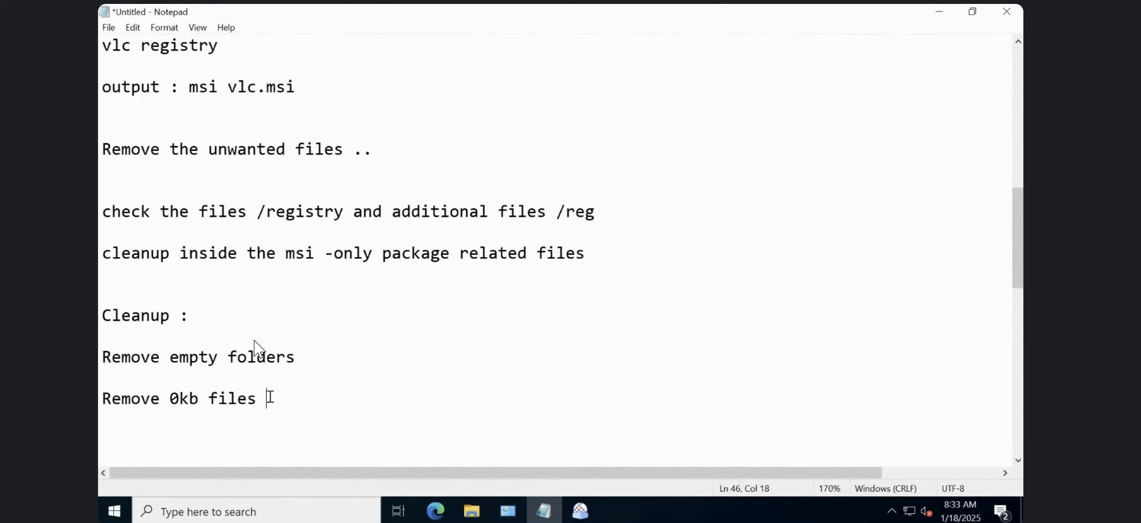
Insert a space in the last cleanup note so it reads "Remove 0 kb files".
left_click(180, 403)
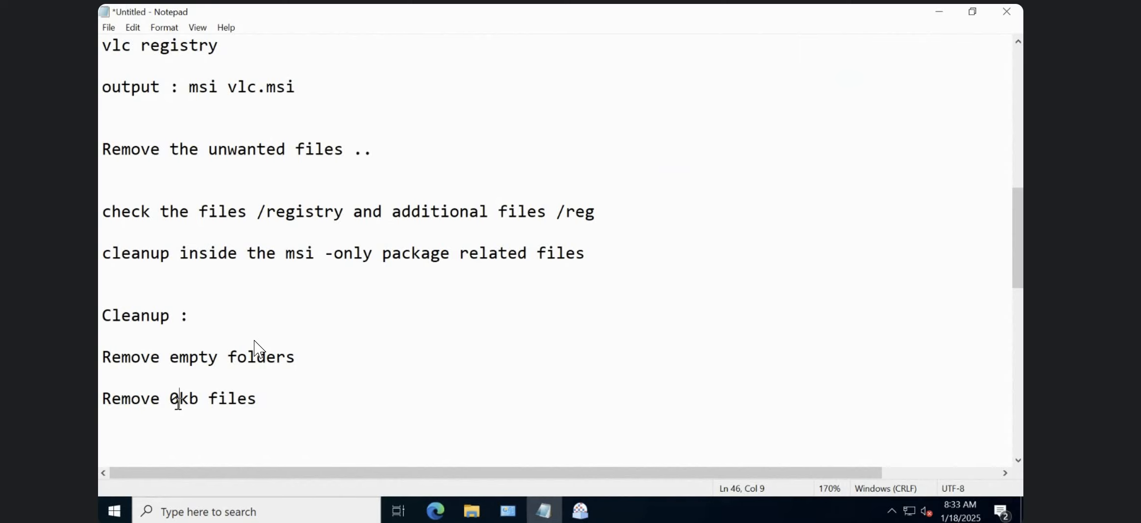
left_click(291, 402)
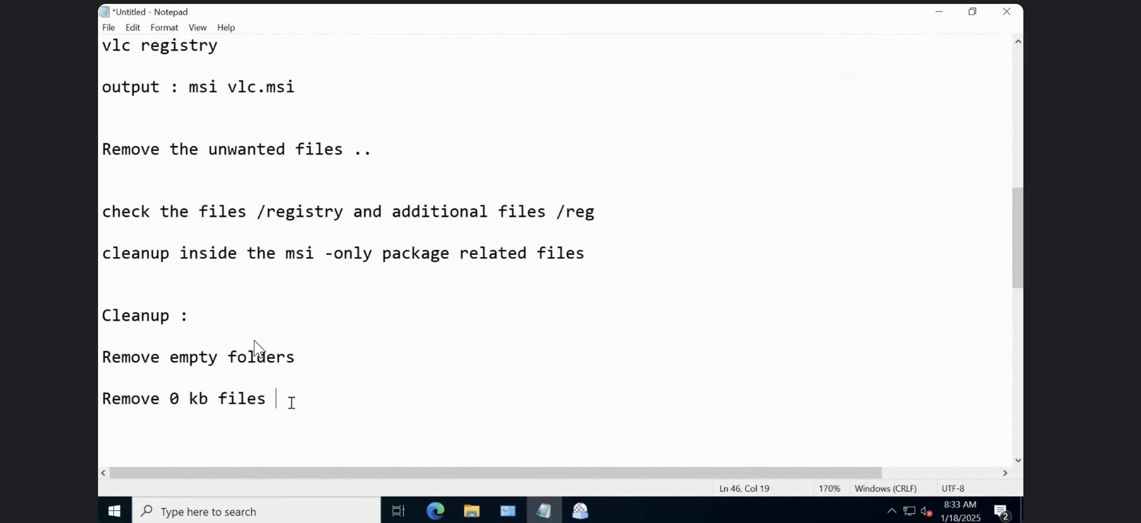
double_click(225, 358)
double_click(290, 357)
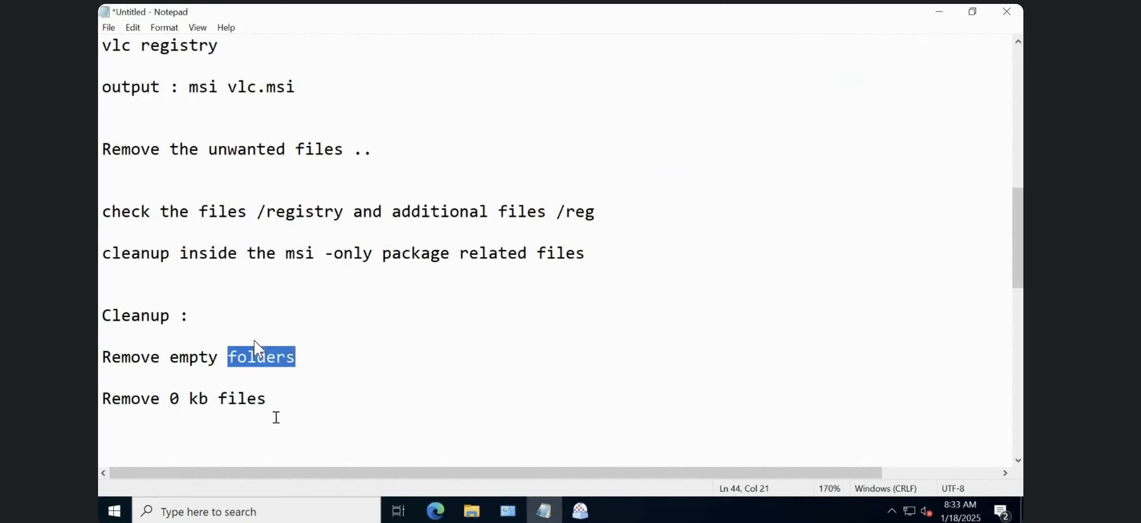
Add the note "Remove unwanted folders/files/reg" as the last cleanup item.
left_click(284, 398)
key("Return")
key("Return")
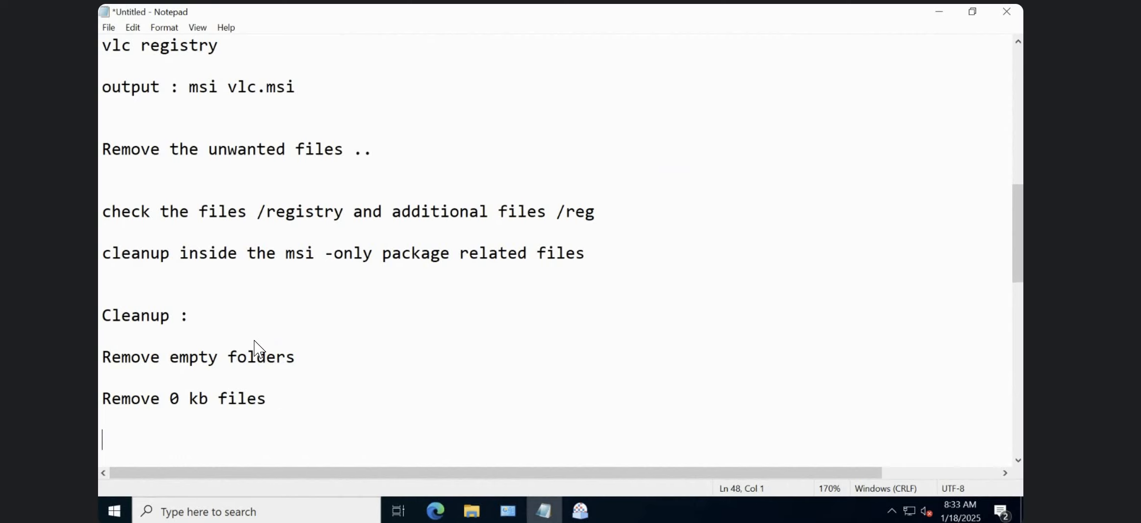
type("Remove ")
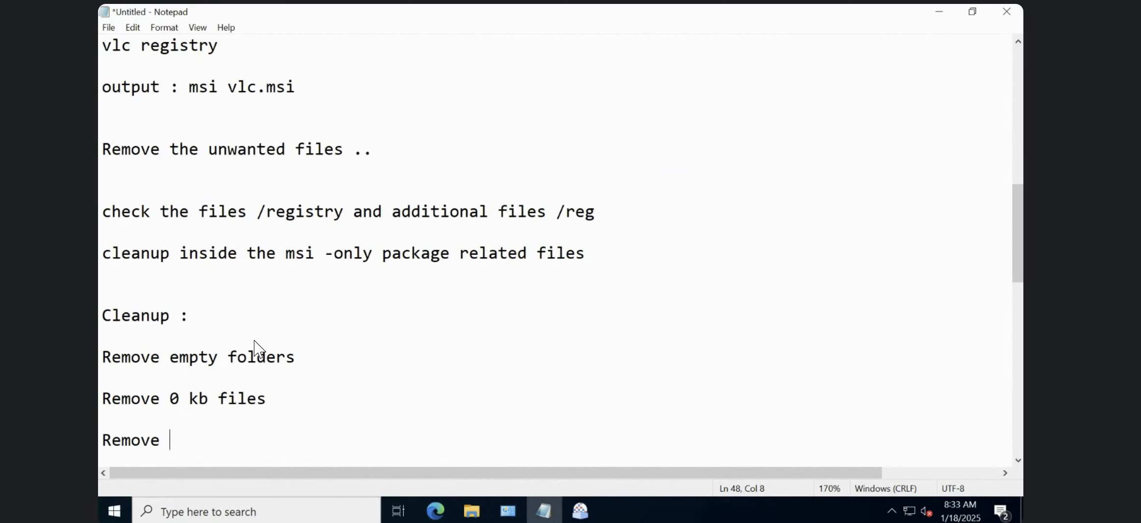
type("unwanted ")
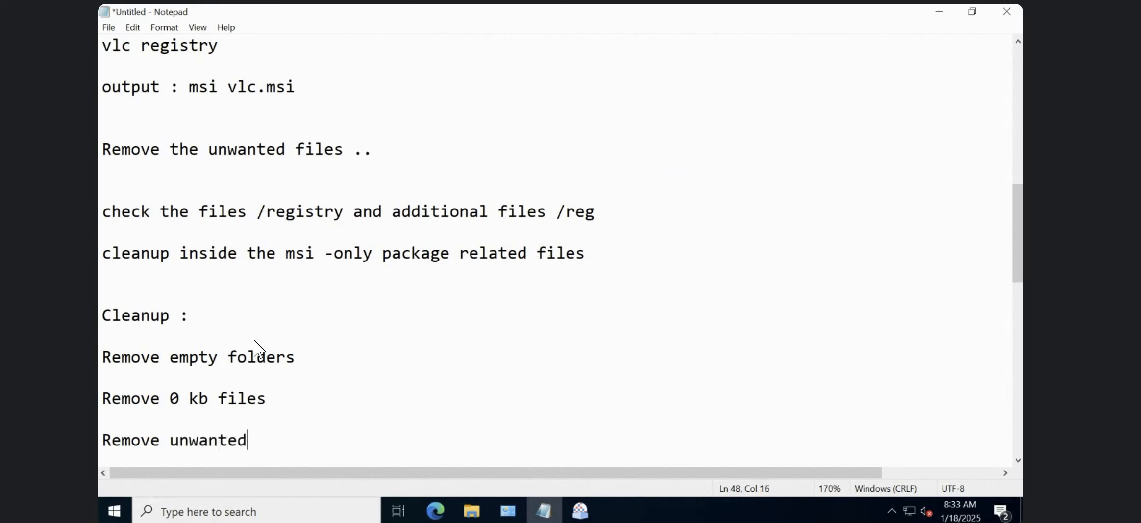
type("folders")
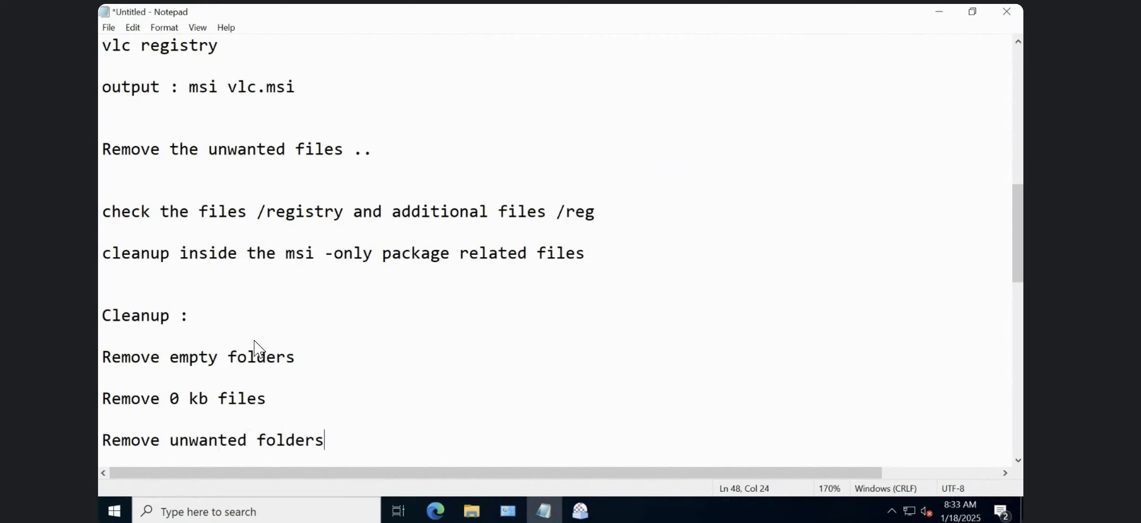
type("/files/reg")
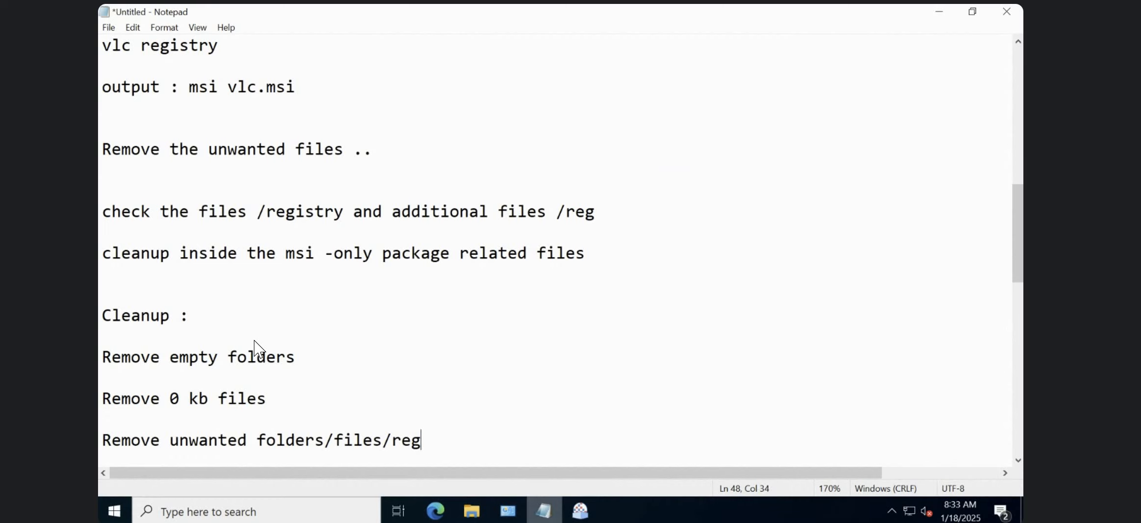
Return to Advanced Repackager and review the captured files in AppDataFolder's vlc folder.
left_click(580, 510)
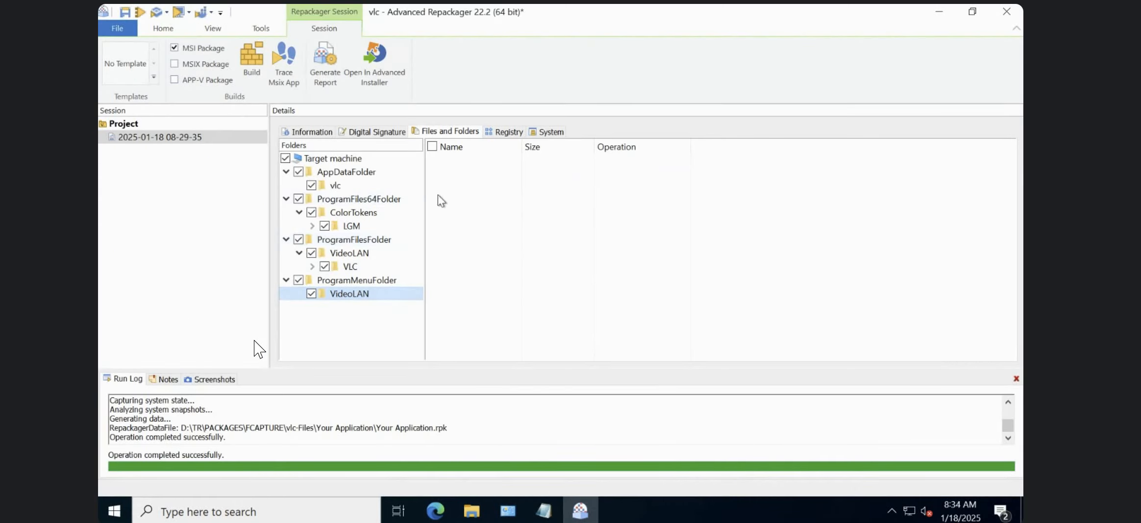
left_click(339, 157)
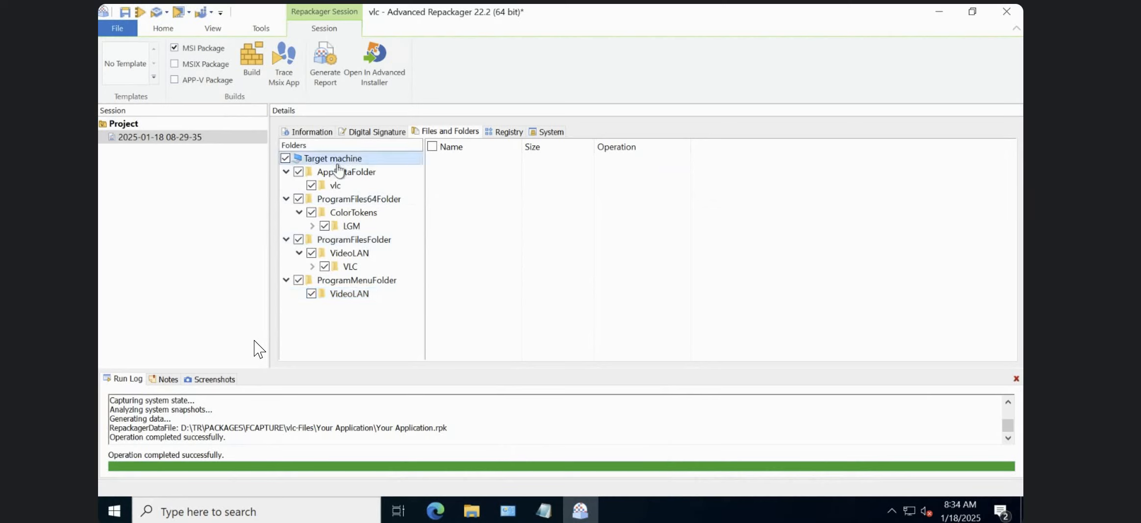
left_click(340, 189)
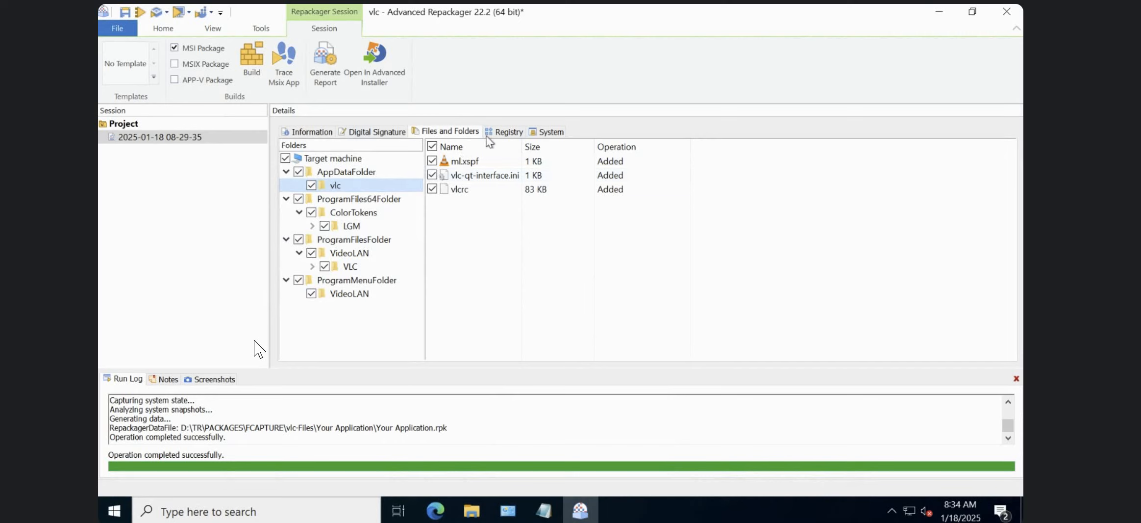
Examine the captured registry value under HKEY_CURRENT_USER\Software\Microsoft\AuthCookies\Live\Default\DIDC, widening the Data column to read more of it.
left_click(504, 131)
left_click(286, 171)
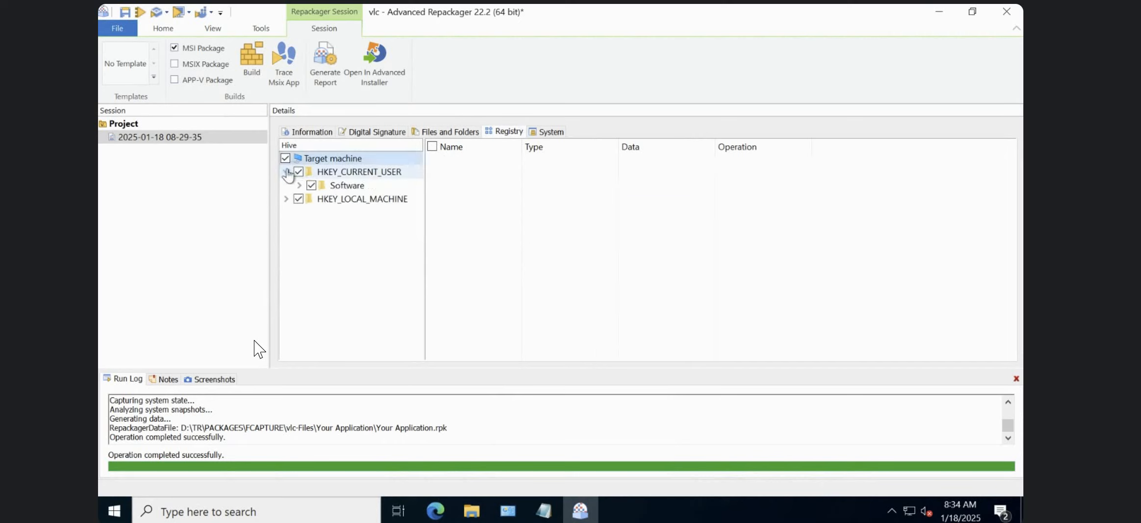
left_click(296, 187)
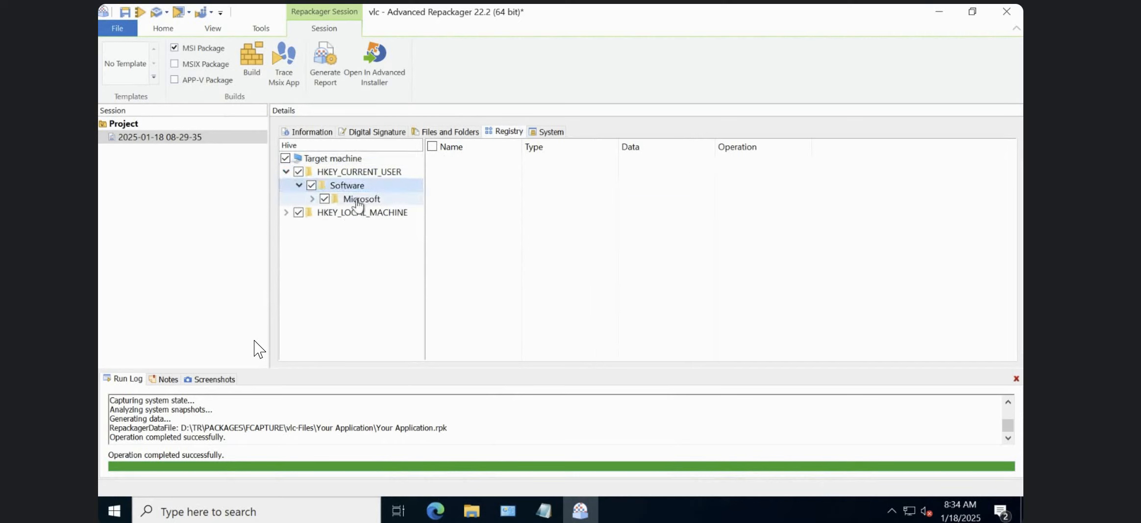
left_click(307, 203)
left_click(311, 198)
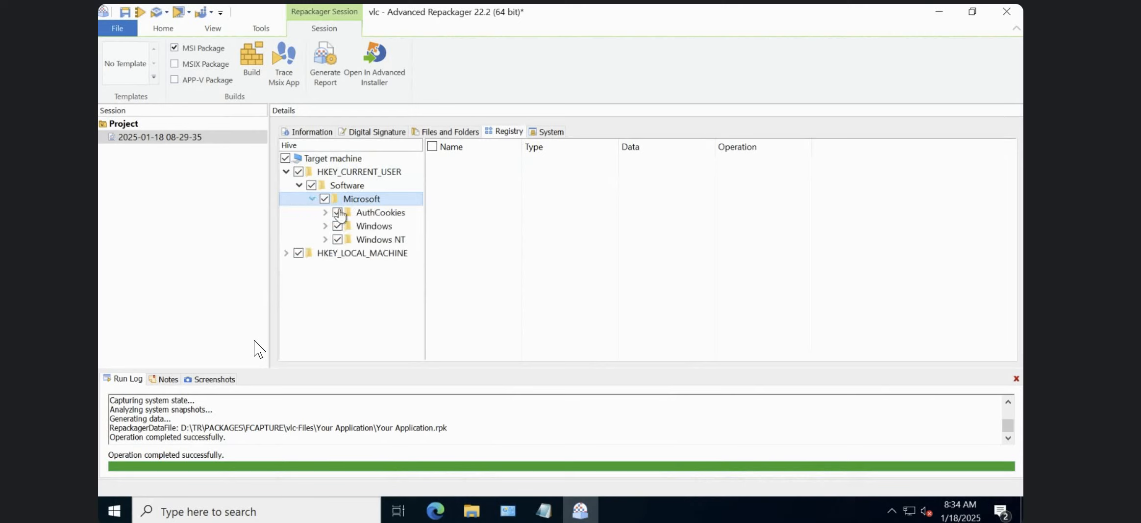
left_click(365, 212)
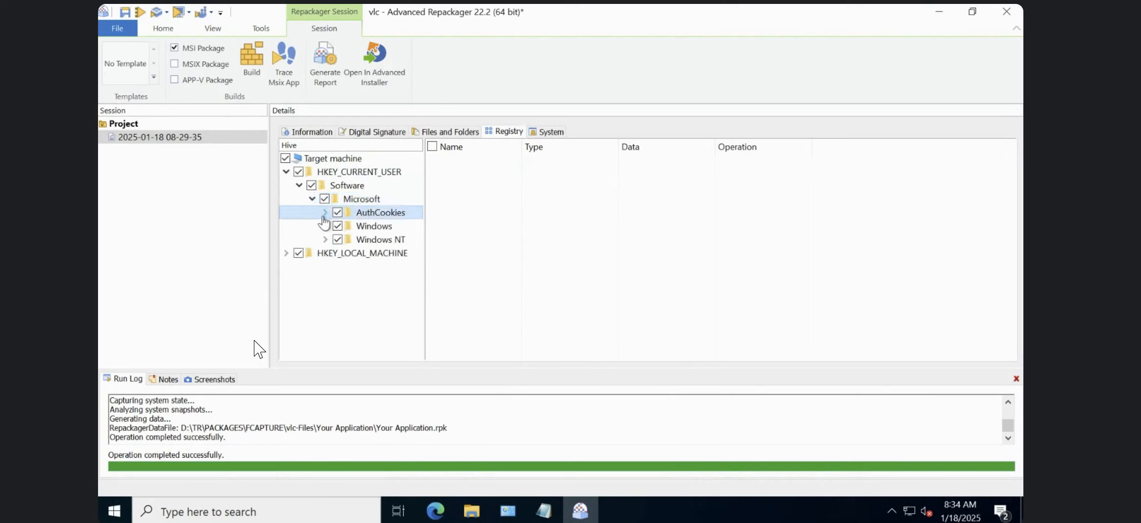
left_click(325, 212)
left_click(383, 231)
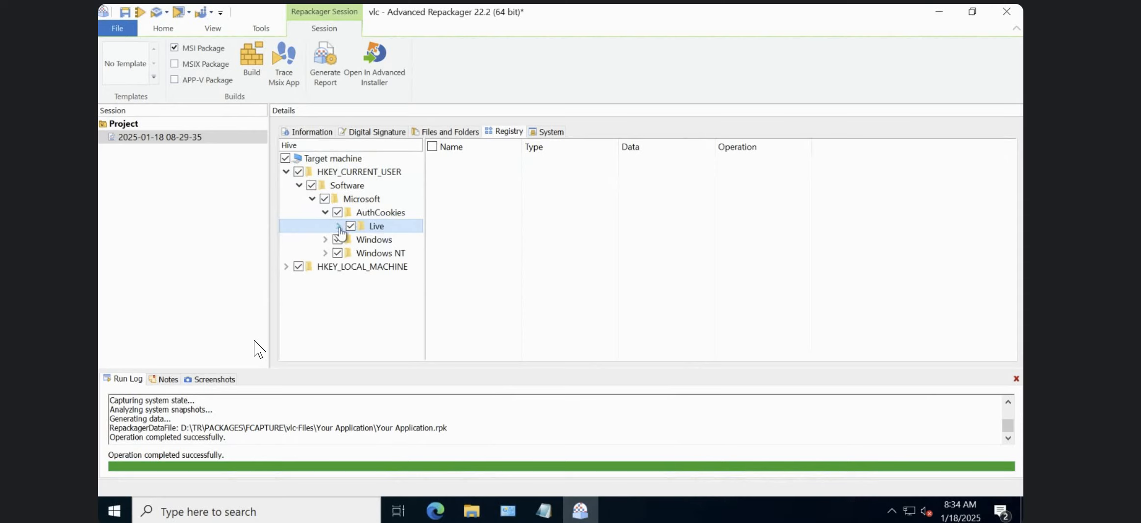
left_click(338, 226)
left_click(377, 240)
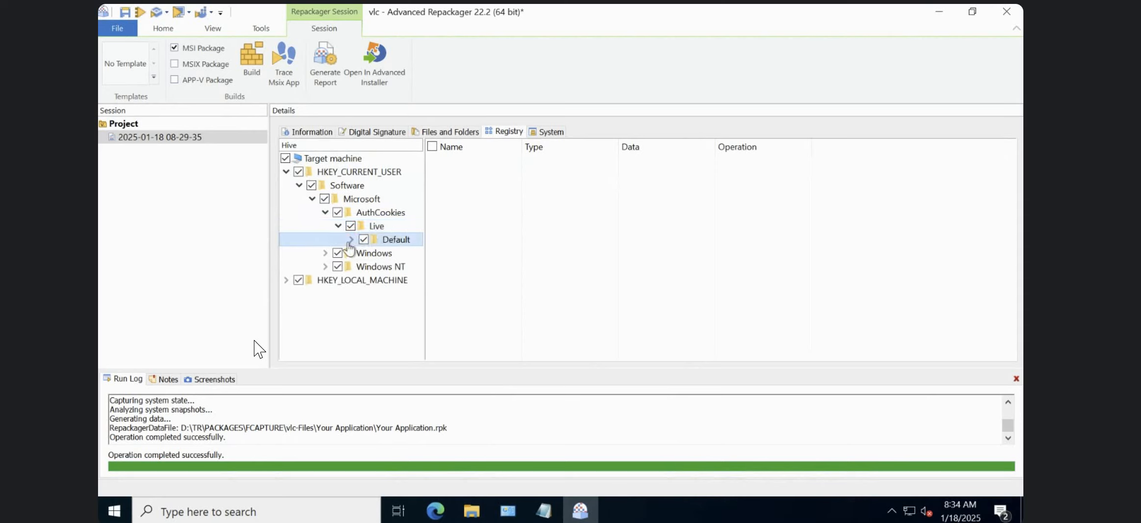
left_click(352, 239)
left_click(405, 253)
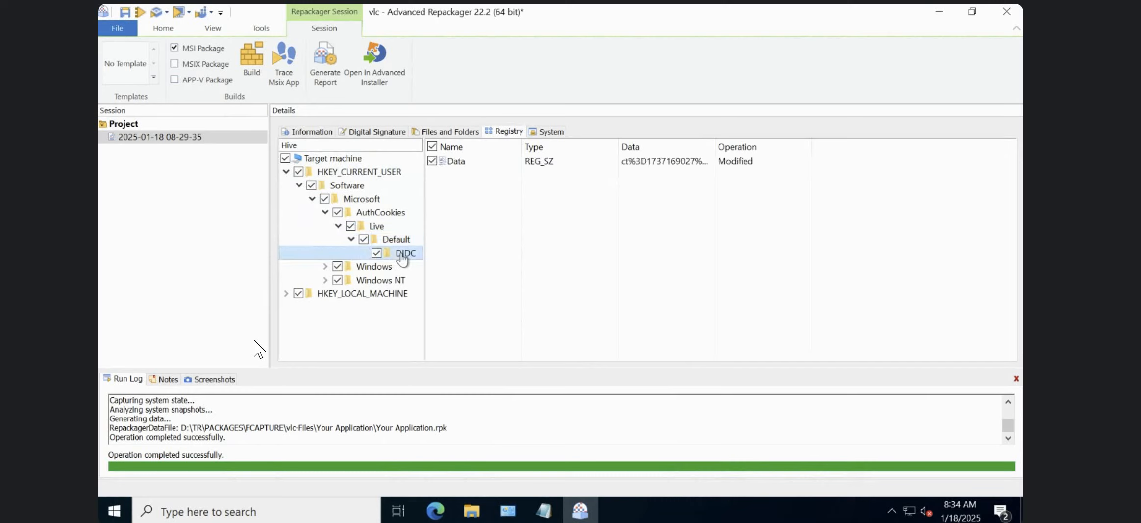
left_click(629, 164)
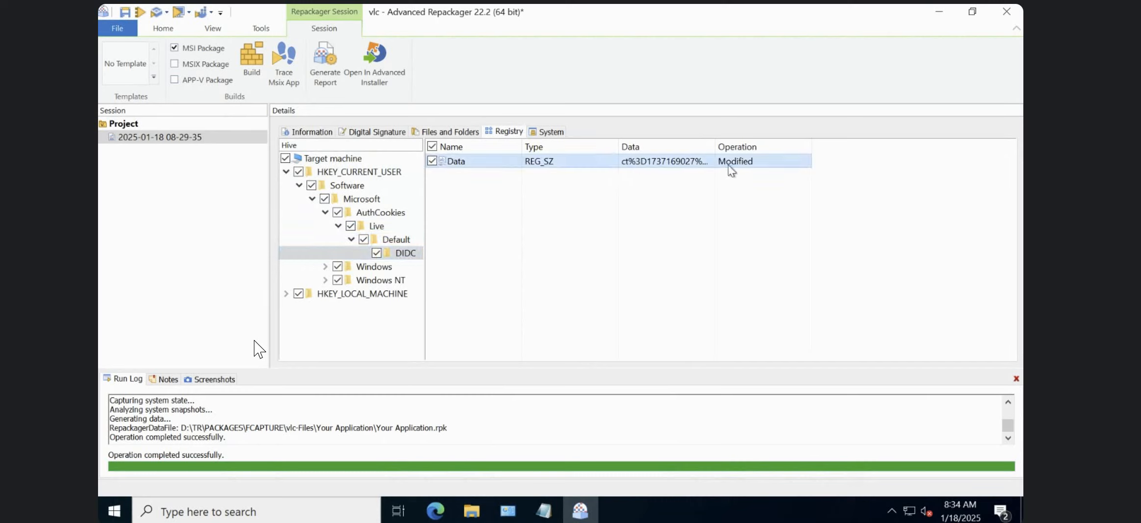
left_click_drag(717, 144, 797, 143)
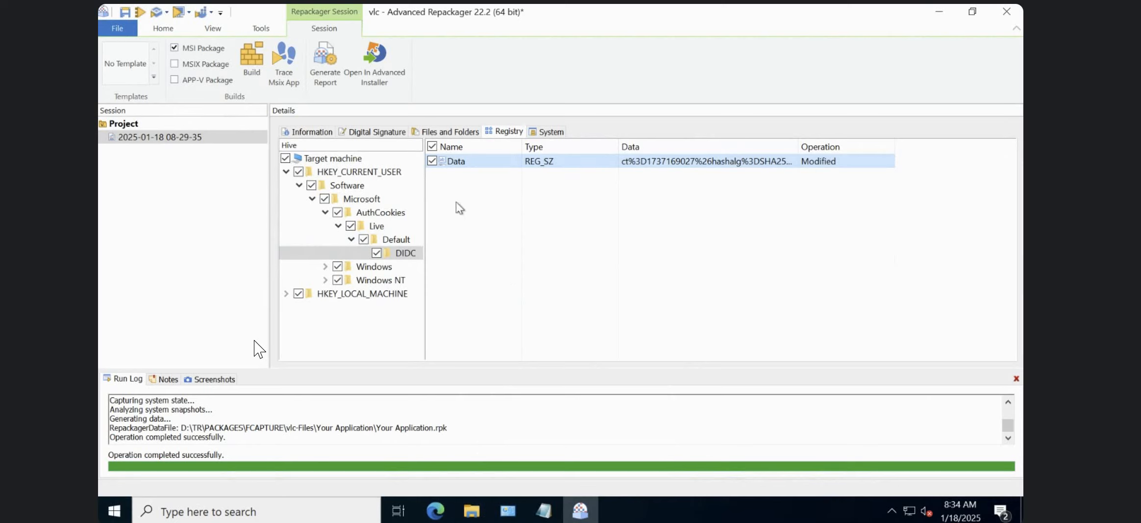
Switch to the Notepad notes and add the line "capture - msi - take backup of msi" below the cleanup items.
left_click(544, 510)
key("Return")
key("Return")
key("Return")
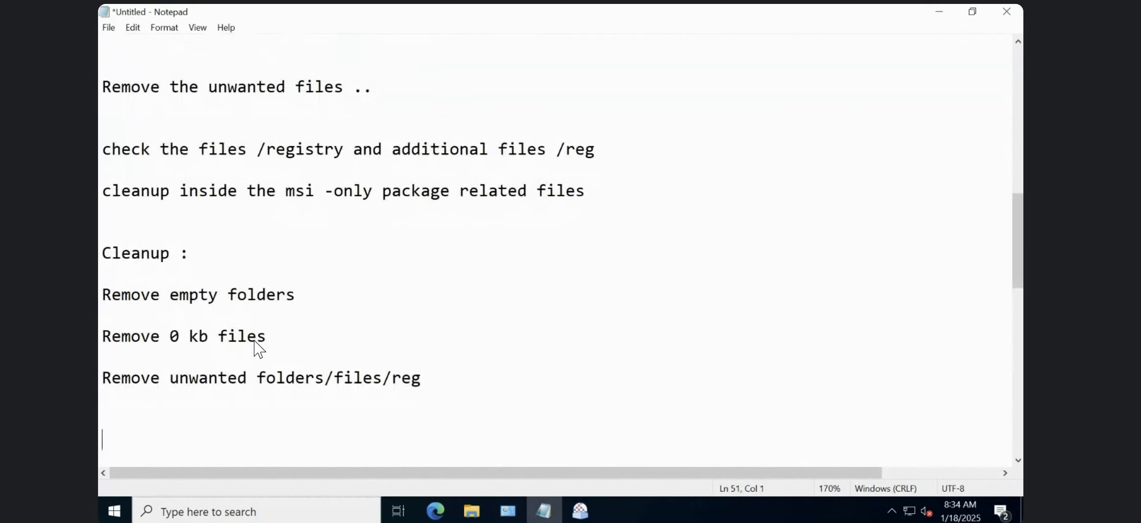
type("captu")
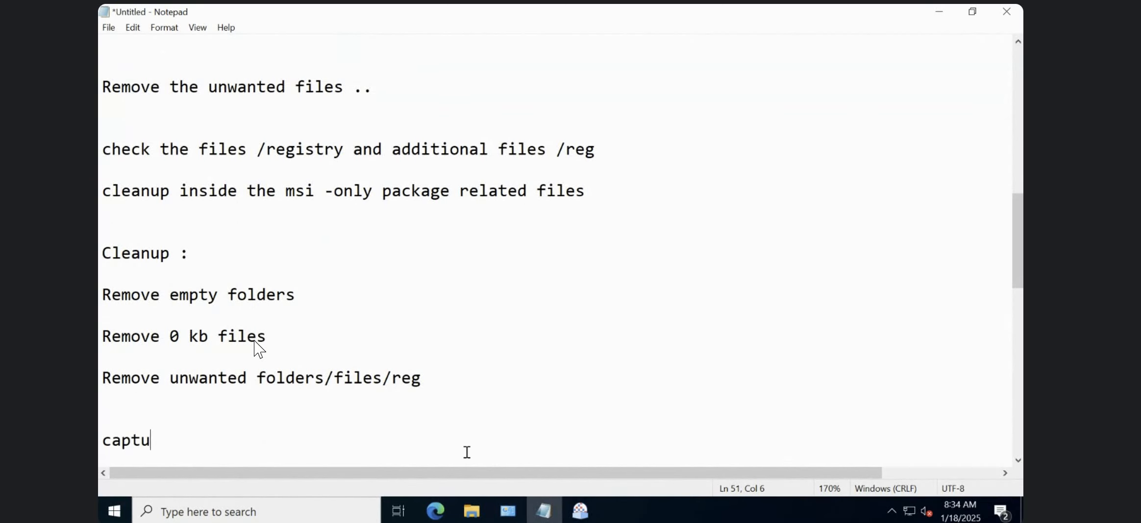
type("re - msi ")
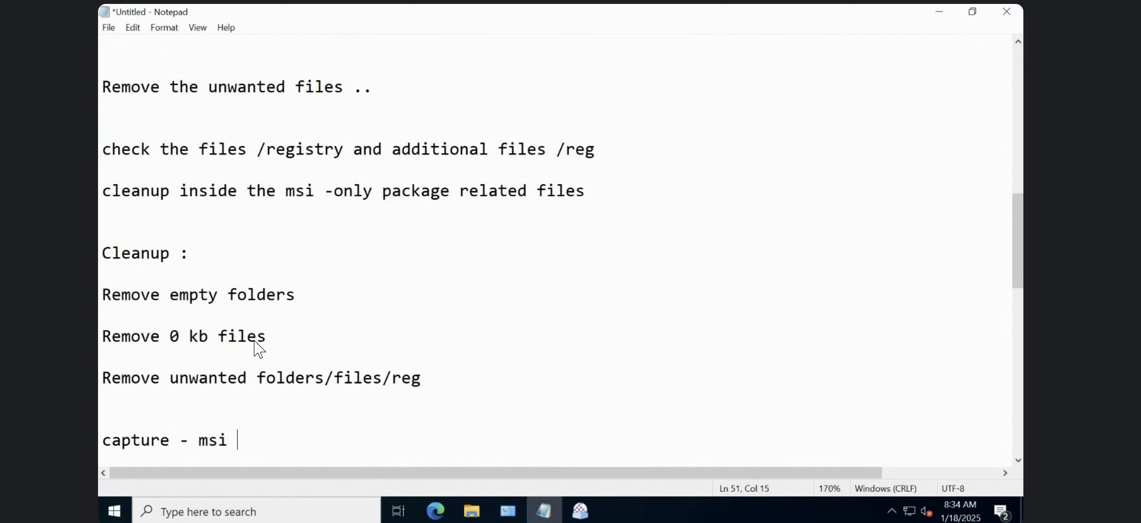
type("- take backu")
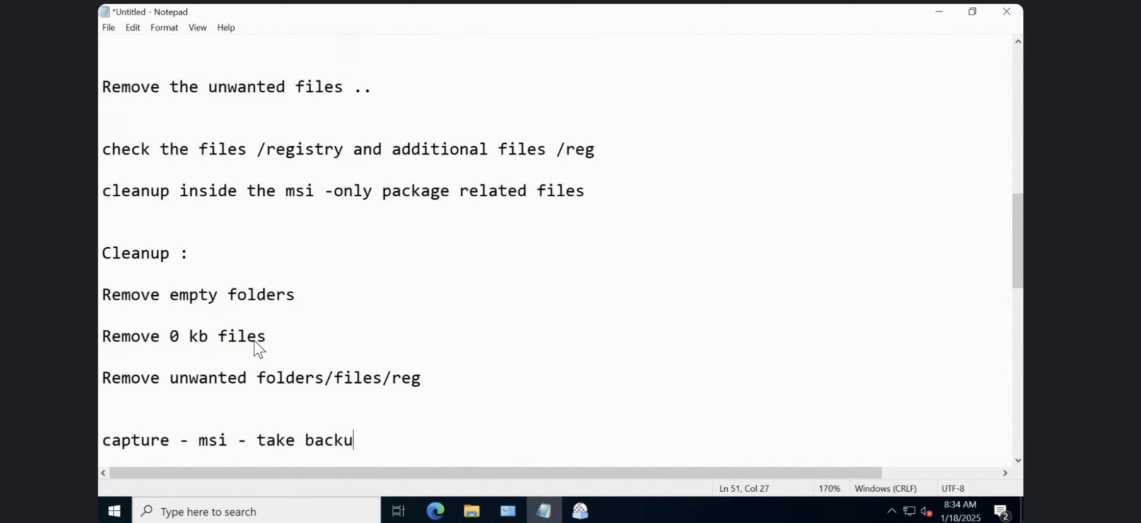
key("BackSpace")
key("BackSpace")
type("p of")
key("BackSpace")
key("BackSpace")
key("BackSpace")
key("BackSpace")
key("BackSpace")
type("kup of msi")
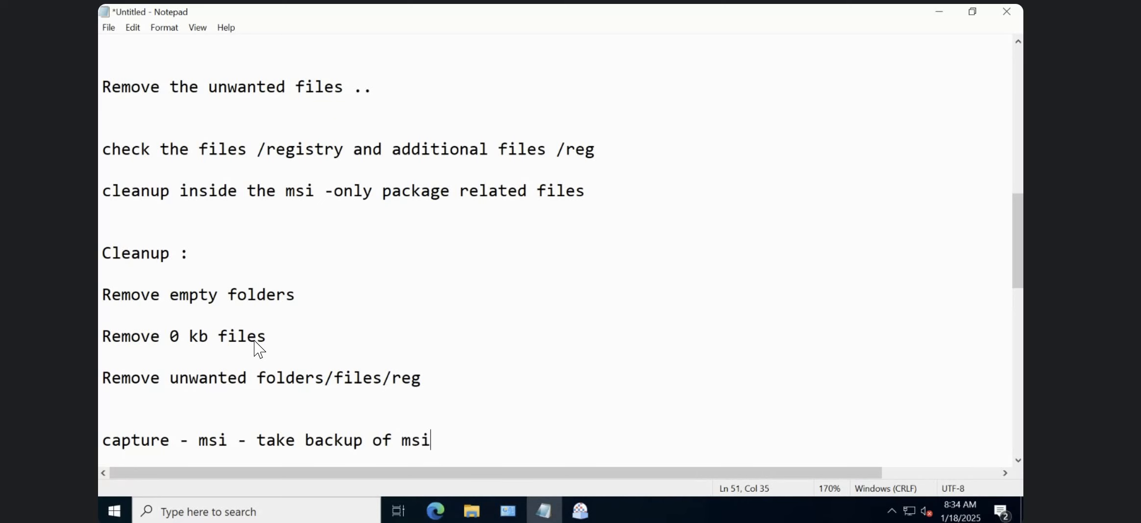
Return to Advanced Repackager and save a copy of the project as vlc-backup in the FCAPTURE folder.
left_click(580, 510)
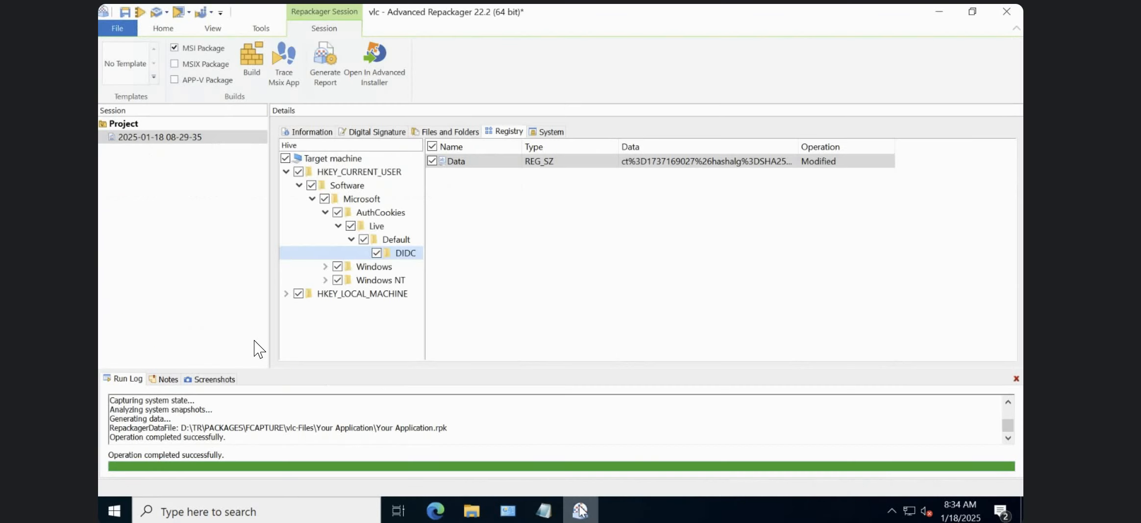
left_click(452, 428)
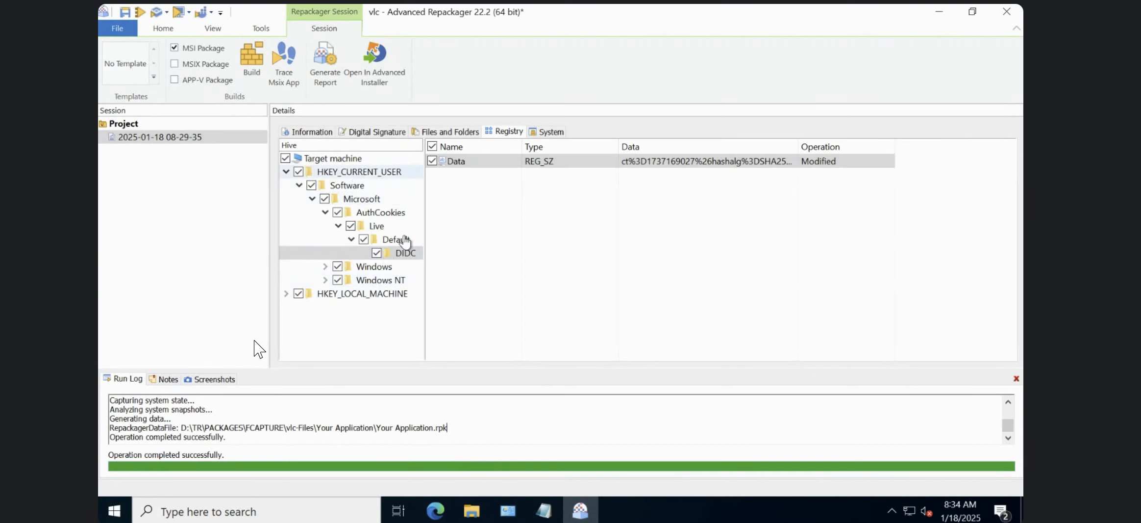
left_click(121, 29)
left_click(135, 153)
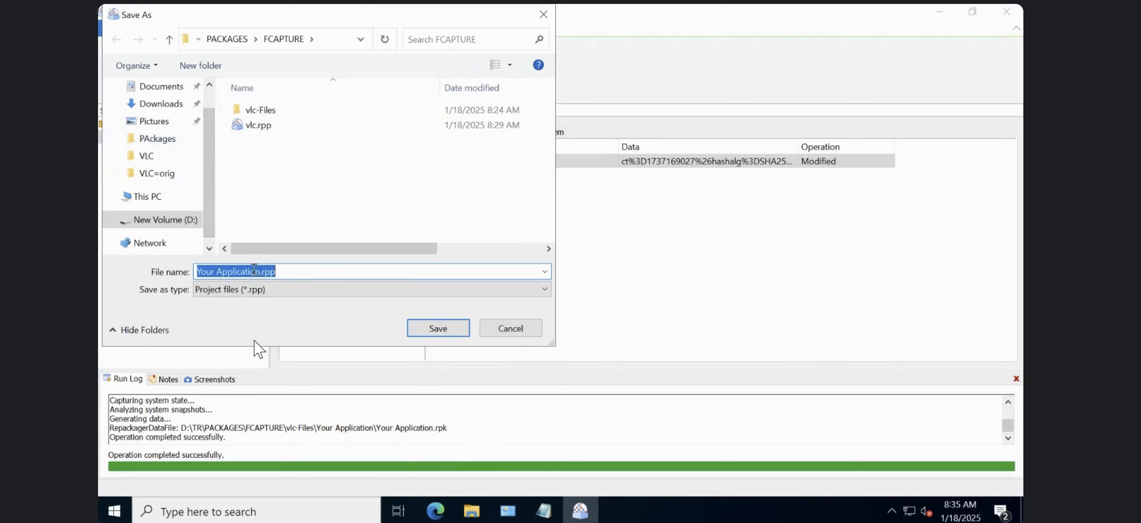
type("vl")
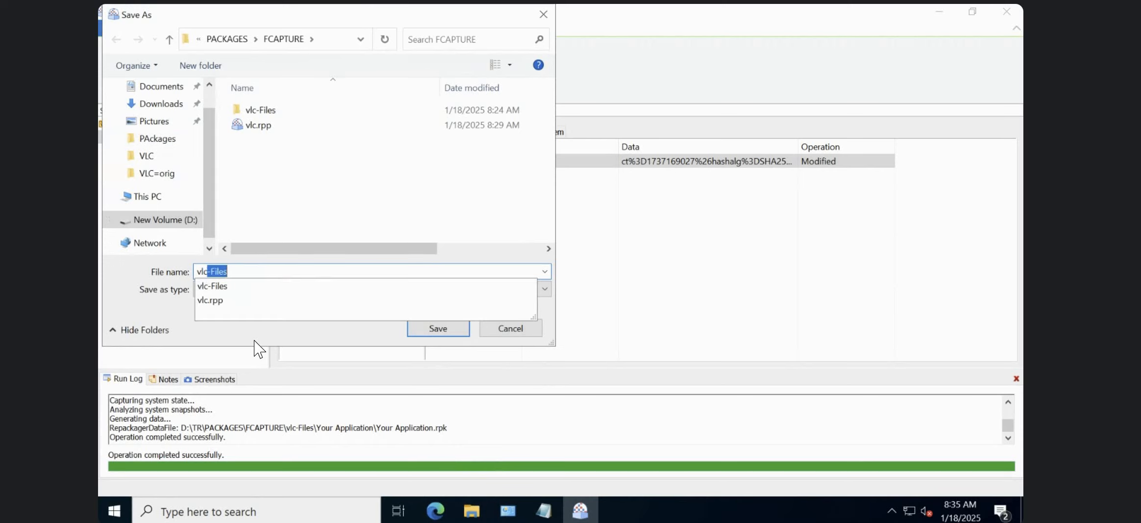
type("c")
key("BackSpace")
type("-back")
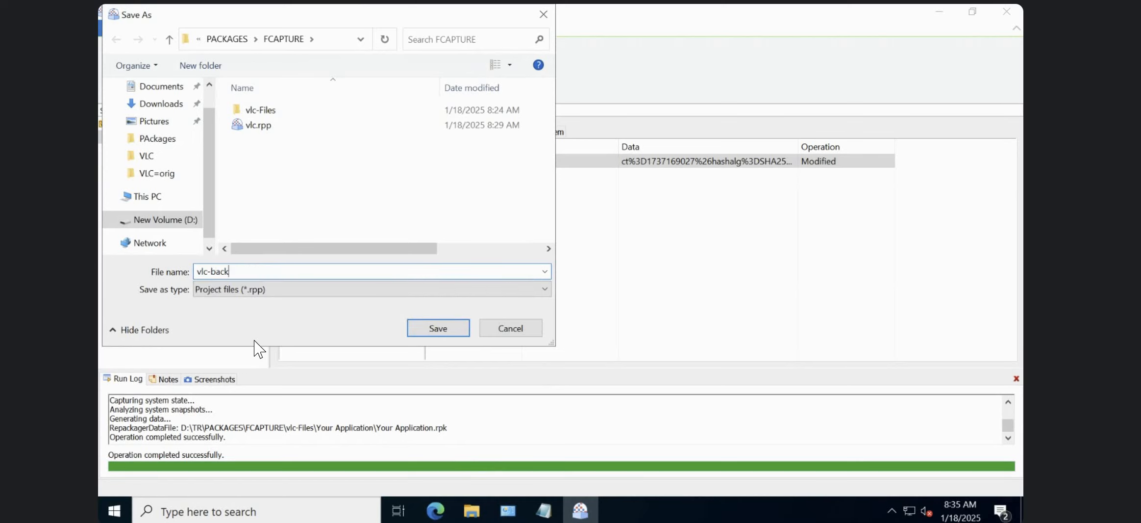
type("up")
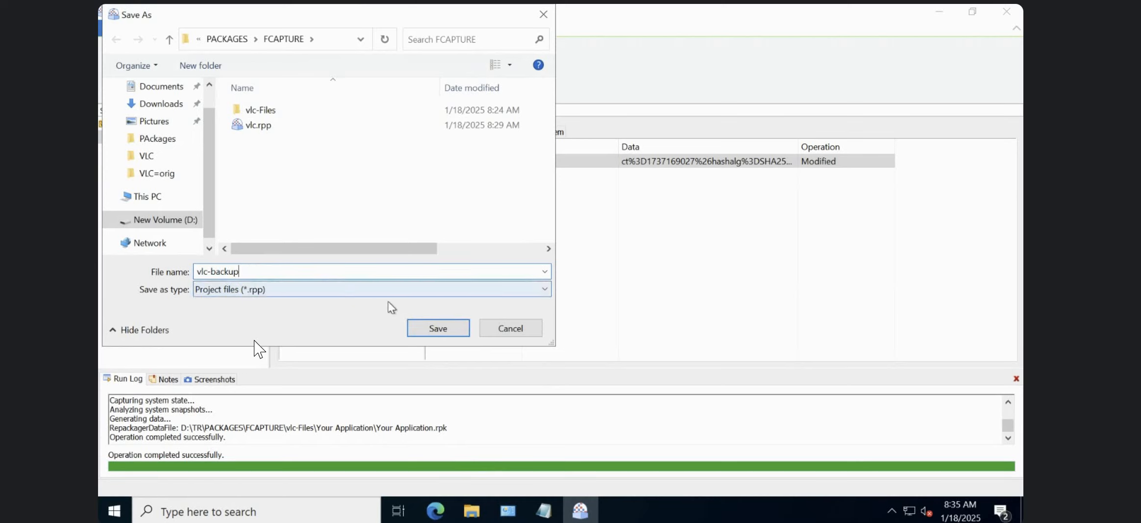
left_click(428, 328)
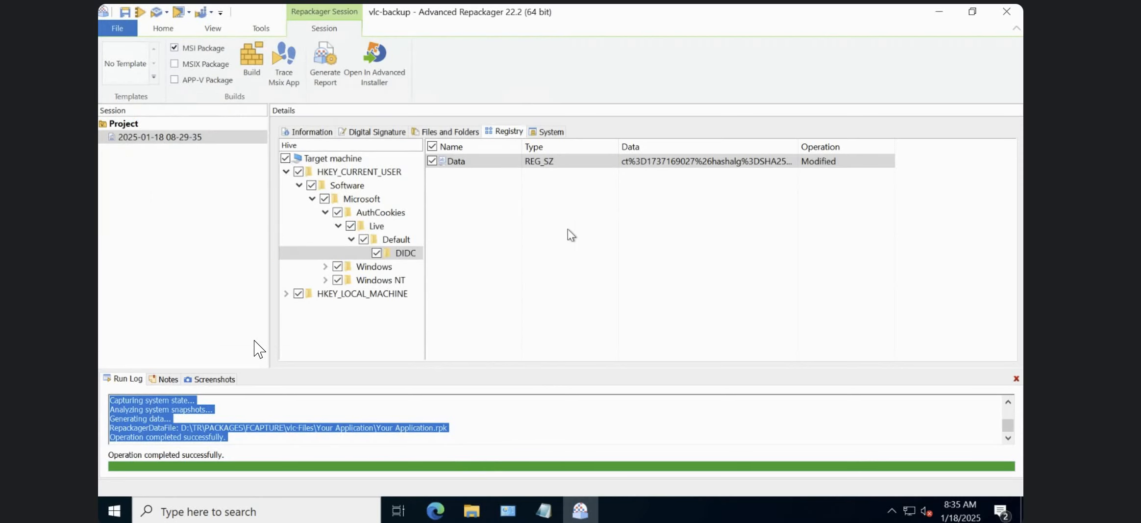
Try excluding the Data value of the DIDC registry key from the package.
left_click(431, 161)
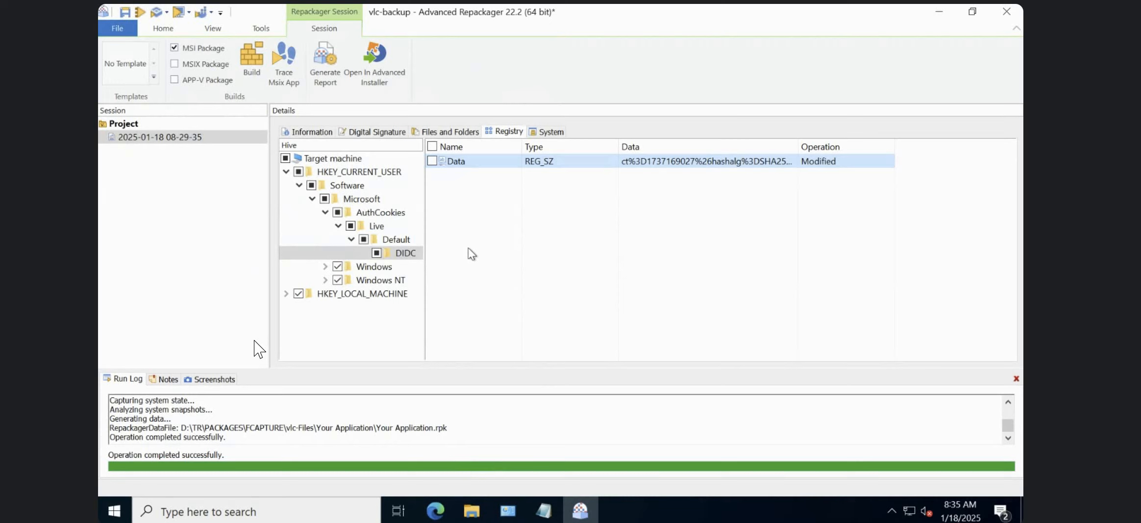
left_click(432, 161)
left_click(432, 161)
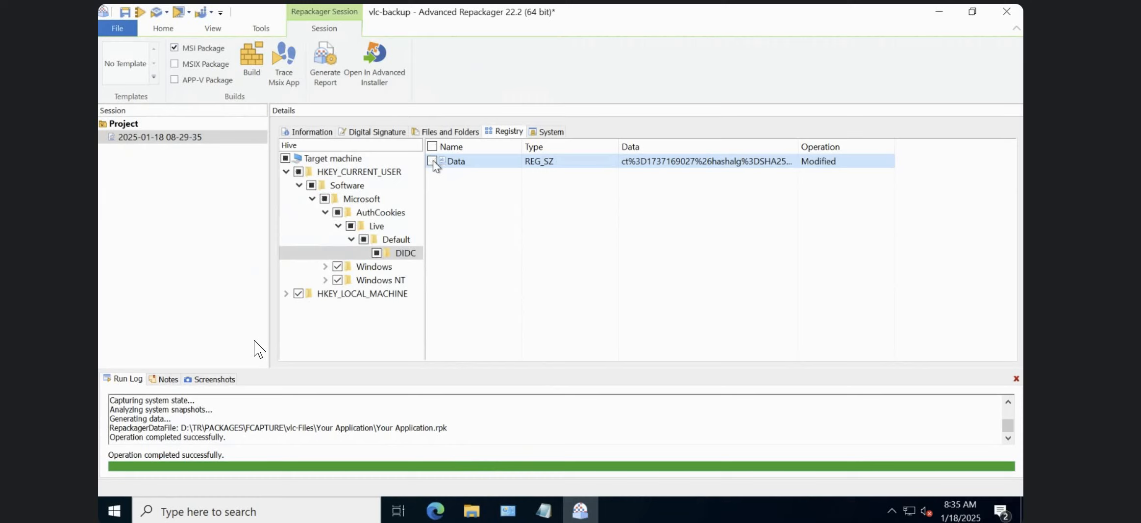
left_click(477, 507)
left_click(565, 293)
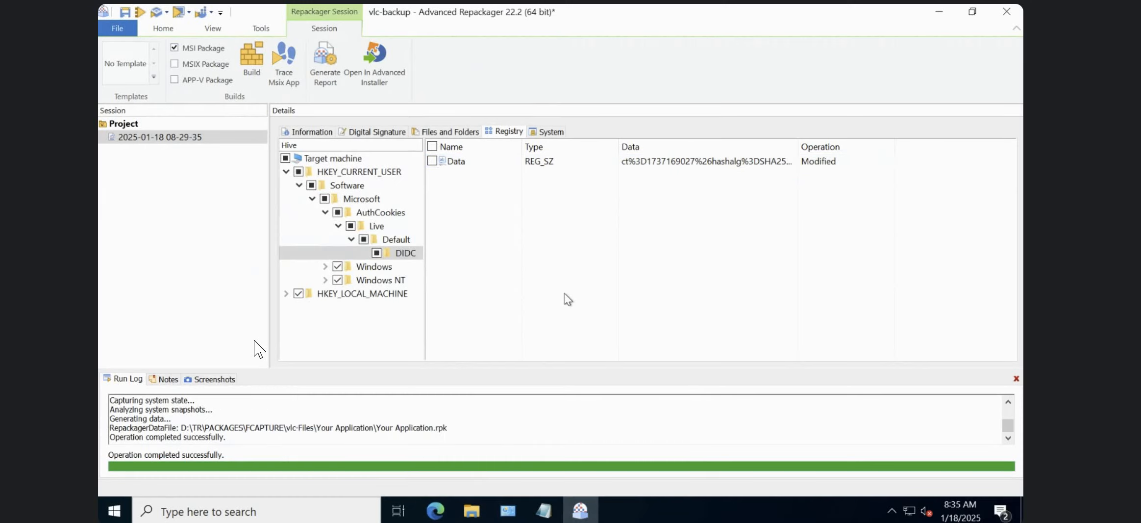
left_click(453, 429)
left_click(432, 161)
Review the captured HKEY_LOCAL_MACHINE keys, the VLC shortcuts and the captured files in AppDataFolder's vlc folder.
left_click(286, 293)
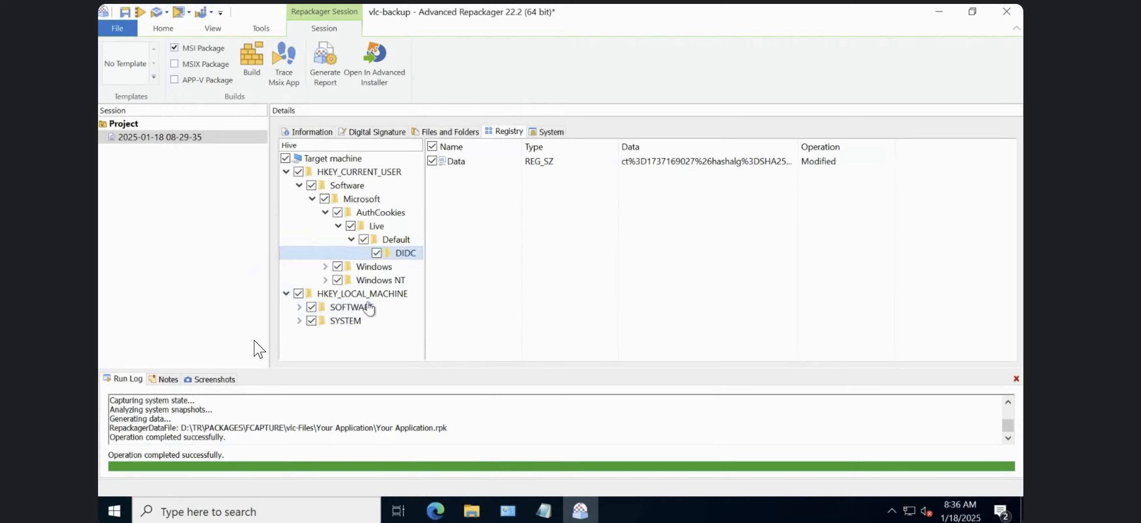
left_click(551, 131)
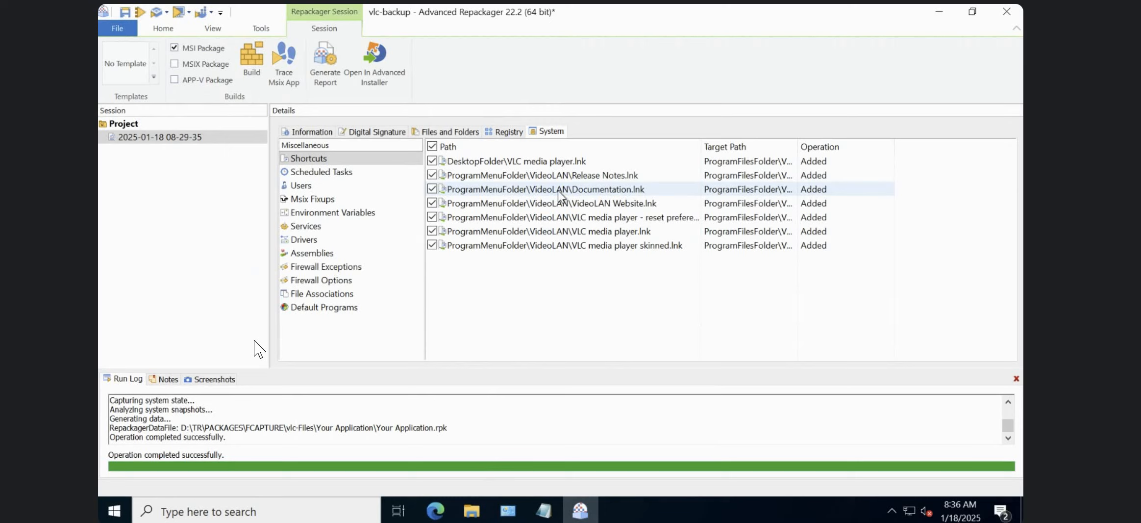
left_click(609, 232)
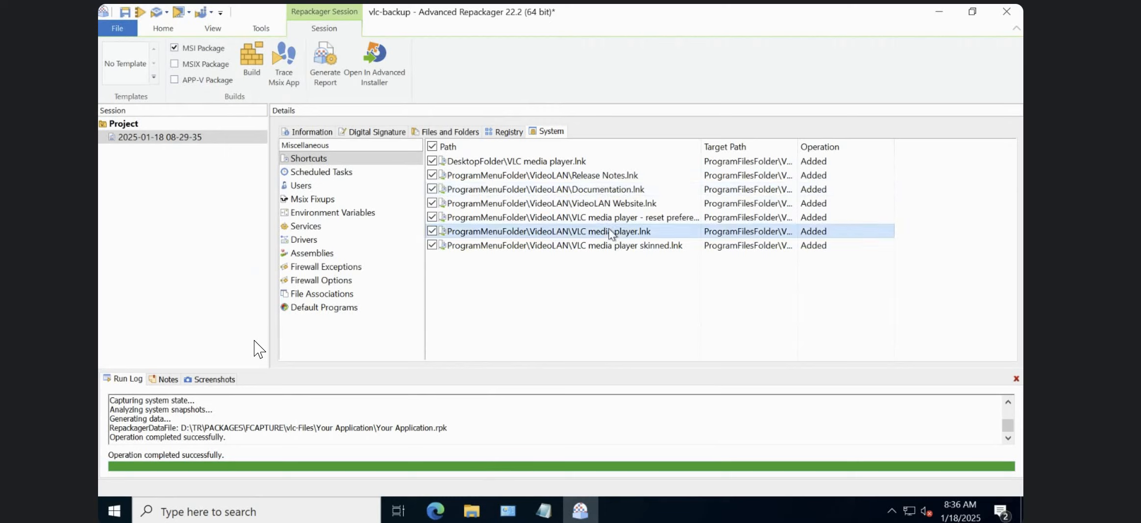
left_click(433, 231)
left_click(419, 131)
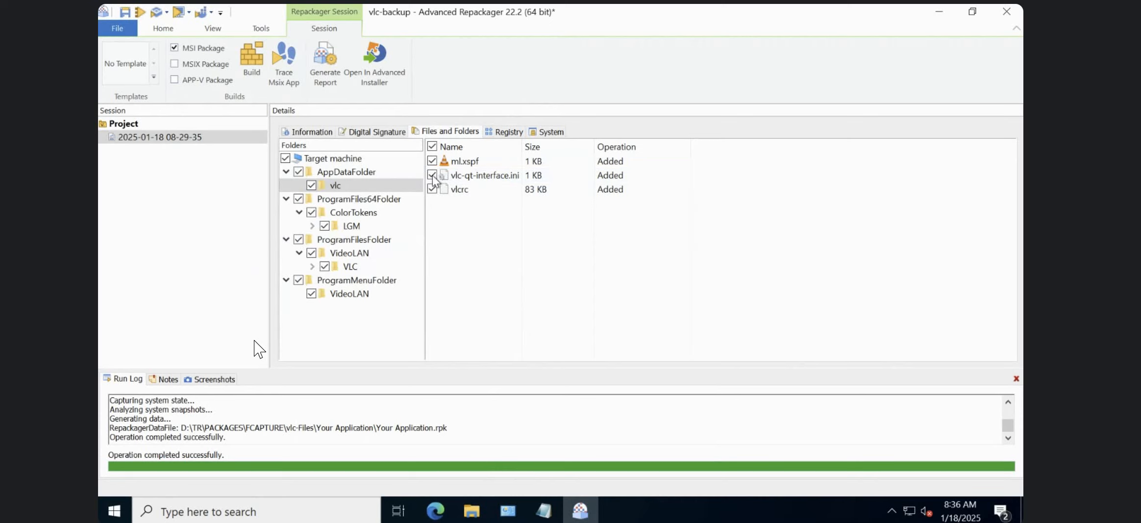
Open the repackaged project in Advanced Installer and inspect libvlccore.dll among the Application Folder files.
left_click(371, 69)
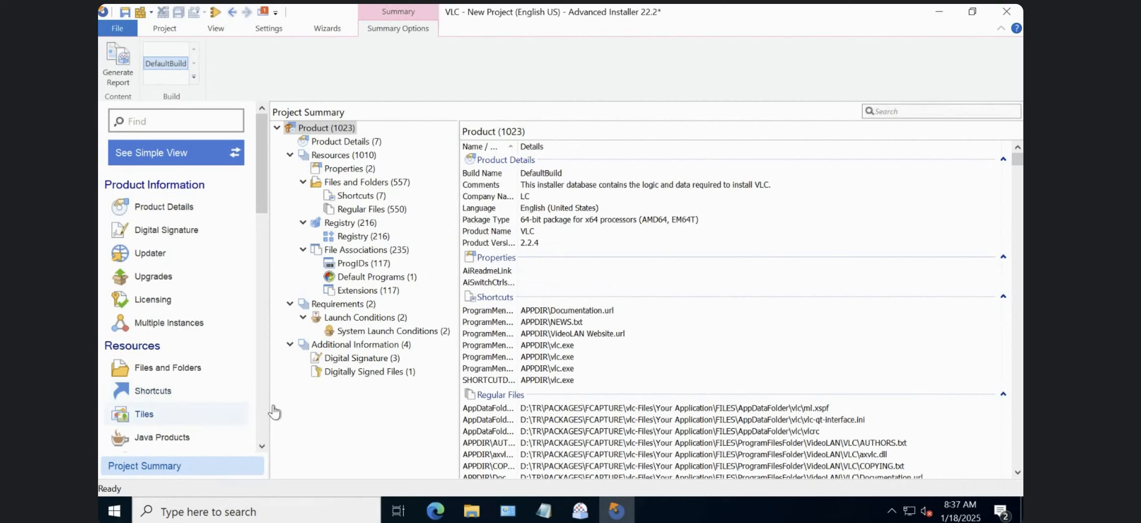
left_click(157, 371)
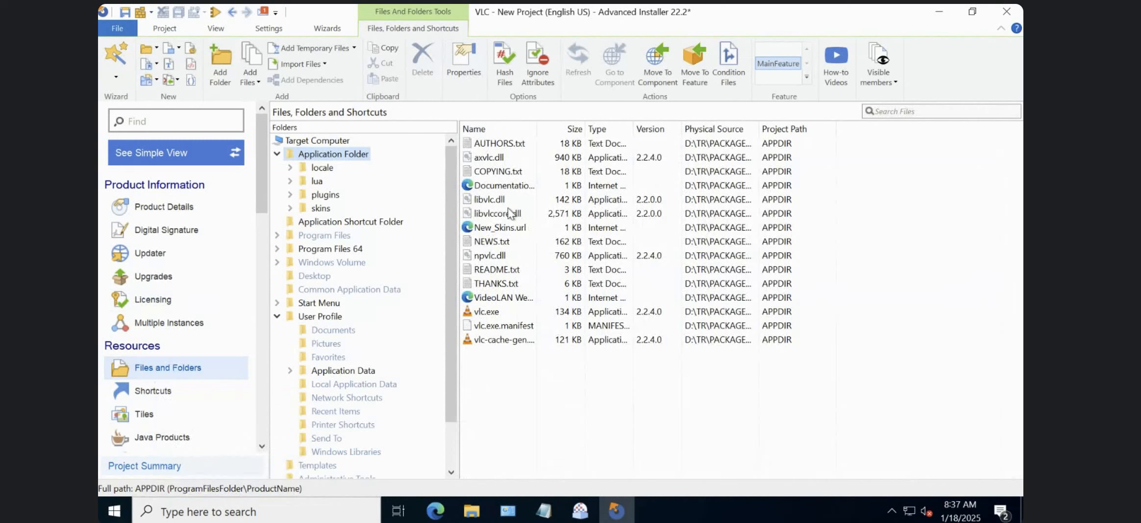
left_click(500, 214)
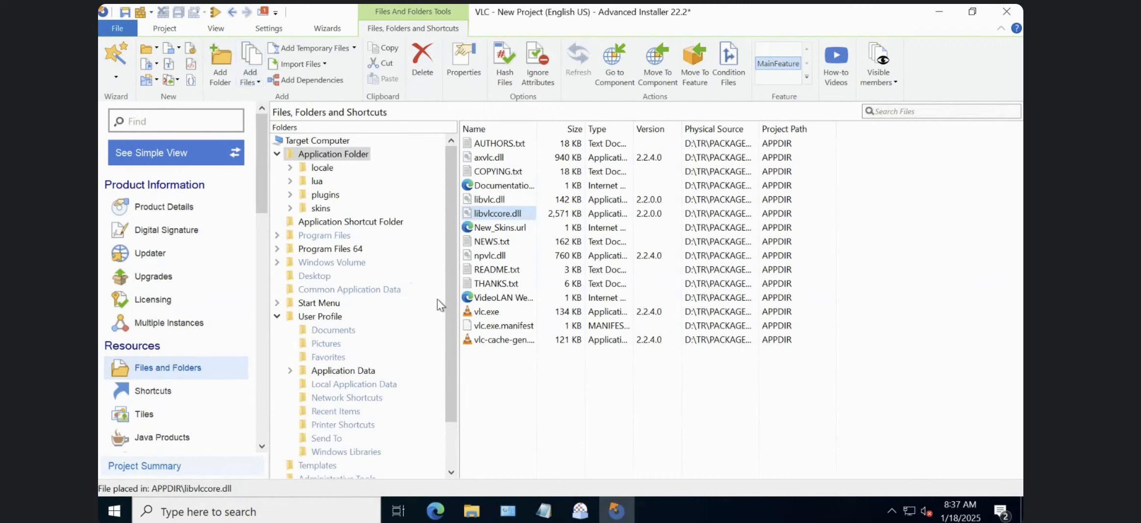
left_click(489, 385)
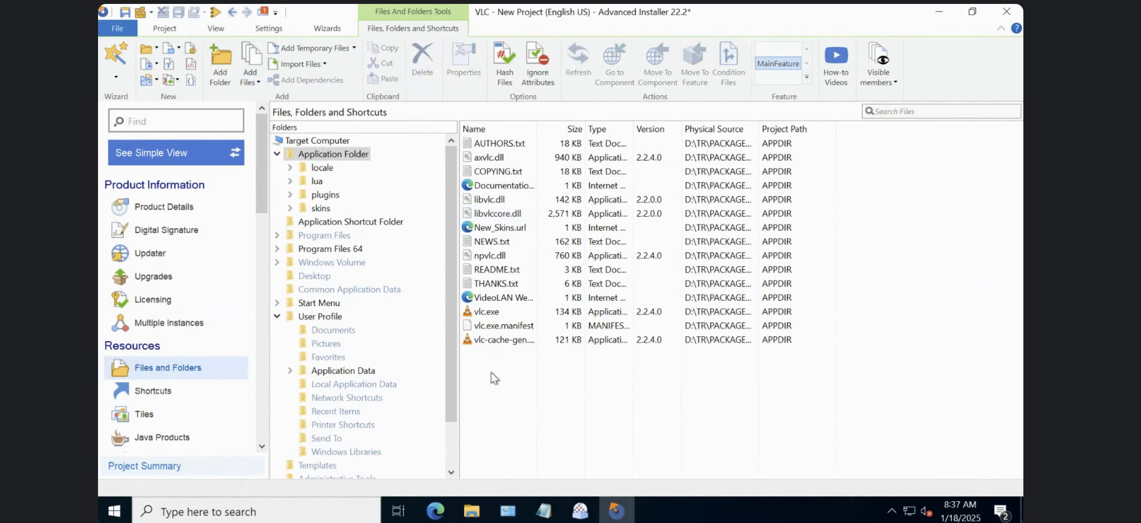
left_click(494, 213)
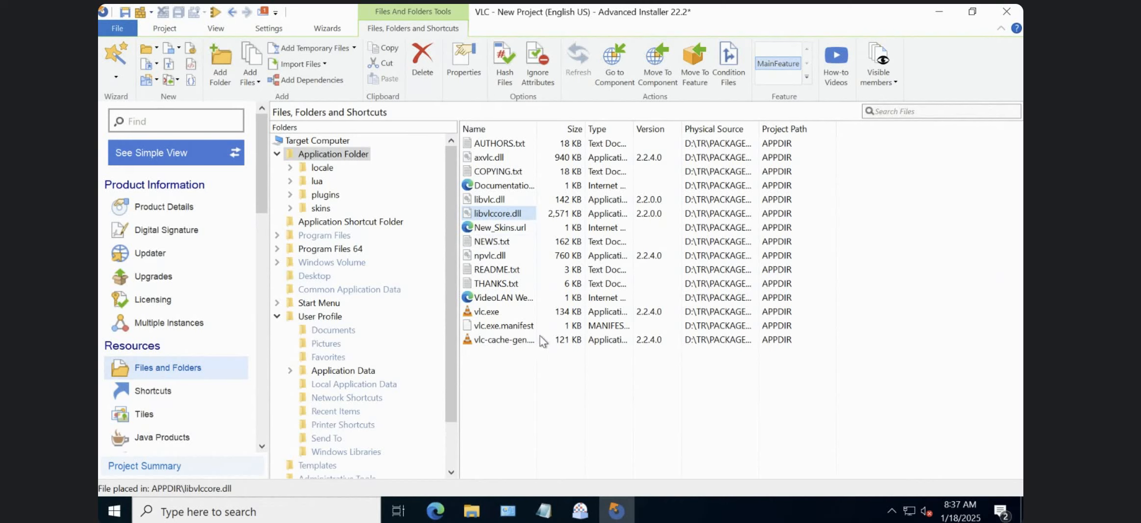
Start building the VLC project and go up to the PACKAGES folder when asked where to save VLC.aip.
left_click(167, 30)
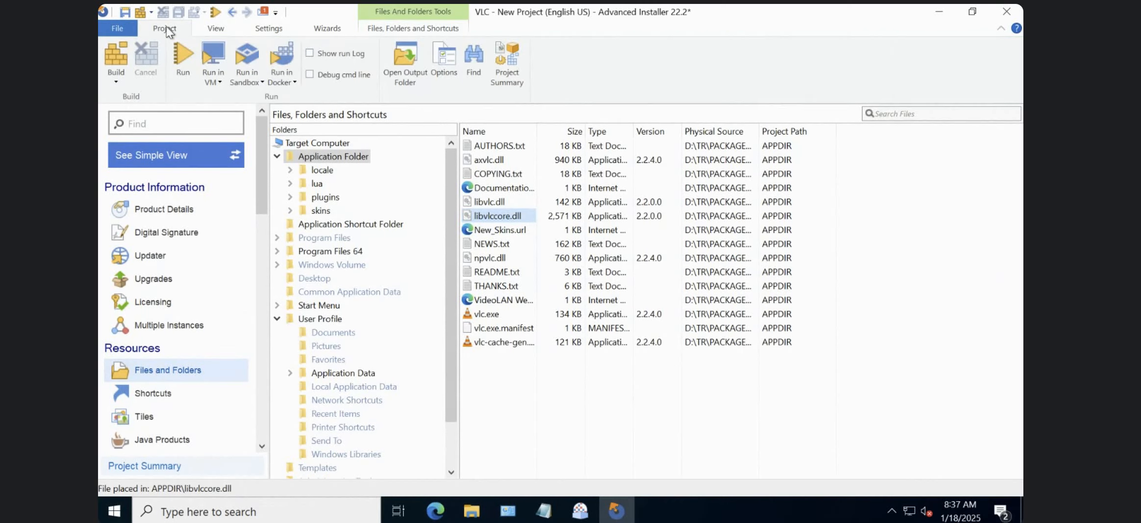
left_click(115, 60)
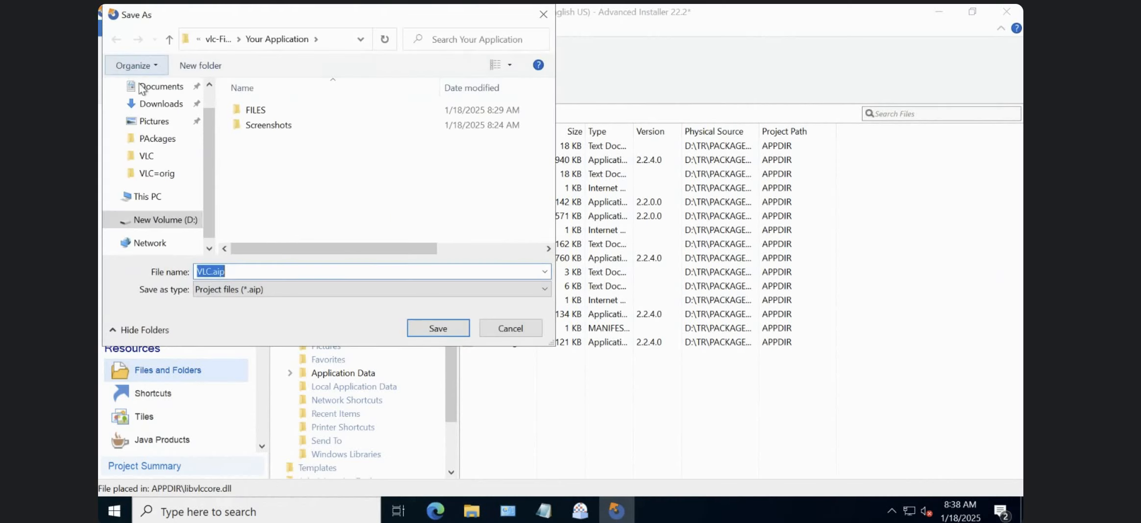
left_click(214, 40)
left_click(221, 38)
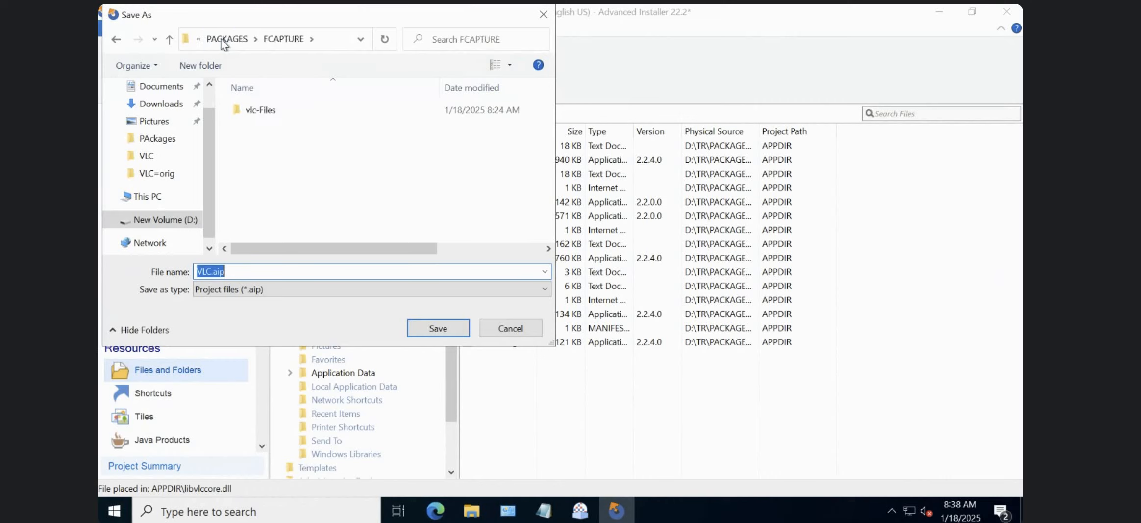
left_click(221, 38)
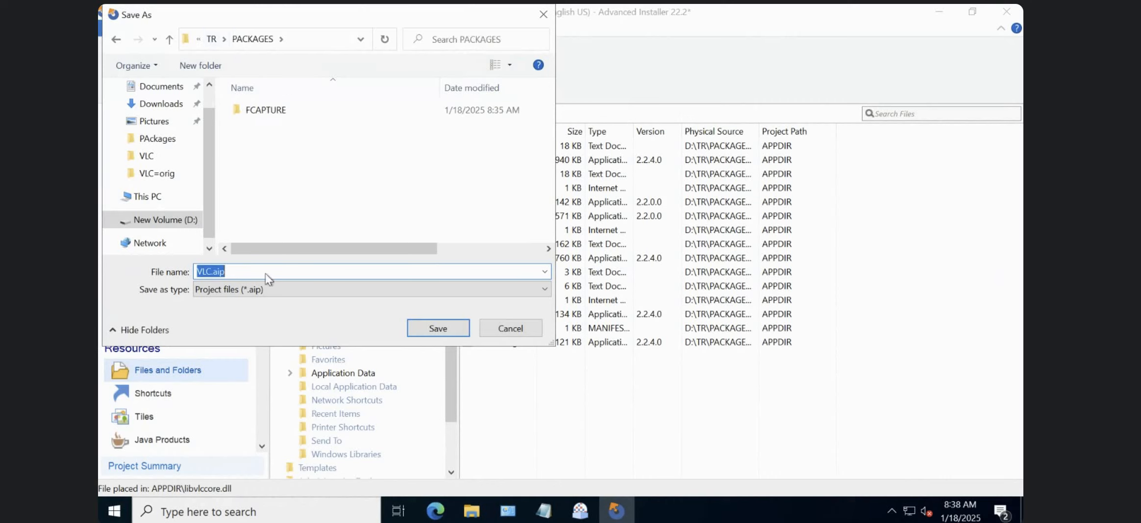
left_click(227, 271)
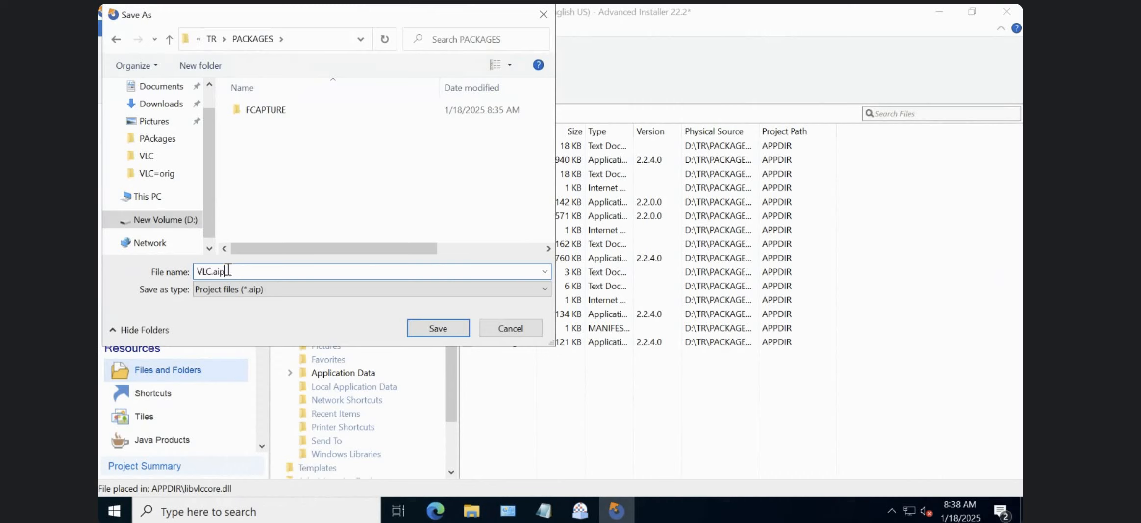
Create a FINAL PKG folder inside PACKAGES and save the project there as VLC.aip to run the build.
left_click(207, 72)
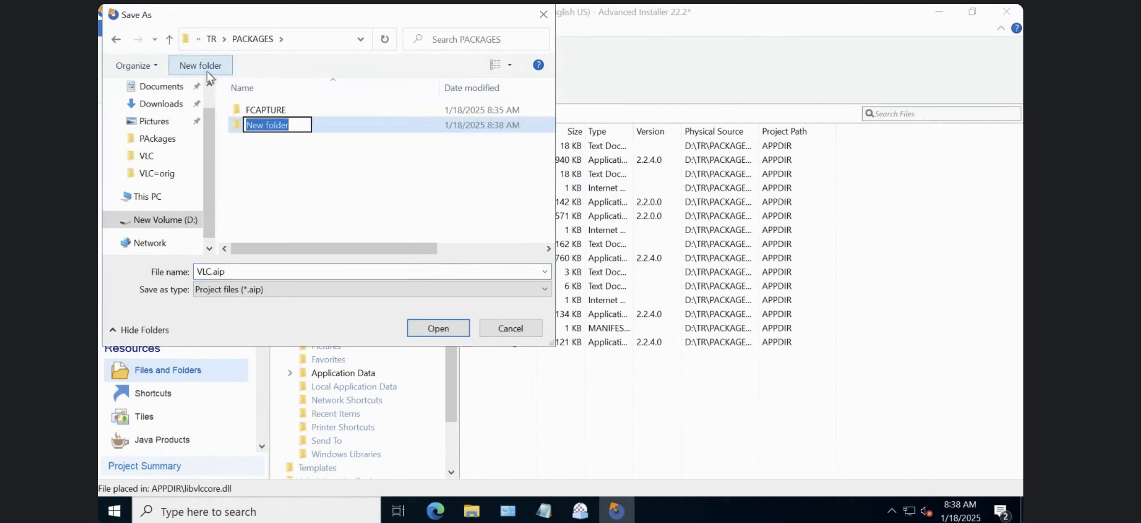
type("FINAL PCKG")
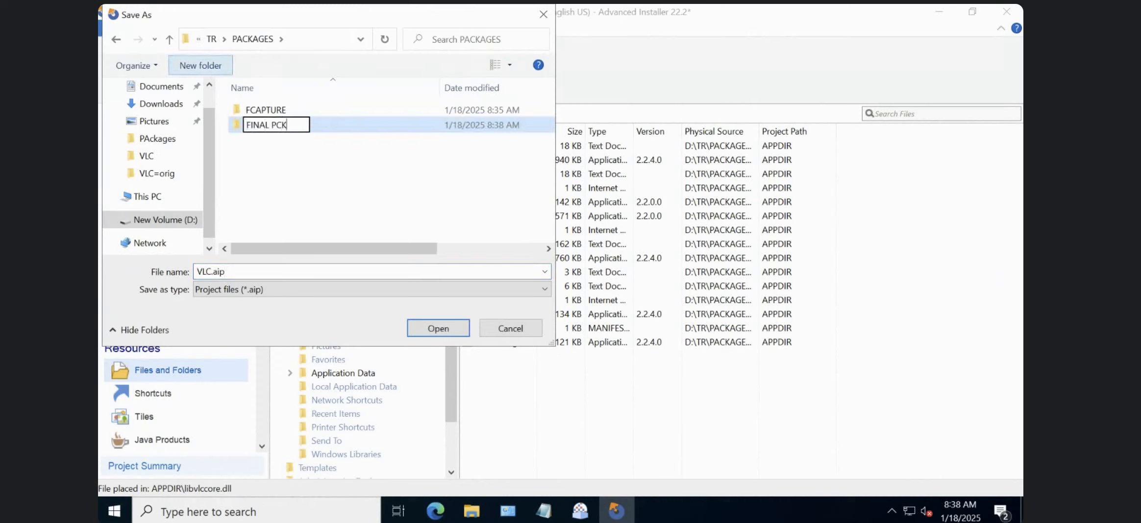
key("BackSpace")
key("BackSpace")
key("BackSpace")
type("KG")
key("Return")
key("Return")
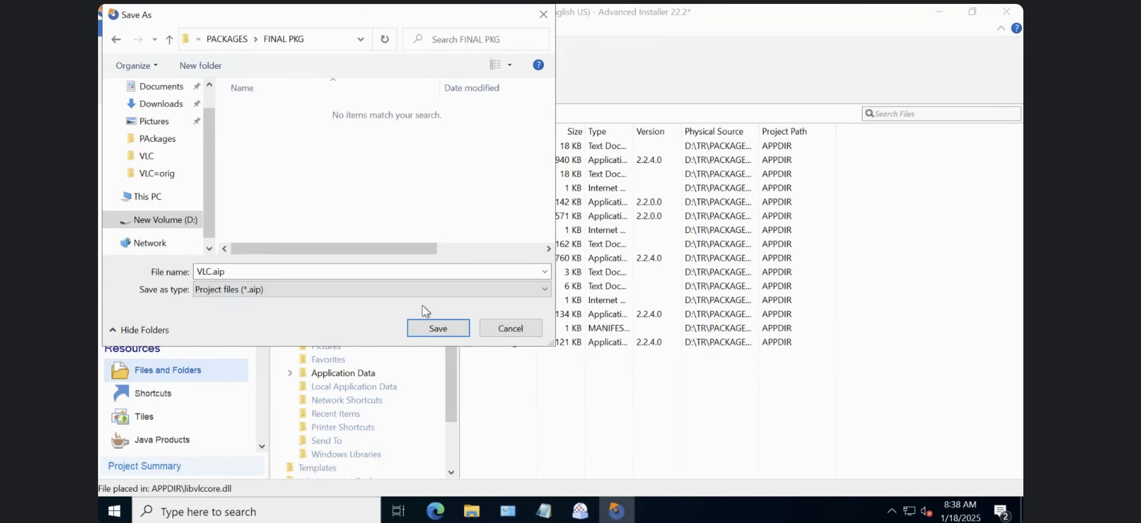
left_click(421, 326)
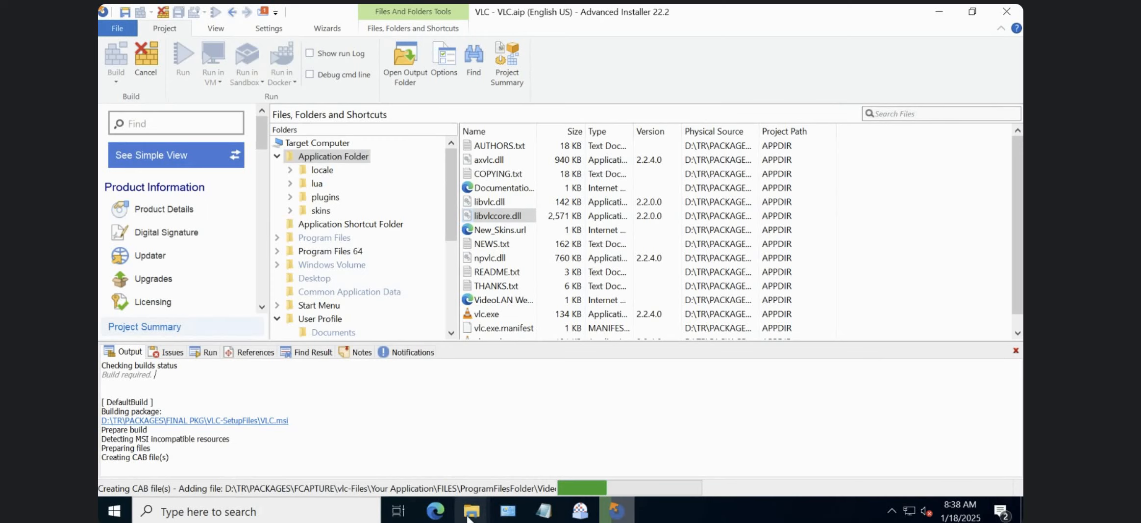
Switch to File Explorer and check the VLC-SetupFiles and VLC-cache folders in D:\TR\PACKAGES\FINAL PKG.
mouse_move(471, 509)
left_click(279, 459)
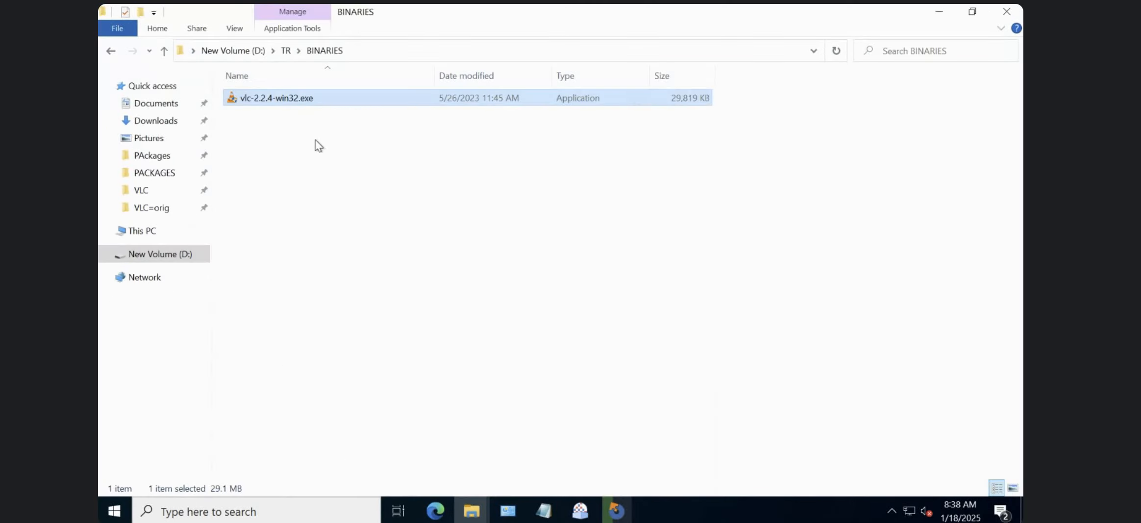
left_click(286, 49)
double_click(258, 112)
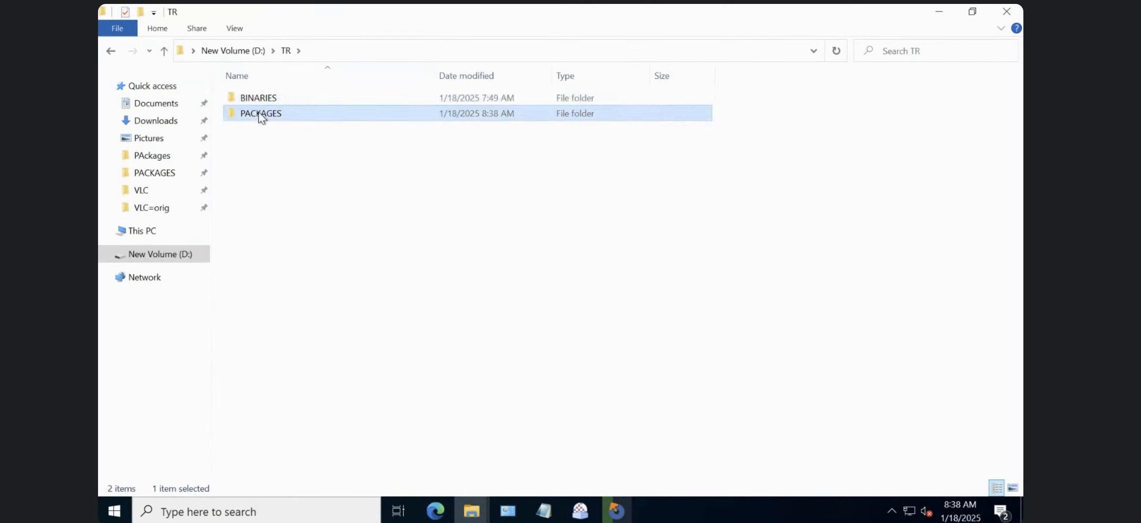
left_click(265, 112)
double_click(267, 114)
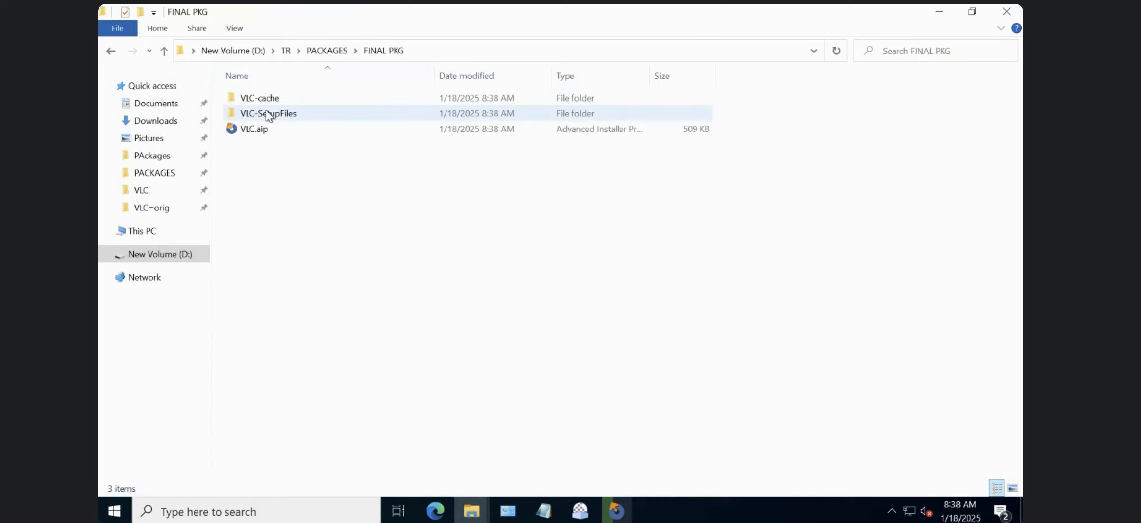
double_click(296, 113)
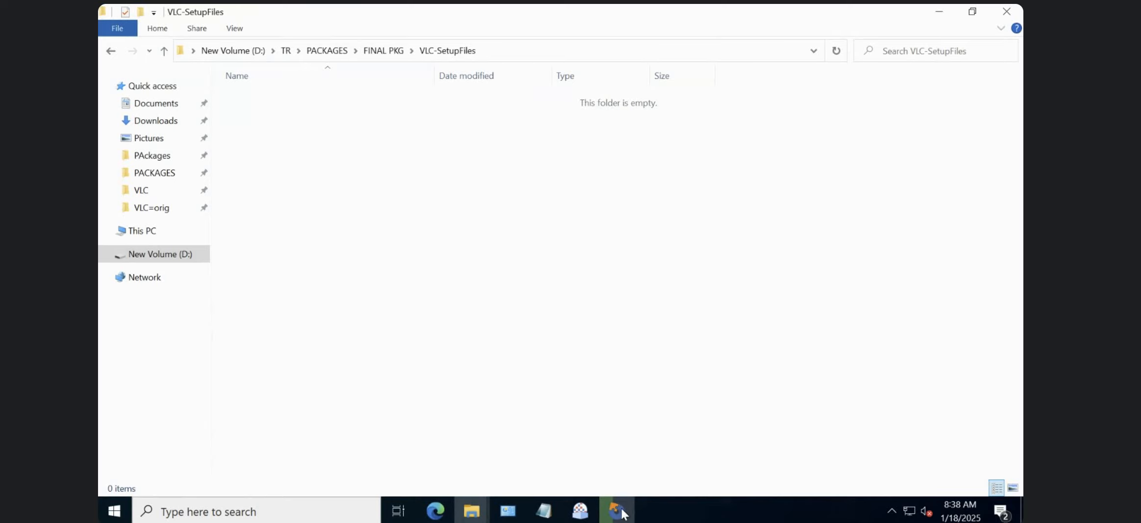
left_click(383, 52)
left_click(269, 129)
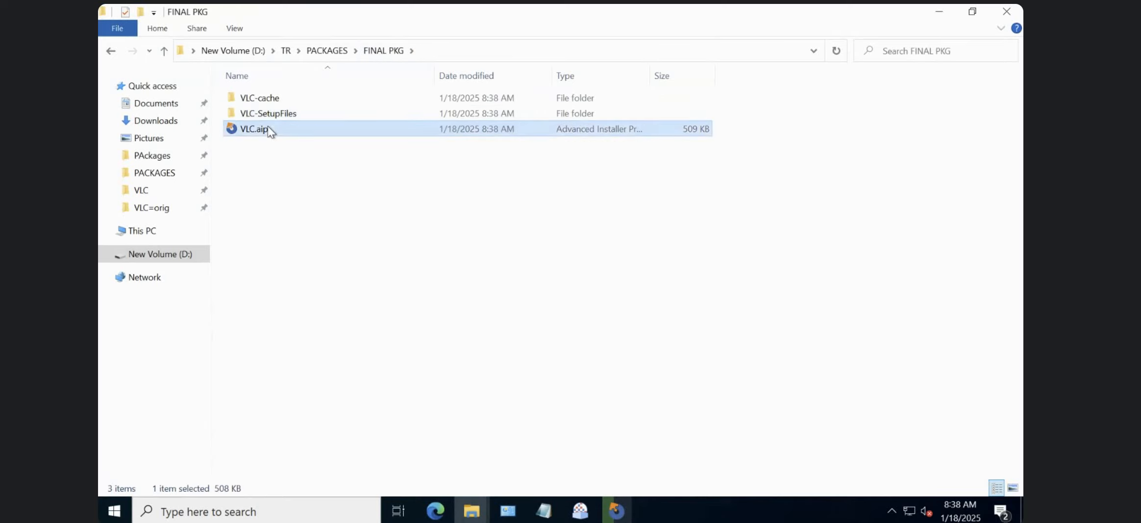
double_click(267, 97)
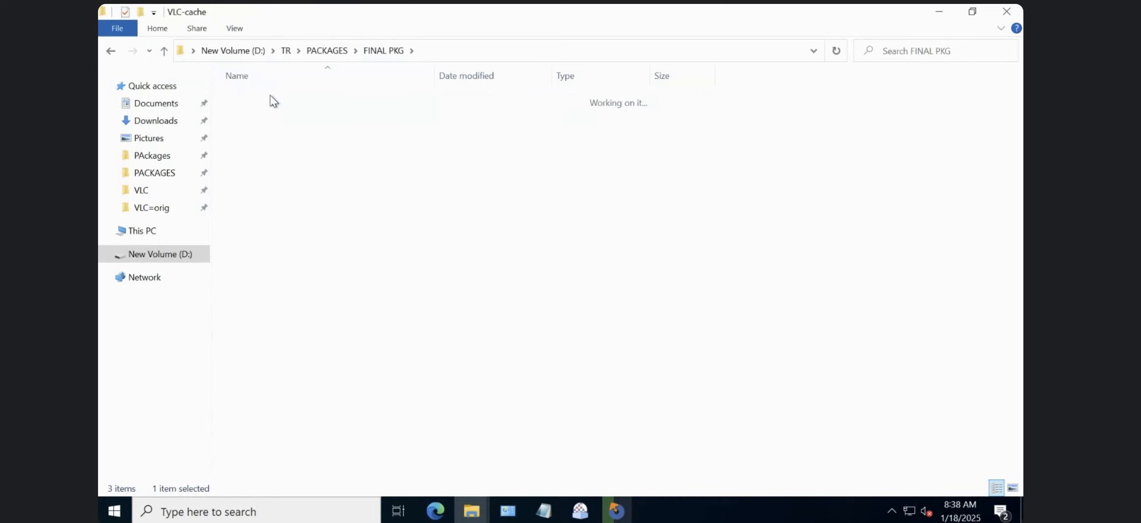
left_click(397, 55)
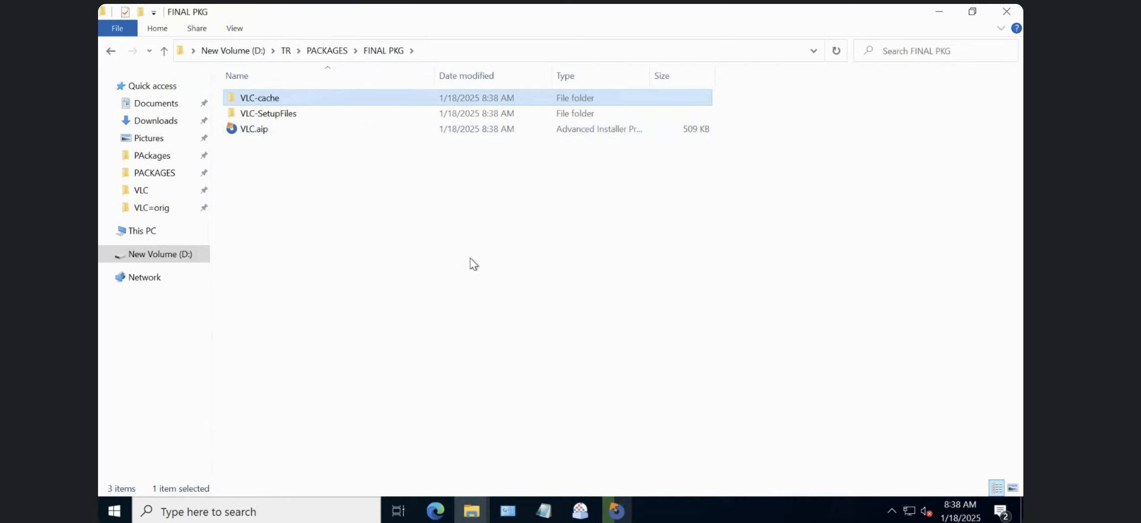
Switch to the Notepad notes and add the line "install shield..." below the MSI backup note.
left_click(544, 511)
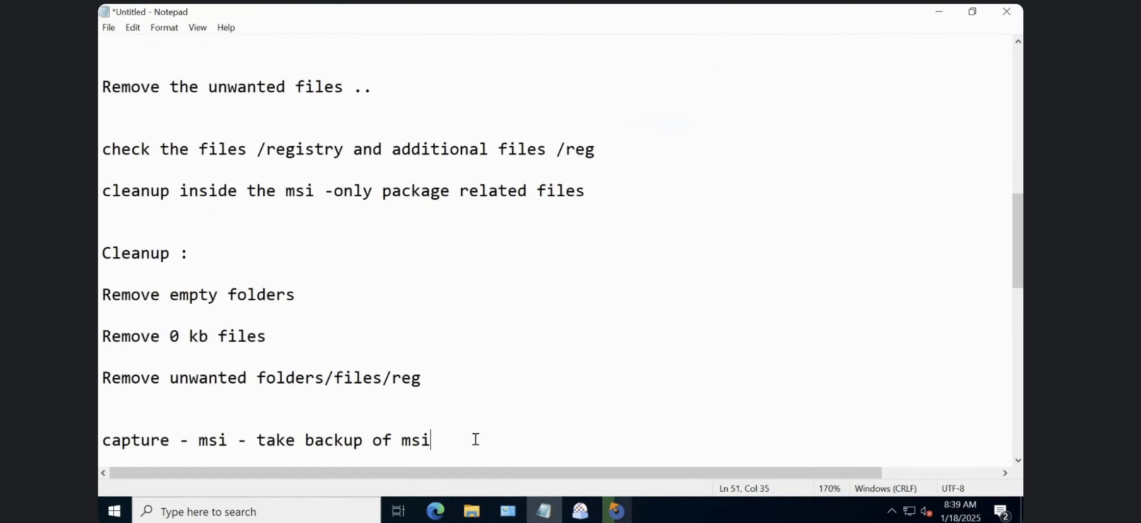
key("Return")
key("Return")
key("Return")
type("ist")
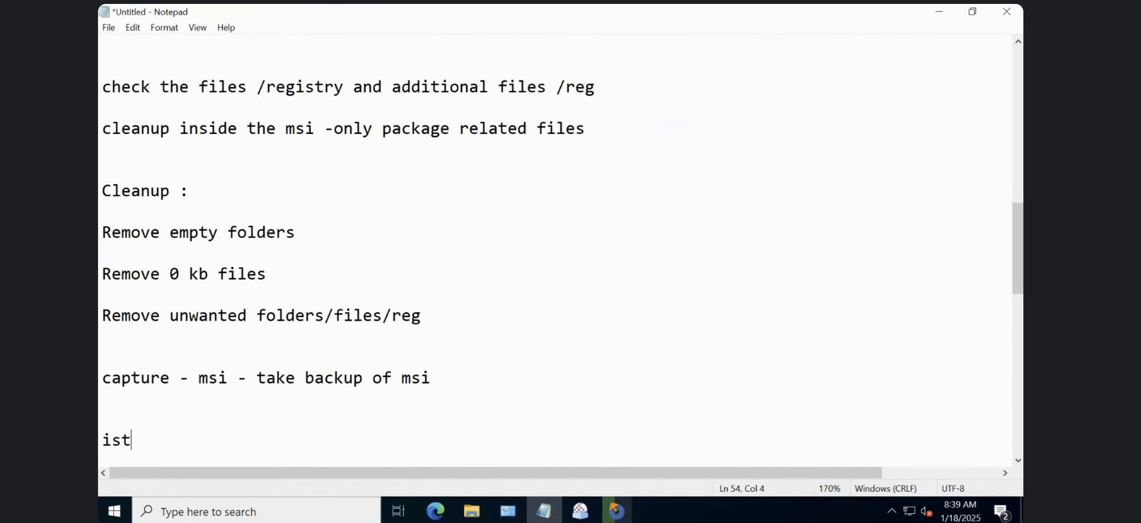
key("BackSpace")
key("BackSpace")
type("nstall ")
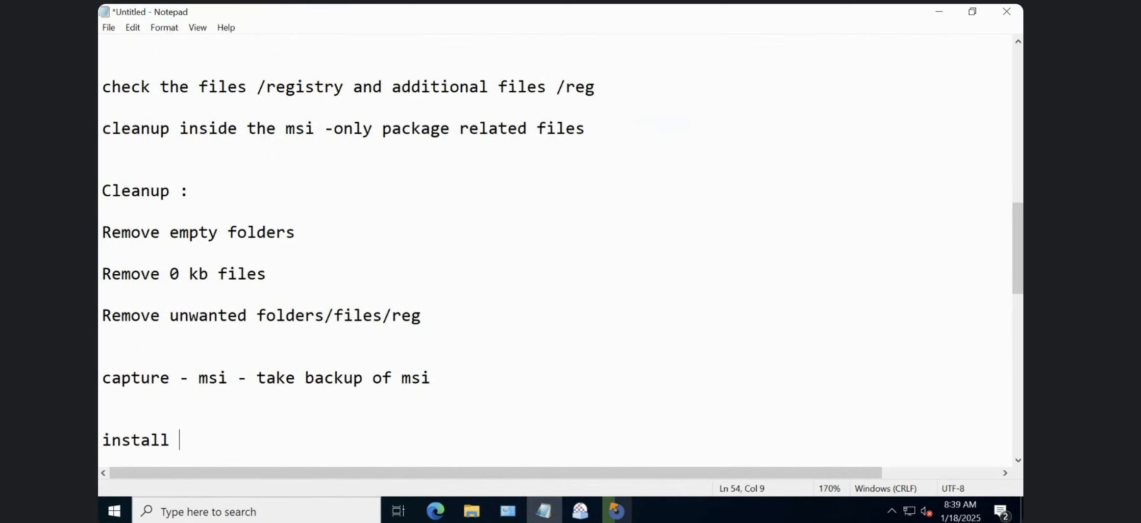
type("shield")
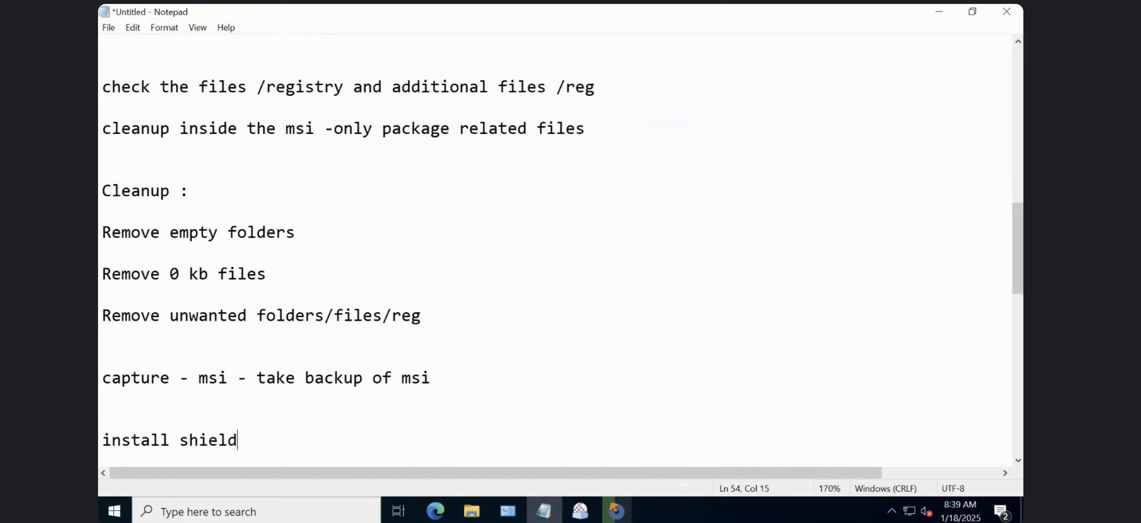
type("...")
key("Return")
key("Return")
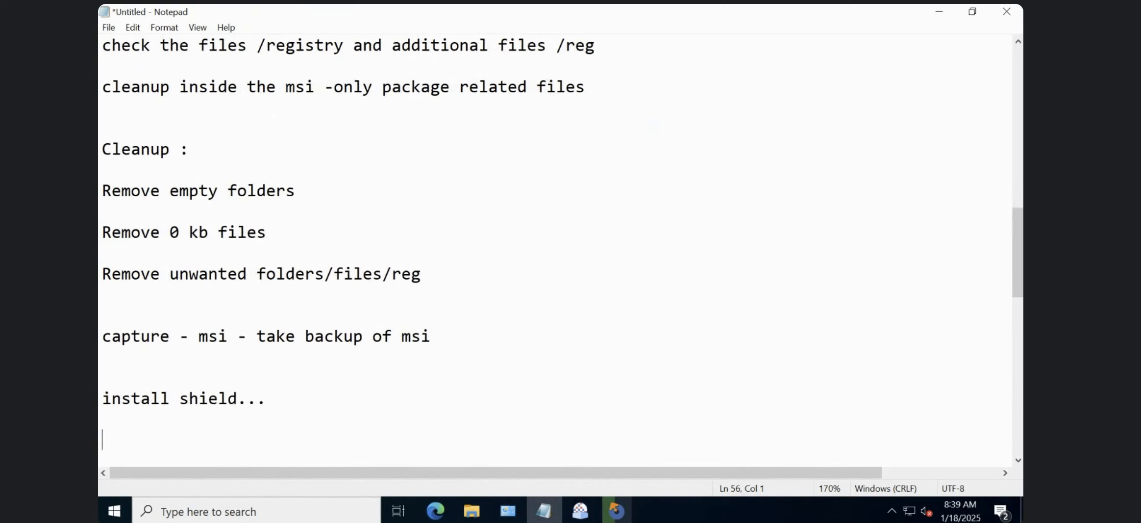
Replace the "install shield..." line in the notes with "admin studio".
left_click(272, 401)
key("BackSpace")
key("BackSpace")
key("BackSpace")
key("BackSpace")
key("BackSpace")
key("BackSpace")
key("BackSpace")
key("BackSpace")
key("BackSpace")
key("BackSpace")
key("BackSpace")
key("BackSpace")
key("BackSpace")
key("BackSpace")
key("BackSpace")
key("BackSpace")
key("BackSpace")
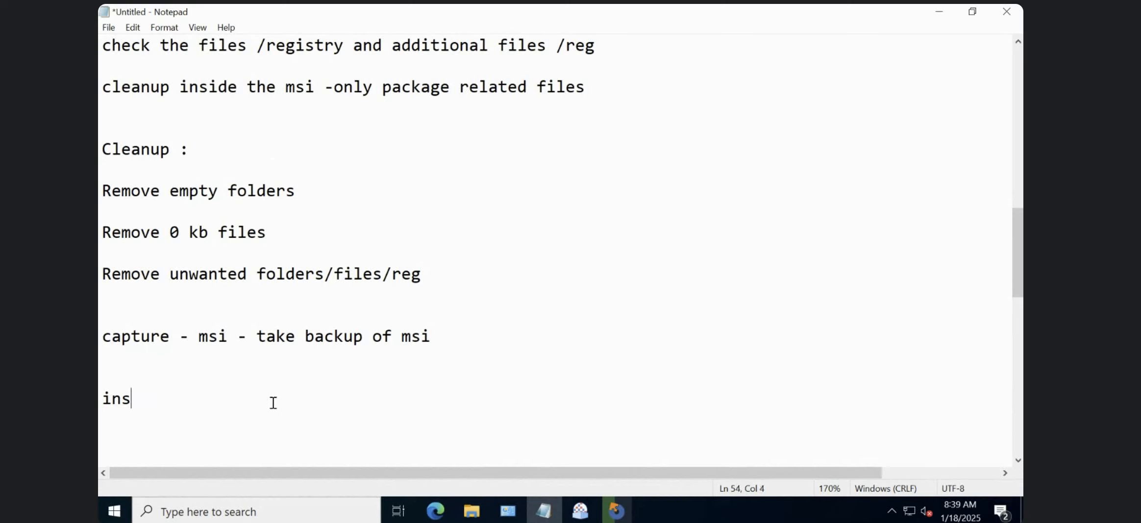
key("BackSpace")
type("admi")
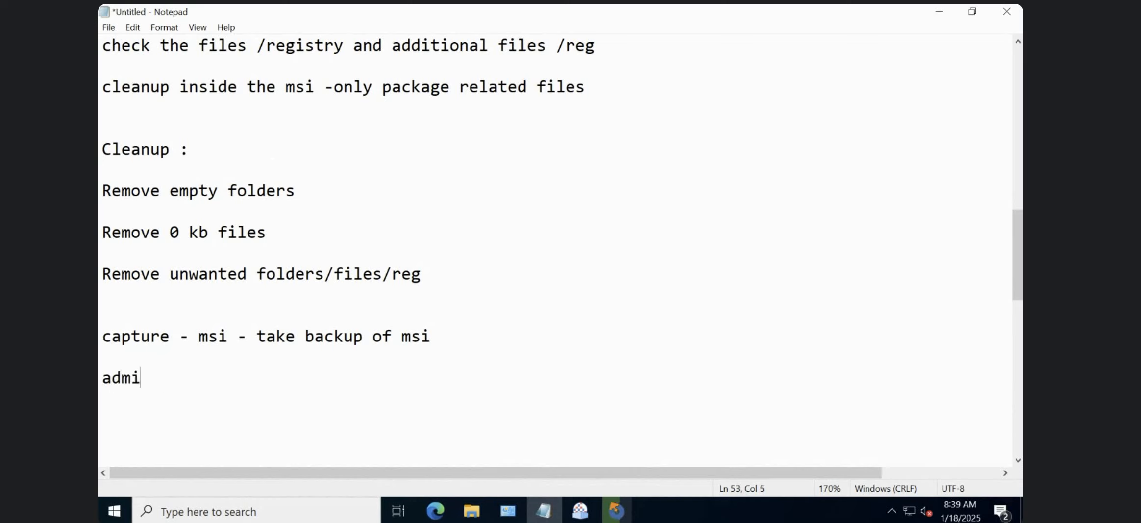
type("n studio")
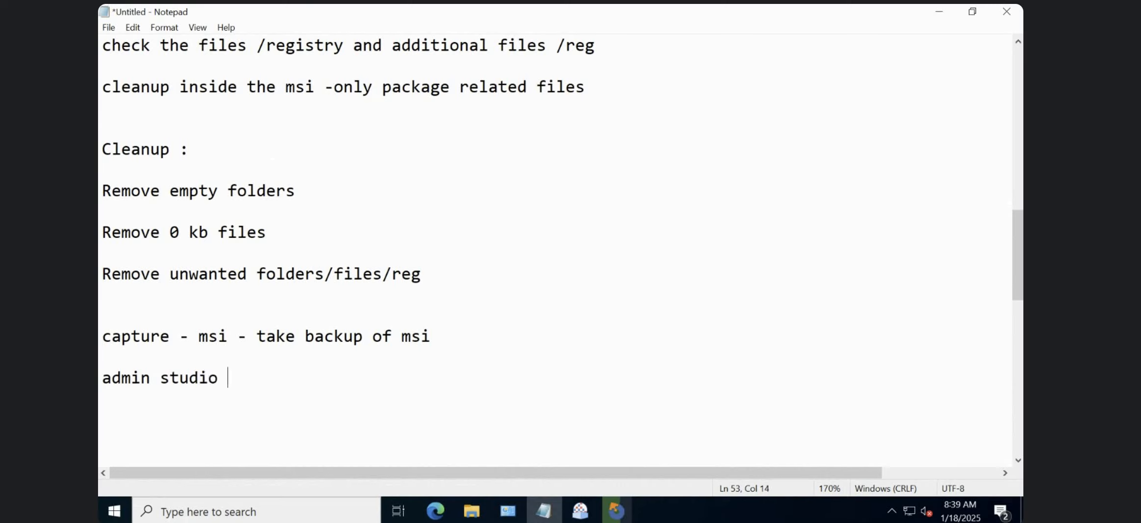
key("shift+Left")
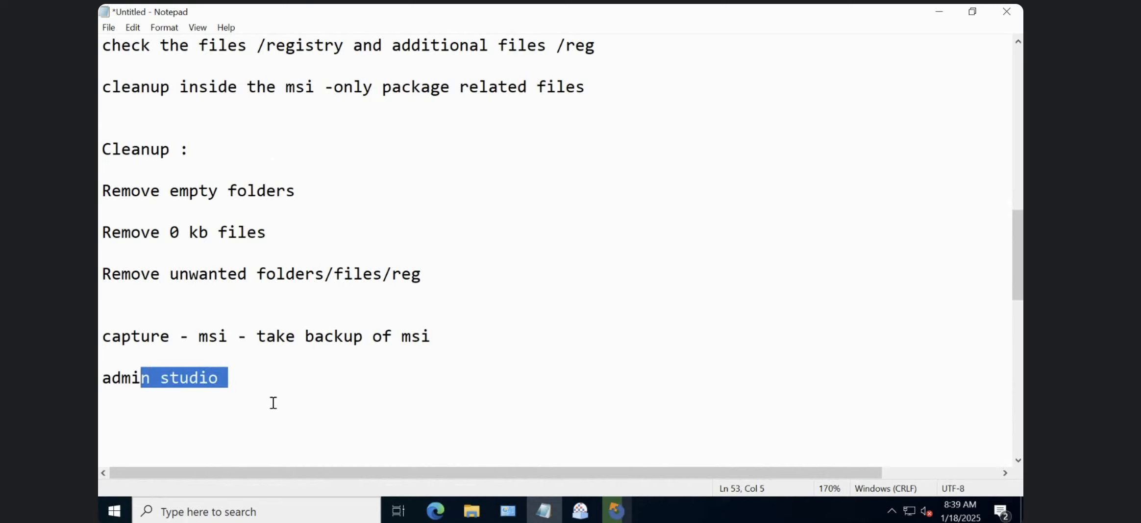
key("shift+Left")
key("shift+Left")
key("shift+Left")
key("shift+Left")
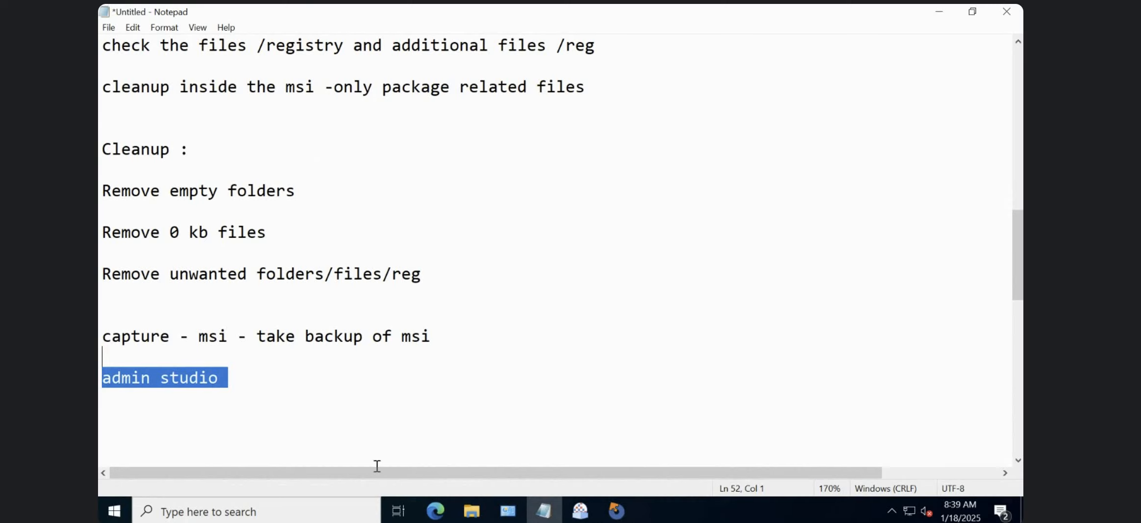
key("BackSpace")
key("ctrl+z")
left_click(249, 374)
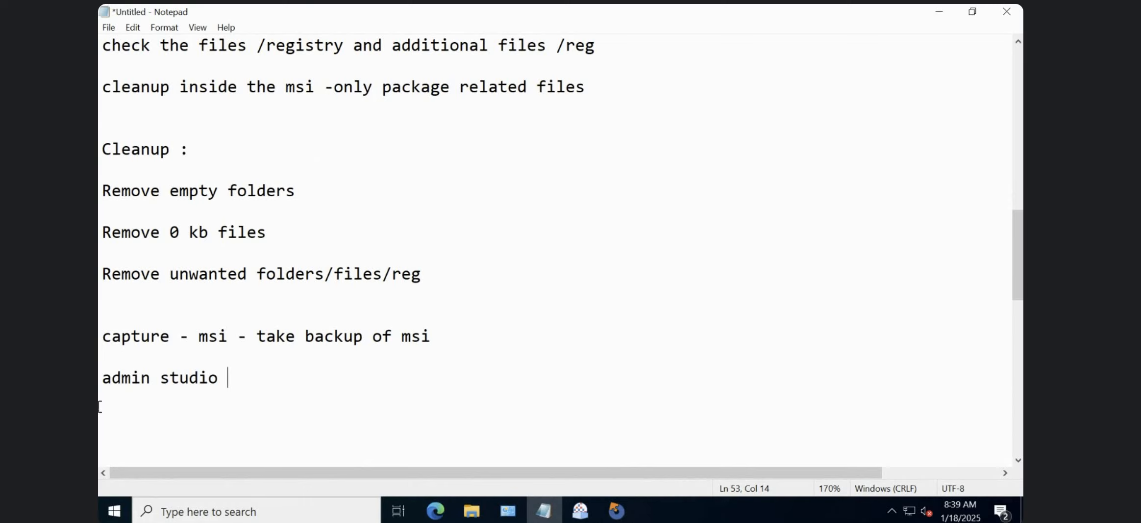
left_click(105, 379, "shift")
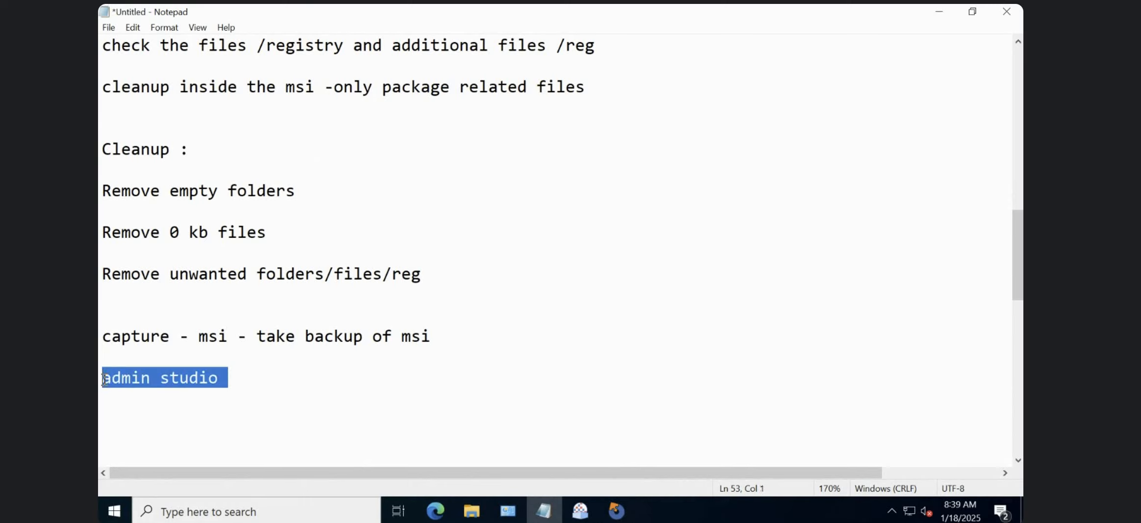
left_click(214, 375)
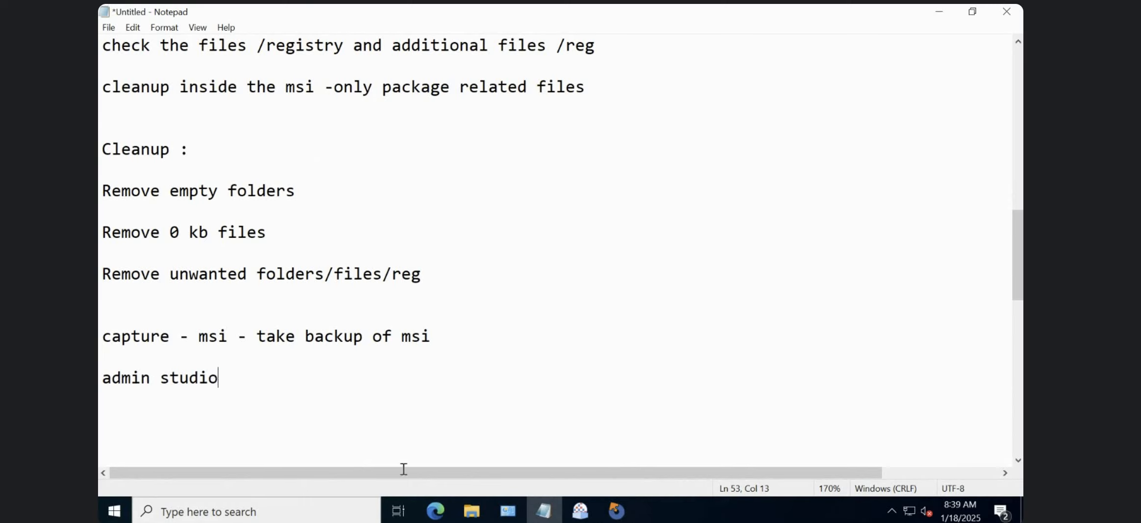
Check the build output in Advanced Installer and open the VLC-SetupFiles folder in File Explorer to view the built package.
left_click(616, 510)
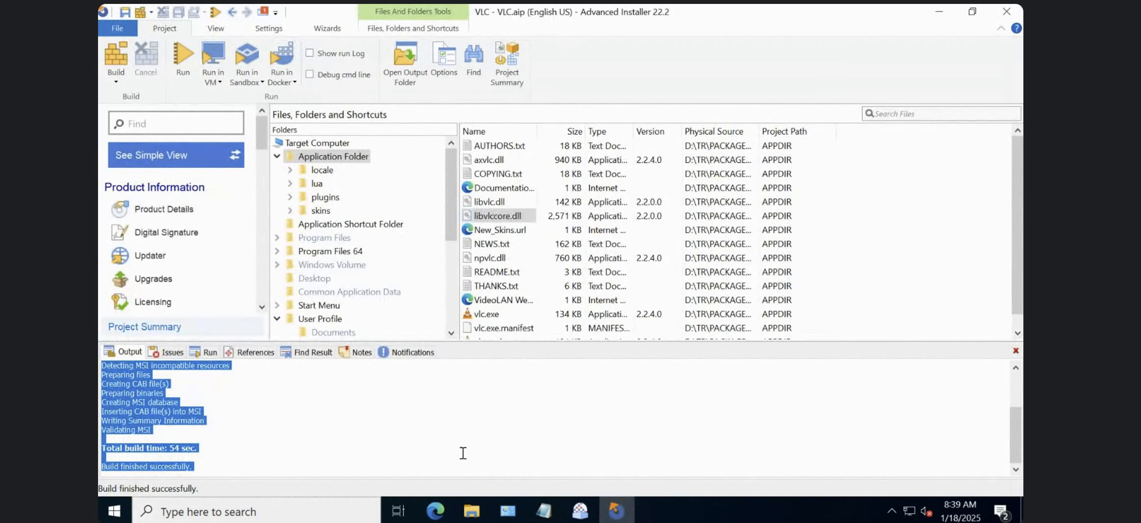
left_click(340, 436)
left_click(474, 513)
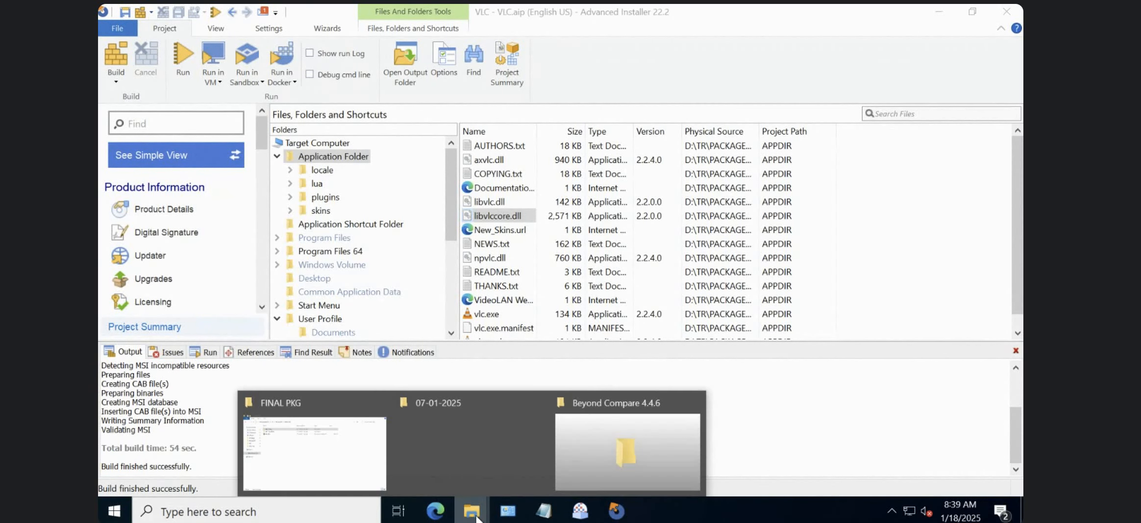
left_click(330, 466)
double_click(288, 113)
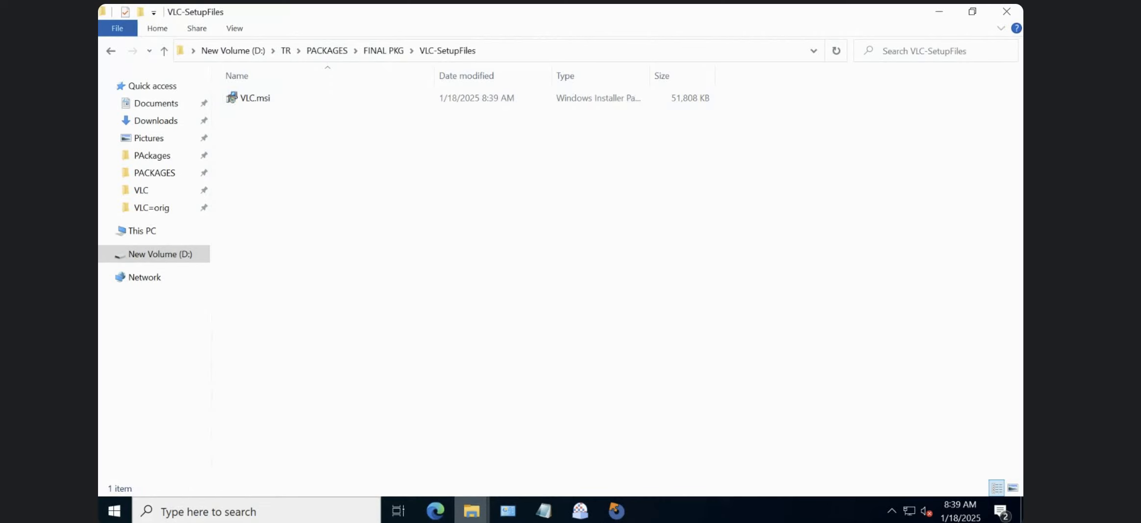
Show the desktop and open the C:\Program Files (x86) folder.
key("super+d")
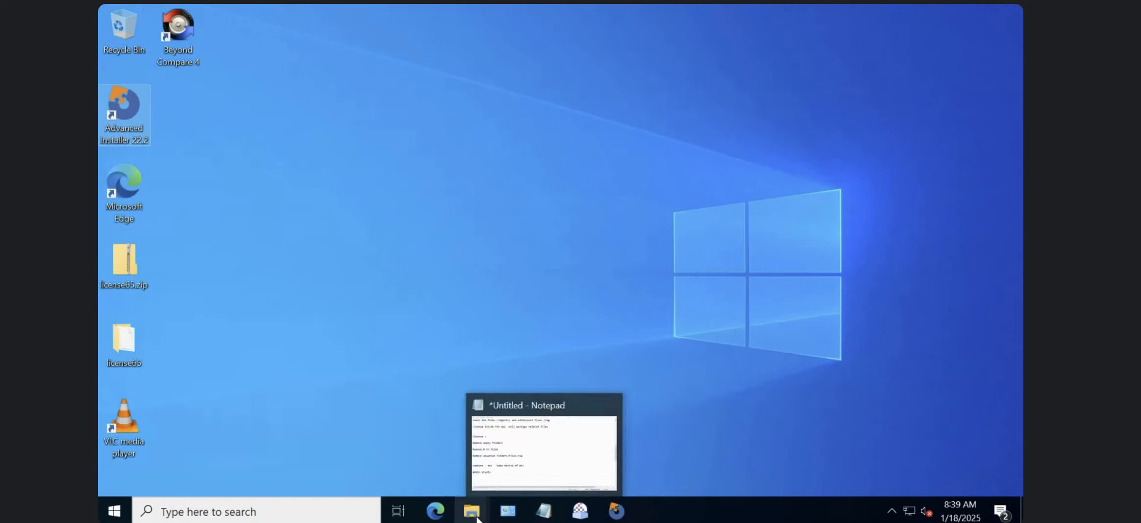
mouse_move(478, 518)
key("super+r")
type("c:\\pro")
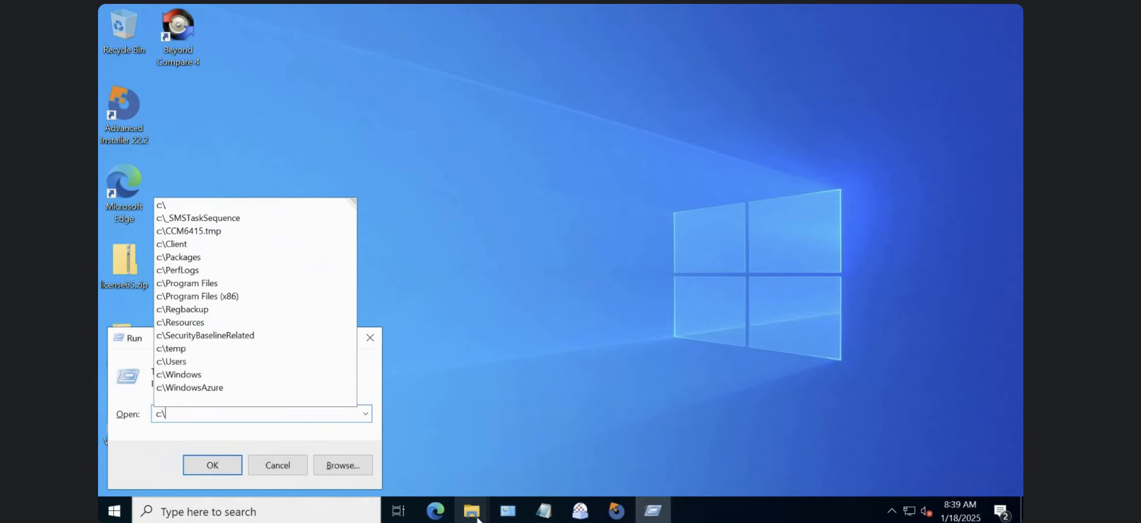
key("Down")
key("Down")
key("Return")
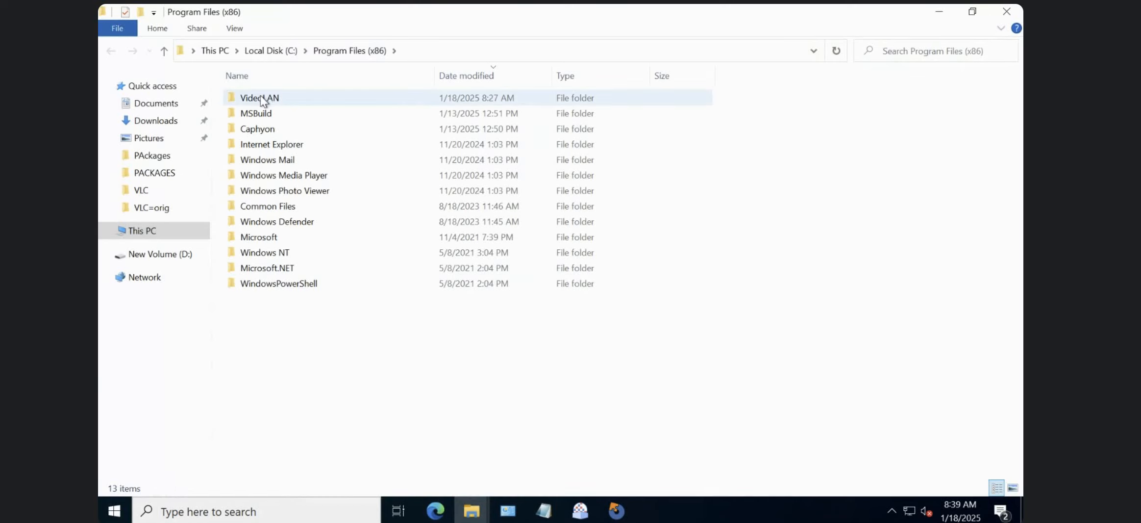
View the installed files in the VideoLAN\VLC folder, and switch to Programs and Features to refresh the list of installed programs.
double_click(262, 100)
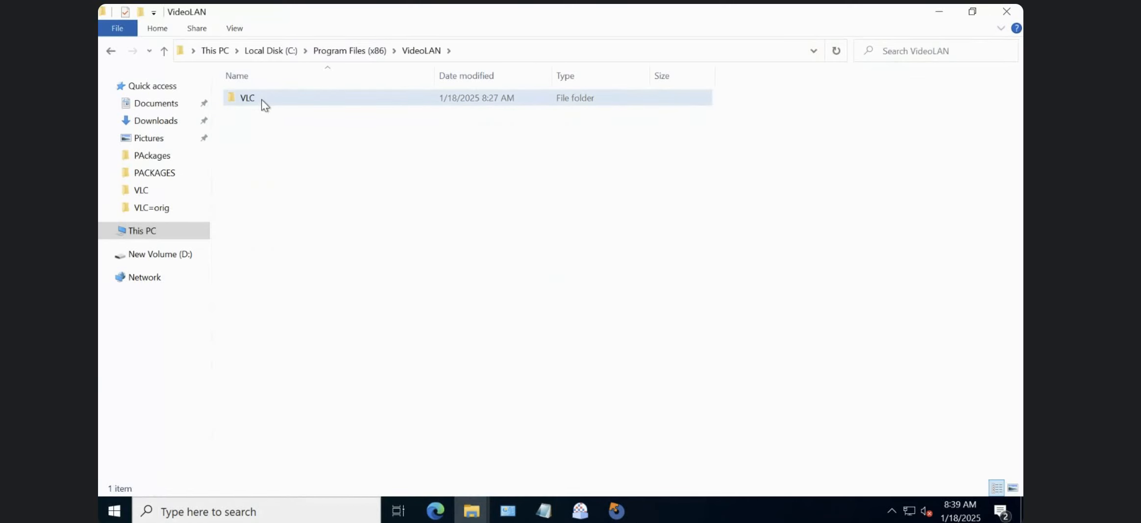
double_click(262, 100)
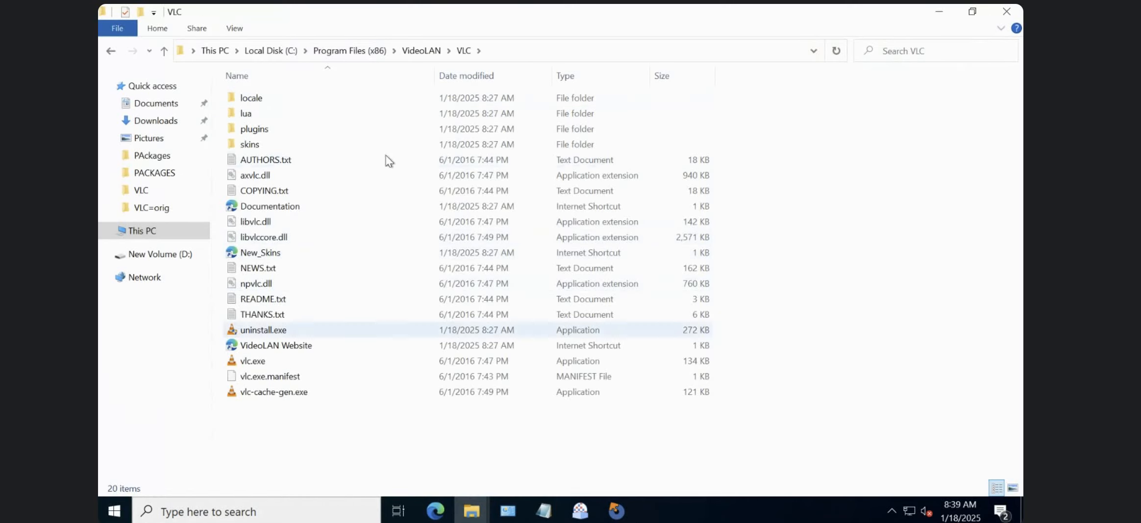
left_click(508, 510)
left_click(753, 34)
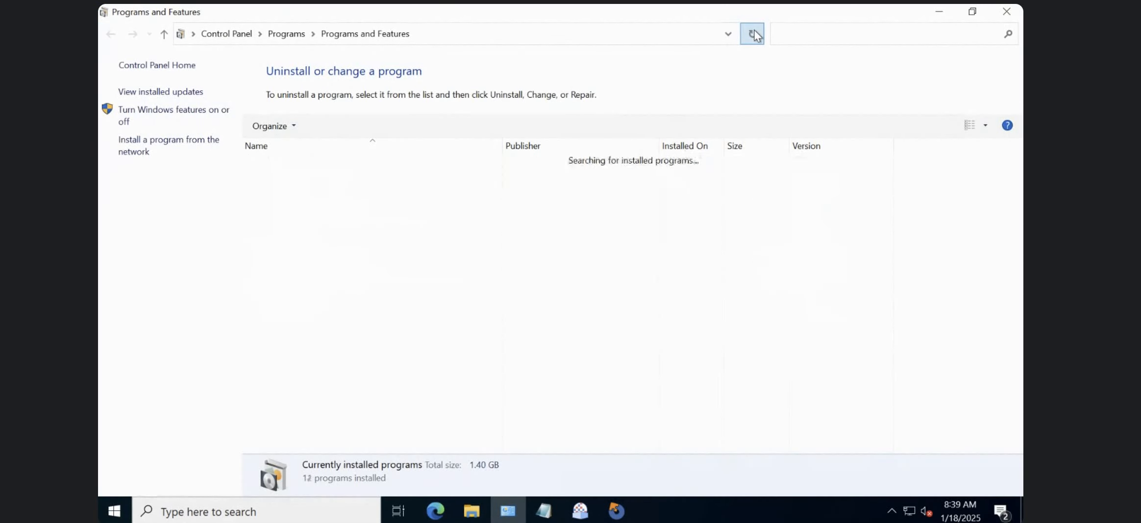
Uninstall VLC media player 2.2.4 with its uninstall wizard, keeping preferences and cache, and put the Programs and Features window away.
left_click(323, 299)
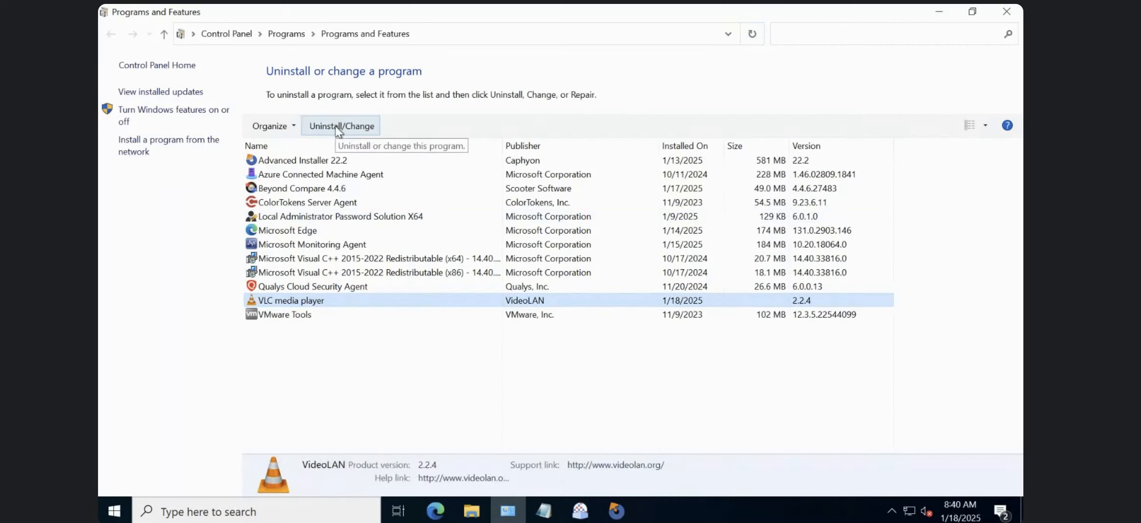
left_click(337, 127)
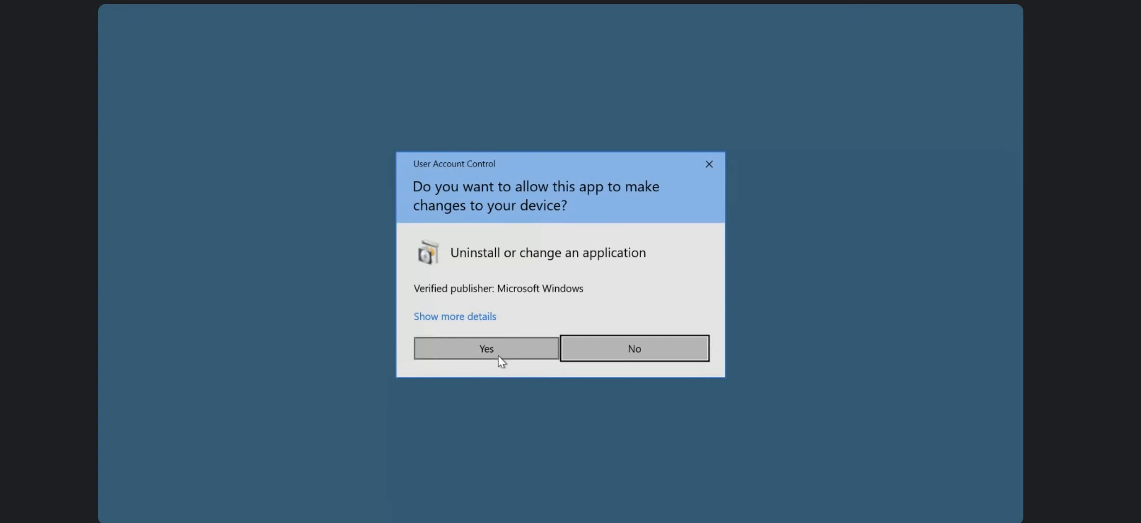
left_click(498, 356)
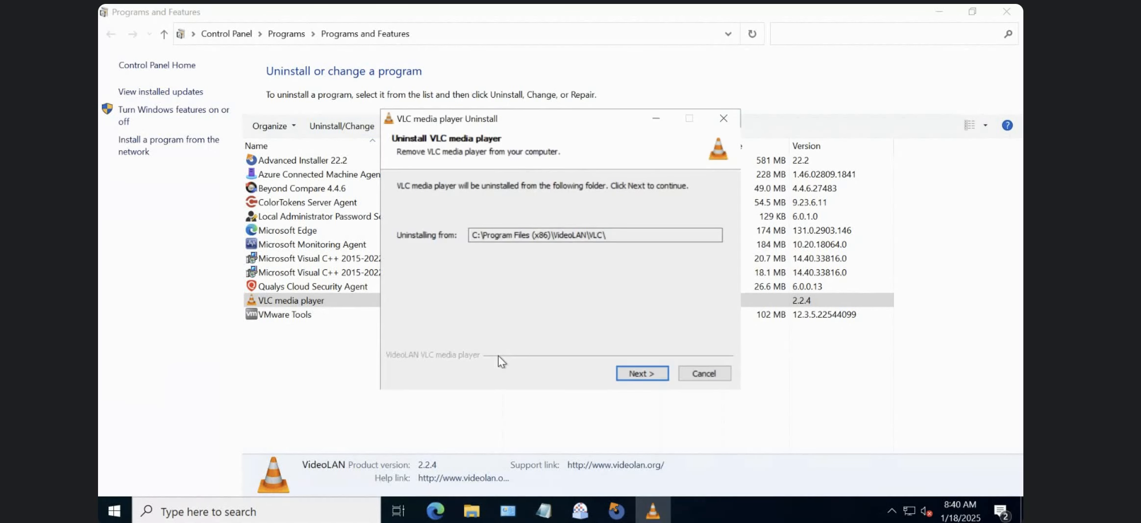
left_click(649, 374)
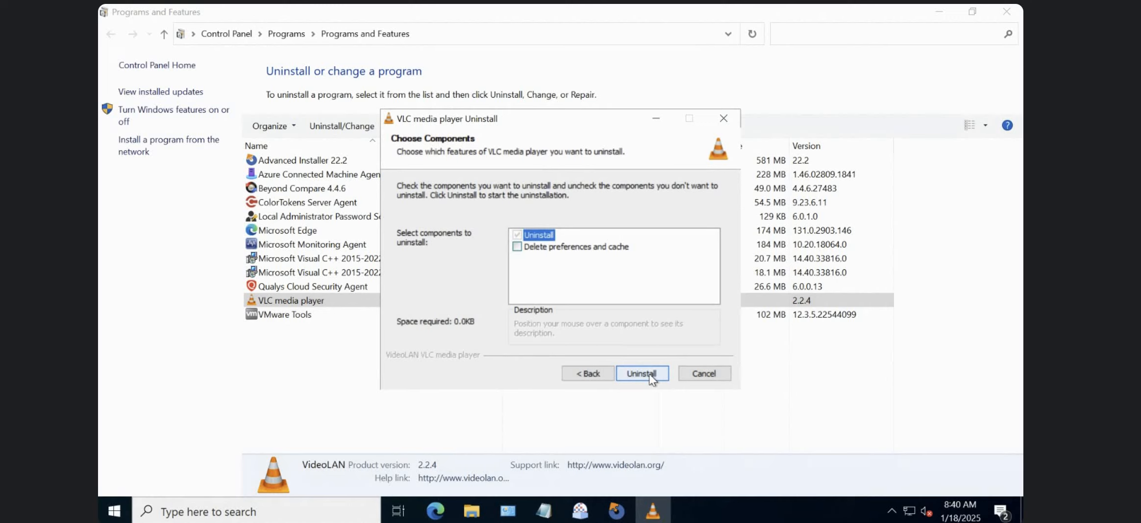
left_click(641, 374)
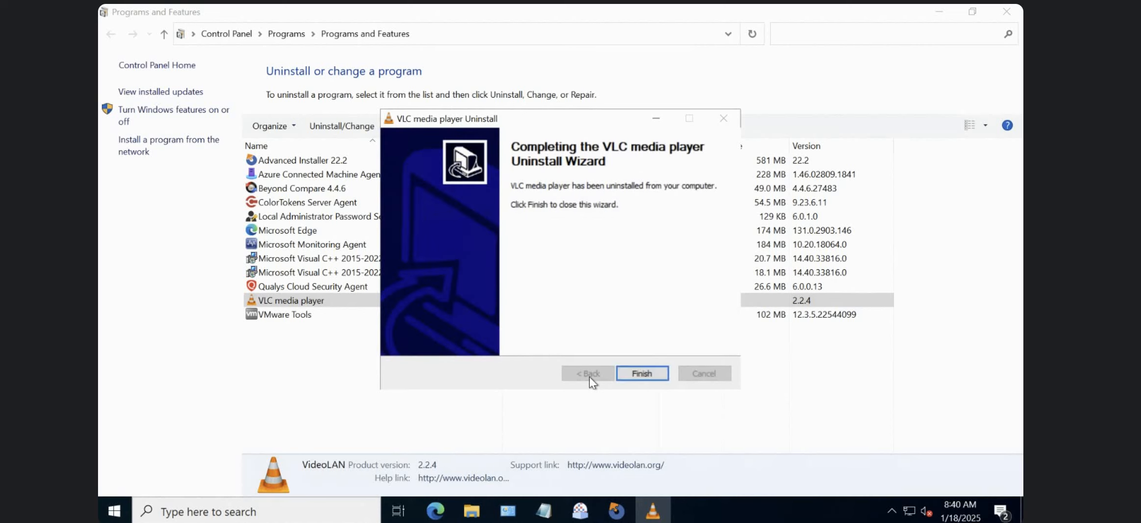
left_click(637, 374)
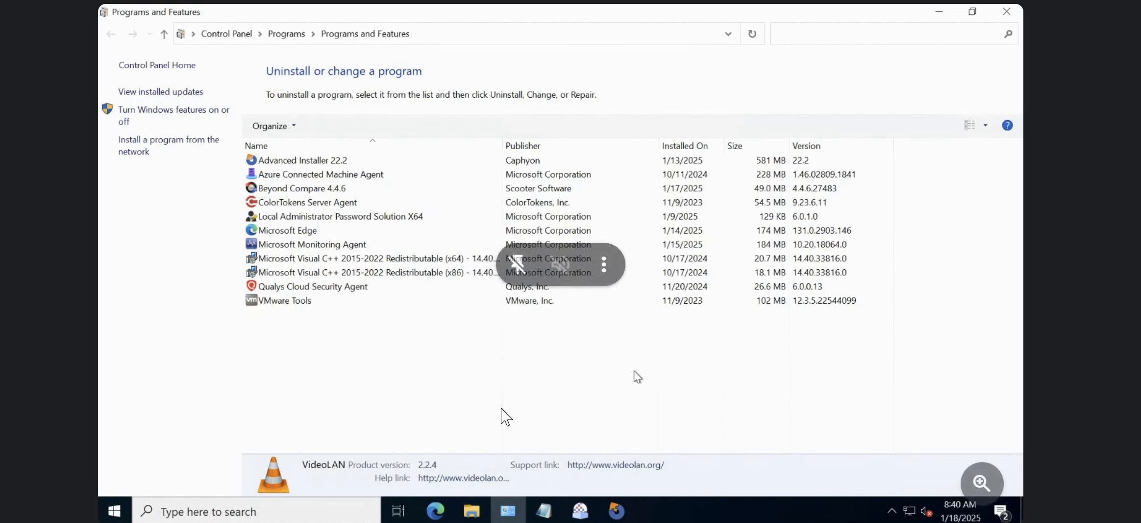
left_click(929, 10)
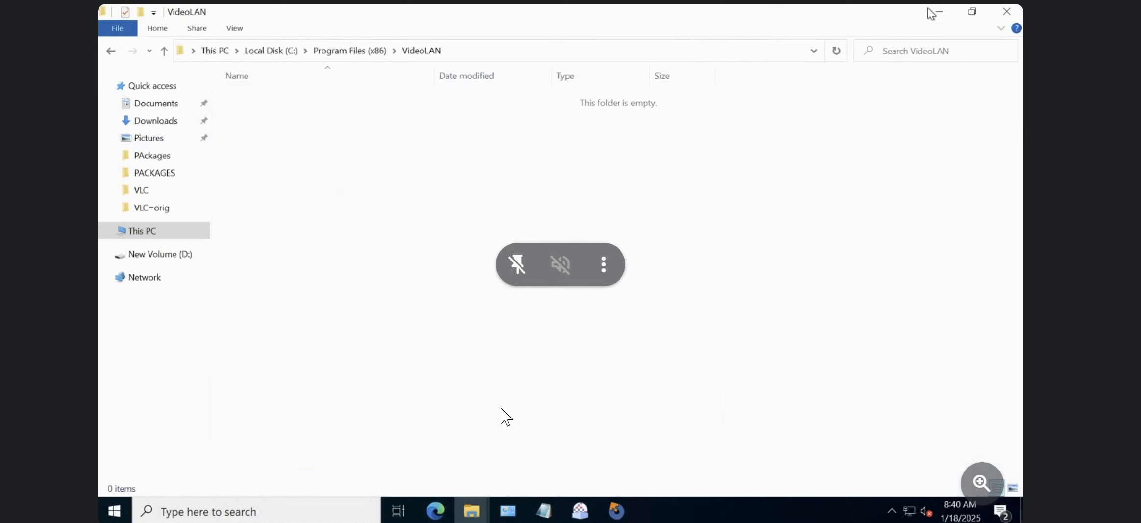
Copy VLC.msi from D:\TR\PACKAGES\FINAL PKG\VLC-SetupFiles into the D:\TR folder.
left_click(172, 257)
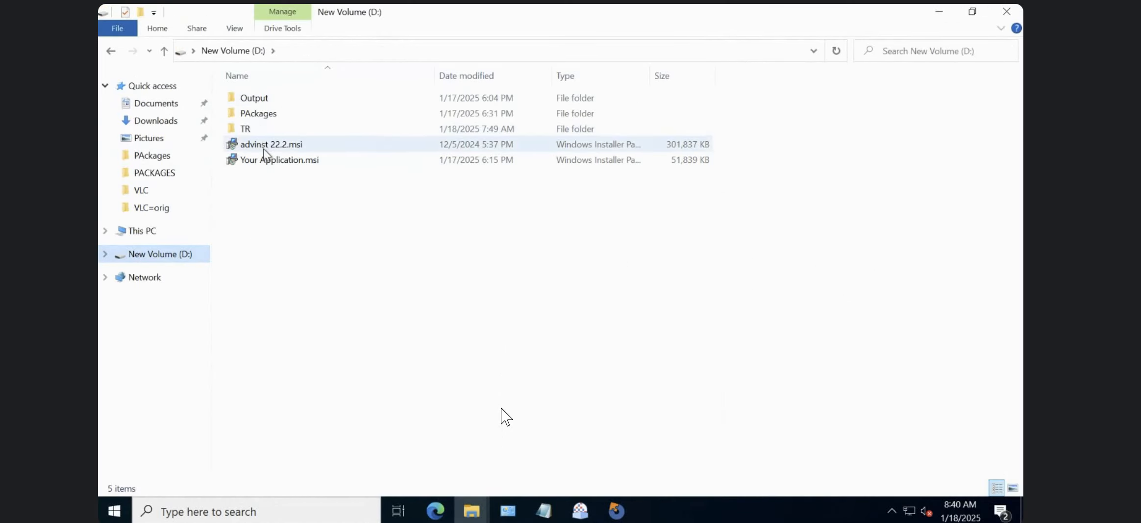
double_click(258, 128)
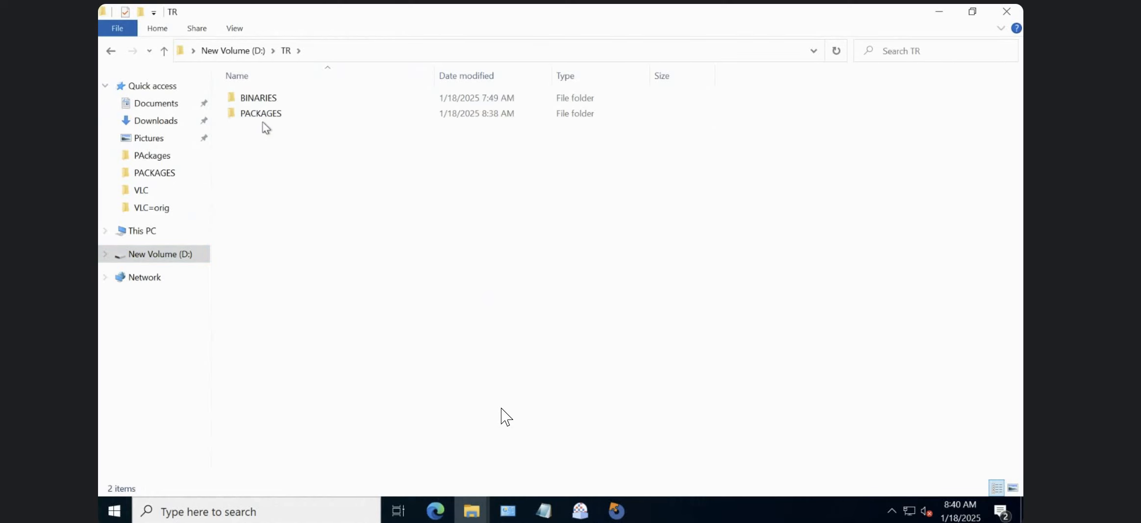
double_click(265, 118)
double_click(267, 117)
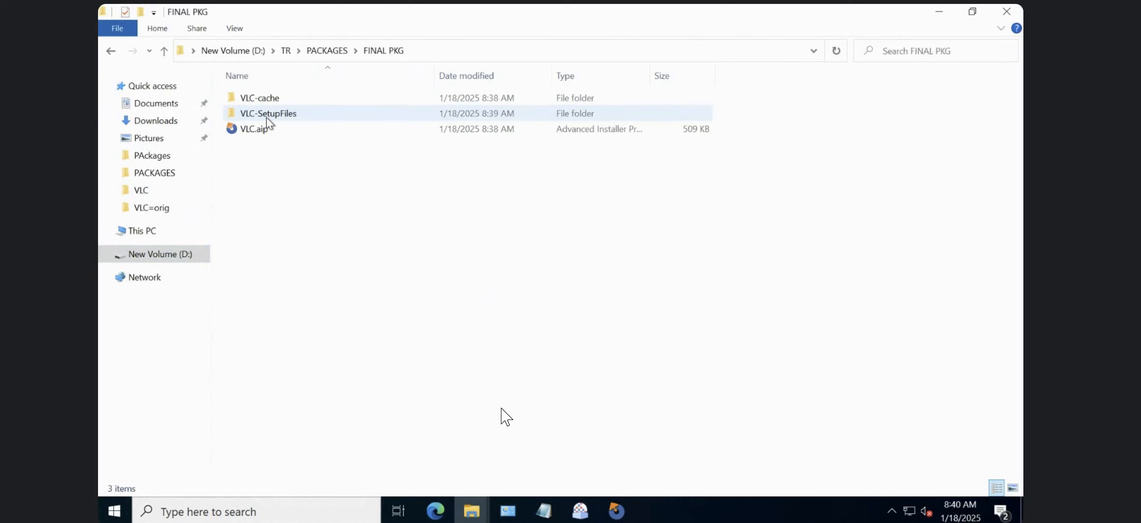
double_click(268, 117)
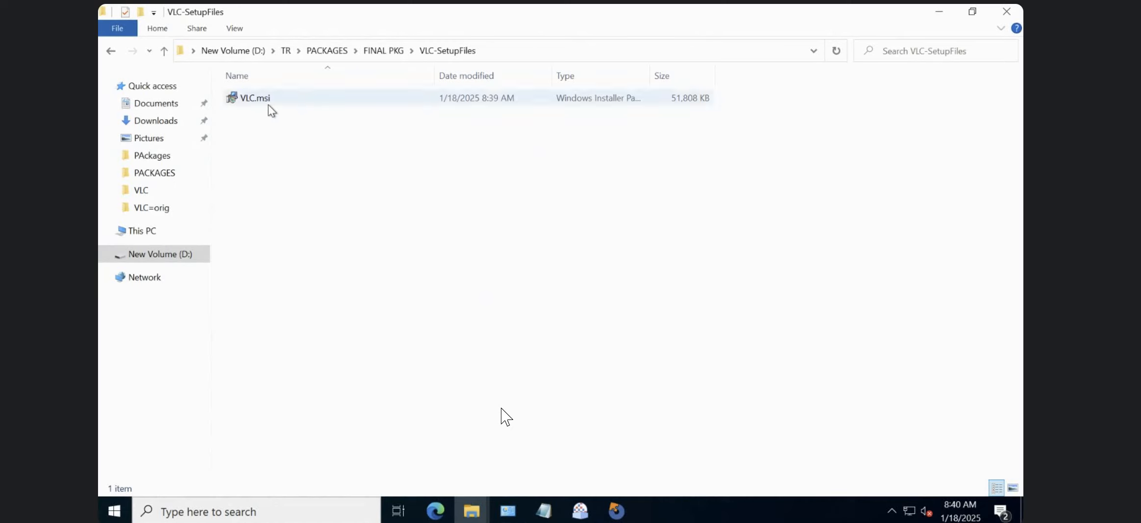
left_click(268, 103)
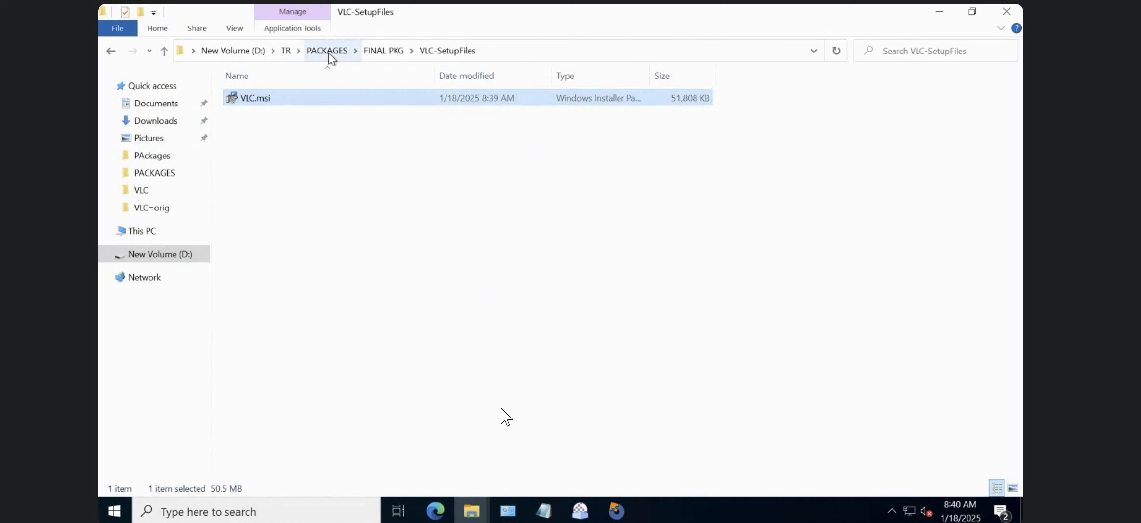
left_click(287, 52)
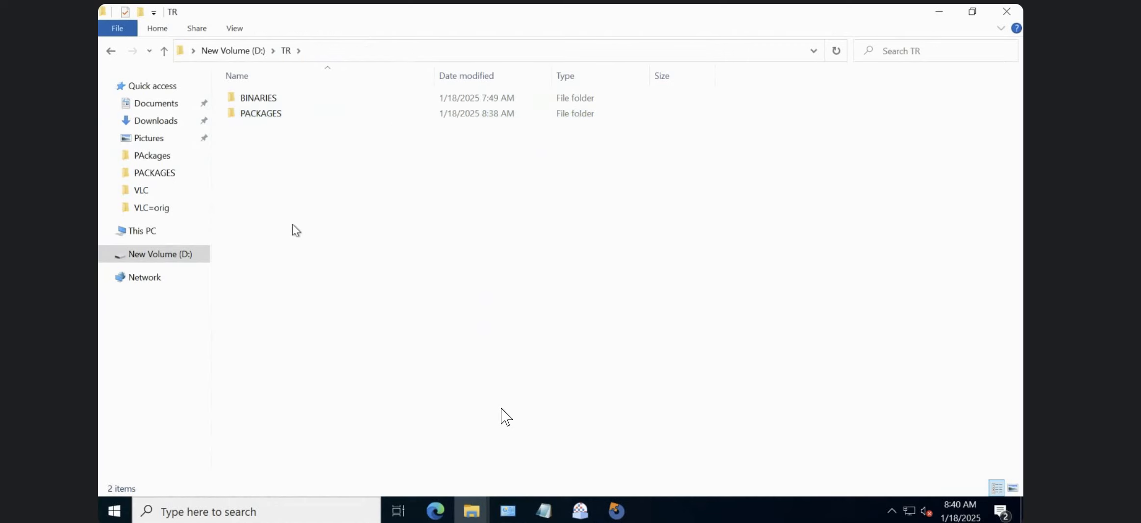
key("ctrl+v")
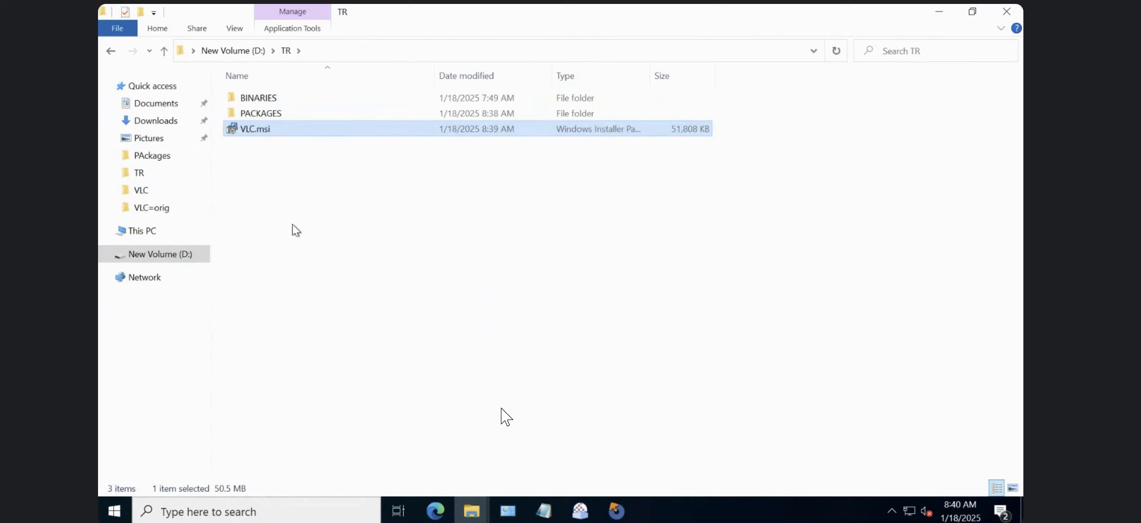
Run the copied VLC.msi and install it to C:\Program Files (x86)\VideoLAN\VLC\, allowing it to make changes to the device.
double_click(251, 130)
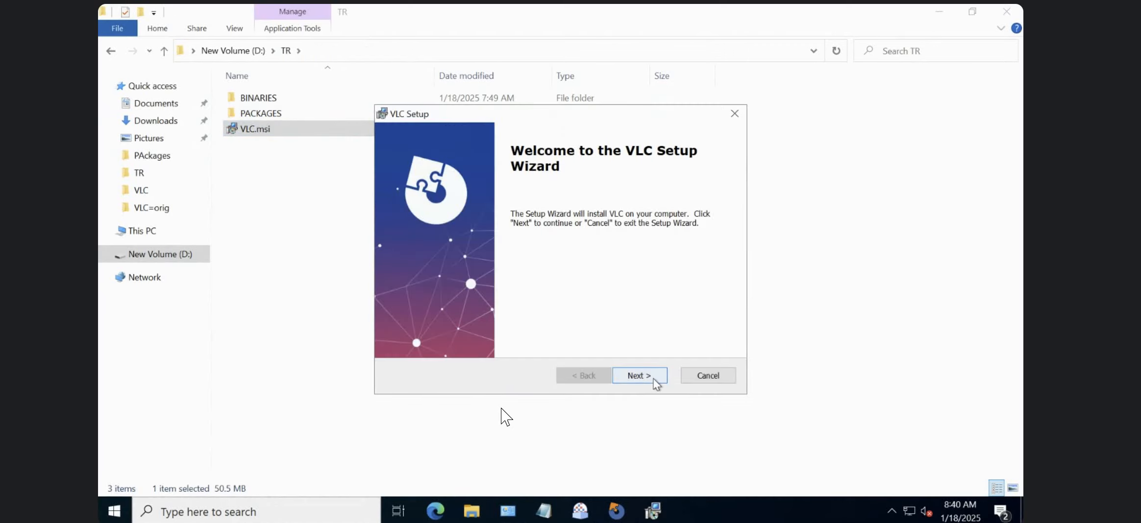
left_click(654, 379)
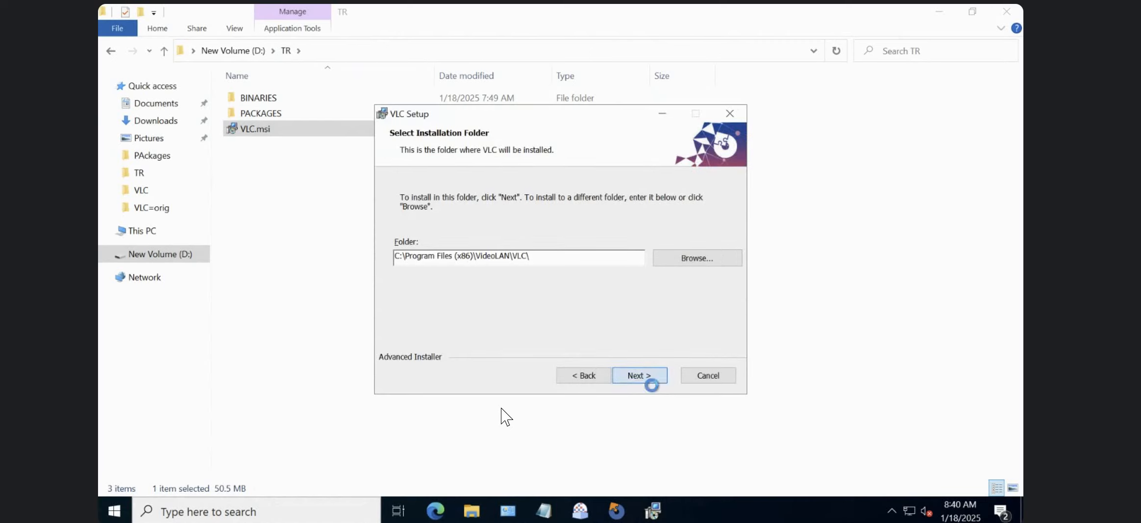
left_click(640, 375)
left_click(644, 378)
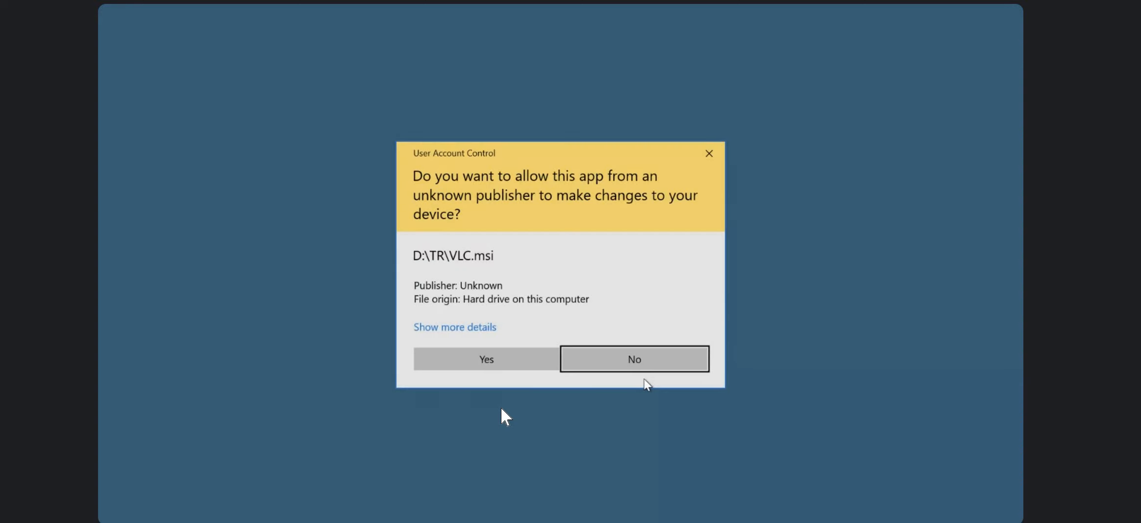
left_click(512, 359)
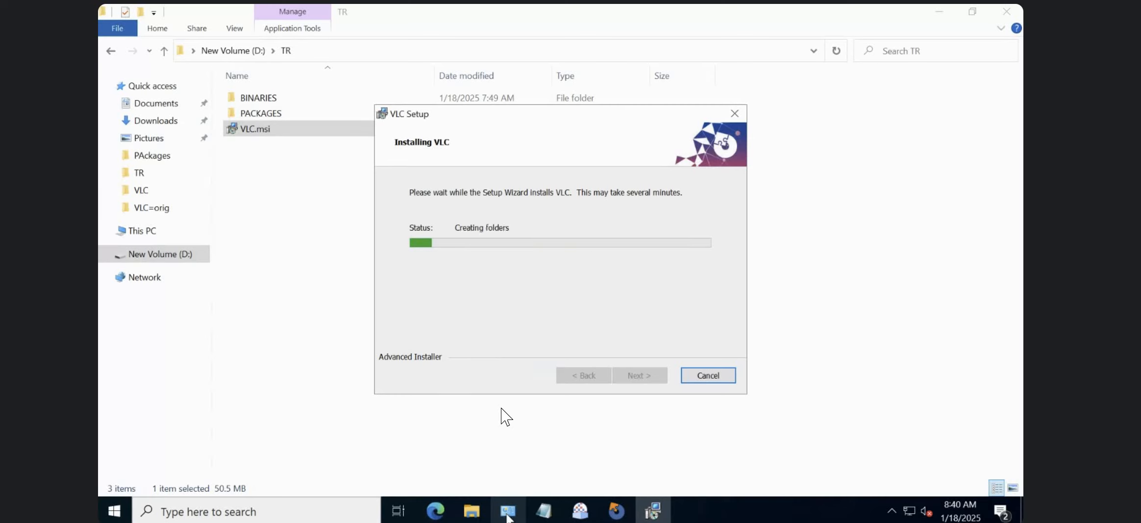
Switch to the Beyond Compare 4.4.6 folder window and go to the c:\ drive in it.
mouse_move(508, 515)
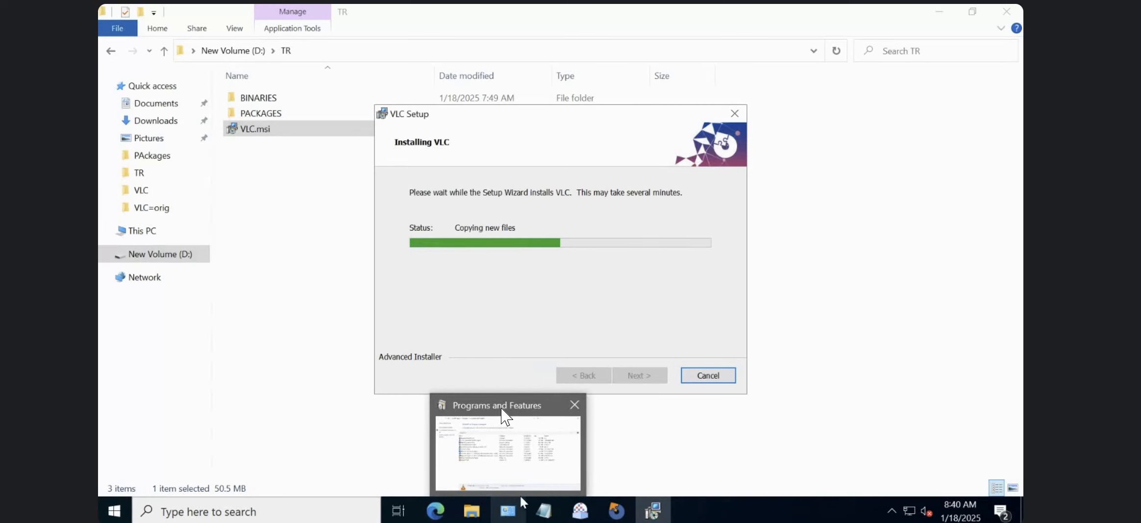
mouse_move(473, 510)
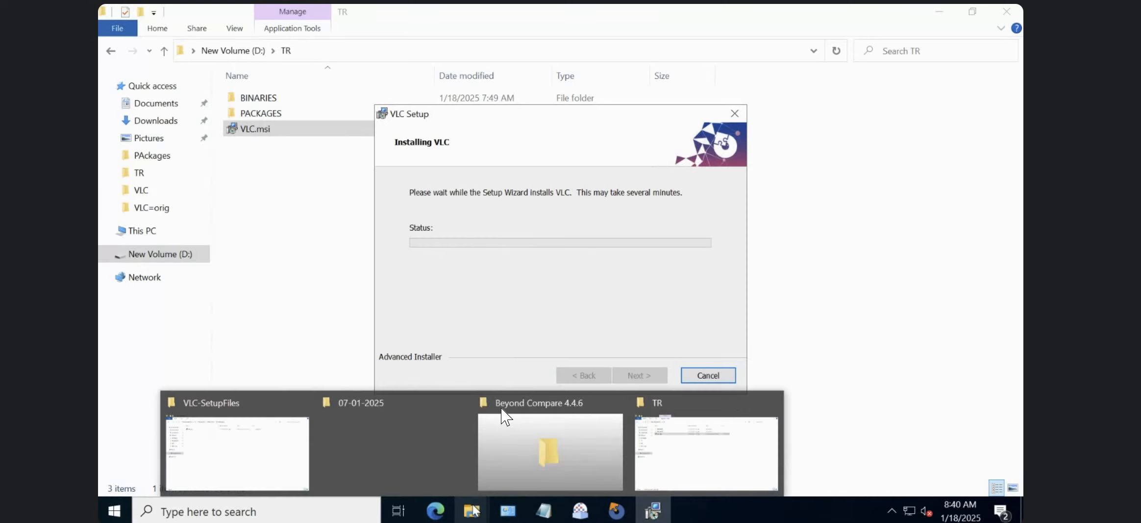
left_click(243, 435)
mouse_move(473, 513)
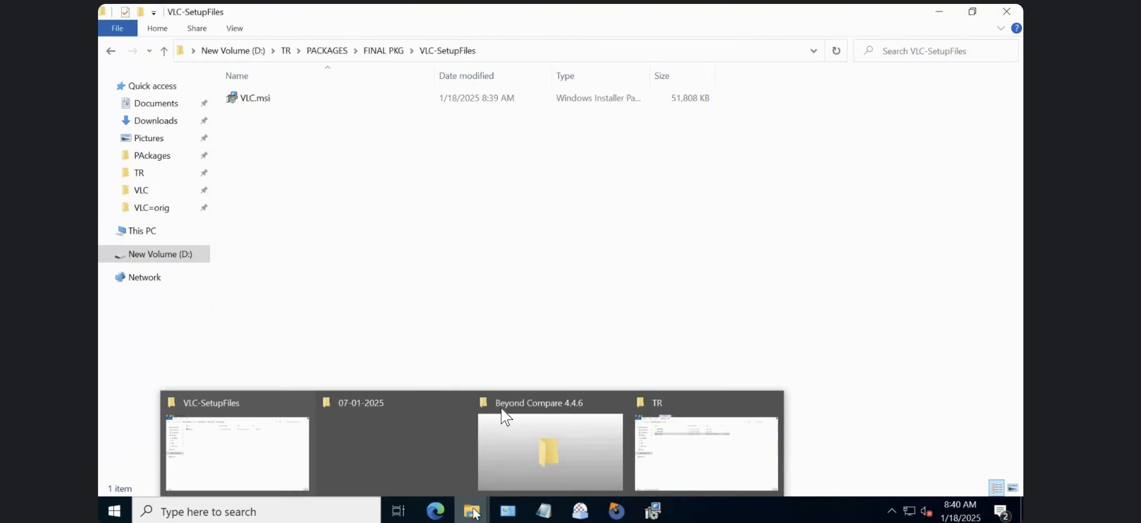
left_click(509, 456)
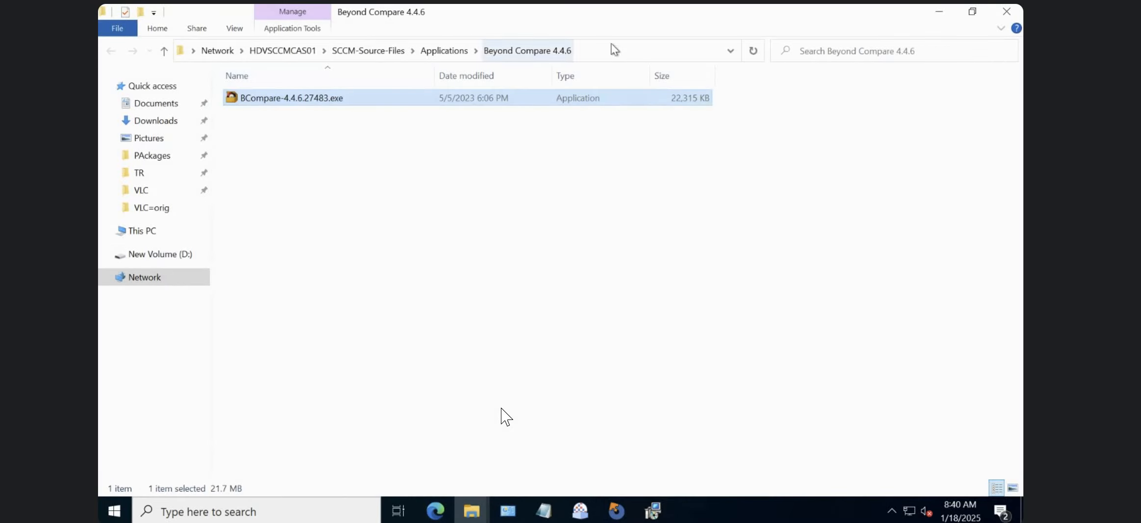
left_click(620, 60)
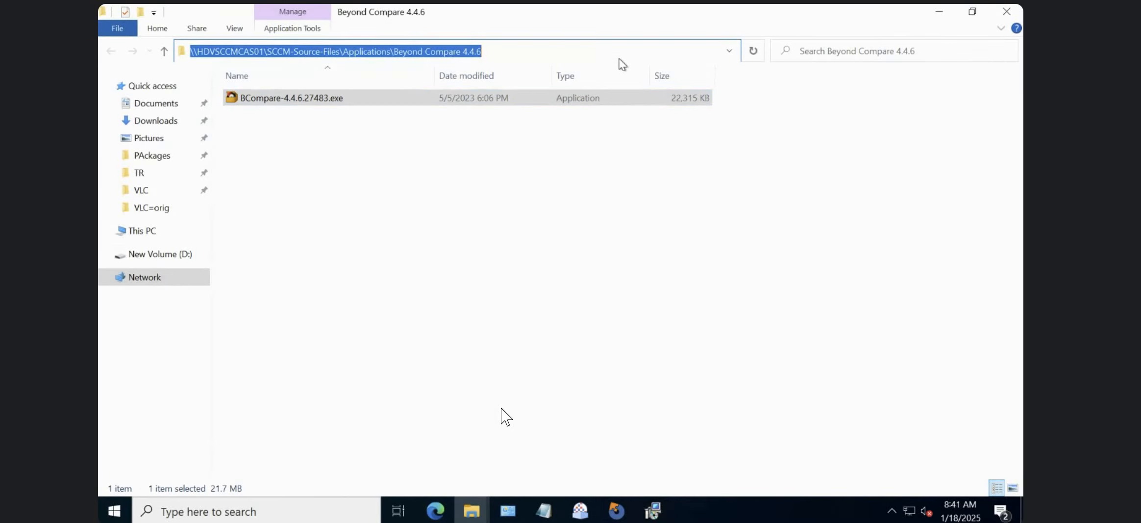
key("BackSpace")
type("c:\\")
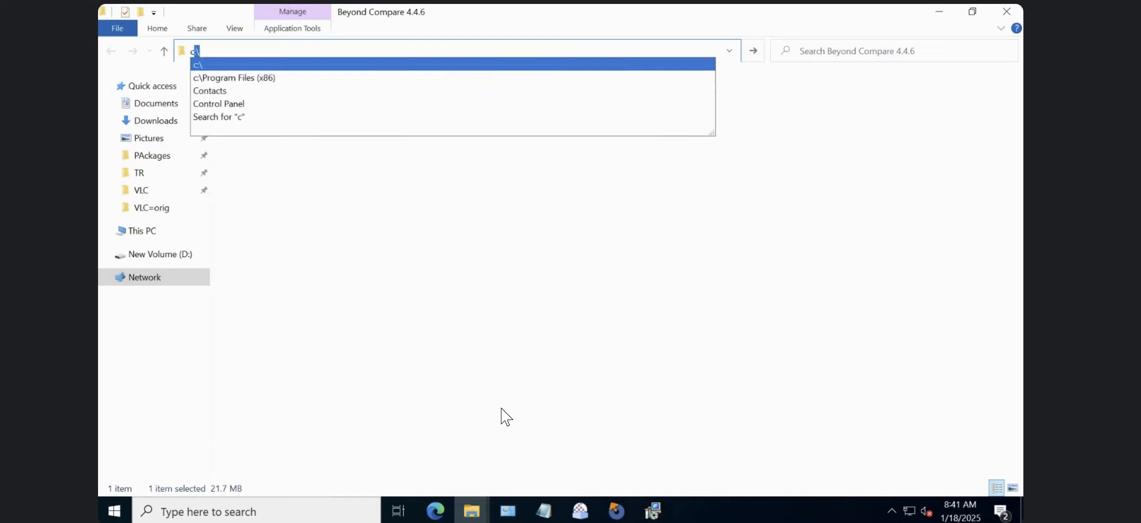
key("Return")
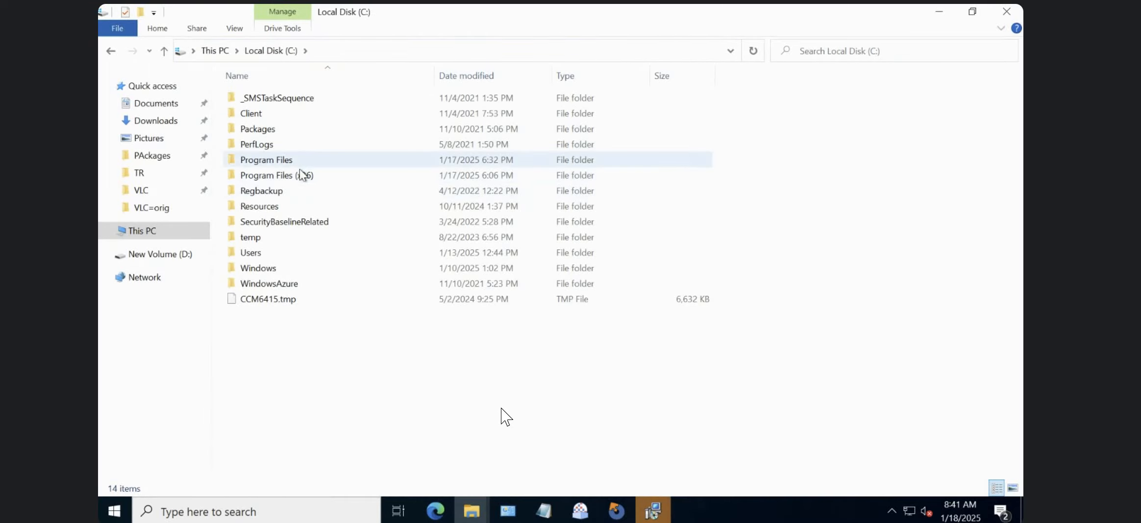
Open Program Files (x86)\VideoLAN\VLC to view the files installed by the MSI, and finish the VLC Setup wizard.
left_click(300, 170)
double_click(299, 171)
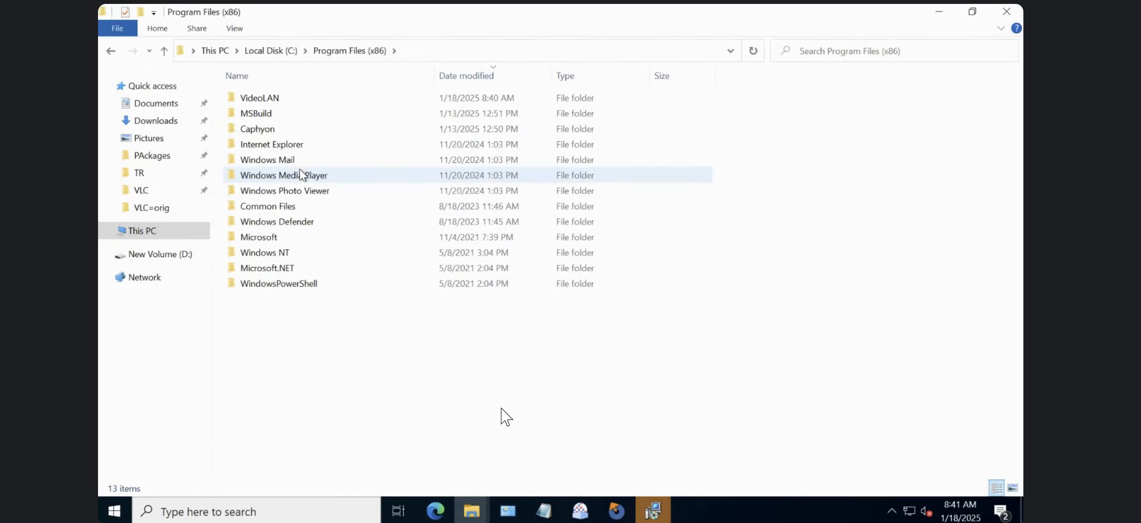
double_click(275, 98)
double_click(276, 100)
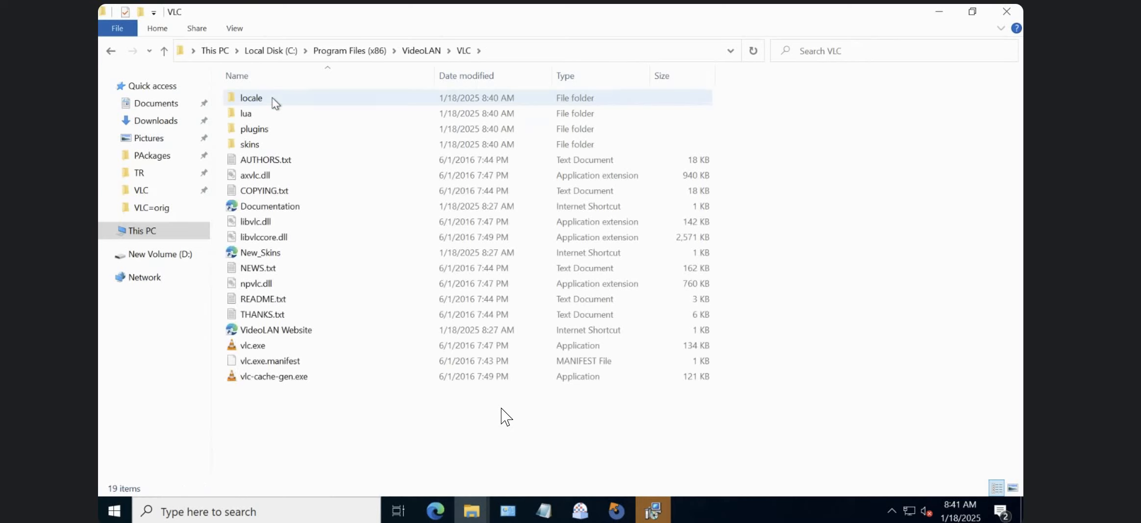
left_click(653, 510)
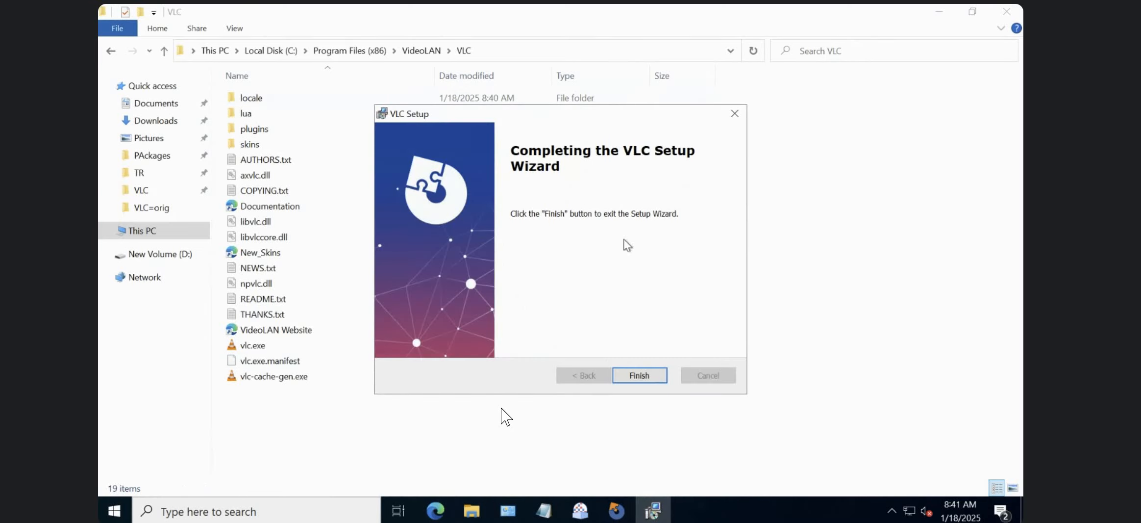
left_click(646, 370)
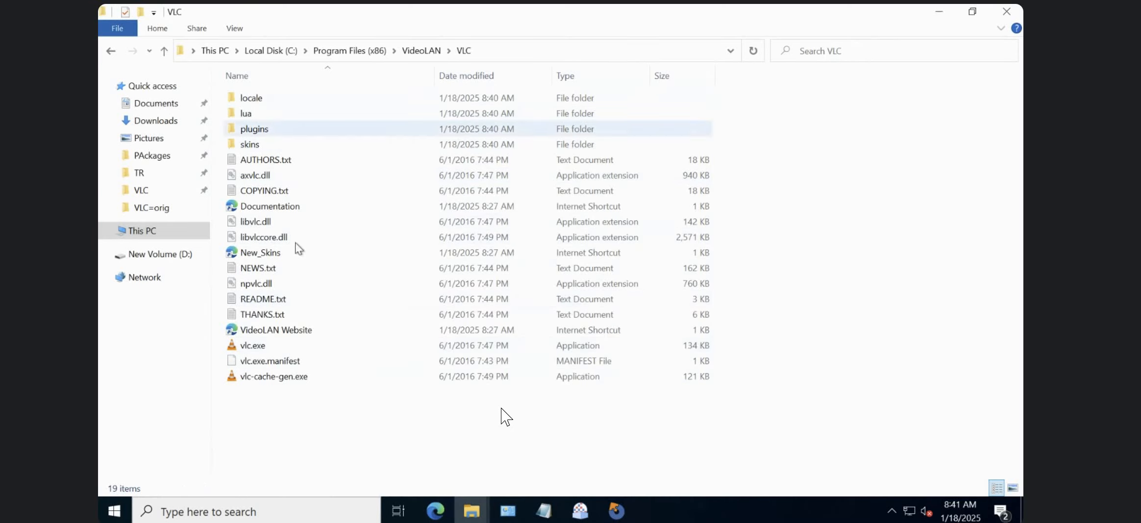
Open the properties of the VLC folder in C:\Program Files (x86)\VideoLAN and check its size and its file and folder counts.
left_click(419, 51)
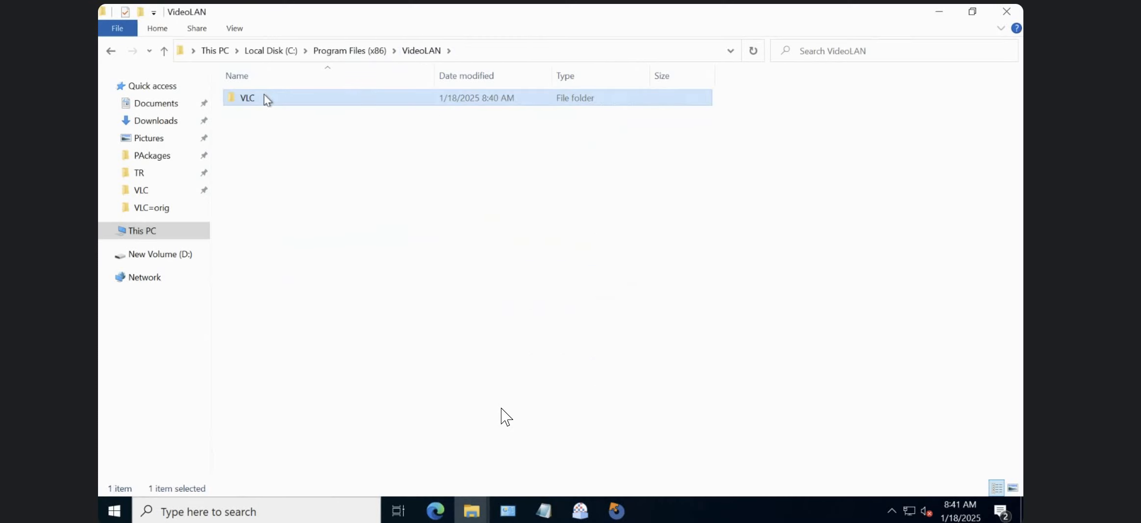
right_click(264, 96)
left_click(314, 402)
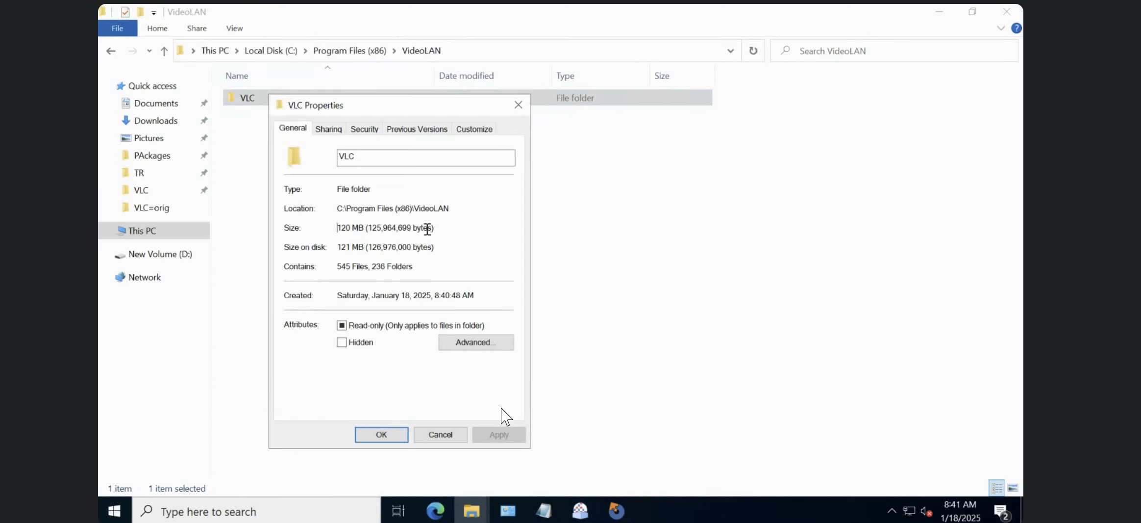
left_click_drag(427, 228, 427, 228)
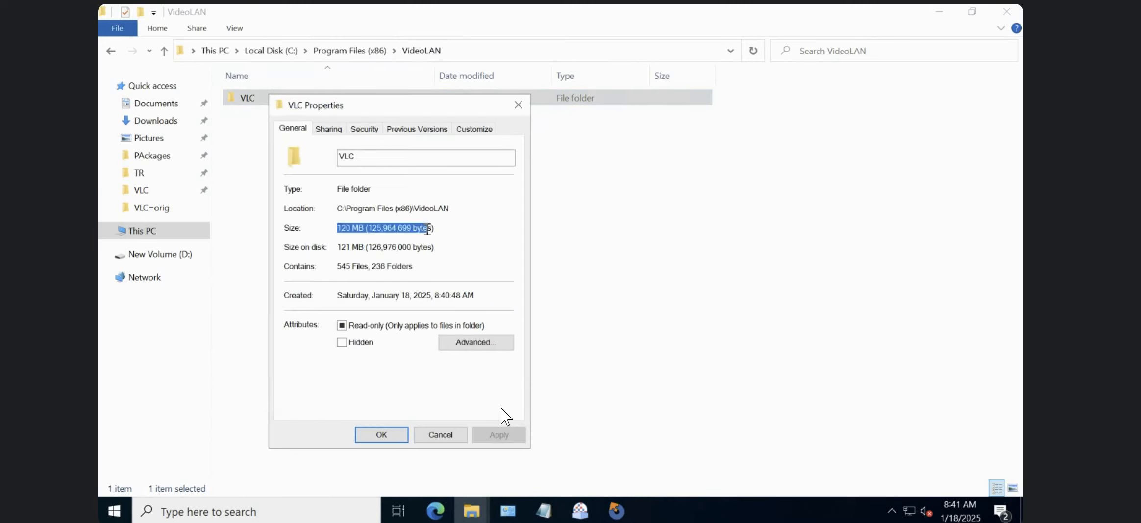
left_click(339, 265)
left_click(415, 266, "shift")
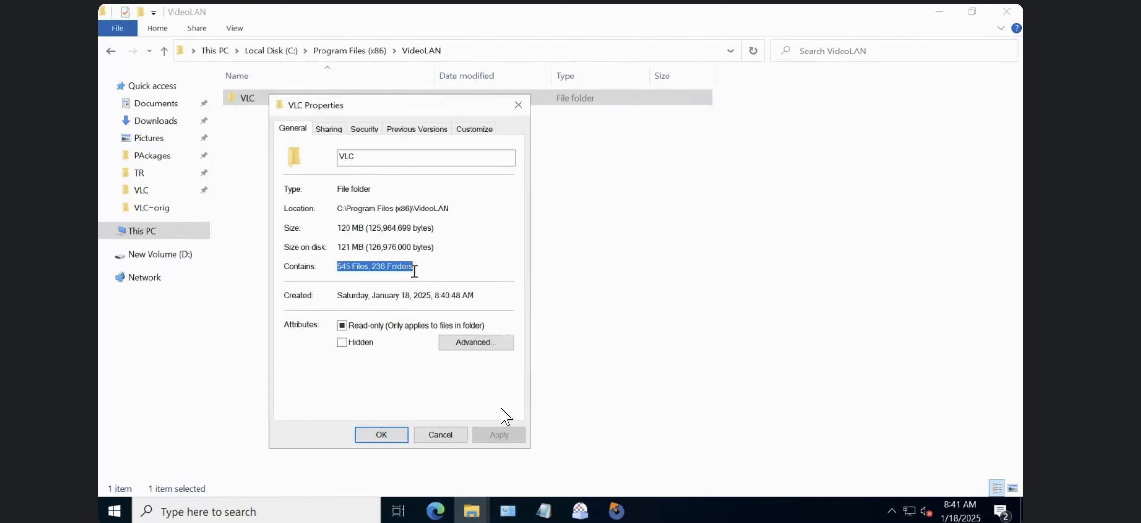
left_click(441, 435)
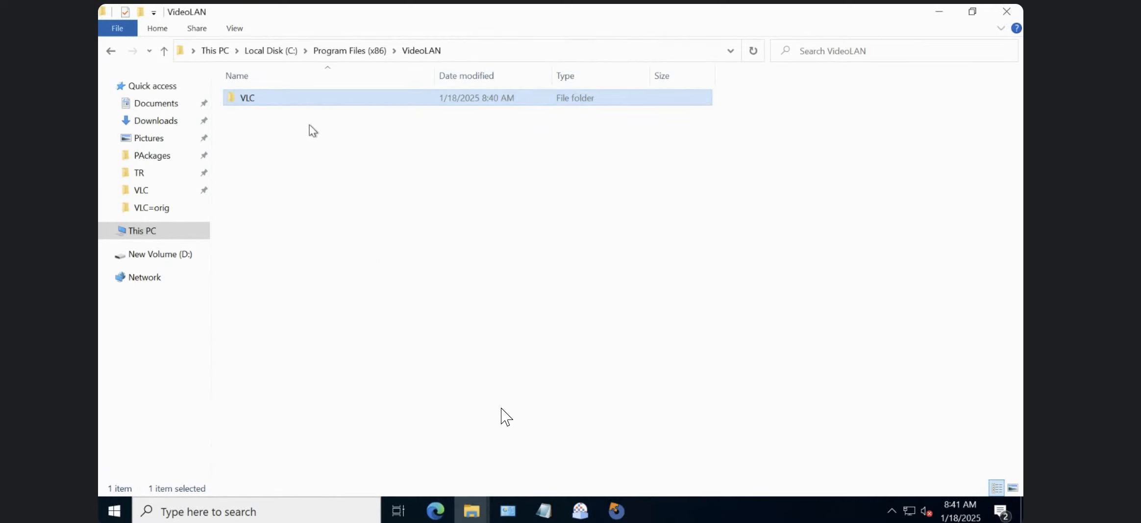
Go up to Program Files (x86) and open the VideoLAN folder there.
left_click(349, 50)
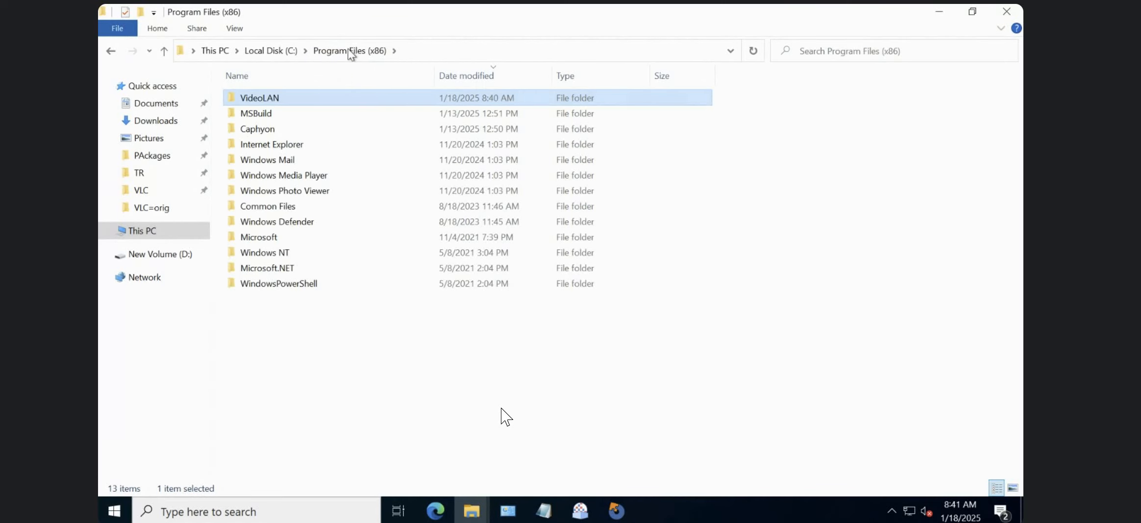
right_click(300, 99)
left_click(586, 436)
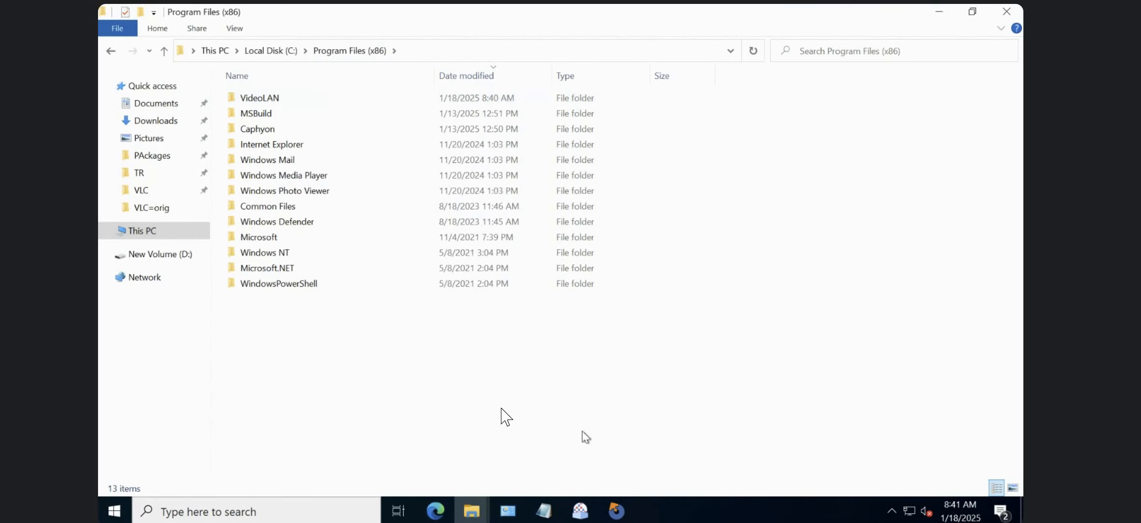
left_click(267, 96)
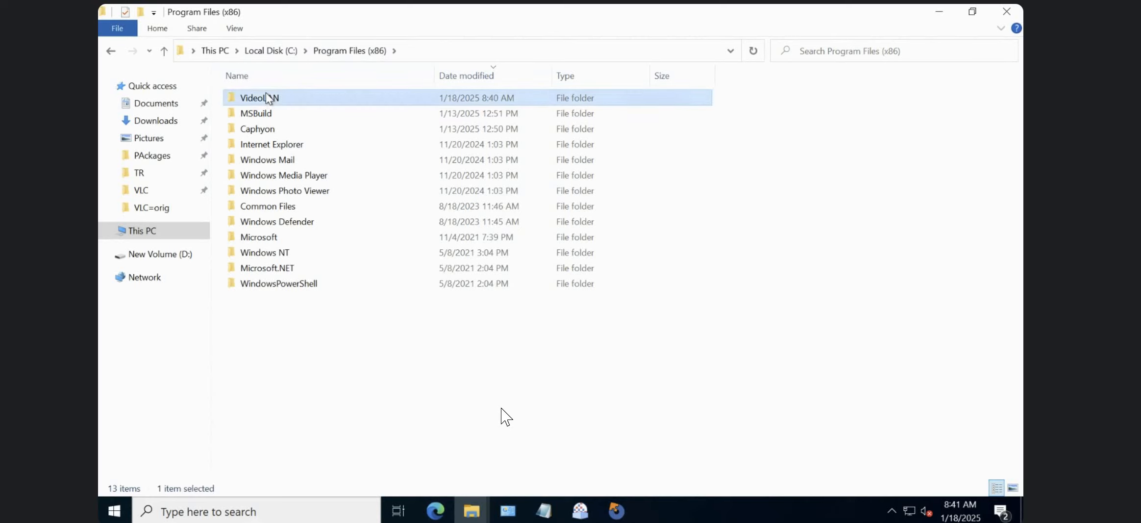
double_click(292, 100)
Test-launch VLC media player from its desktop shortcut, close it, and check the installed programs list for VLC.
key("super+d")
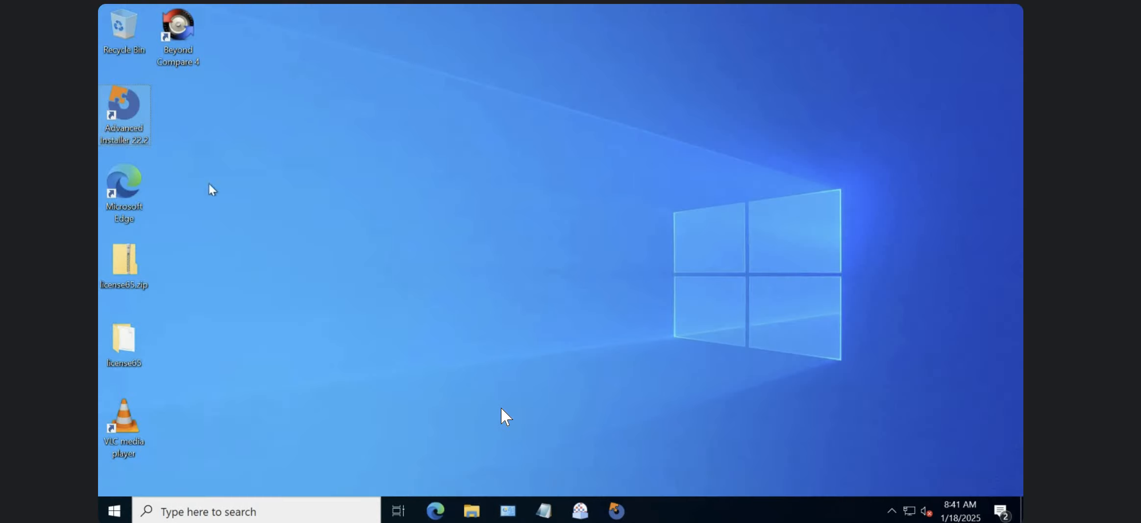
double_click(128, 434)
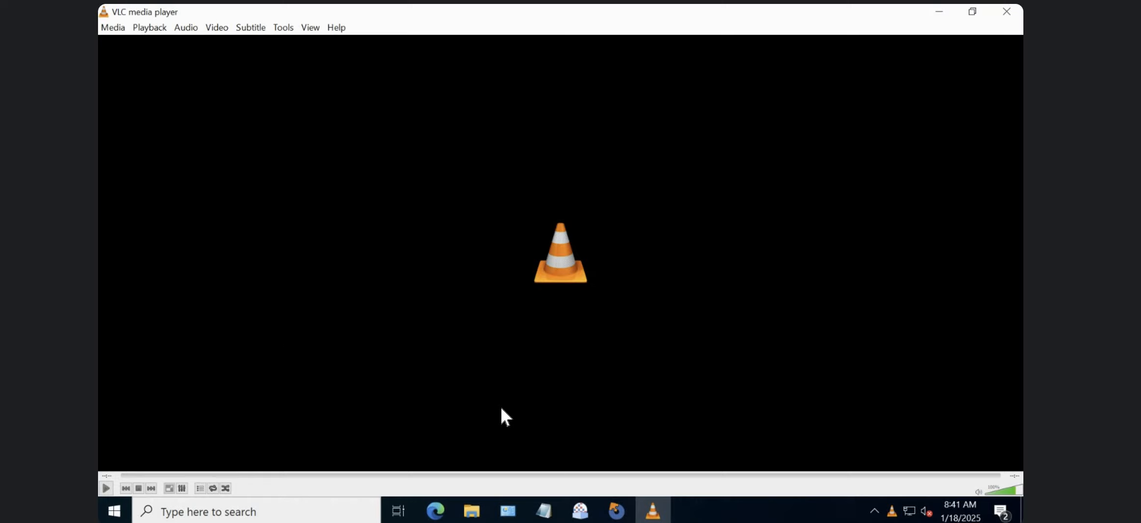
left_click(1007, 11)
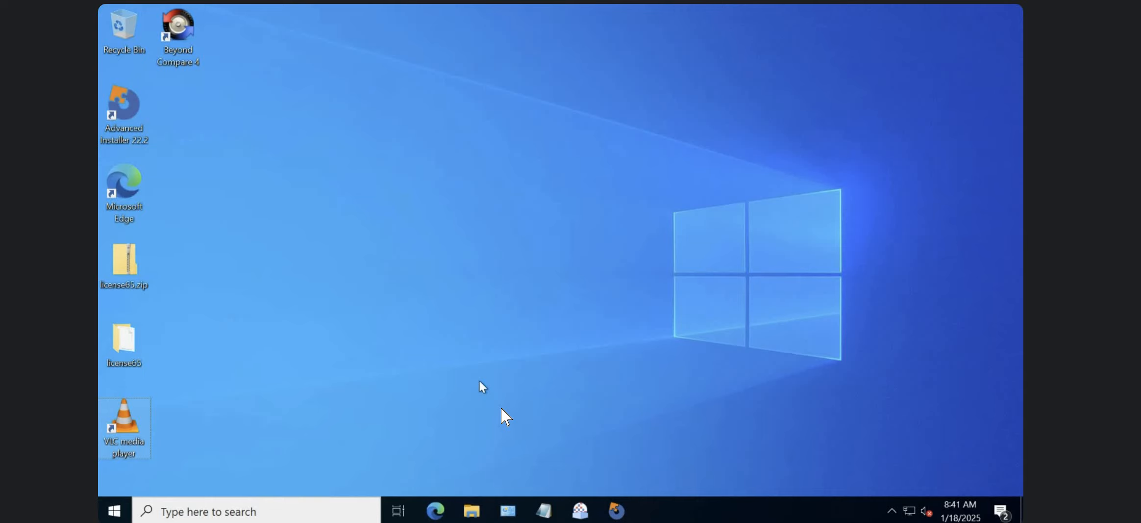
left_click(508, 510)
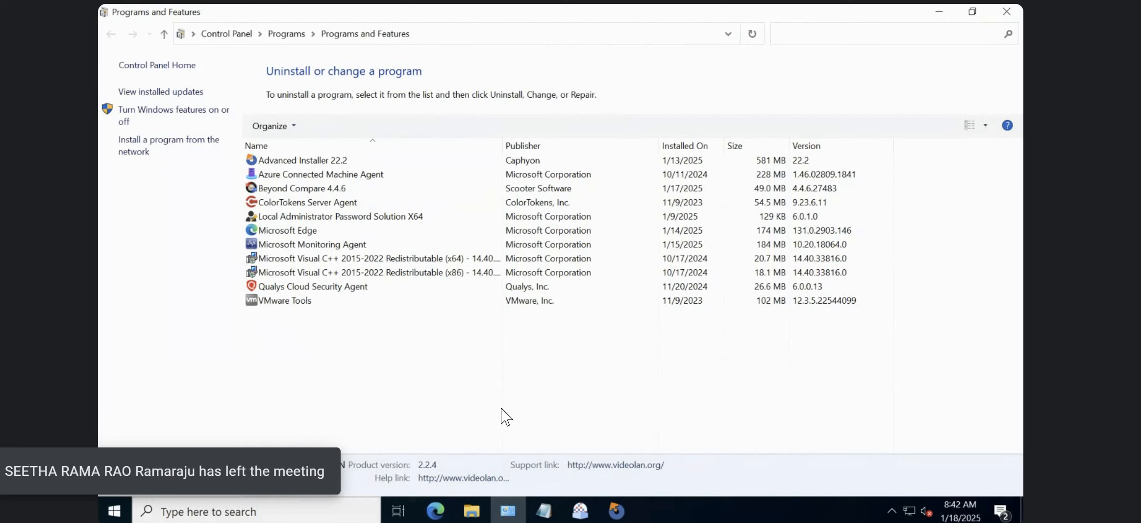
Relaunch VLC media player from the desktop and examine the Interface and Audio settings in its preferences.
key("super+d")
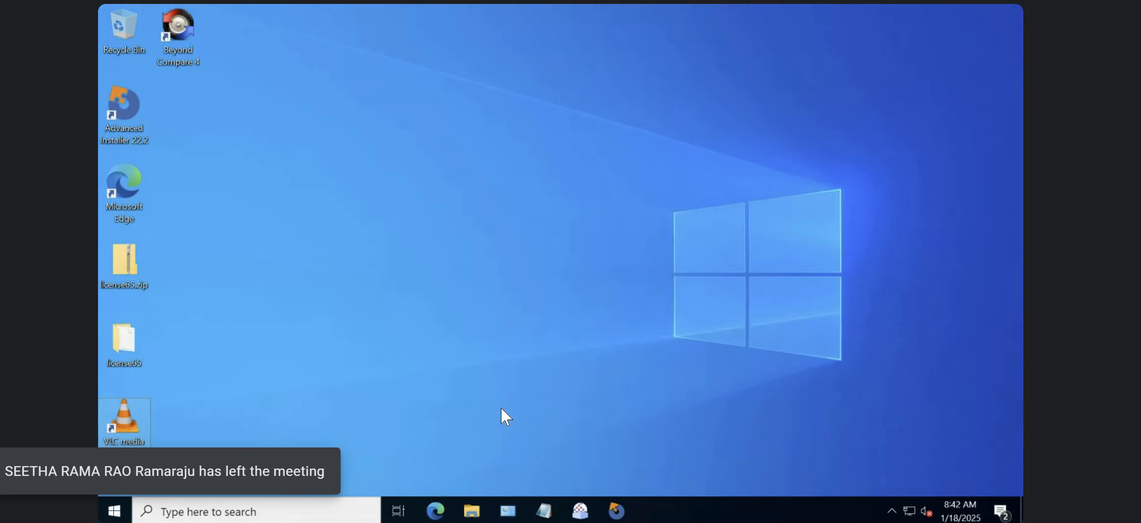
double_click(107, 441)
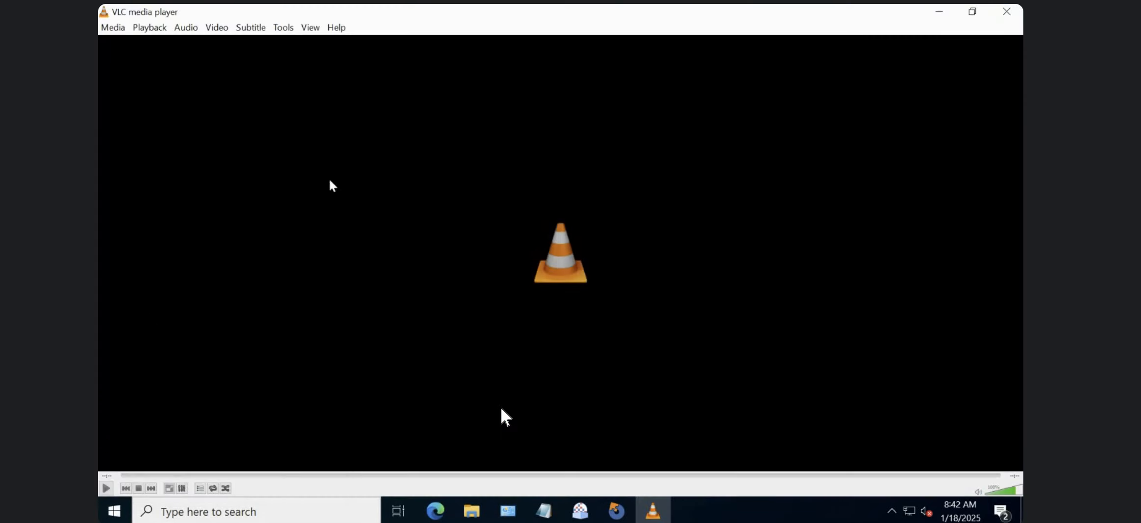
left_click(284, 28)
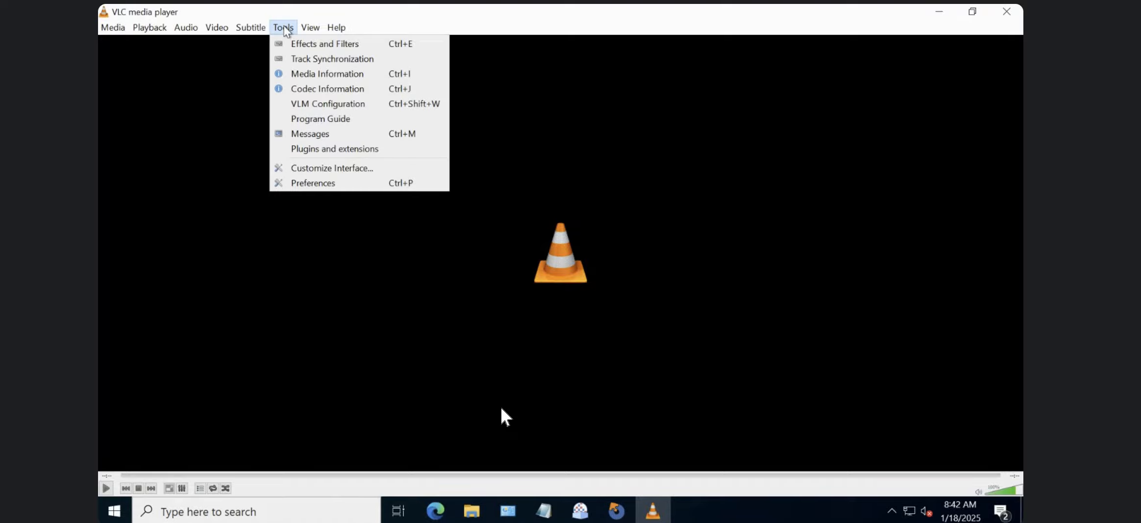
left_click(314, 182)
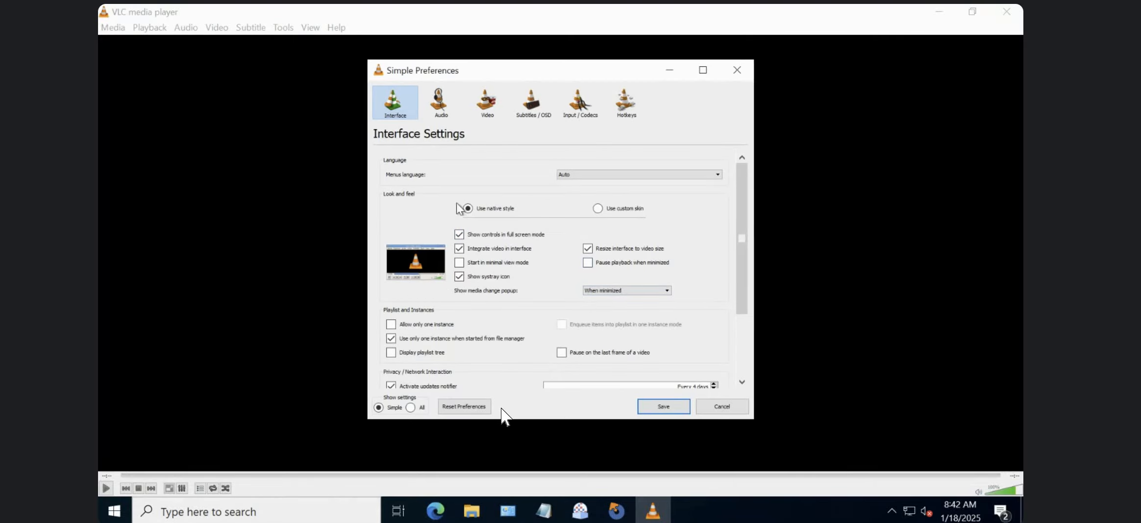
left_click(446, 111)
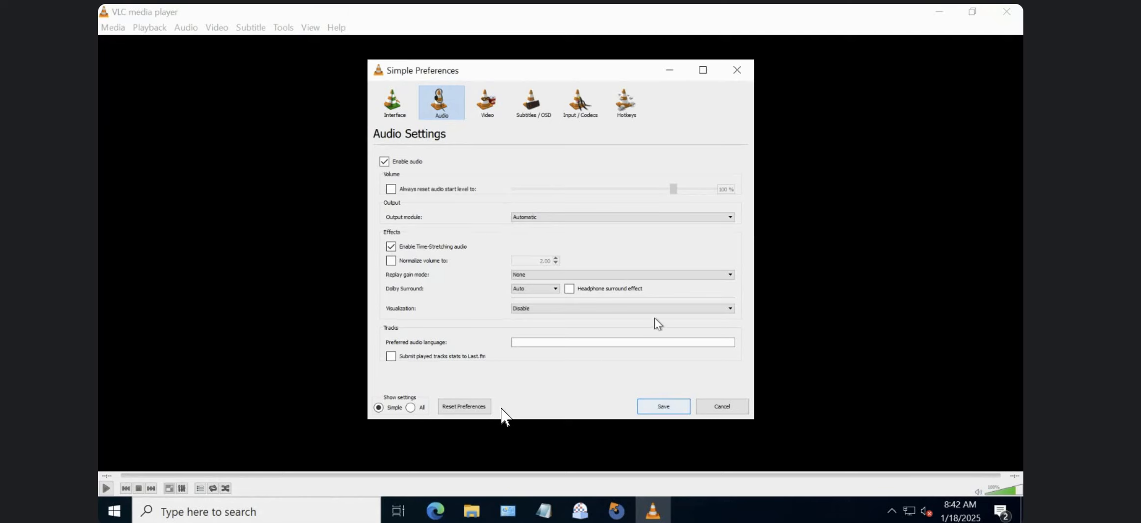
left_click(395, 104)
left_click(440, 104)
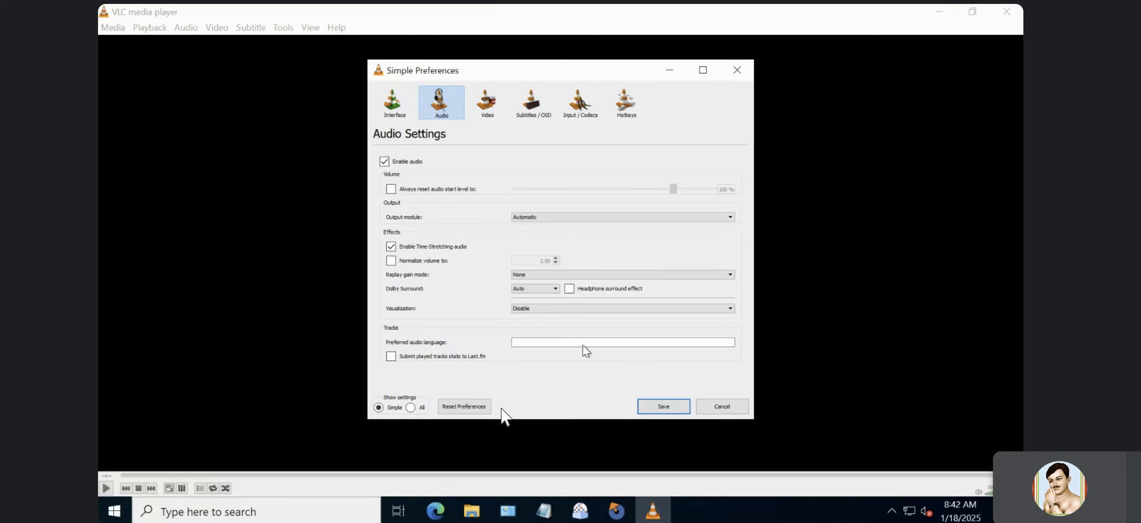
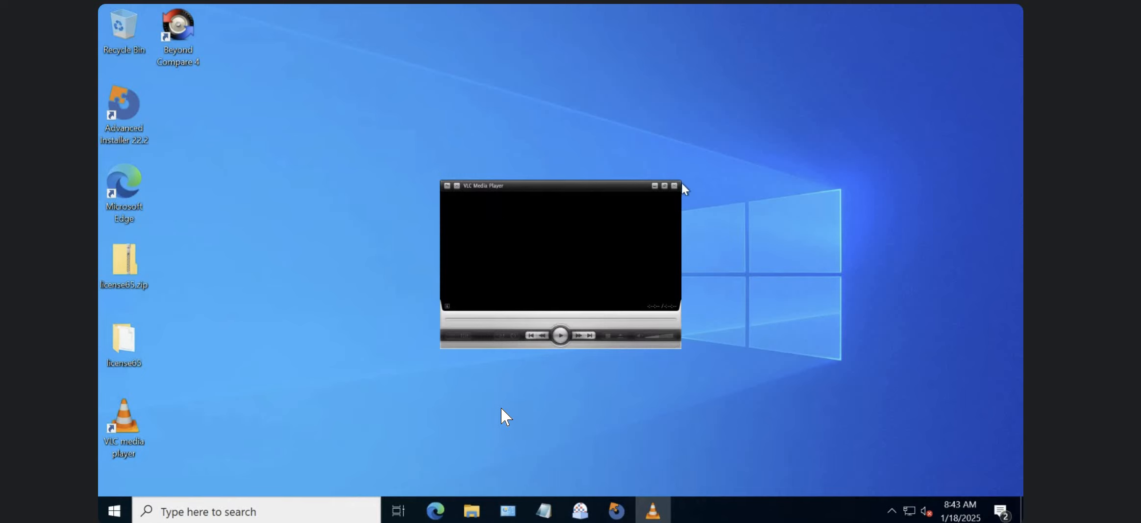
Close VLC media player and refresh the installed programs list in Programs and Features.
left_click(674, 186)
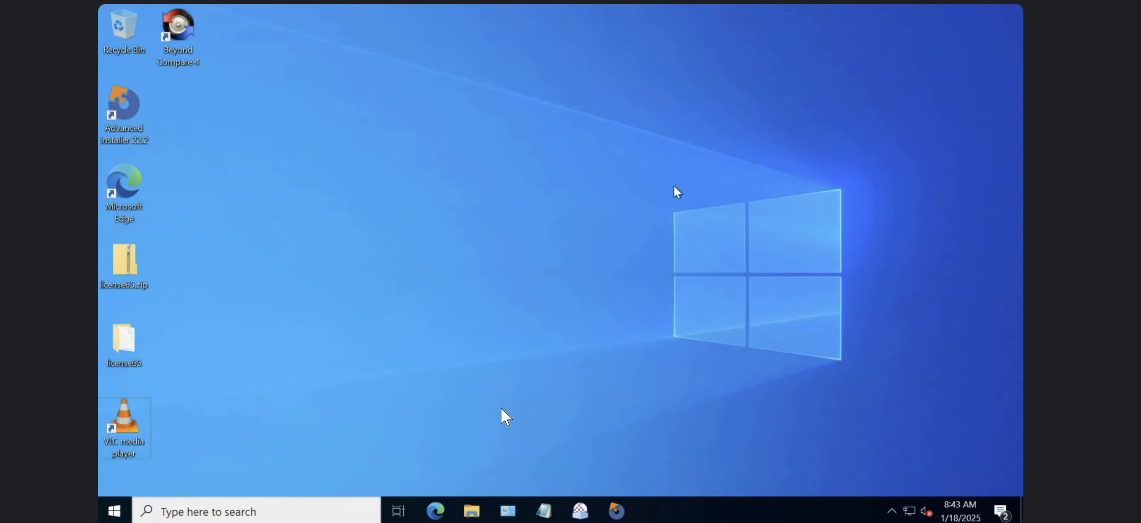
left_click(616, 505)
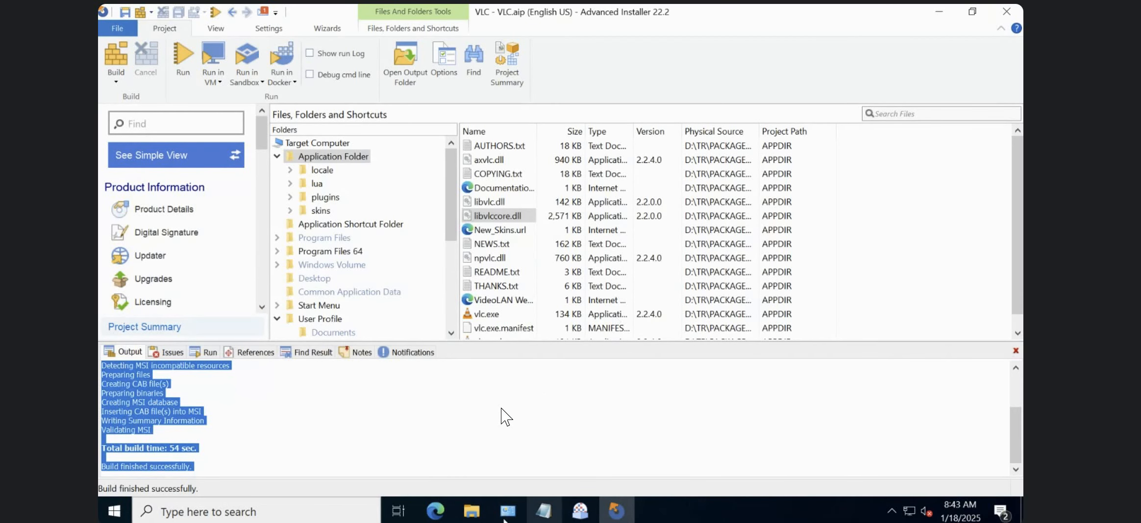
left_click(472, 510)
left_click(229, 459)
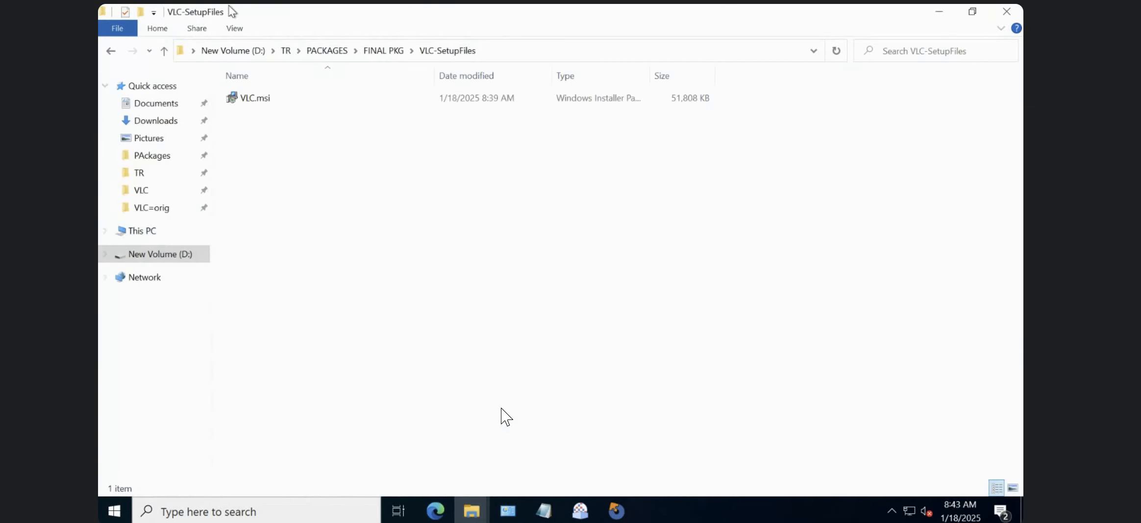
left_click(508, 510)
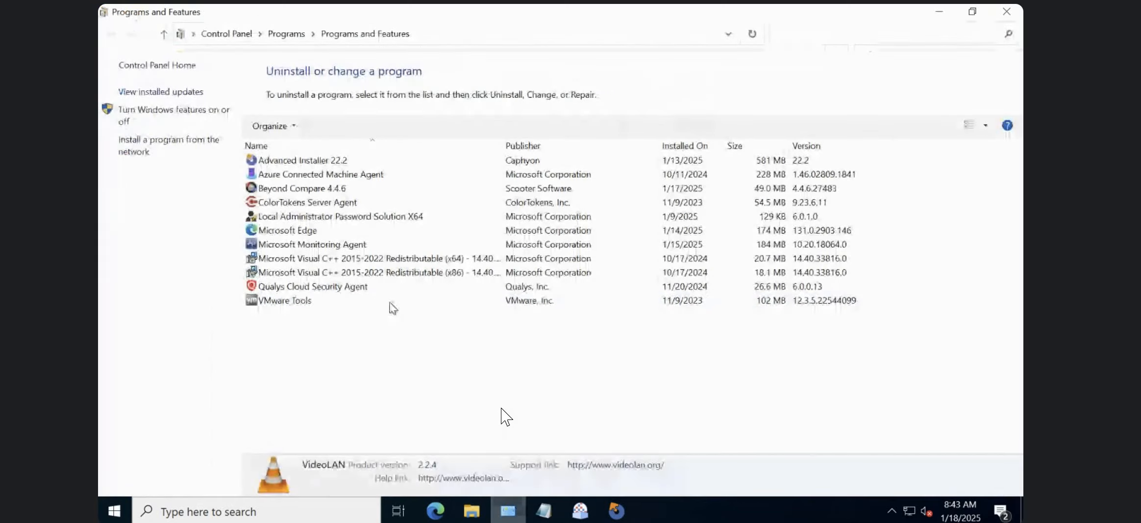
left_click(317, 292)
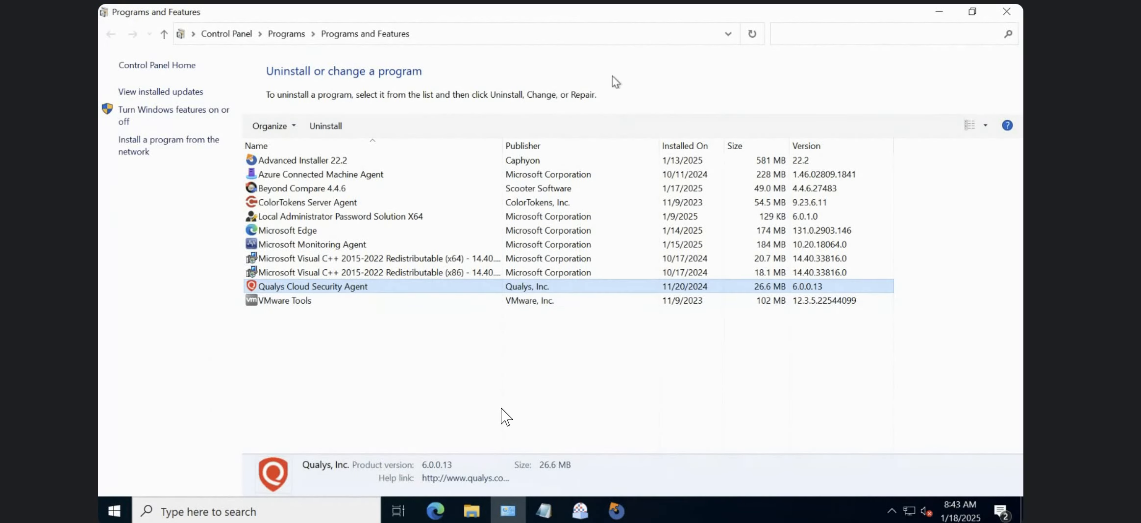
left_click(753, 33)
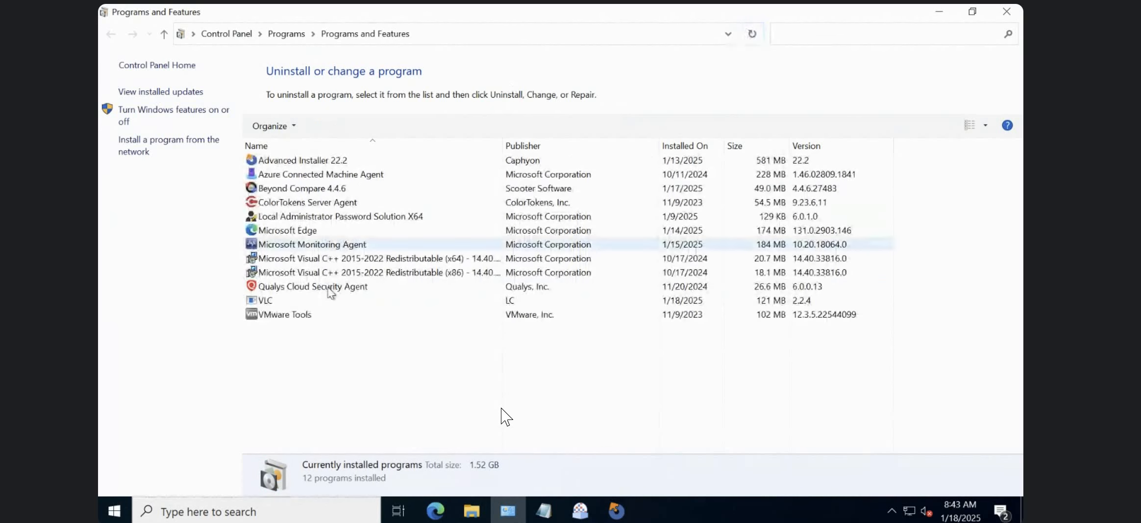
Uninstall VLC, approve the elevation request, and minimize Programs and Features.
left_click(329, 298)
left_click(325, 124)
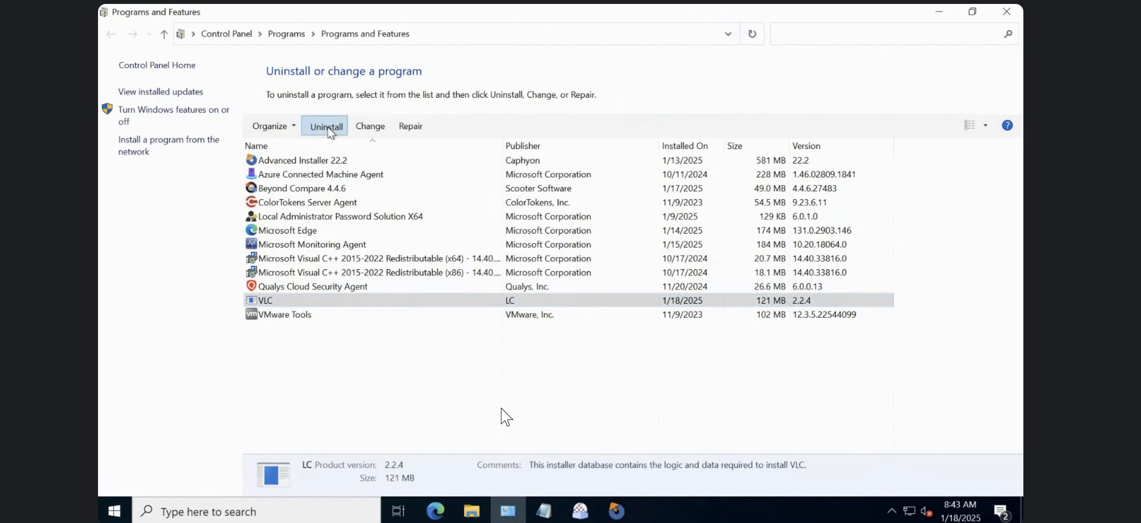
left_click(622, 259)
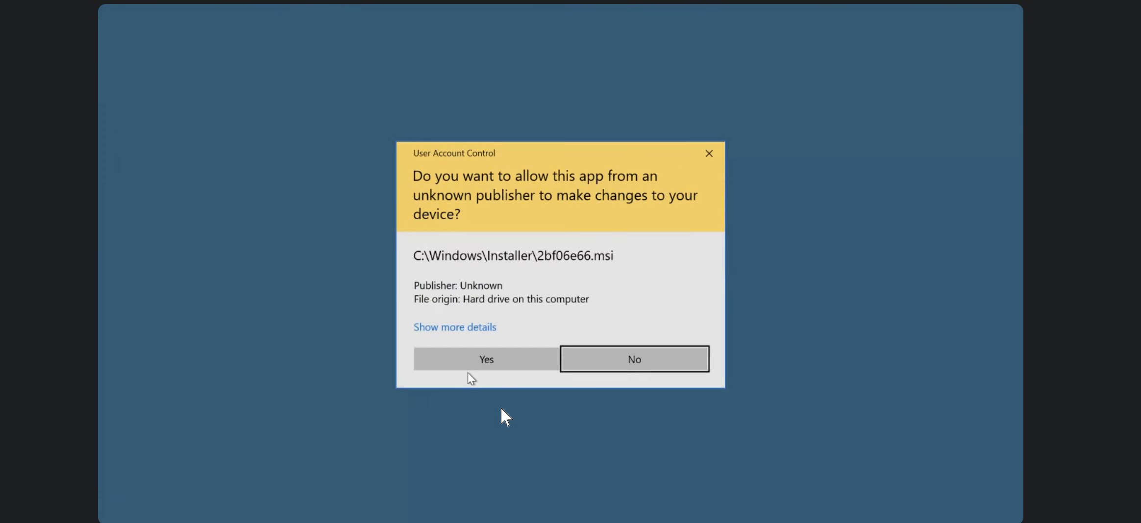
left_click(519, 349)
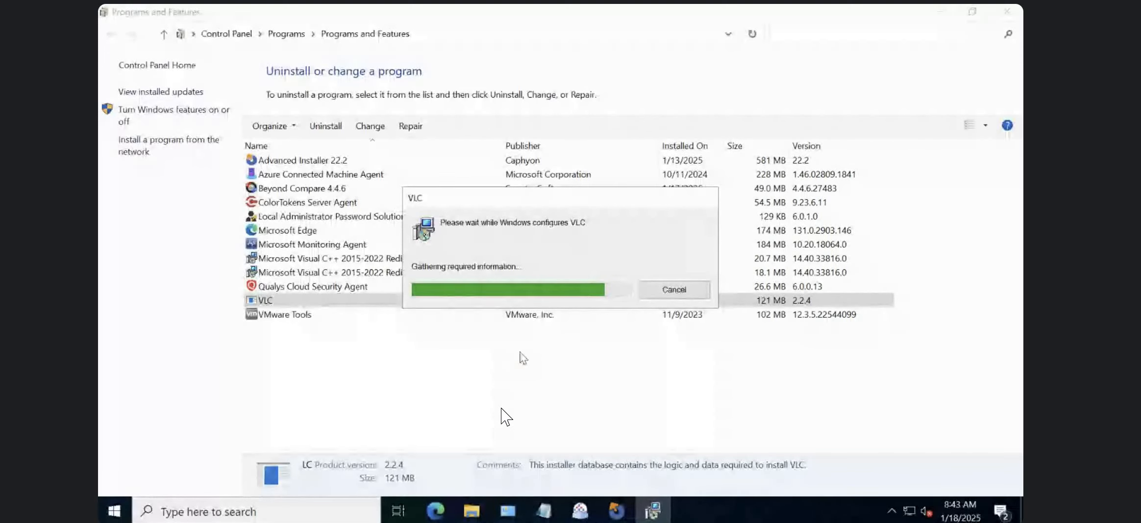
left_click(940, 12)
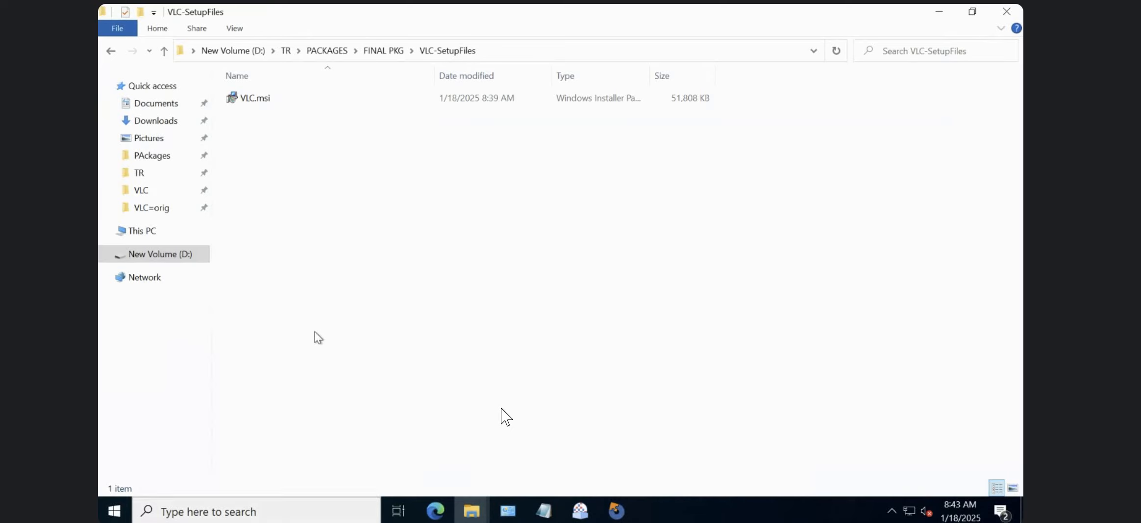
key("super+r")
type("c:")
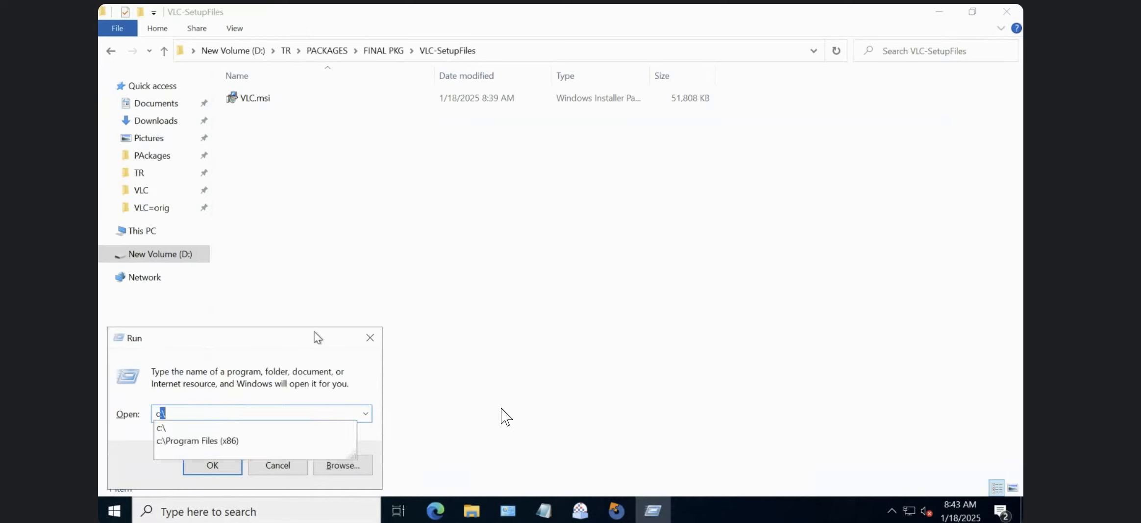
type("md")
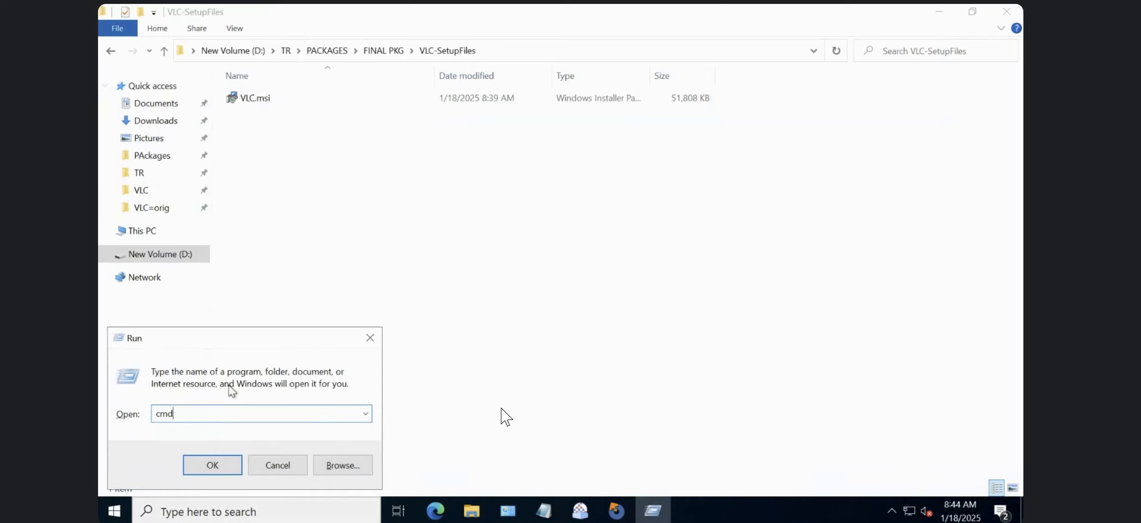
key("Return")
Open Command Prompt as administrator and move its window clear of the VLC-SetupFiles folder's address.
key("super")
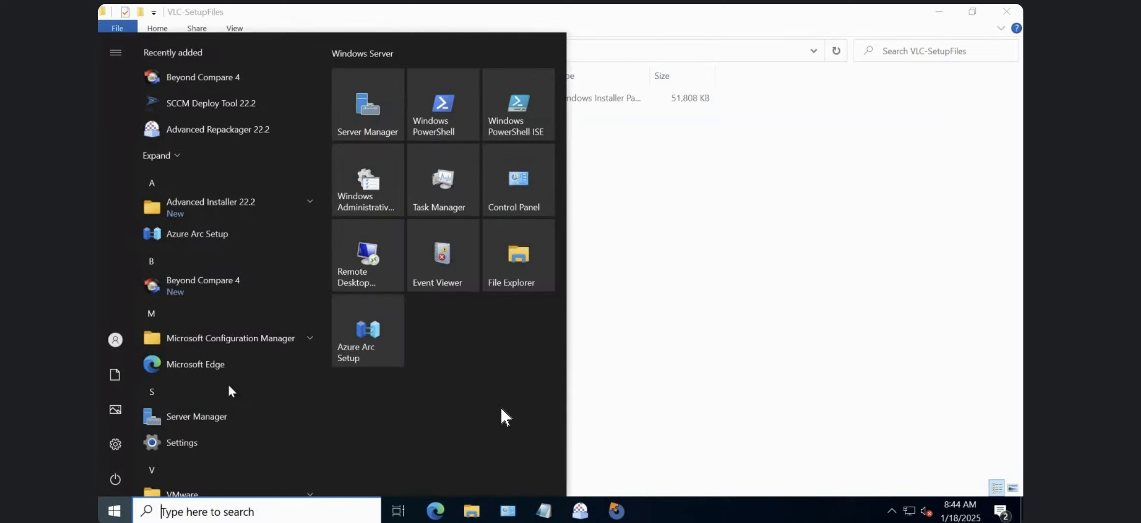
type("cmd")
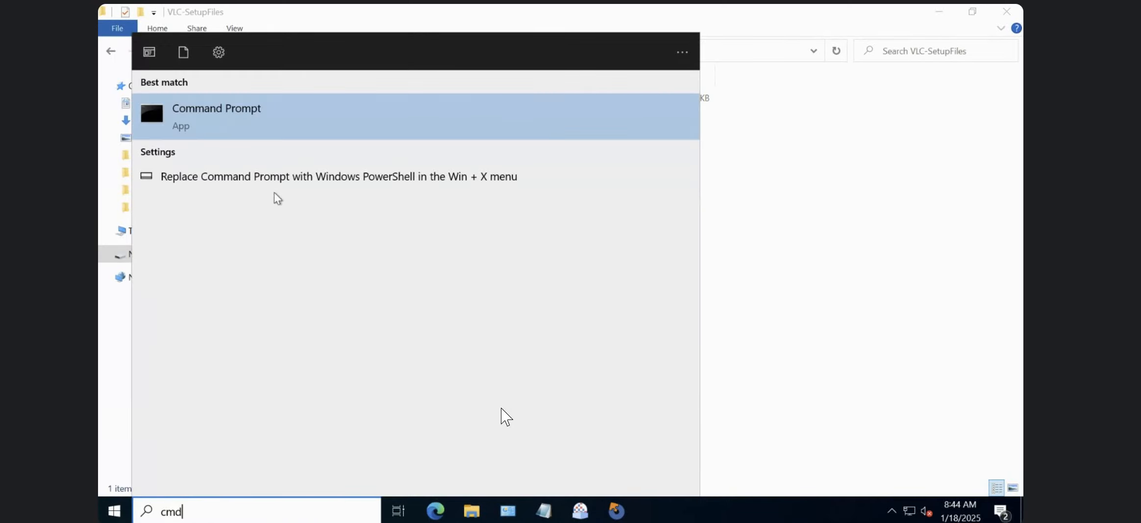
right_click(250, 121)
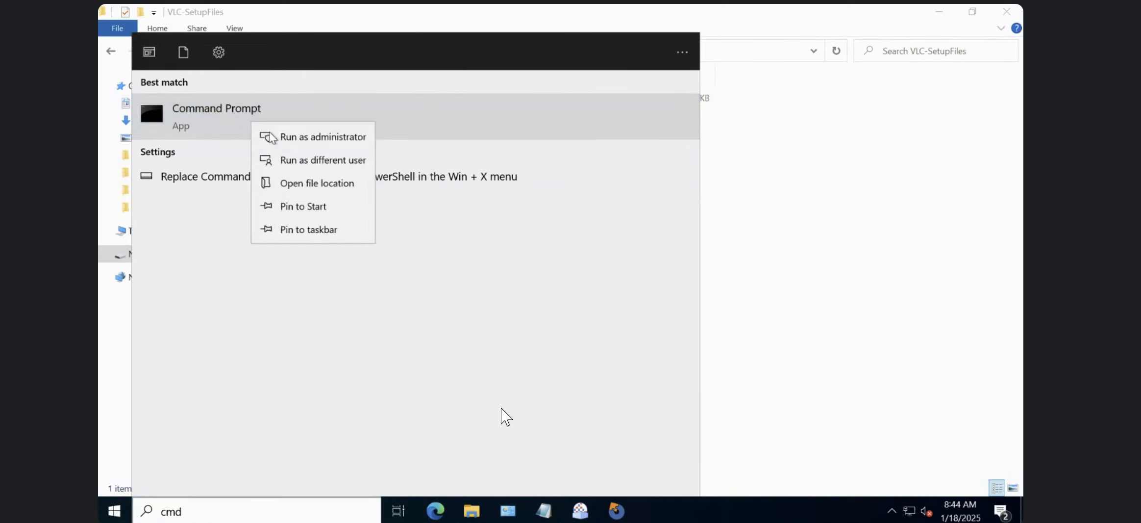
left_click(315, 135)
left_click(500, 349)
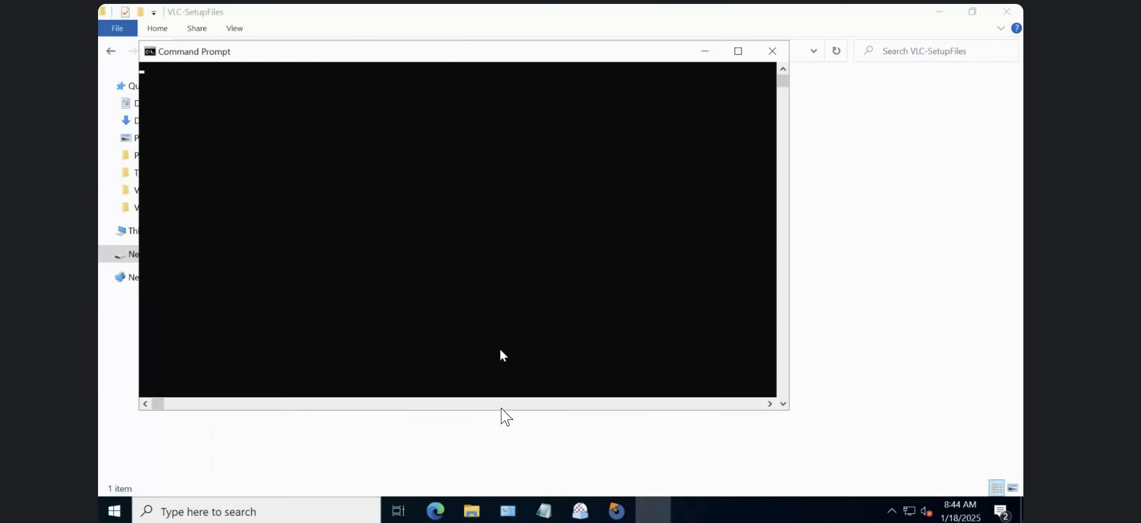
left_click_drag(493, 50, 740, 198)
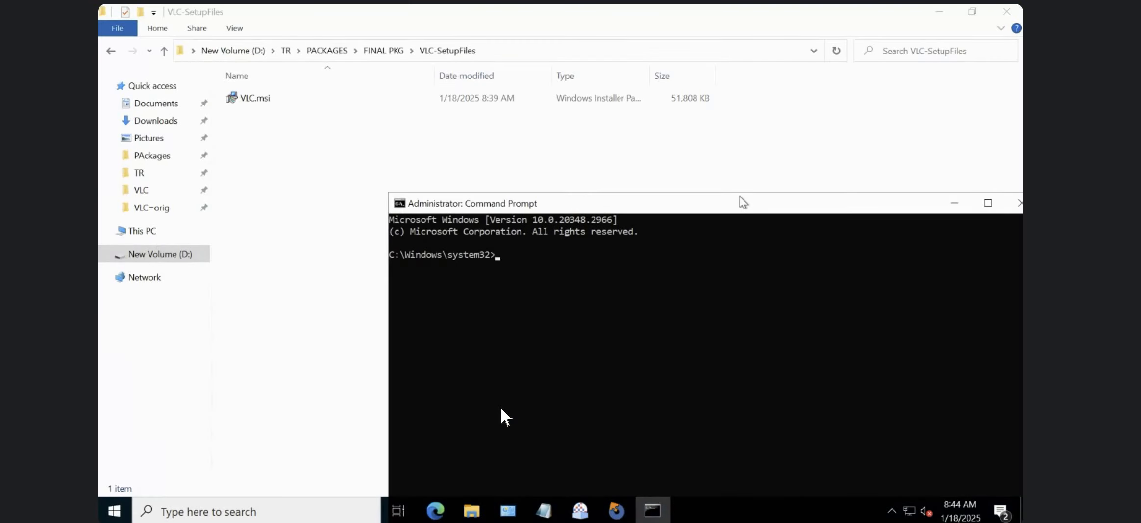
Copy the VLC-SetupFiles folder path and use cd to set D:\TR\PACKAGES\FINAL PKG\VLC-SetupFiles as the D: directory.
left_click(497, 51)
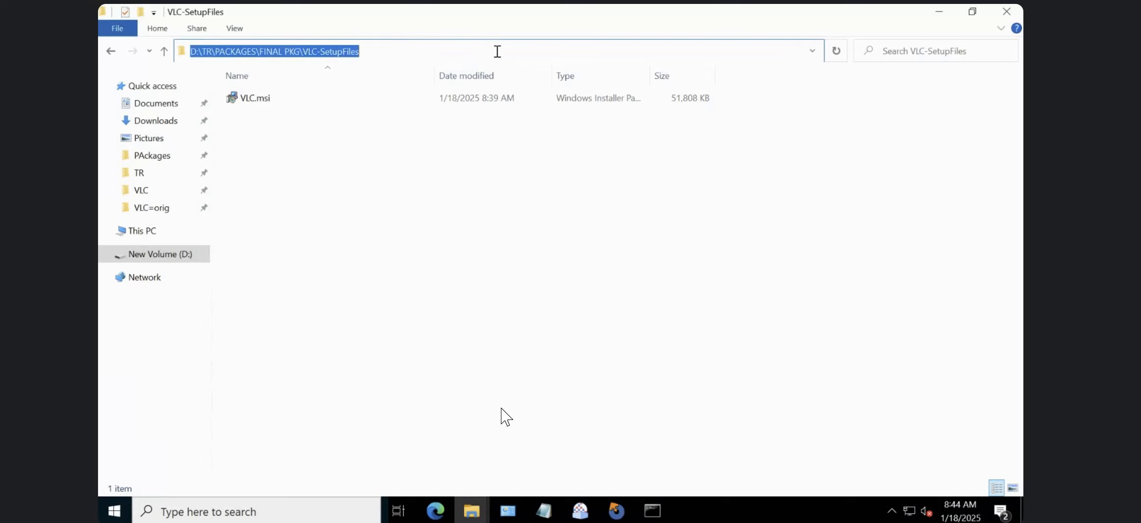
left_click(651, 514)
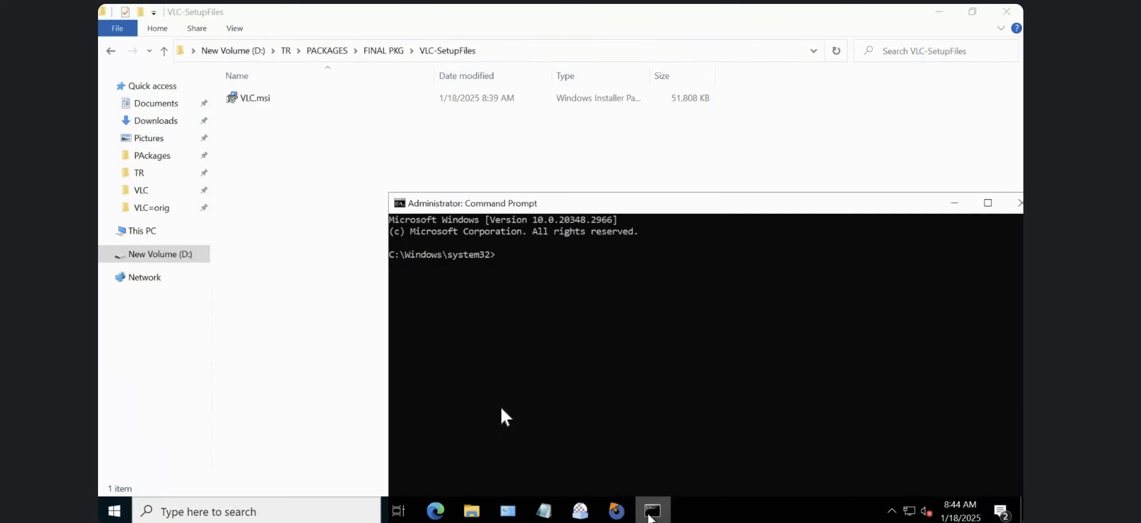
left_click(518, 380)
left_click_drag(581, 201, 427, 18)
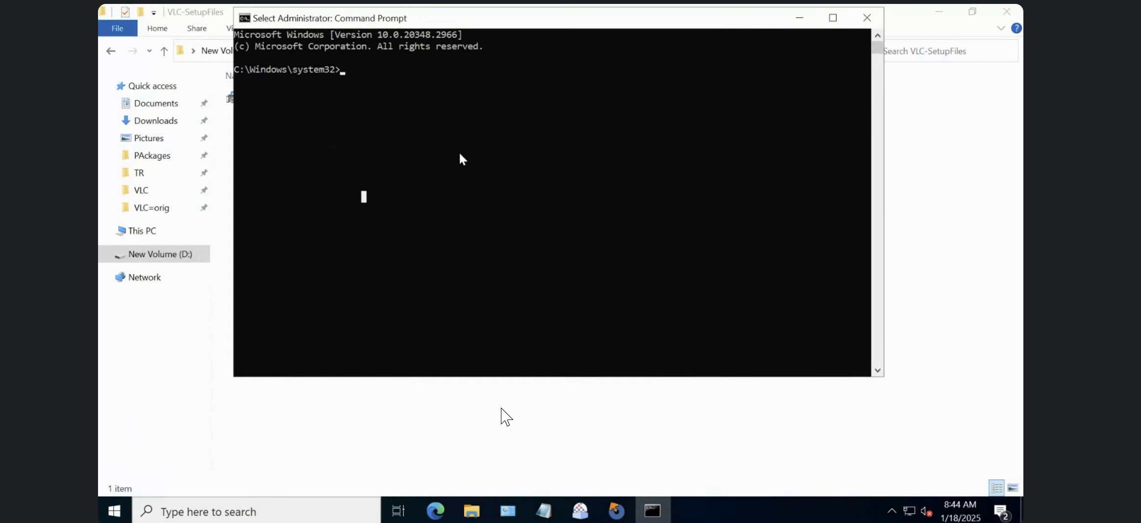
type("cd")
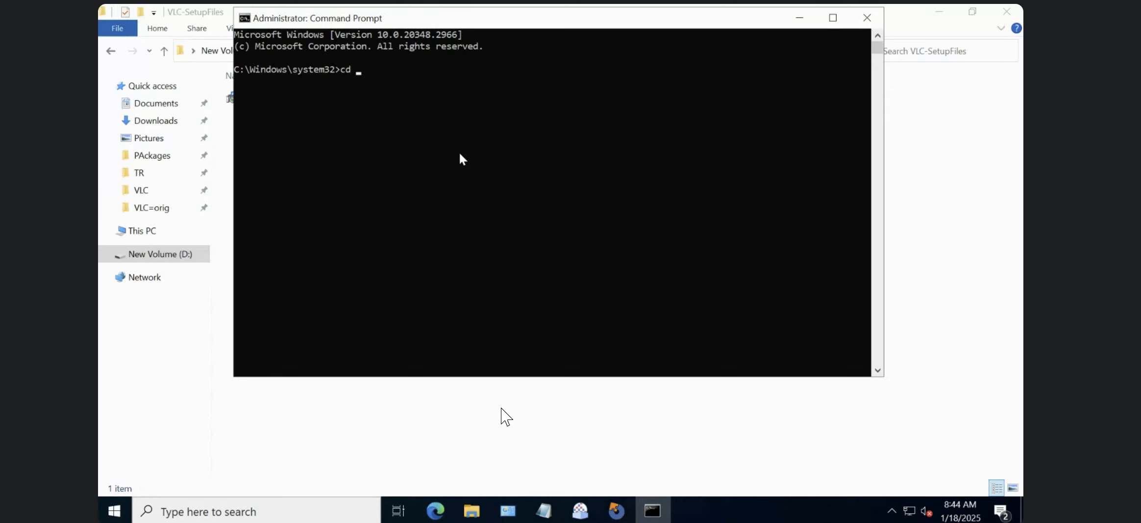
type("D:\\TR\\PACKAGES\\FINAL PKG\\VLC-SetupFiles")
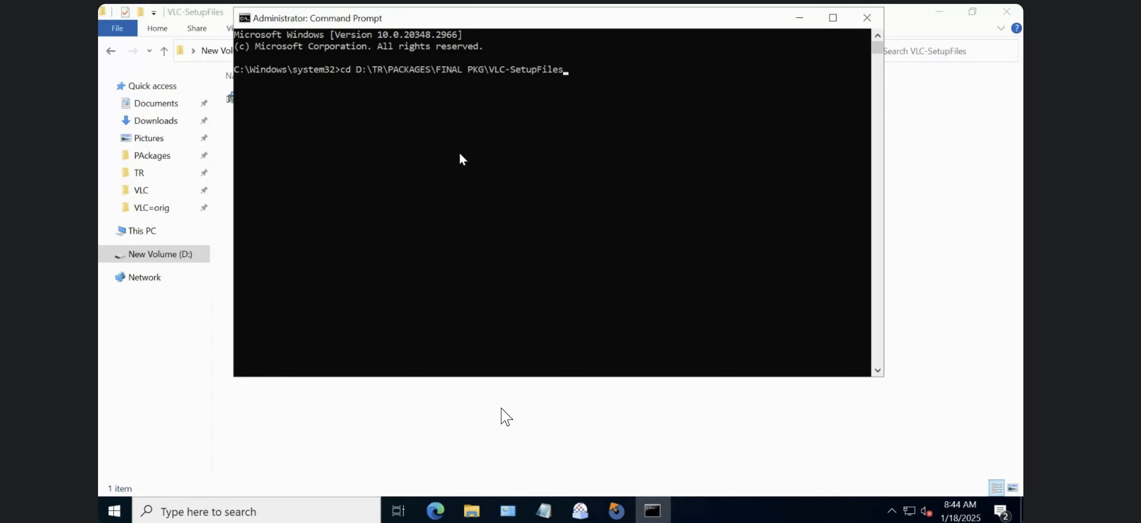
key("Return")
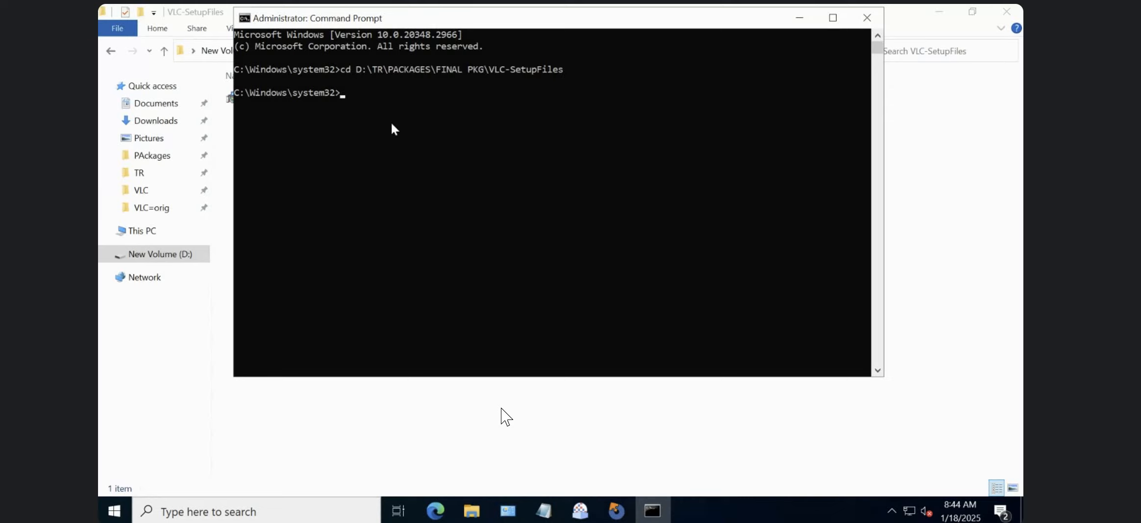
Try the cd command again with a trailing backslash on the VLC-SetupFiles path.
type("cd")
type("D:\\TR\\PACKAGES\\FINAL PKG\\VLC-SetupFiles")
type("\\")
key("Return")
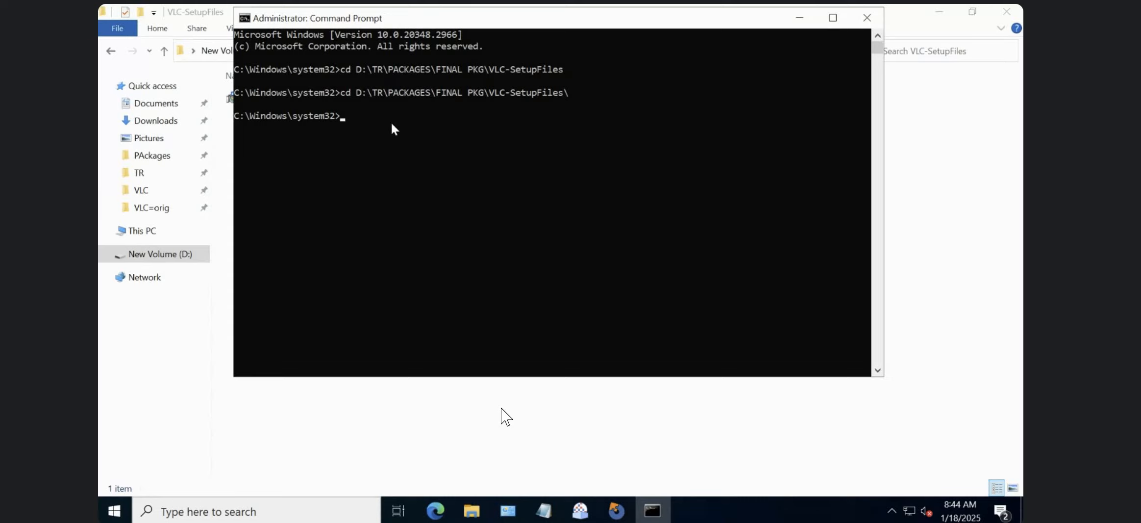
Switch the Command Prompt to drive D: so it works in the VLC-SetupFiles folder.
type("d:")
key("Return")
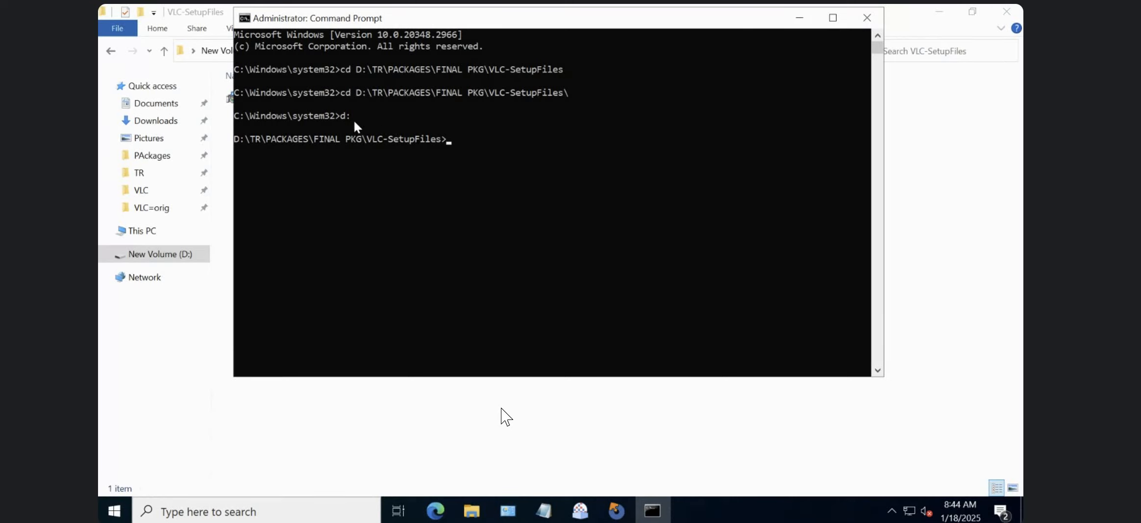
Compose the install command msiexec /i VLC.msi /qb at the prompt.
left_click(462, 135)
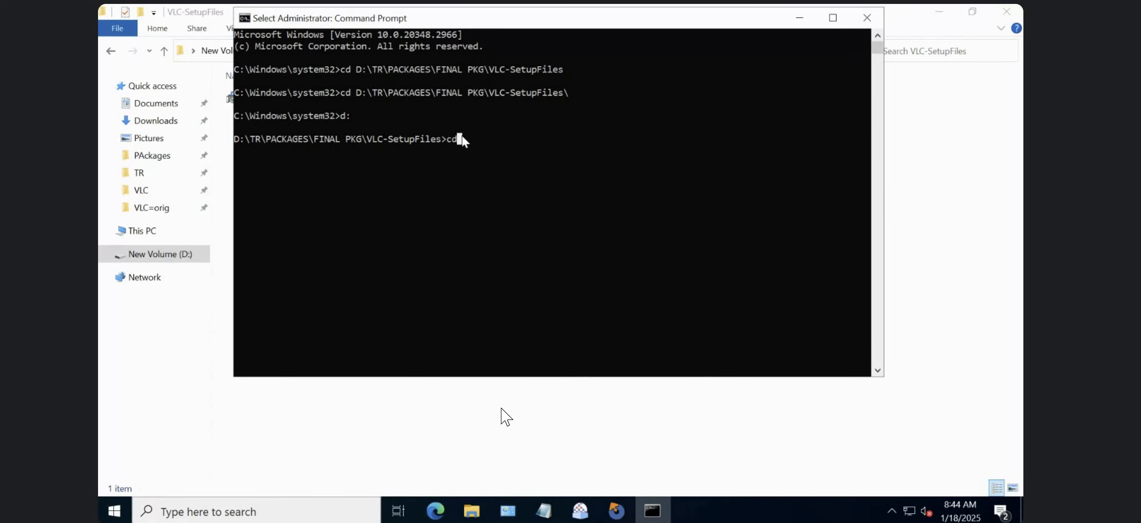
right_click(461, 136)
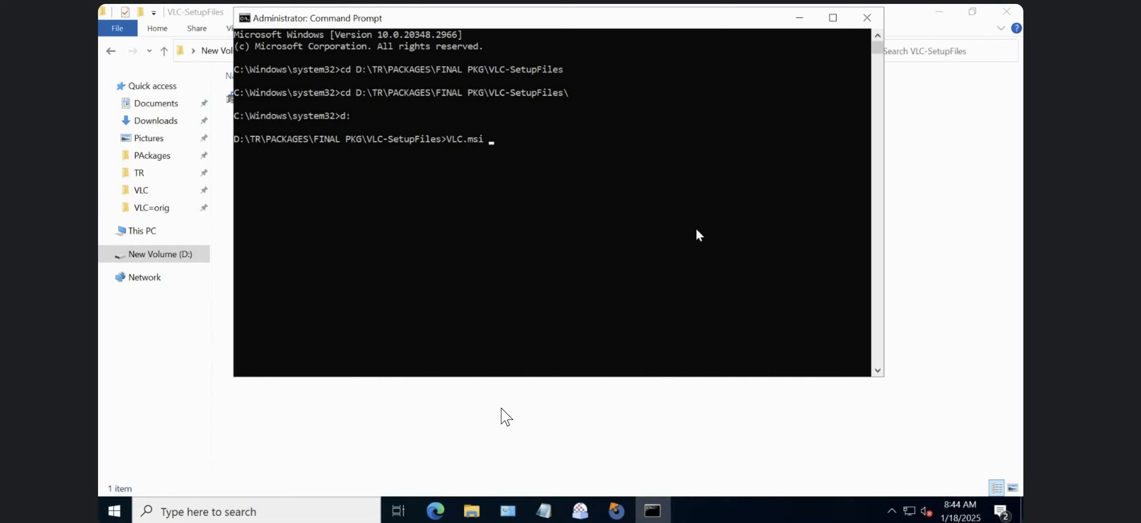
key("BackSpace")
key("BackSpace")
key("BackSpace")
key("BackSpace")
key("BackSpace")
key("BackSpace")
key("BackSpace")
key("BackSpace")
type("msiexec /i VLC.msi /qb")
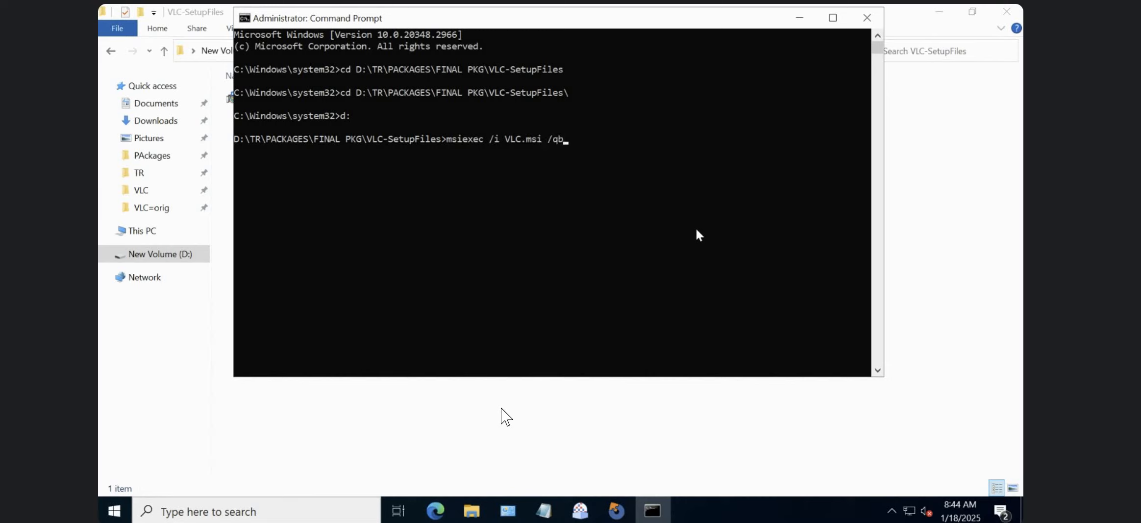
Change the command's interface switch to /qn and append REBOOT=Reallysuppress.
key("BackSpace")
type("n REBPOT")
key("BackSpace")
key("BackSpace")
key("BackSpace")
type("OOT=Reallysuppress")
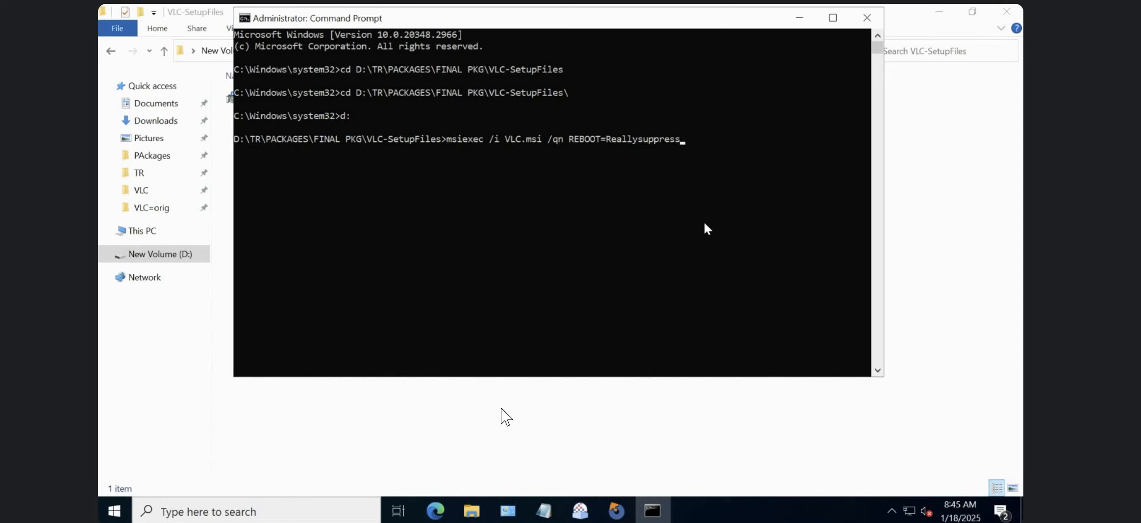
Swap the command's /qn switch for /qb and restore it to /qn.
key("Left")
key("Left")
key("Left")
key("Left")
key("Left")
key("Left")
key("Left")
key("Left")
key("Left")
key("Left")
key("Left")
key("Left")
key("Left")
key("Left")
key("Left")
key("Left")
key("Left")
key("Left")
key("Left")
key("Left")
key("Left")
key("Left")
key("Left")
key("BackSpace")
key("Delete")
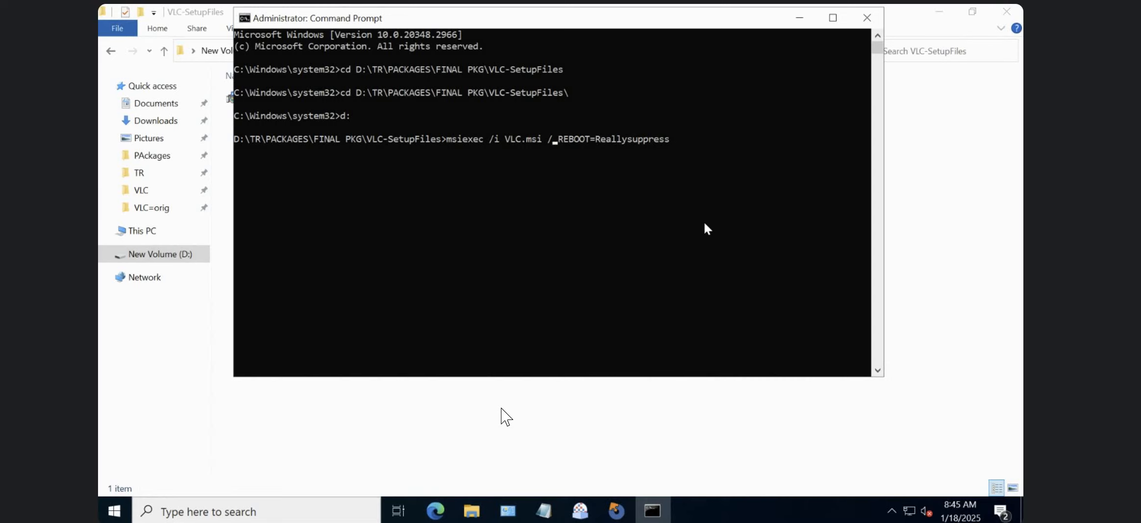
type("qb")
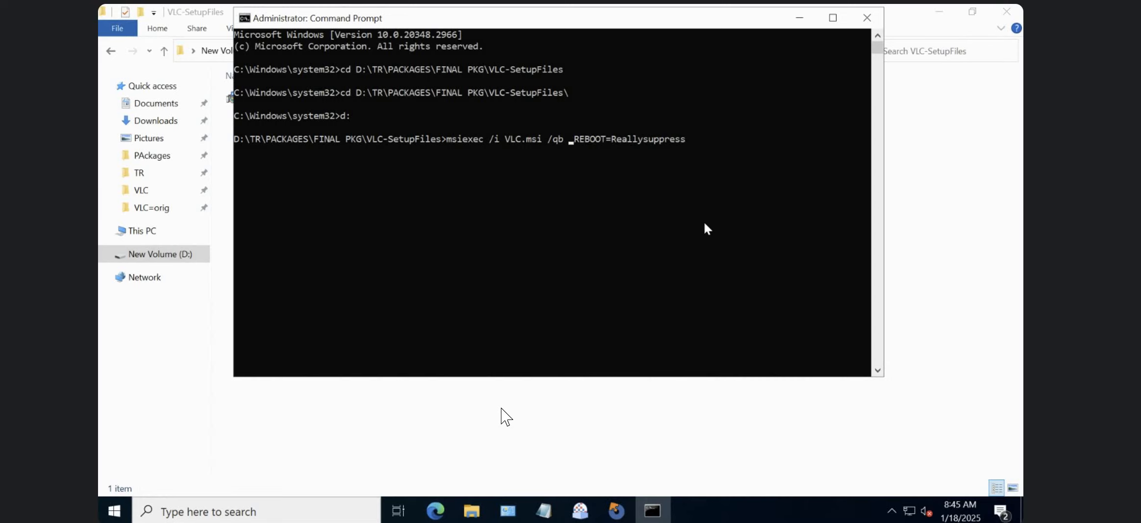
key("Left")
key("Left")
key("Right")
key("BackSpace")
type("n")
Run the silent VLC.msi installation with /qn and REBOOT=Reallysuppress.
left_click(689, 137)
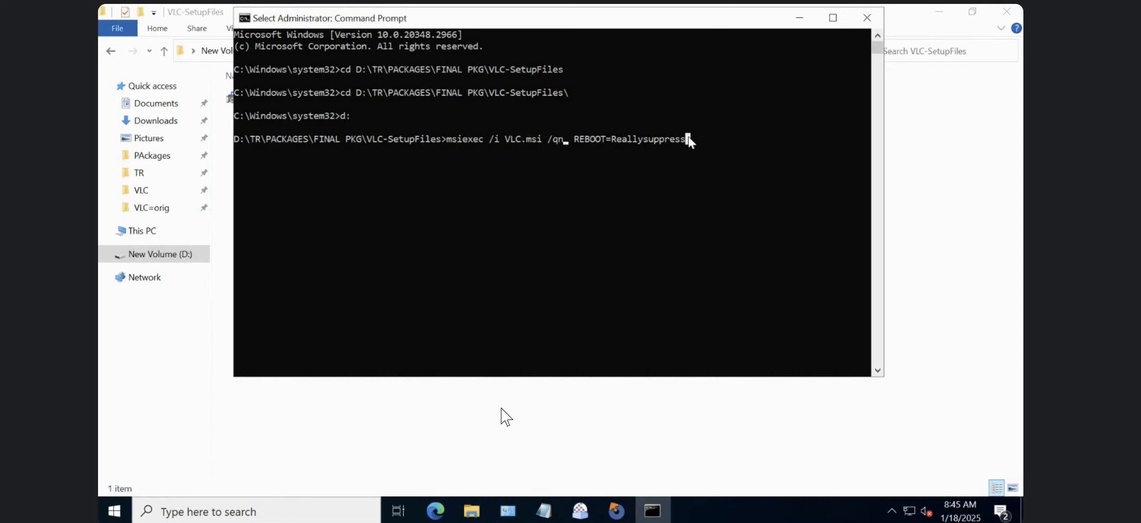
key("Right")
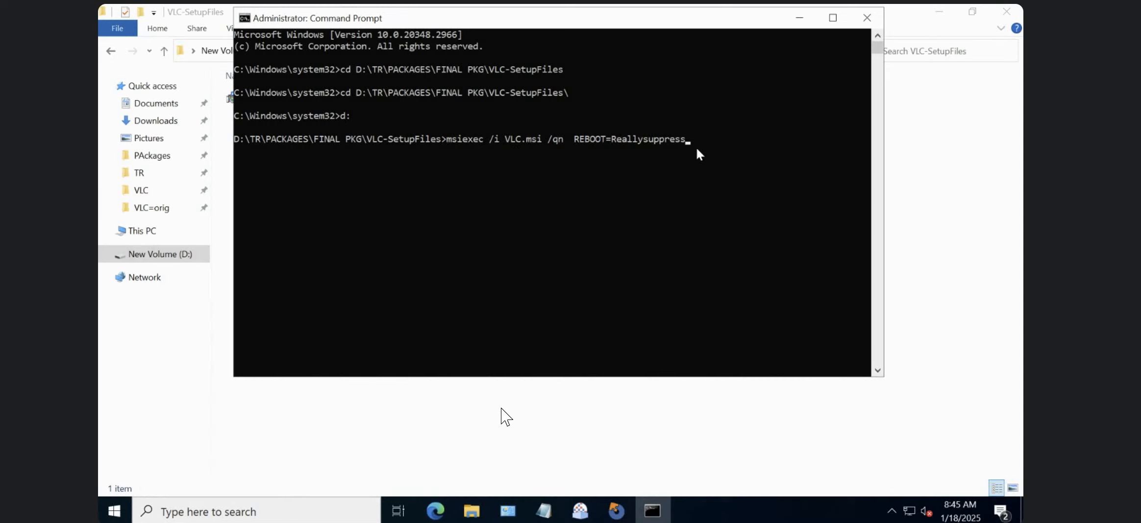
key("Return")
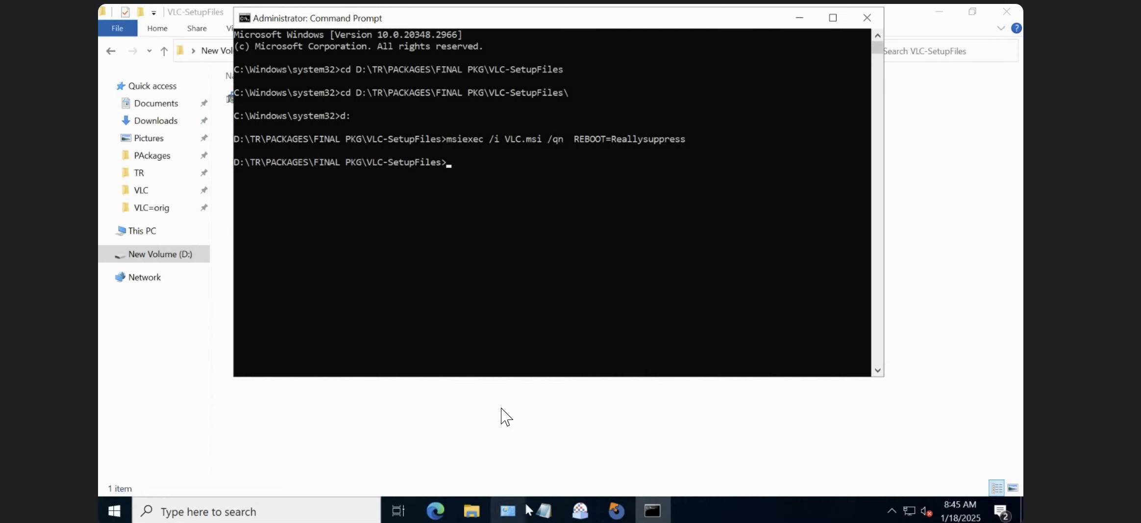
mouse_move(483, 502)
key("super+r")
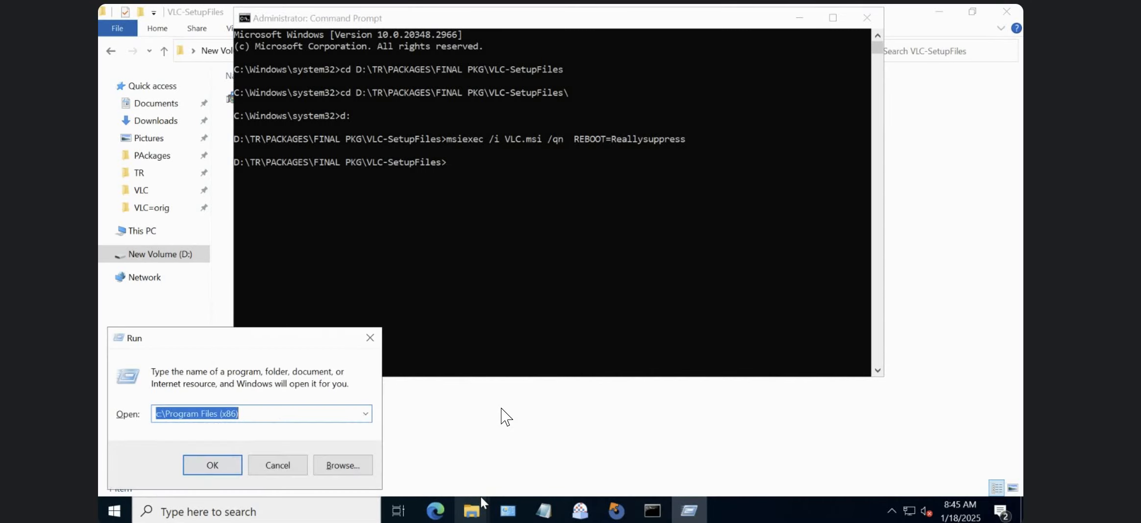
type("taksmgr")
key("Return")
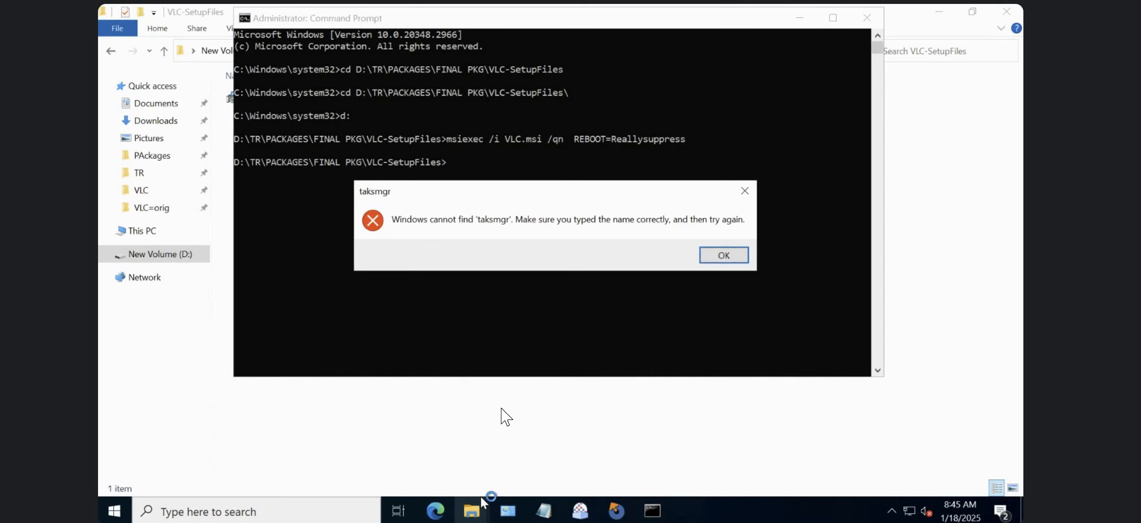
left_click(724, 255)
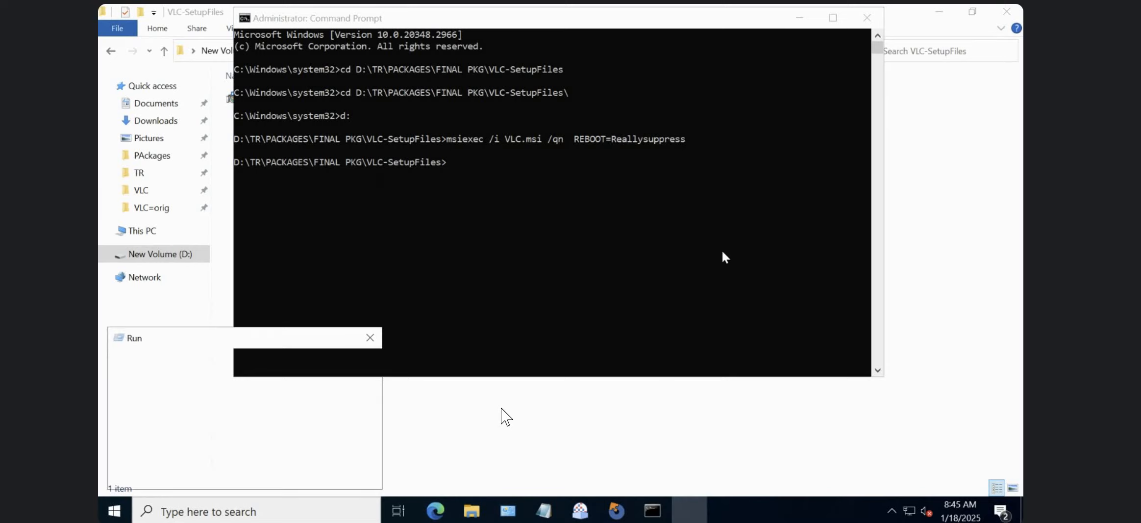
left_click(449, 395)
Open Task Manager by running the taskmgr command.
key("super+r")
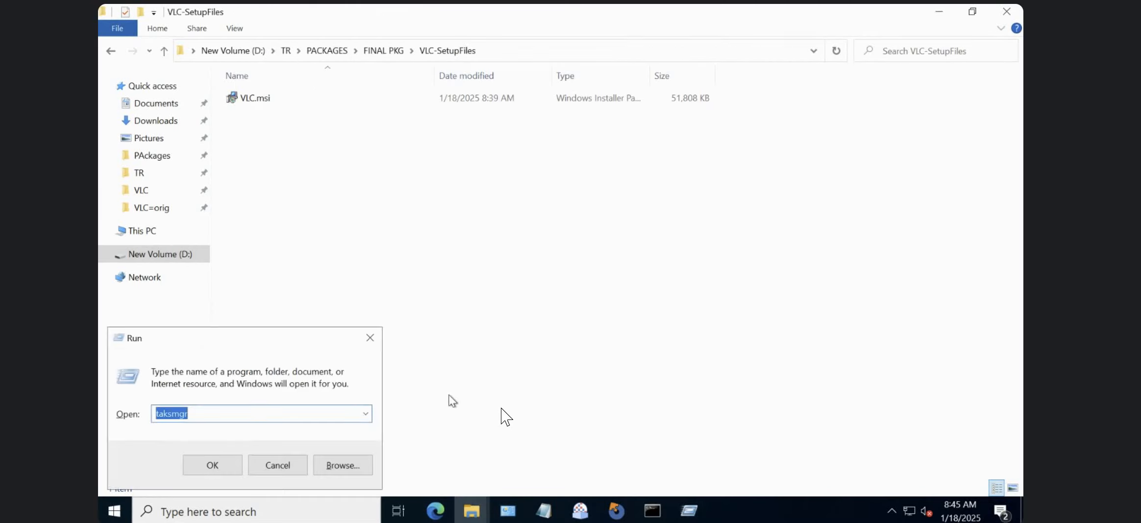
type("taskmgr")
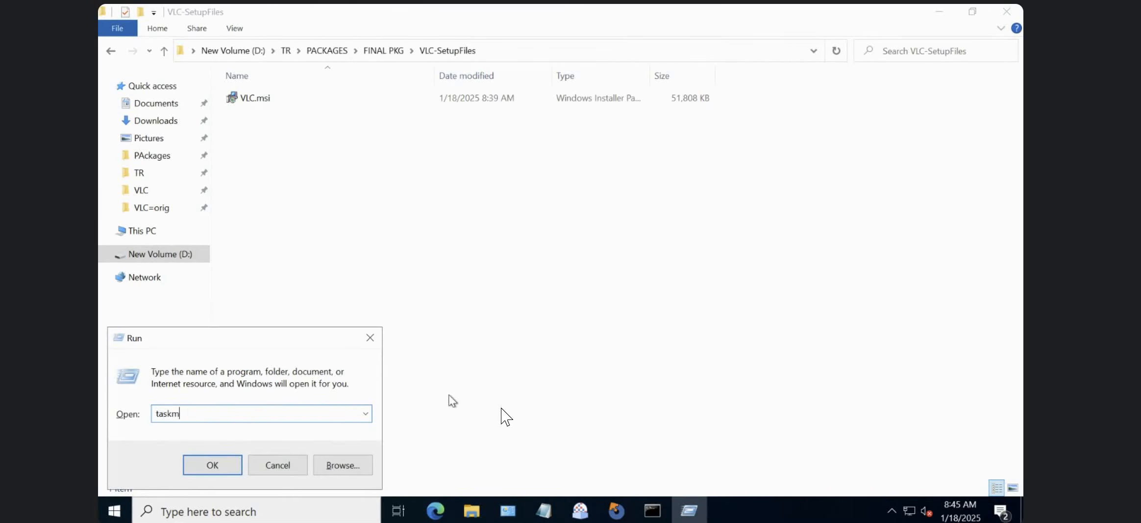
key("Return")
left_click(490, 346)
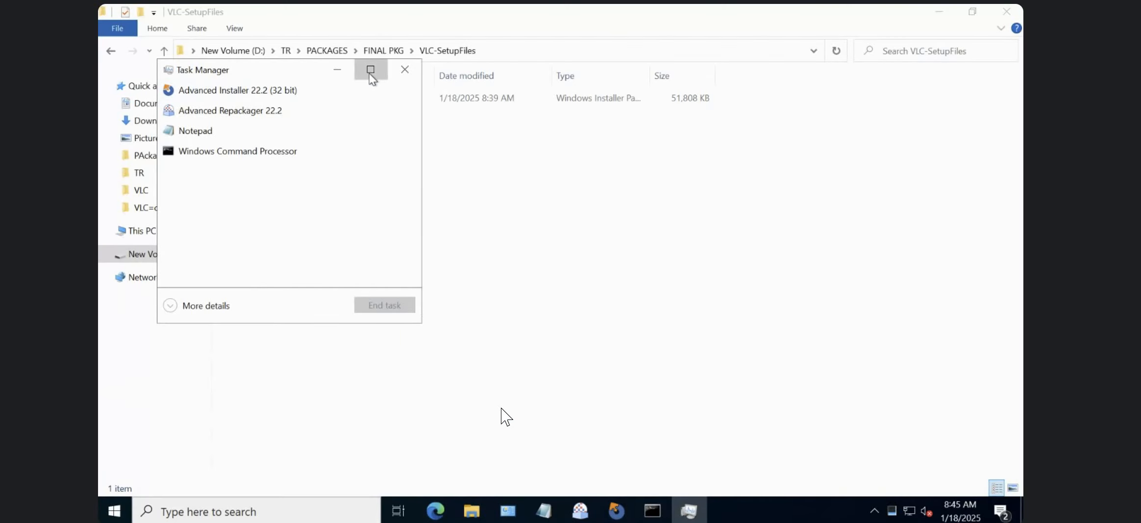
Expand Task Manager to its full view, show the process details, and move its window clear of VLC.msi.
left_click(370, 70)
left_click(971, 13)
left_click(220, 305)
left_click(287, 104)
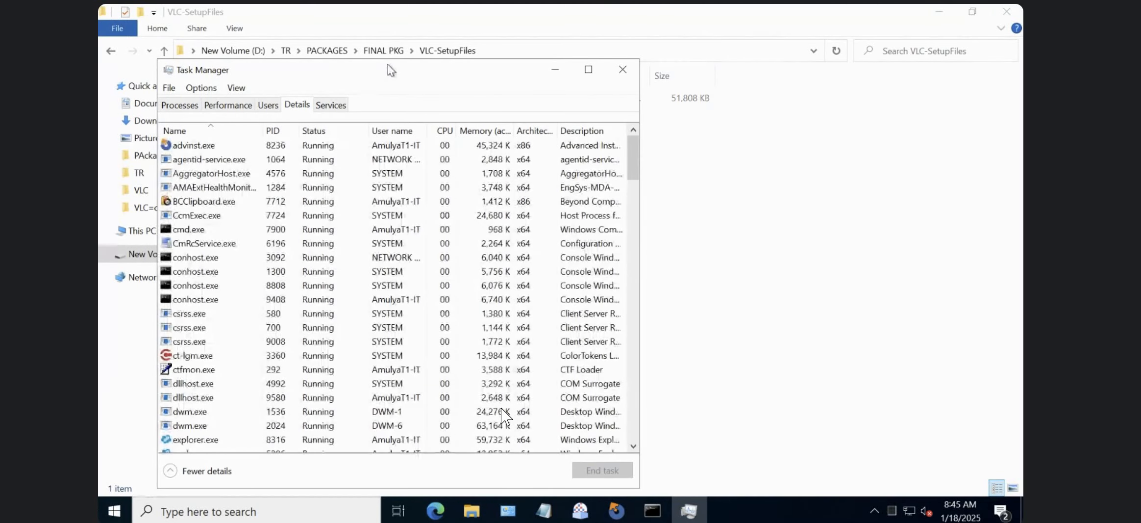
left_click_drag(388, 66, 721, 72)
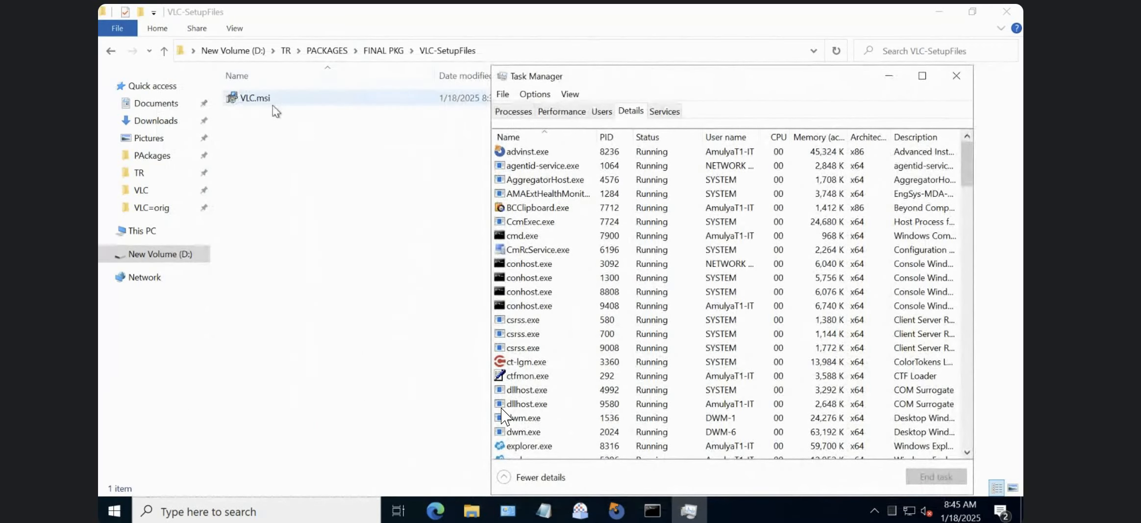
Launch VLC.msi to view its modify, repair and remove options, and cancel out of the setup wizard.
left_click(273, 104)
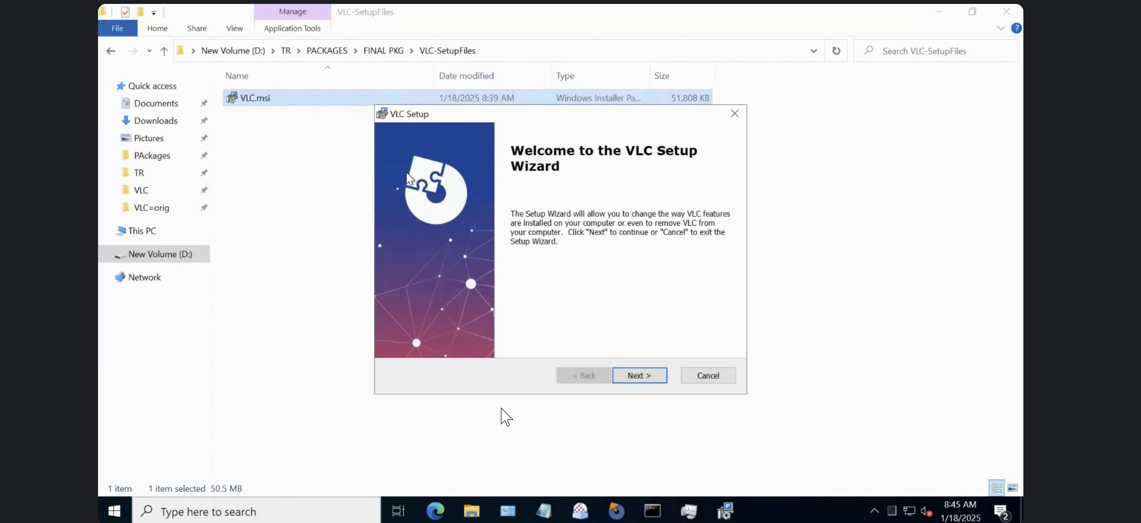
left_click(637, 370)
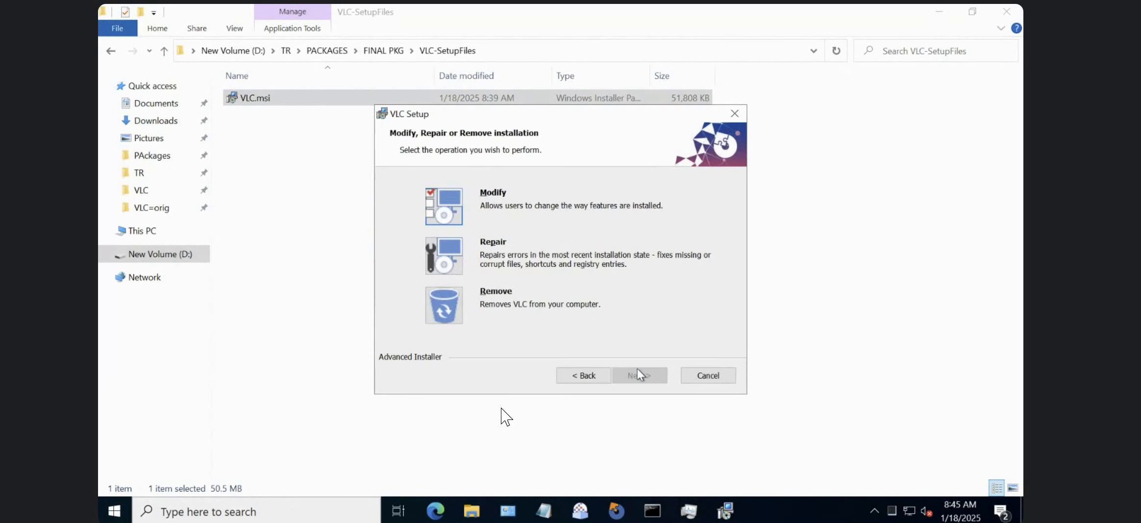
left_click(719, 377)
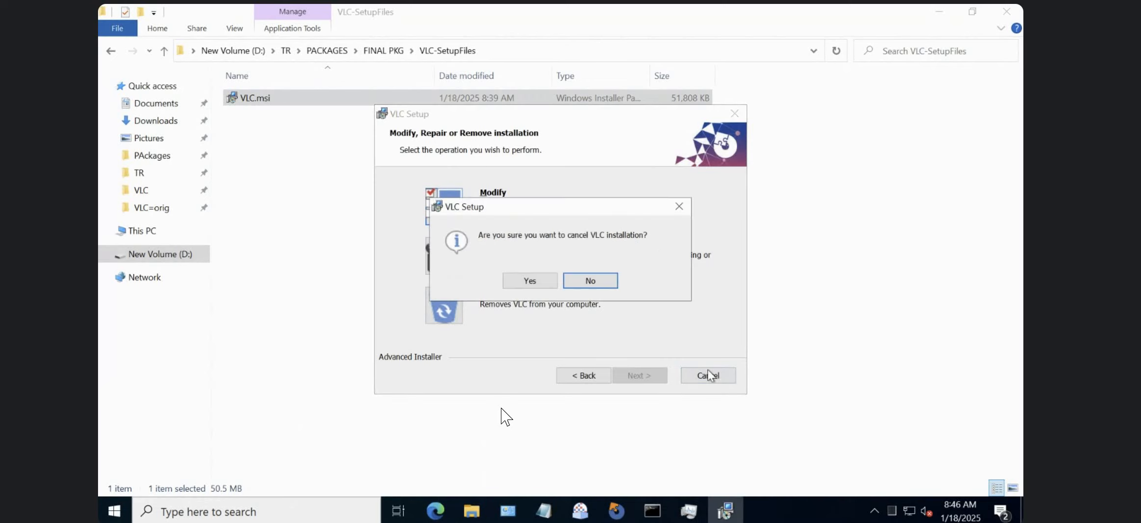
left_click(534, 286)
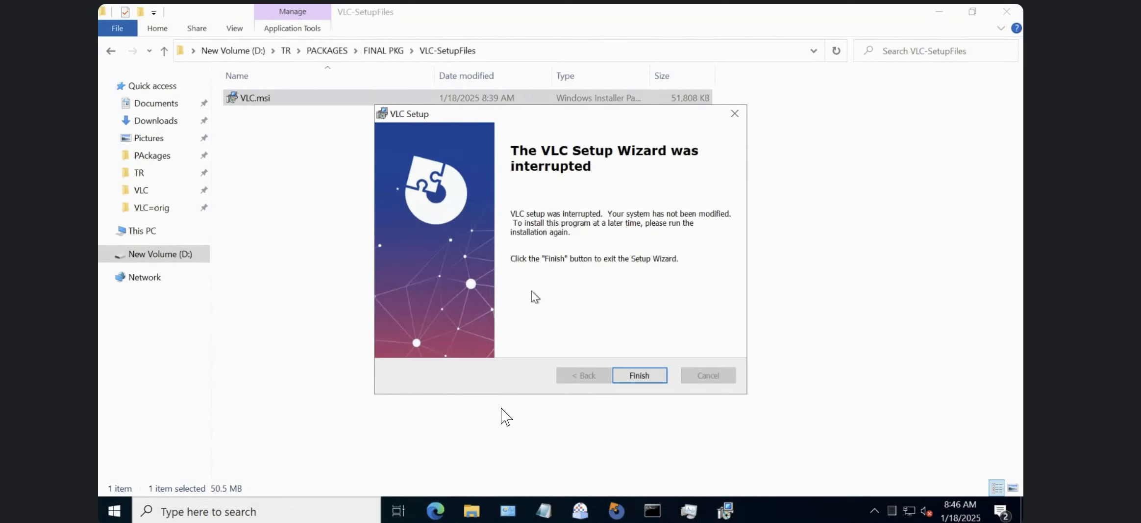
left_click(639, 375)
Refresh the installed programs list in Programs and Features and check the VLC entry.
left_click(653, 511)
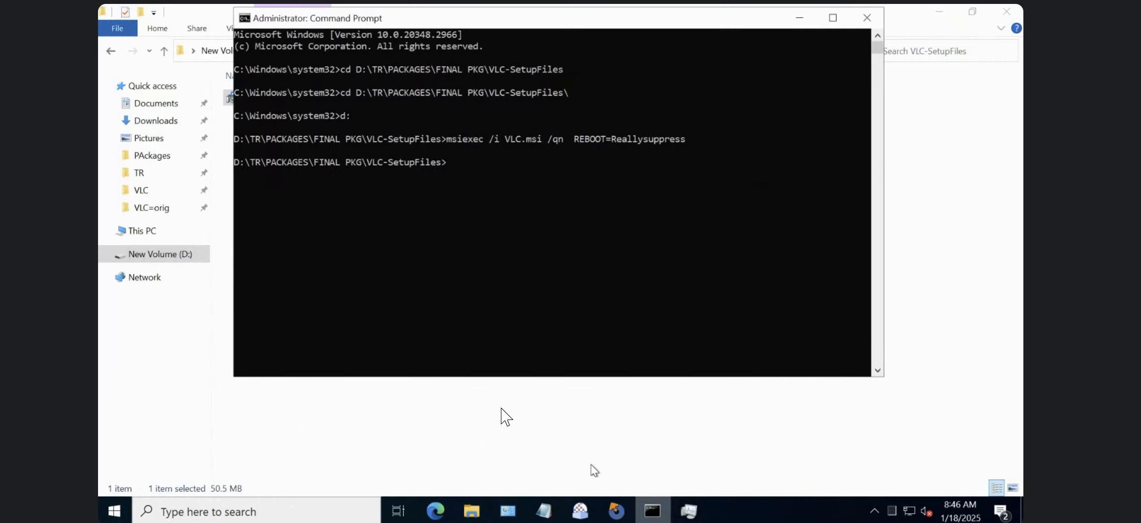
left_click(508, 510)
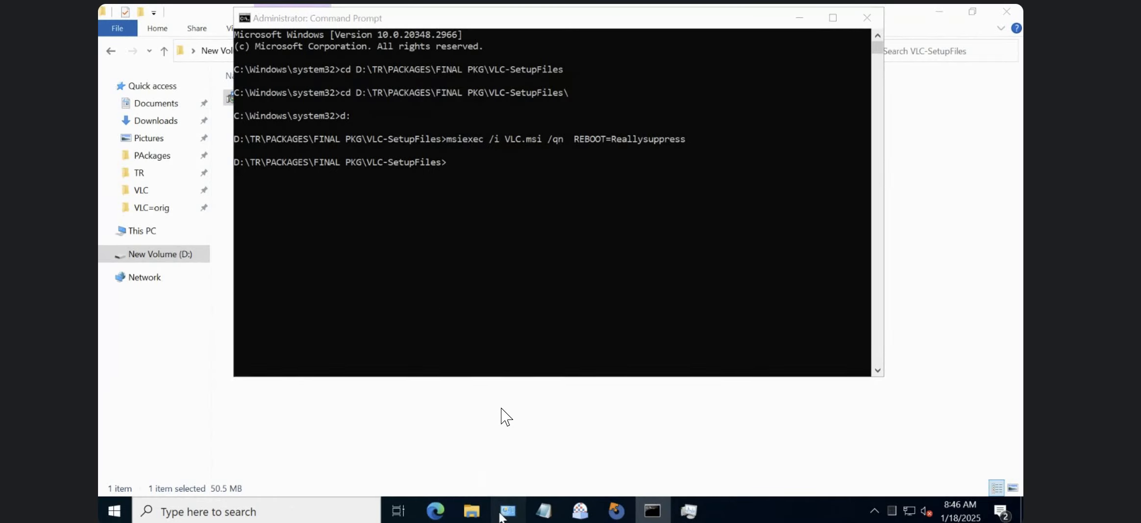
left_click(752, 33)
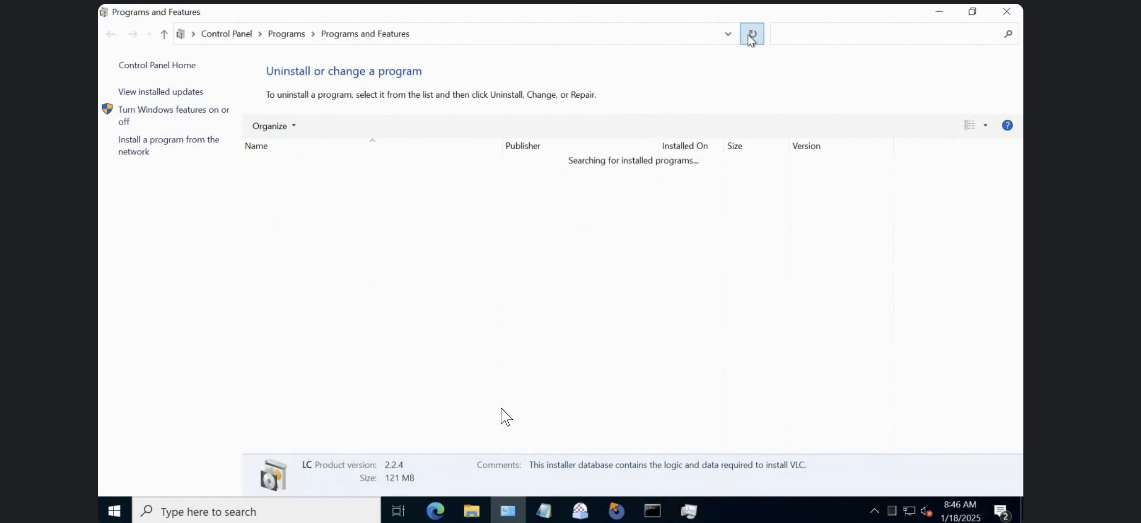
left_click(273, 305)
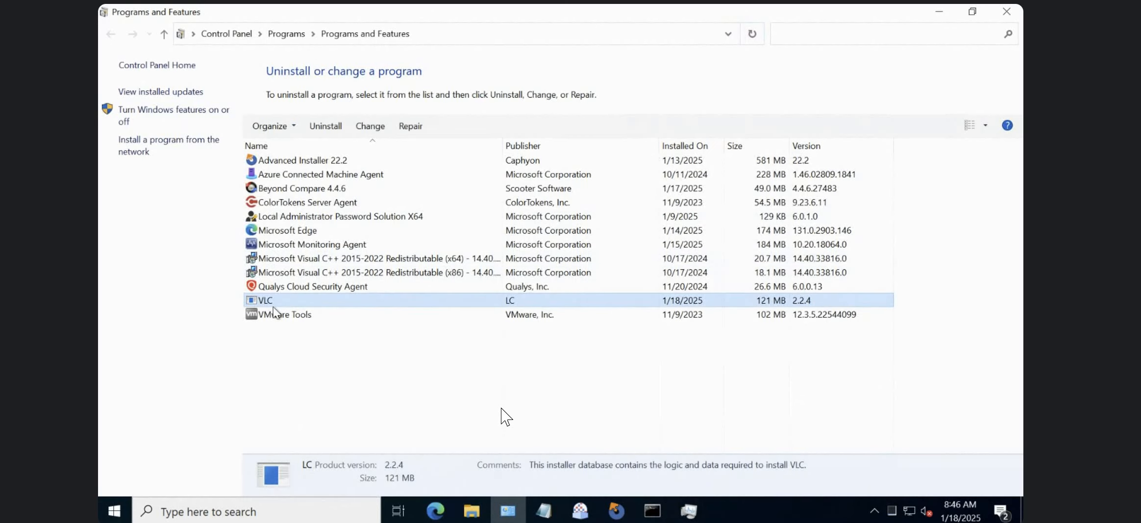
Check the VLC shortcuts on the desktop and in the Start menu's VideoLAN folder.
key("super+d")
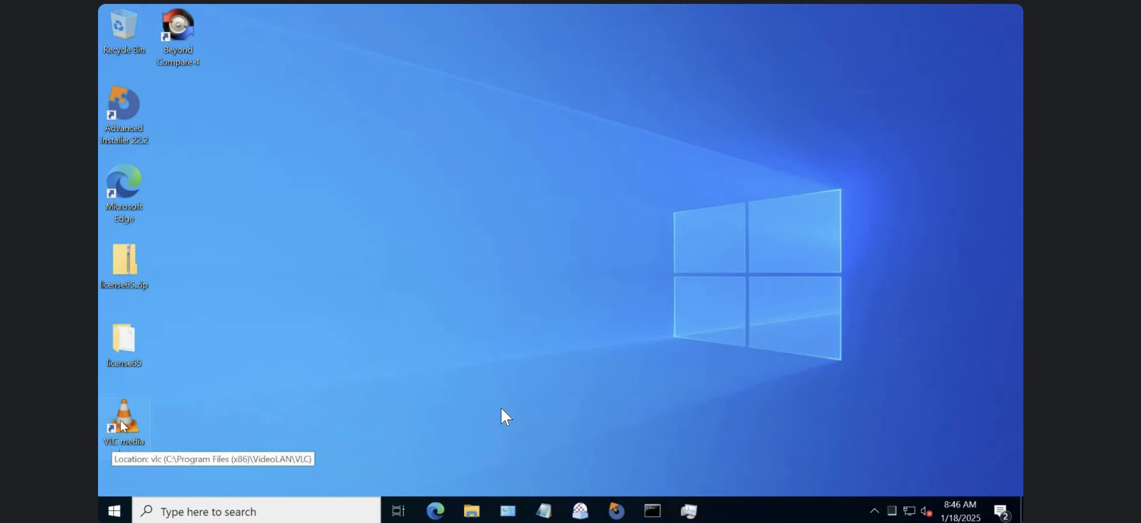
left_click(116, 510)
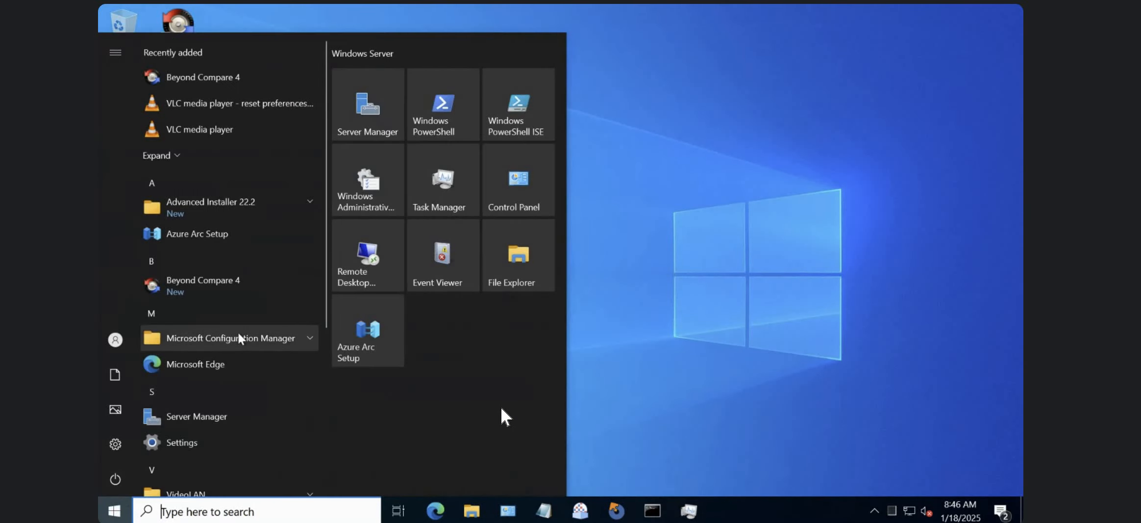
left_click(307, 492)
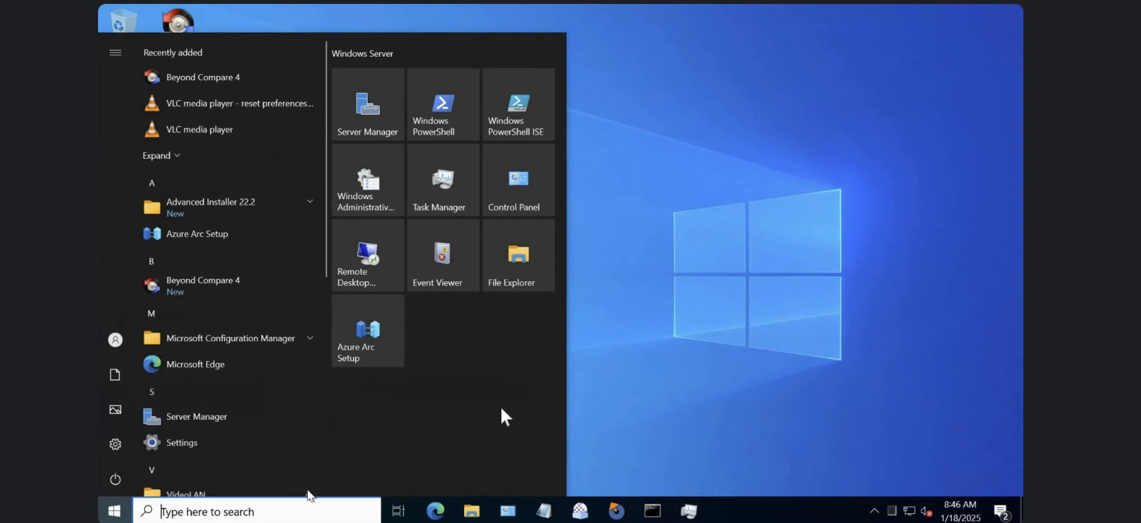
left_click(324, 352)
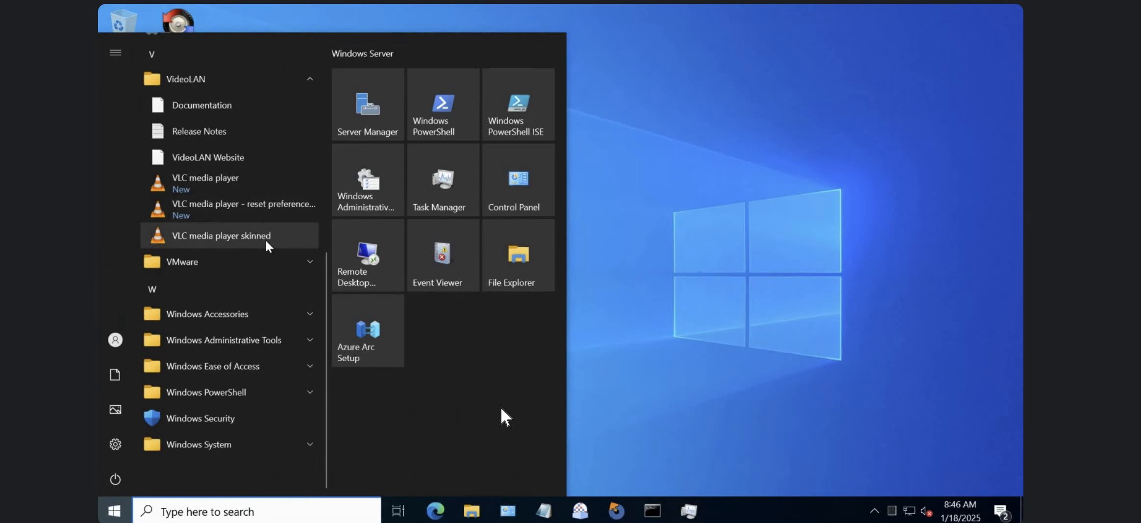
left_click(679, 421)
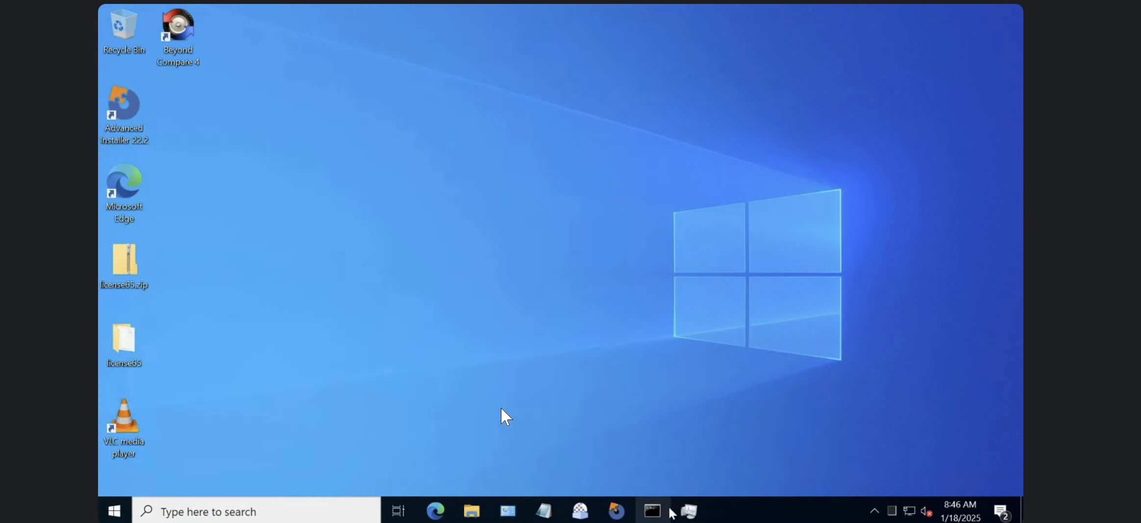
Return to the VLC-SetupFiles folder and launch the VLC.msi setup wizard again.
left_click(649, 512)
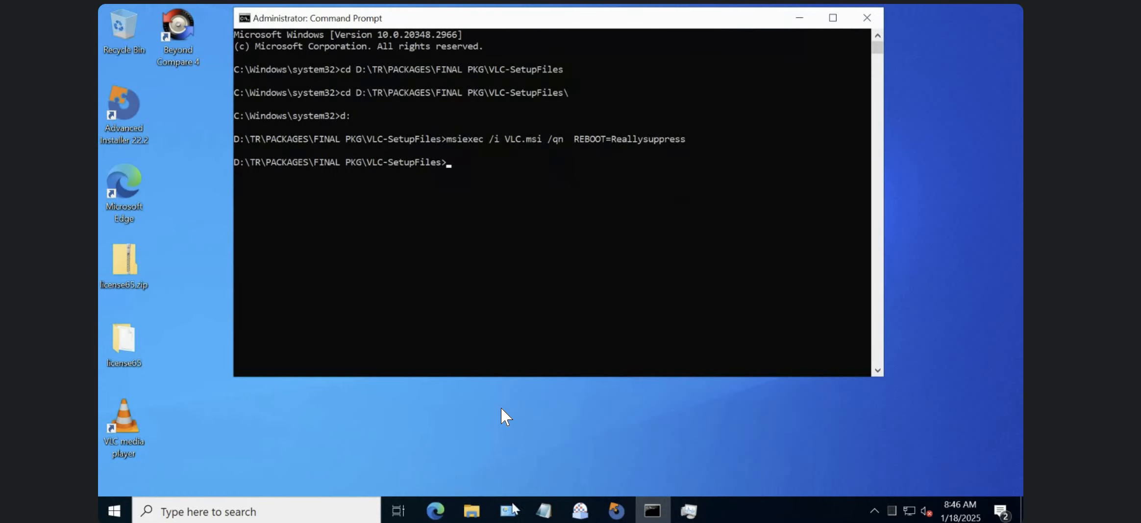
mouse_move(465, 512)
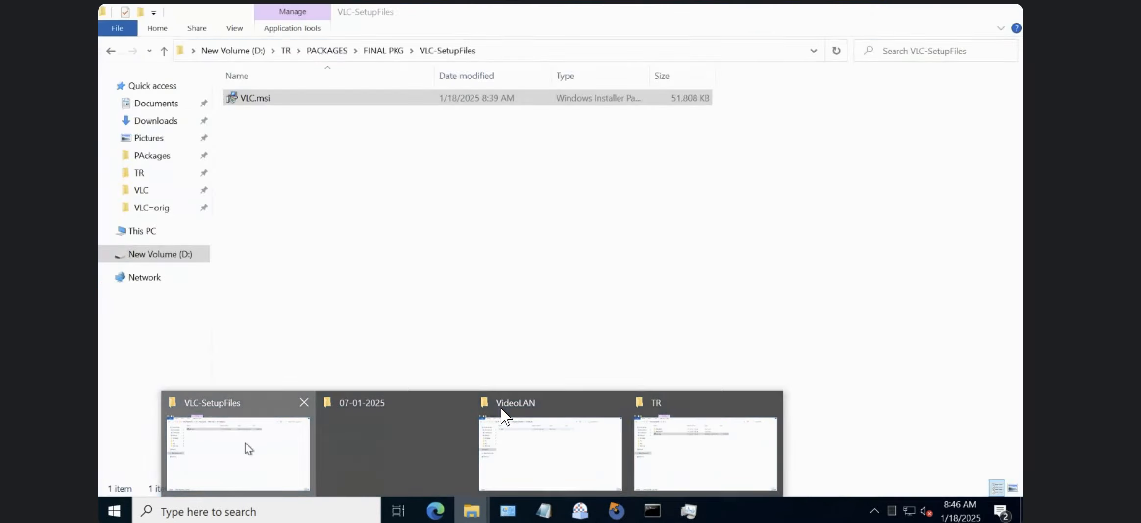
left_click(247, 447)
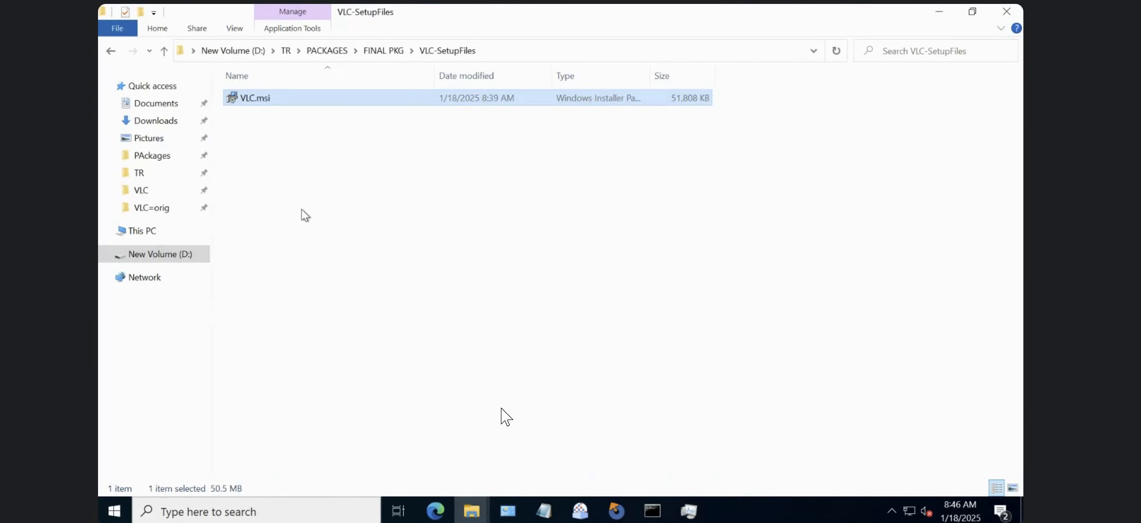
double_click(338, 101)
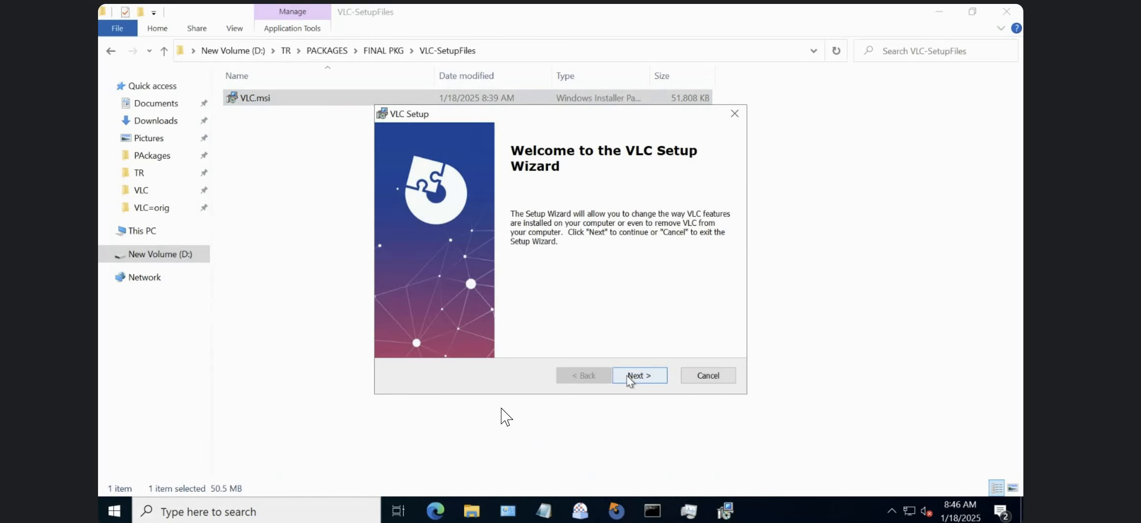
Find the msiexec.exe processes in Task Manager's process details while the VLC setup wizard is open.
key("ctrl+shift+Escape")
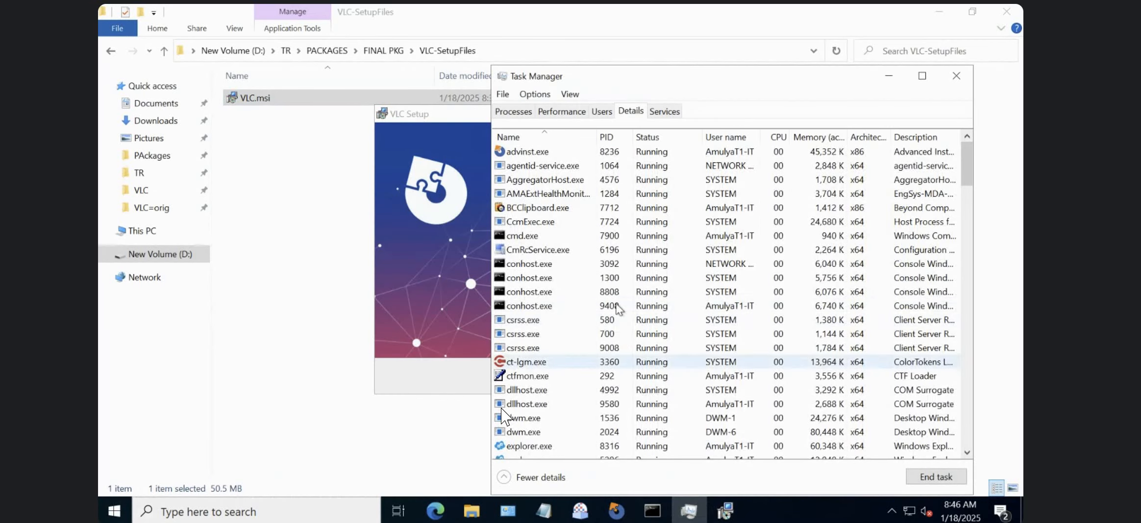
left_click(533, 265)
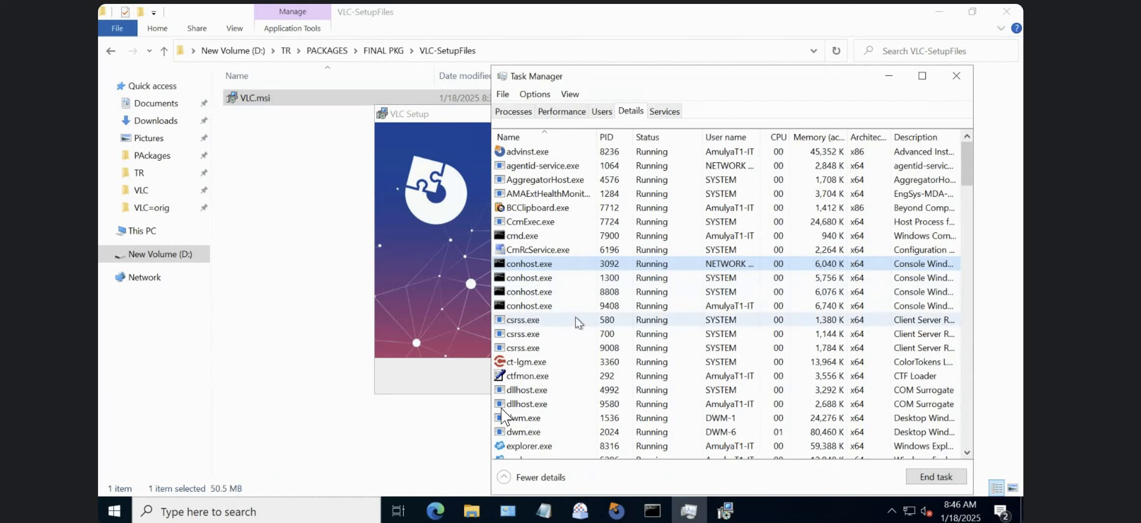
type("msi")
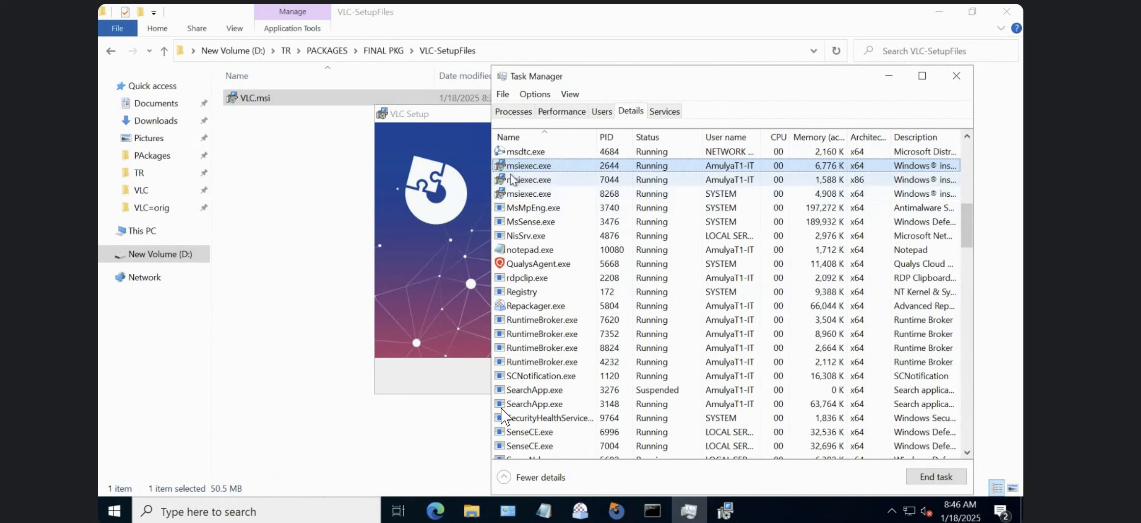
Look through Task Manager's services for names starting with "win" to find the Windows Installer service.
left_click(664, 111)
left_click(563, 291)
type("win")
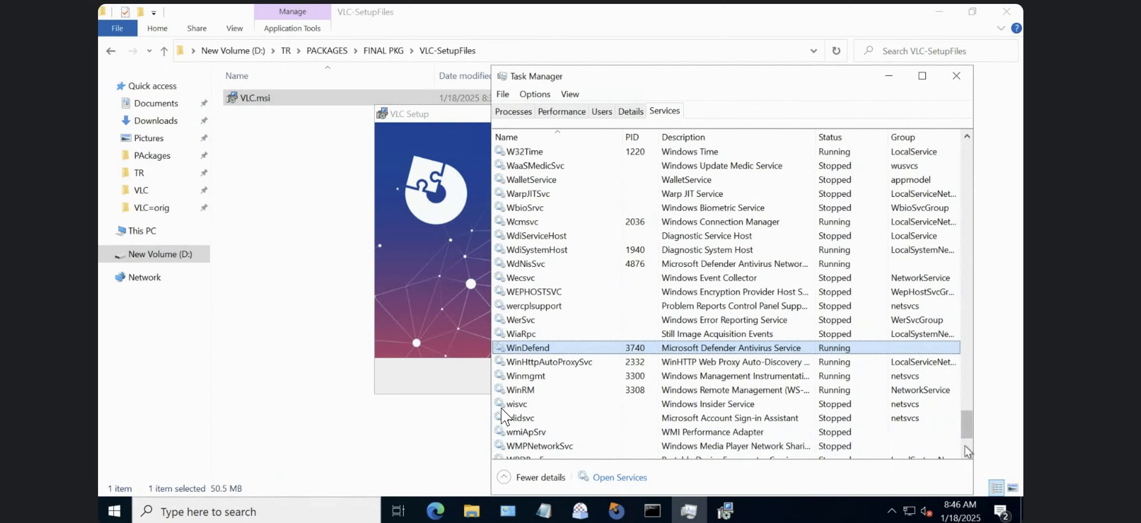
scroll(968, 451, "down", 2)
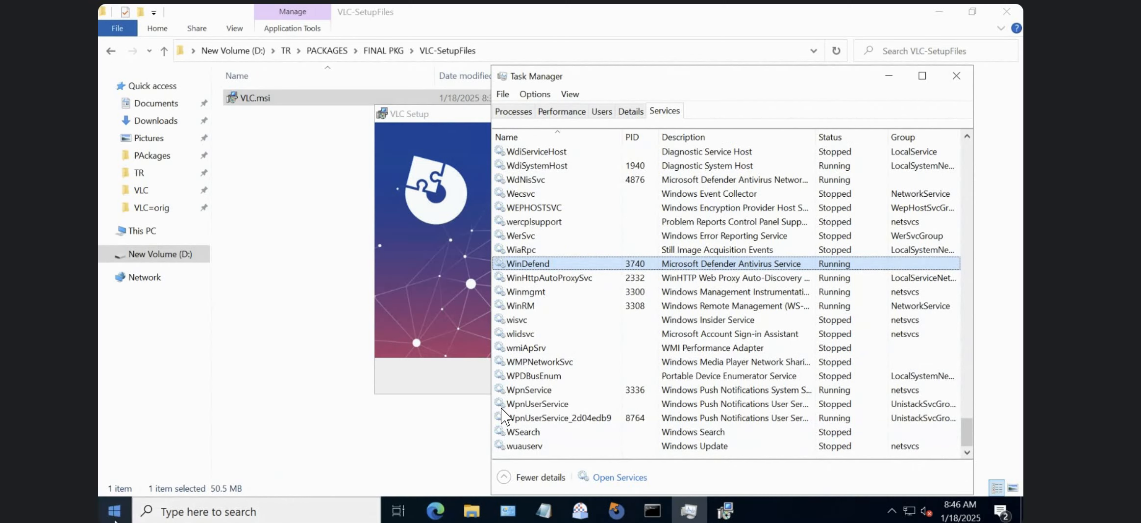
Open the Services console, allow it to make changes, and locate the Windows Installer service.
left_click(114, 519)
type("serv")
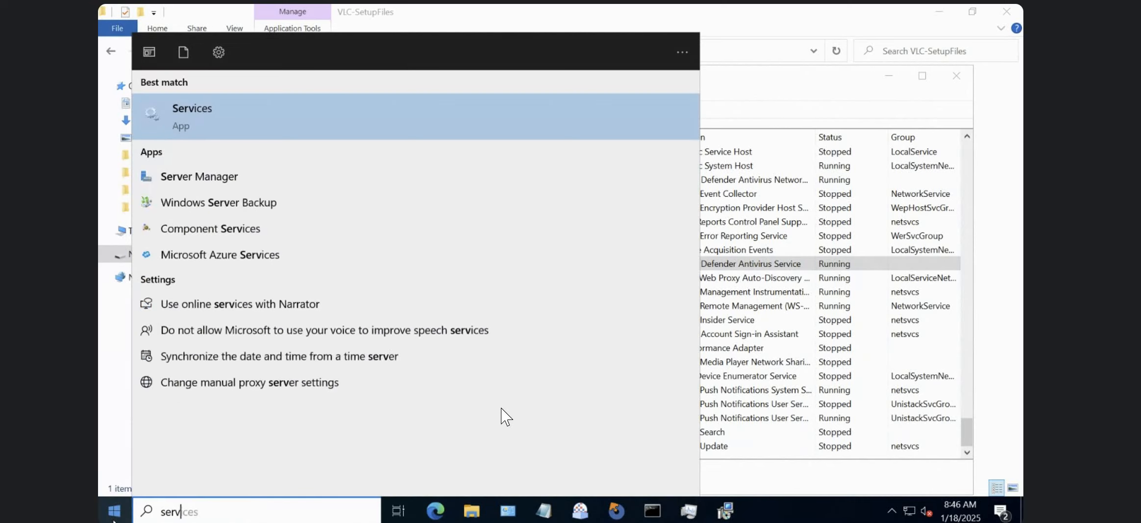
type("ices")
key("Return")
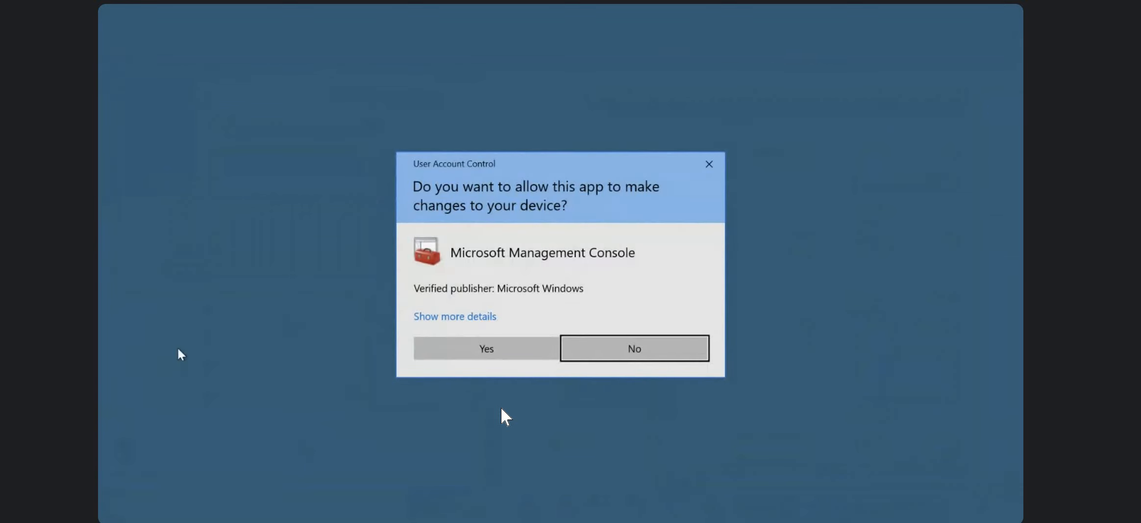
left_click(461, 349)
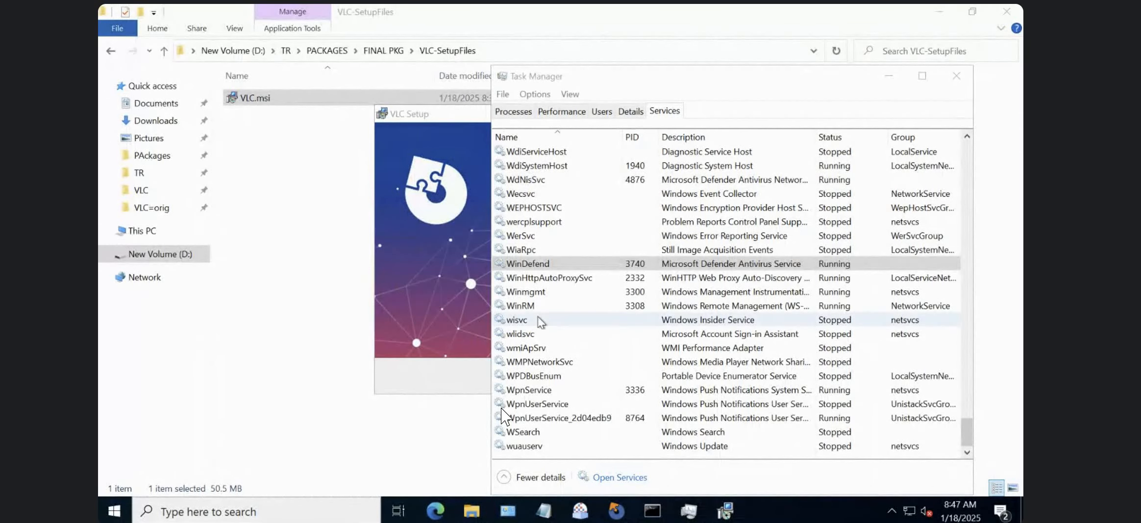
left_click(435, 314)
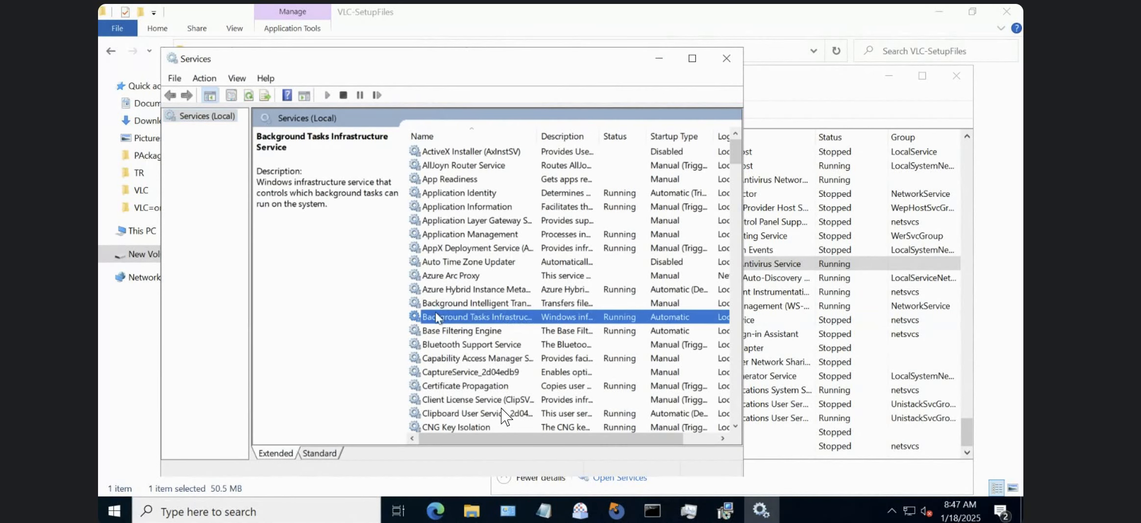
type("wi")
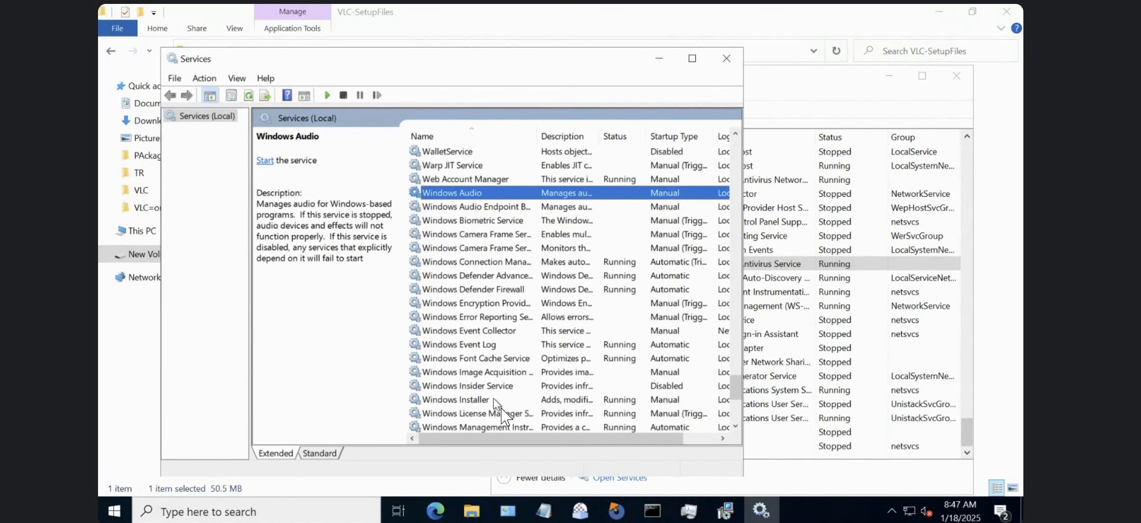
Select the Windows Installer service in the Services console and read its description, status and startup type.
left_click(494, 399)
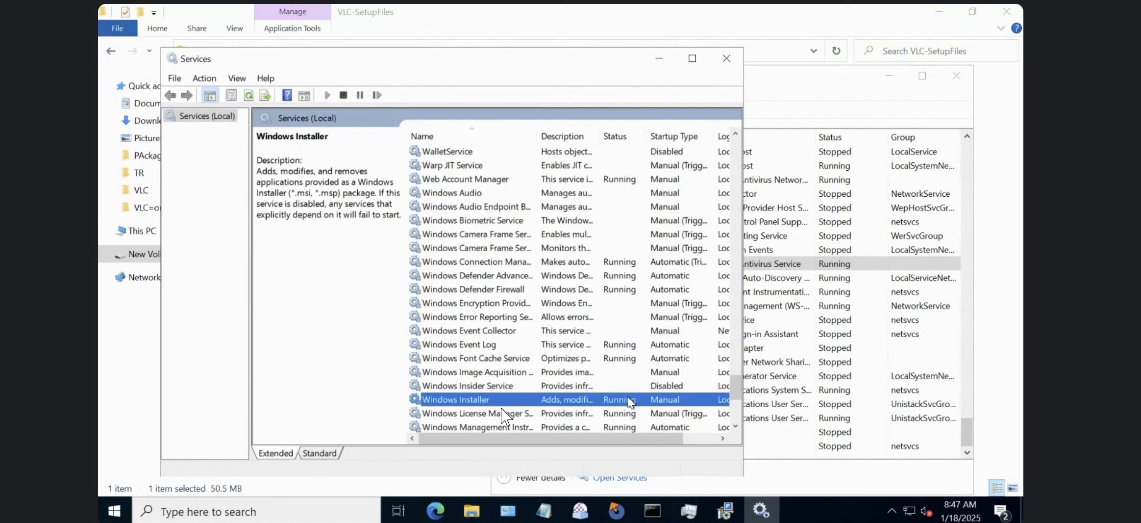
left_click(443, 369)
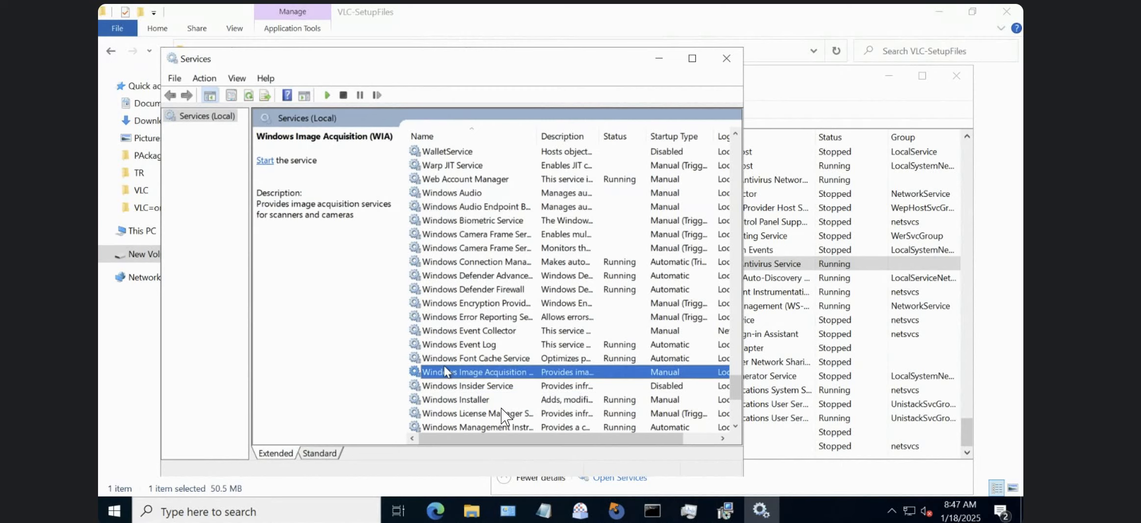
left_click(461, 399)
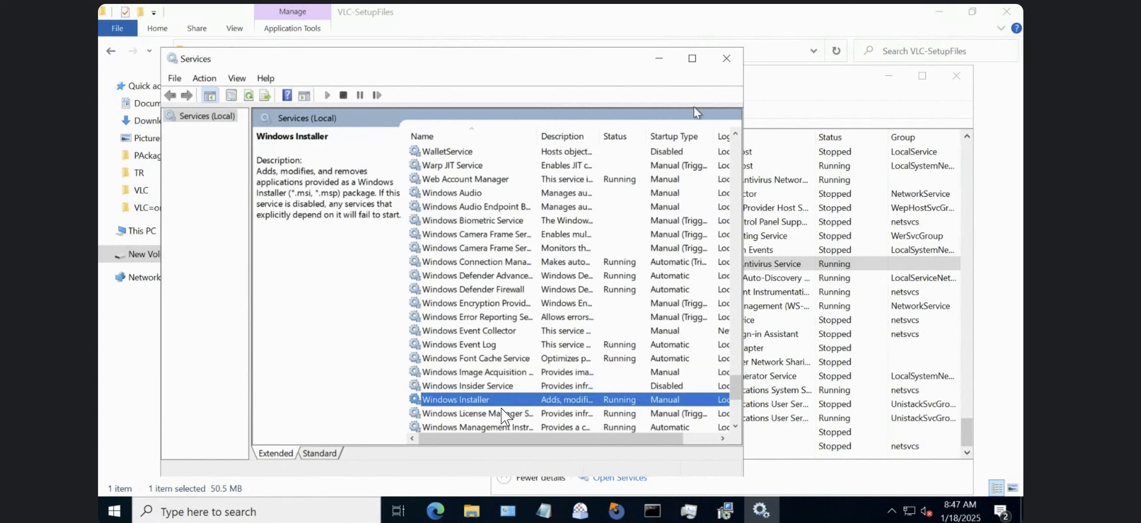
Close the Services console and Task Manager, and cancel the open VLC setup wizard through to its finish.
left_click(723, 59)
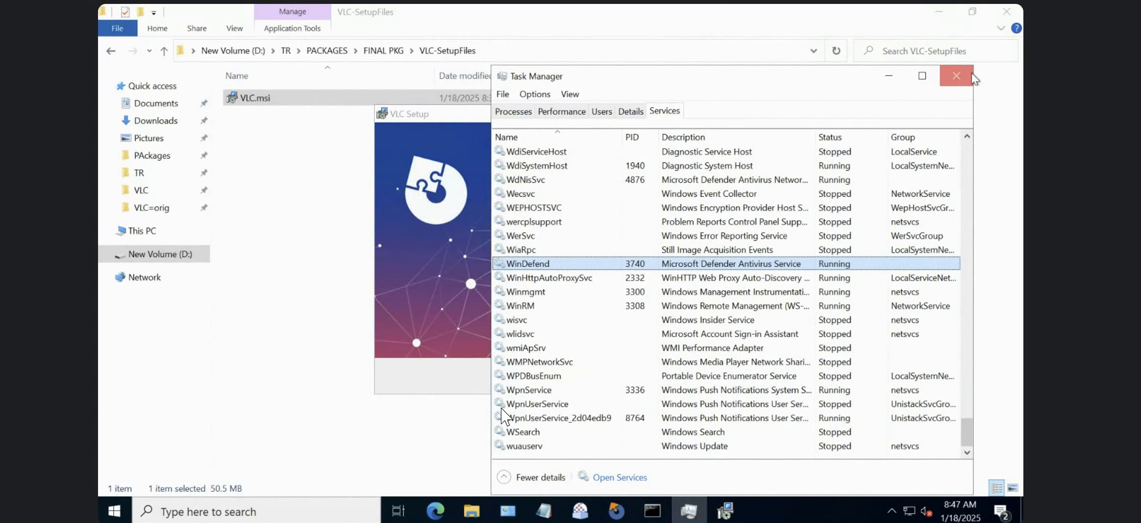
left_click(956, 76)
left_click(715, 376)
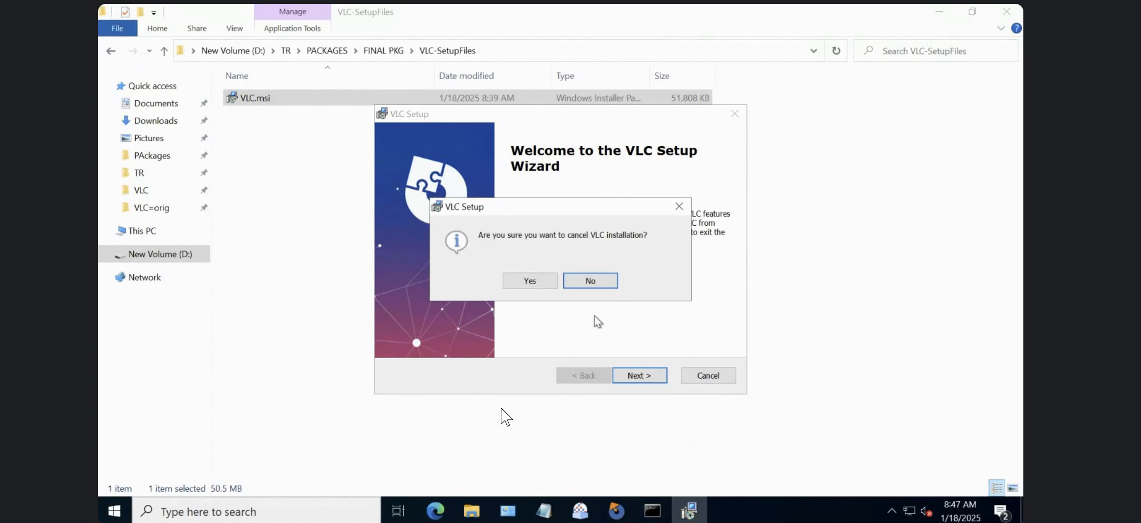
left_click(535, 284)
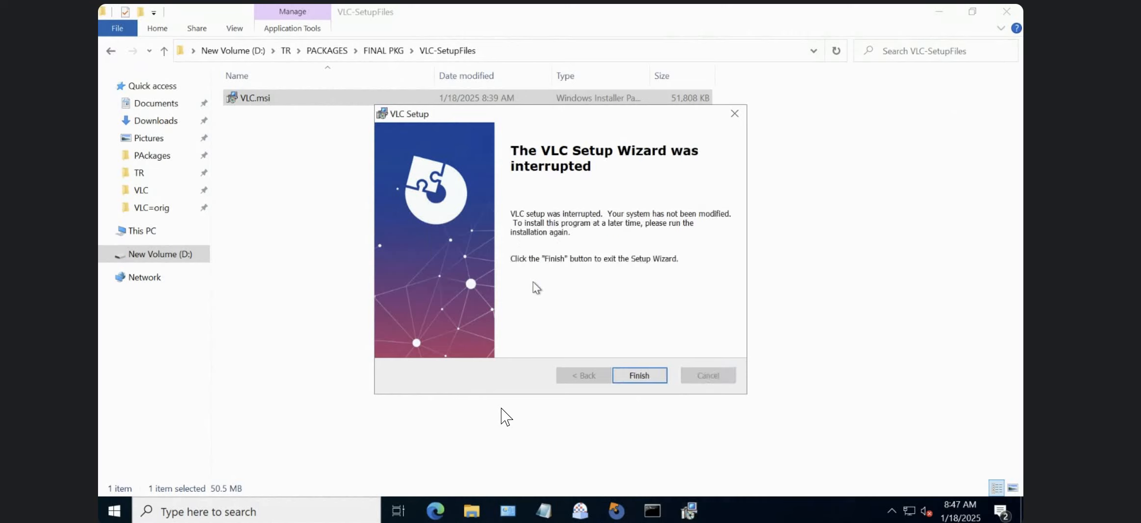
left_click(636, 375)
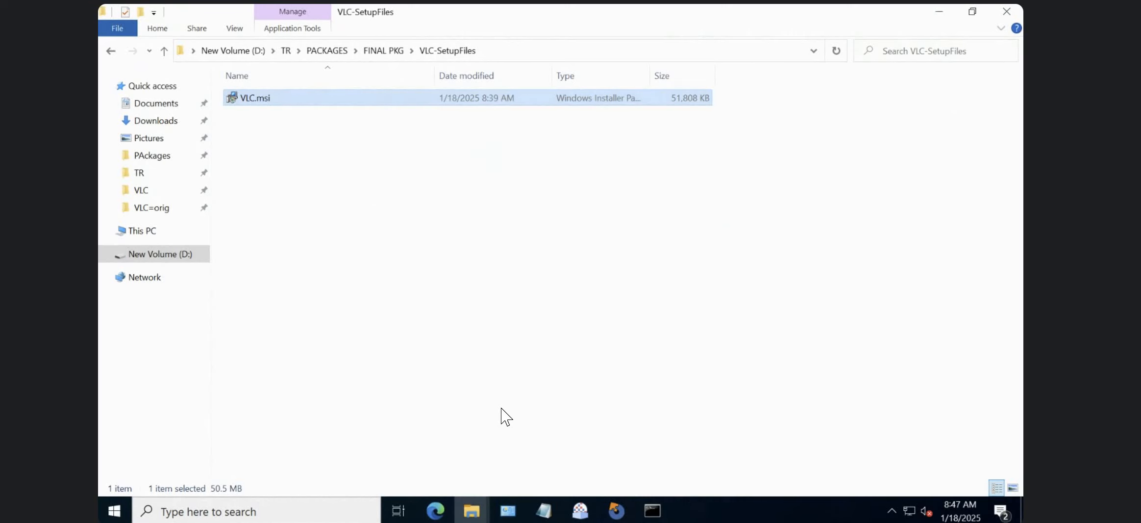
left_click(653, 511)
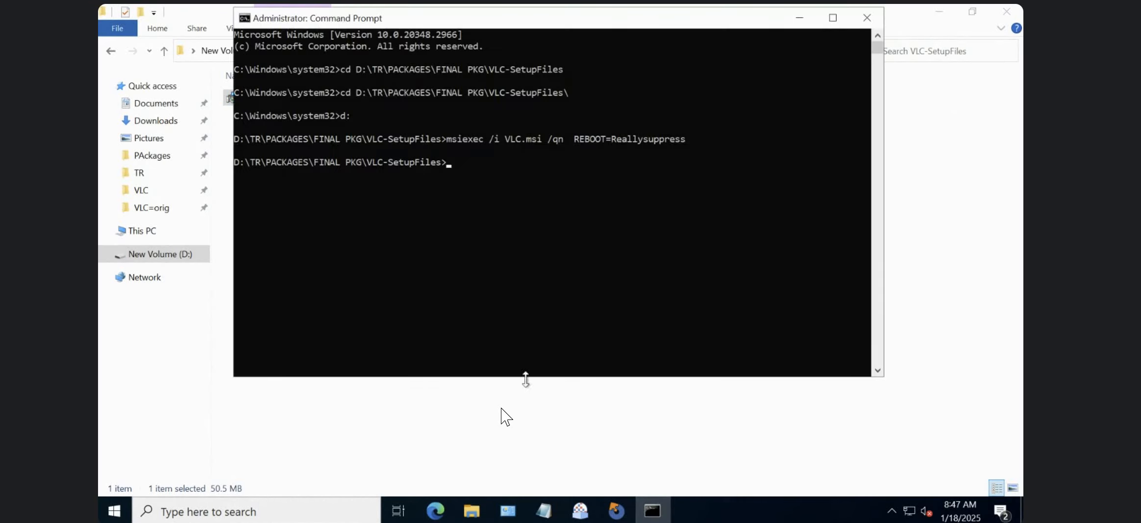
left_click(515, 250)
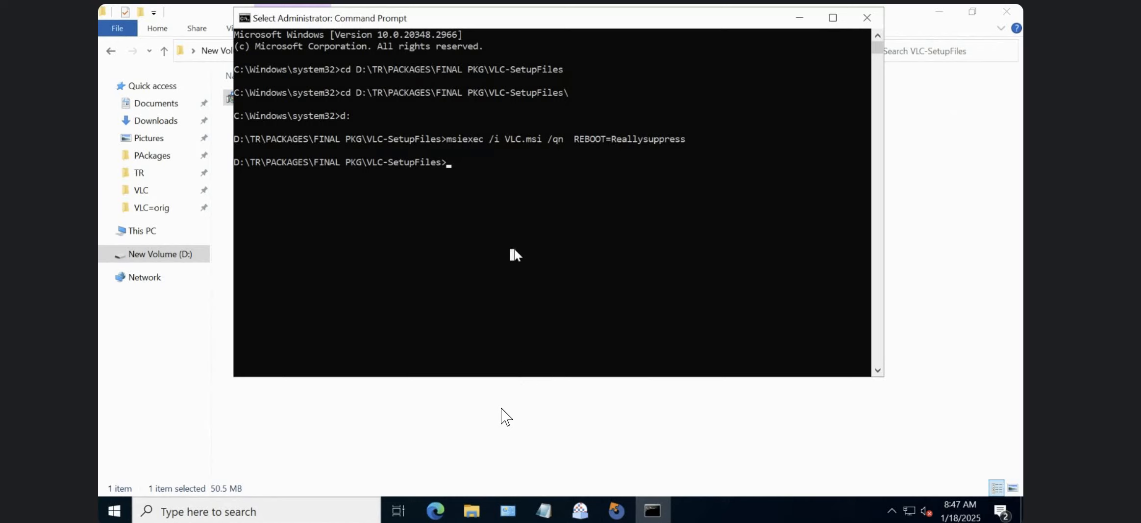
type("m")
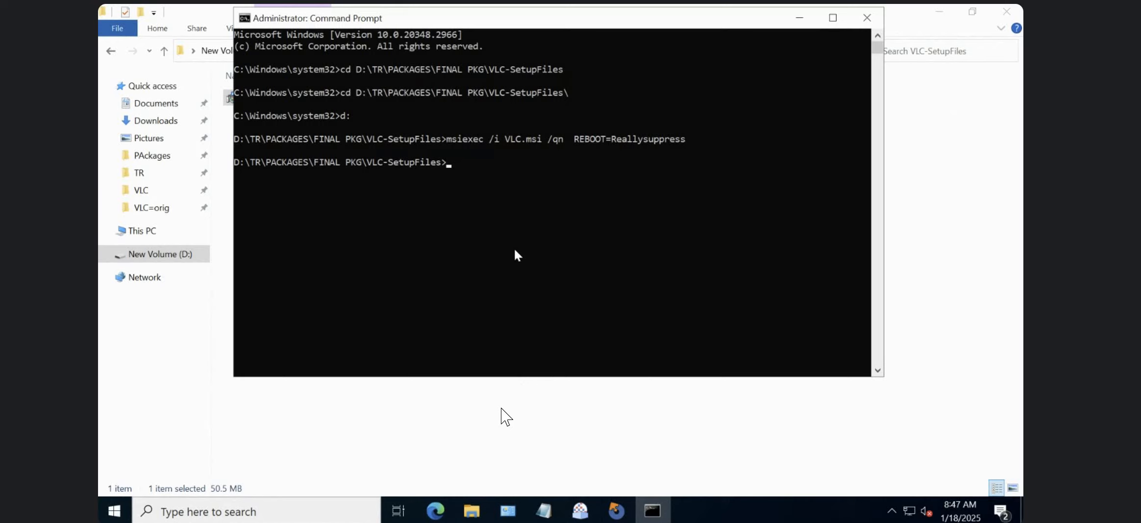
Check the contents of the installed VLC folder in C:\Program Files (x86)\VideoLAN and copy that folder.
left_click(463, 460)
left_click(478, 519)
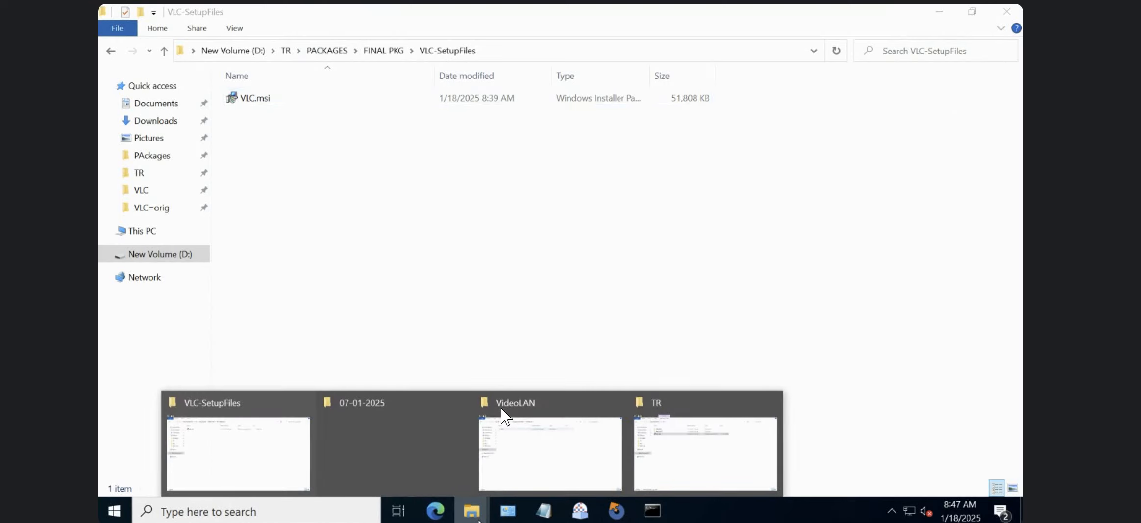
left_click(570, 458)
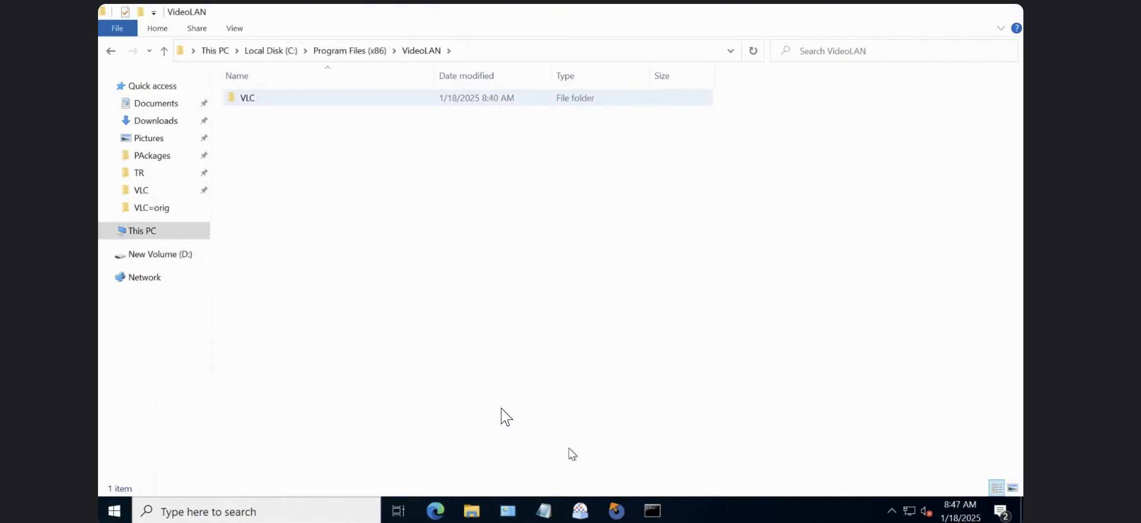
left_click(340, 103)
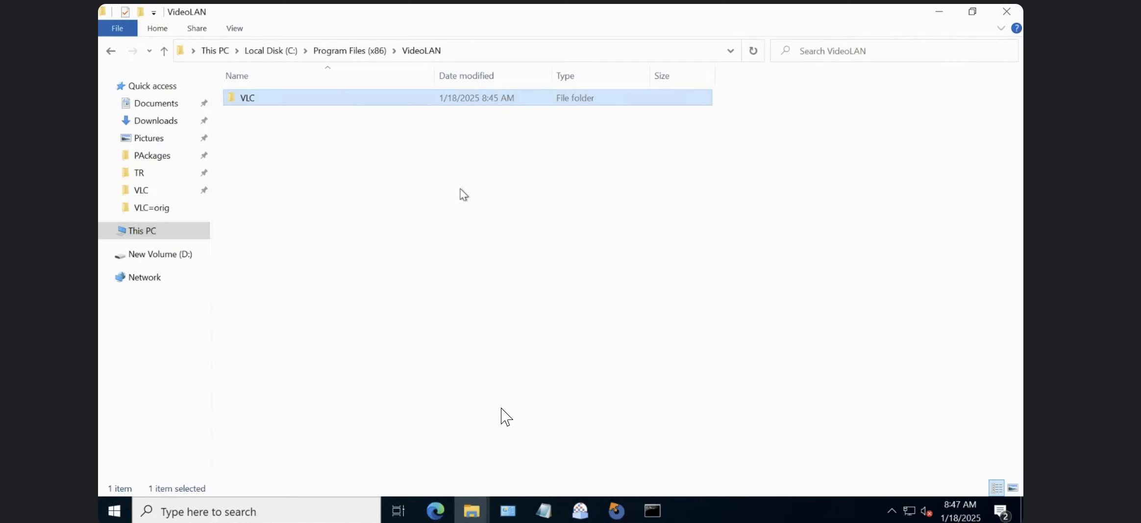
double_click(343, 102)
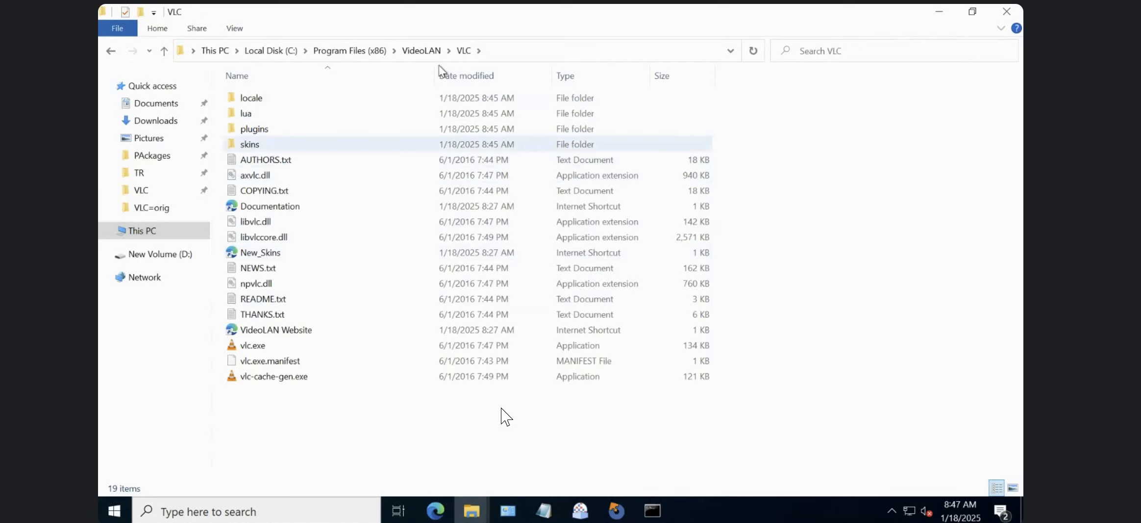
left_click(422, 51)
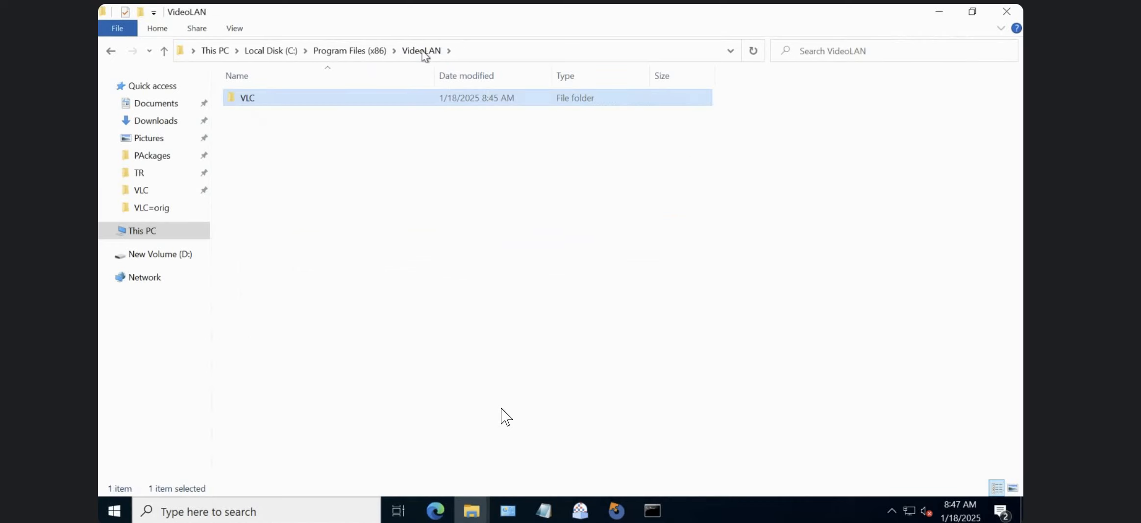
Go from the VLC-SetupFiles folder up to D:\TR and create a new folder named OUTPUT there.
left_click(471, 510)
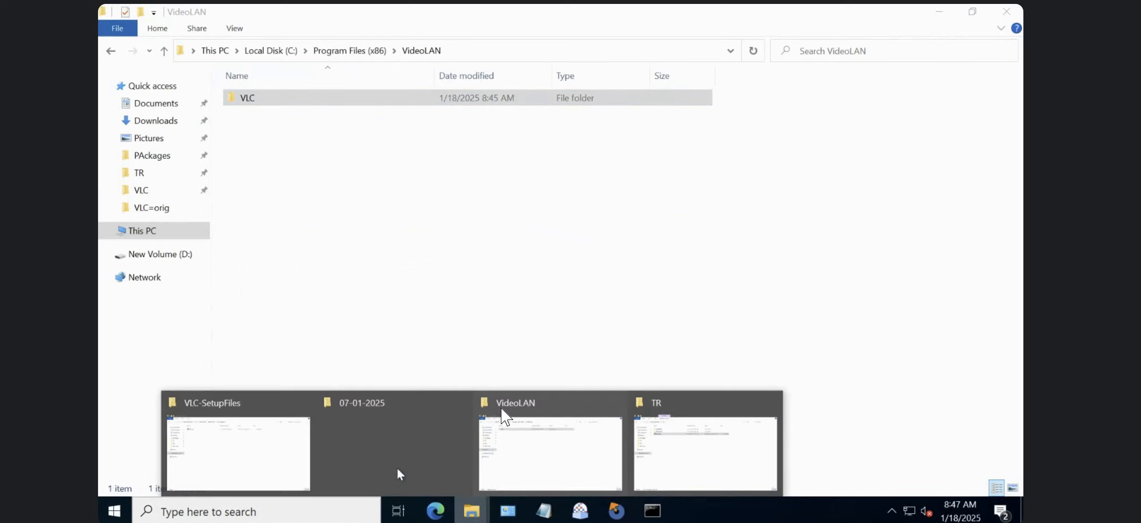
left_click(245, 445)
left_click(332, 49)
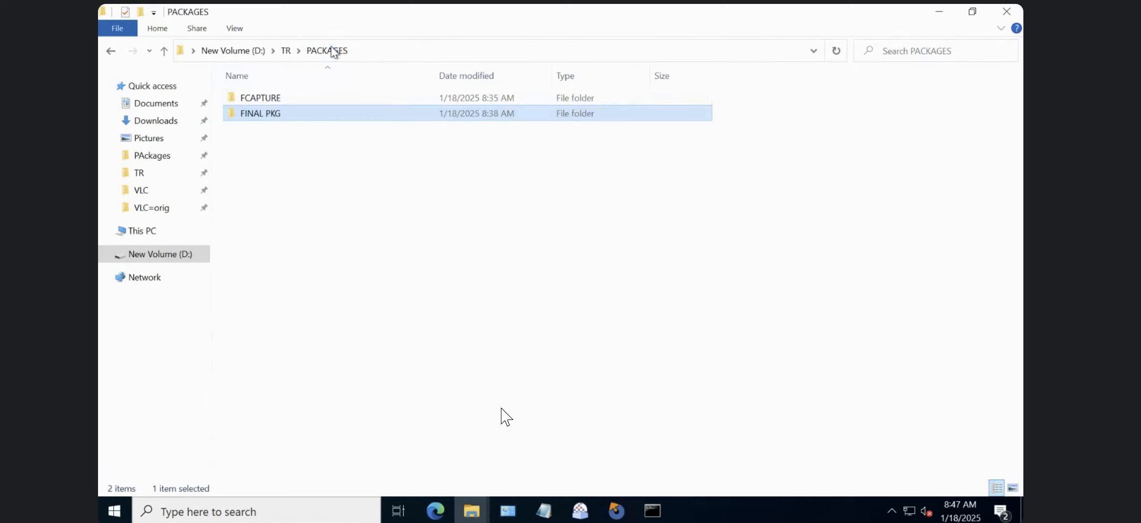
left_click(286, 51)
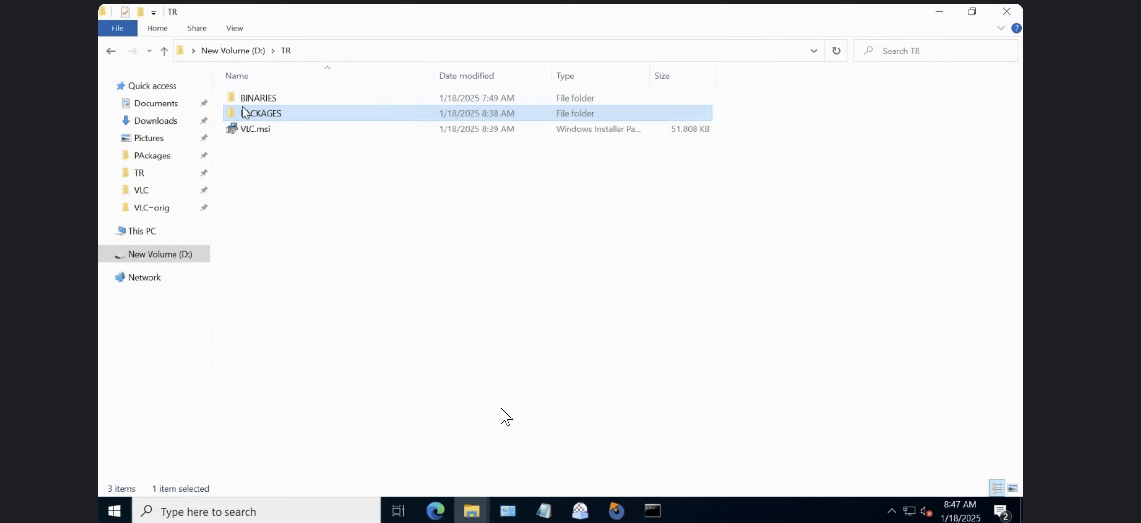
left_click(288, 204)
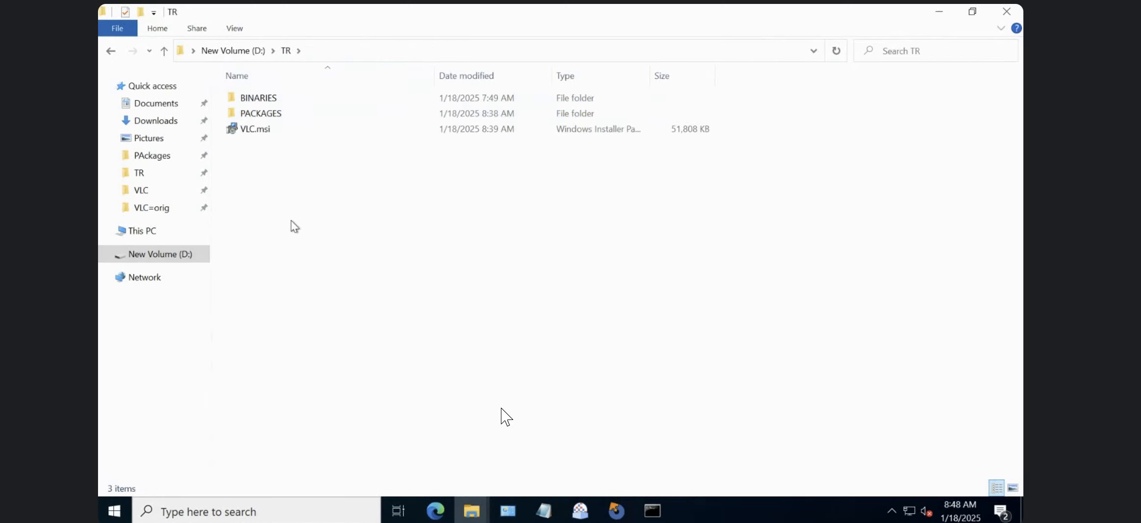
right_click(291, 220)
mouse_move(342, 401)
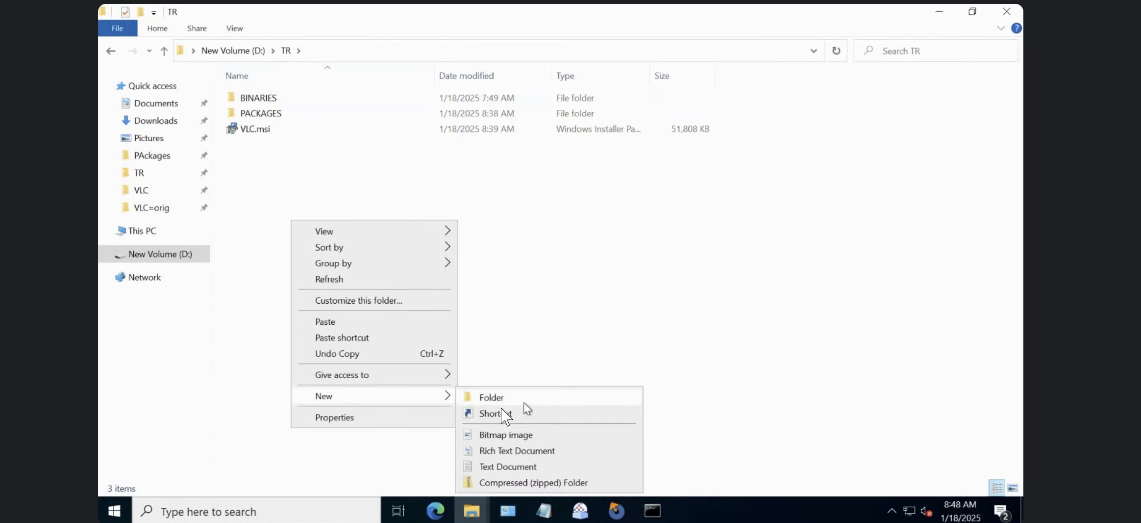
left_click(525, 402)
type("OUTPUT")
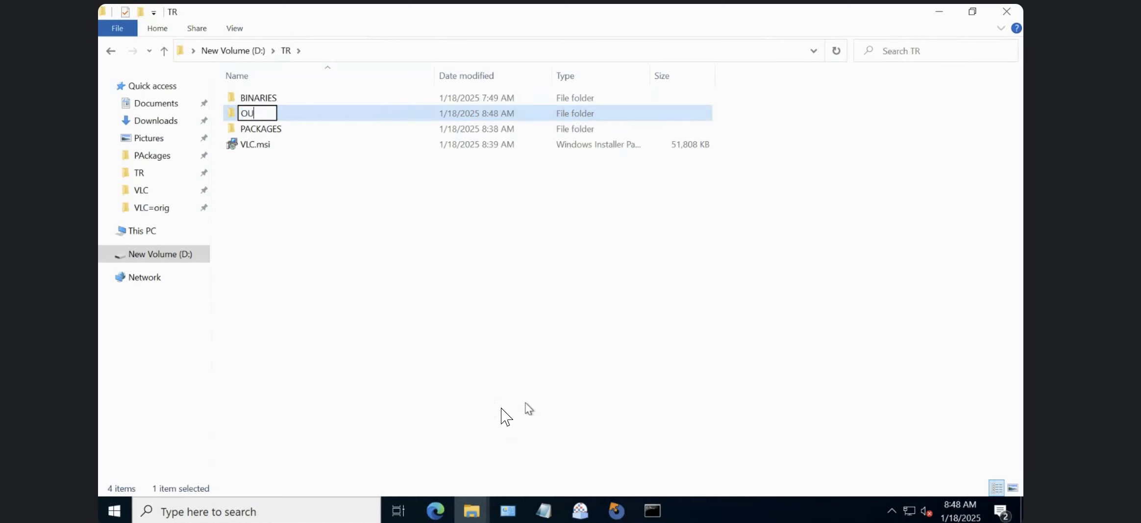
key("Return")
key("Return")
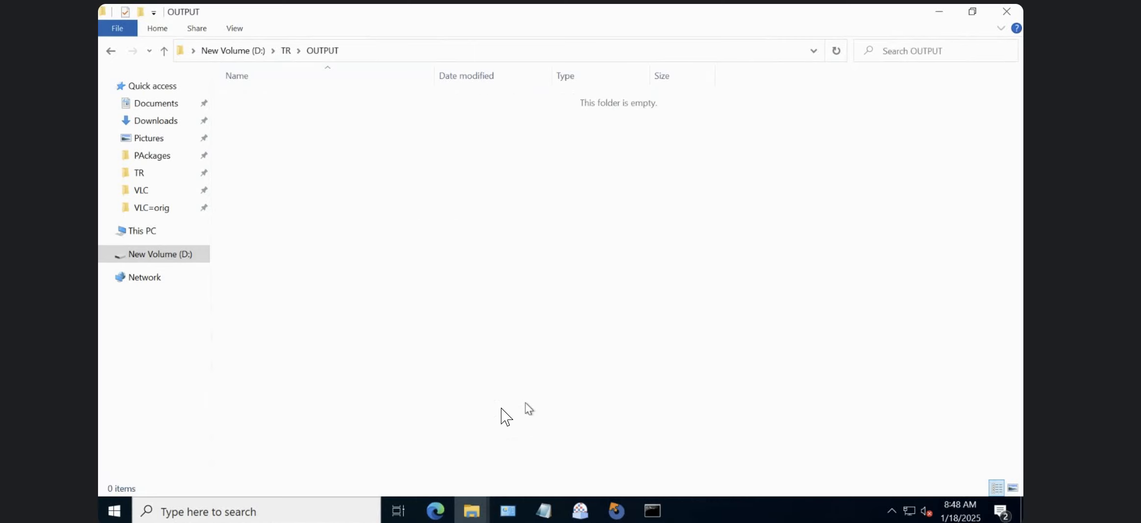
Paste the copied VLC folder into the OUTPUT folder and rename the copy VLC-MSI.
key("ctrl+v")
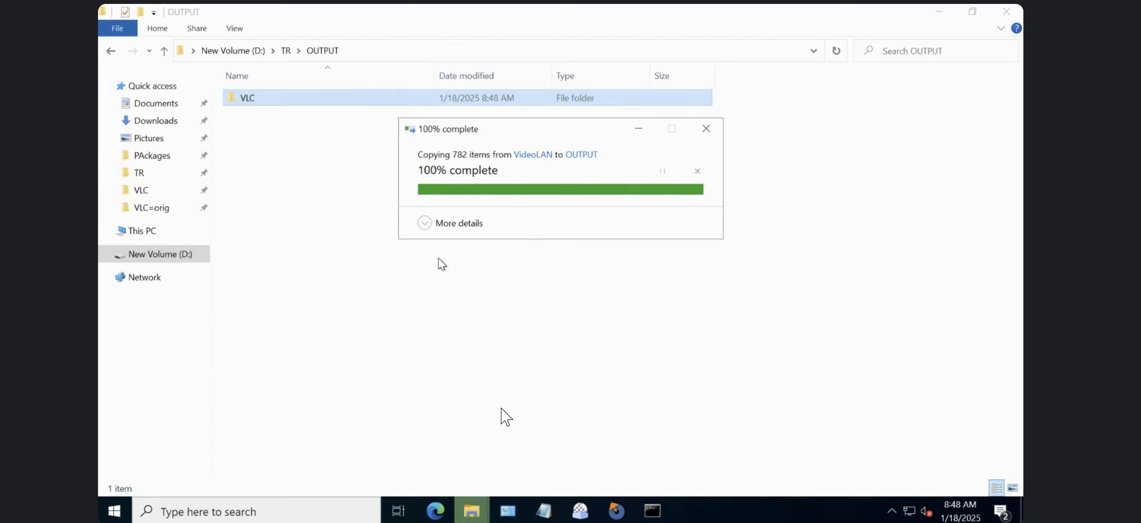
right_click(286, 98)
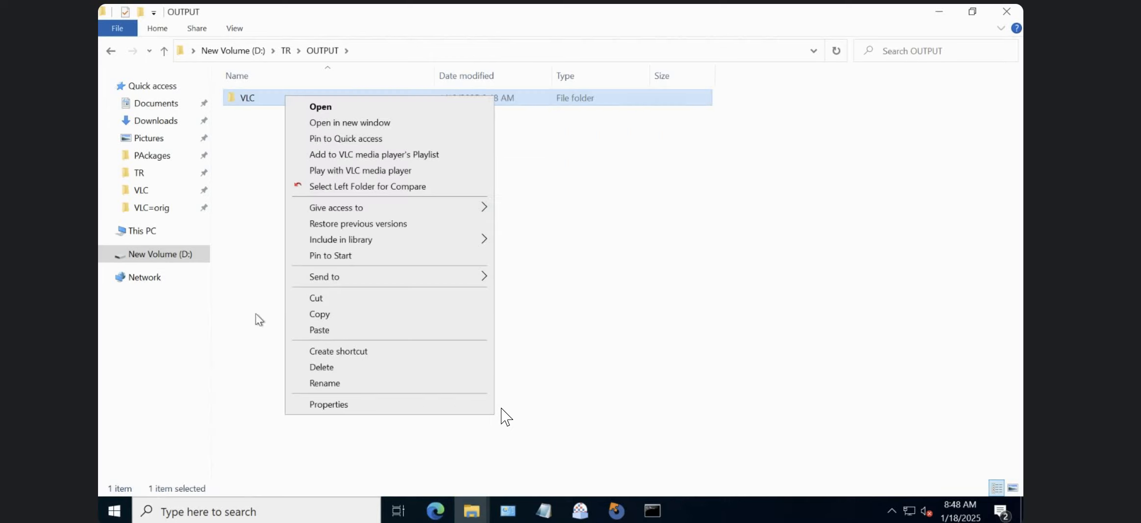
left_click(317, 385)
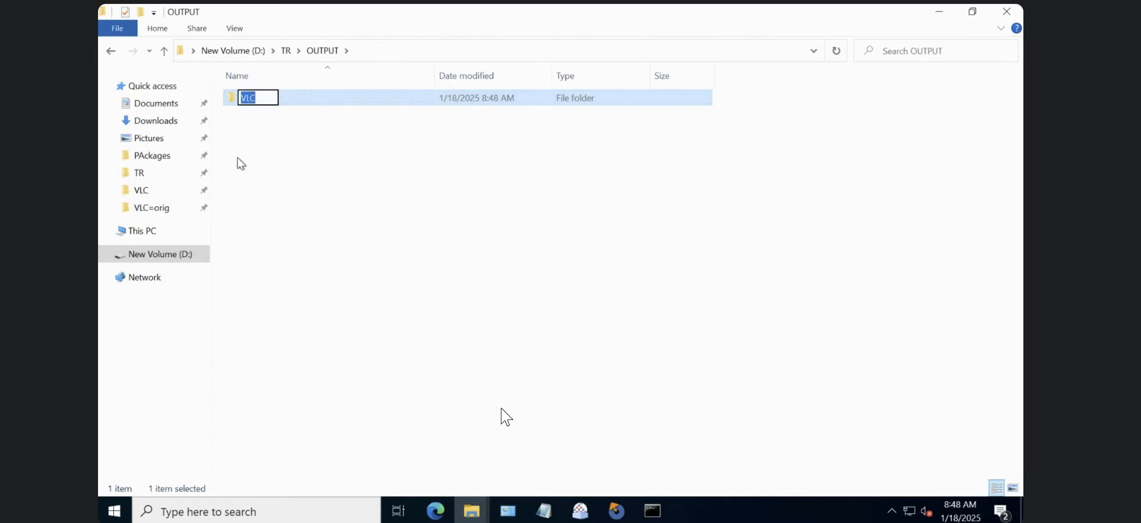
left_click(261, 99)
type("-MSI")
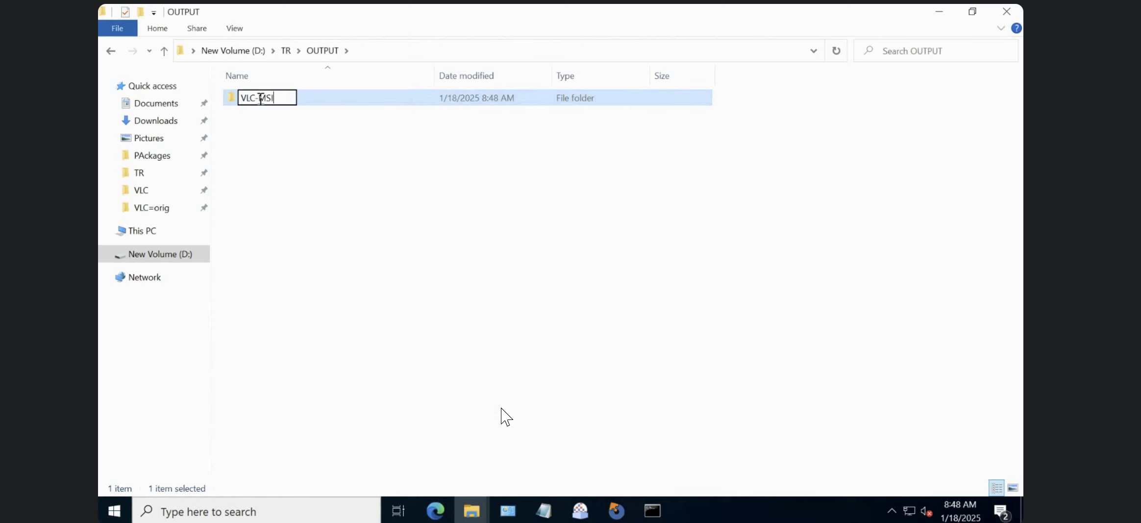
key("Return")
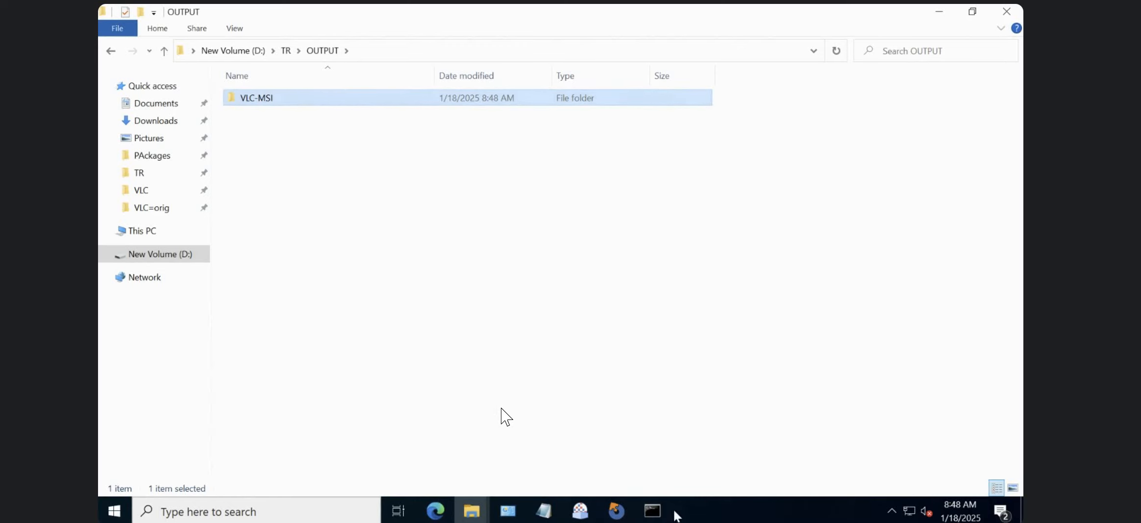
Silently uninstall VLC from the administrator Command Prompt with msiexec /x VLC.msi /qn REBOOT=Reallysuppress.
left_click(652, 510)
left_click(530, 323)
key("Up")
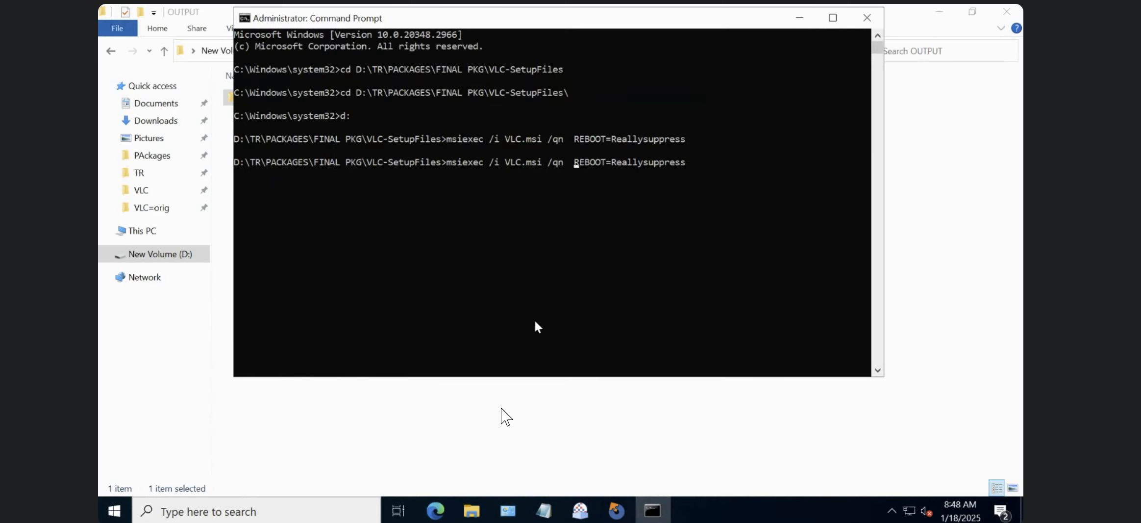
key("Left")
key("Left")
key("Left")
key("BackSpace")
type("x")
key("Return")
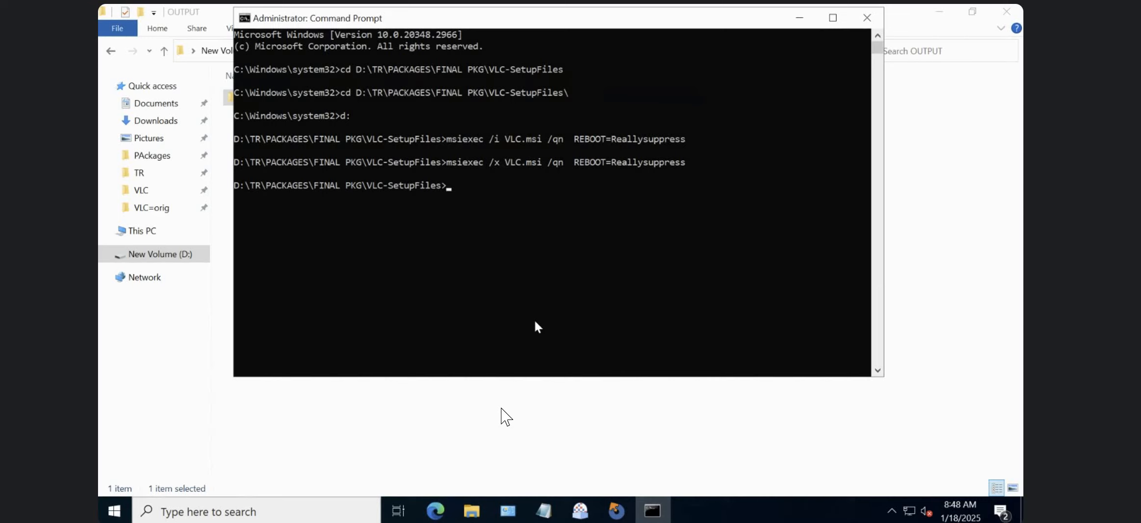
left_click(465, 245)
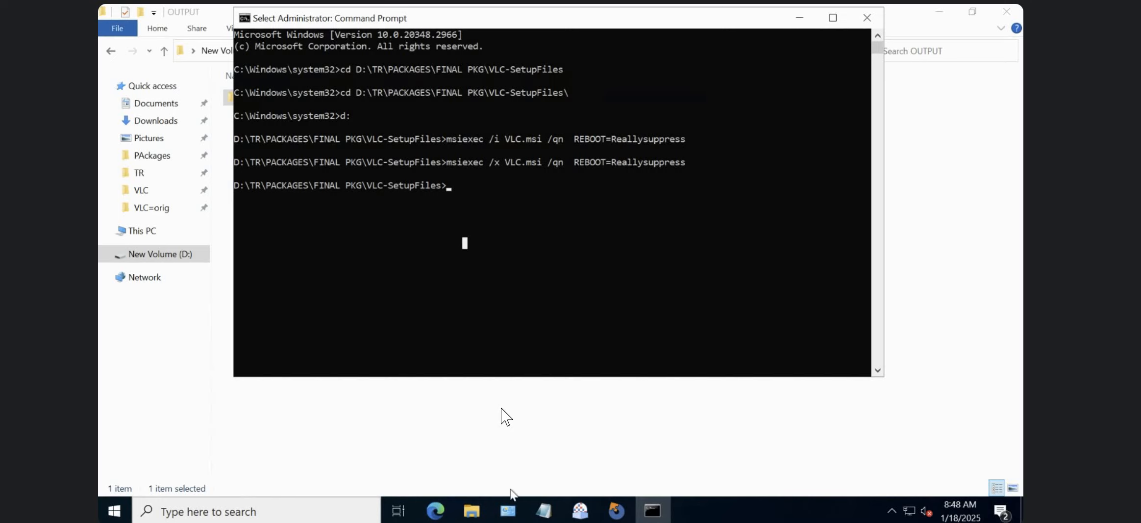
Refresh the installed programs list in Programs and Features and check the desktop for remaining traces of VLC.
left_click(508, 510)
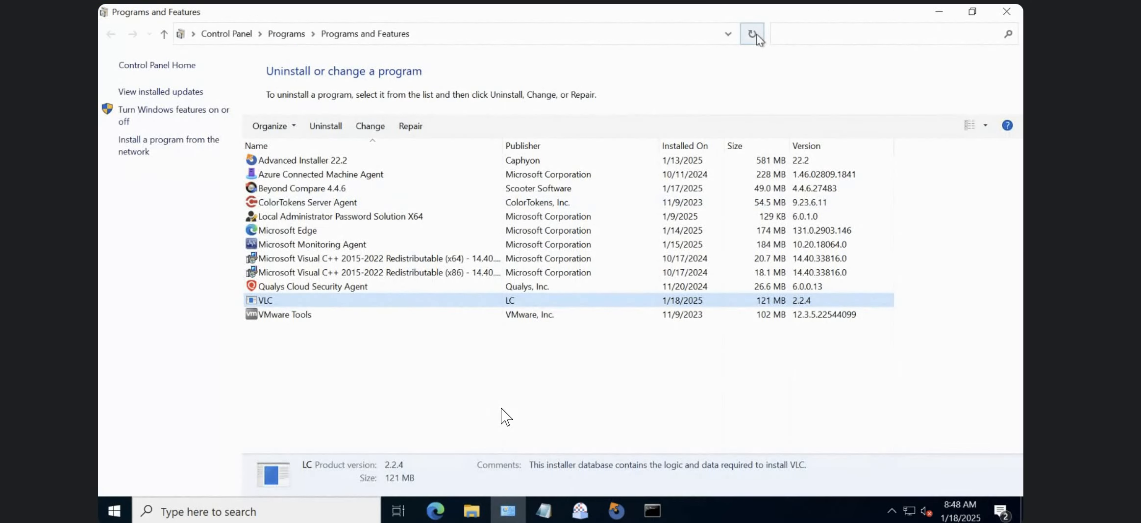
left_click(756, 34)
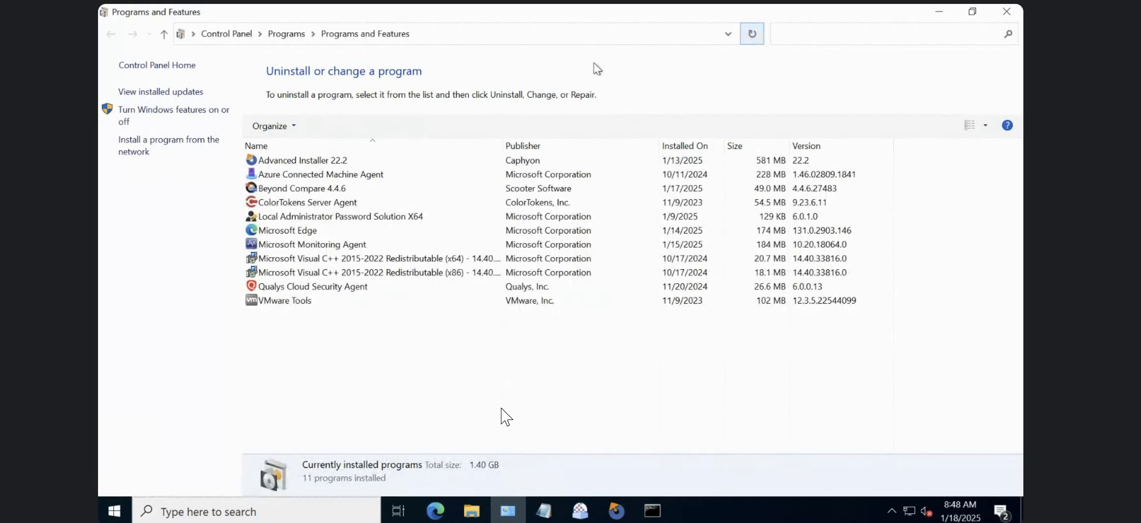
left_click(754, 36)
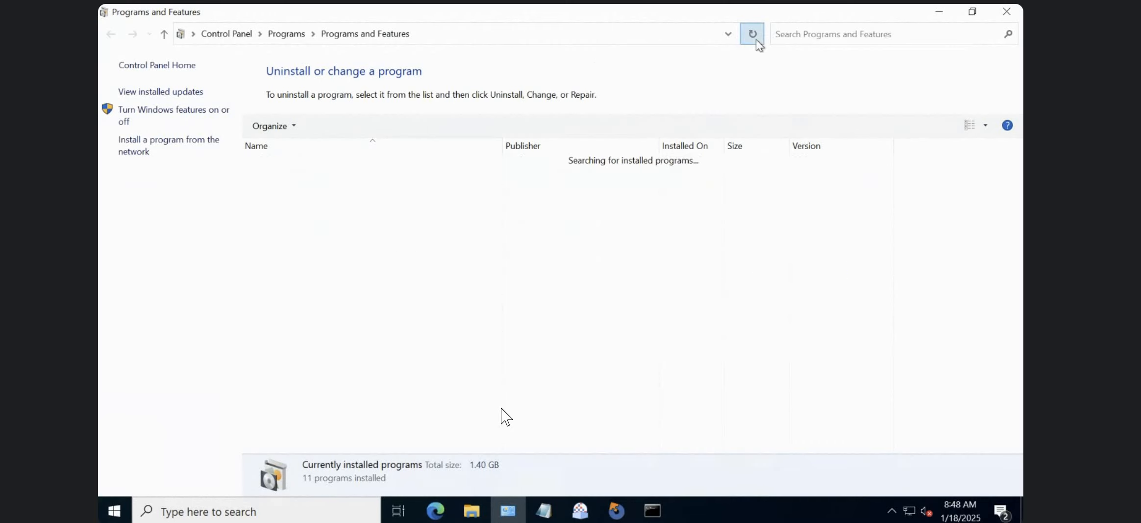
key("super+d")
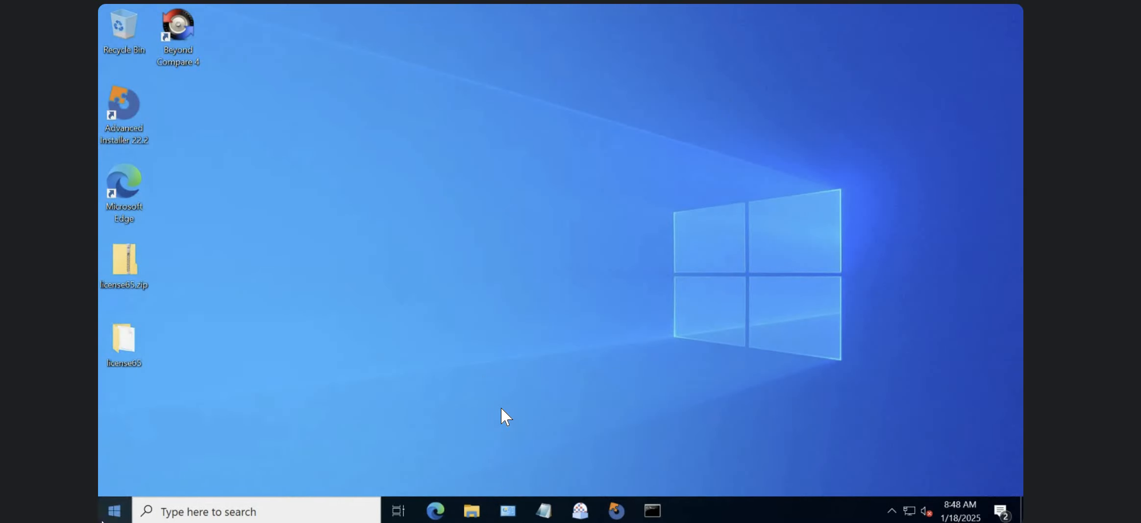
Check the VideoLAN folder in C:\Program Files (x86) for leftover files, and recheck the installed programs list.
left_click(468, 516)
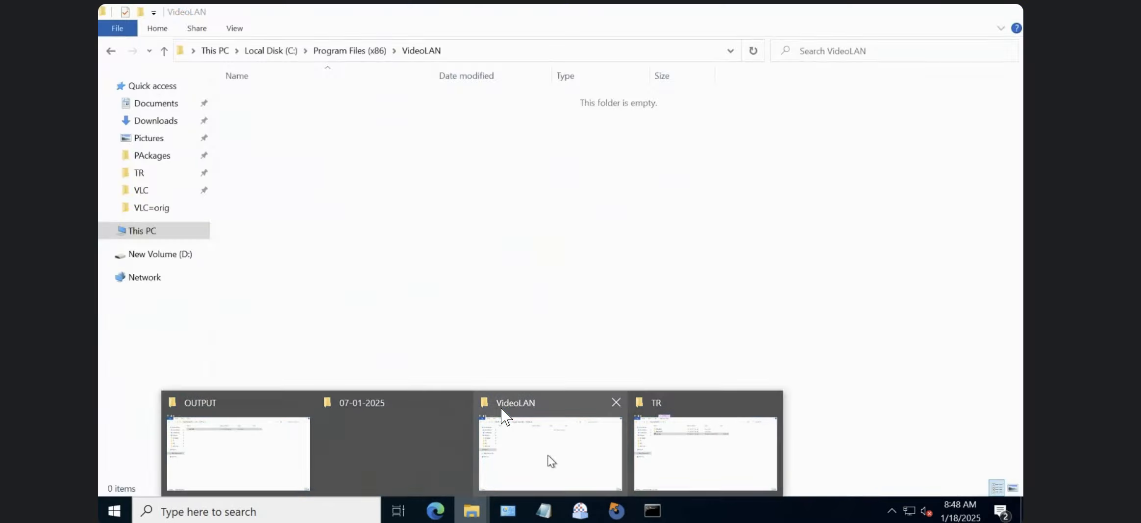
left_click(544, 456)
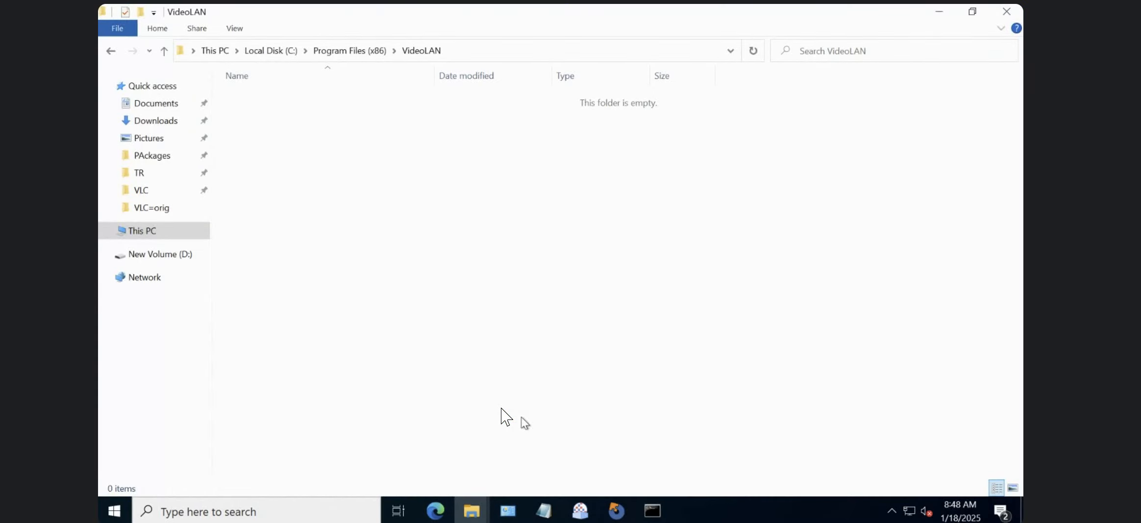
left_click(367, 50)
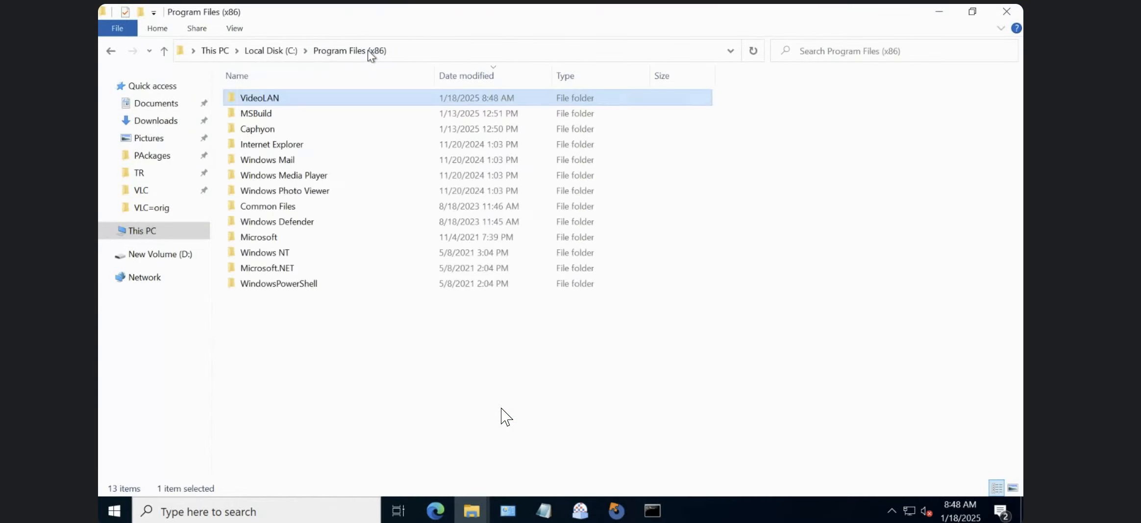
double_click(297, 97)
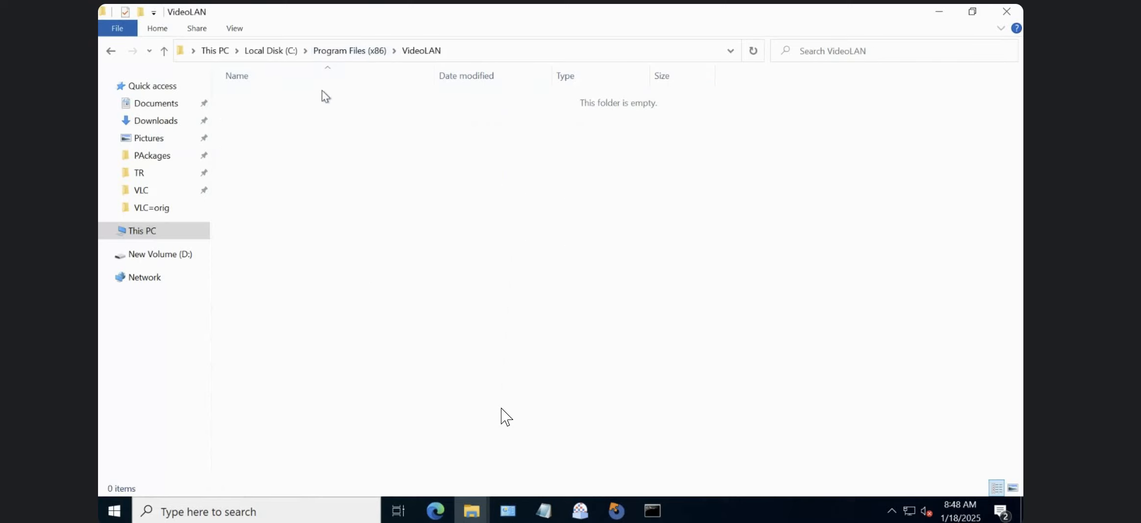
left_click(337, 52)
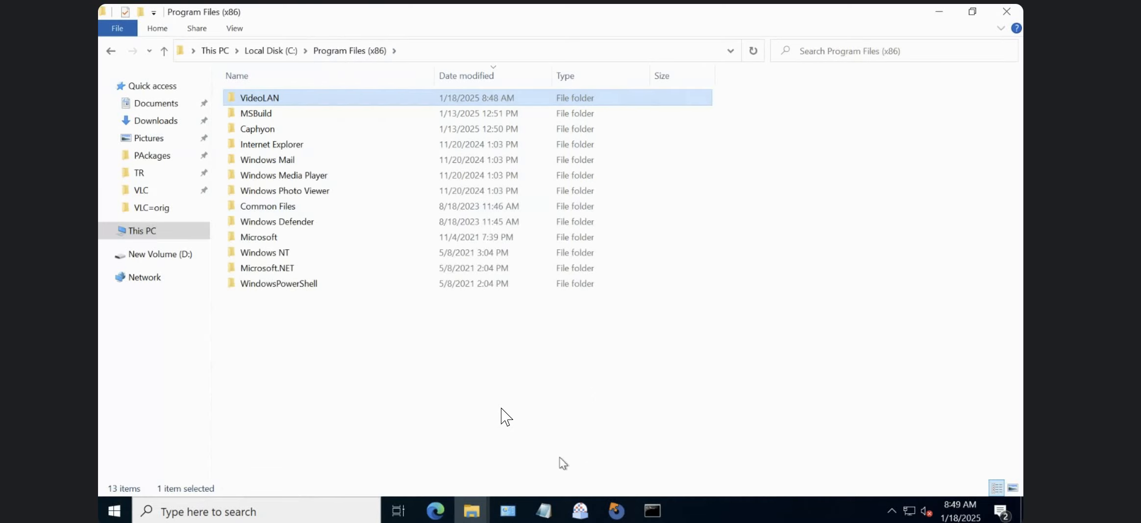
left_click(339, 54)
double_click(264, 100)
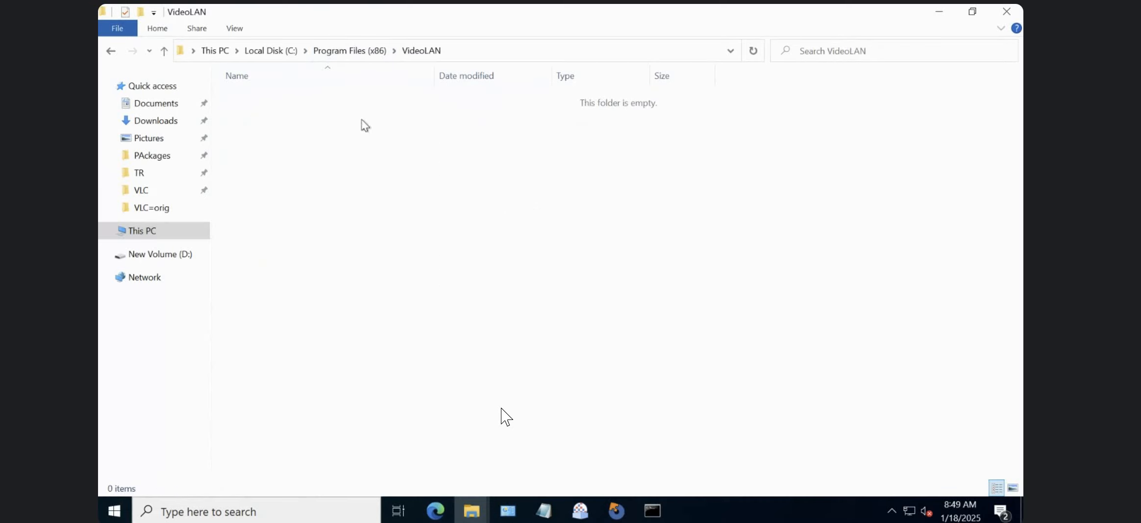
left_click(352, 56)
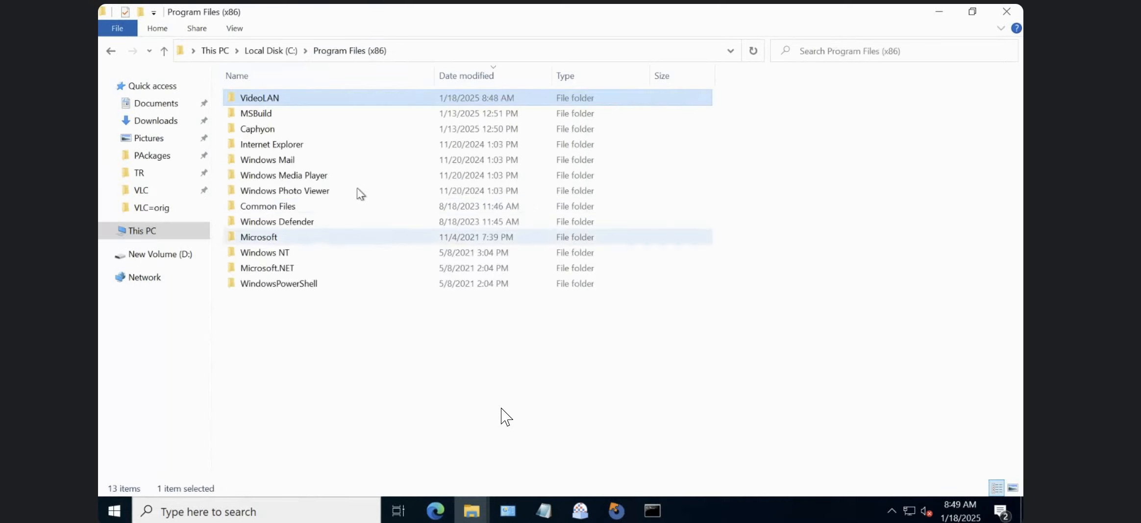
left_click(508, 510)
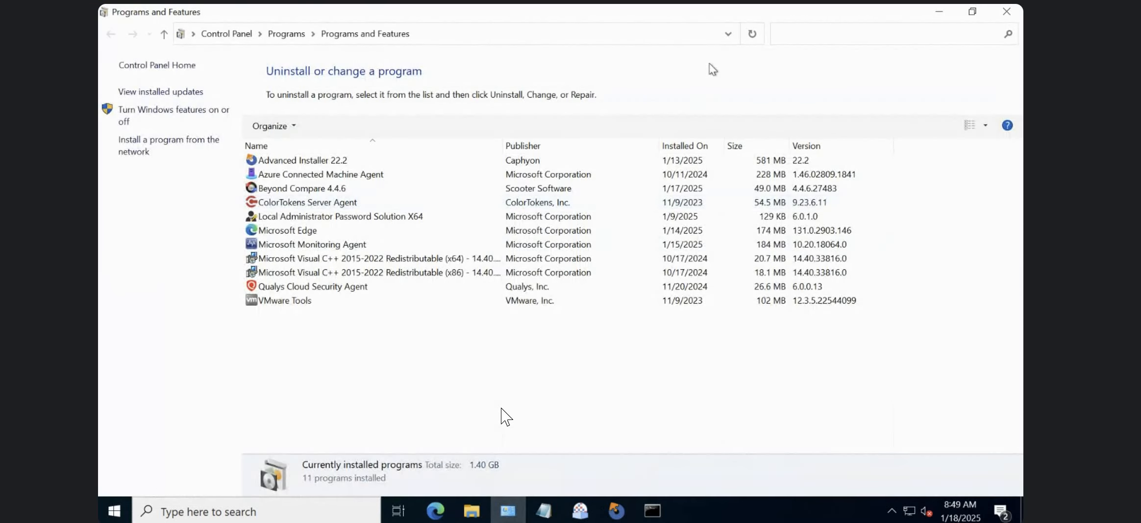
left_click(751, 35)
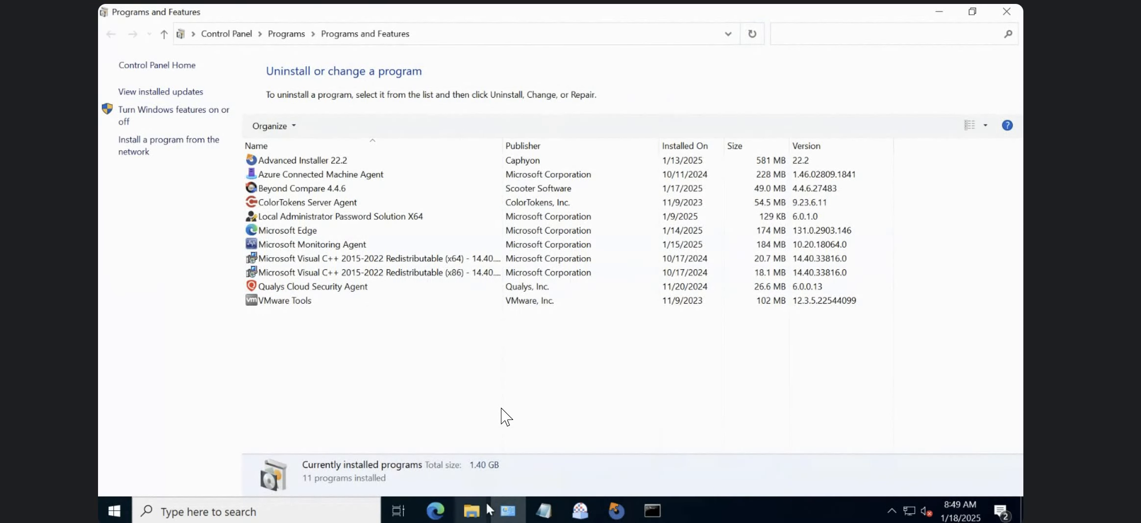
Launch vlc-2.2.4-win32.exe from D:\TR\BINARIES with administrator approval and accept the default installer language.
left_click(483, 519)
left_click(229, 447)
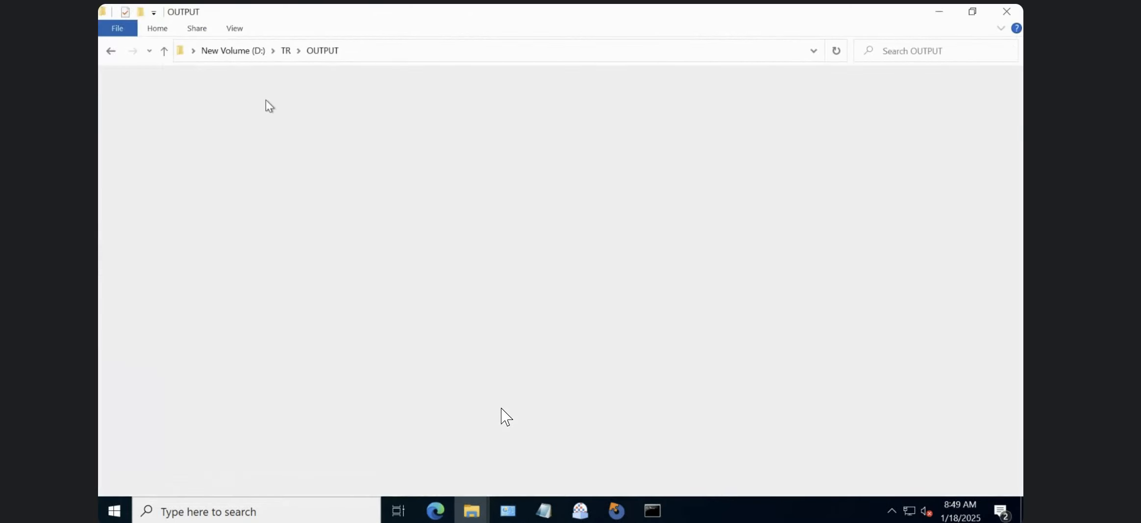
left_click(287, 51)
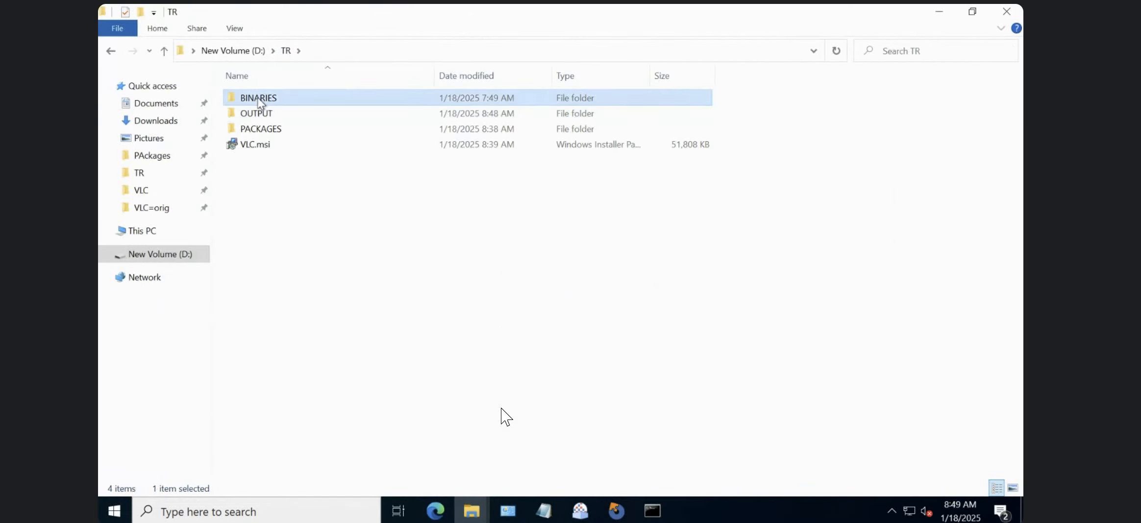
double_click(260, 99)
double_click(260, 99)
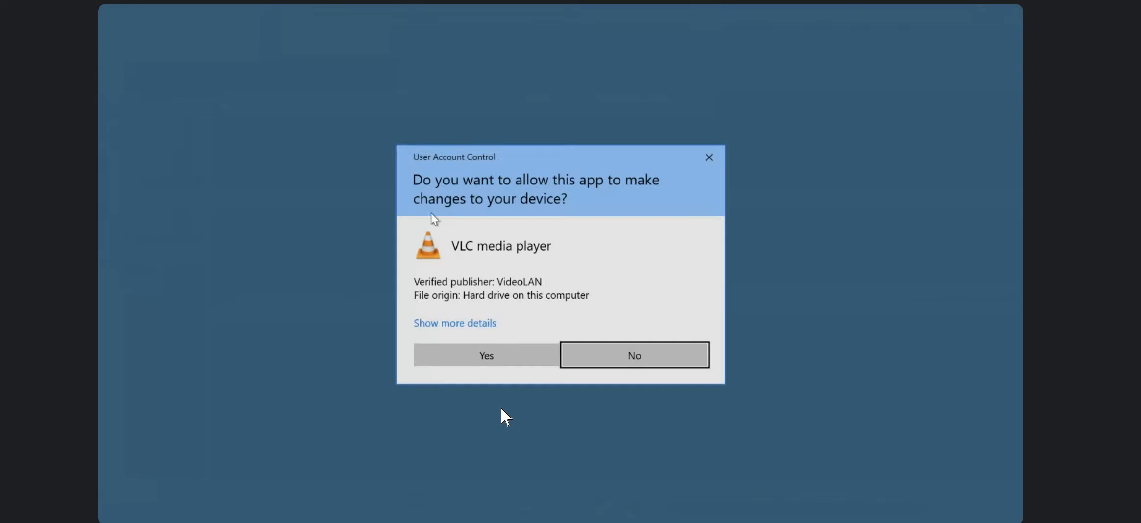
left_click(491, 361)
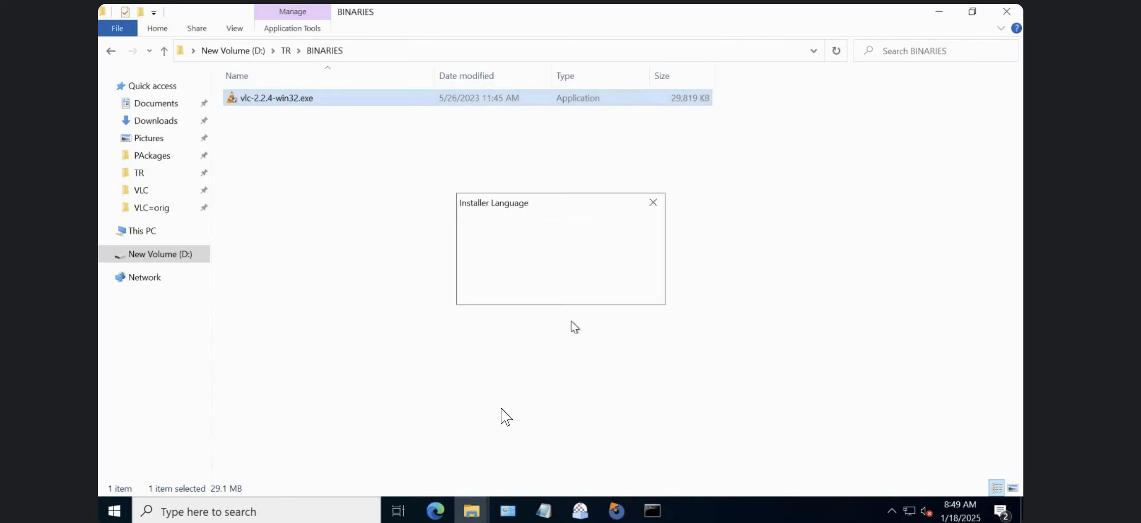
left_click(571, 291)
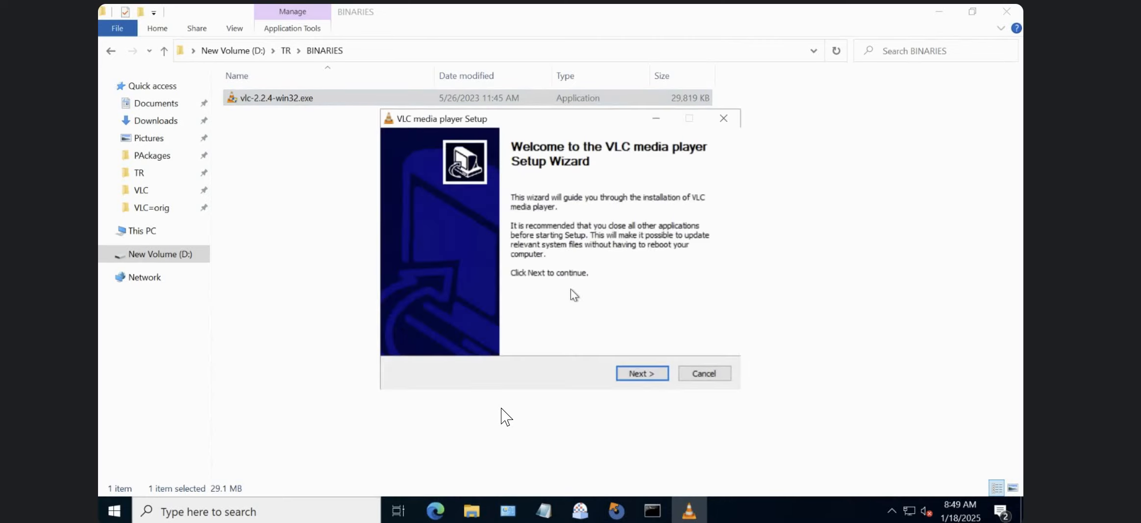
Install VLC media player with the default setup options and finish the wizard without running the player.
left_click(642, 373)
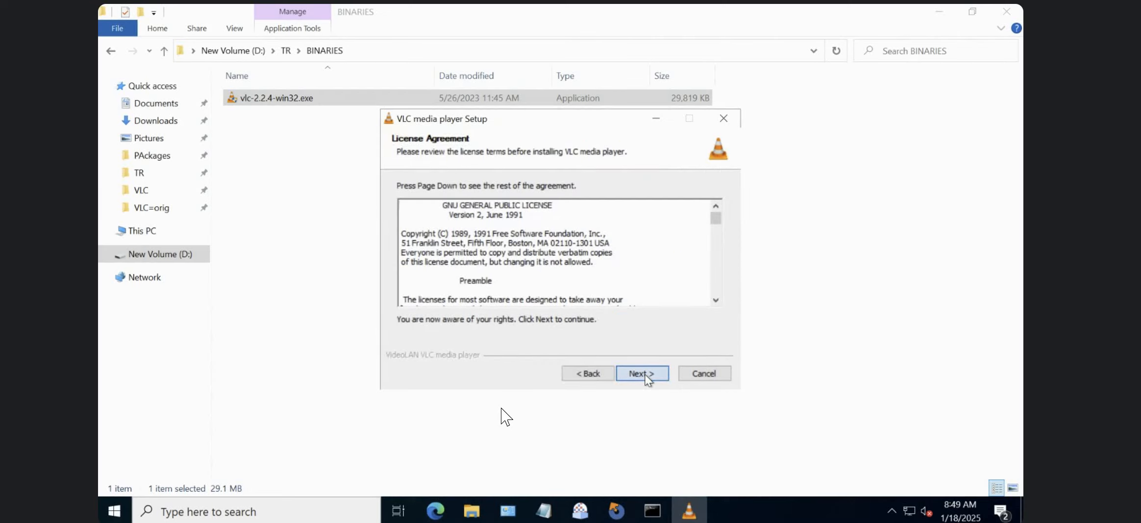
left_click(642, 373)
left_click(646, 375)
left_click(645, 374)
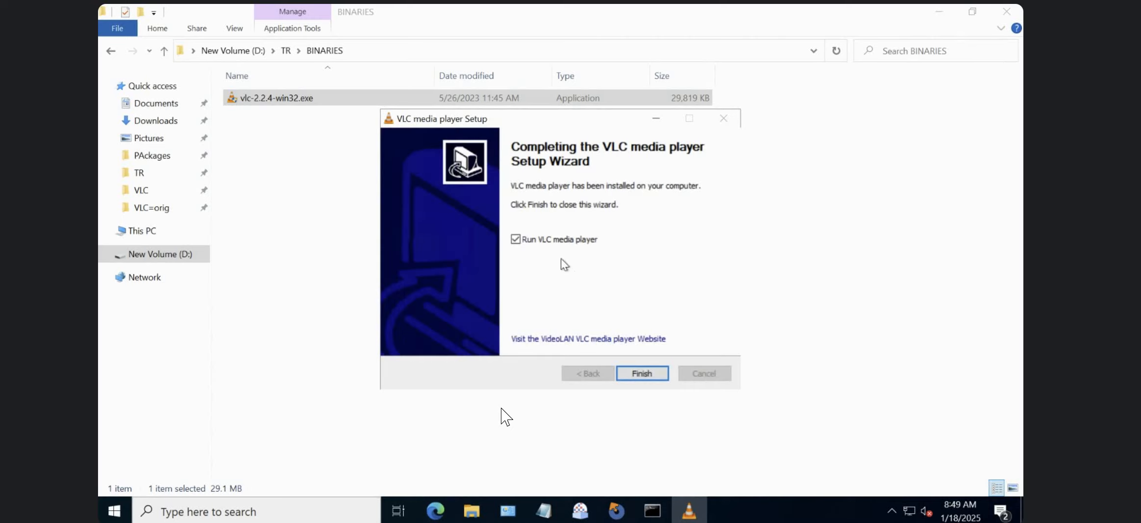
left_click(574, 239)
left_click(641, 373)
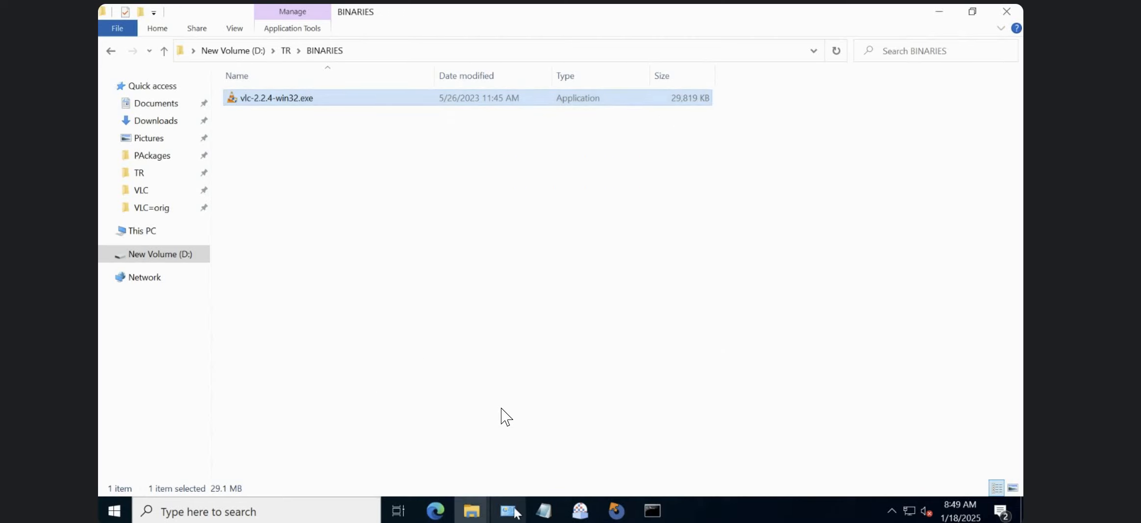
Check the contents of the newly installed VLC folder in C:\Program Files (x86)\VideoLAN and copy that folder.
left_click(471, 510)
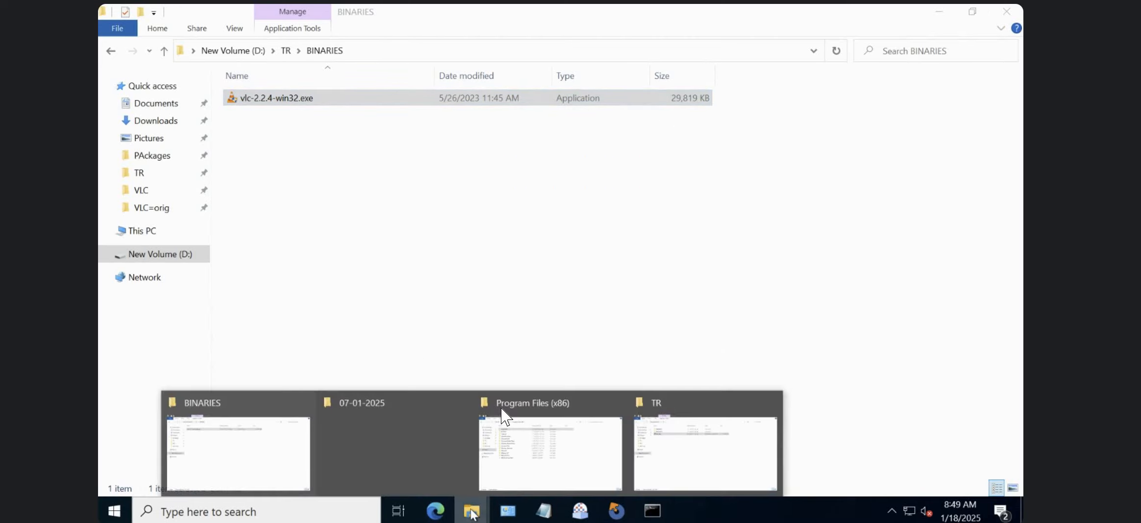
left_click(575, 455)
double_click(339, 98)
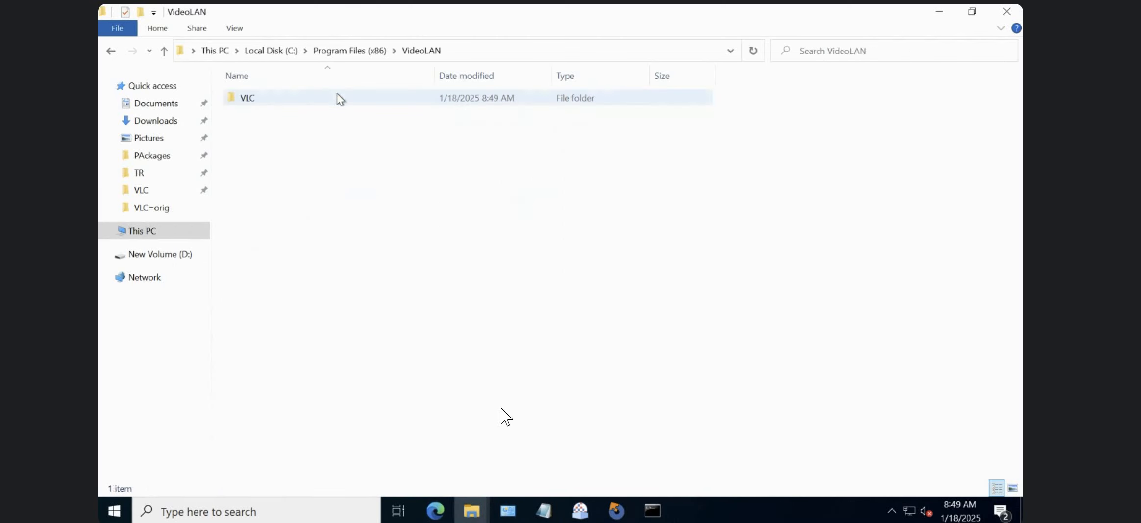
left_click(294, 98)
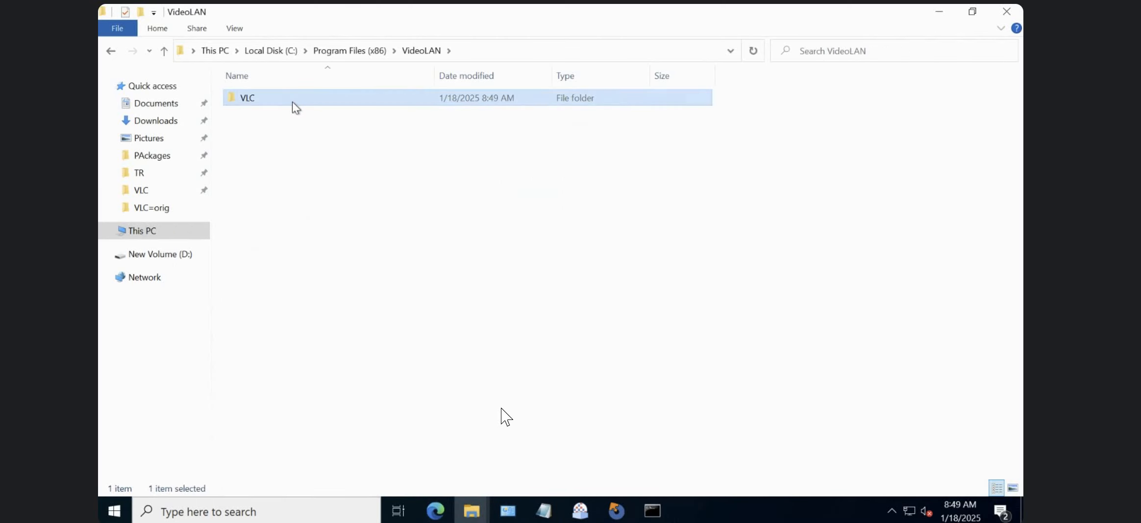
double_click(293, 102)
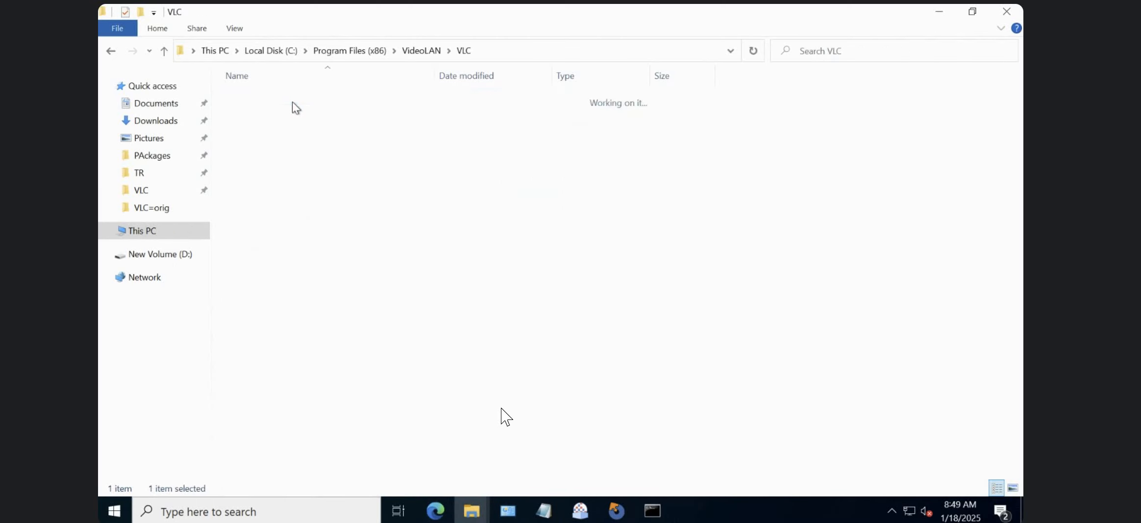
left_click(422, 49)
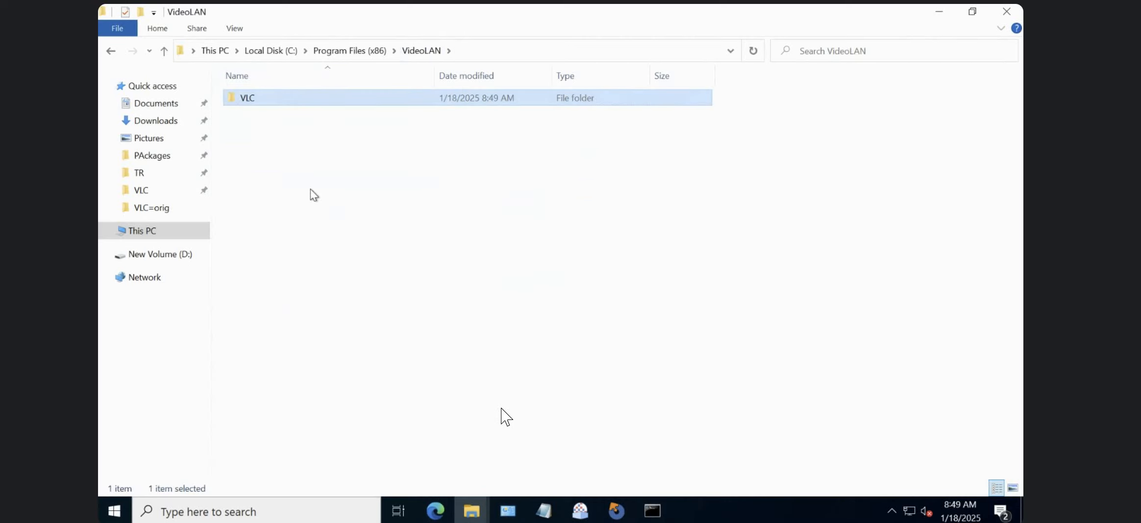
Paste the copied VLC folder into D:\TR\OUTPUT and rename the copy VLC-EXE.
mouse_move(471, 510)
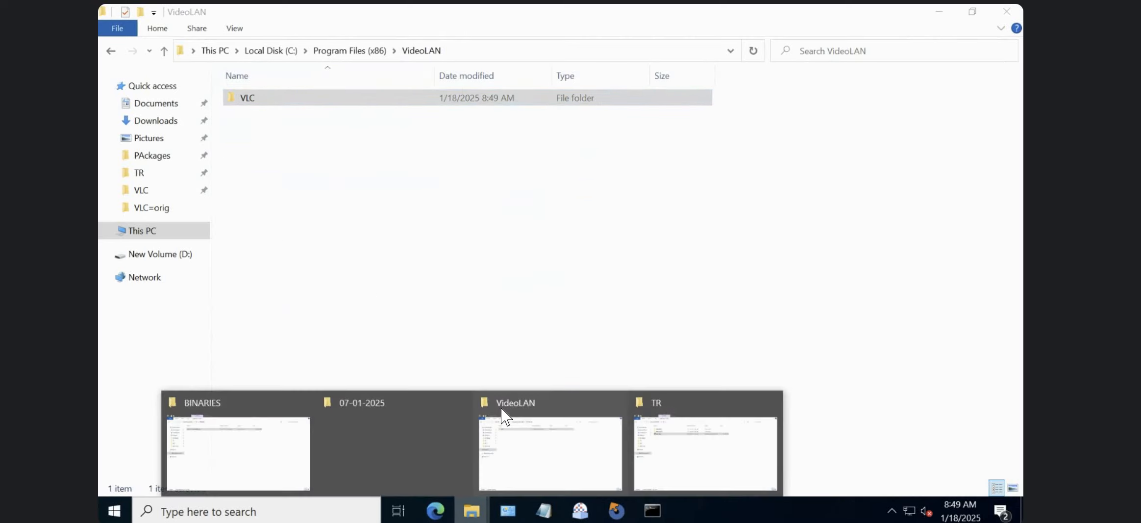
left_click(203, 465)
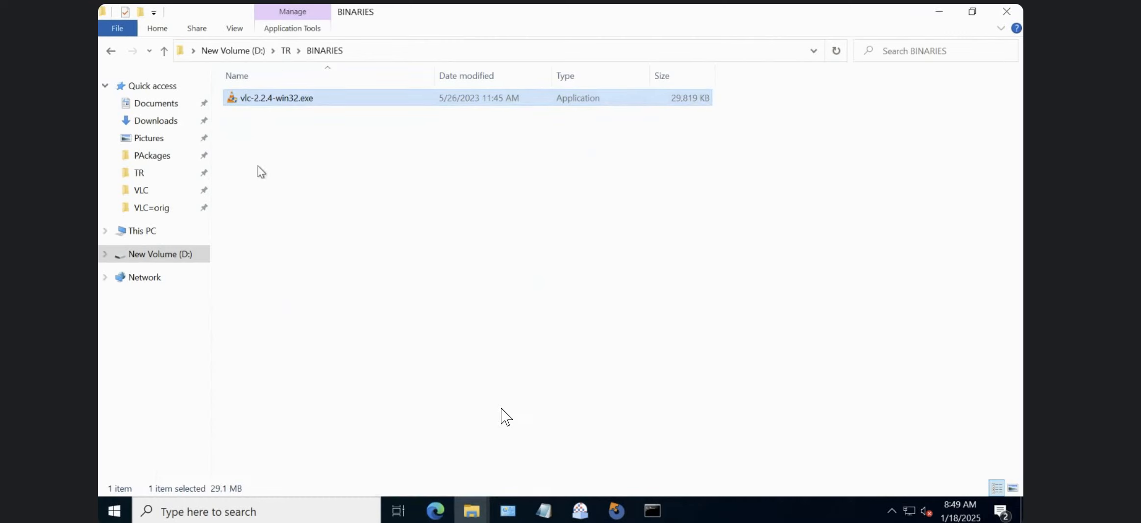
left_click(286, 51)
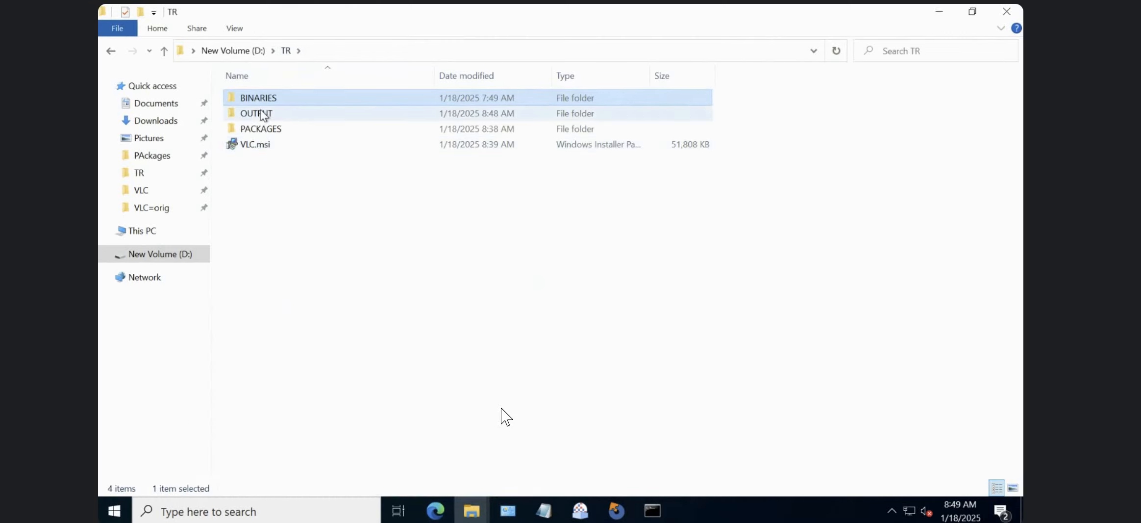
double_click(262, 114)
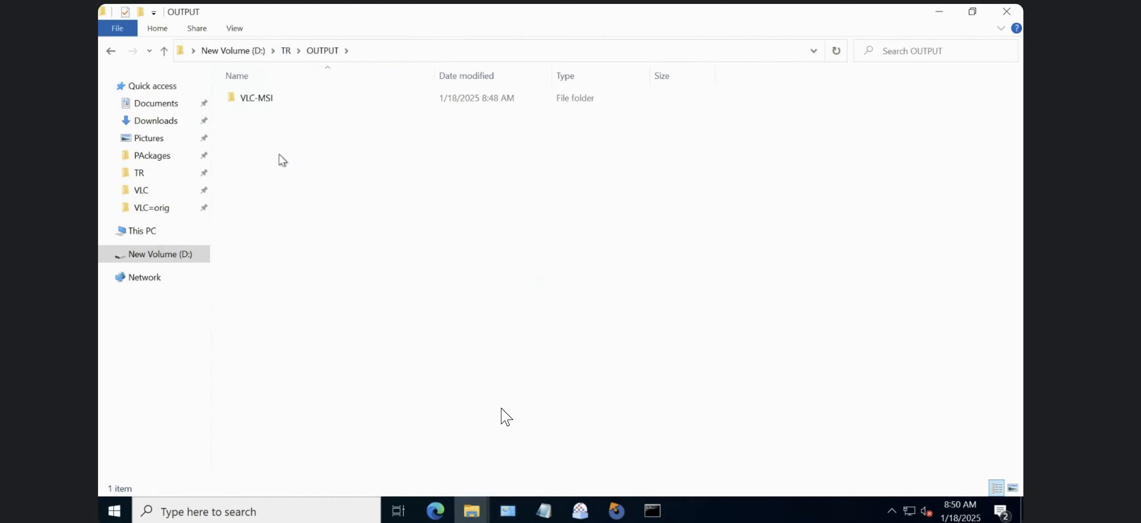
key("ctrl+v")
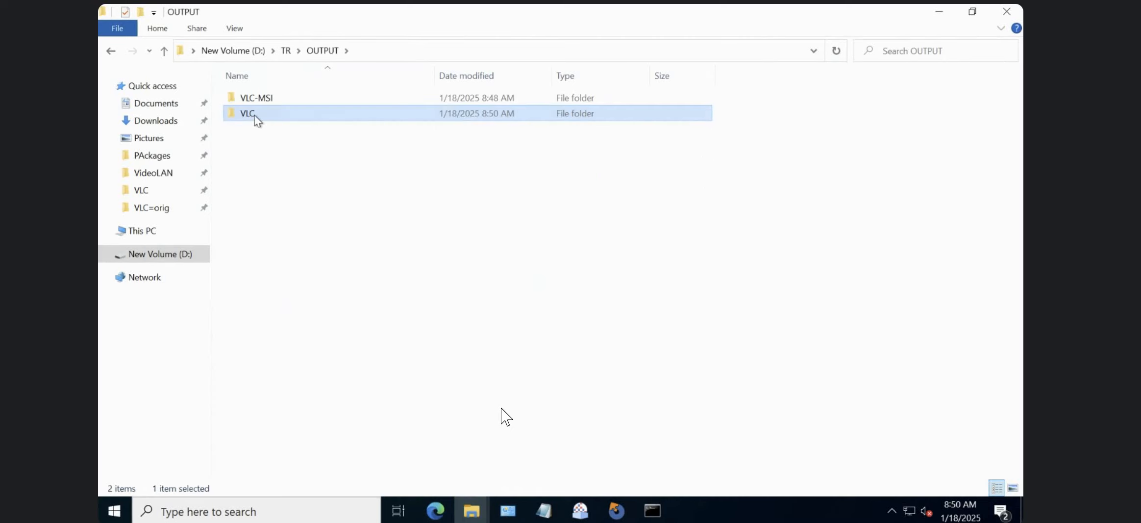
right_click(255, 118)
left_click(303, 404)
left_click(262, 115)
type("-EXE")
key("Return")
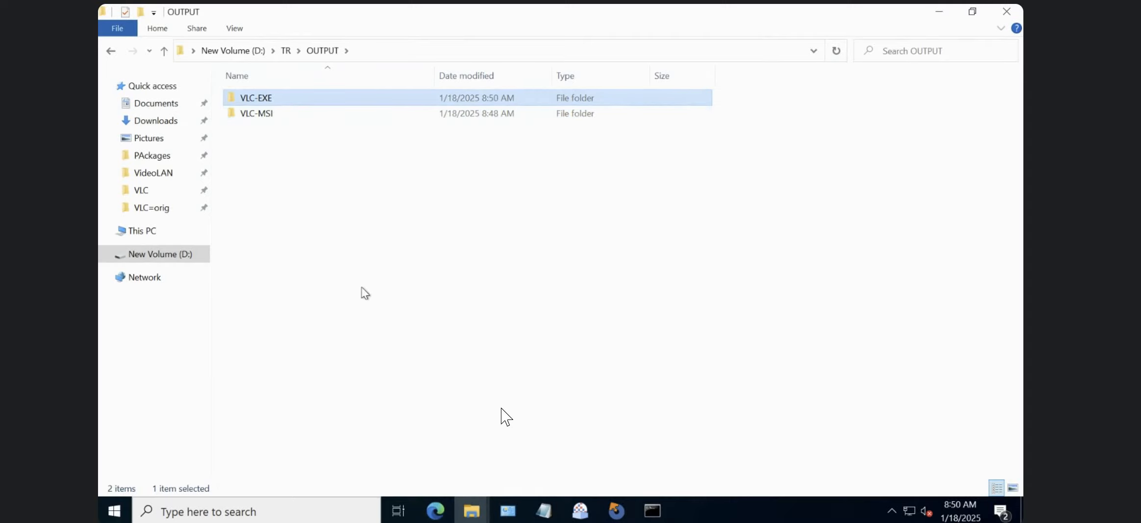
Refresh the installed programs list and uninstall VLC media player 2.2.4 with administrator approval, keeping its preferences and cache.
left_click(508, 510)
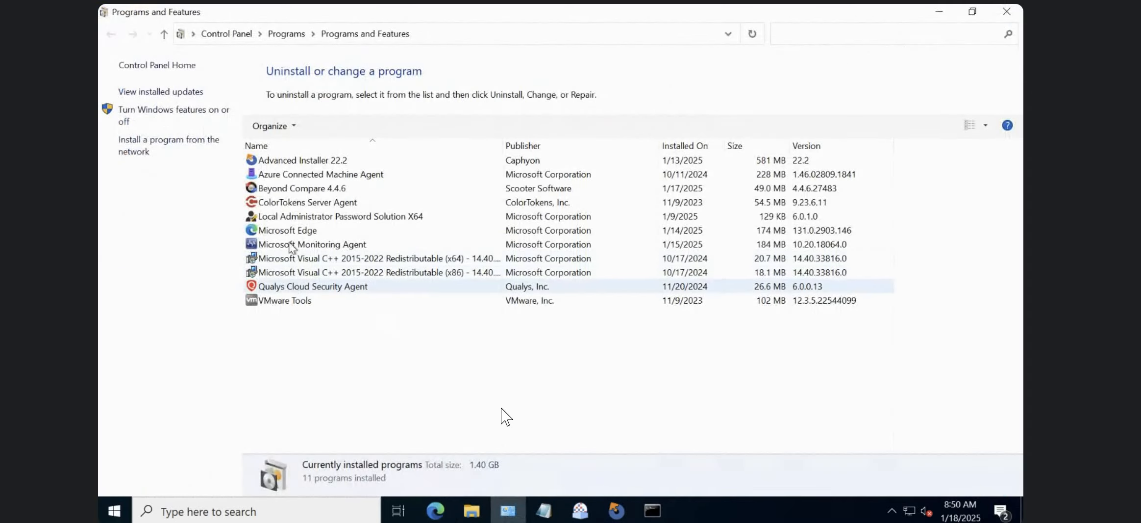
left_click(755, 37)
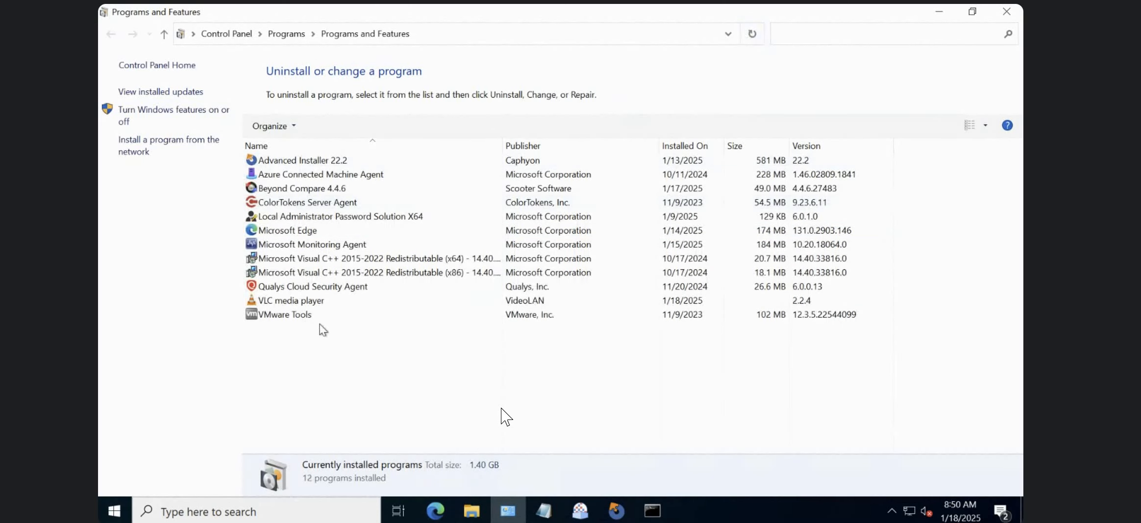
left_click(313, 300)
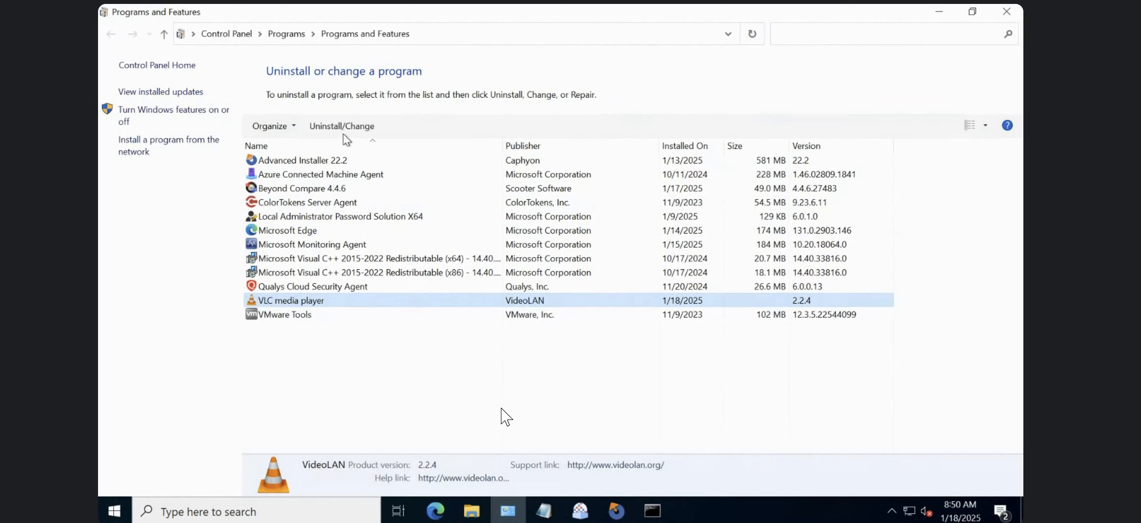
left_click(343, 132)
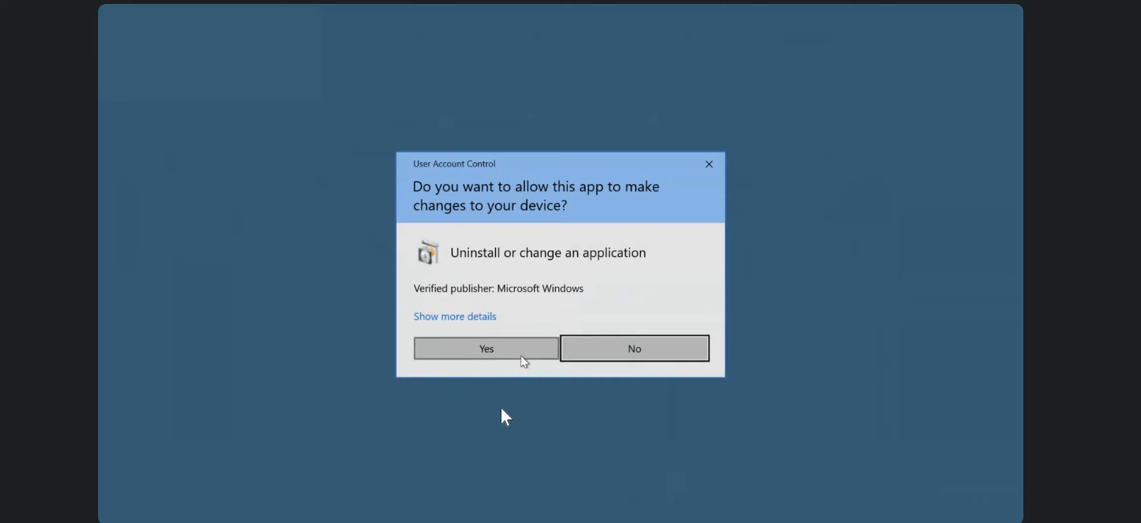
left_click(521, 356)
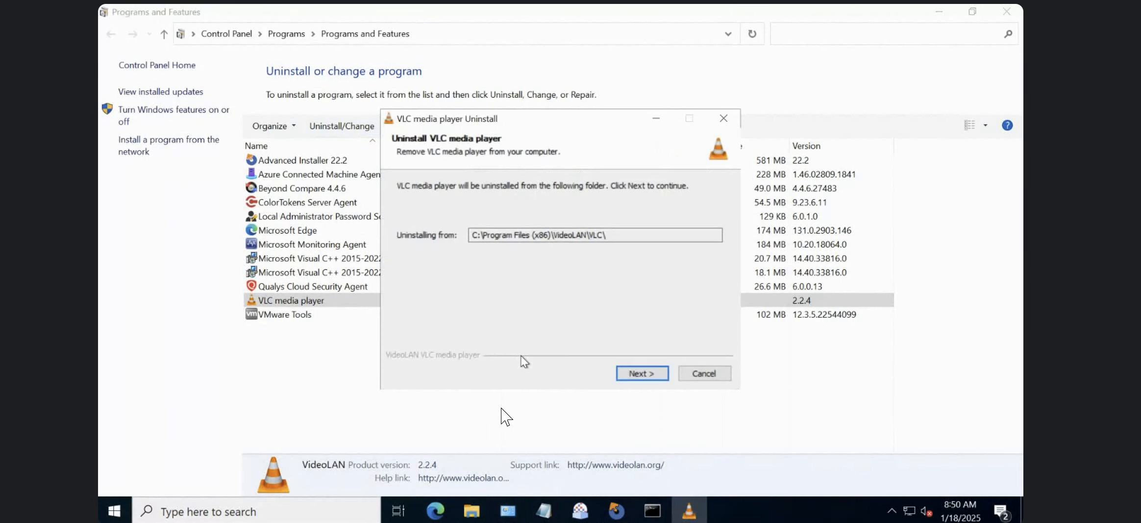
left_click(635, 372)
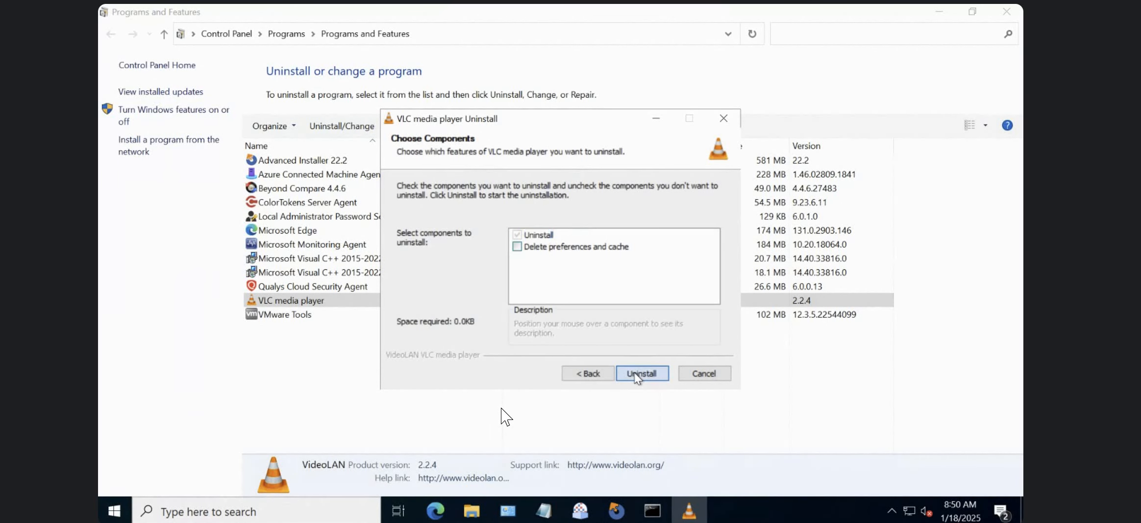
left_click(635, 373)
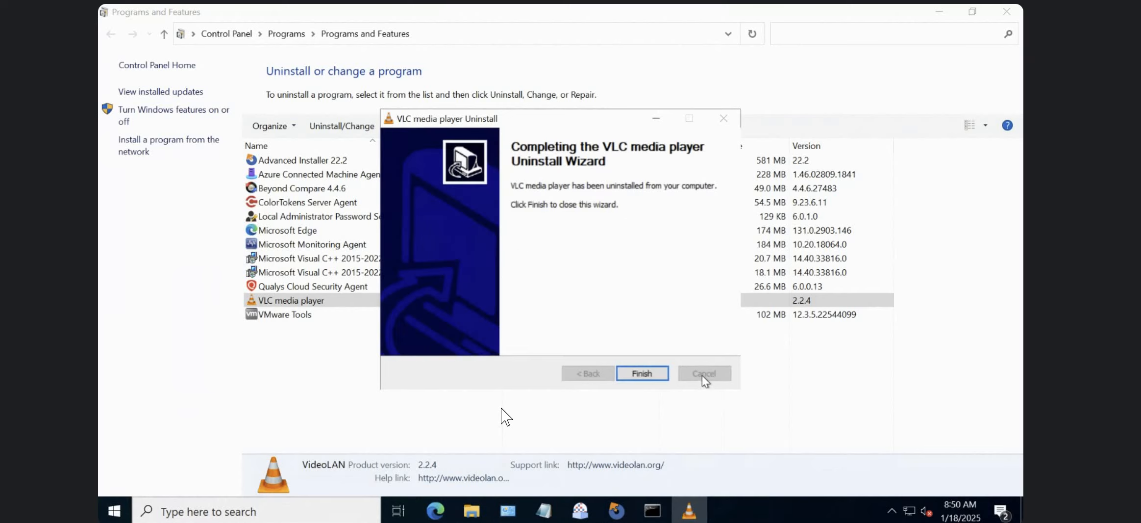
left_click(658, 374)
Return to D:\TR\OUTPUT and examine the contents of the VLC-EXE and VLC-MSI folders.
key("super+d")
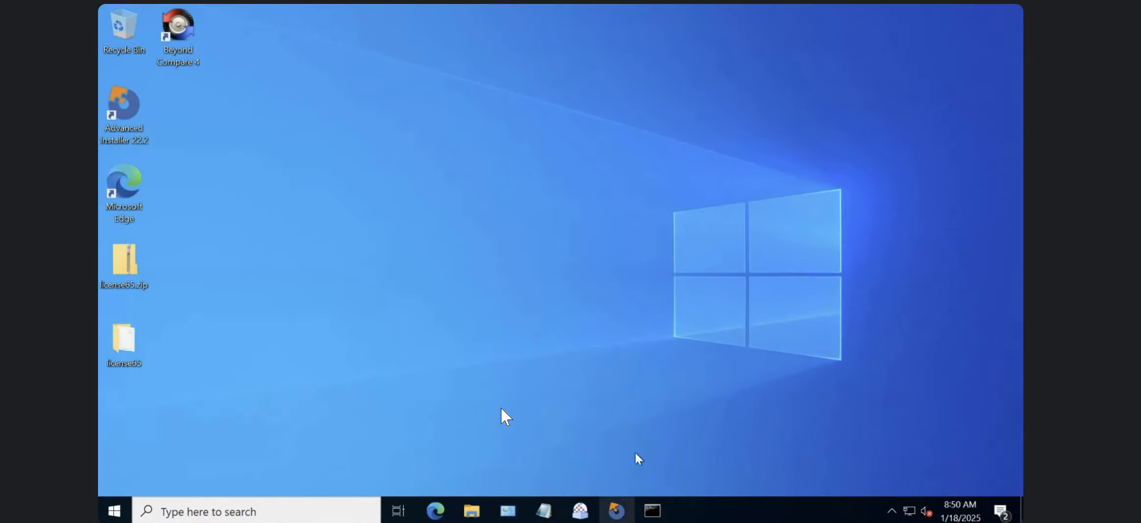
left_click(477, 513)
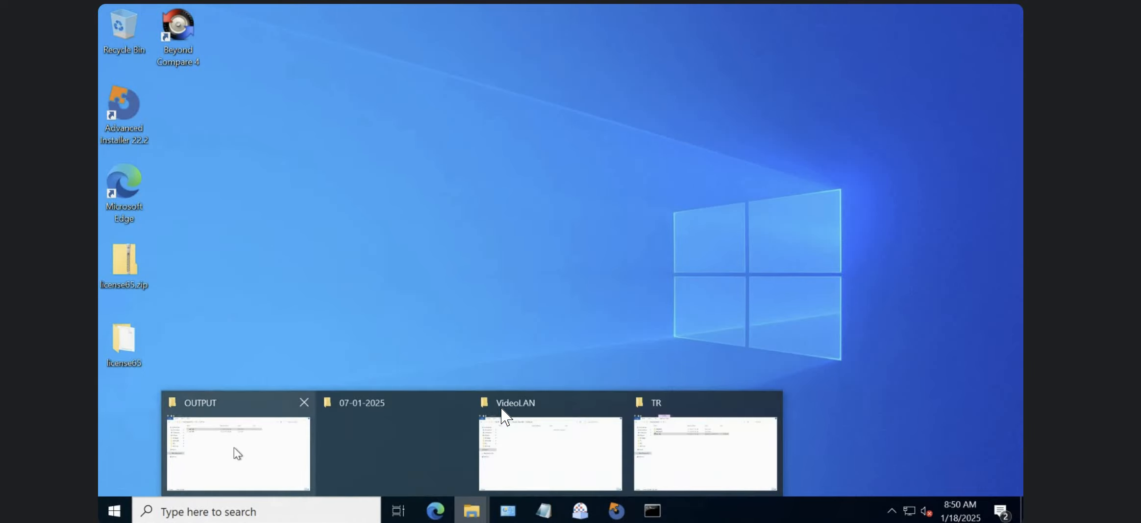
left_click(240, 459)
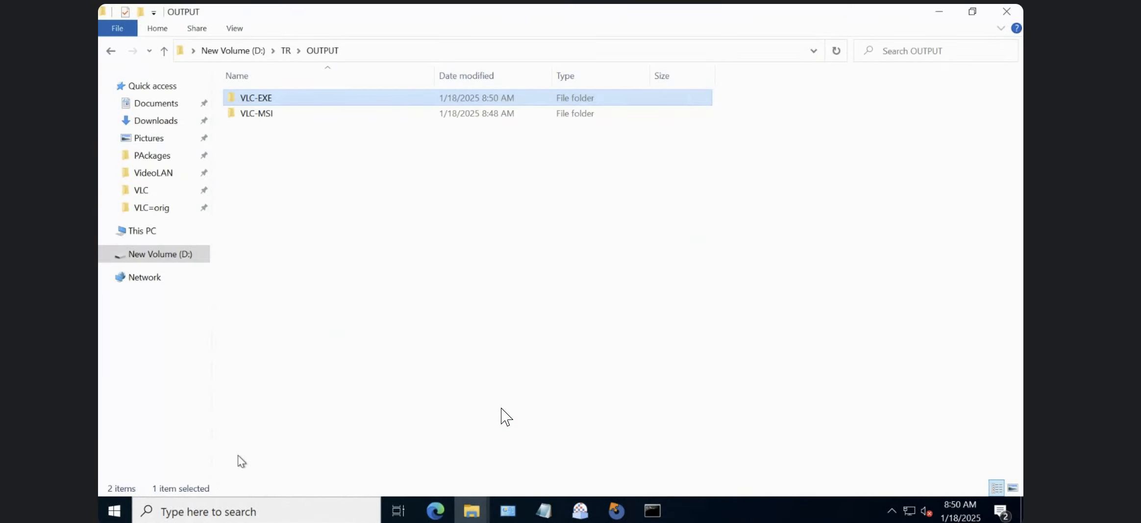
double_click(250, 100)
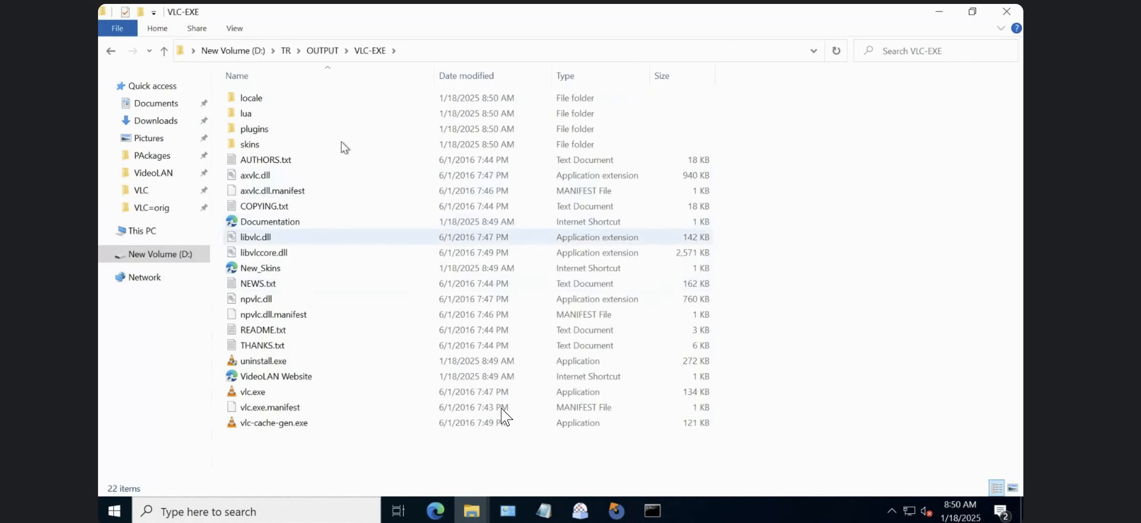
left_click(317, 51)
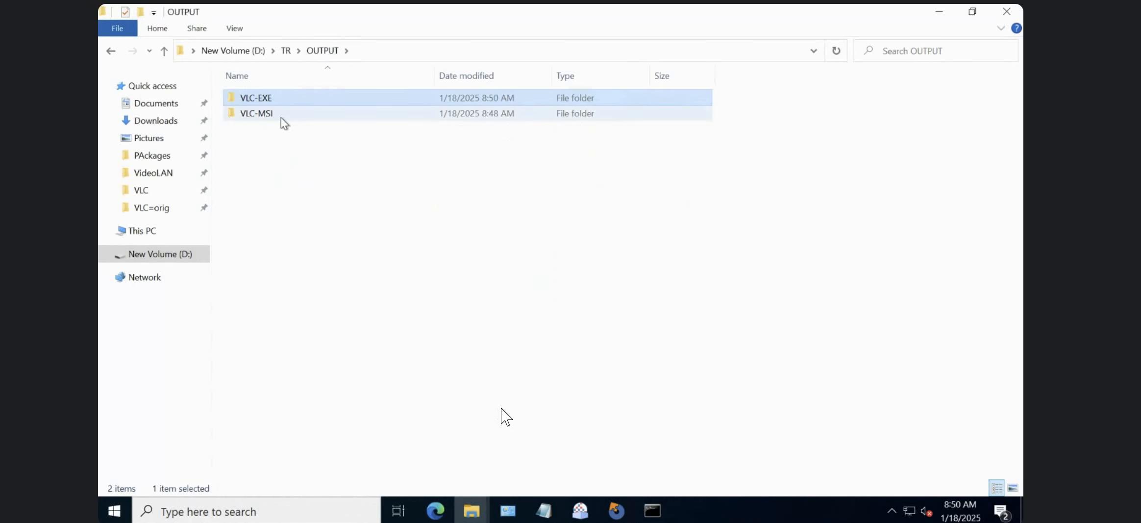
double_click(281, 116)
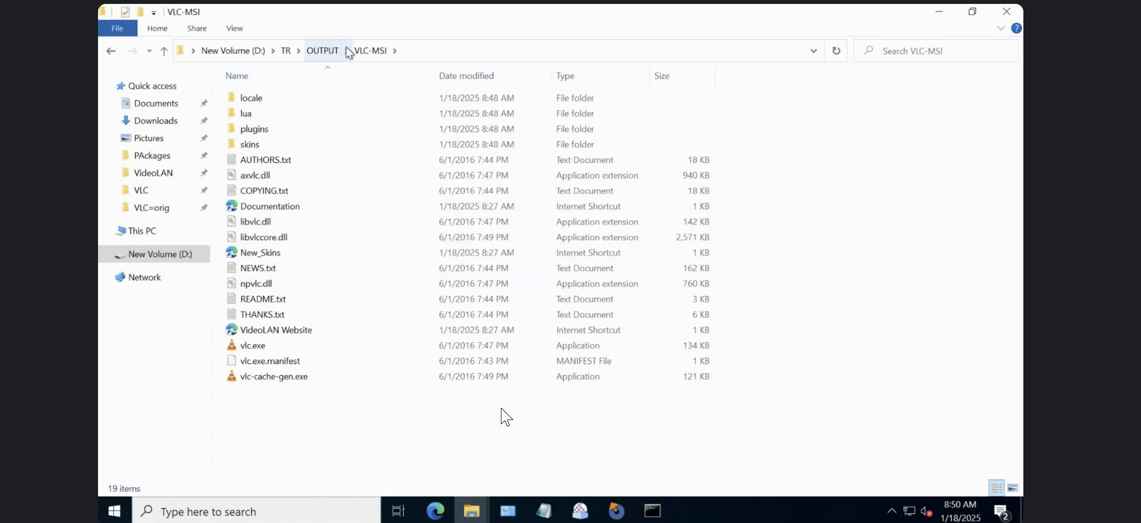
left_click(321, 51)
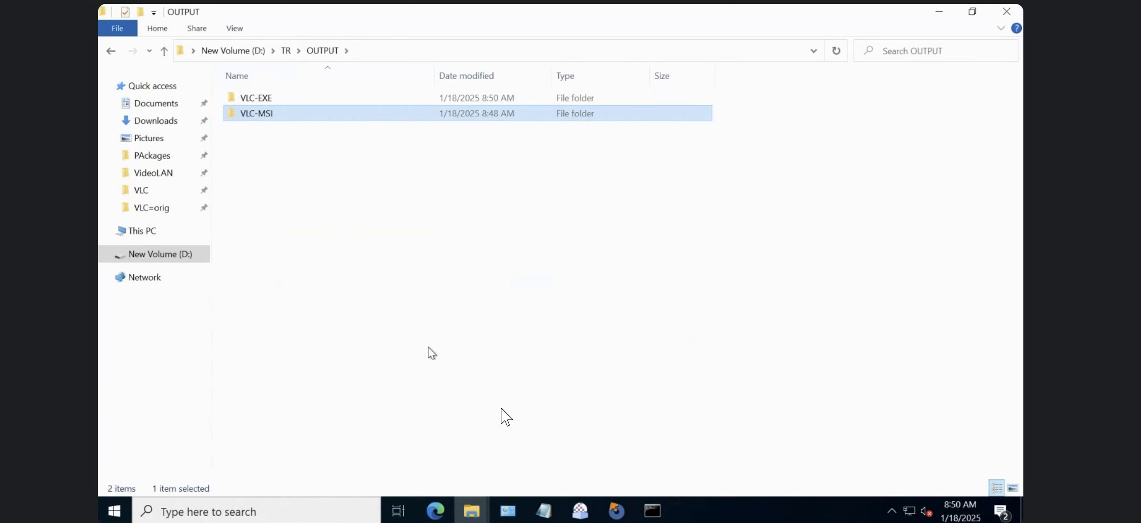
Launch Beyond Compare 4 and continue with the 30-day evaluation.
left_click(114, 511)
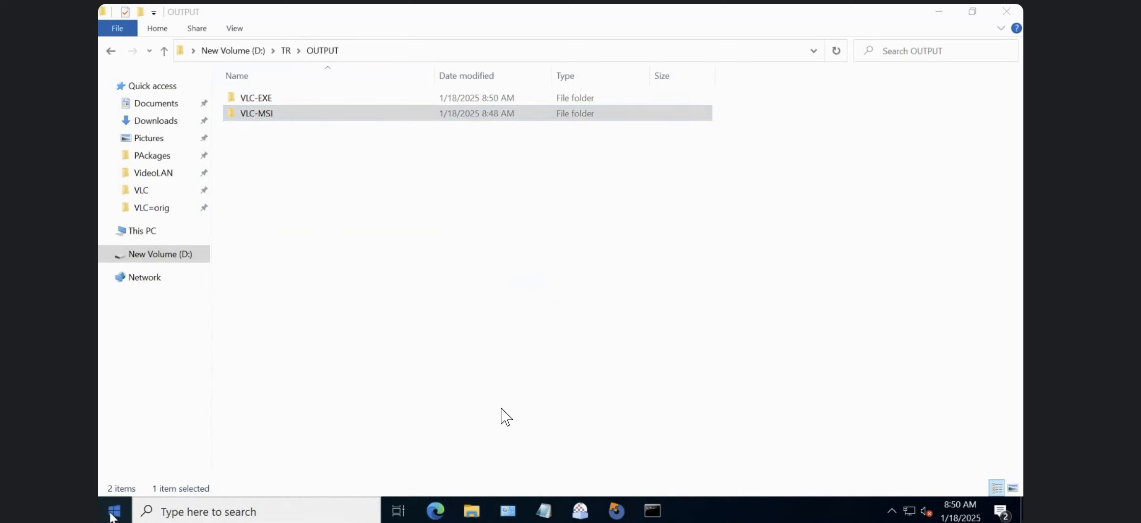
type("beyon")
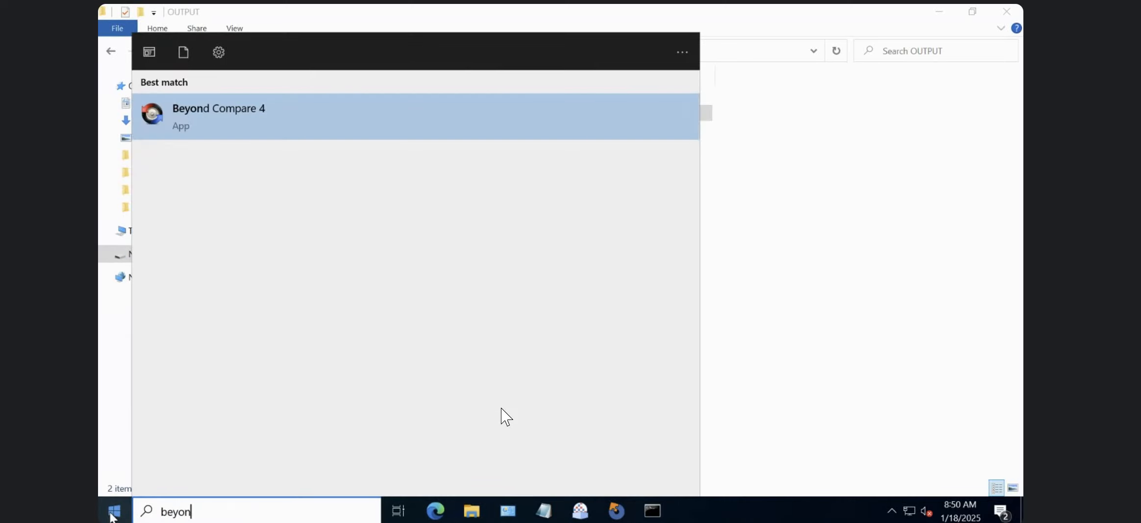
left_click(212, 122)
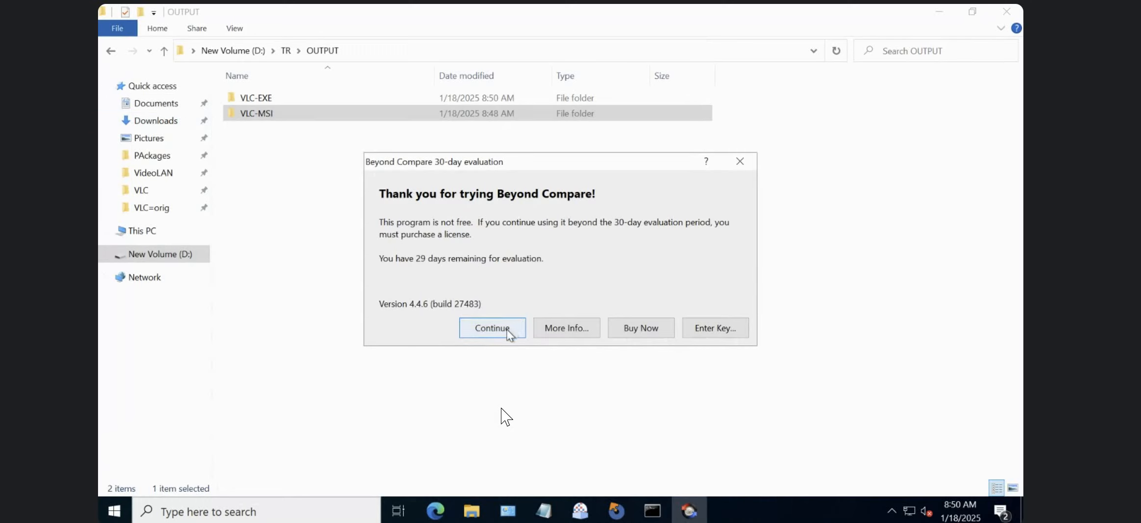
left_click(492, 328)
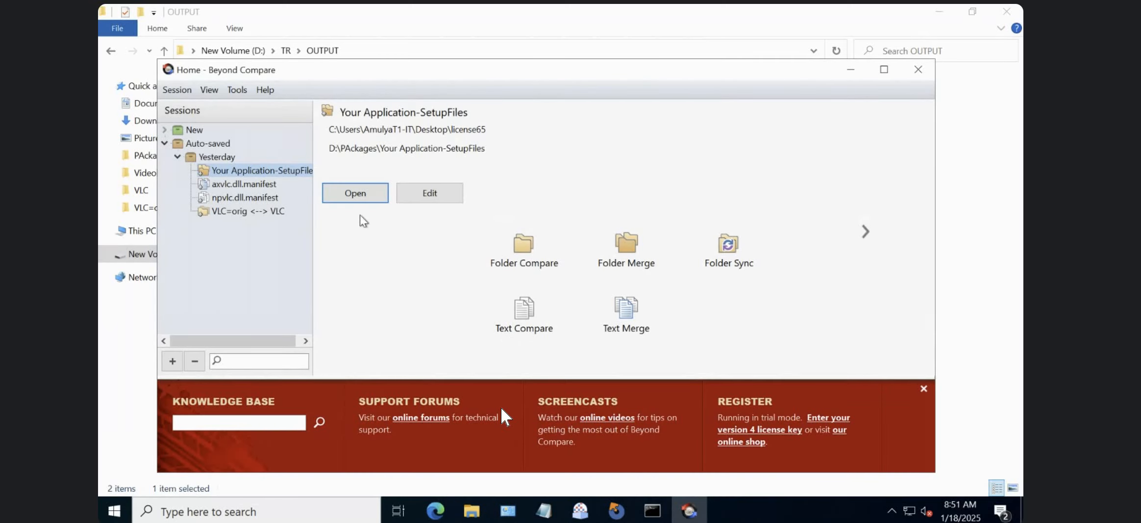
Maximize Beyond Compare's home view and start a new Folder Compare session.
left_click(361, 191)
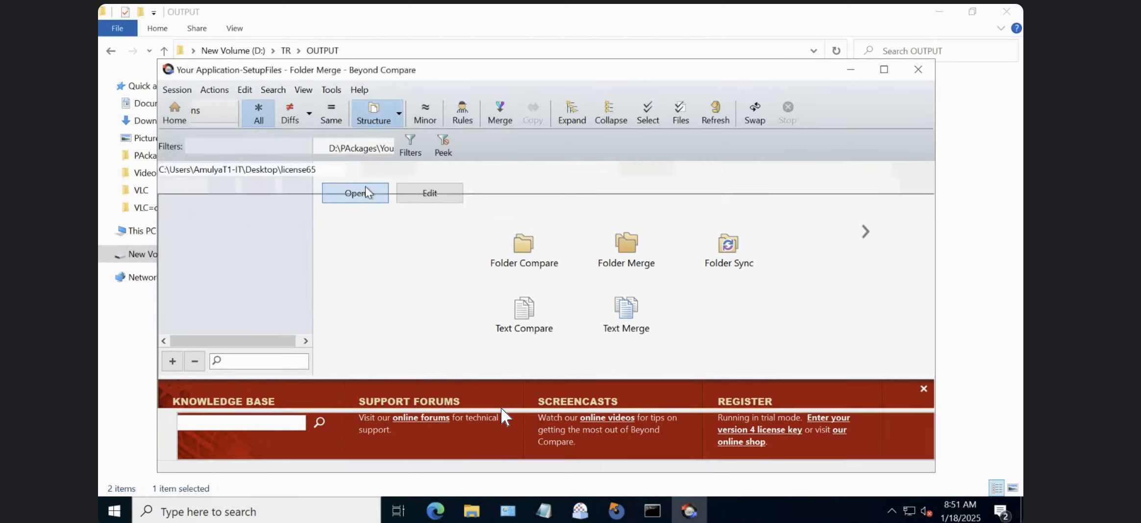
left_click(179, 116)
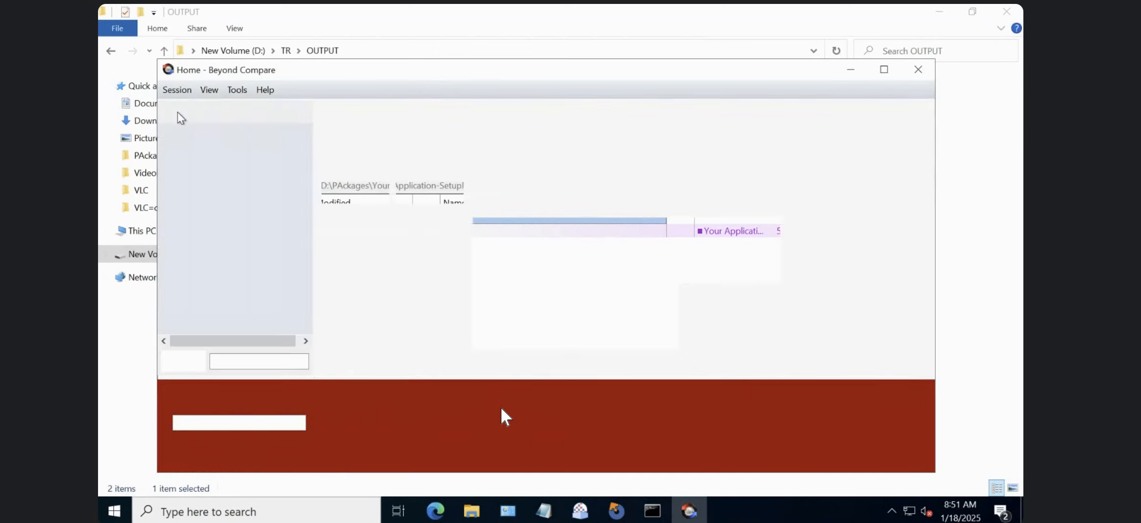
left_click(884, 69)
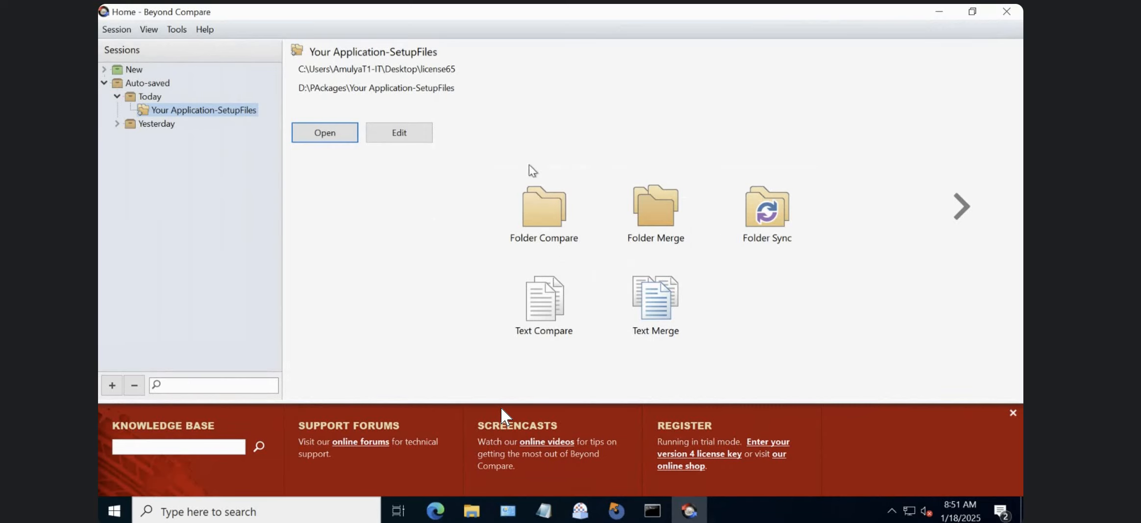
left_click(530, 223)
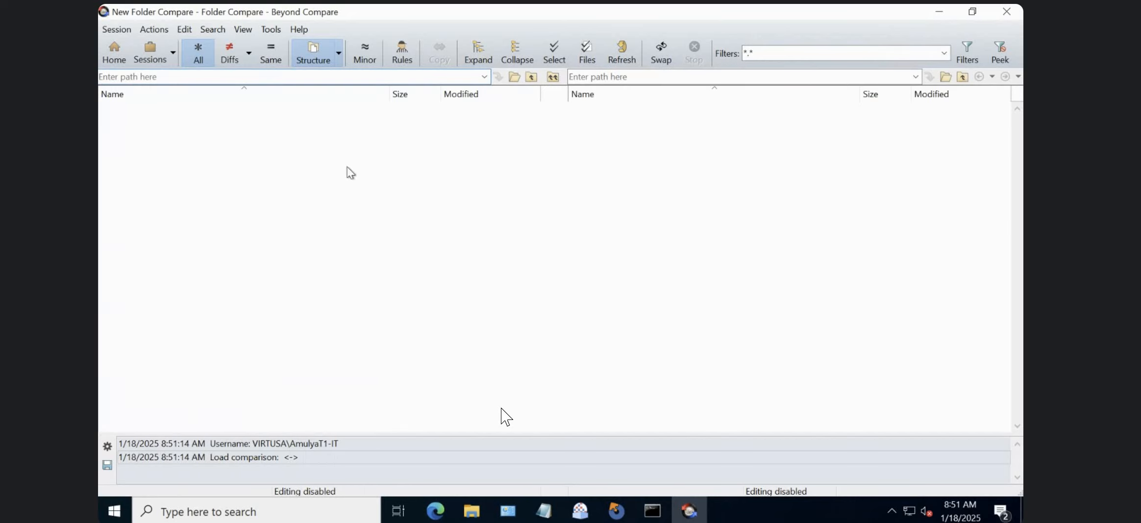
Load D:\TR\OUTPUT\VLC-EXE as the left-side folder of the comparison.
left_click(516, 80)
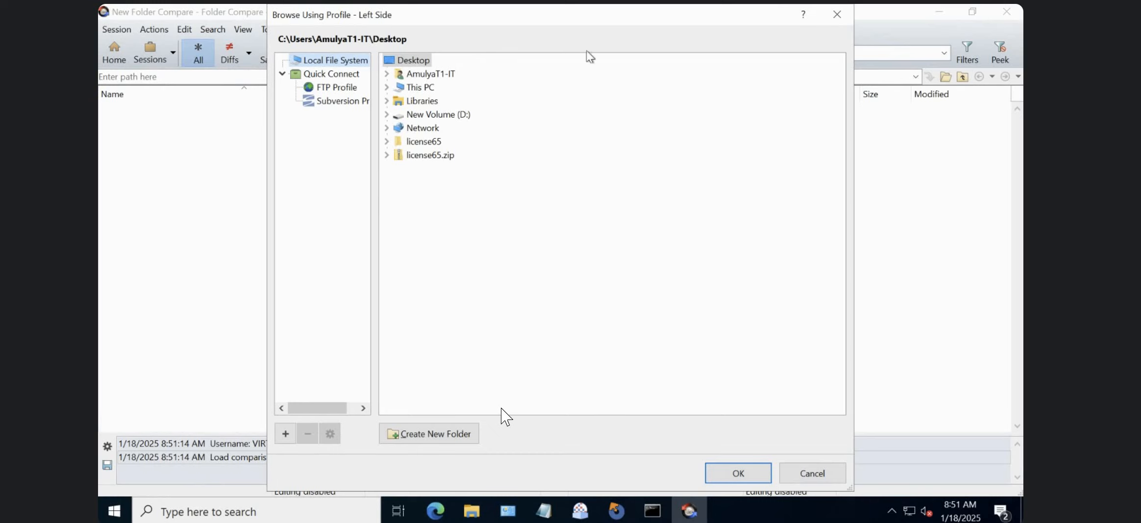
left_click(838, 20)
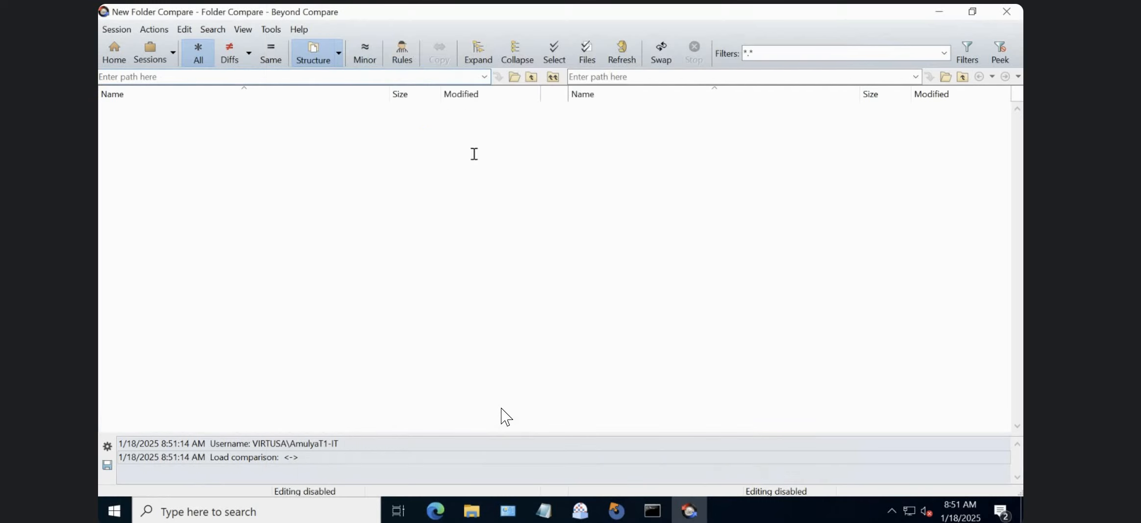
left_click(515, 77)
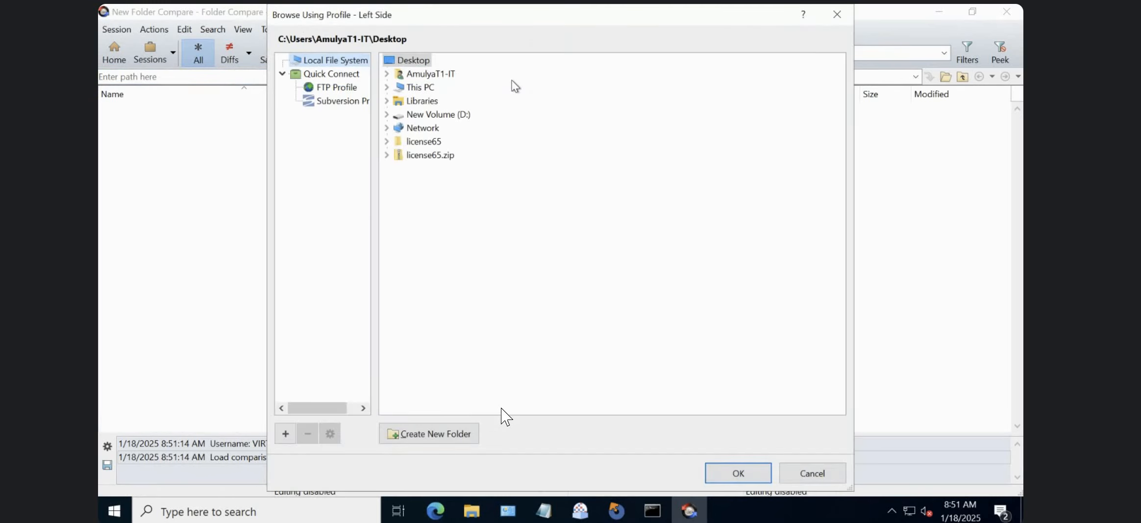
left_click(386, 114)
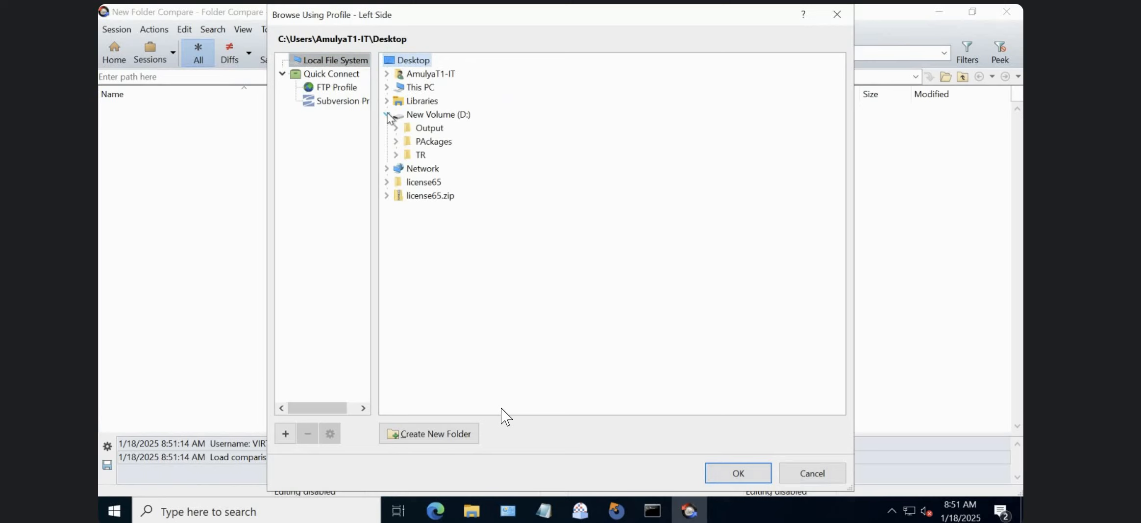
left_click(395, 128)
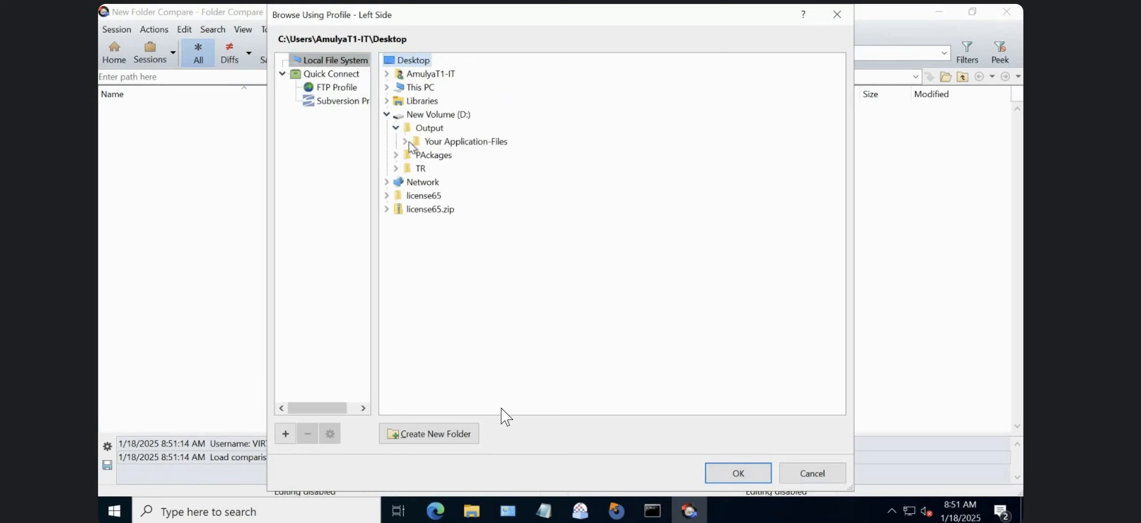
left_click(404, 141)
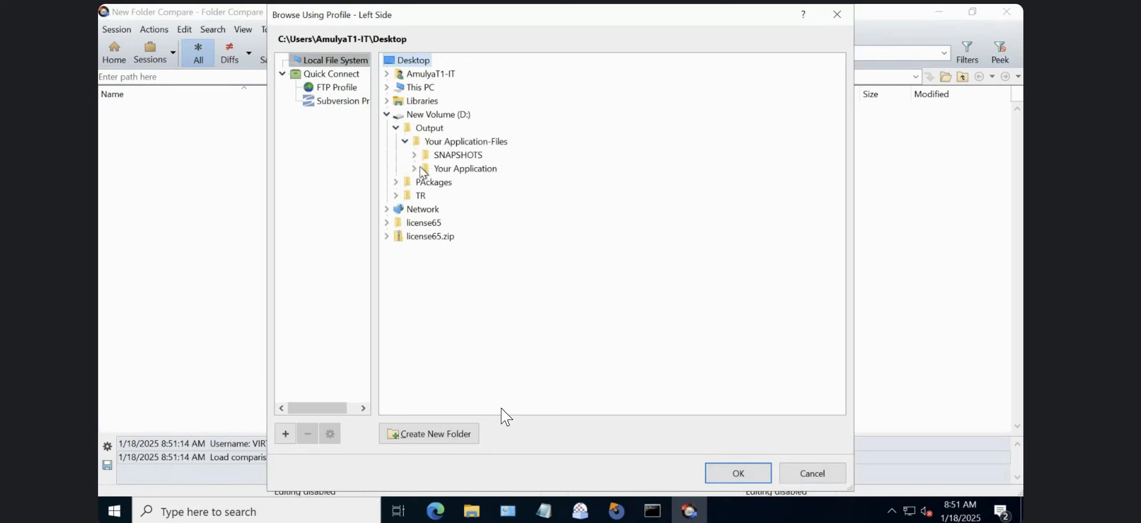
left_click(396, 195)
left_click(425, 223)
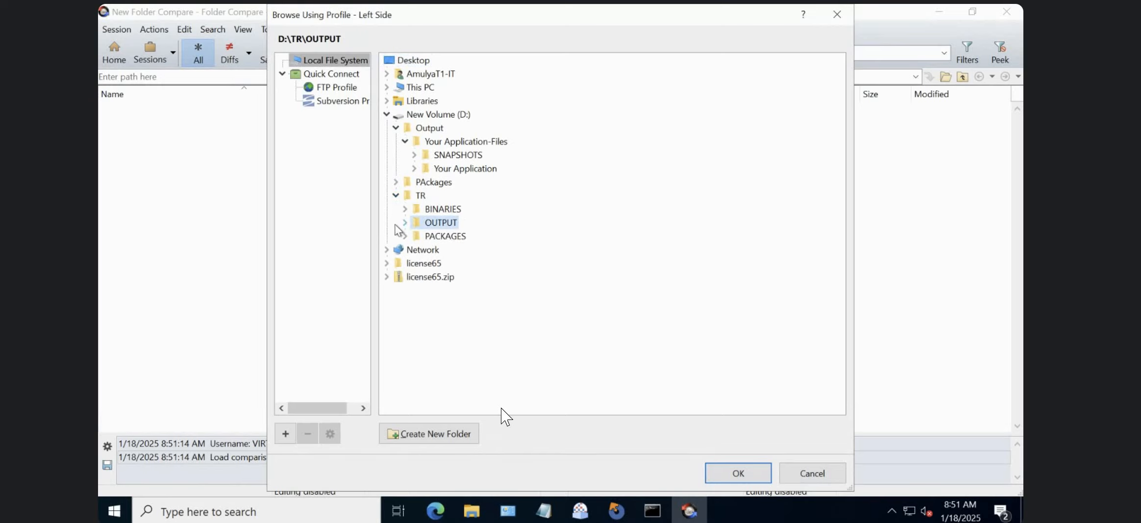
left_click(405, 222)
left_click(447, 237)
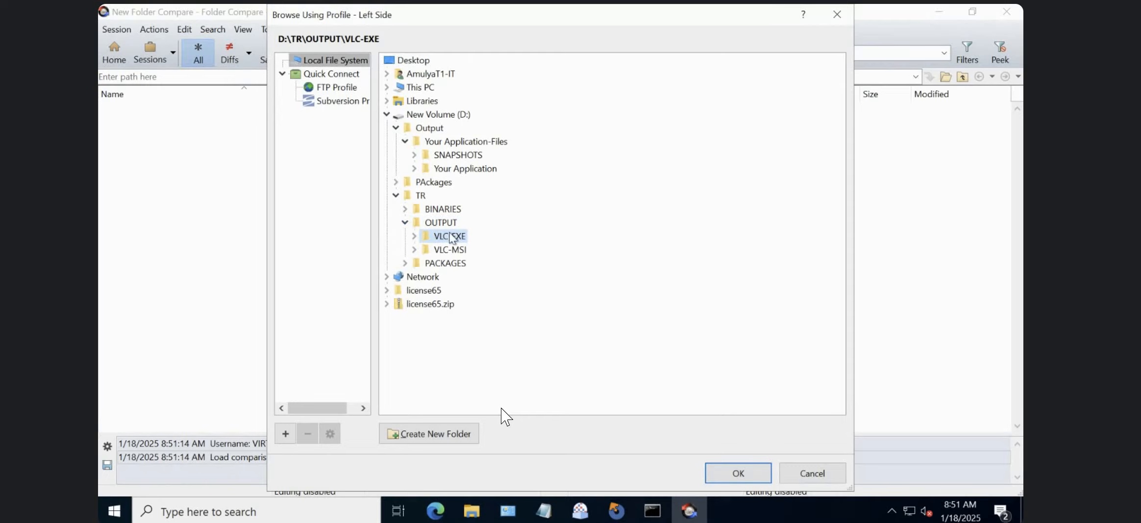
left_click(739, 474)
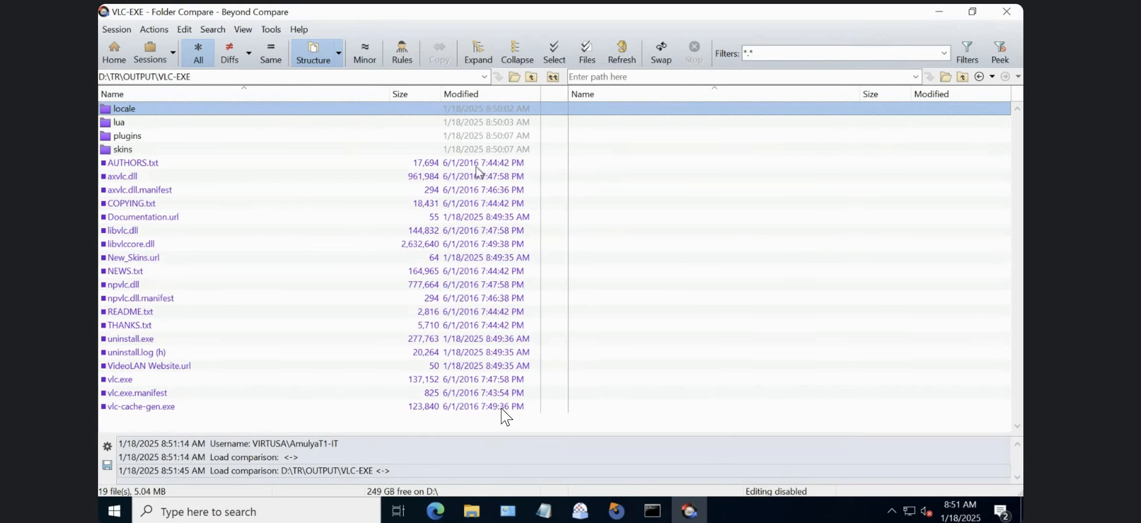
Load D:\TR\OUTPUT\VLC-MSI as the right-side folder of the comparison.
left_click(946, 77)
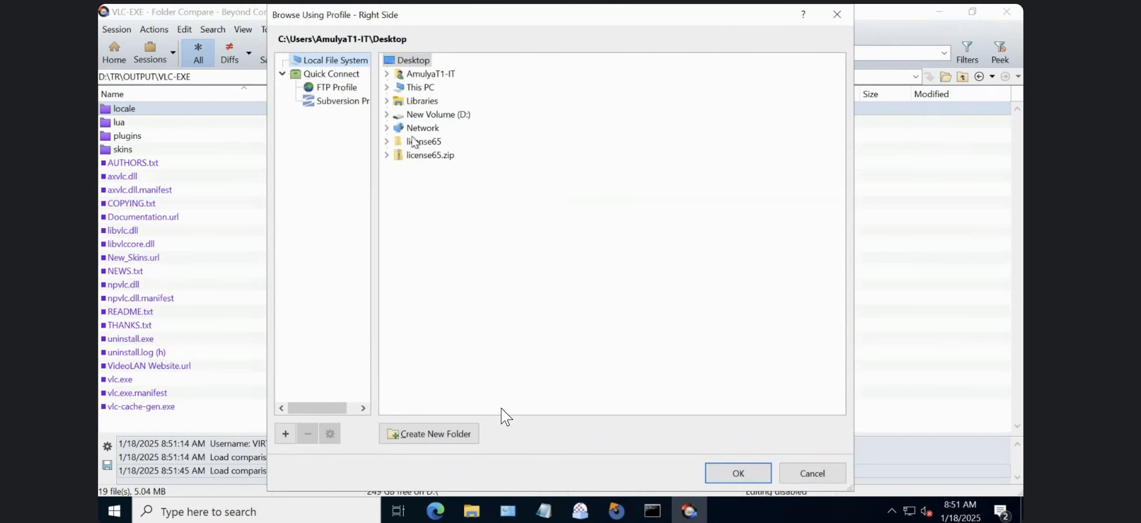
left_click(387, 115)
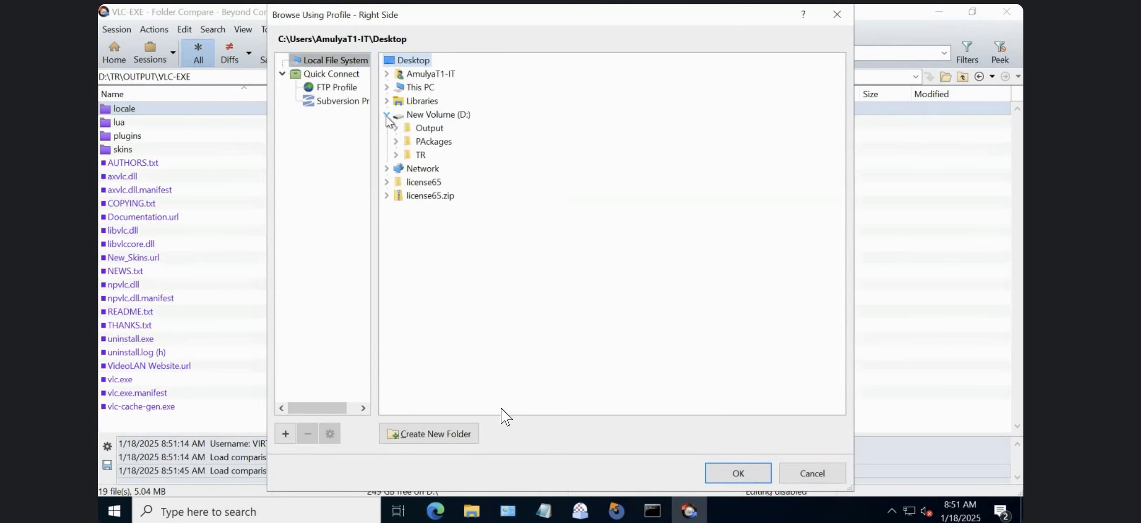
left_click(396, 155)
left_click(405, 182)
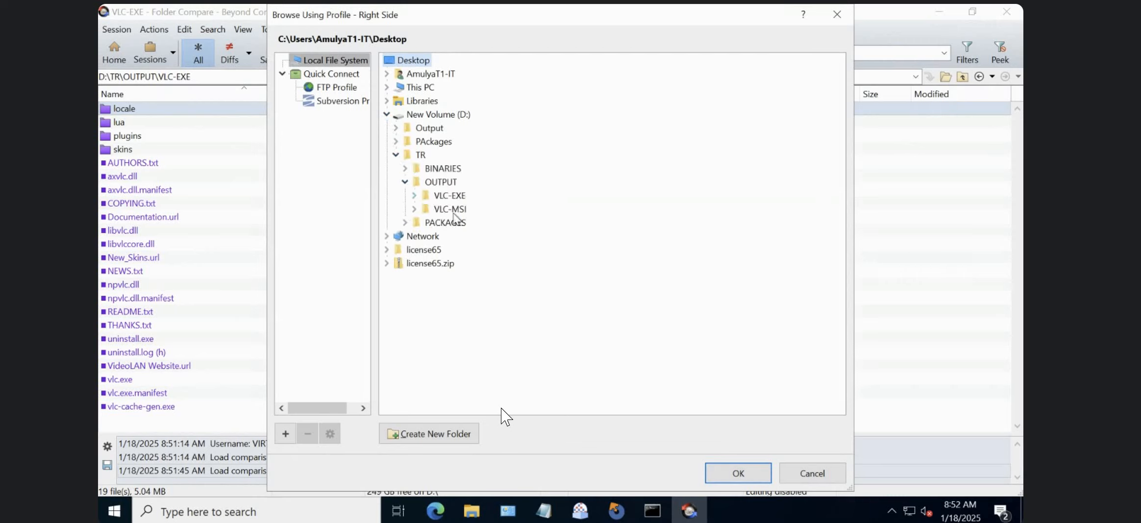
left_click(456, 210)
left_click(458, 214)
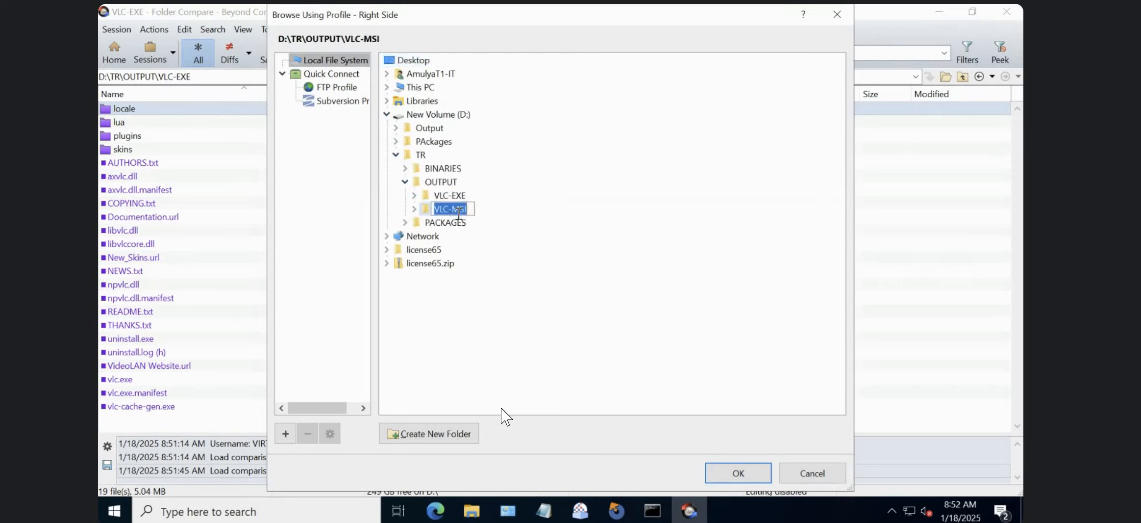
left_click(738, 473)
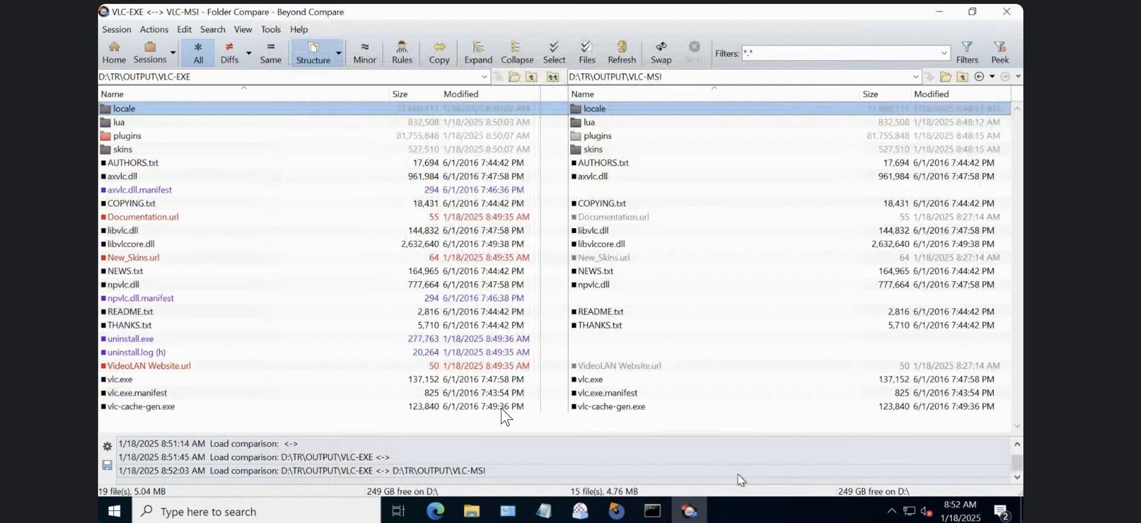
Check the compared files and the lua and plugins folders, and sort the comparison by name in descending order.
left_click(201, 158)
left_click(686, 205)
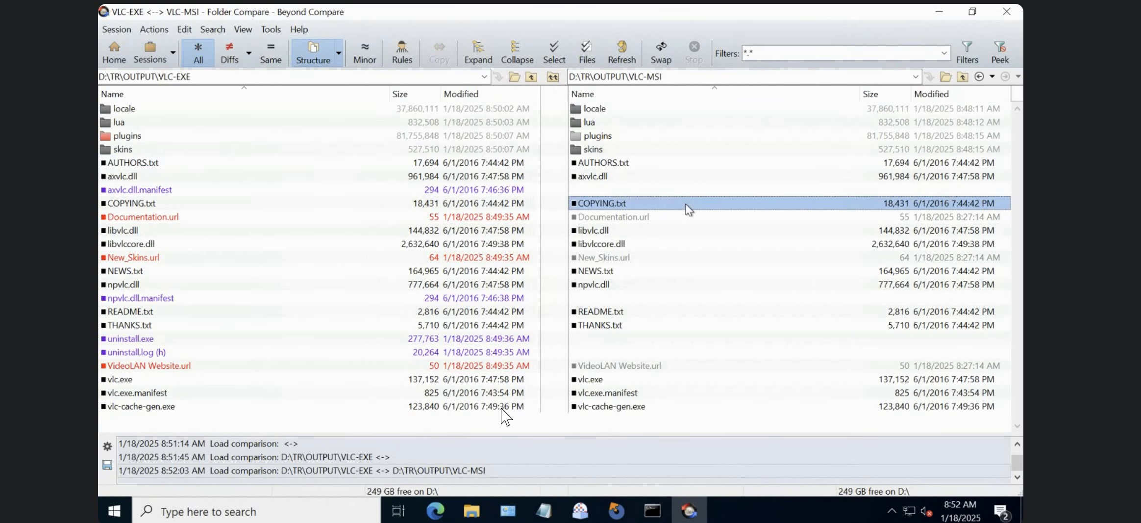
left_click(209, 128)
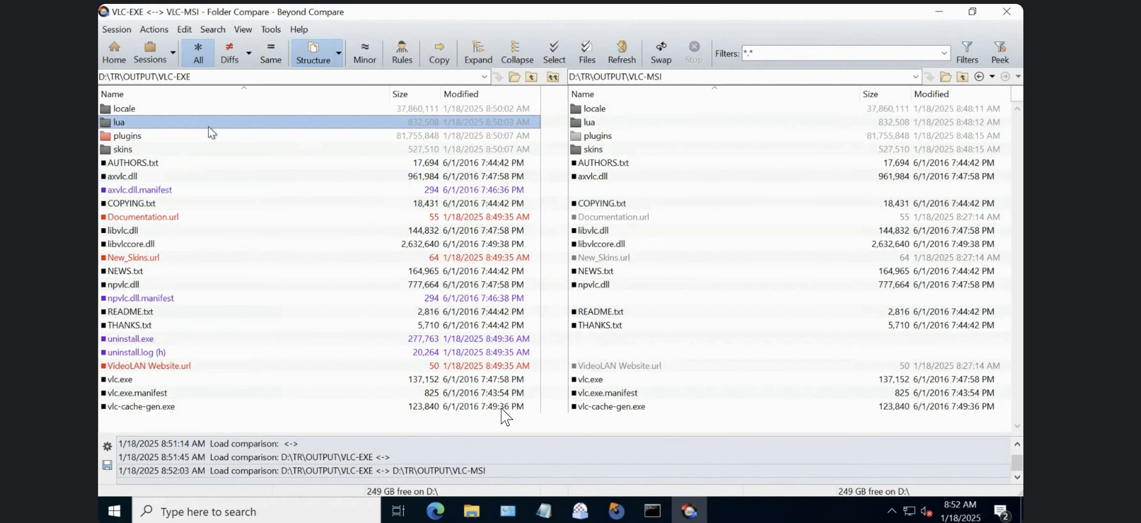
left_click(257, 138)
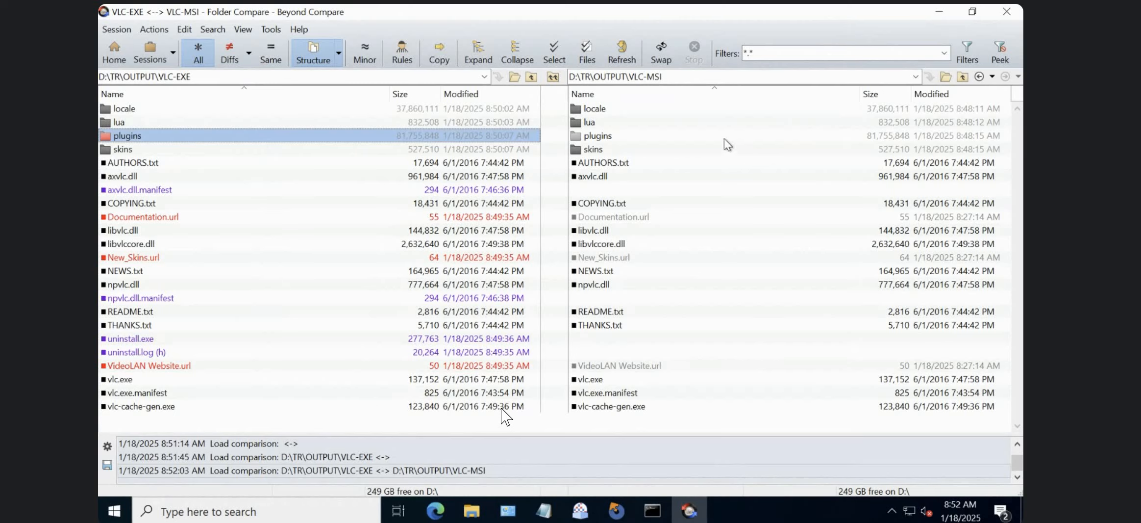
left_click(105, 95)
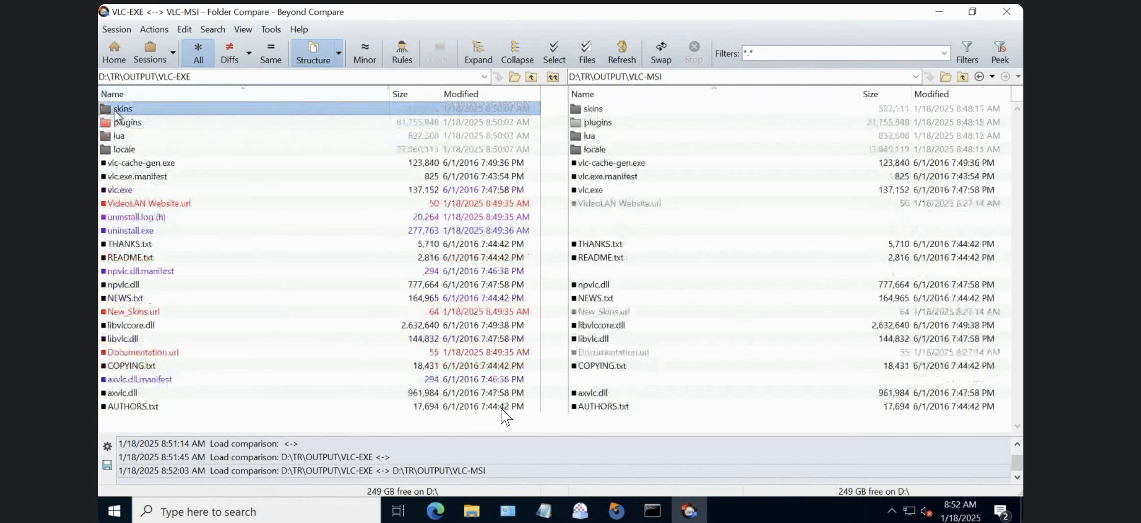
Examine the skins and plugins folders in VLC-EXE against their counterparts in VLC-MSI.
left_click(606, 113)
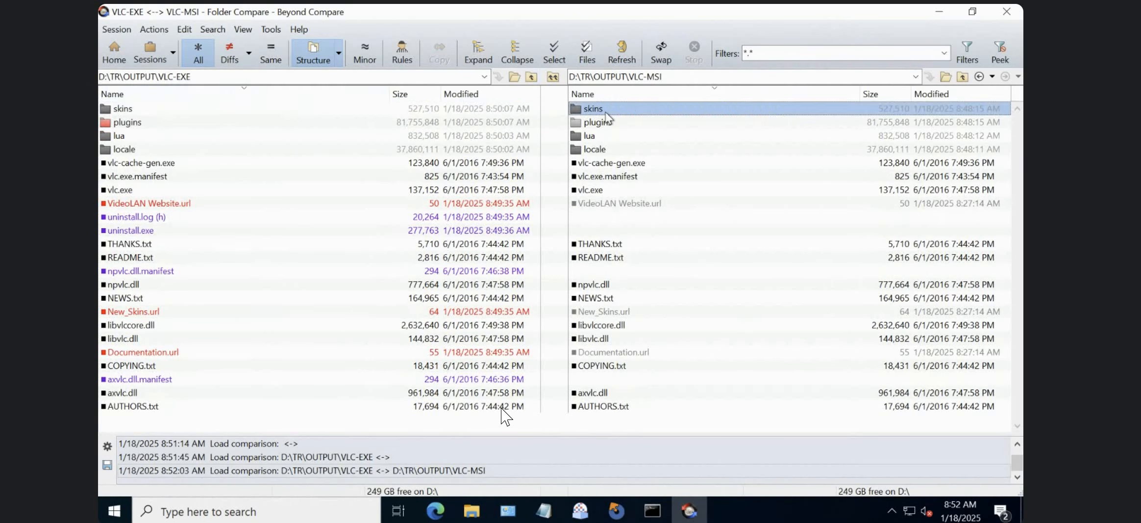
right_click(228, 128)
left_click(186, 112)
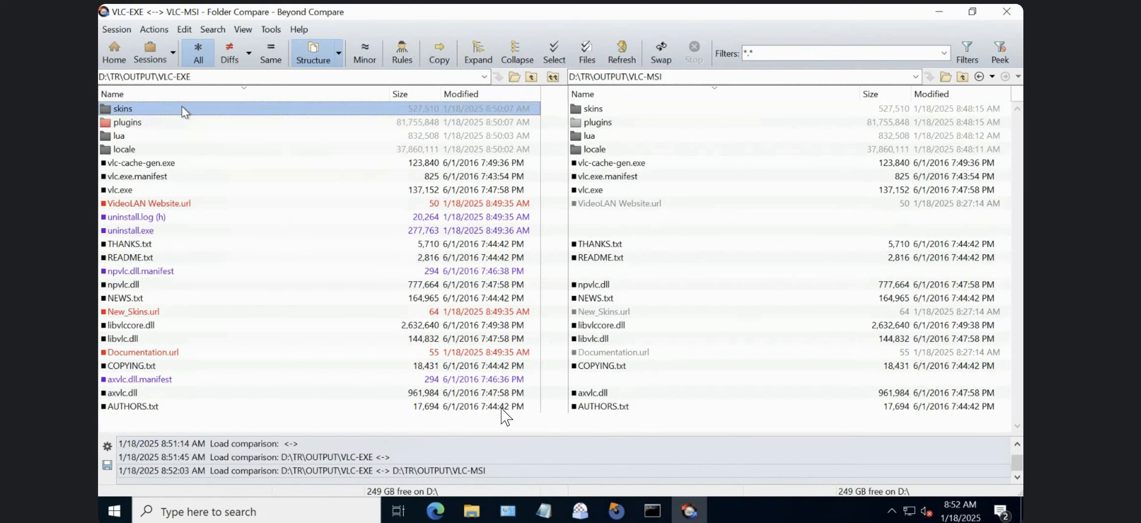
left_click(604, 109)
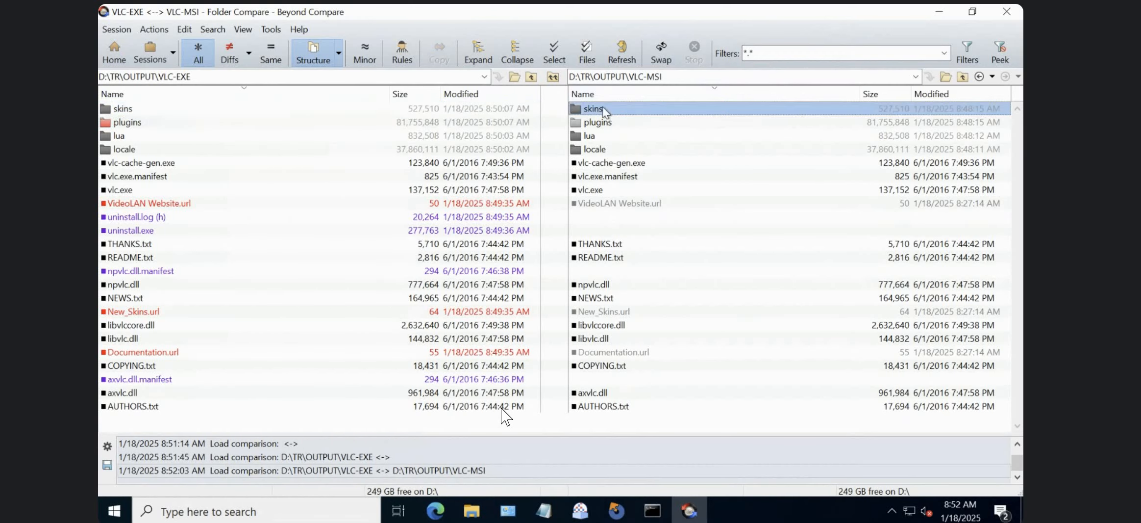
left_click(374, 122)
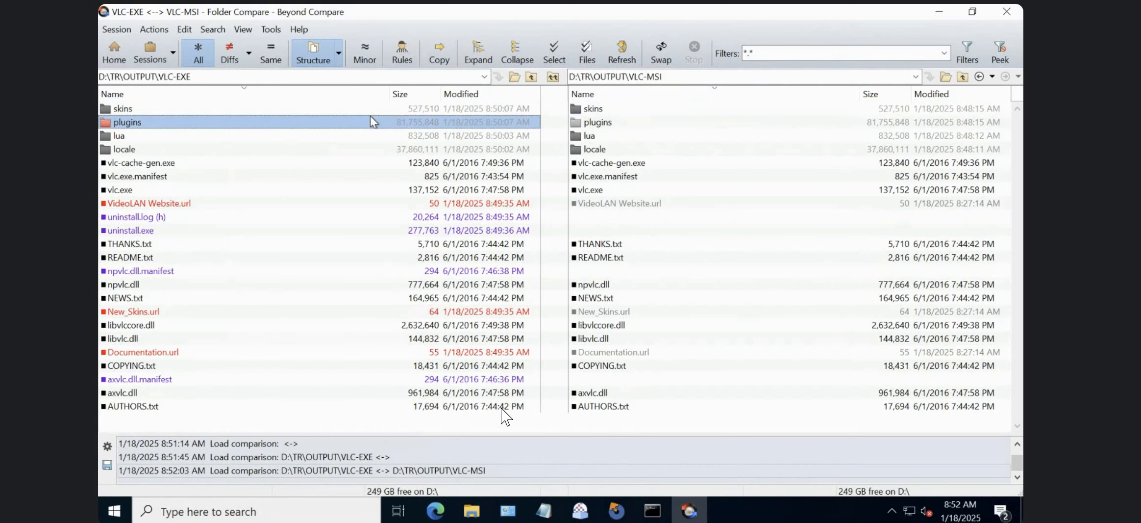
Compare the sizes and modification times of VideoLAN Website.url and the plugins folder between VLC-EXE and VLC-MSI.
left_click(285, 216)
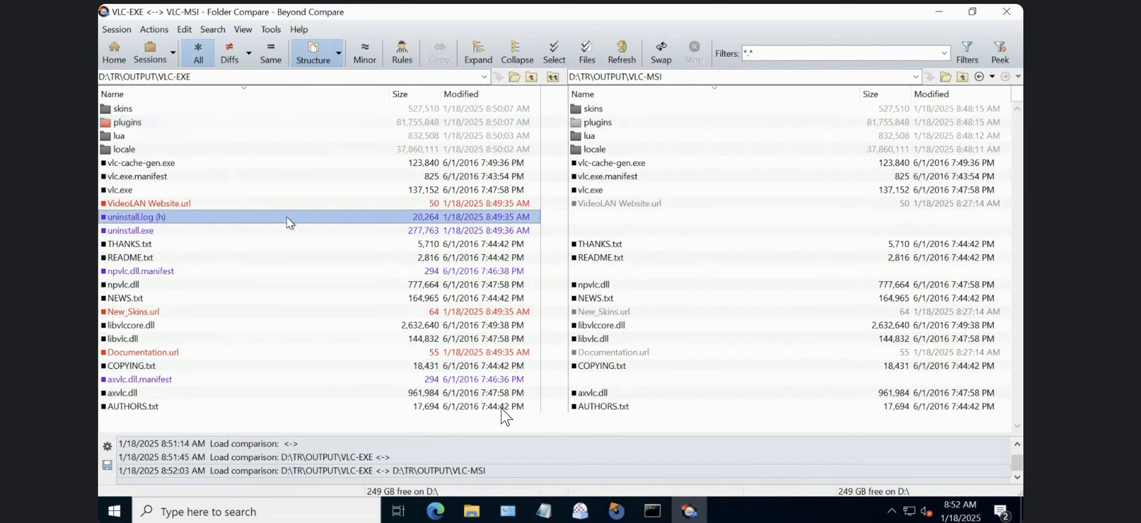
left_click(453, 205)
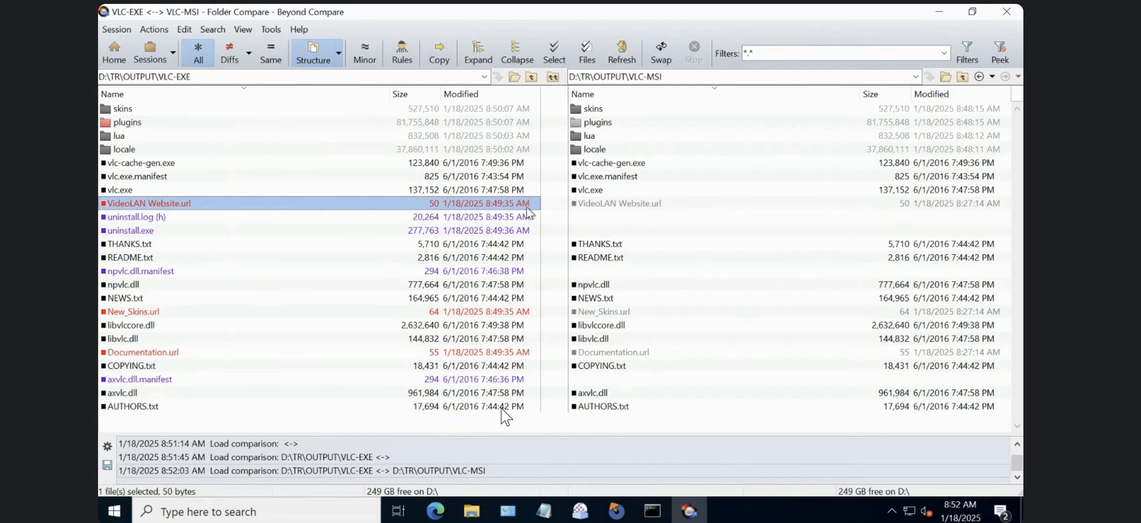
left_click(667, 203)
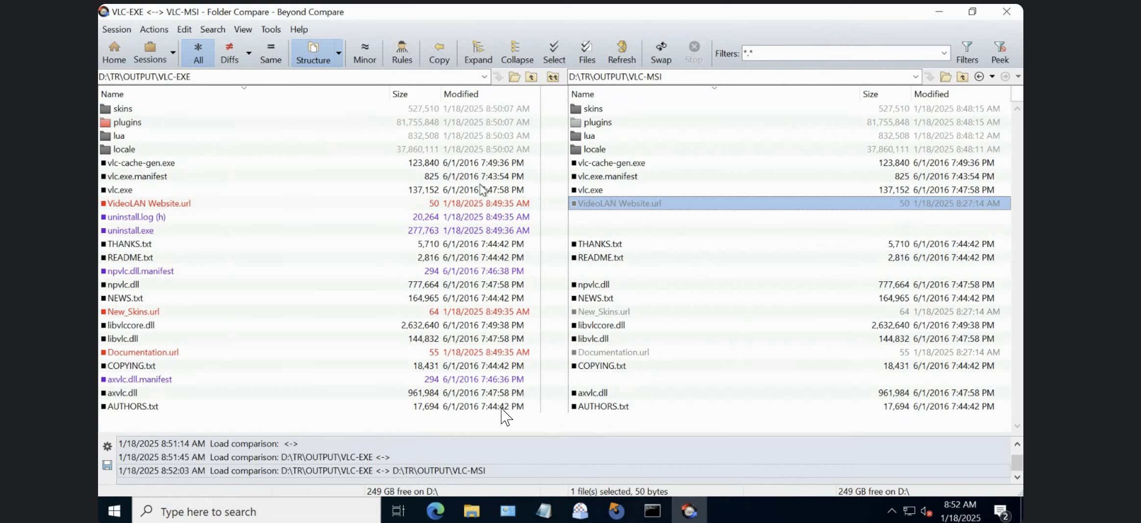
left_click(483, 202)
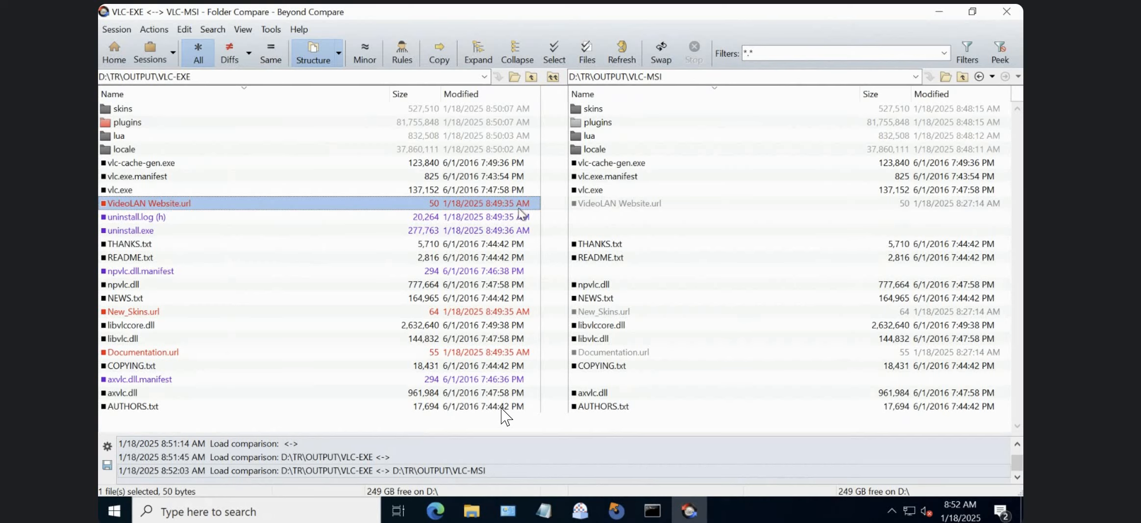
left_click(468, 123)
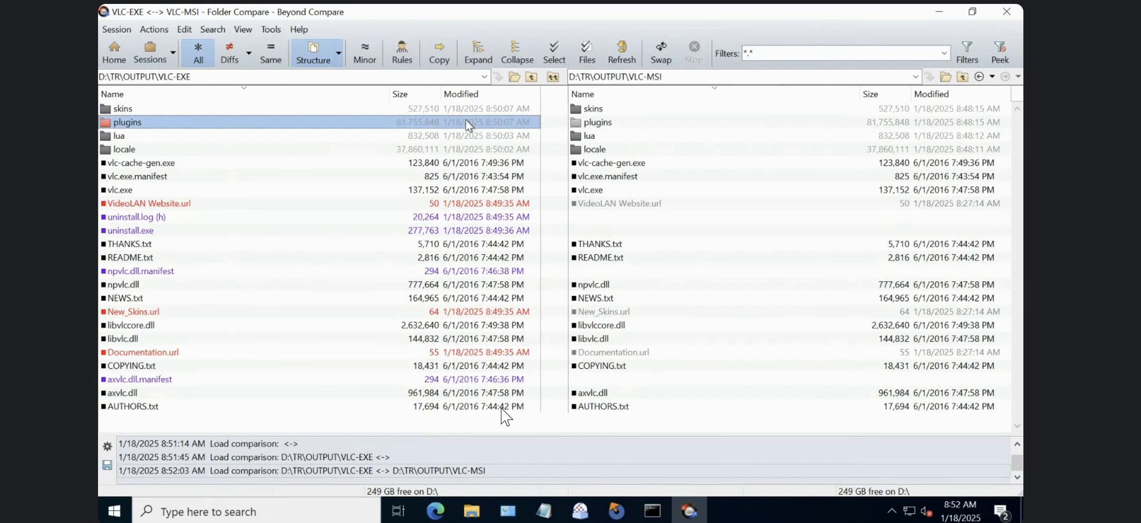
left_click(602, 124)
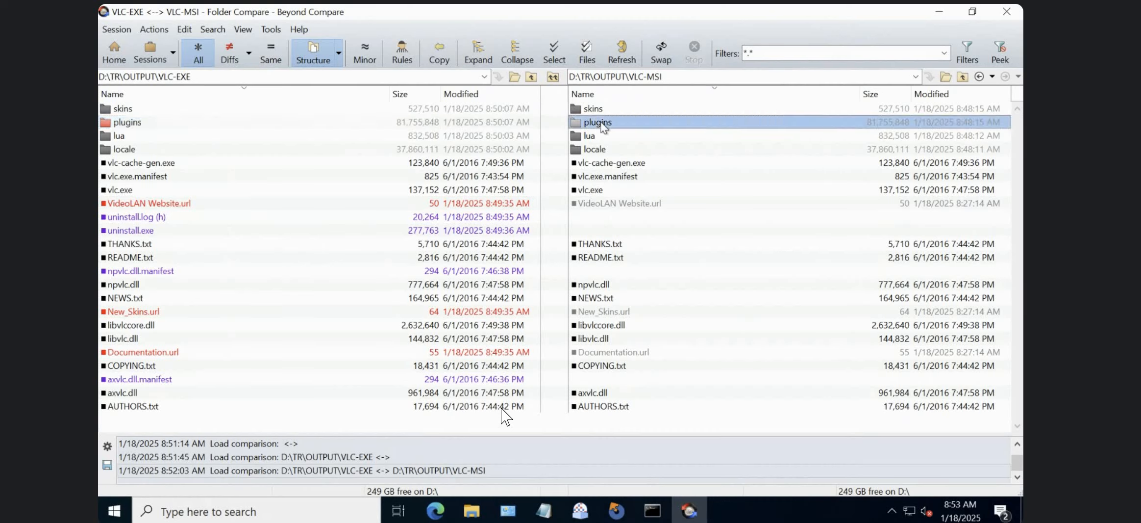
left_click(461, 125)
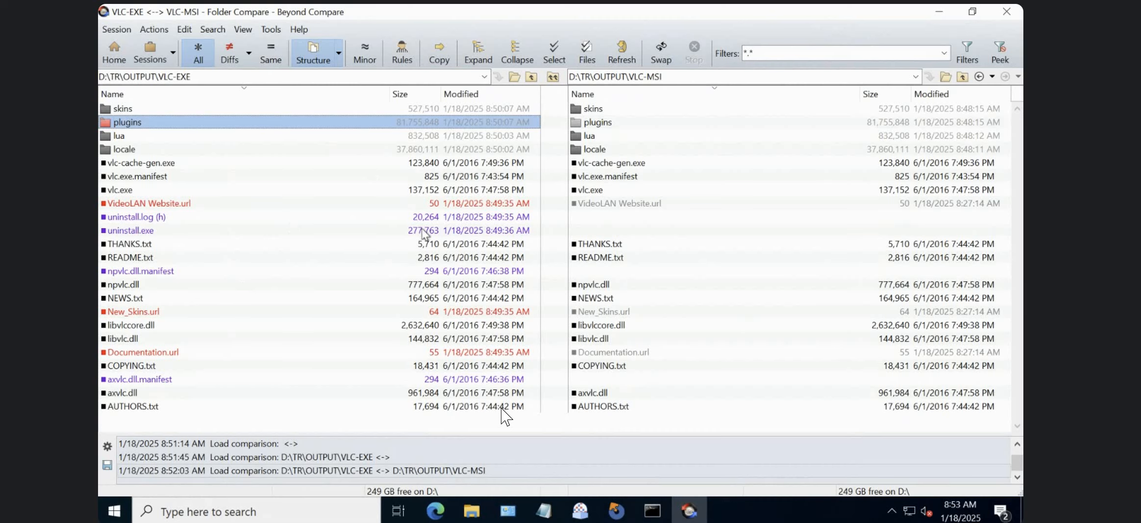
Check the uninstall.log and uninstall.exe entries in VLC-EXE against the VLC-MSI side.
left_click(437, 219)
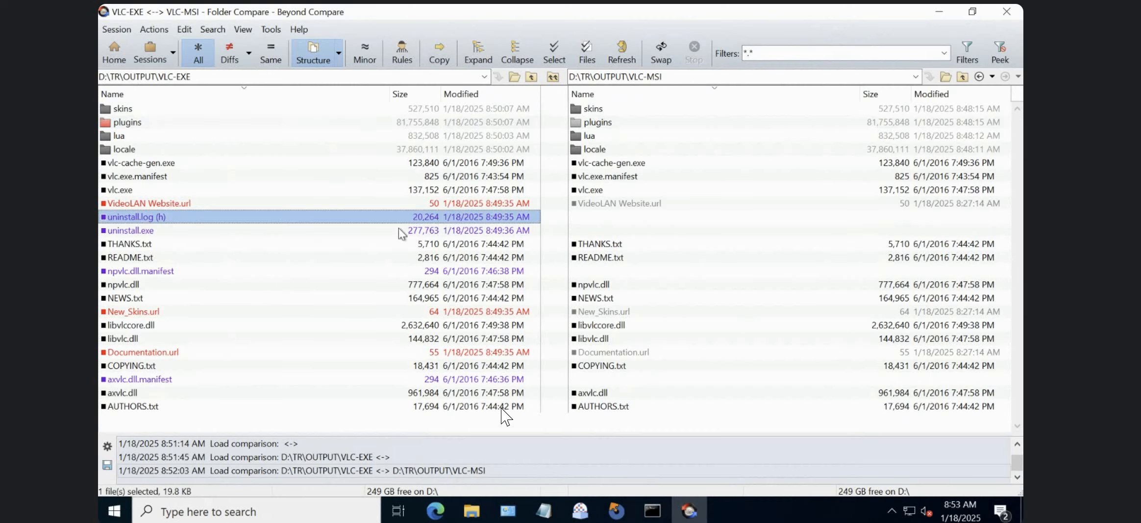
left_click(584, 217)
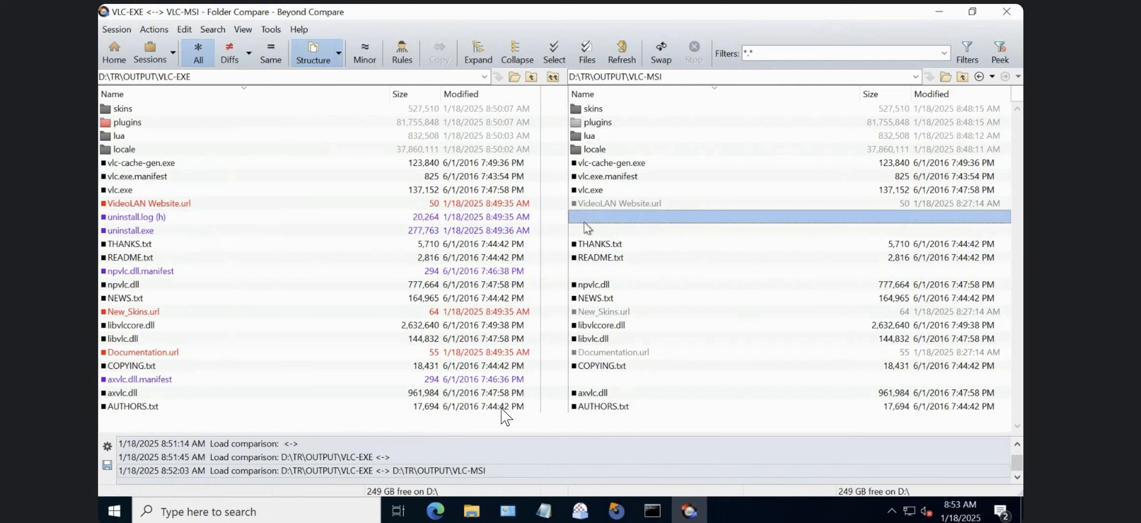
left_click(164, 230)
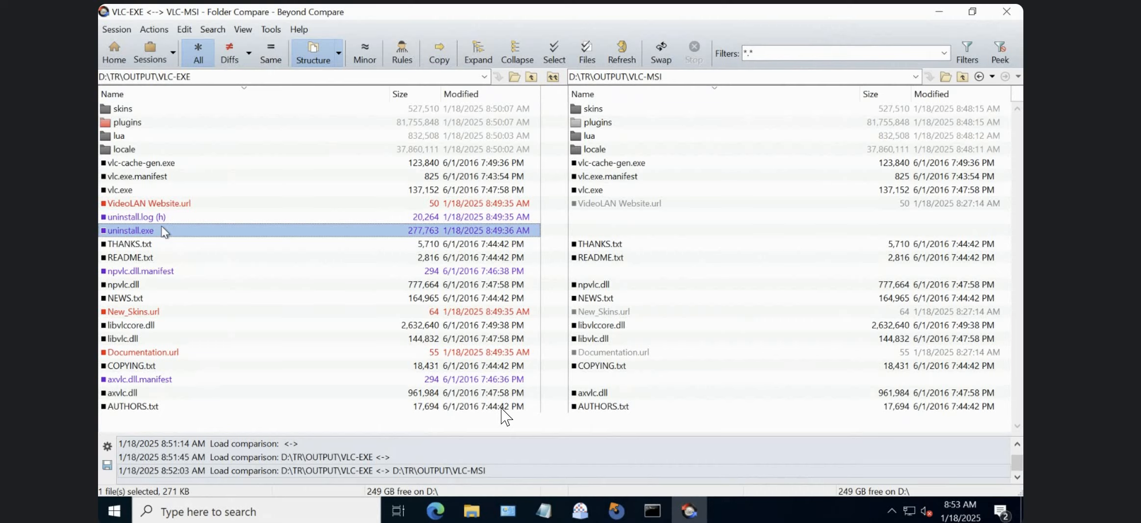
Switch to Programs and Features and File Explorer to check the installed programs and the VideoLAN folder under Program Files (x86).
left_click(472, 510)
right_click(472, 511)
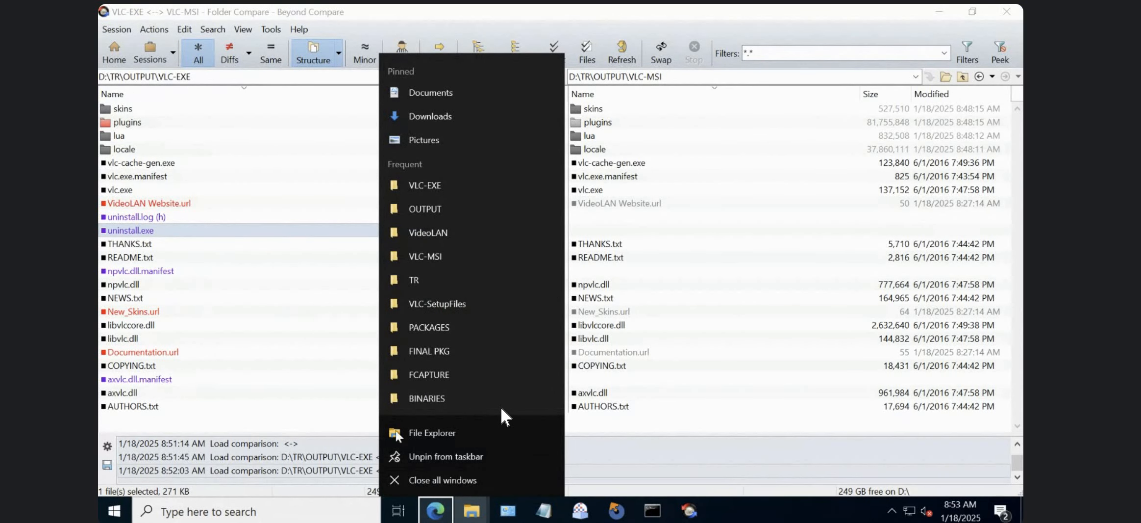
left_click(506, 513)
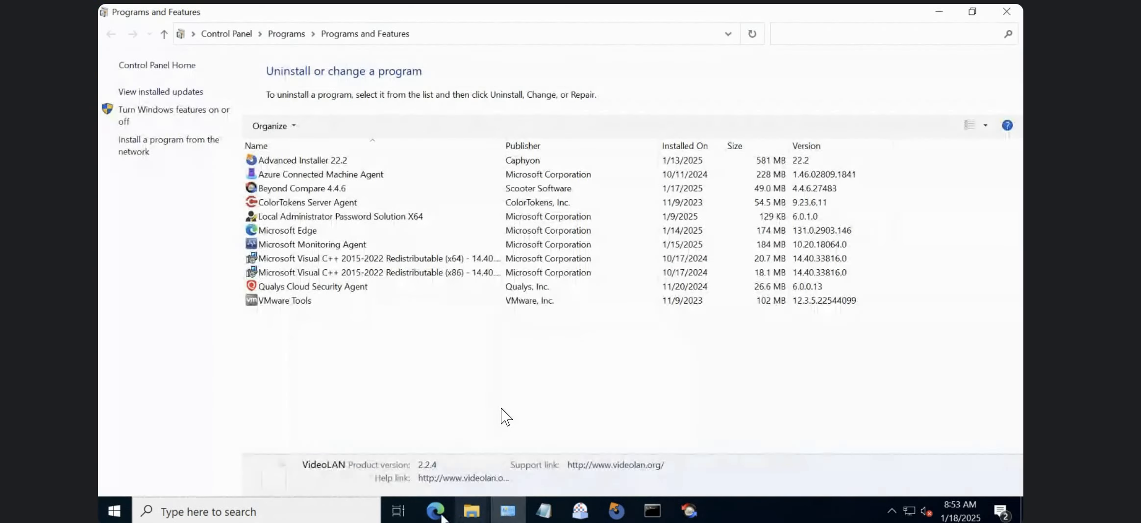
mouse_move(472, 511)
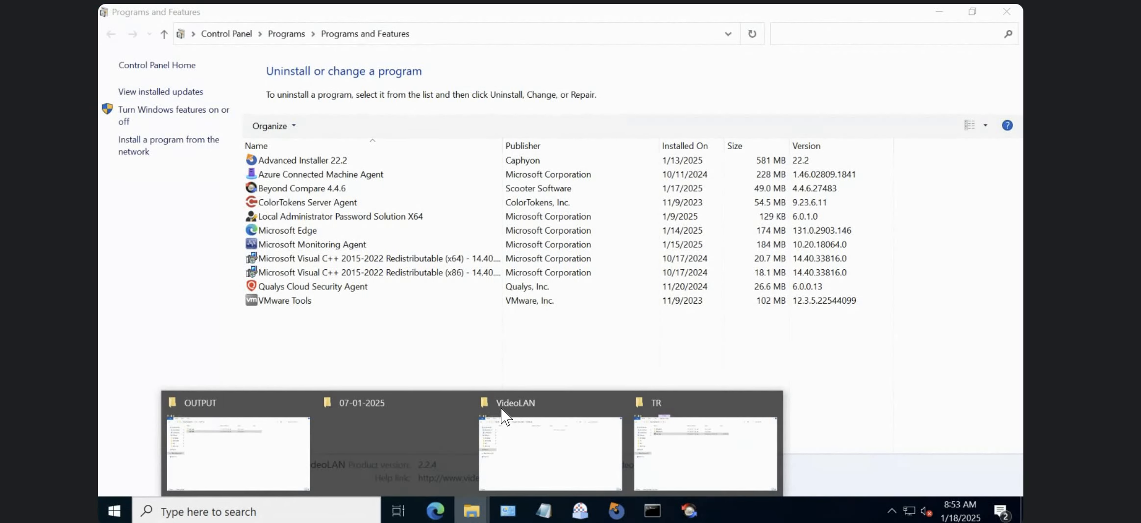
left_click(522, 458)
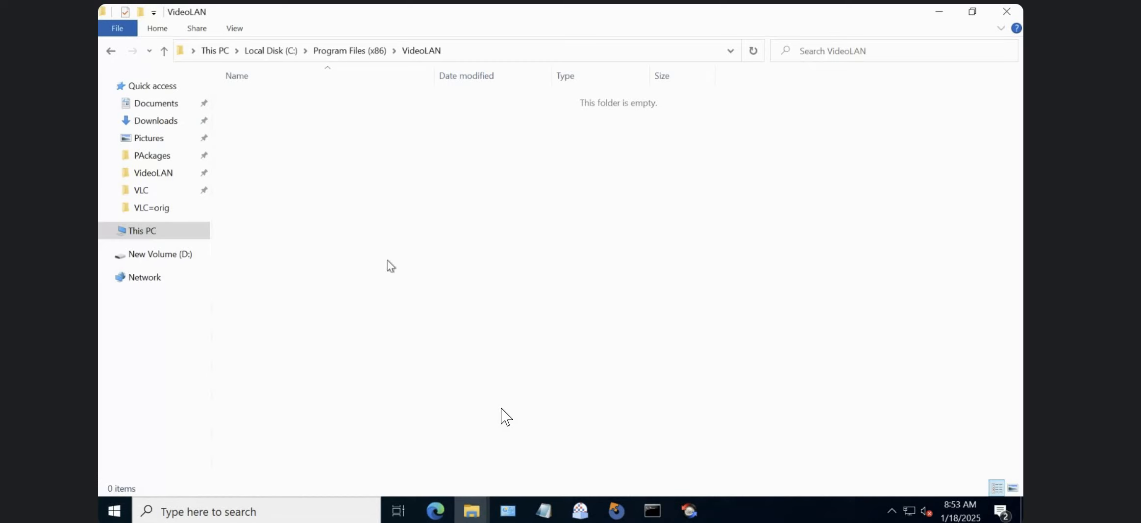
left_click(346, 51)
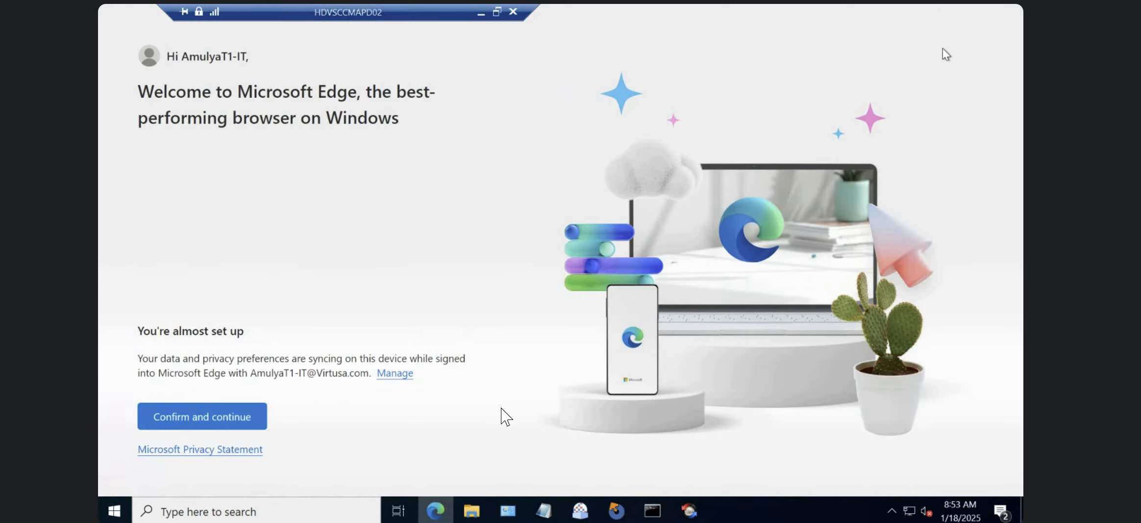
Close the Microsoft Edge welcome window and switch back to the folder comparison in Beyond Compare.
key("alt+F4")
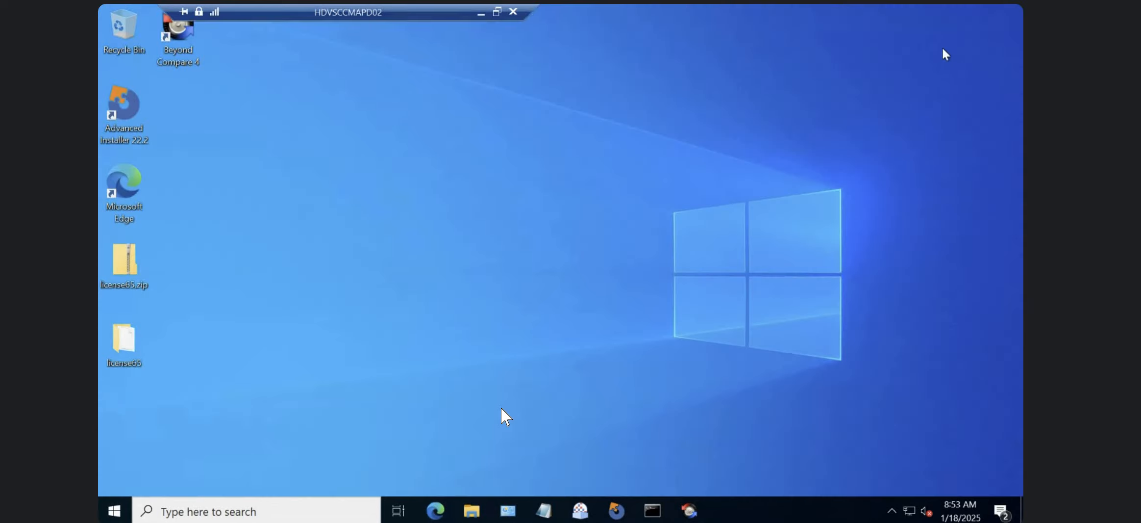
right_click(444, 511)
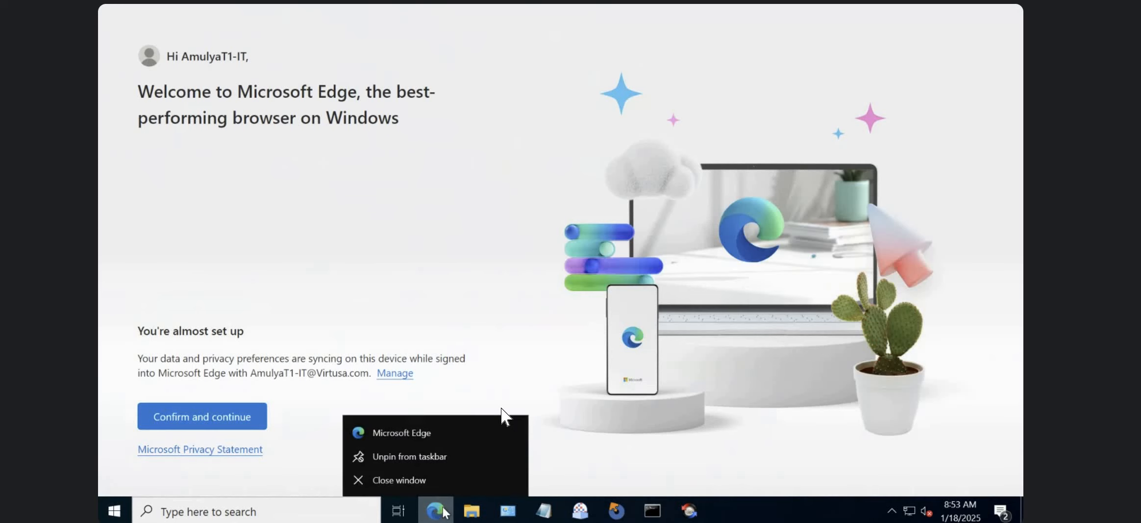
left_click(423, 478)
left_click(689, 511)
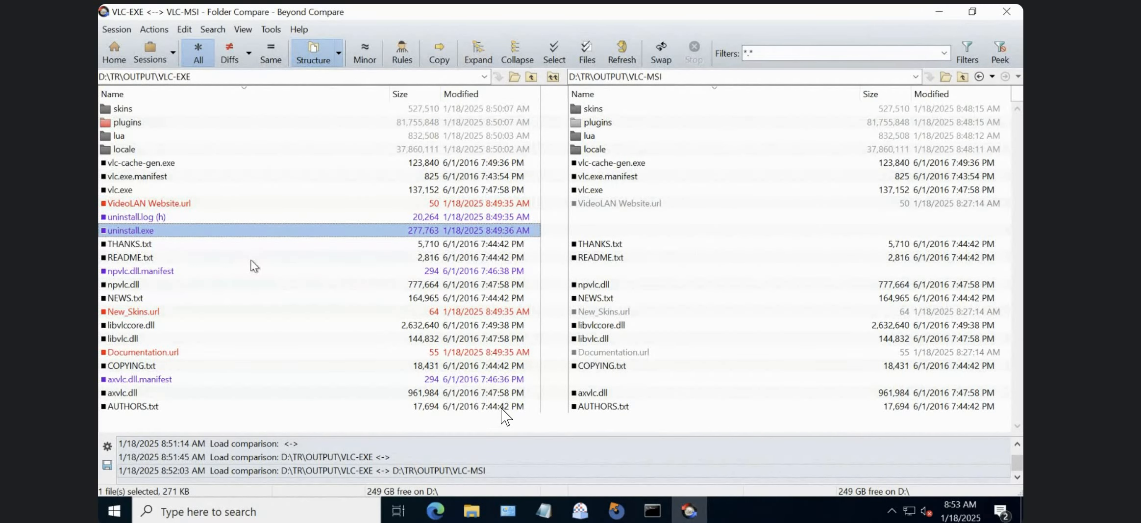
View the text comparison of README.txt from both folders, and return to the VLC-EXE and VLC-MSI folder comparison.
double_click(252, 258)
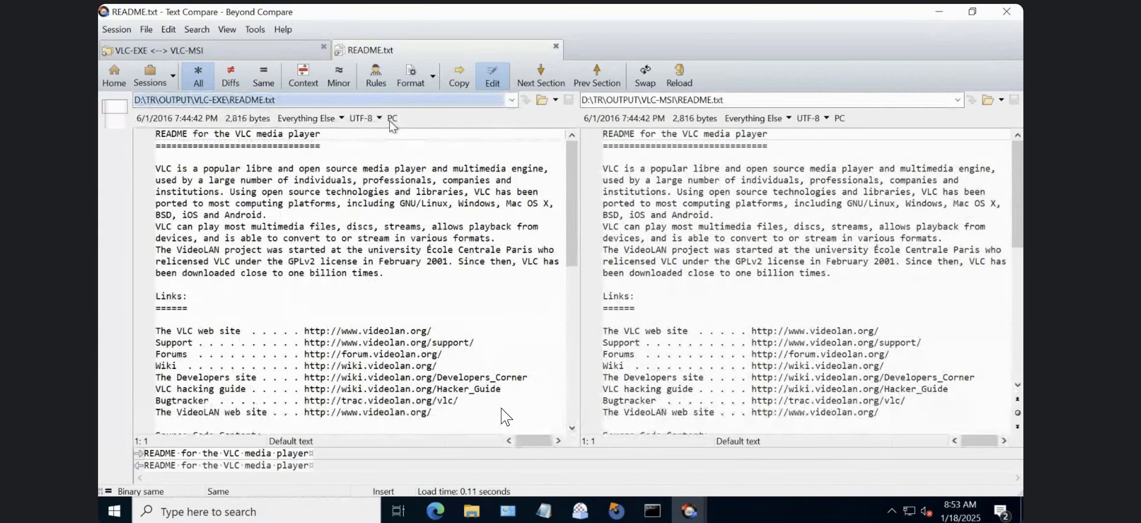
left_click(113, 79)
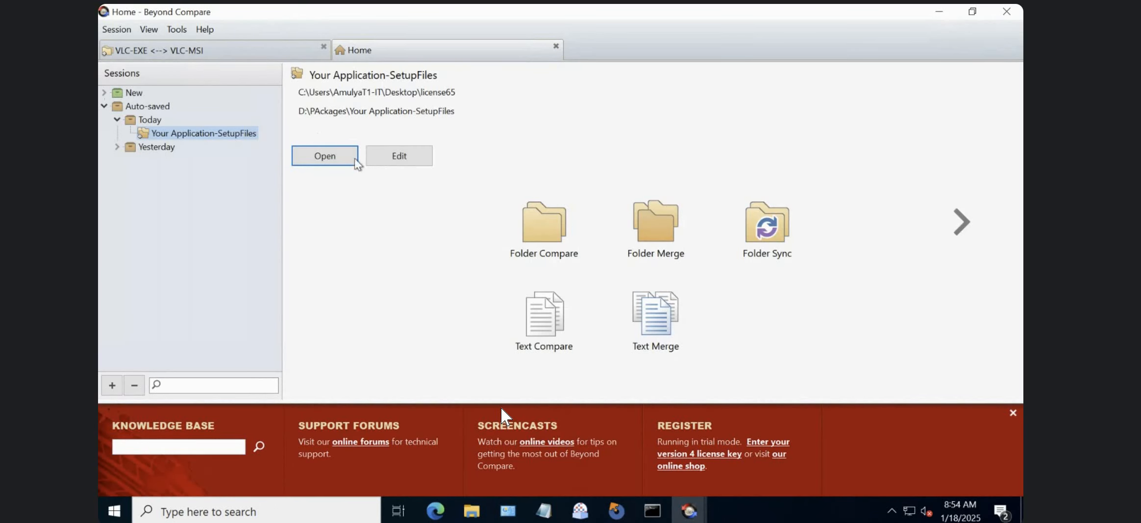
right_click(154, 51)
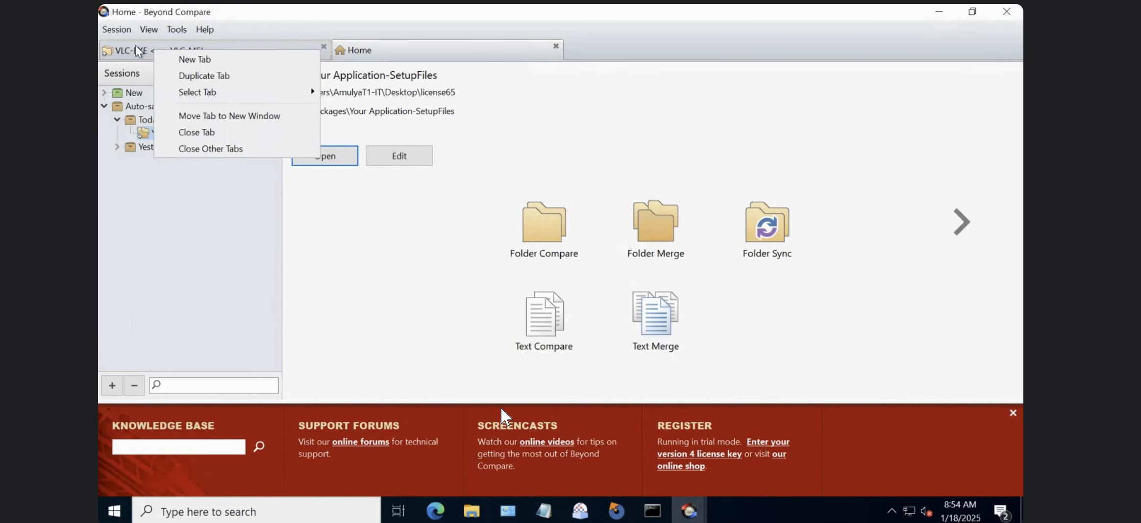
left_click(140, 51)
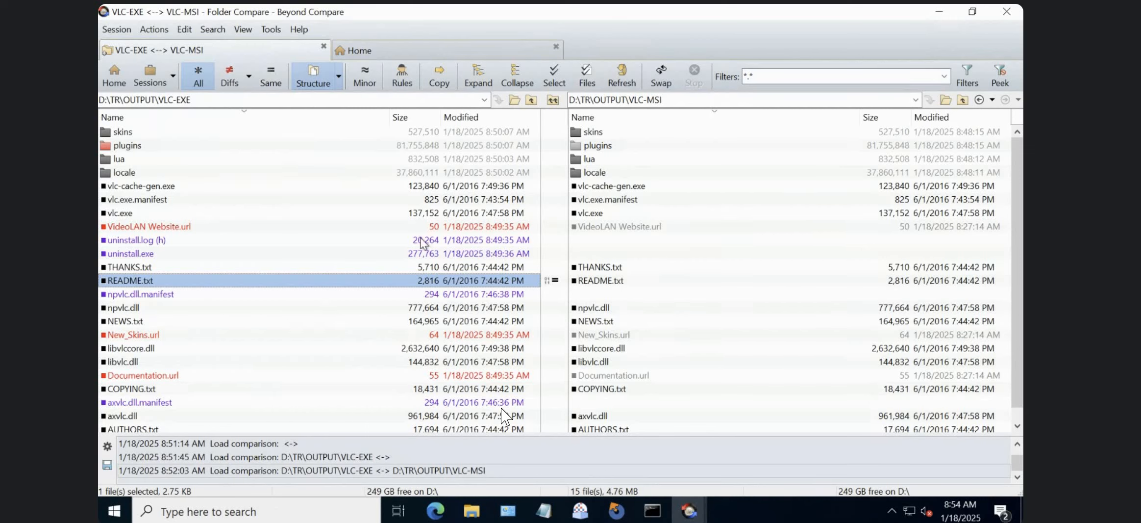
Check the VideoLAN Website.url, New_Skins.url and uninstall.log entries in VLC-EXE against the VLC-MSI side.
left_click(443, 227)
left_click(487, 335)
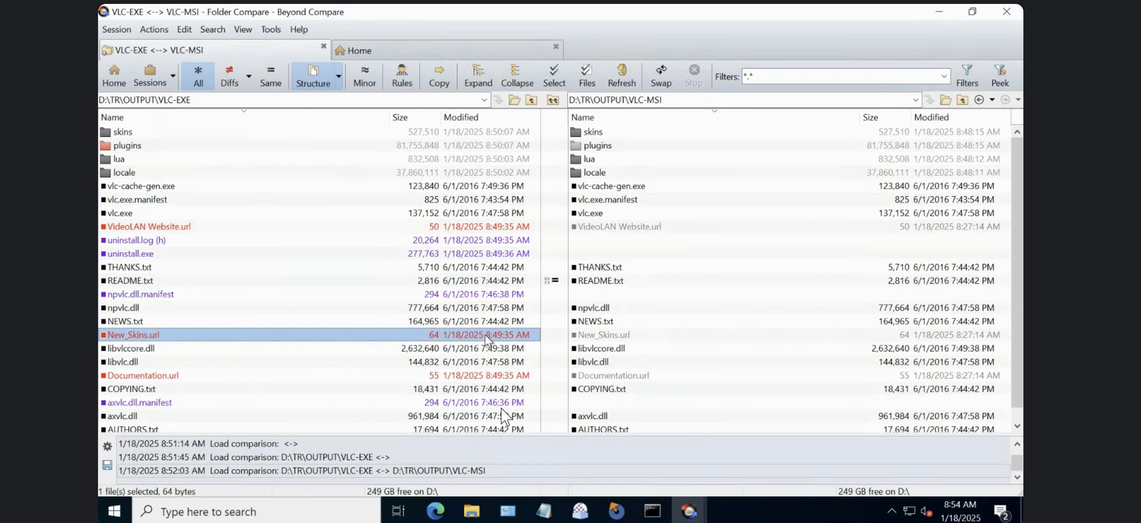
left_click(491, 252)
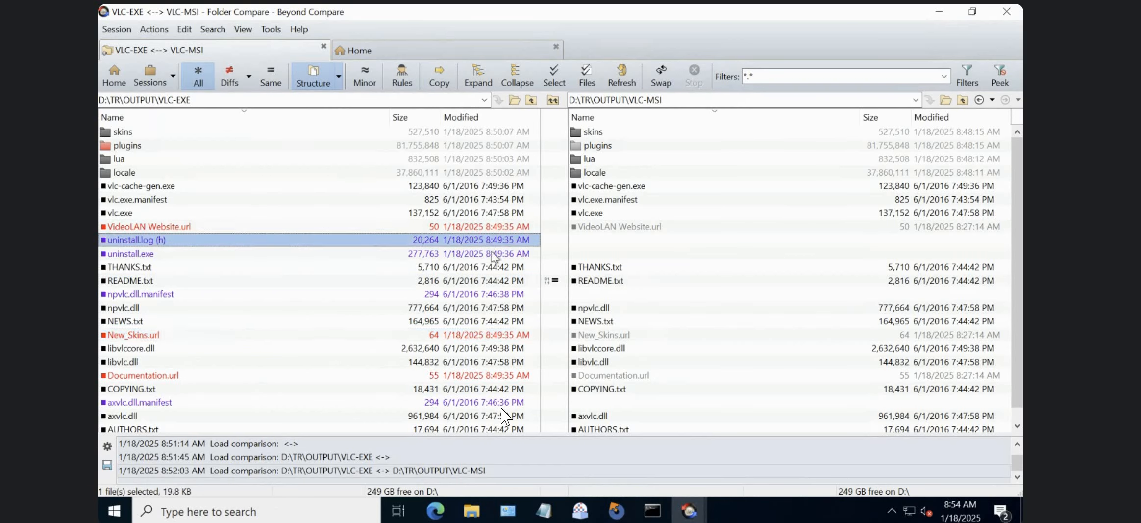
left_click(606, 240)
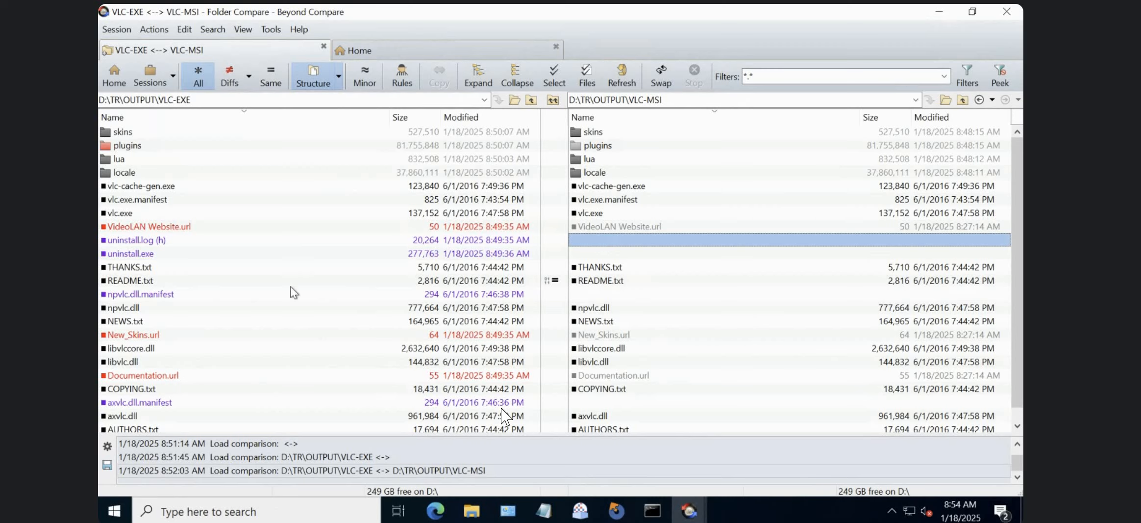
left_click(478, 241)
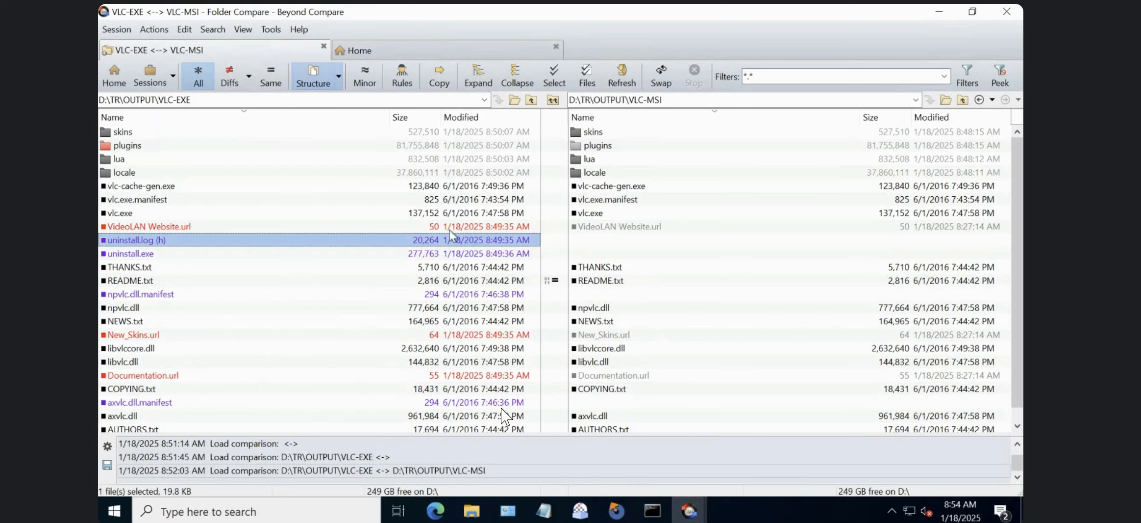
key("Up")
key("Down")
Copy uninstall.log from the VLC-EXE folder to the VLC-MSI folder.
right_click(464, 242)
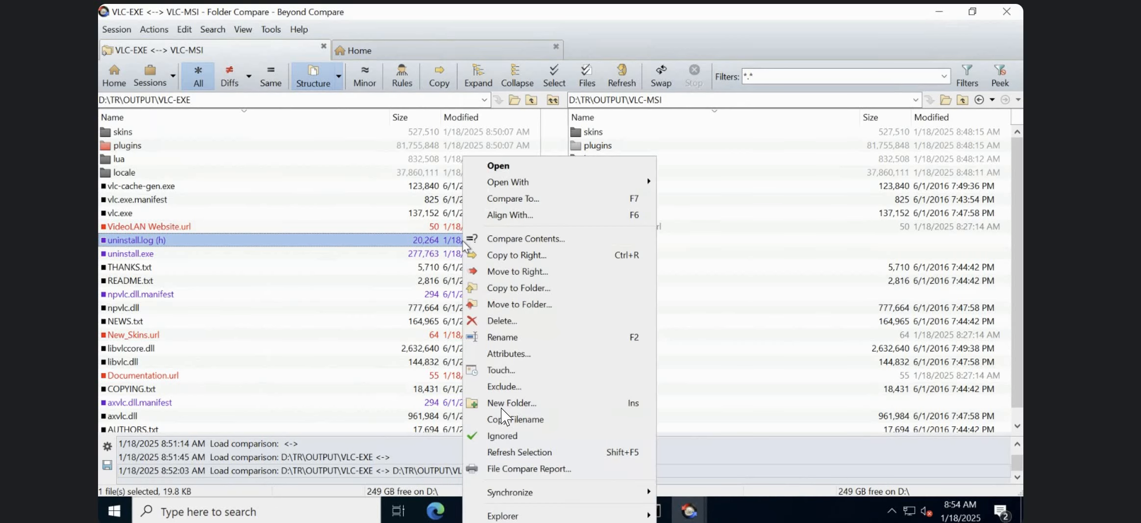
left_click(377, 245)
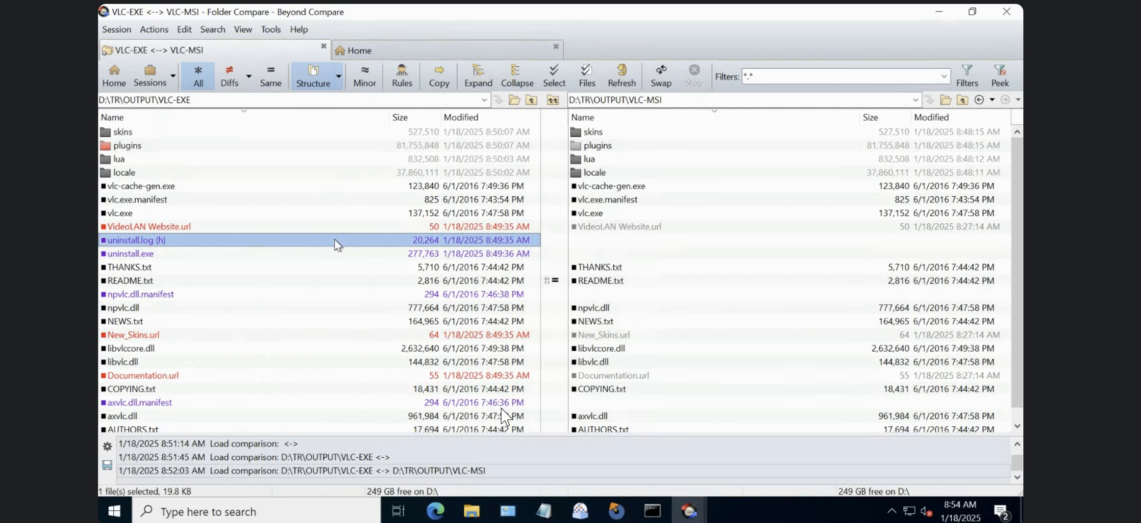
right_click(282, 246)
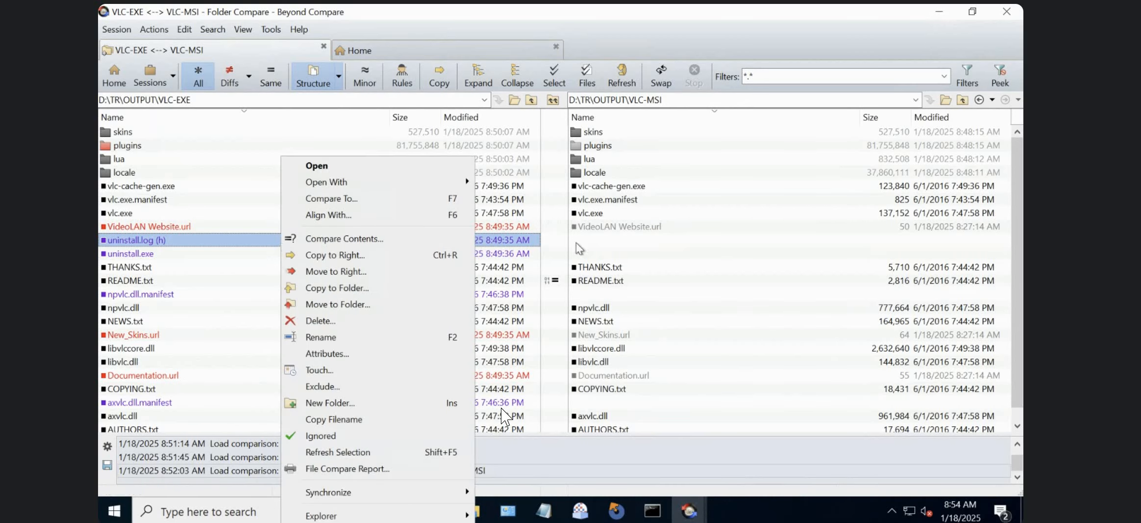
left_click(342, 257)
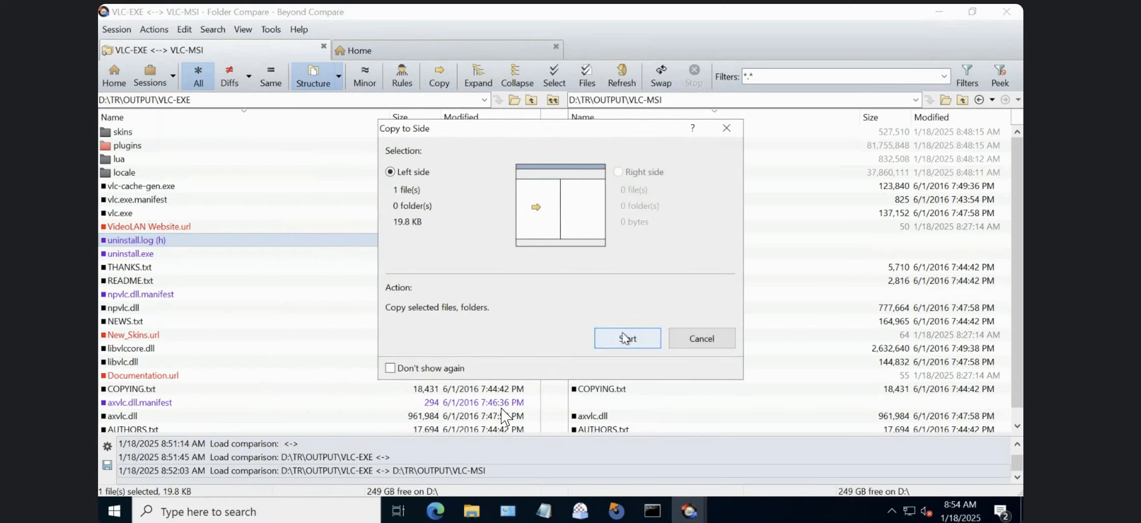
left_click(624, 339)
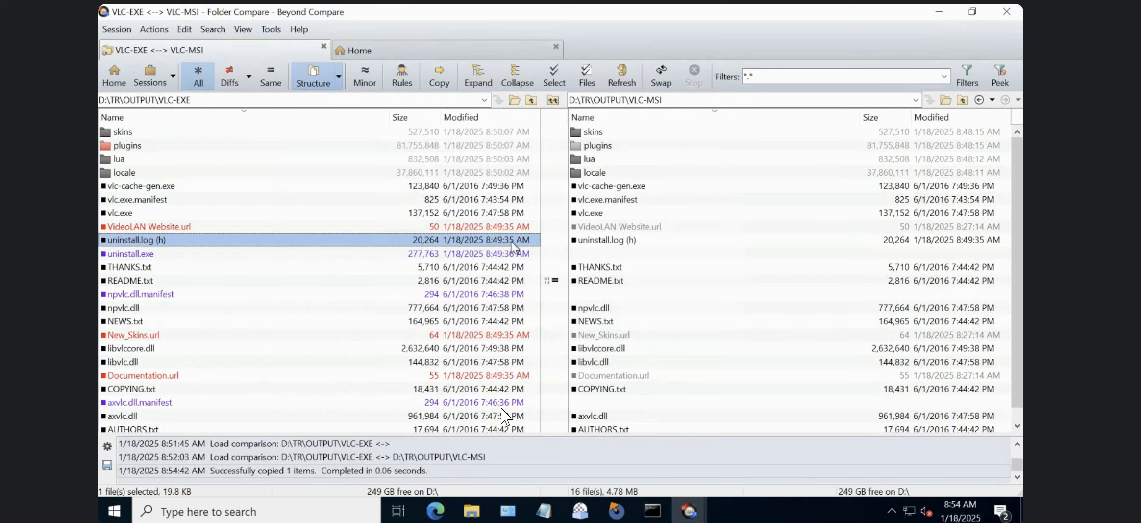
Inspect the uninstall.log entry on both sides of the folder comparison.
left_click(608, 243)
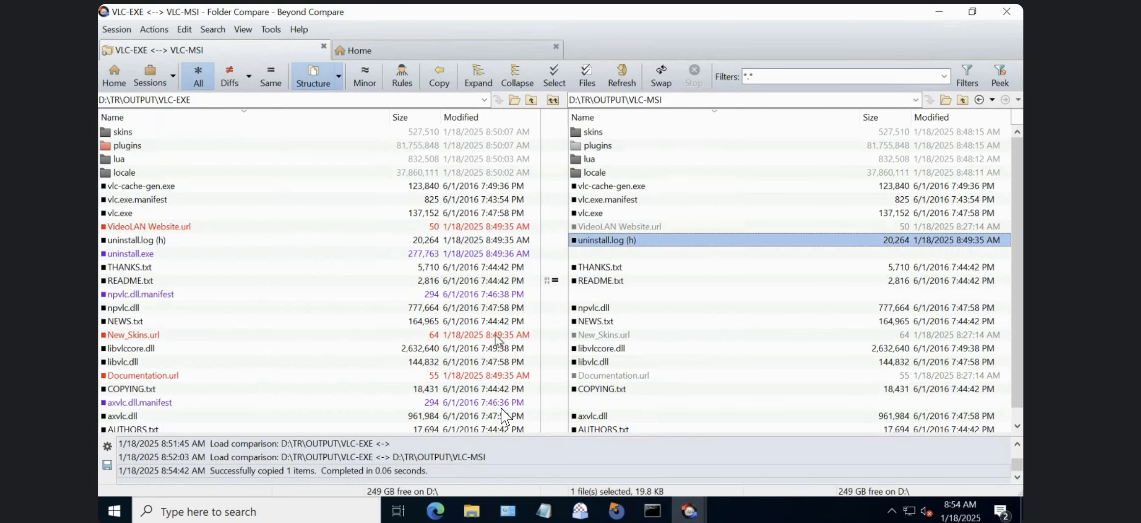
left_click(395, 240)
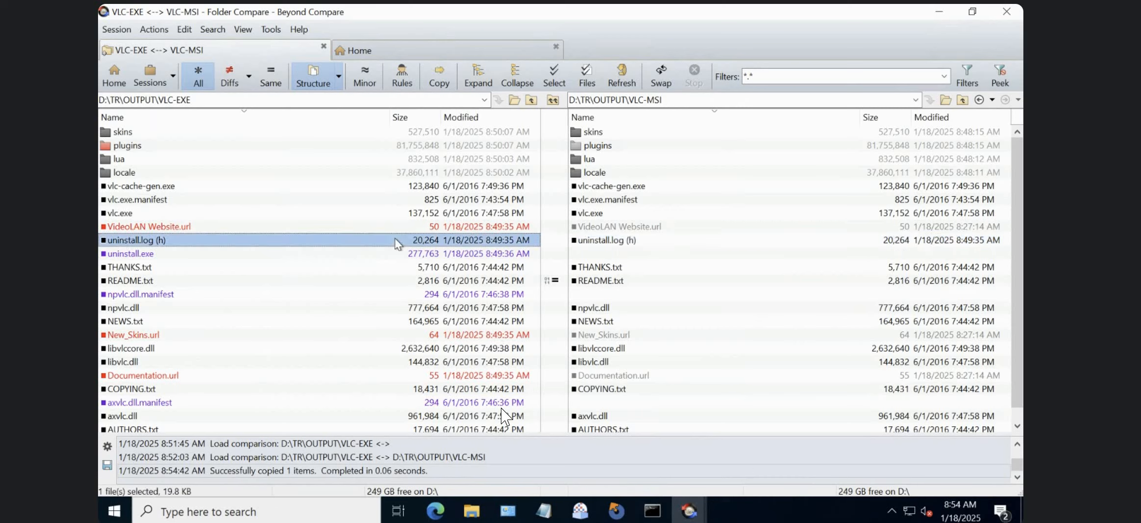
right_click(458, 243)
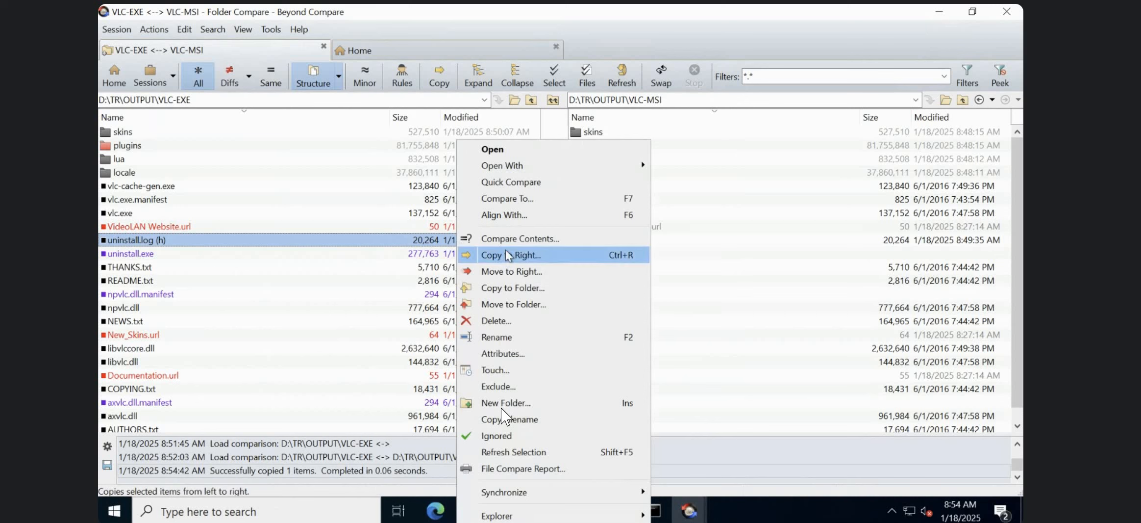
left_click(691, 269)
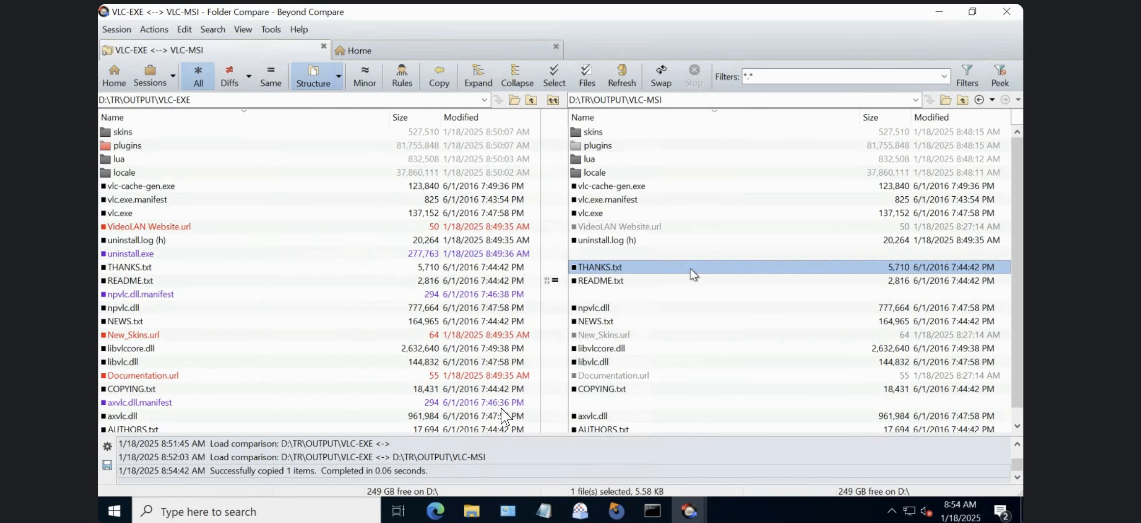
left_click(618, 242)
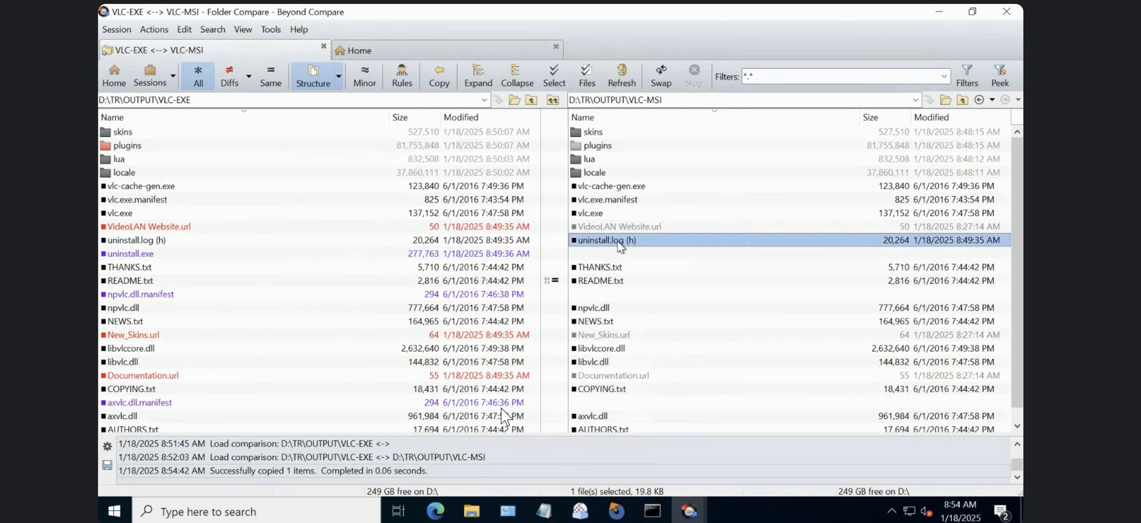
Open D:\TR\OUTPUT\VLC-MSI in File Explorer, glance back at the comparison in Beyond Compare and return to the folder.
left_click(475, 508)
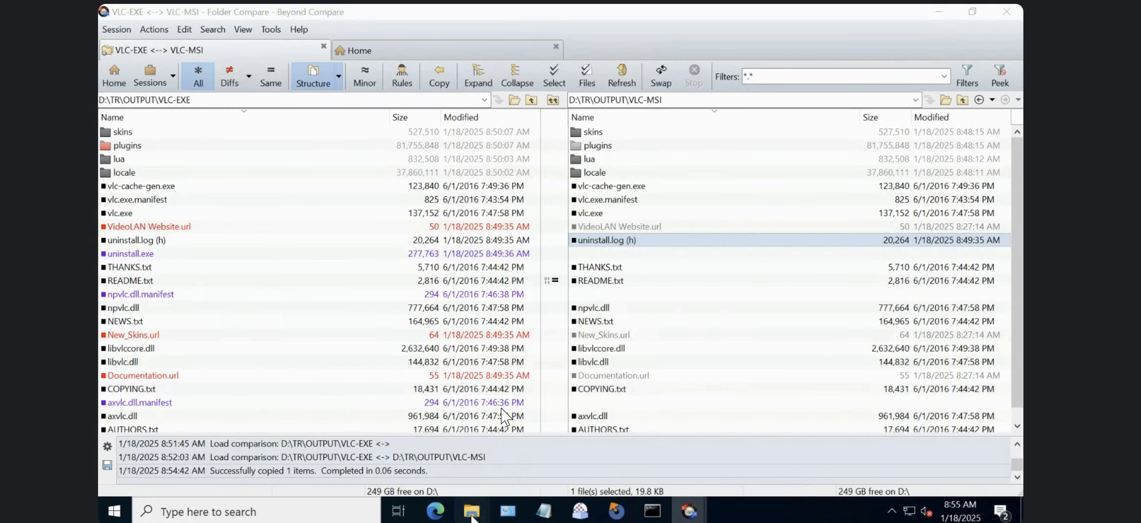
left_click(230, 455)
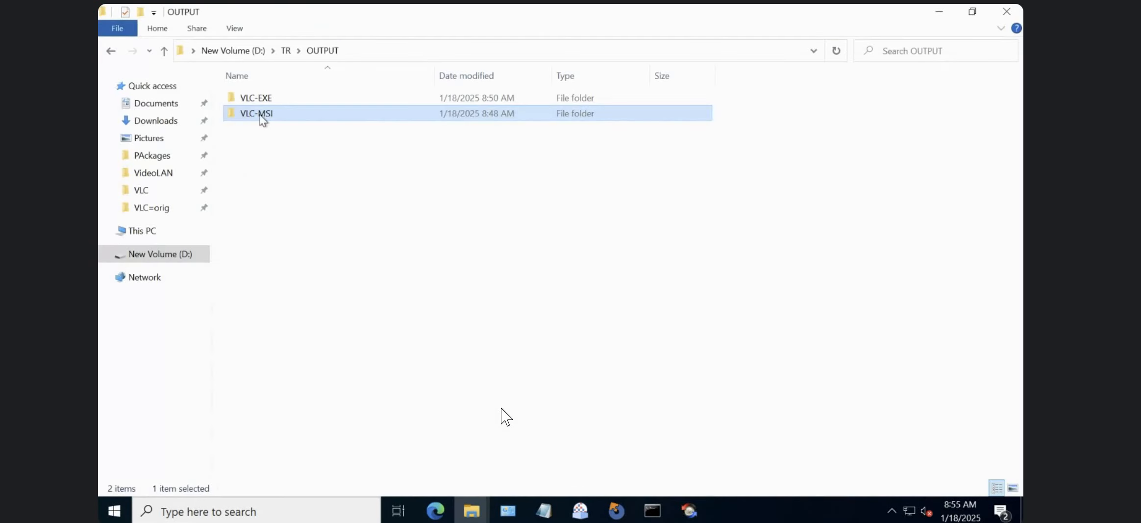
double_click(261, 112)
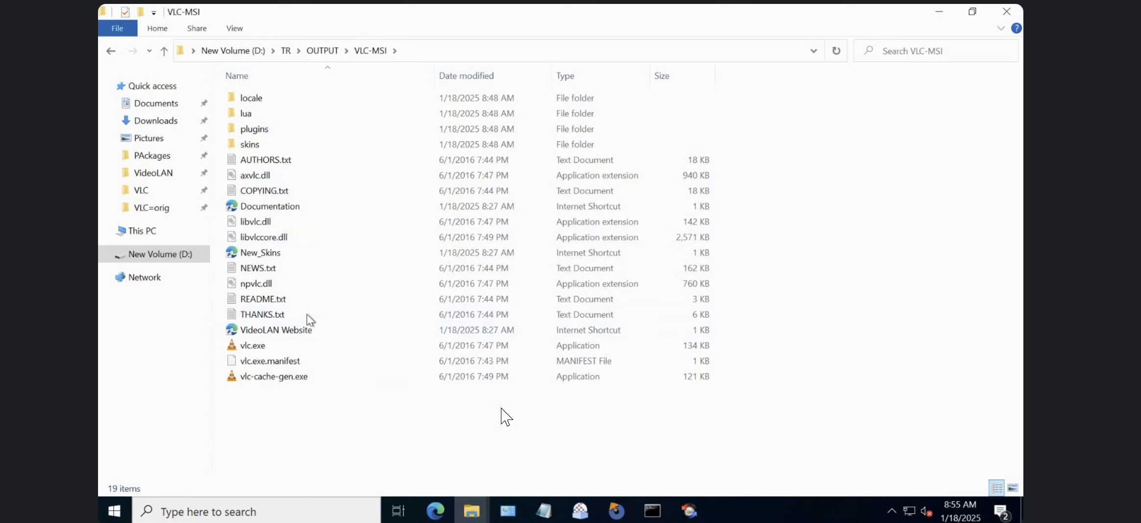
left_click(689, 513)
left_click(649, 453)
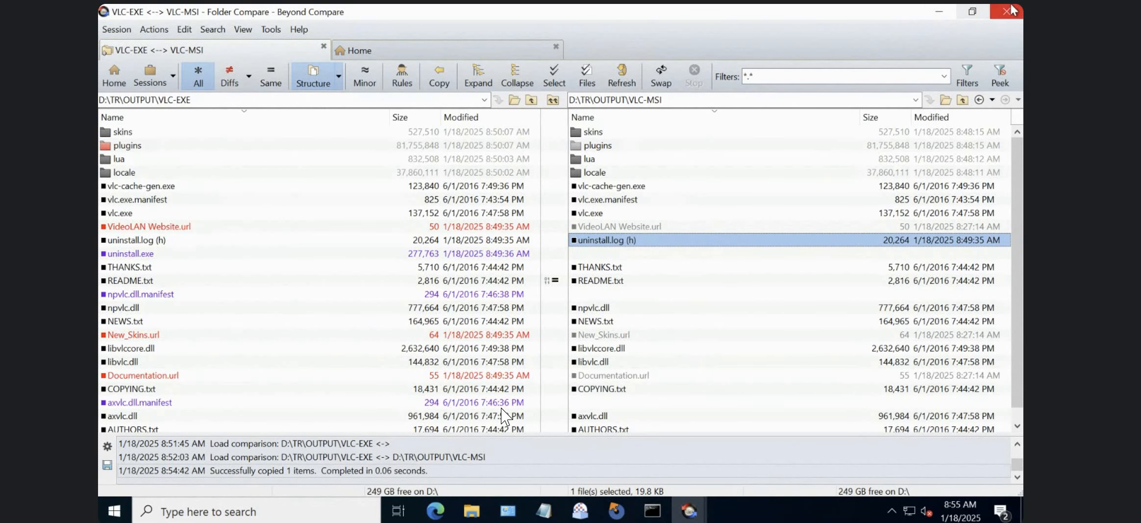
left_click(943, 14)
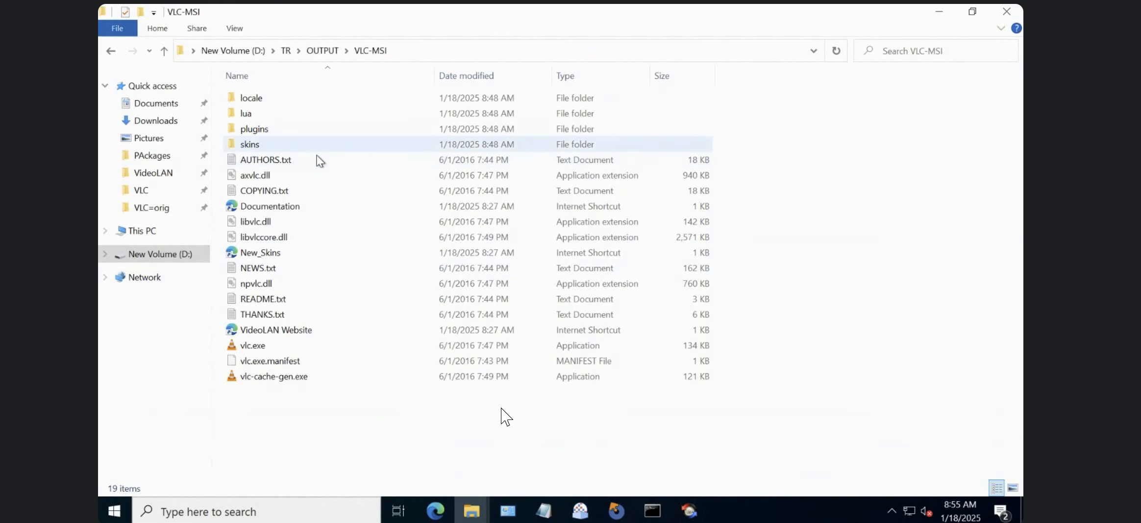
Sort the VLC-MSI folder by date modified and refresh it to look for the copied uninstall.log.
left_click(519, 76)
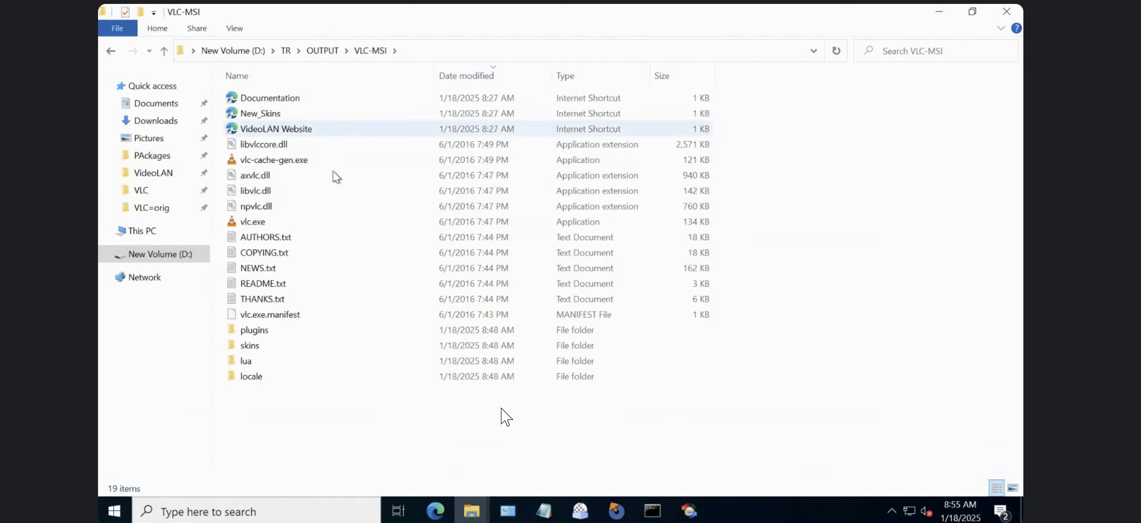
left_click(282, 362)
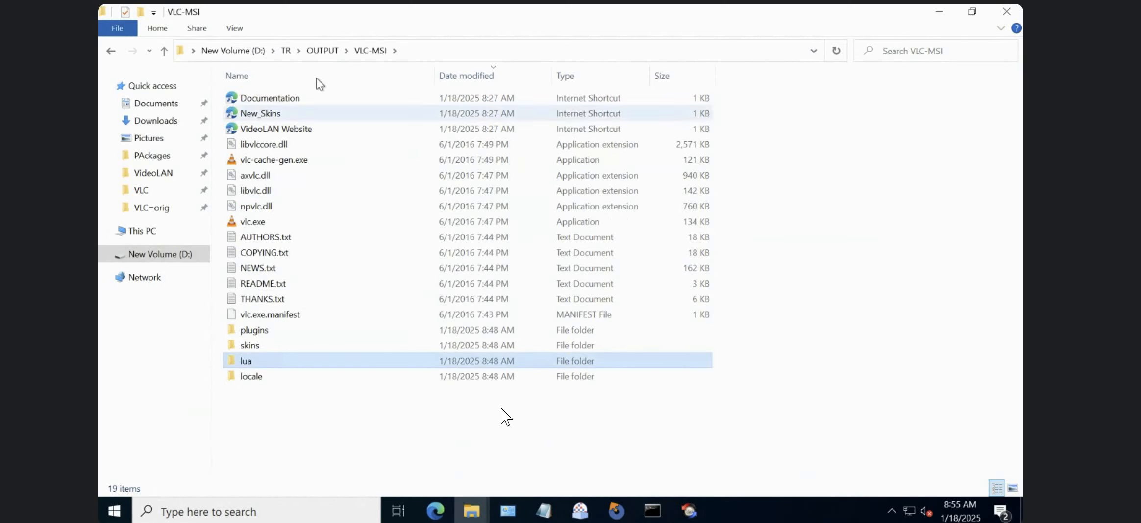
left_click(836, 51)
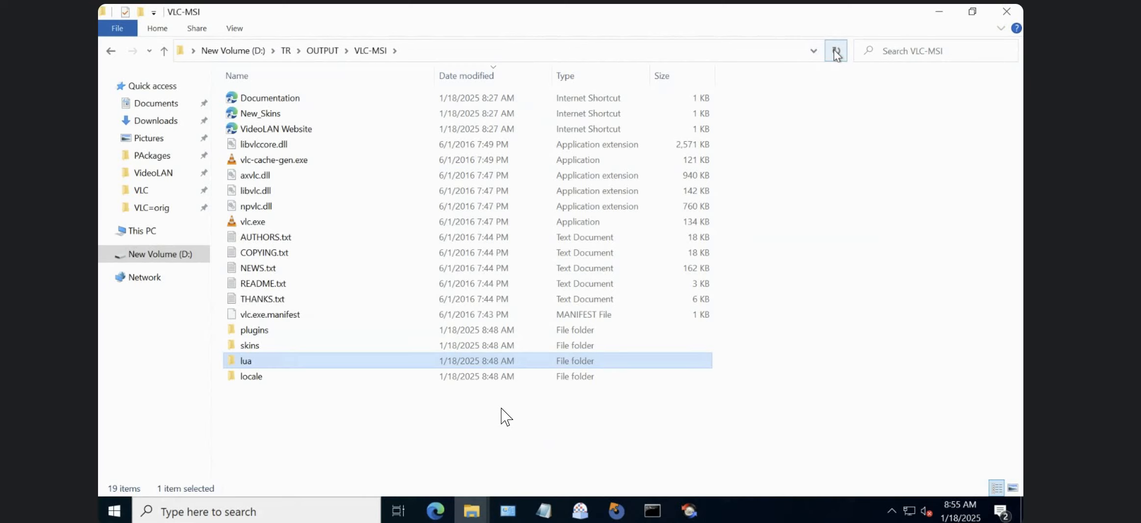
left_click(837, 51)
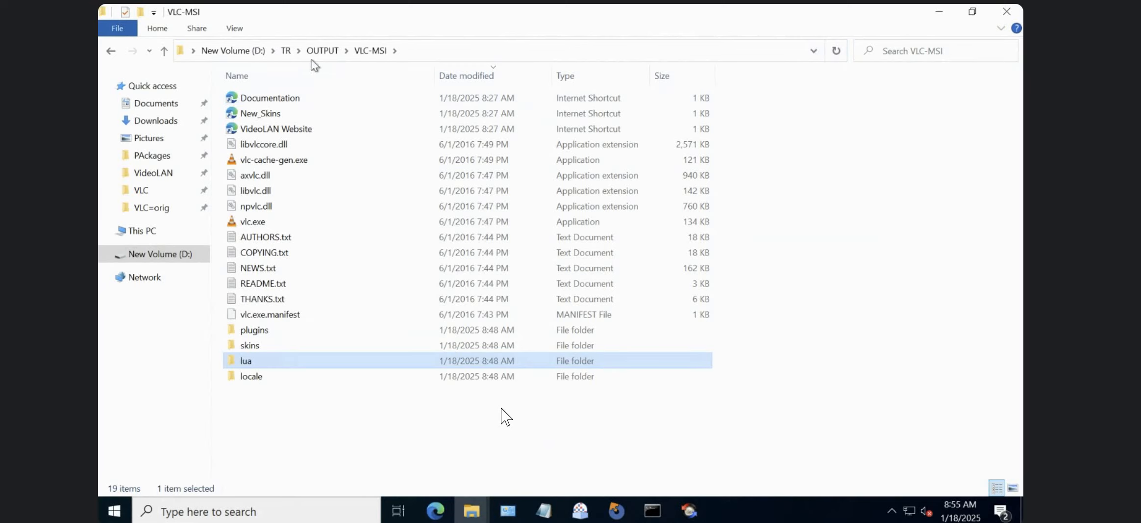
left_click(303, 249)
Look through the VLC-EXE folder's files for uninstall.log and return to the OUTPUT folder.
left_click(321, 50)
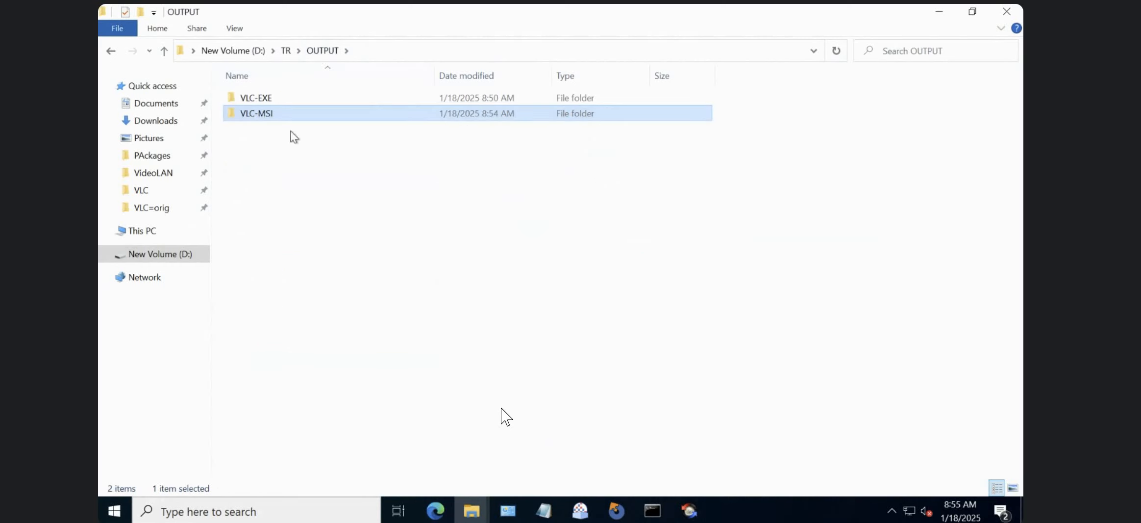
double_click(278, 100)
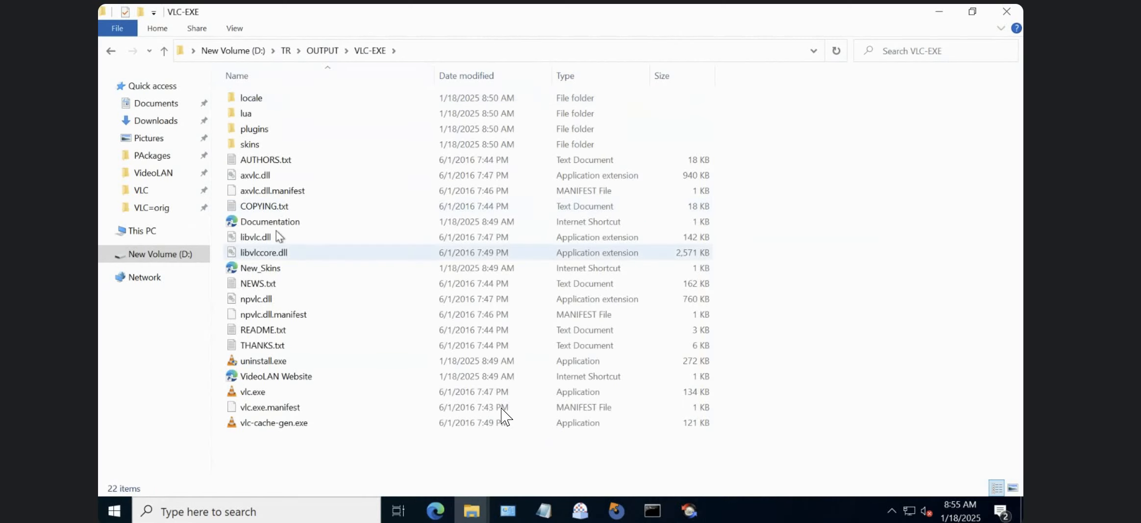
left_click(271, 211)
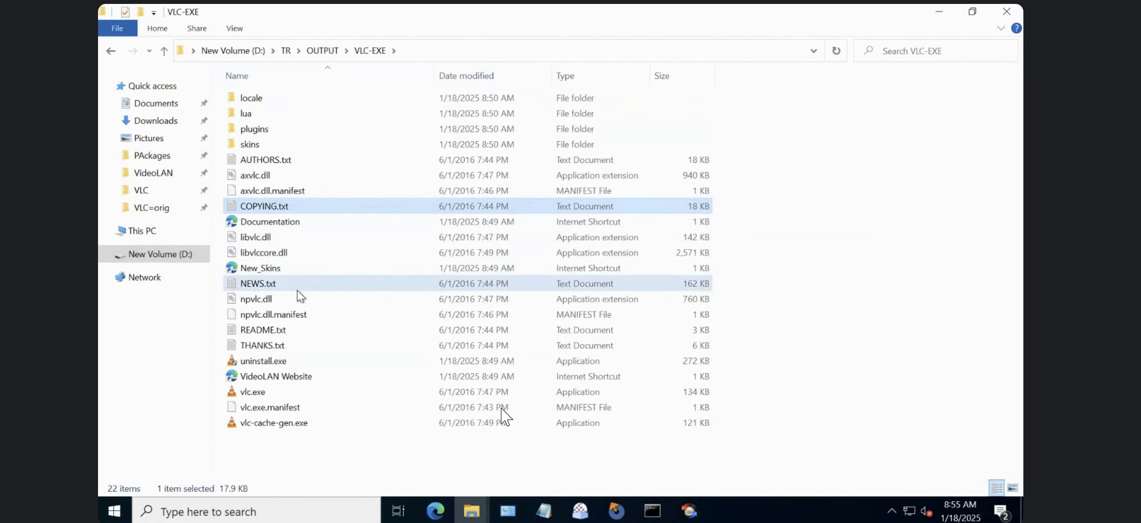
left_click(285, 284)
left_click(315, 51)
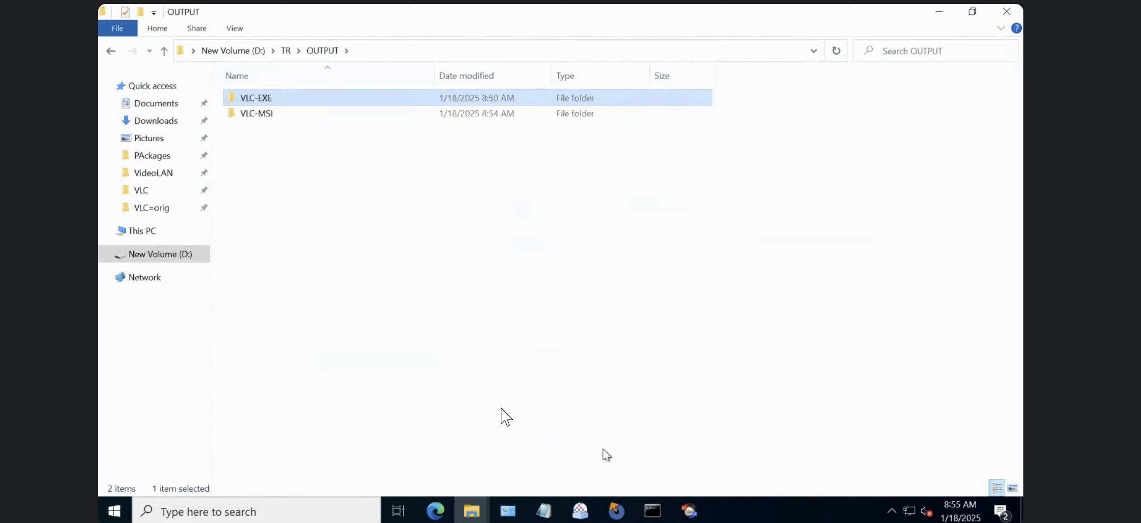
Switch back to the Beyond Compare folder comparison and check the uninstall.exe entry in VLC-EXE.
left_click(692, 512)
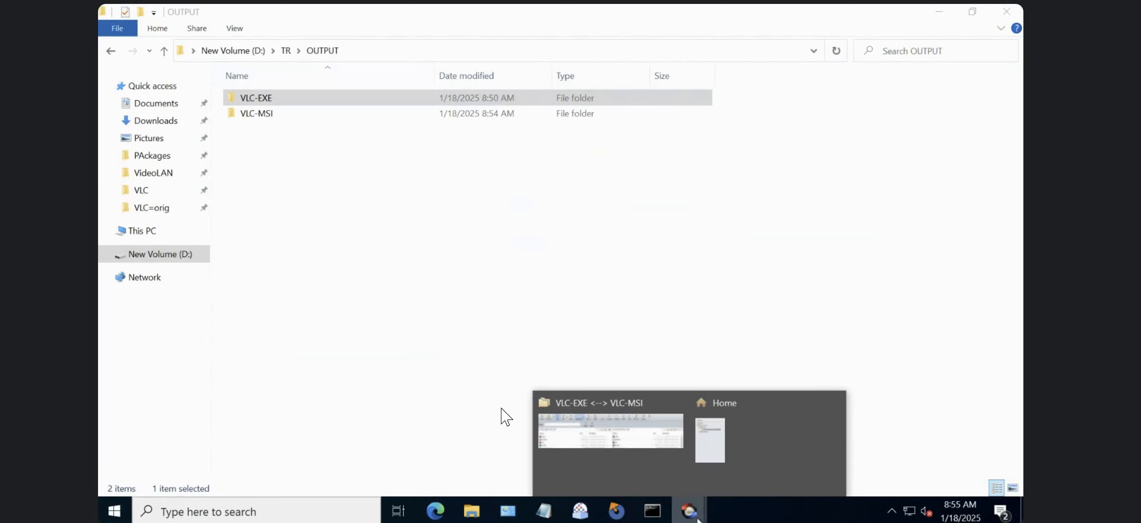
left_click(638, 432)
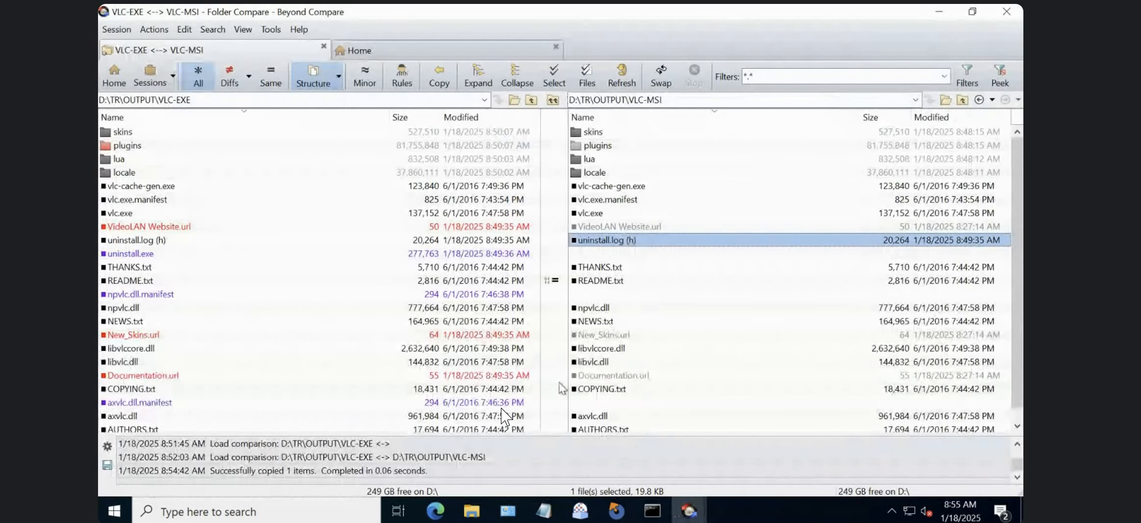
left_click(298, 267)
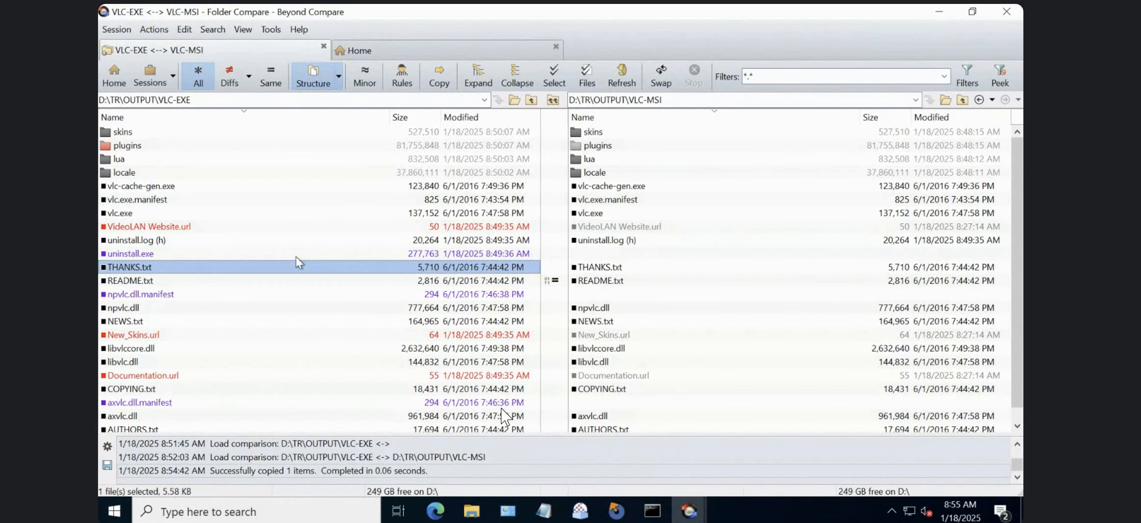
left_click(299, 254)
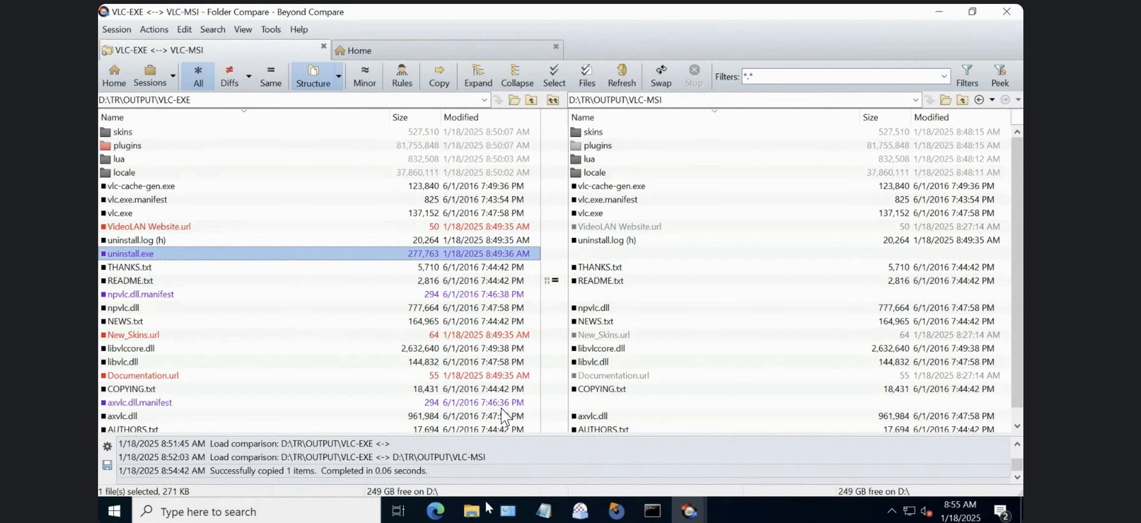
Locate uninstall.exe in the OUTPUT\VLC-EXE folder in File Explorer, and switch to the VLC project in Advanced Installer.
left_click(471, 510)
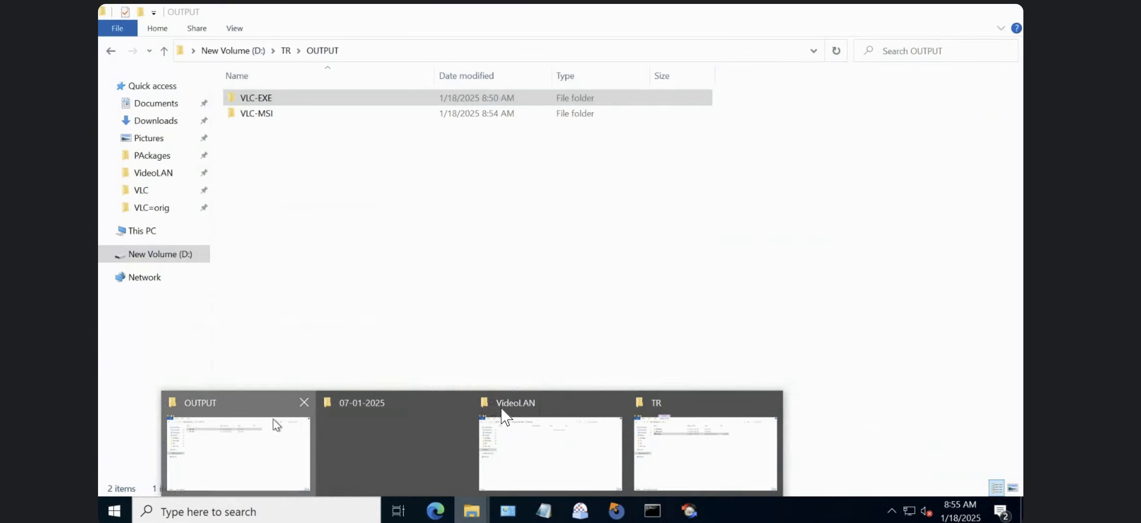
left_click(277, 424)
double_click(278, 103)
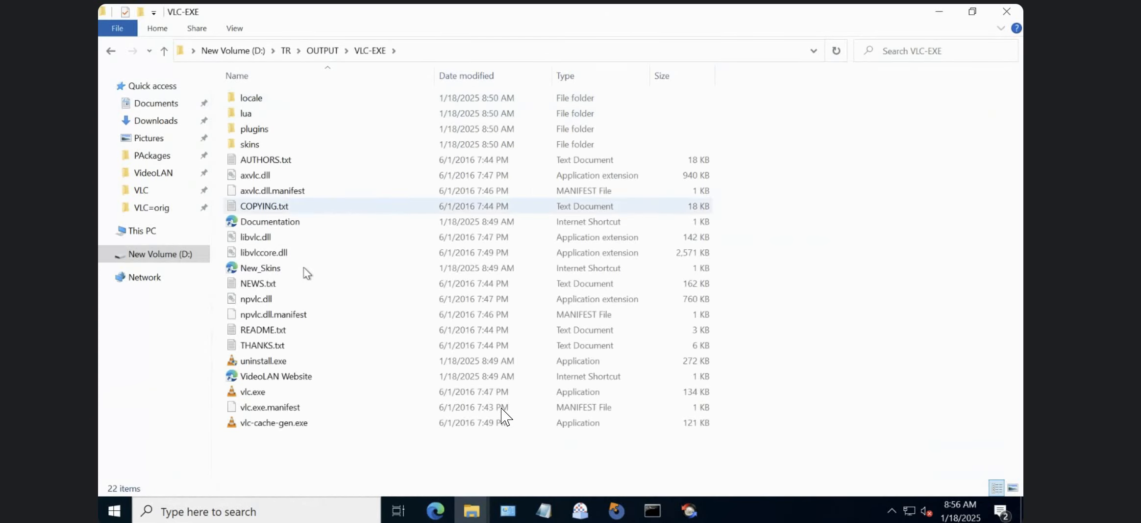
left_click(307, 268)
left_click(312, 361)
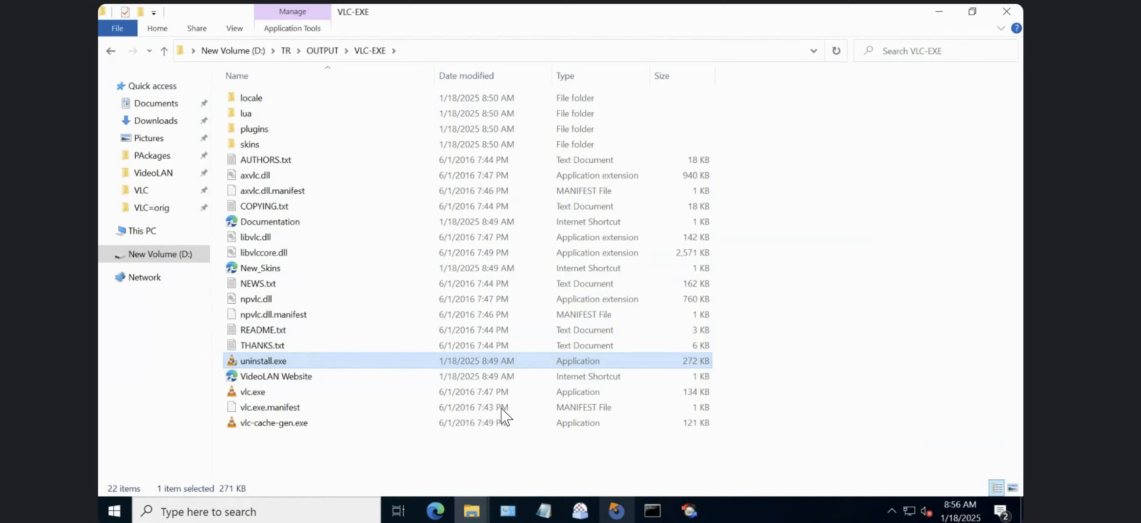
left_click(616, 510)
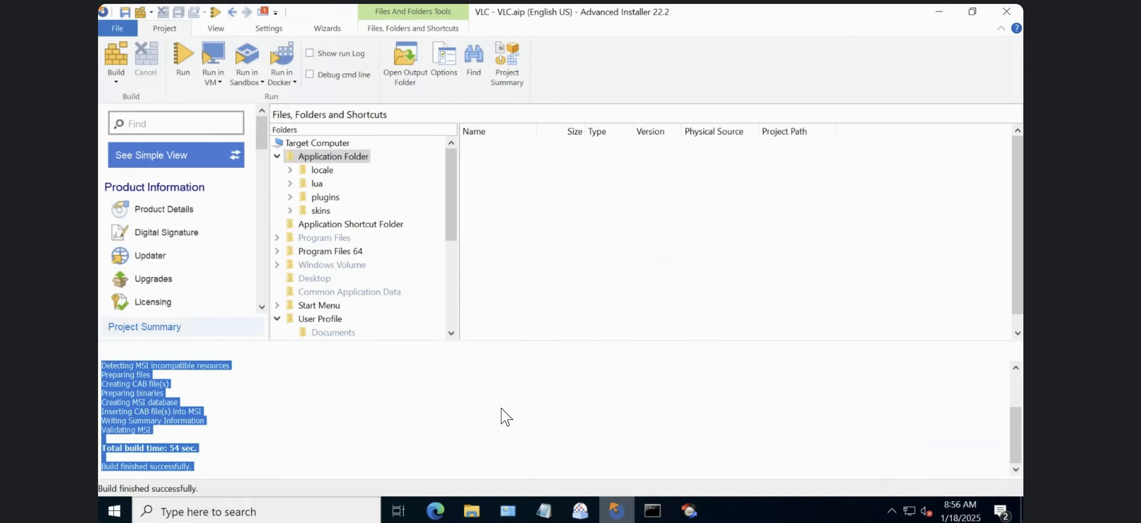
Look through the project's page list and filter it by "file" to find the Files and Folders page.
left_click(260, 264)
left_click(259, 264)
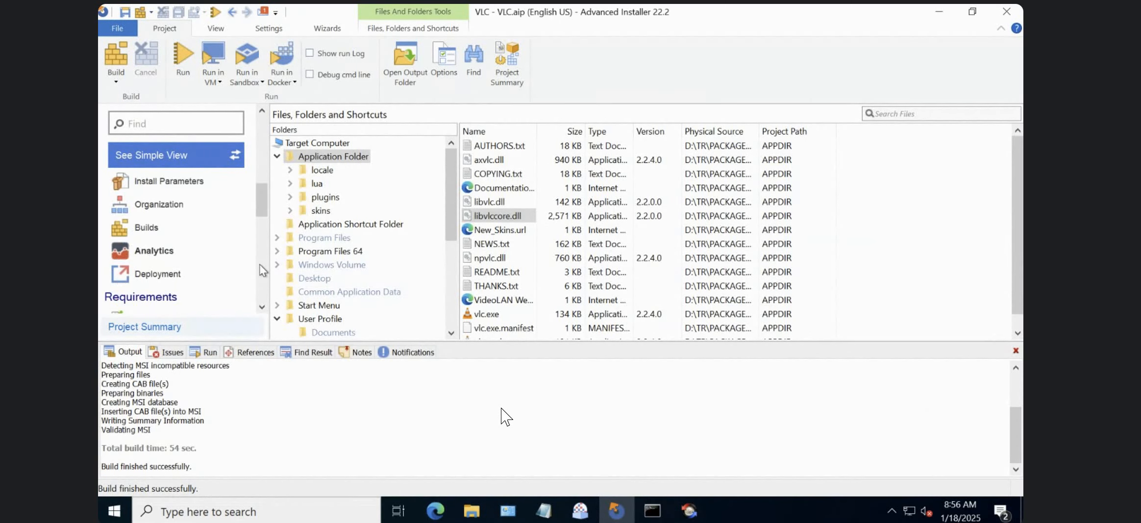
left_click(264, 244)
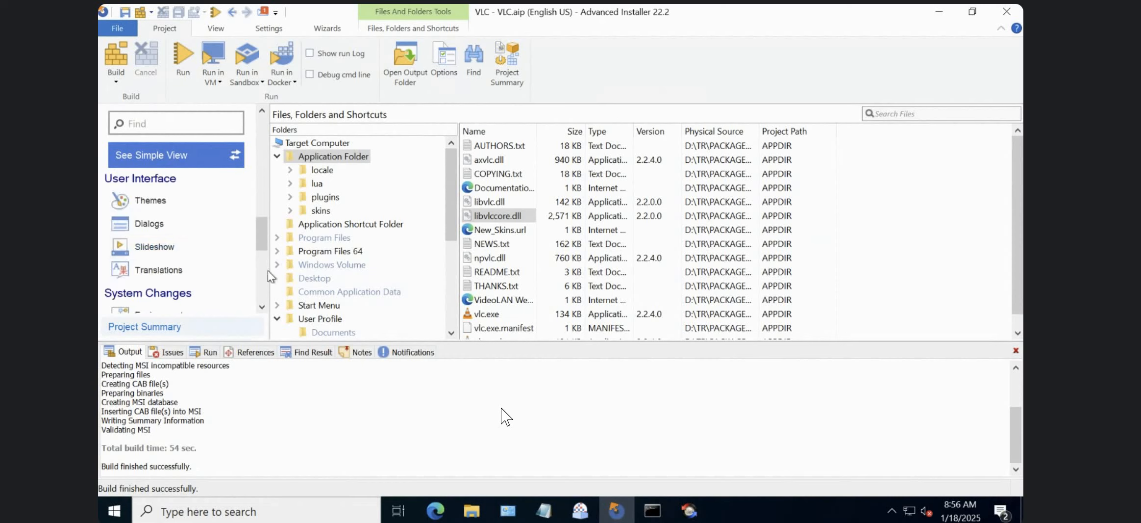
left_click(265, 268)
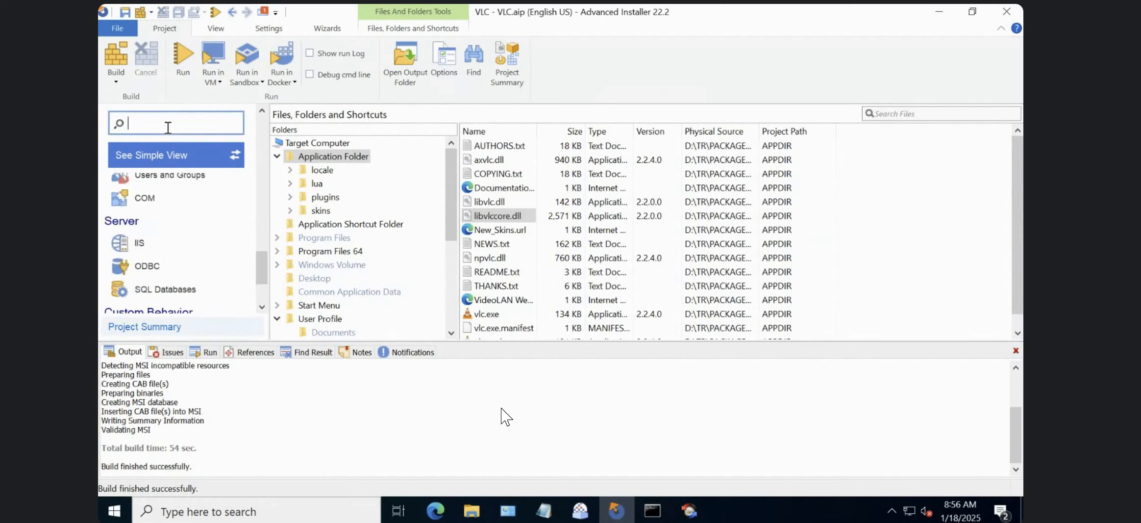
type("file")
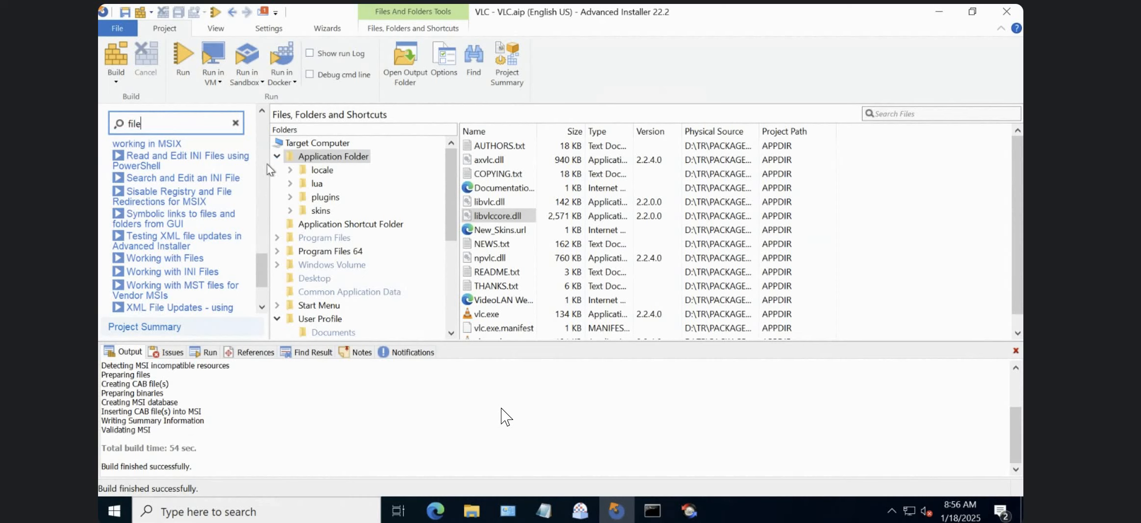
scroll(255, 162, "up", 10)
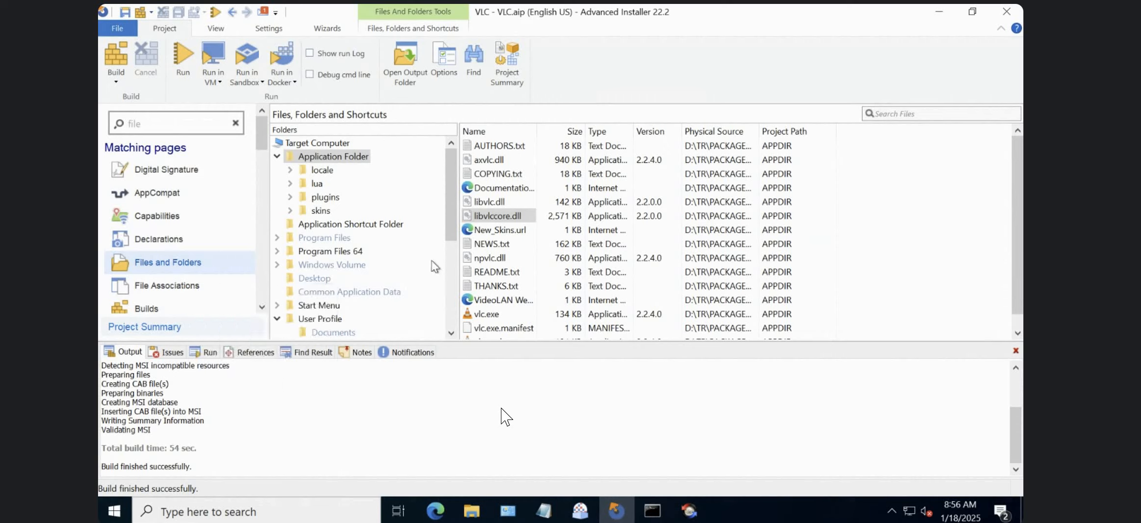
left_click(455, 265)
left_click(451, 201)
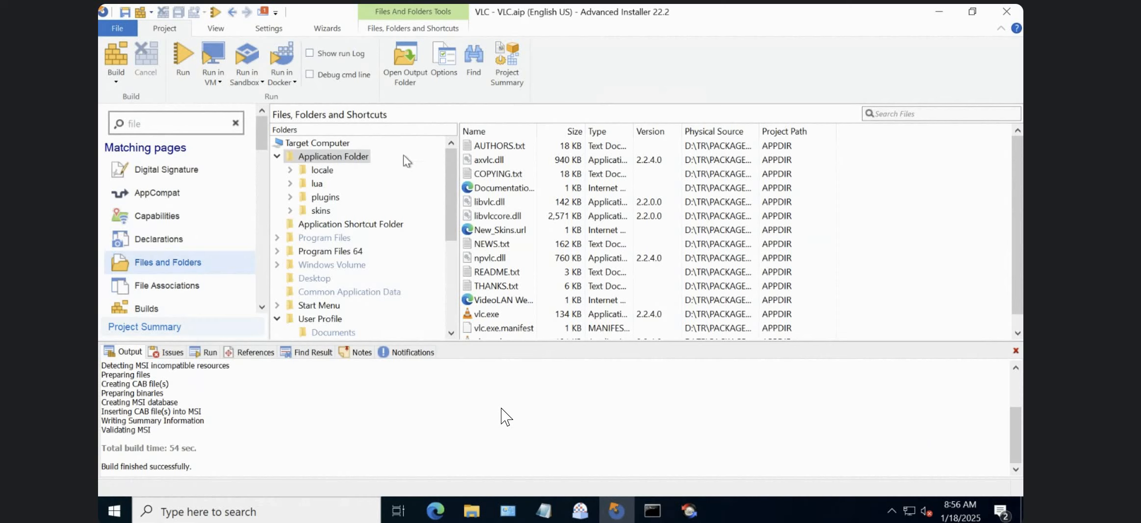
left_click(372, 31)
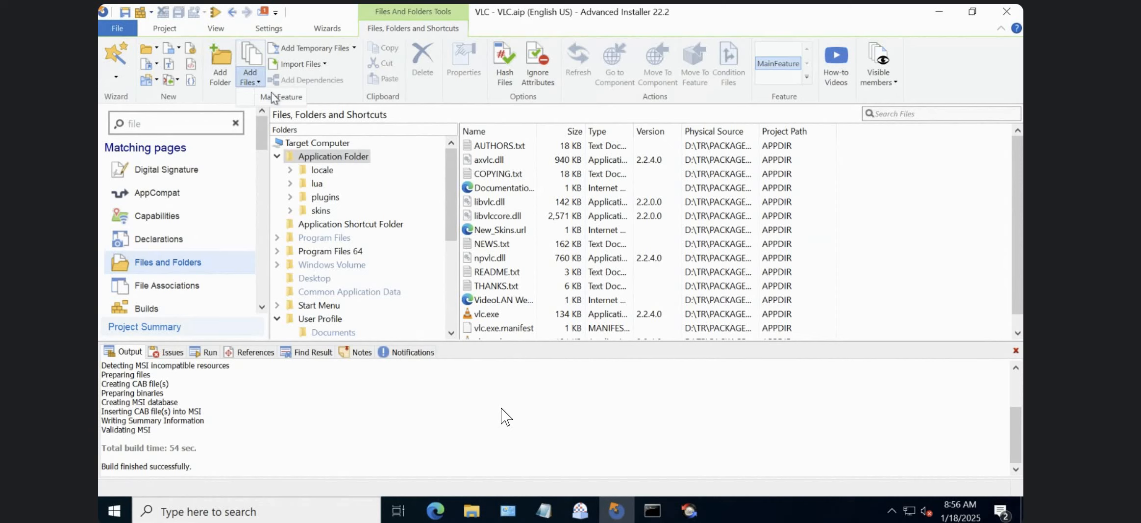
left_click(250, 59)
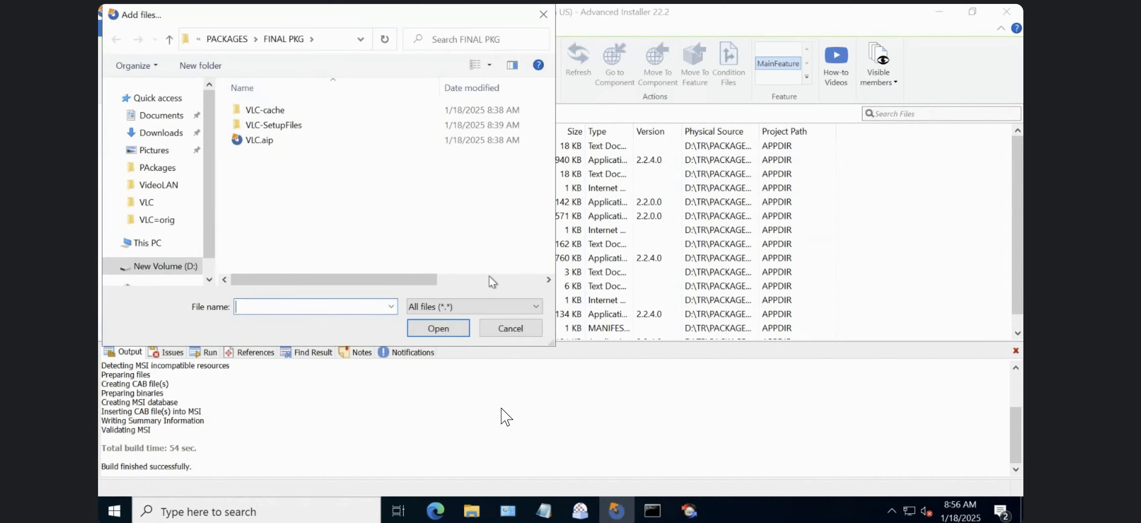
left_click(510, 326)
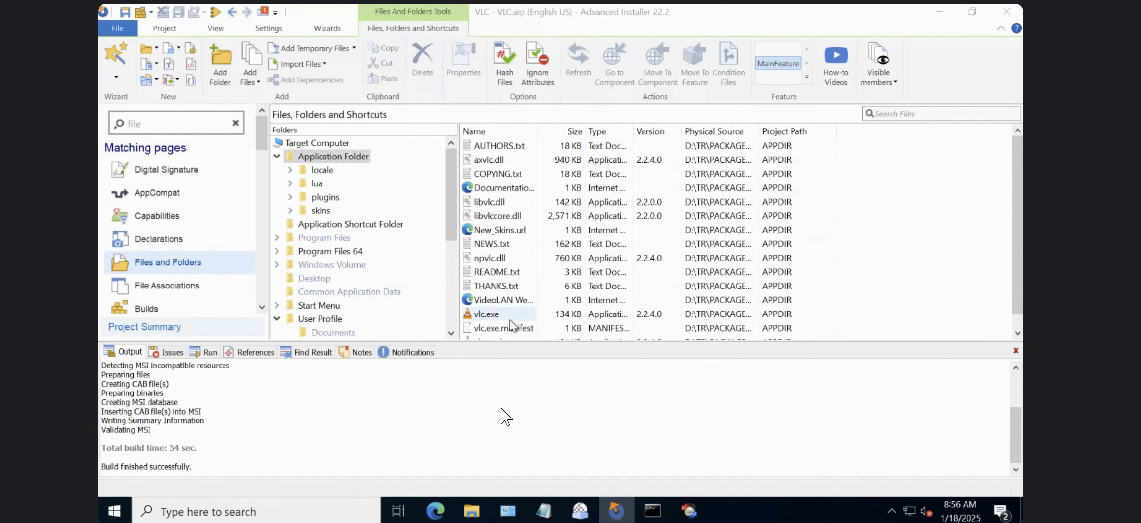
Inspect the file properties of vlc.exe in the Application Folder and look through the remaining files.
double_click(510, 319)
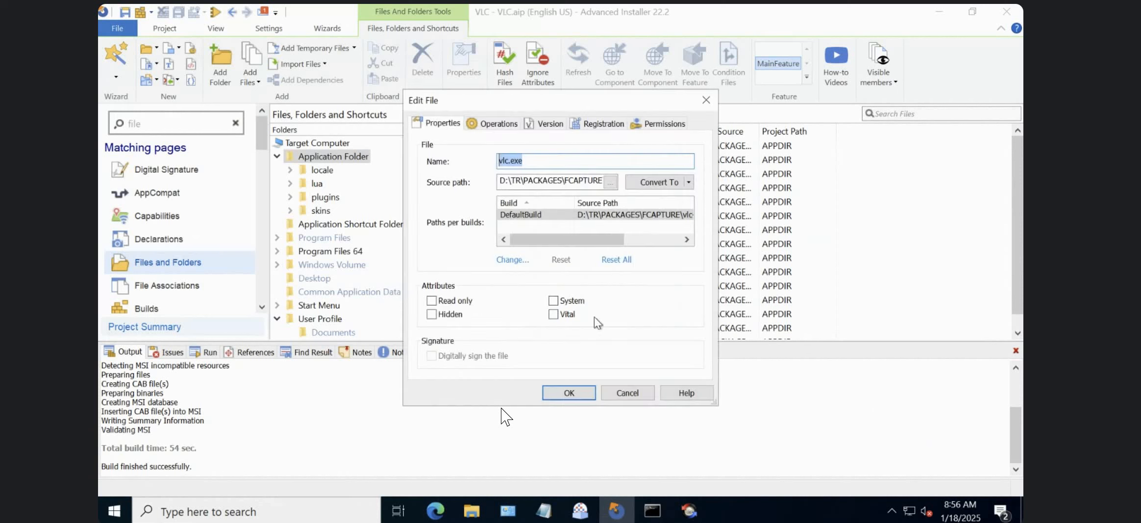
left_click(637, 395)
left_click(1018, 332)
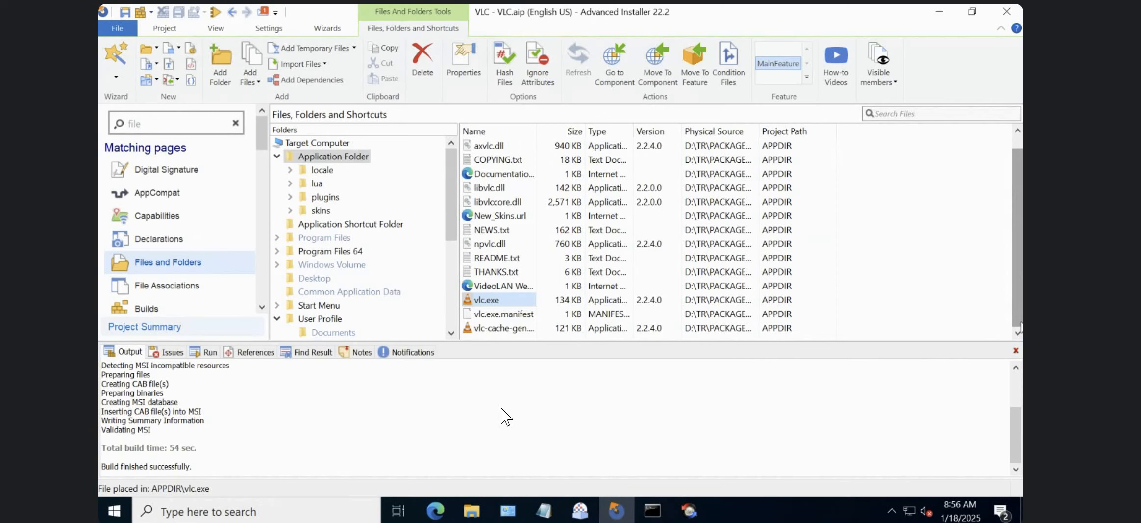
left_click(663, 208)
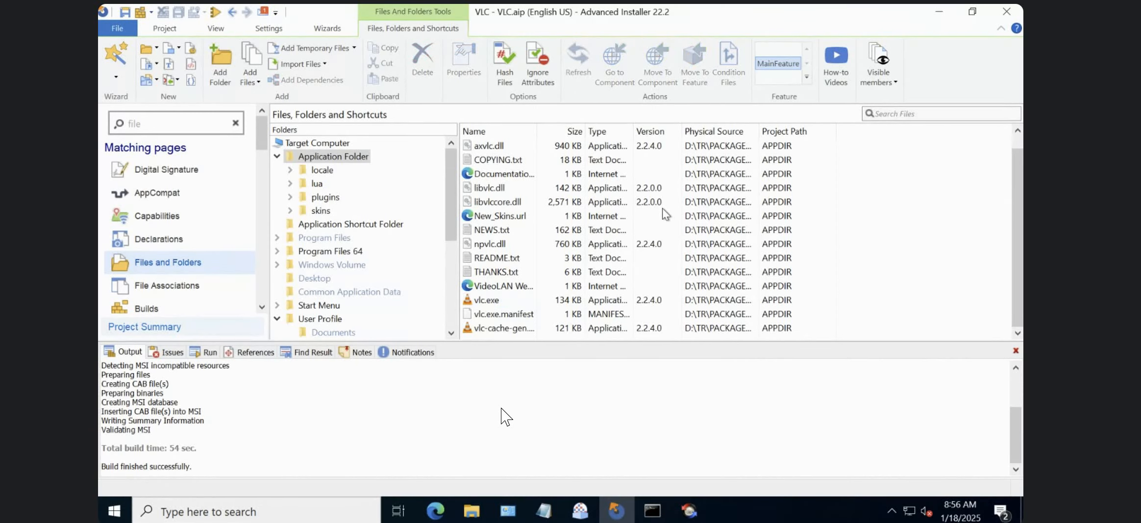
Switch to Control Panel, reload the installed programs list, and check the Azure Connected Machine Agent and Advanced Installer 22.2 entries.
left_click(508, 511)
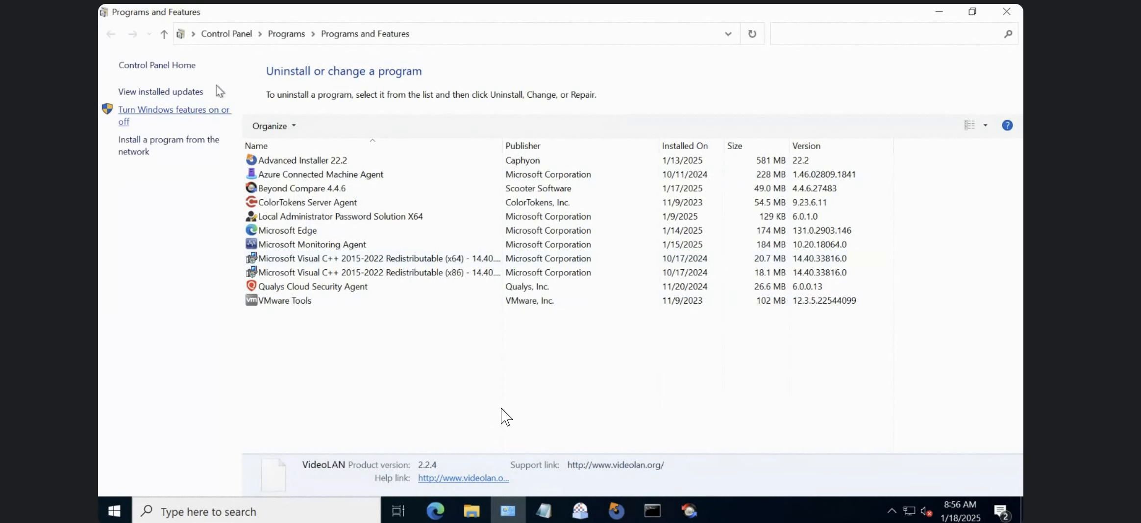
left_click(240, 36)
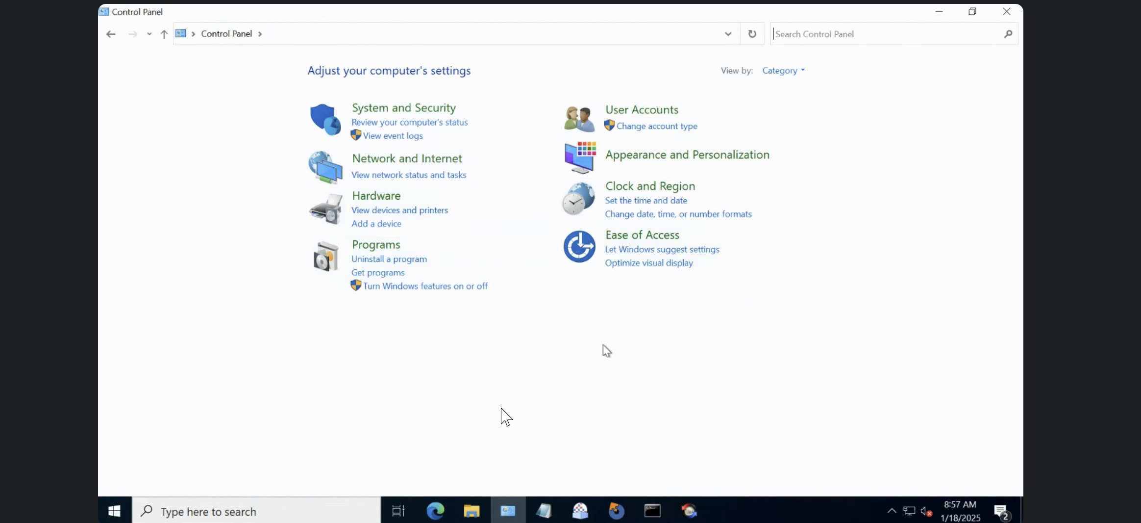
left_click(414, 265)
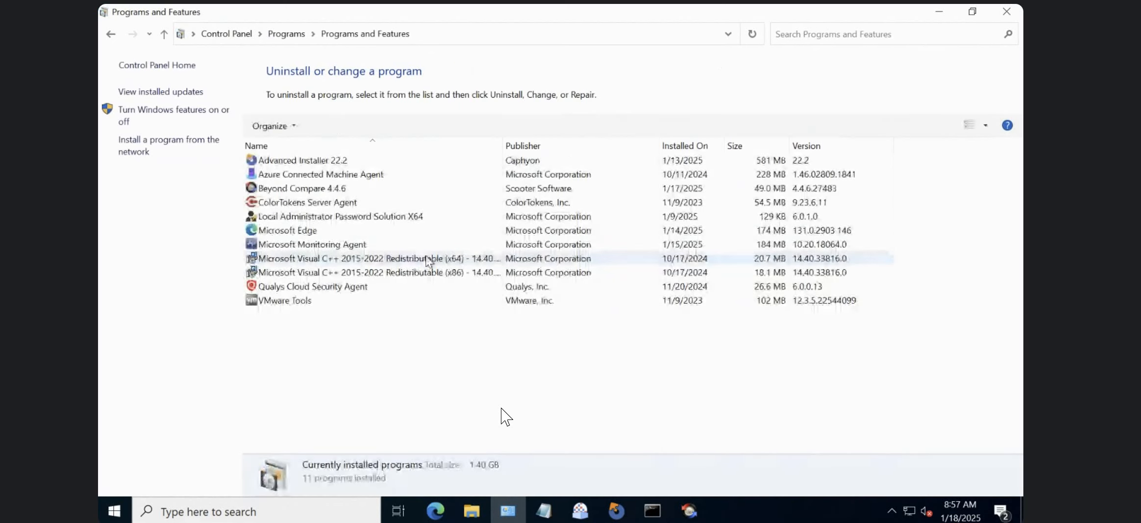
left_click(505, 174)
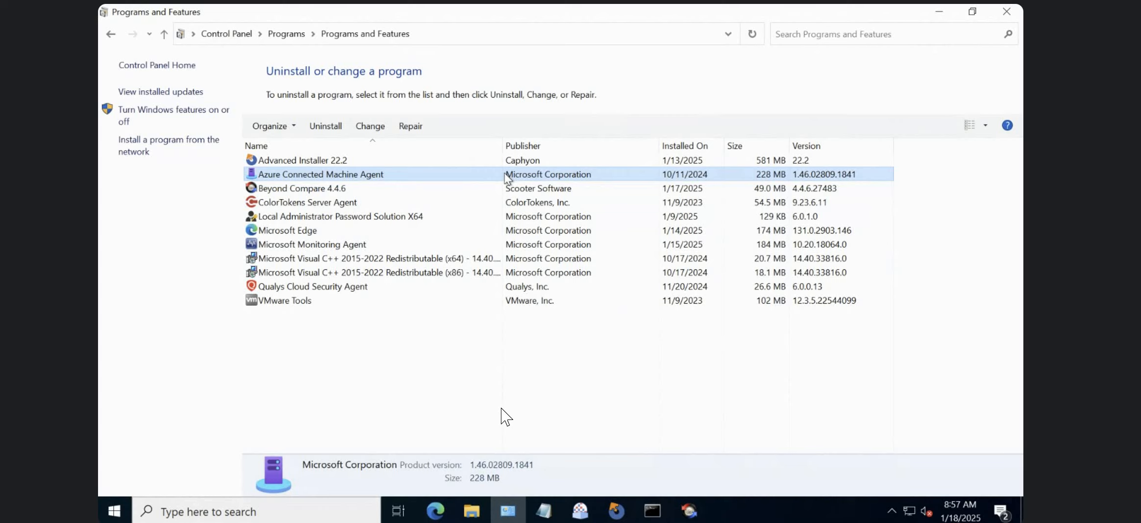
left_click(351, 161)
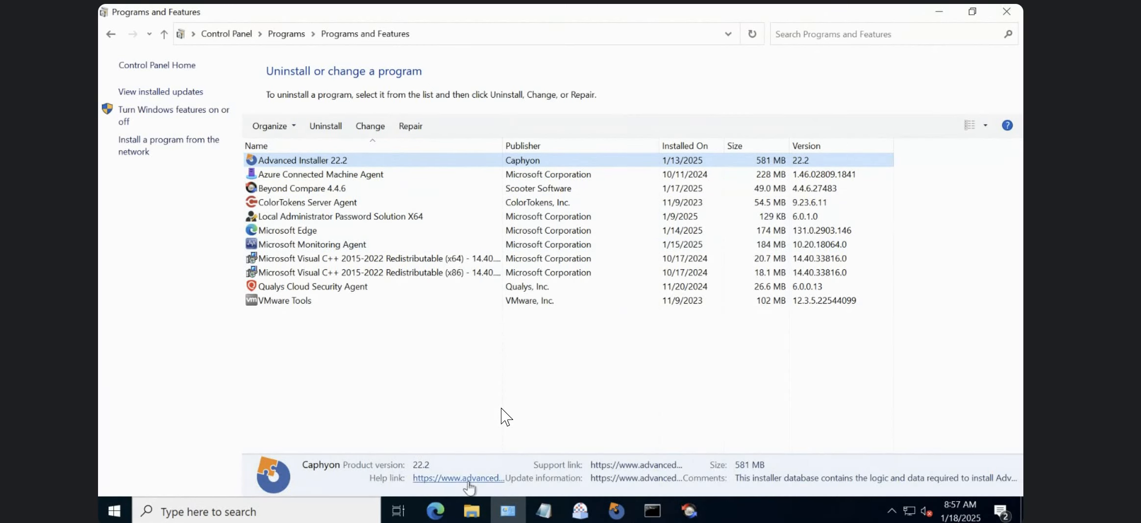
Switch to the VLC-EXE folder in File Explorer and delete uninstall.exe.
left_click(469, 512)
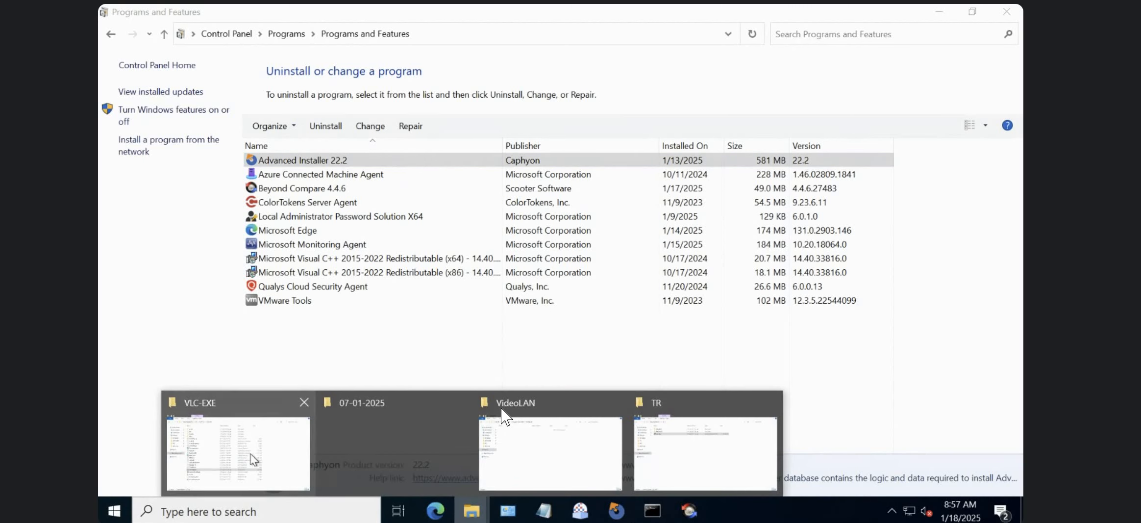
left_click(250, 454)
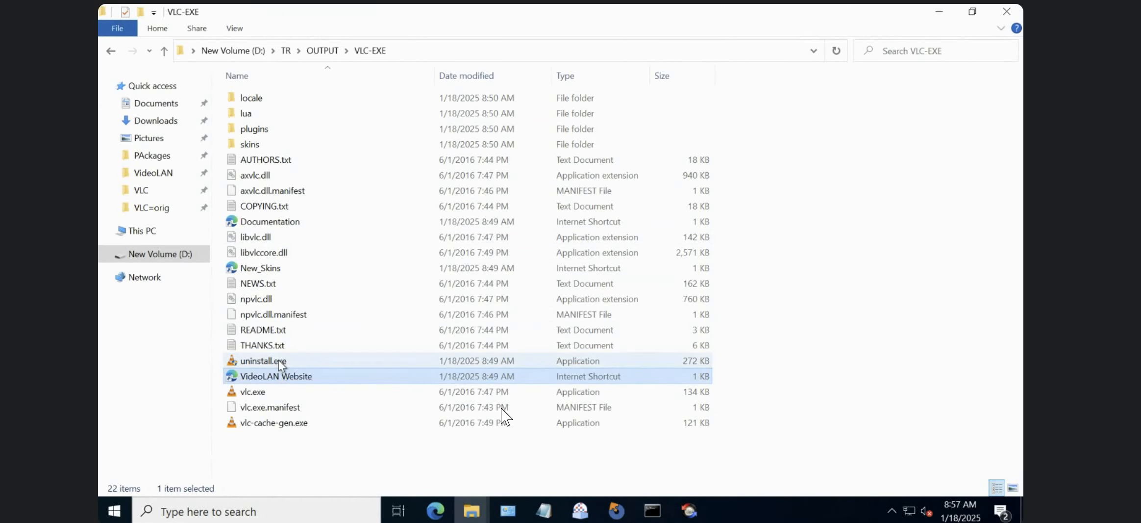
key("Delete")
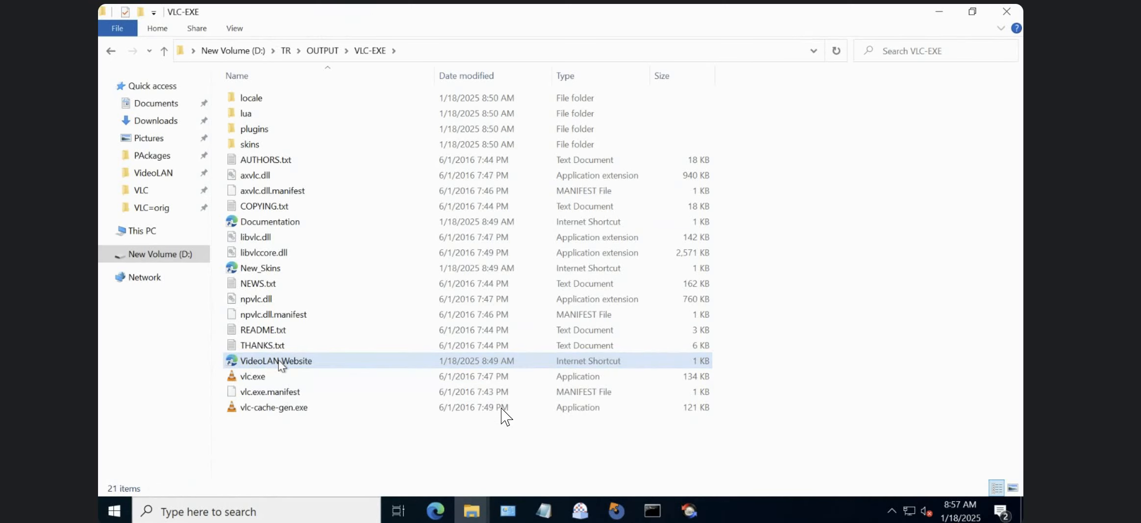
Return to Programs and Features and compare the available options for Advanced Installer 22.2 and Azure Connected Machine Agent.
left_click(516, 505)
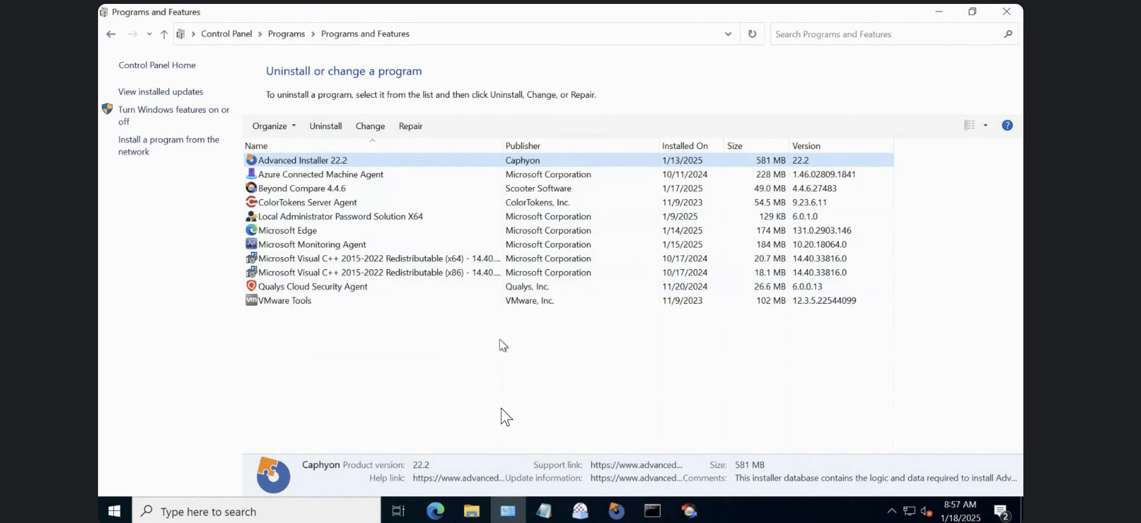
left_click(299, 183)
left_click(302, 176)
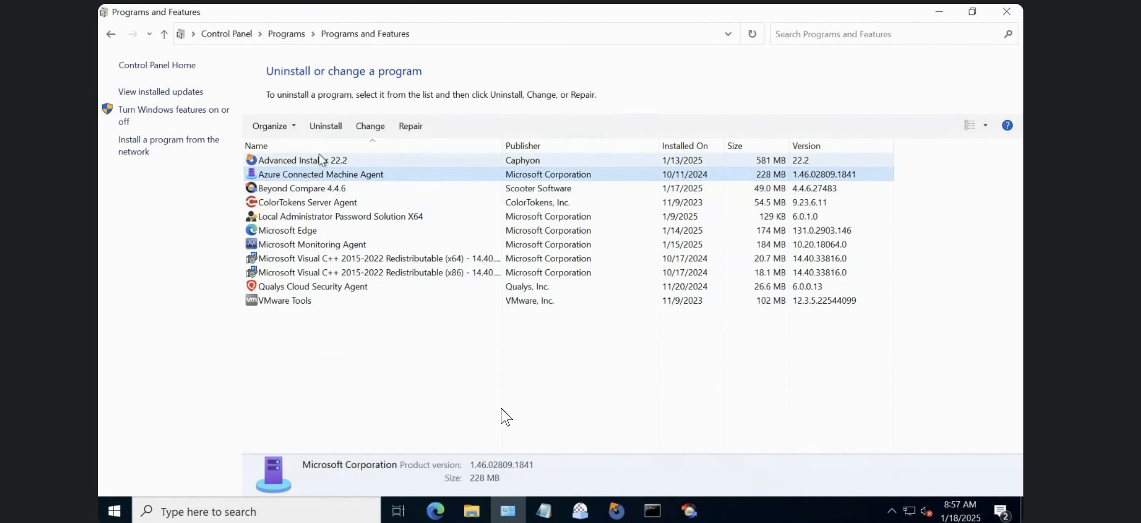
left_click(320, 158)
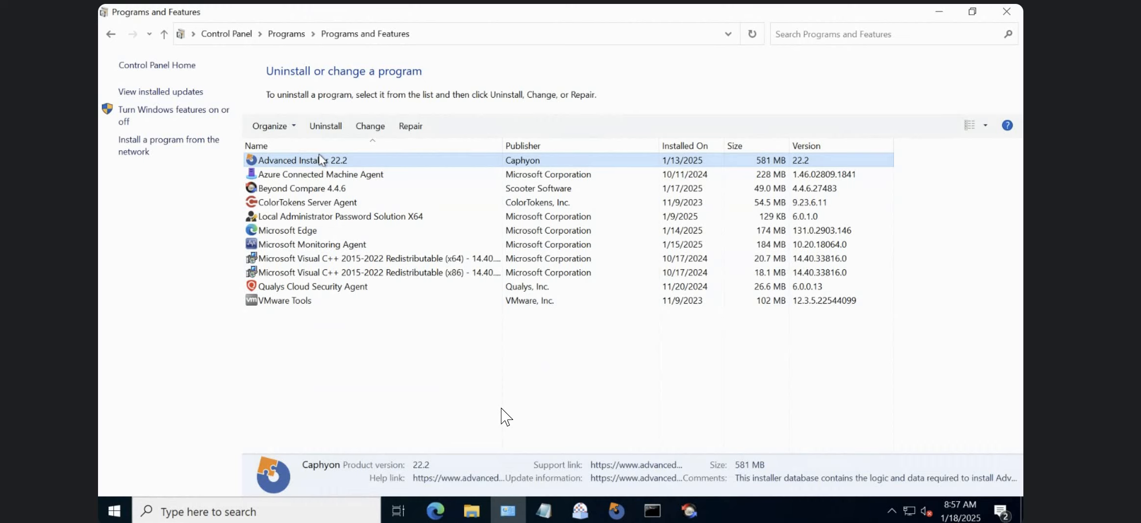
left_click(336, 176)
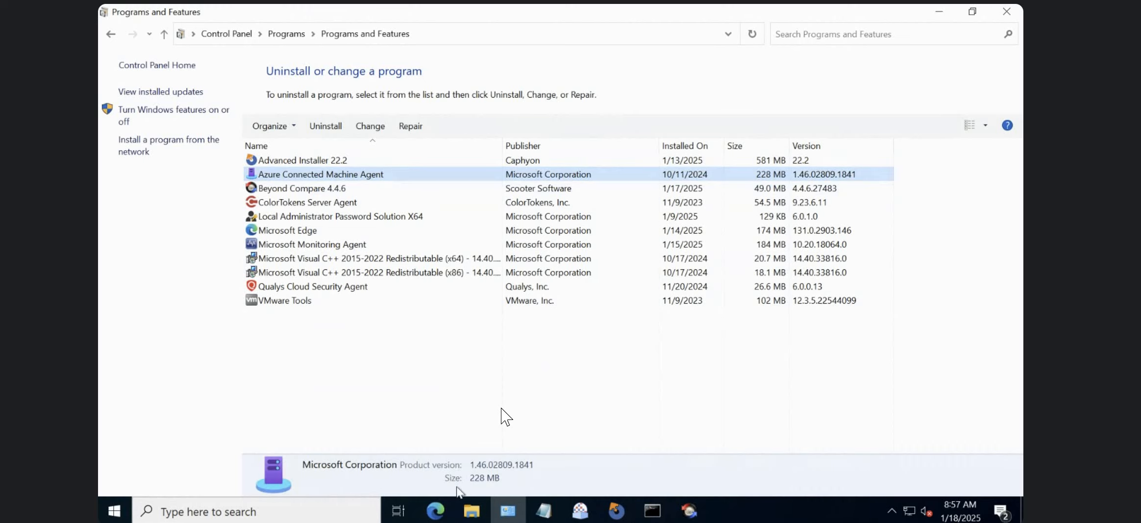
Switch to the VLC-EXE File Explorer window and go to C:\Program Files (x86).
left_click(472, 510)
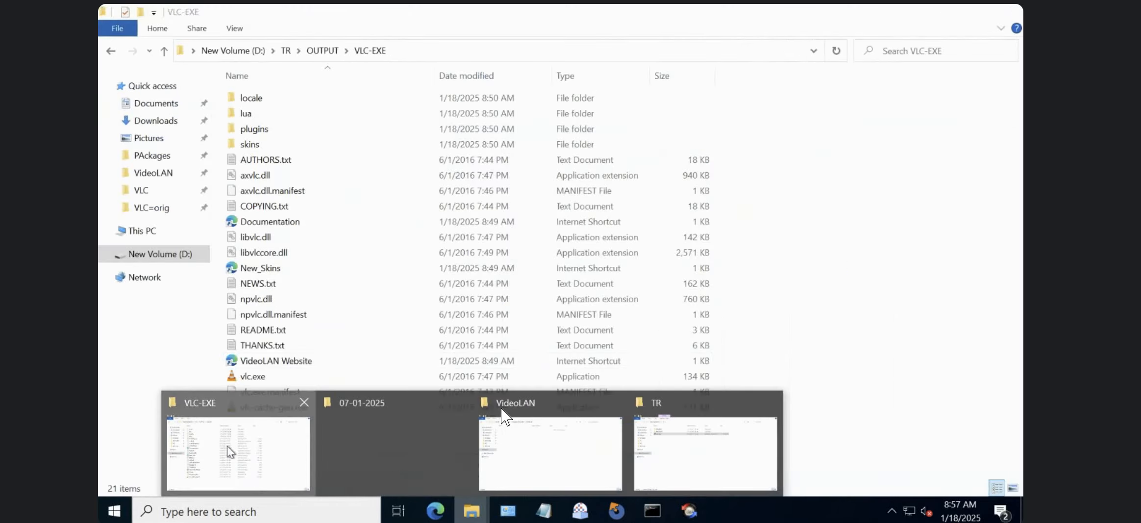
left_click(227, 446)
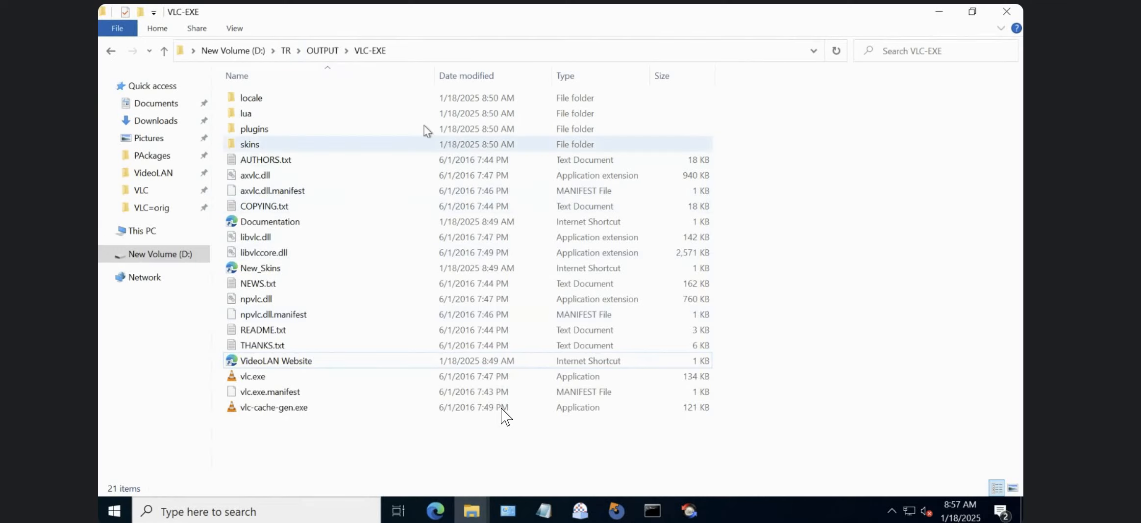
left_click(463, 51)
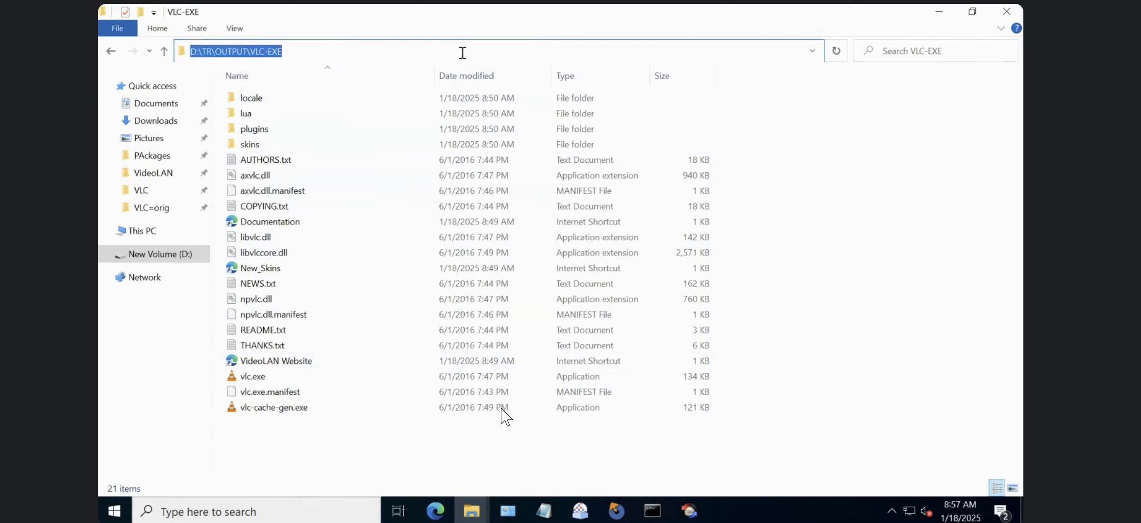
type("c:\\packages")
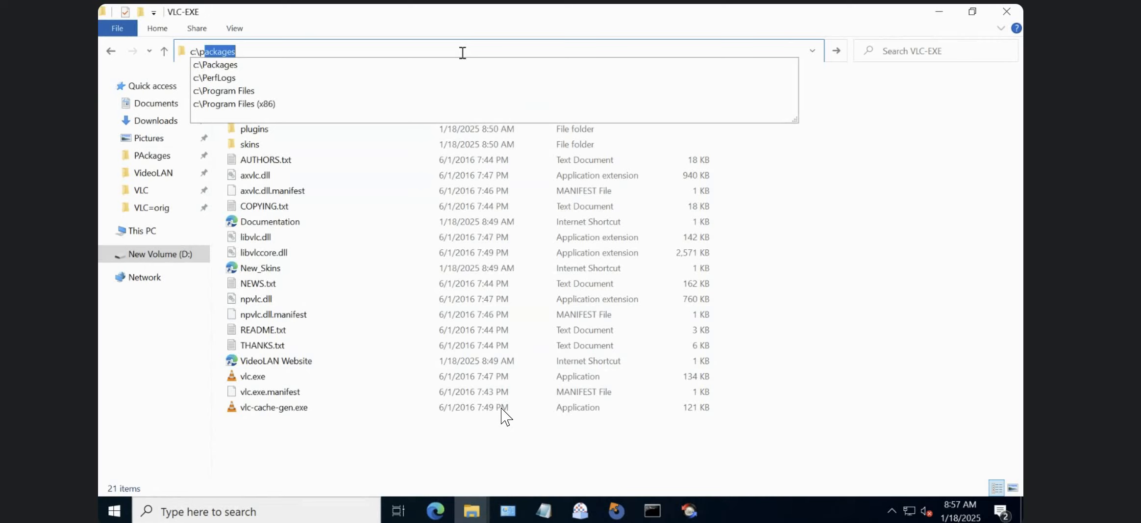
key("Down")
key("Down")
key("Down")
key("Down")
key("Return")
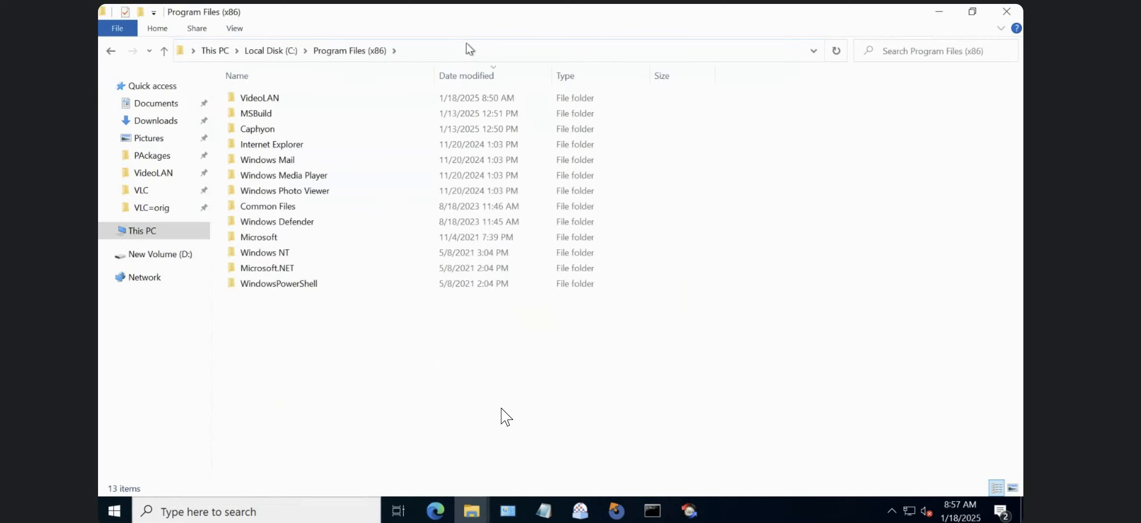
Go up to the C: drive and view the properties of the Program Files (x86) folder.
left_click(271, 51)
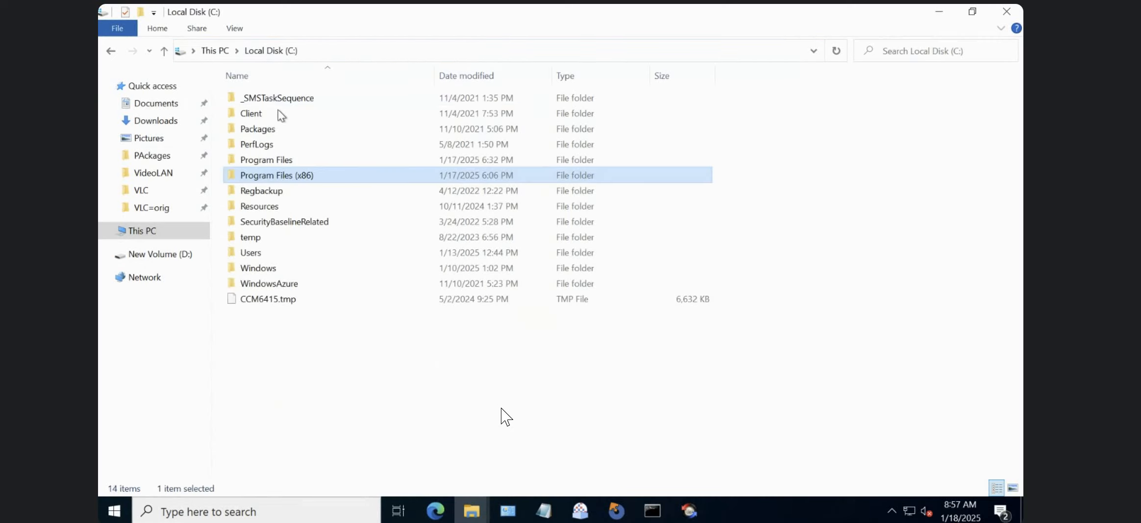
right_click(303, 170)
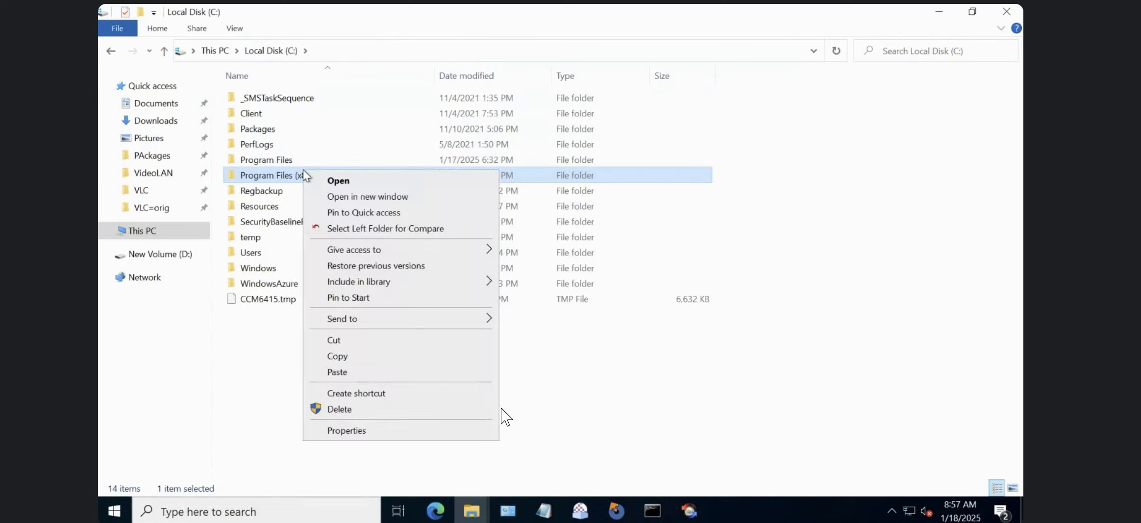
left_click(372, 430)
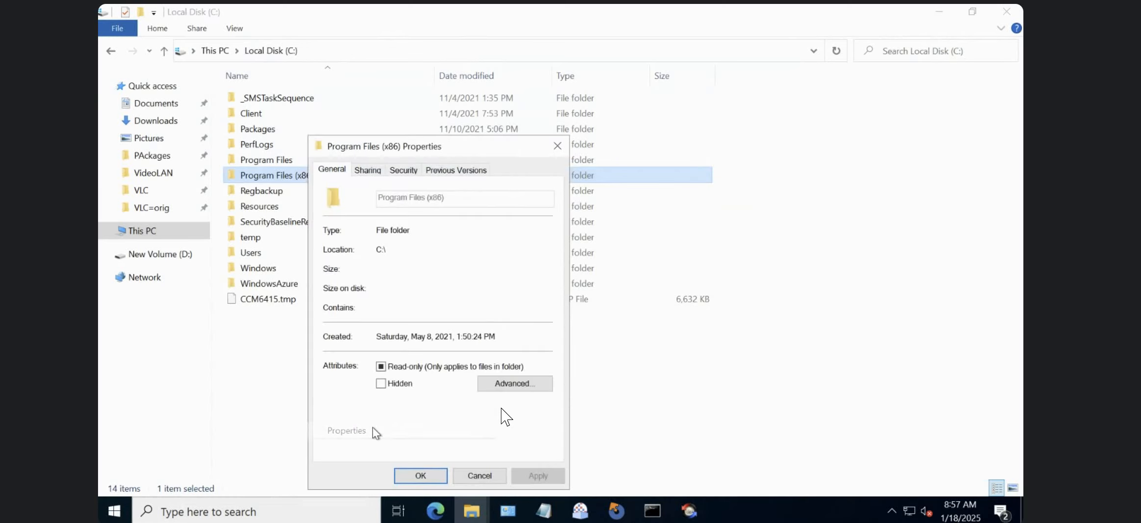
left_click(549, 146)
Check the contents of the VideoLAN folder in Program Files (x86) and delete that folder with administrator permission.
double_click(298, 173)
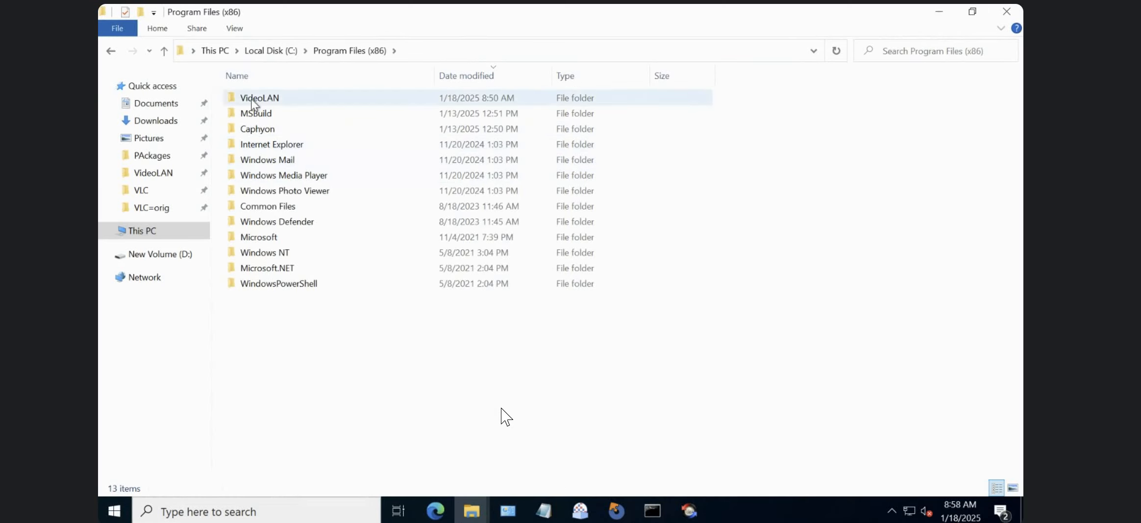
double_click(253, 103)
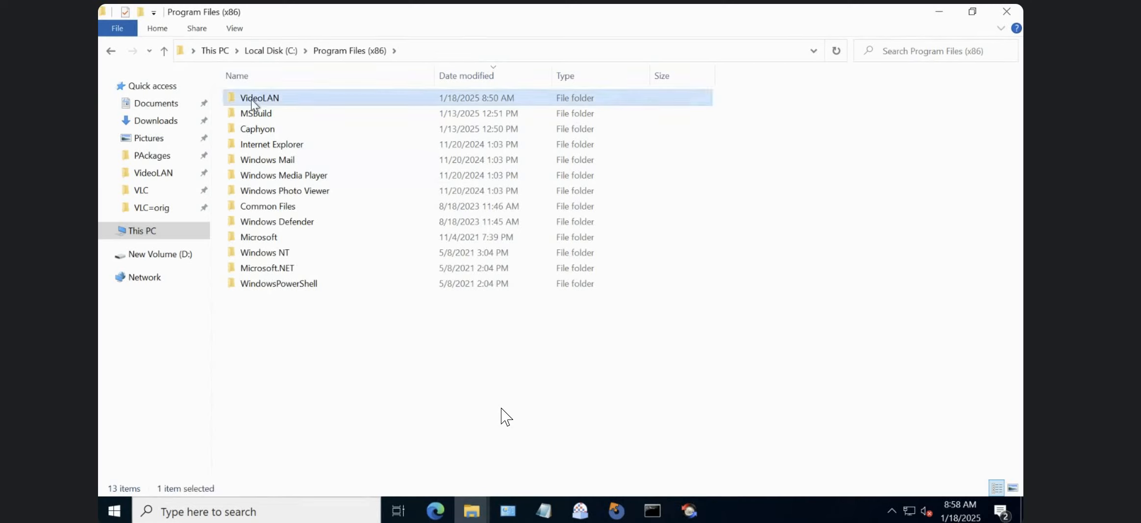
left_click(371, 48)
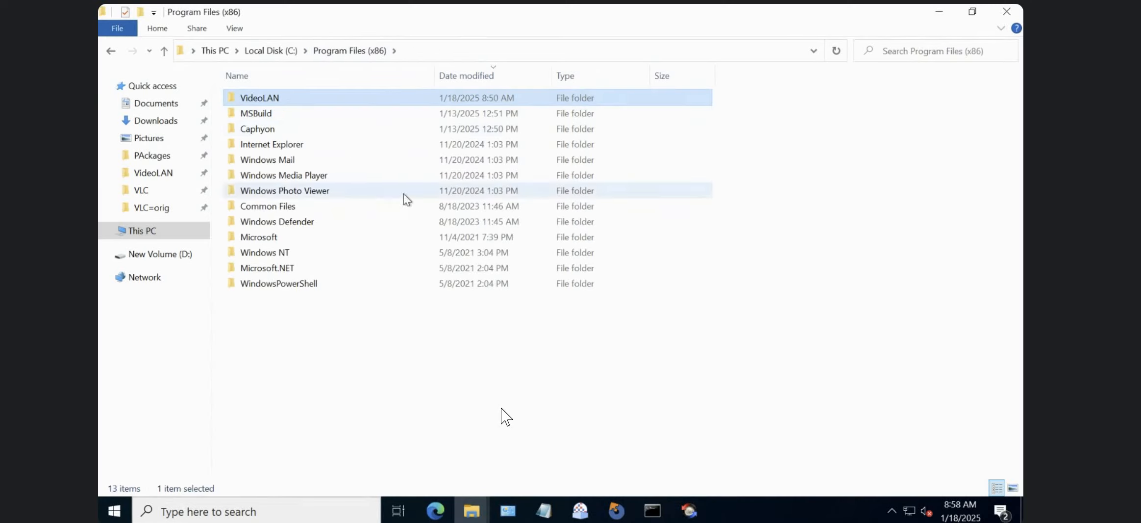
key("Delete")
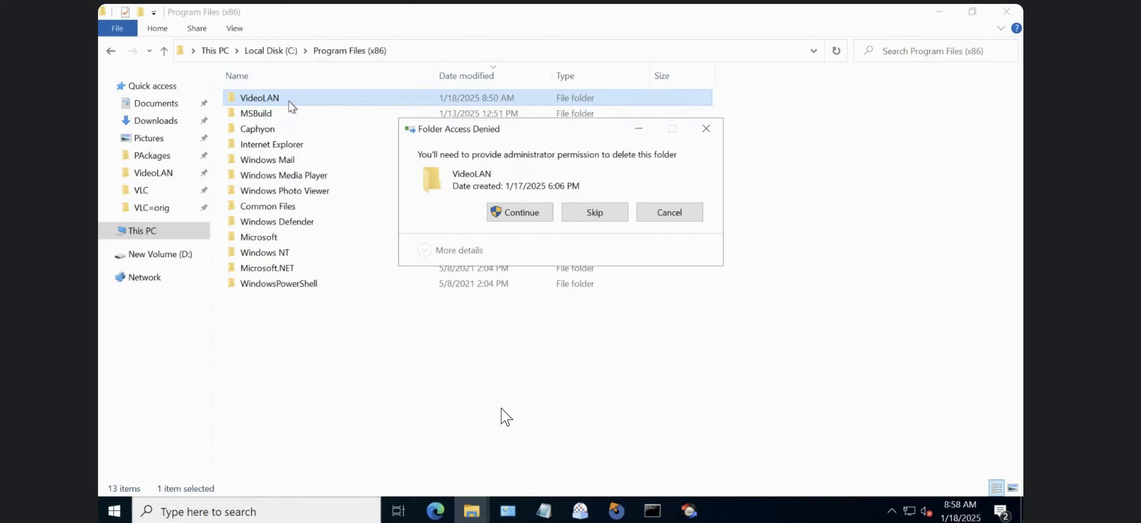
key("Return")
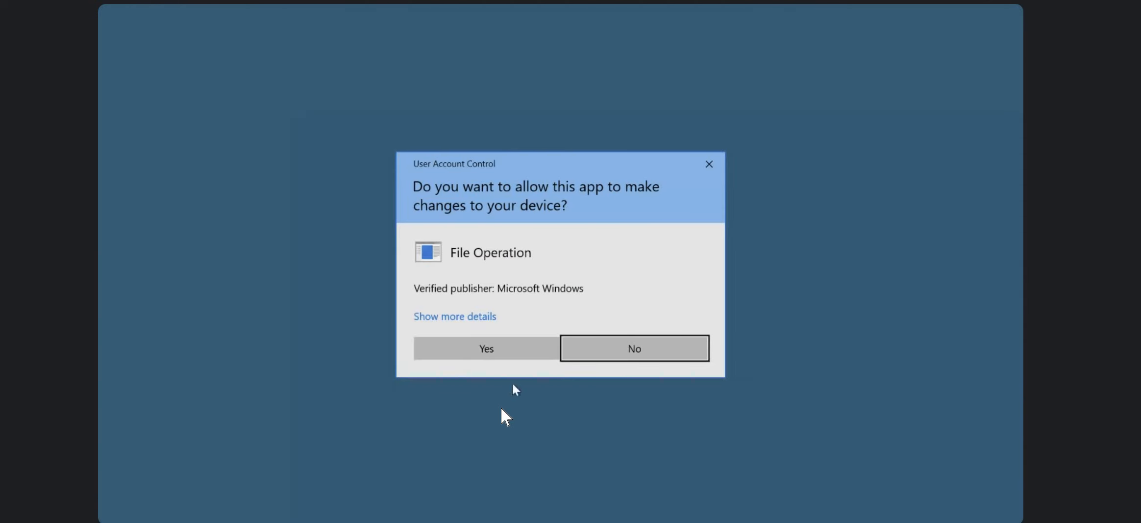
left_click(495, 341)
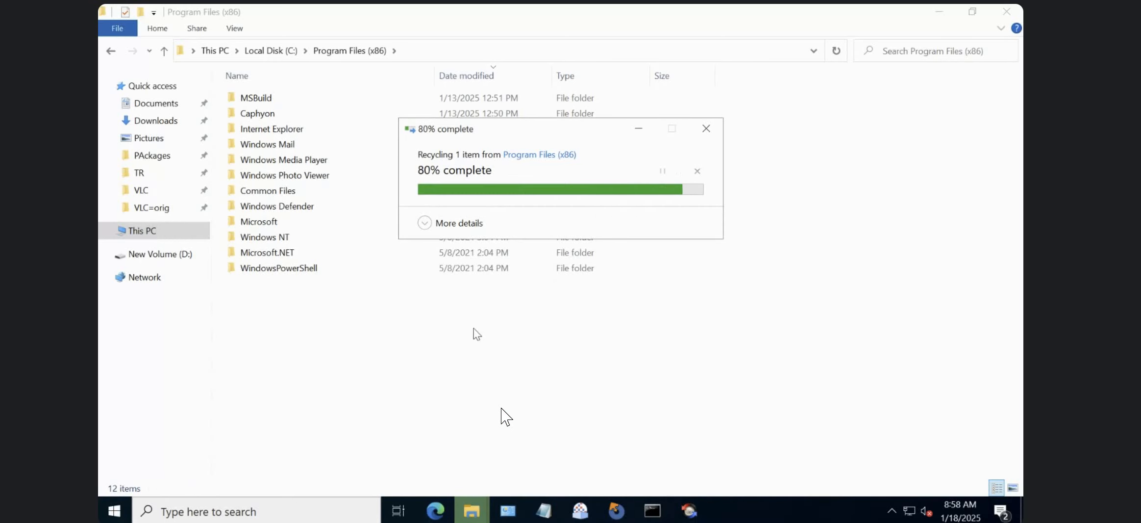
Check the contents of the MSBuild folder and return to Program Files (x86).
double_click(254, 102)
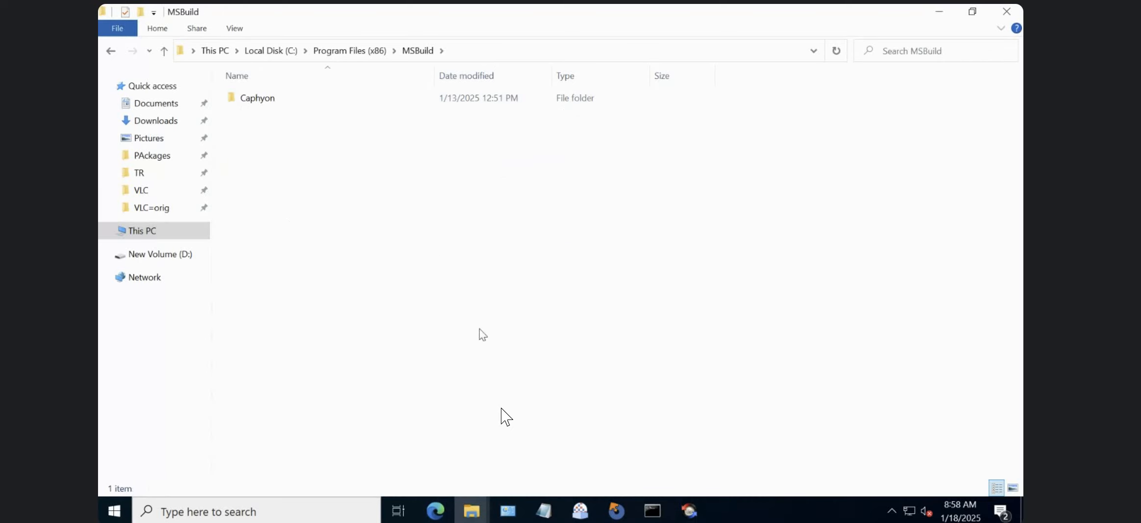
left_click(347, 51)
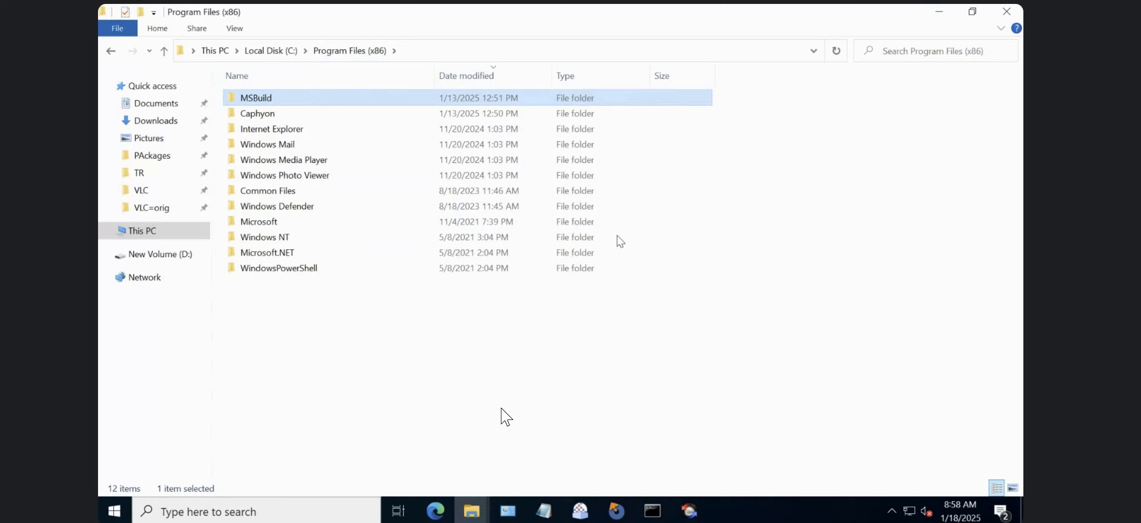
left_click(634, 371)
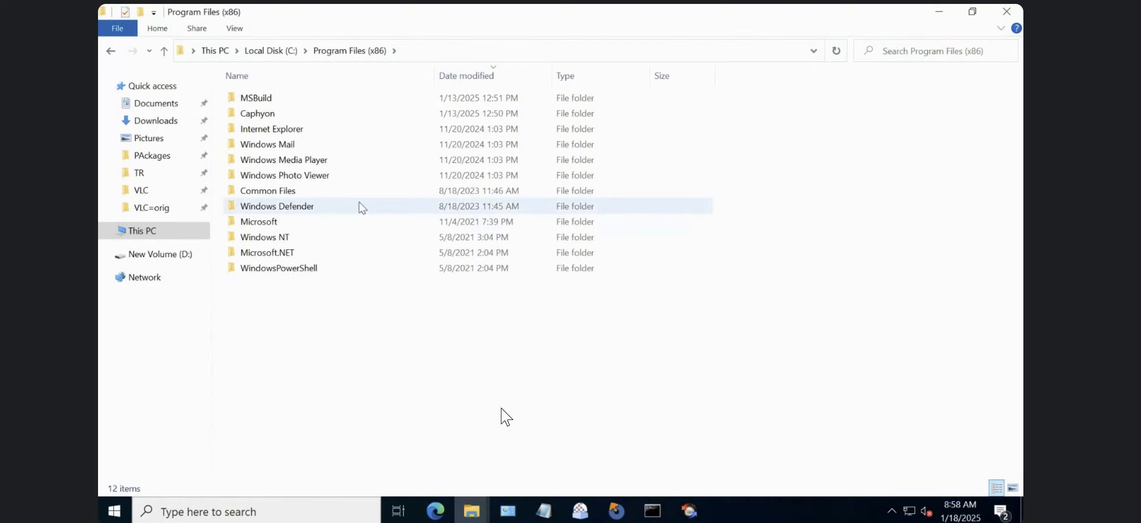
mouse_move(361, 207)
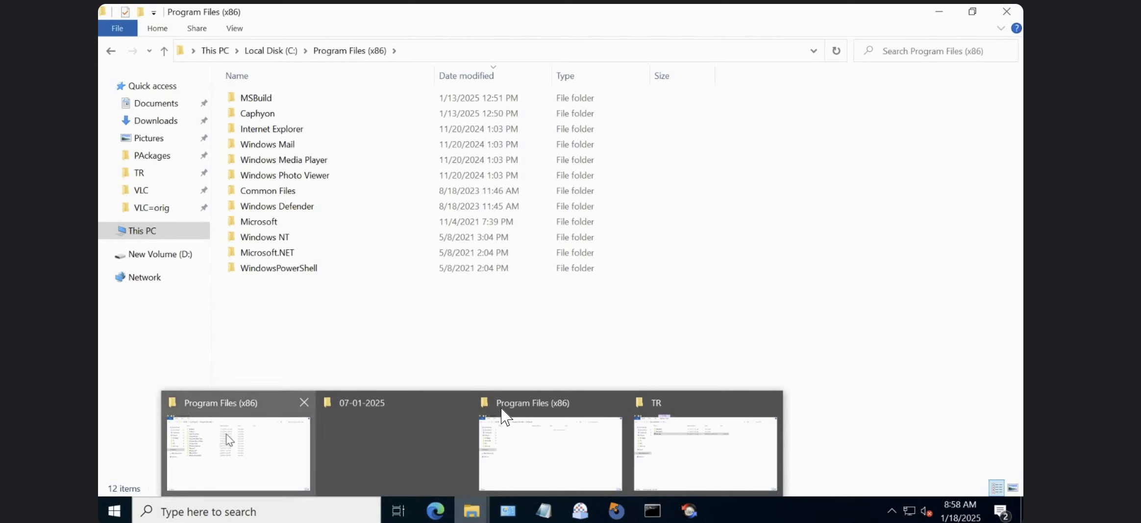
mouse_move(470, 509)
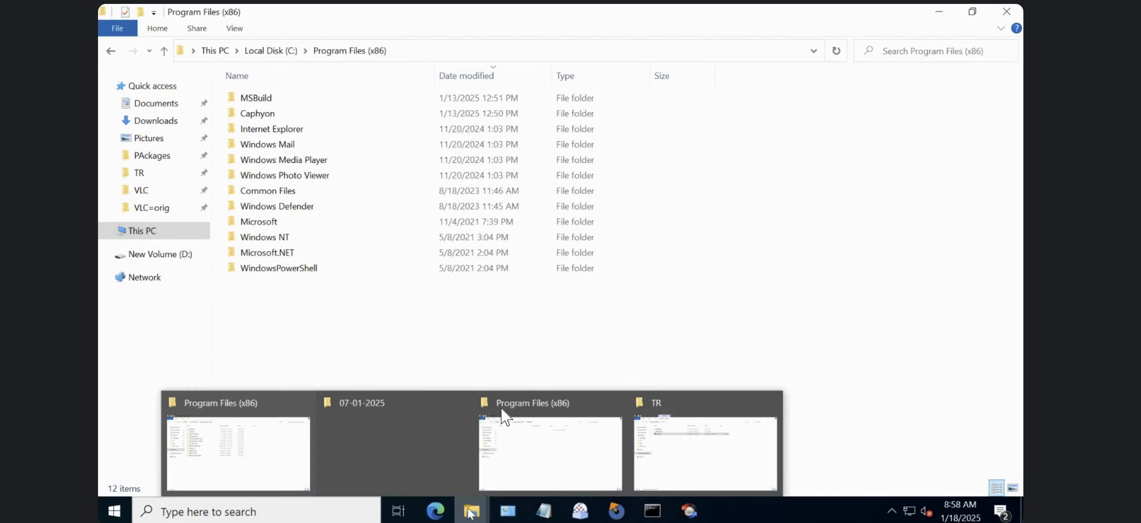
mouse_move(505, 416)
left_click(558, 429)
left_click_drag(557, 429, 621, 508)
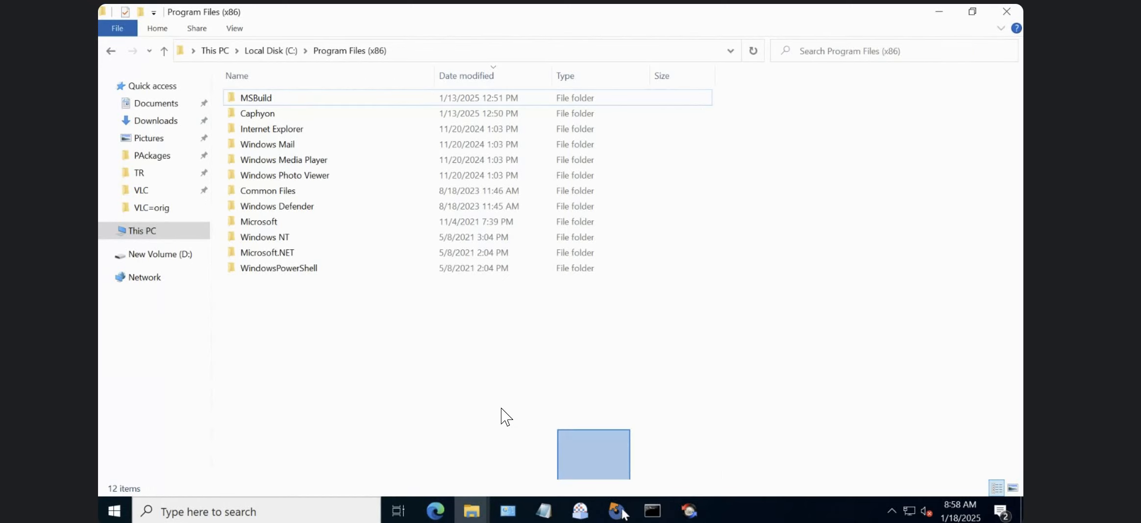
Switch to Advanced Installer, close the build output pane and select New_Skins.url in the Application Folder.
left_click(621, 509)
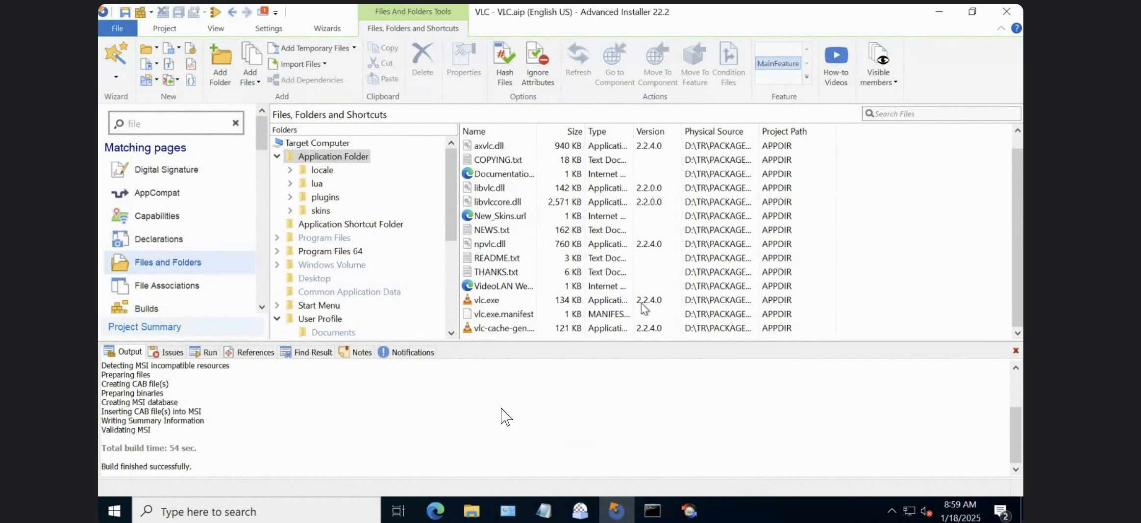
left_click(1014, 351)
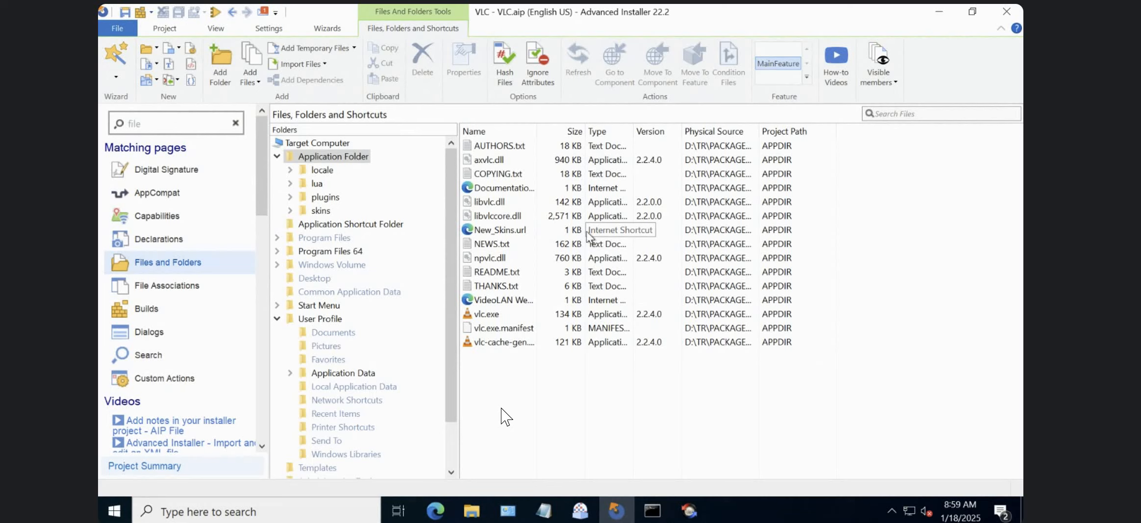
left_click(536, 234)
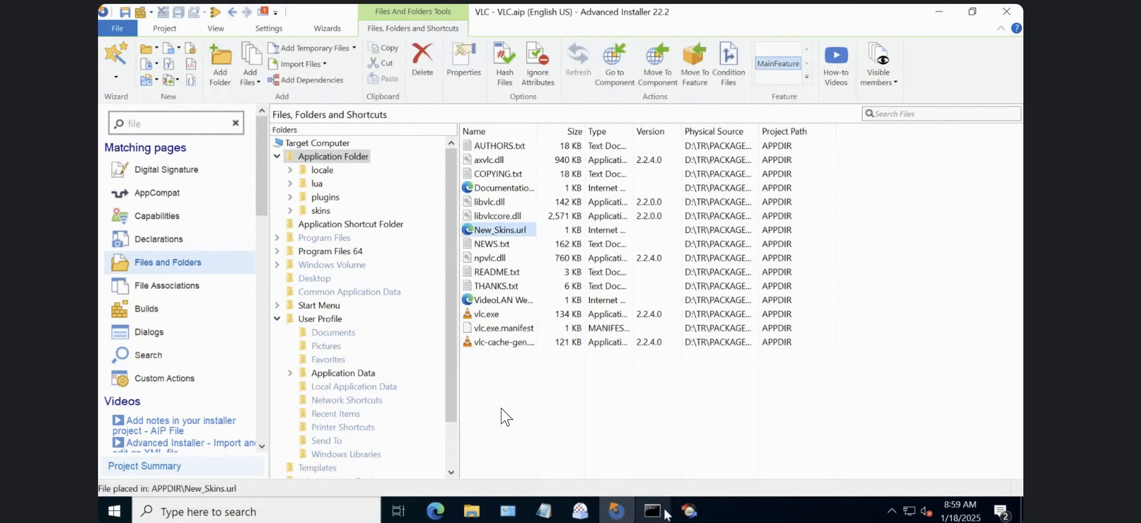
Switch to the VLC-EXE and VLC-MSI comparison in Beyond Compare and check New_Skins.url on the VLC-EXE side.
left_click(689, 510)
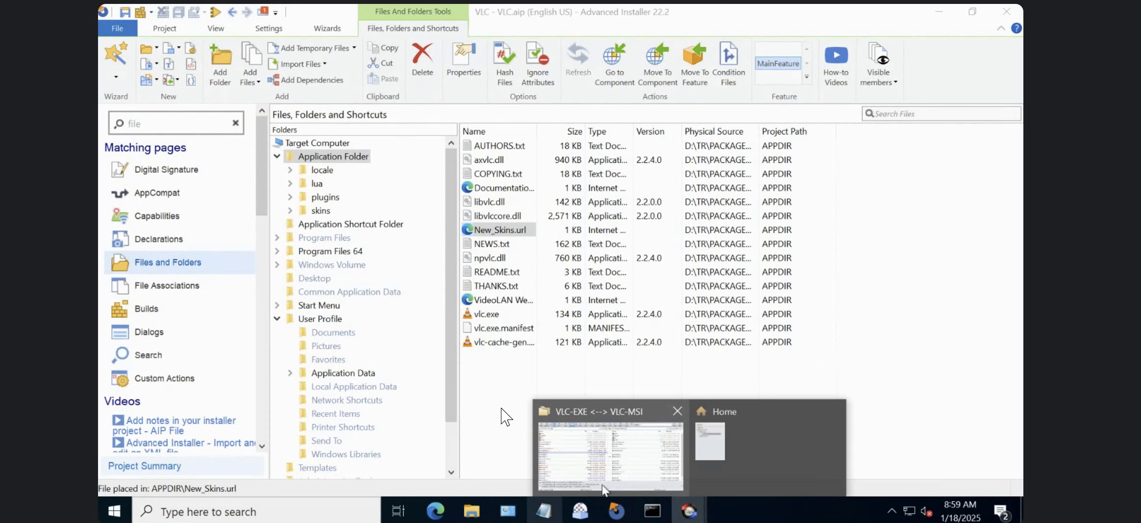
left_click(611, 455)
left_click(299, 267)
left_click(322, 336)
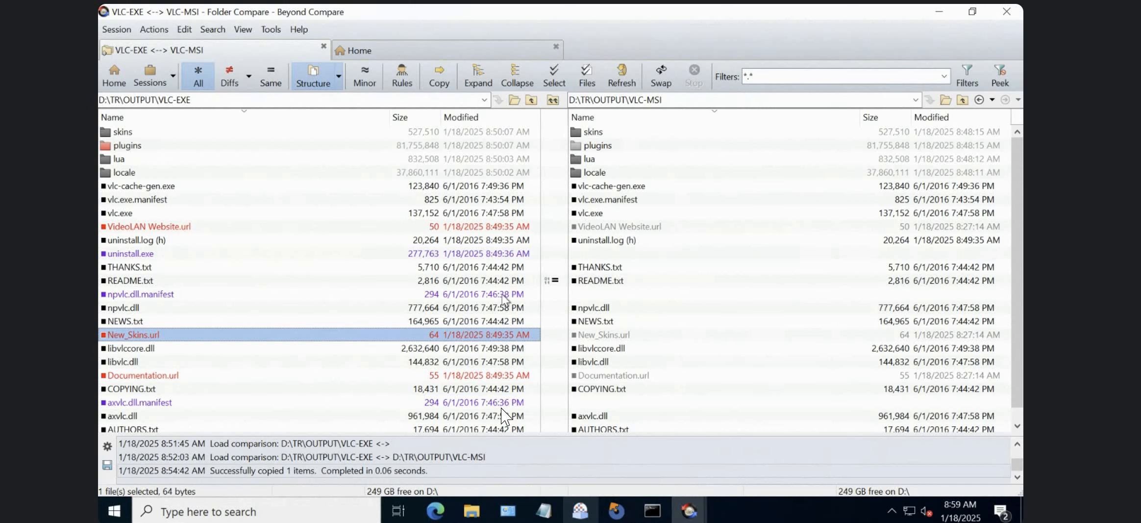
left_click(616, 510)
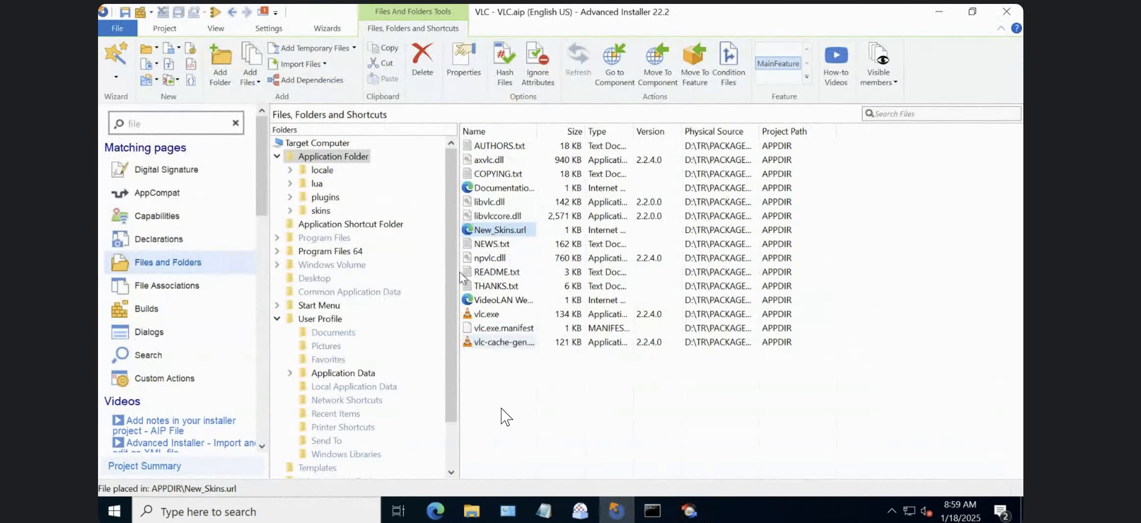
left_click(465, 510)
left_click(503, 417)
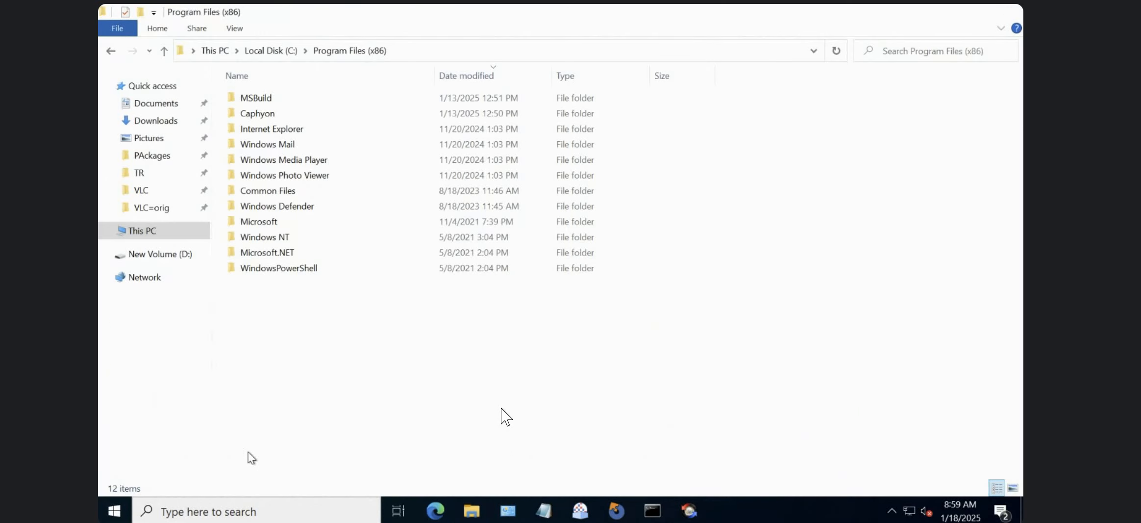
left_click(471, 510)
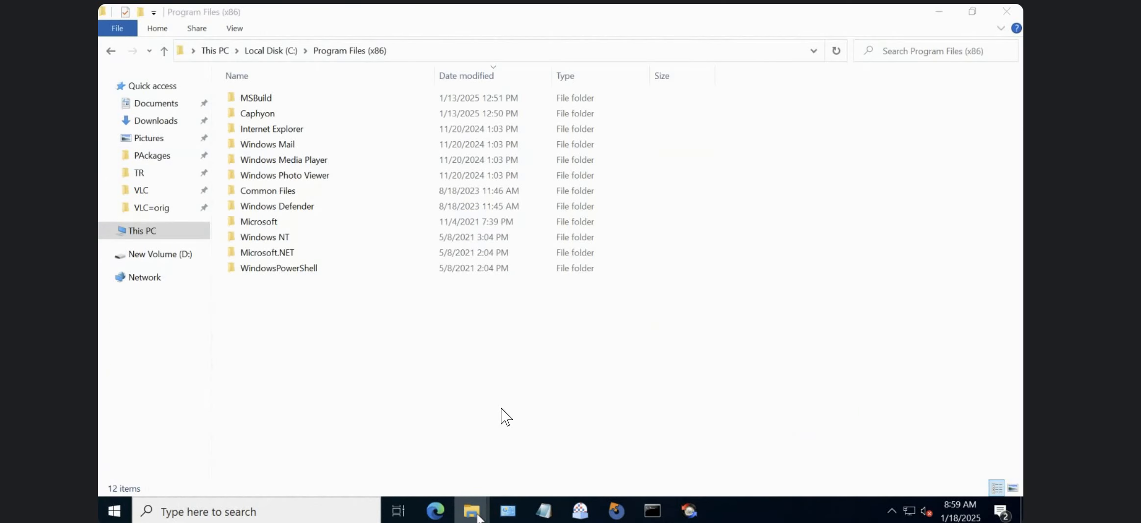
left_click(545, 452)
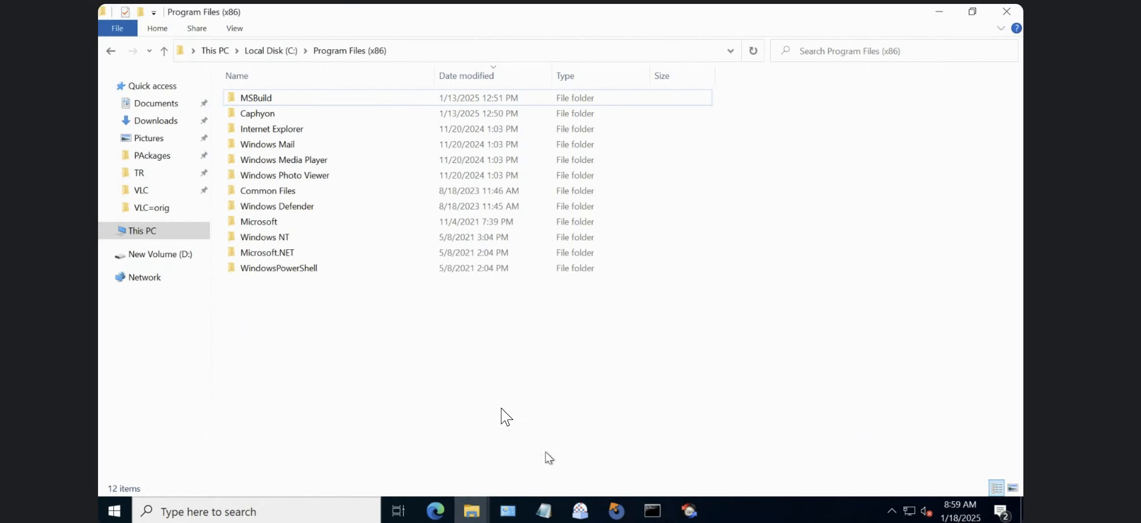
left_click(476, 510)
left_click(617, 510)
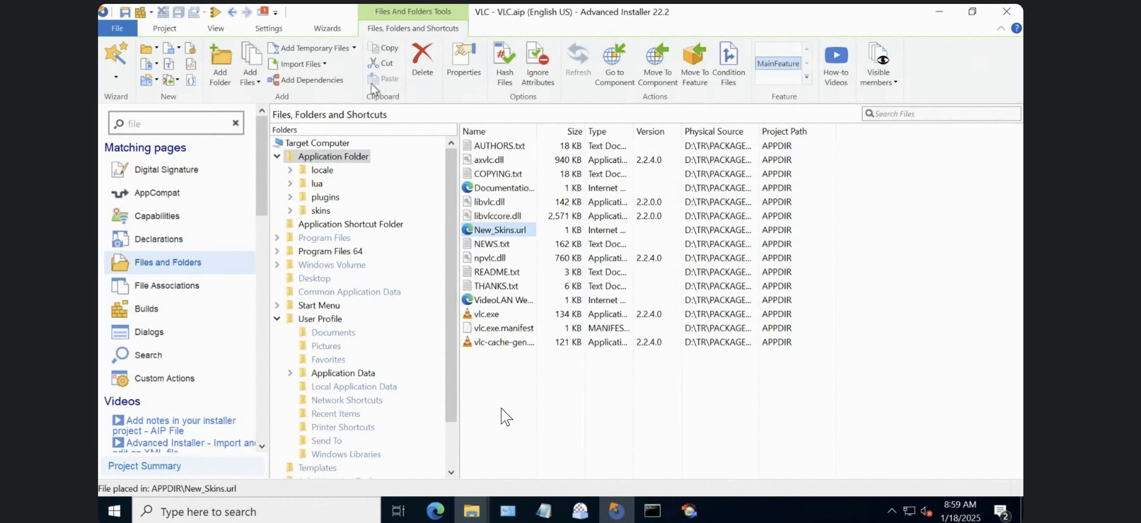
Switch to the TR File Explorer window, open OUTPUT\VLC-MSI and select libvlccore.dll.
left_click(472, 510)
left_click(701, 438)
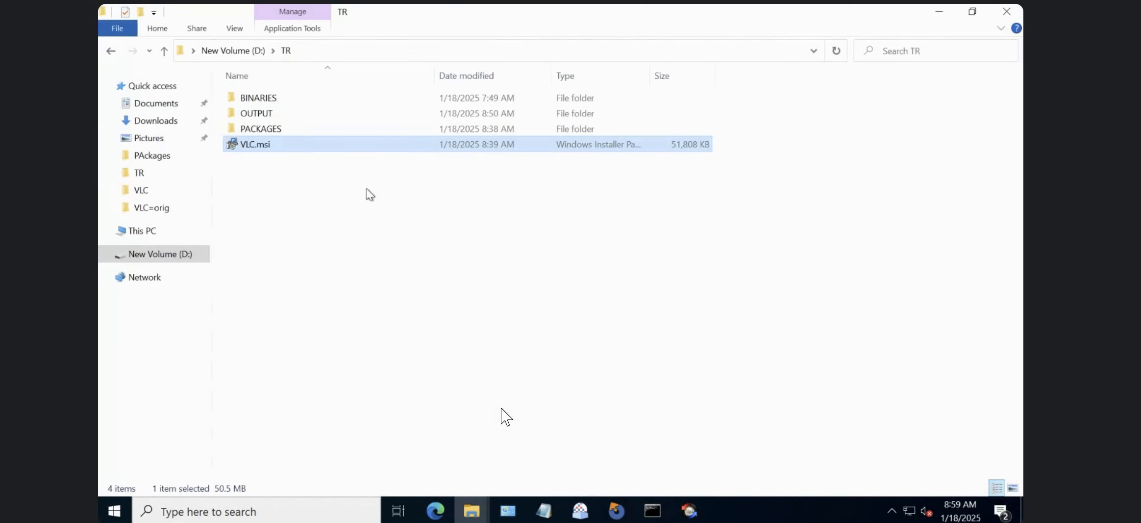
double_click(258, 113)
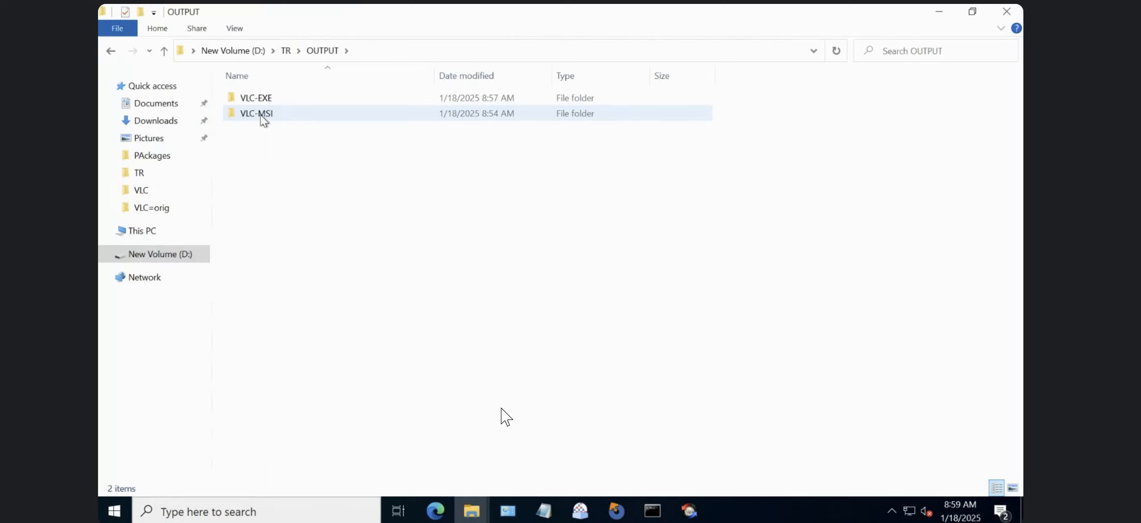
double_click(261, 115)
left_click(282, 144)
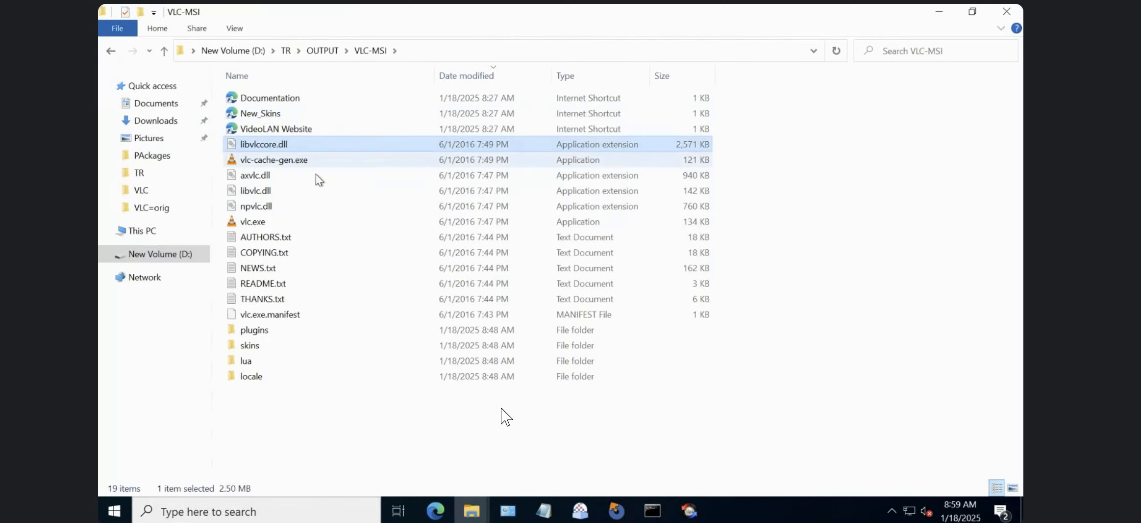
Check New_Skins.url and libvlccore.dll in the Advanced Installer Application Folder against the VLC-MSI folder in File Explorer.
left_click(616, 509)
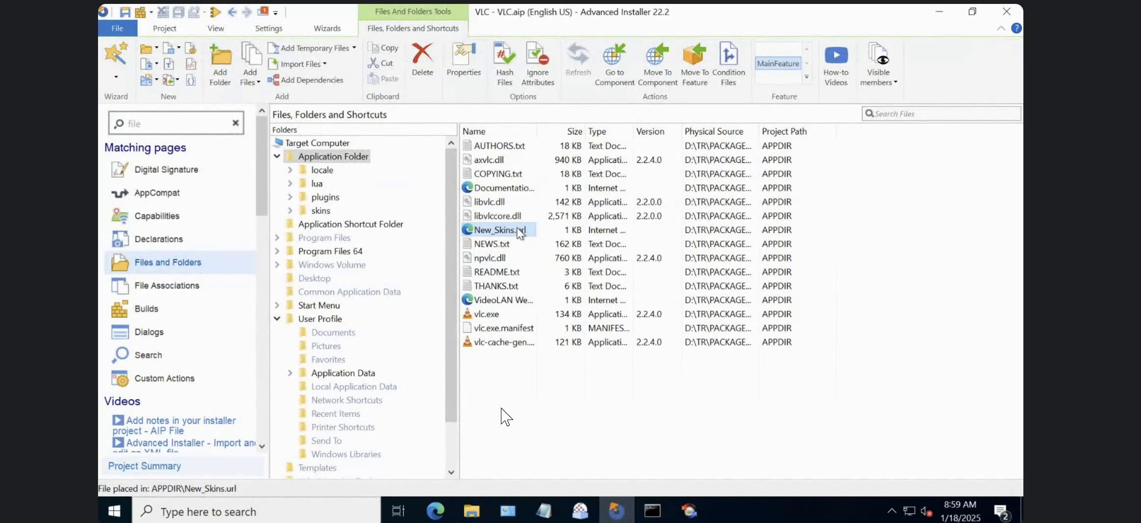
left_click(519, 231)
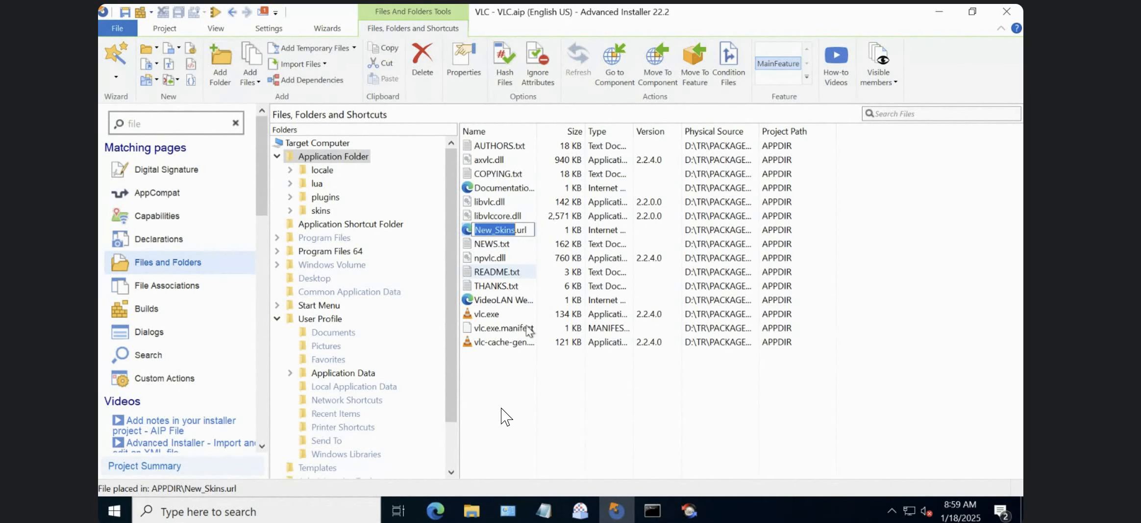
left_click(515, 214)
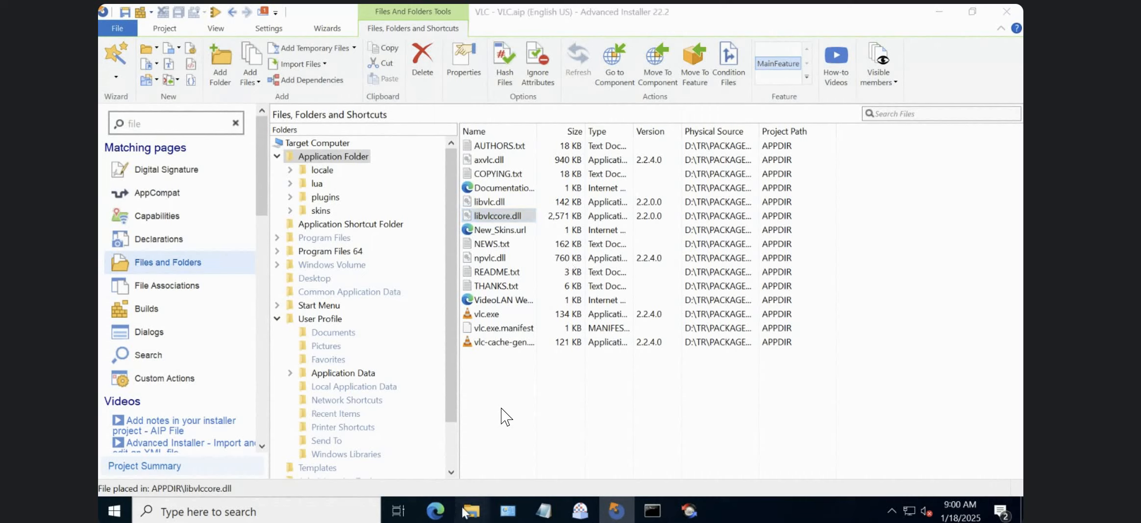
mouse_move(470, 510)
left_click(672, 451)
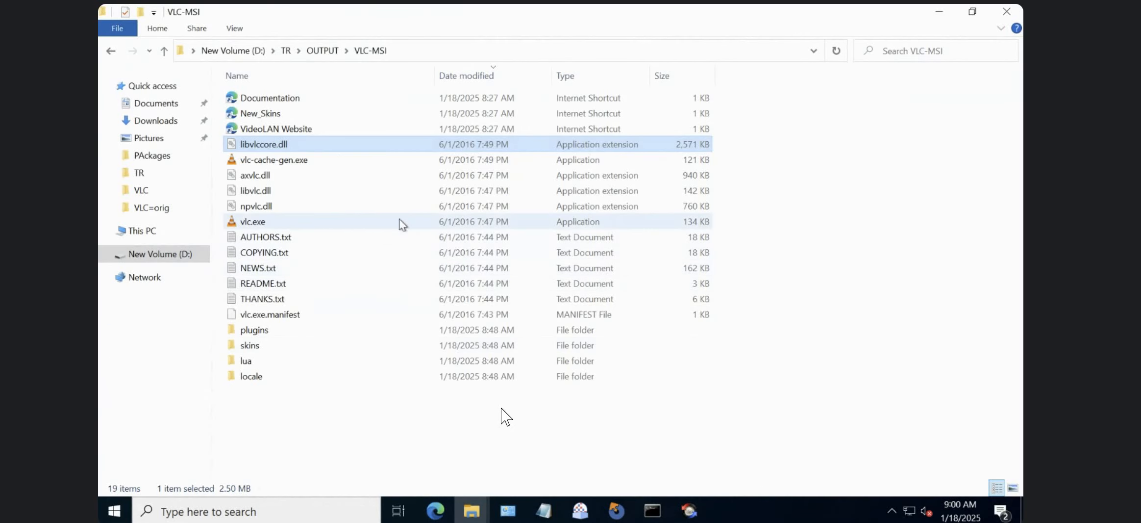
left_click(616, 510)
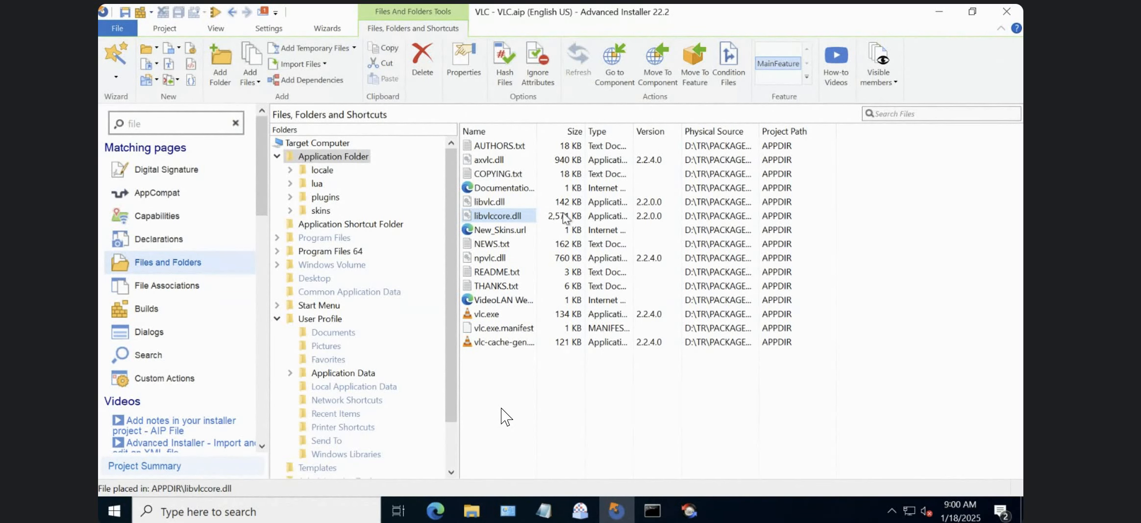
Switch to Beyond Compare and compare the VideoLAN Website, New_Skins and Documentation .url files between VLC-EXE and VLC-MSI.
left_click(669, 510)
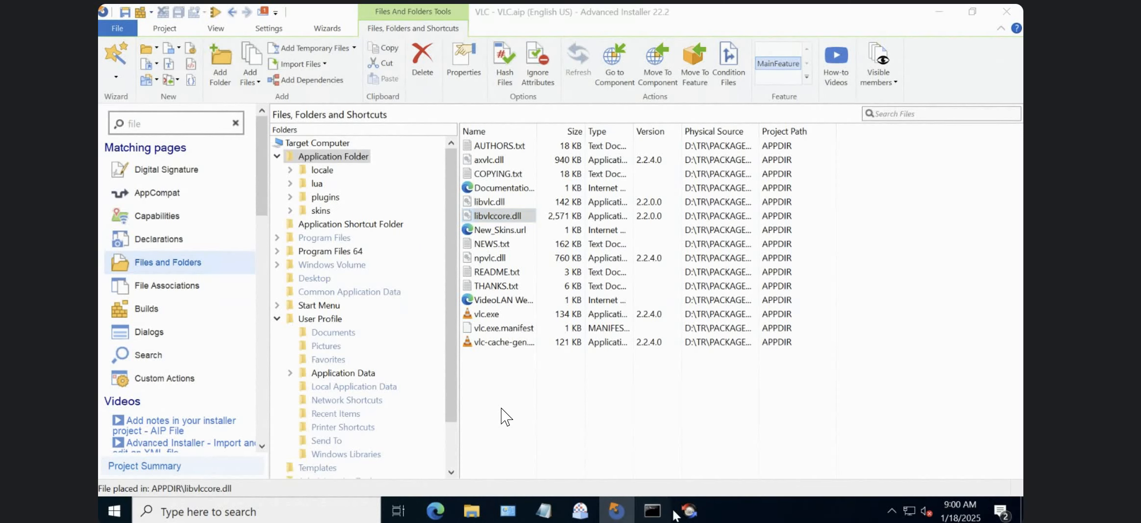
mouse_move(684, 512)
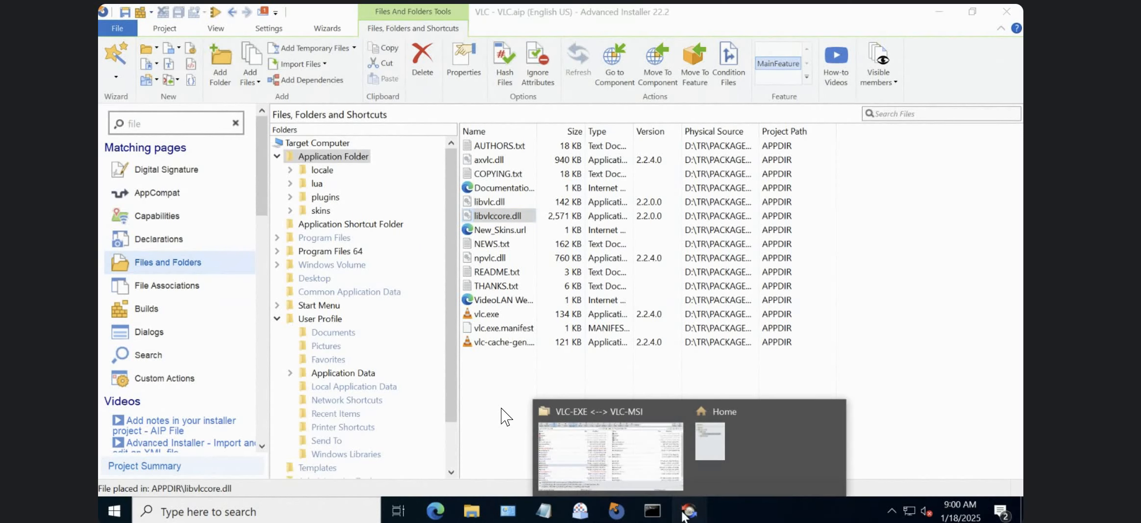
left_click(608, 436)
left_click(395, 282)
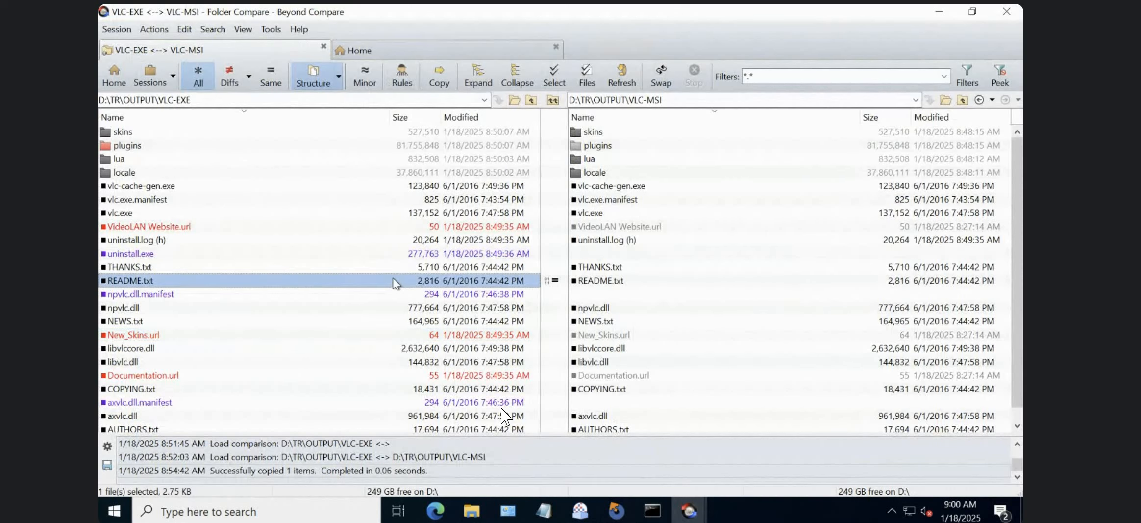
left_click(450, 226)
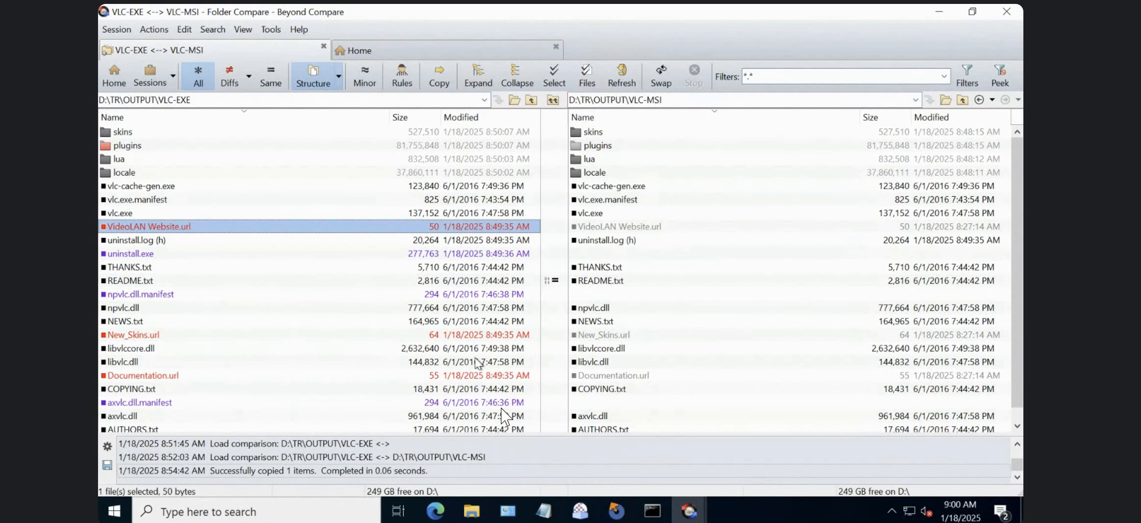
left_click(642, 378)
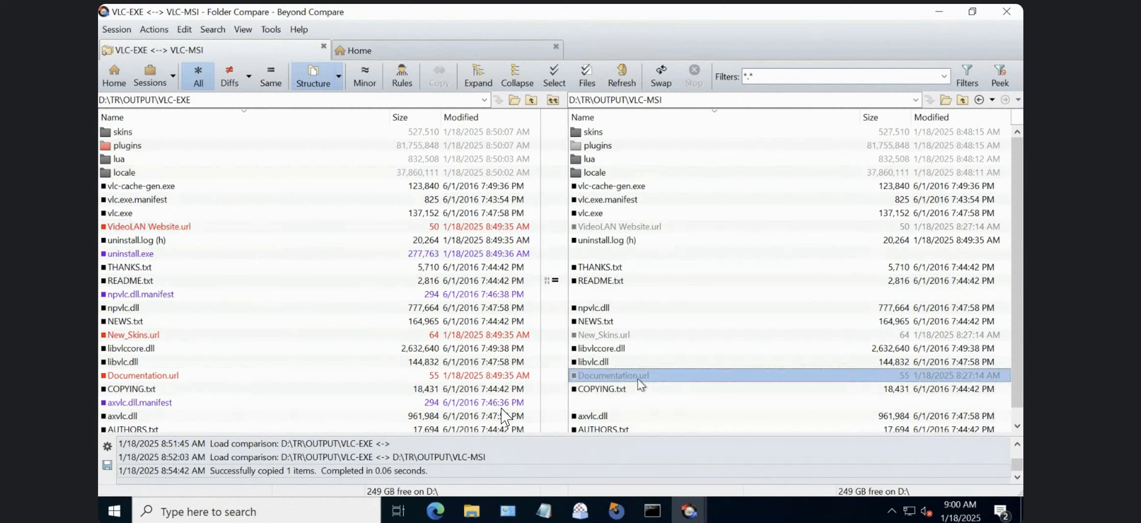
left_click(472, 337)
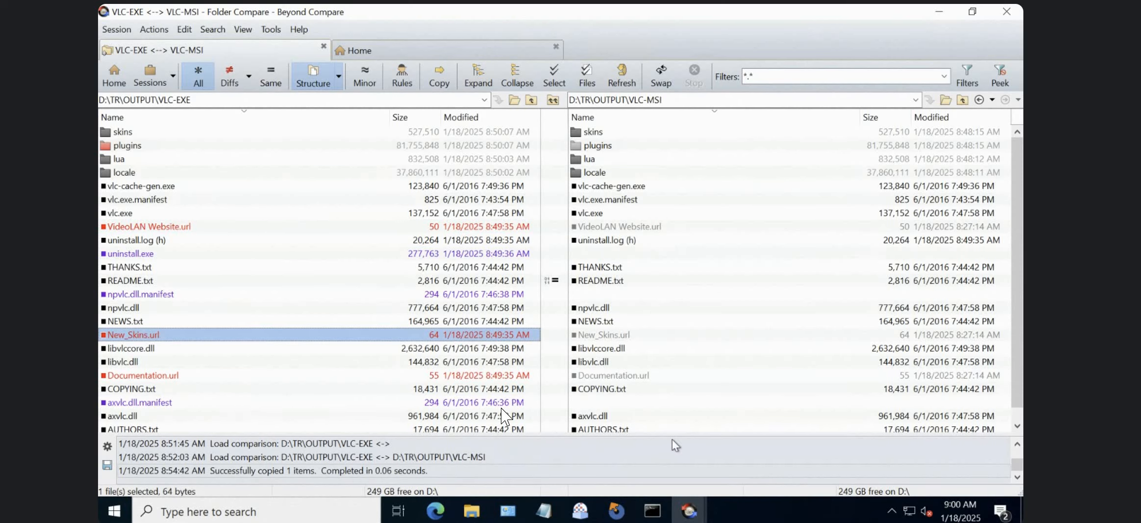
left_click(629, 377)
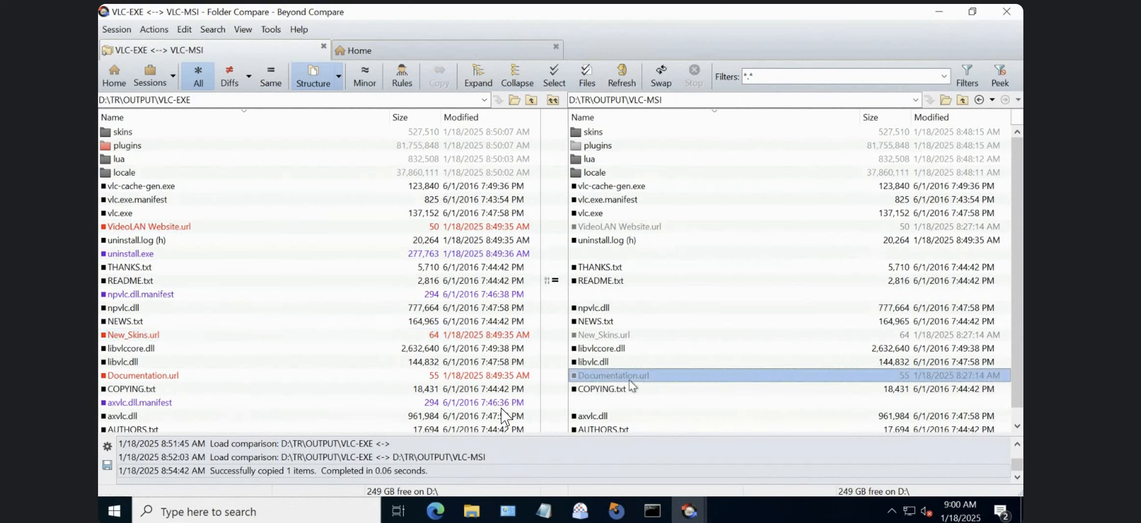
left_click(563, 377)
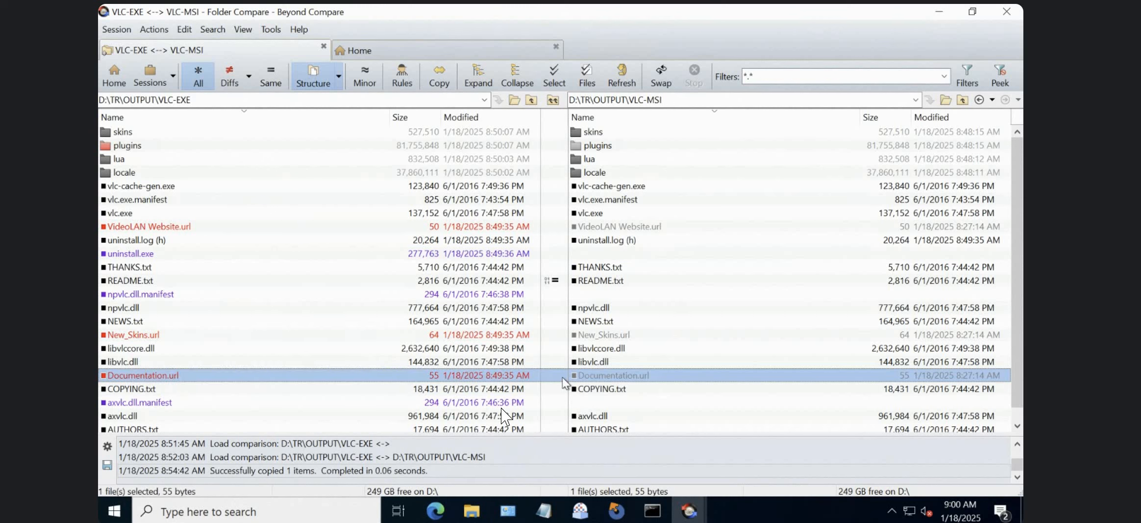
Review the remaining files in the VLC-EXE and VLC-MSI folder comparison and return to the Beyond Compare home view.
left_click(1017, 425)
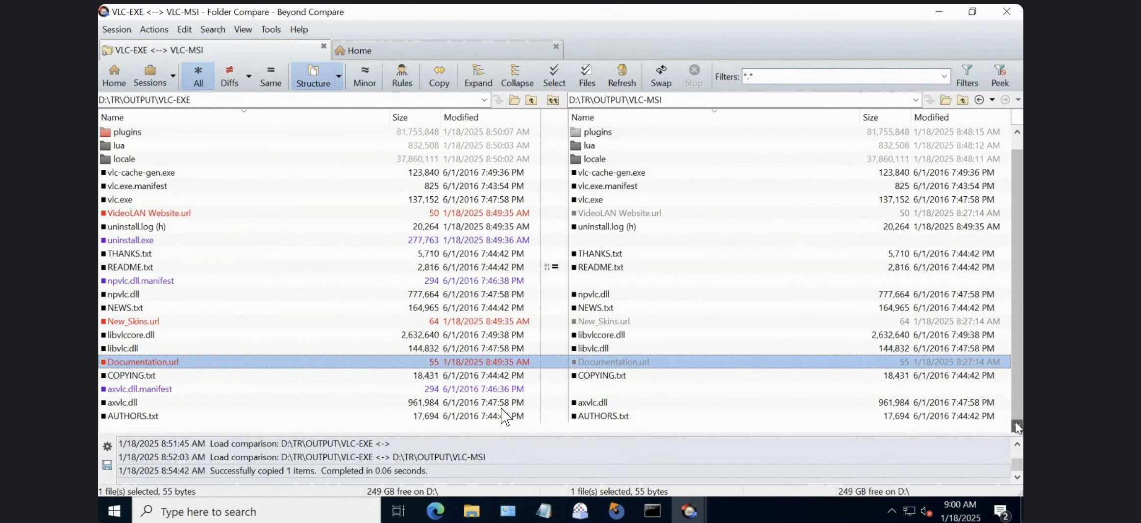
left_click(364, 367)
left_click(365, 376)
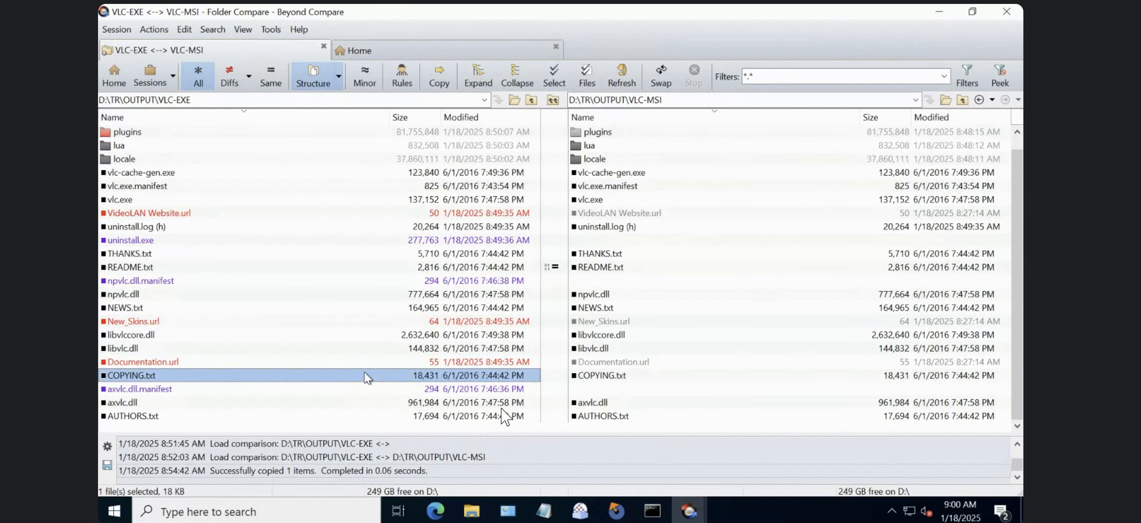
left_click(321, 268)
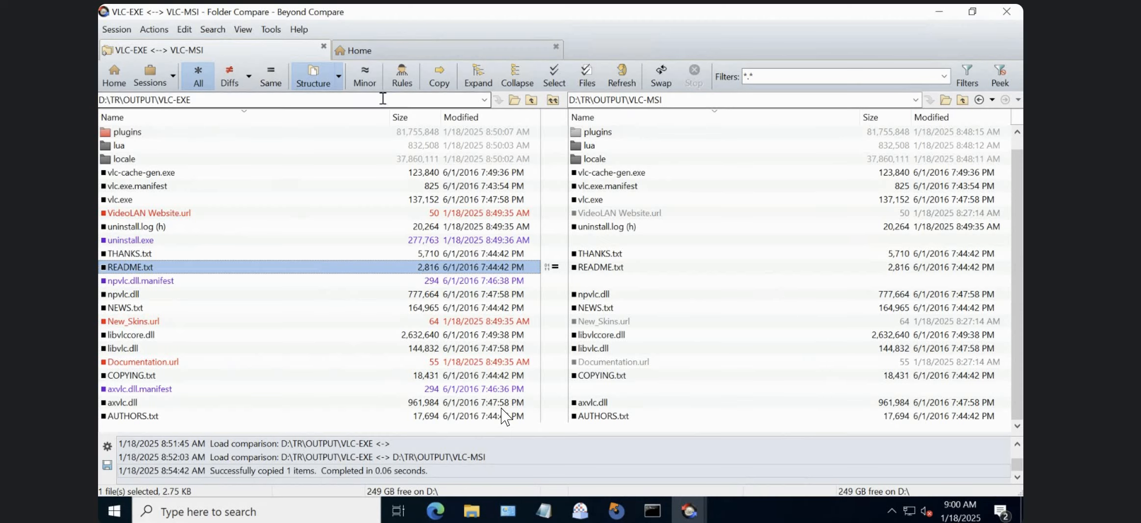
left_click(620, 312)
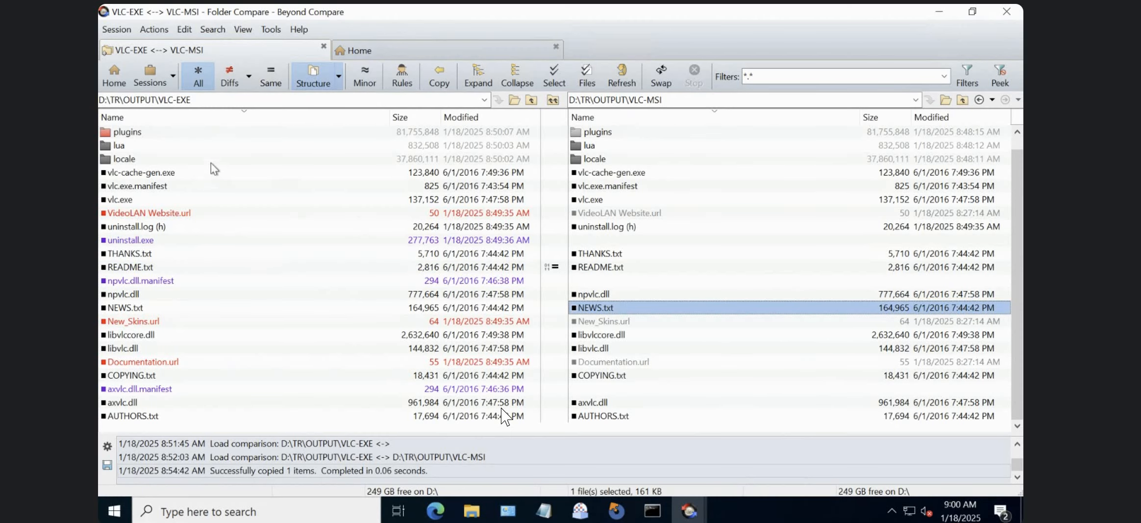
left_click(113, 76)
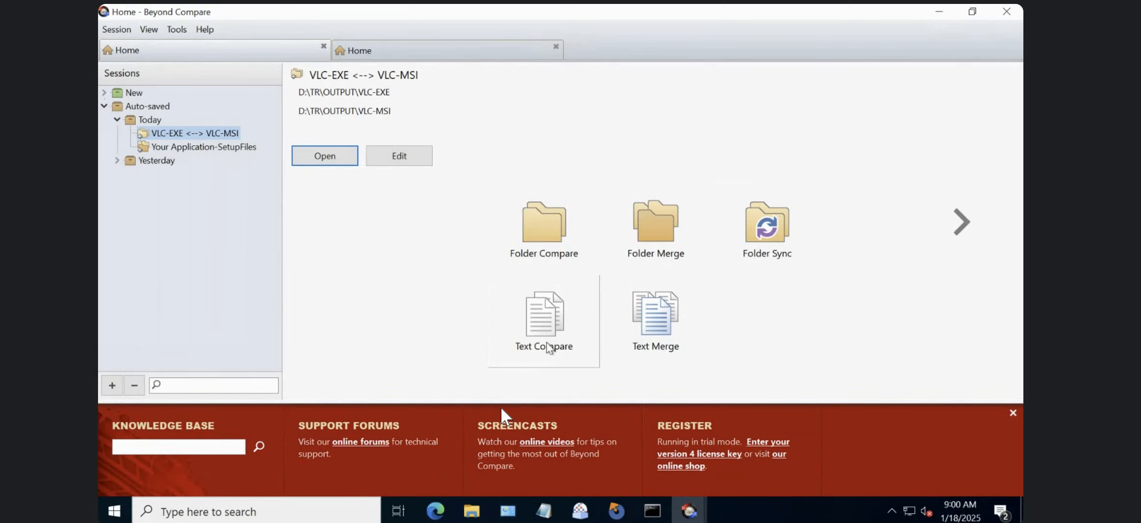
Start a new text comparison and load npvlc.dll.manifest from D:\PAckages\VLC as the left-side file.
left_click(553, 329)
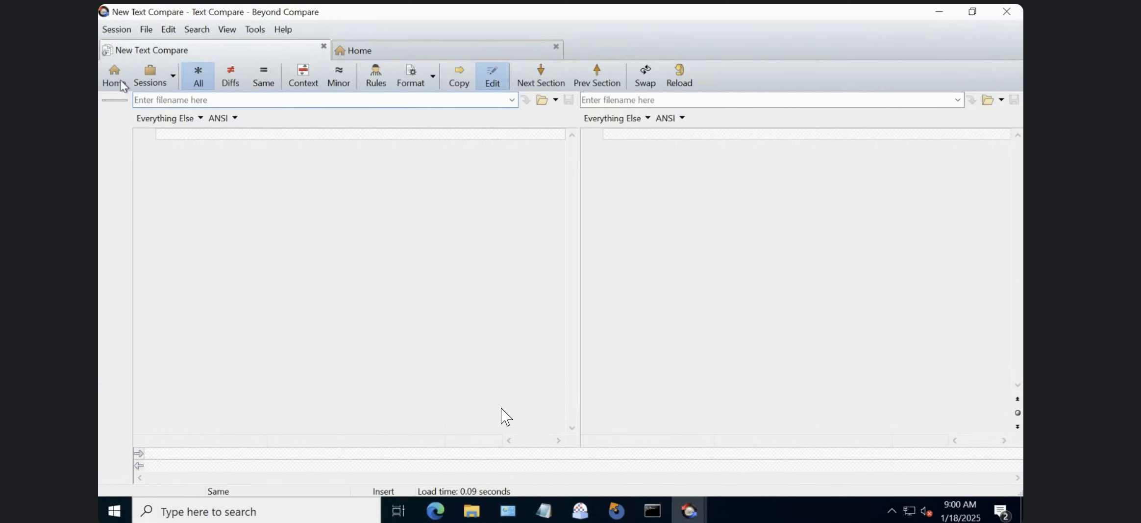
left_click(120, 83)
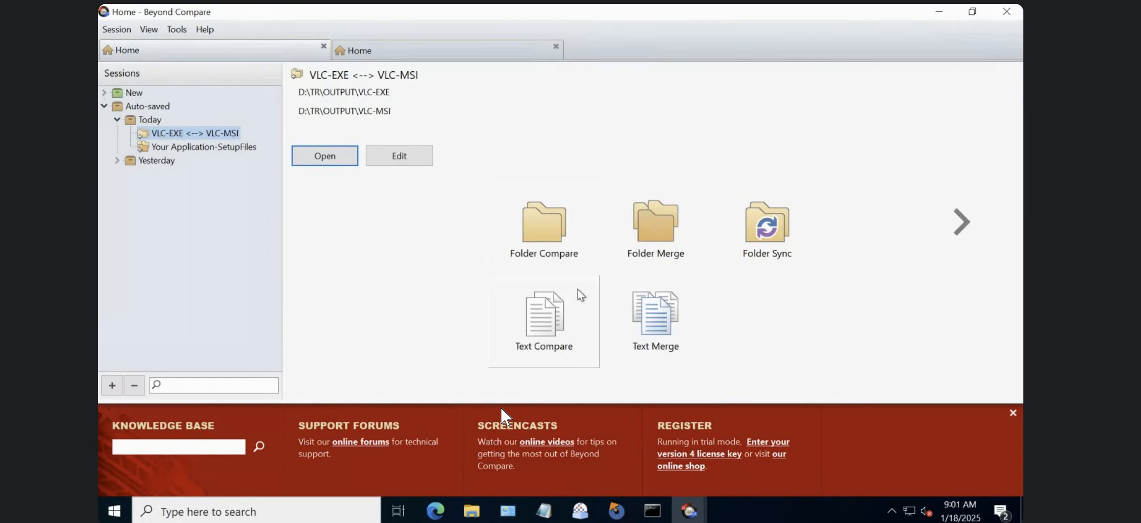
left_click(544, 313)
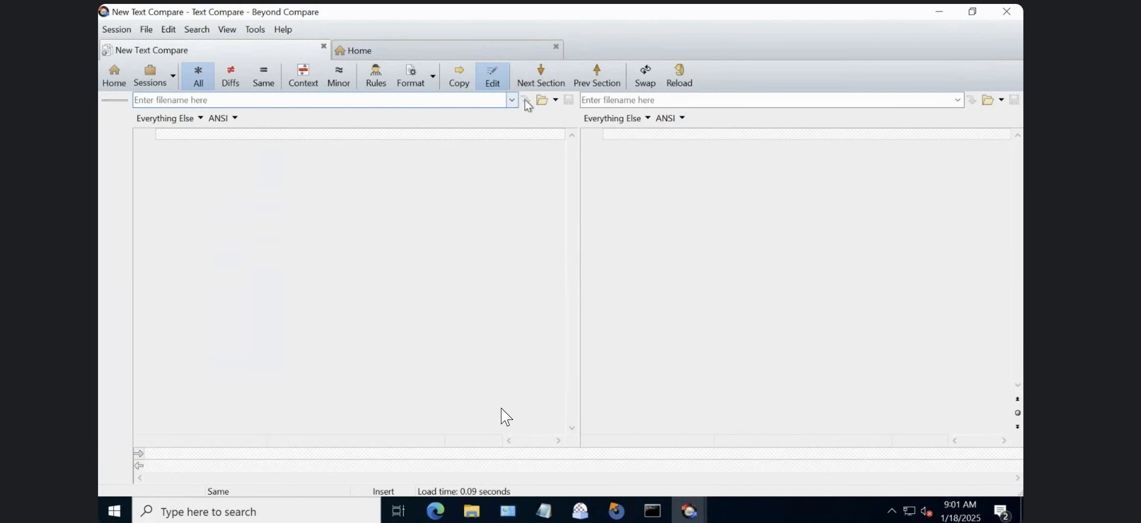
left_click(542, 100)
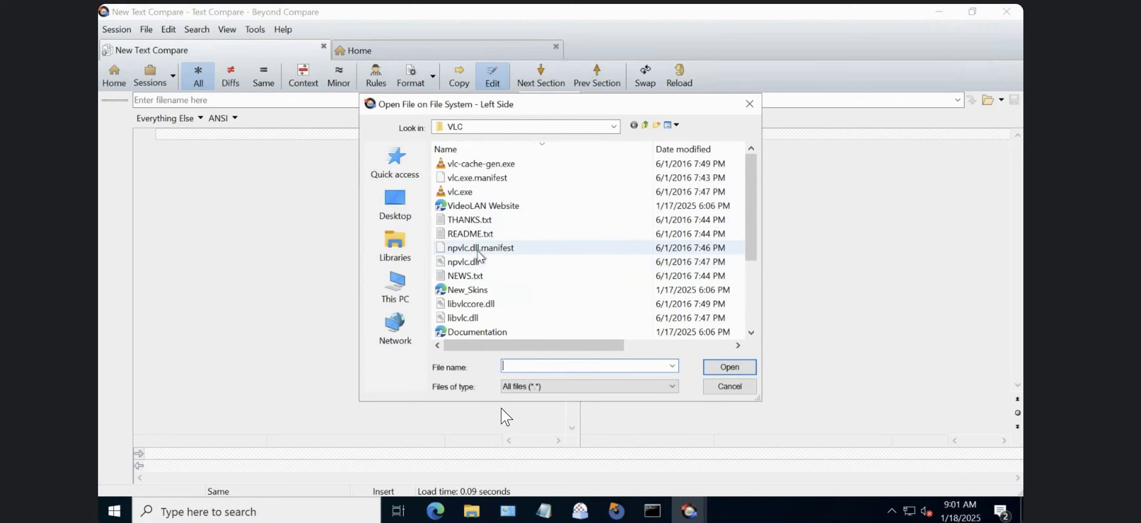
left_click(477, 254)
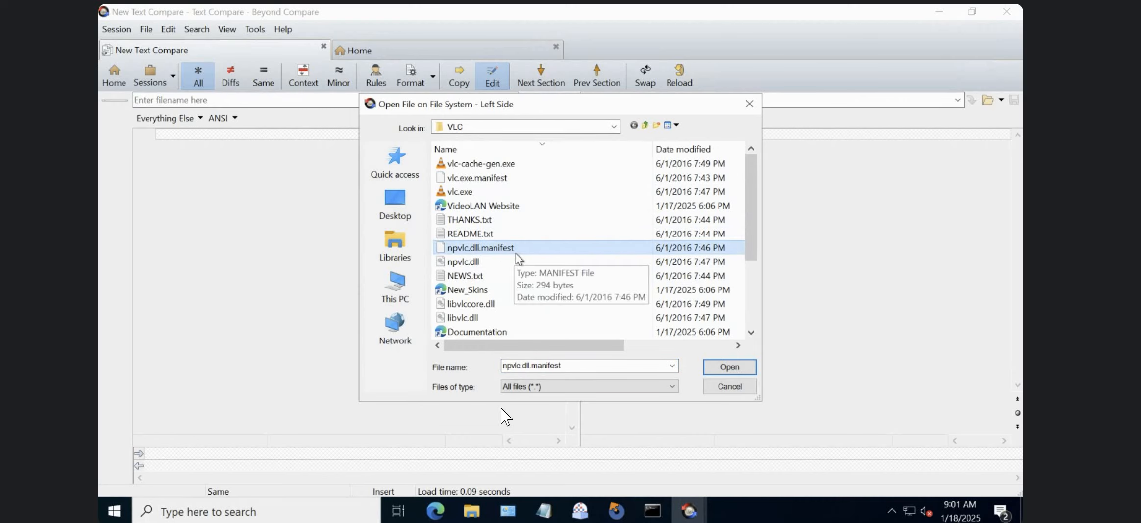
left_click(732, 368)
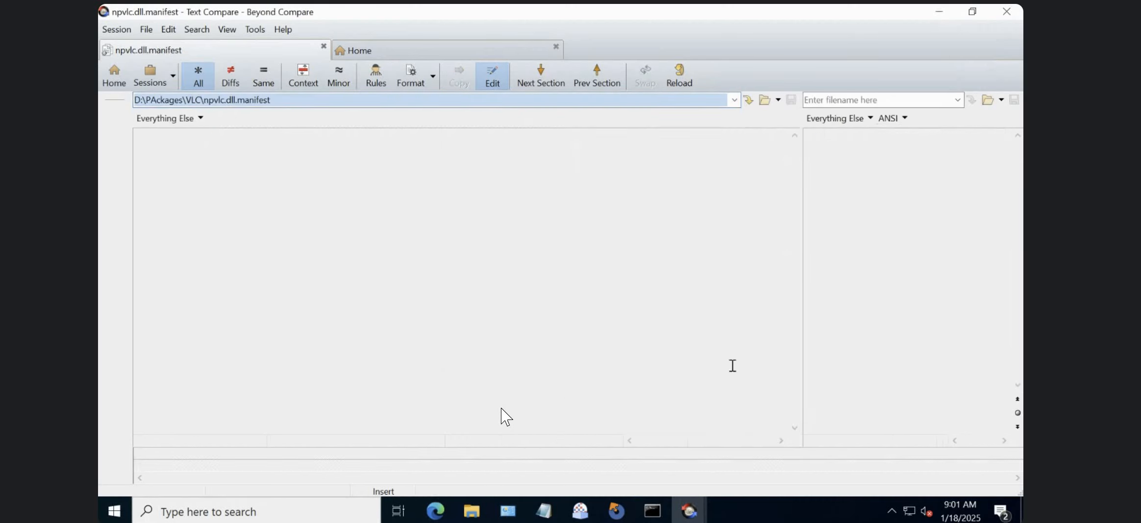
Browse to the D:\TR\OUTPUT folder for the right-side file of the comparison.
left_click(988, 99)
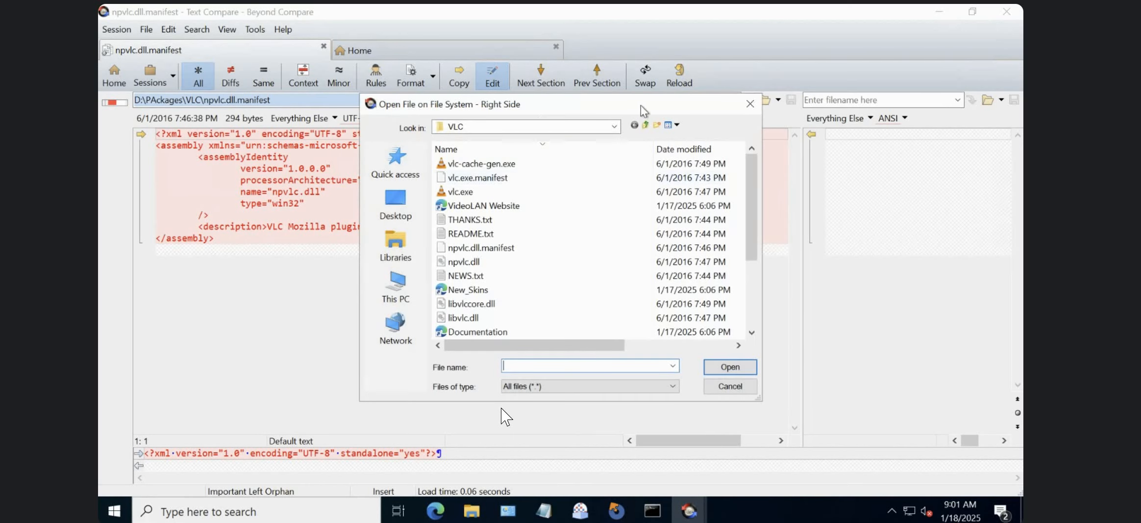
left_click(614, 127)
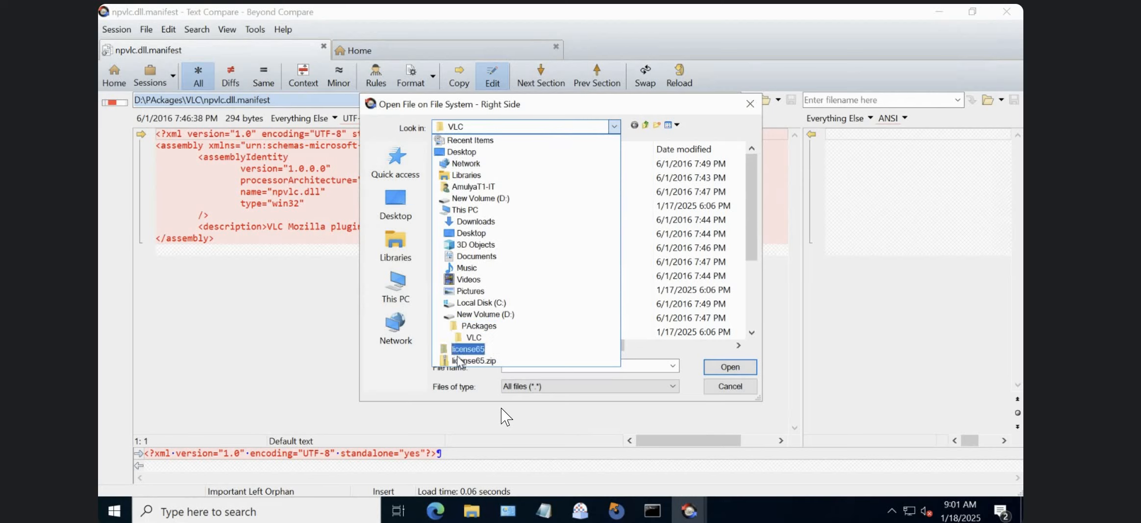
left_click(472, 326)
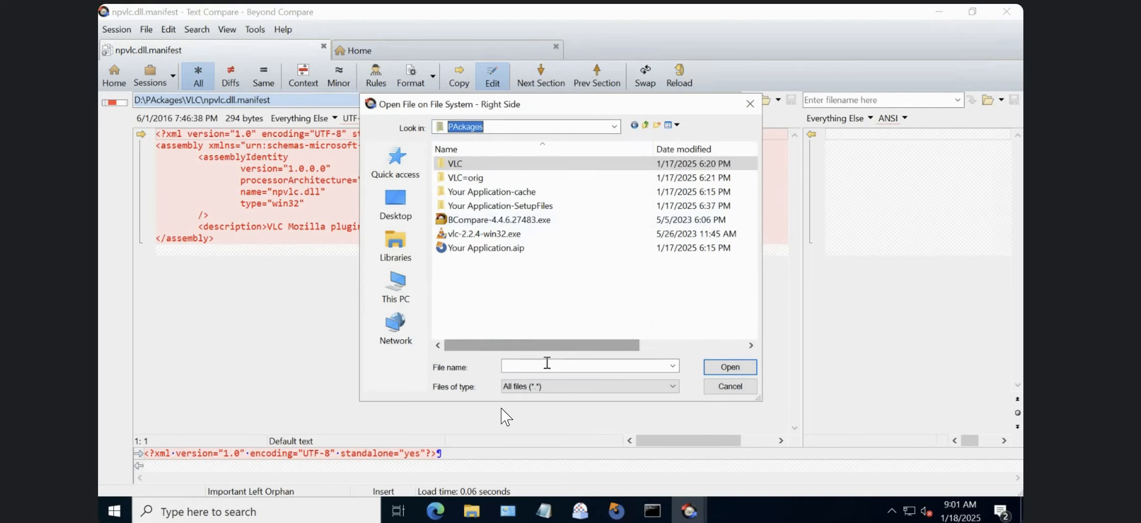
left_click(543, 364)
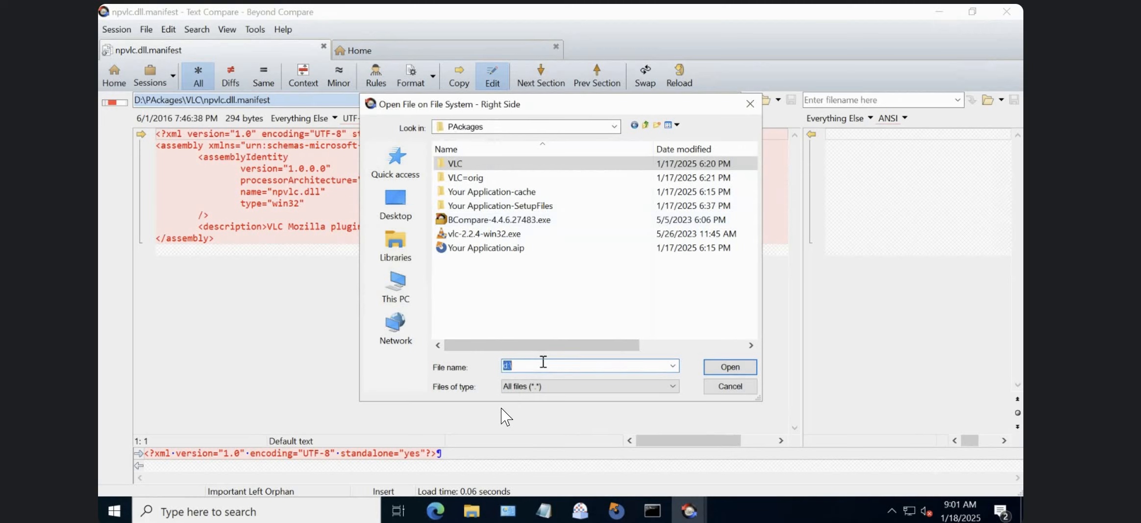
key("Return")
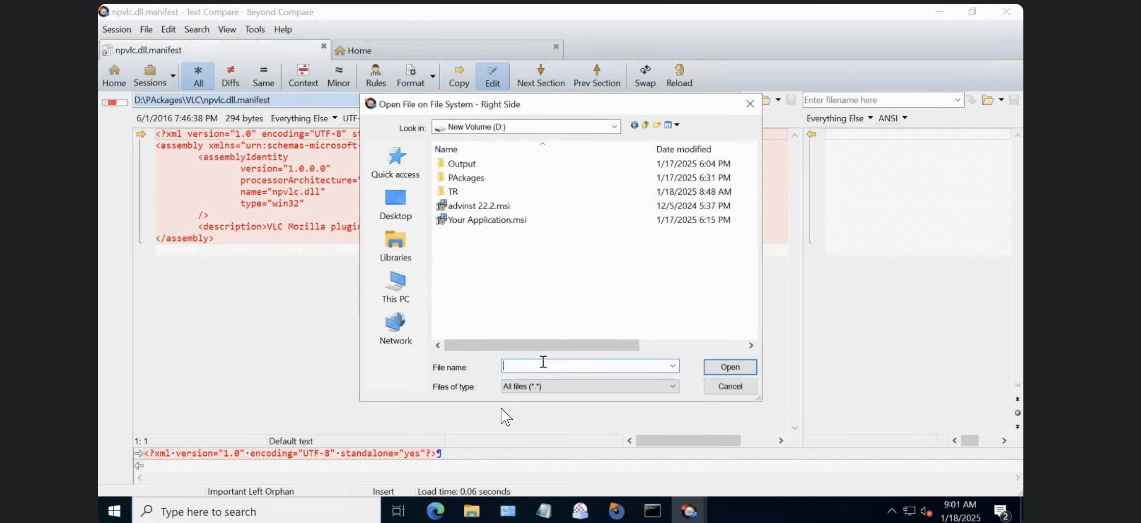
double_click(461, 165)
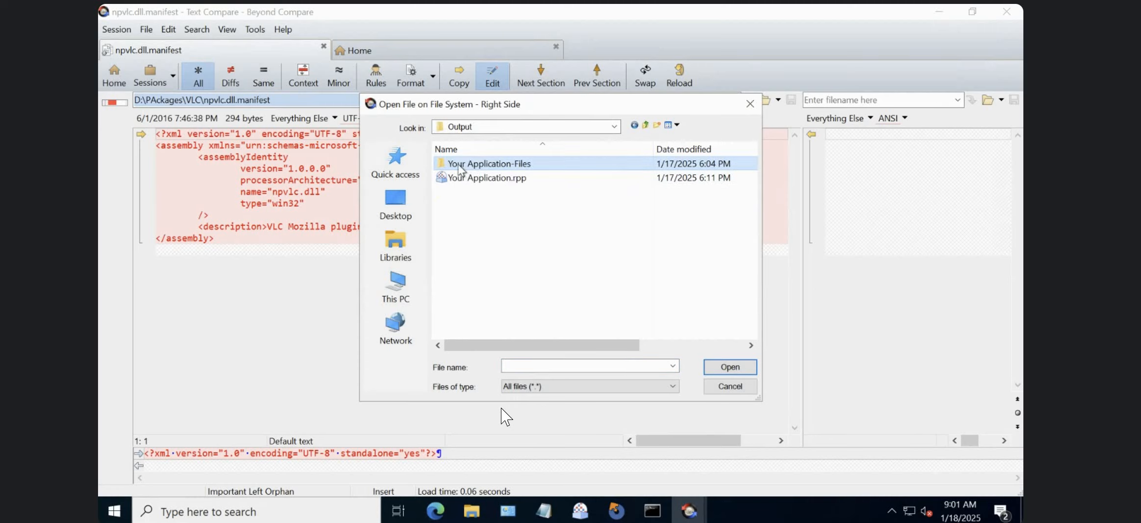
left_click(646, 126)
double_click(461, 191)
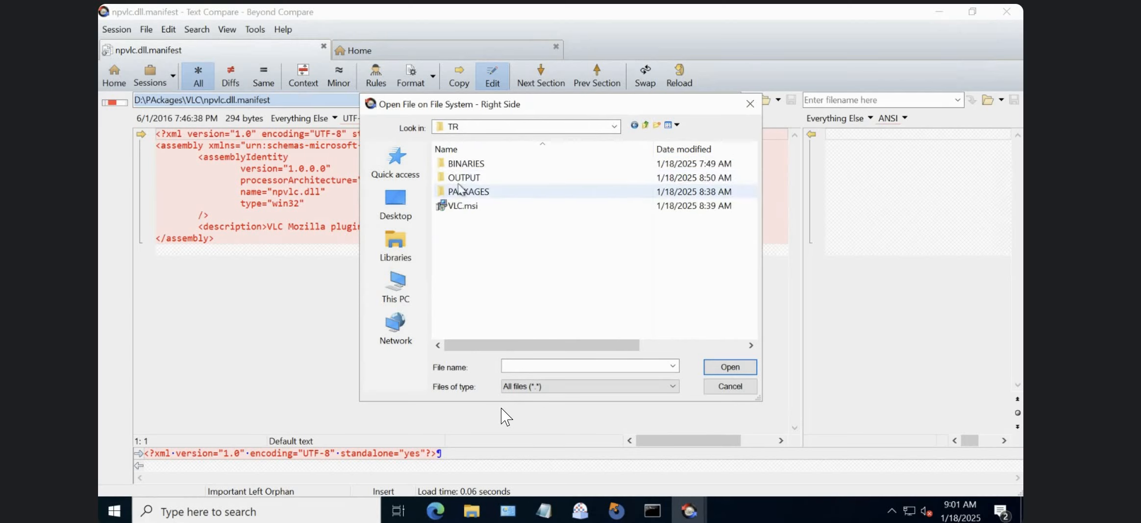
double_click(463, 177)
Load npvlc.dll.manifest from the VLC-EXE folder as the right-side file of the comparison.
left_click(471, 166)
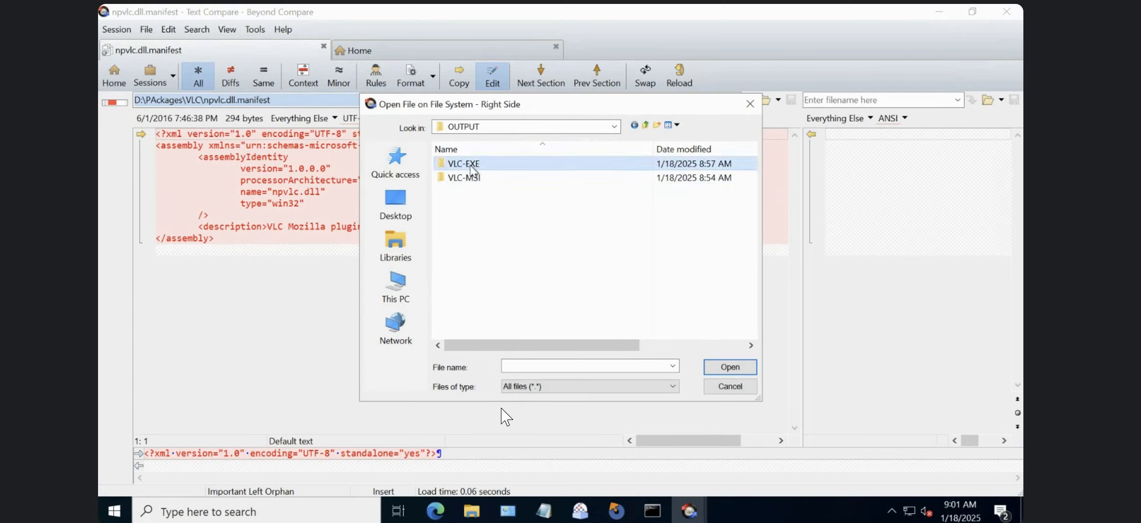
double_click(471, 166)
left_click(475, 236)
key("n")
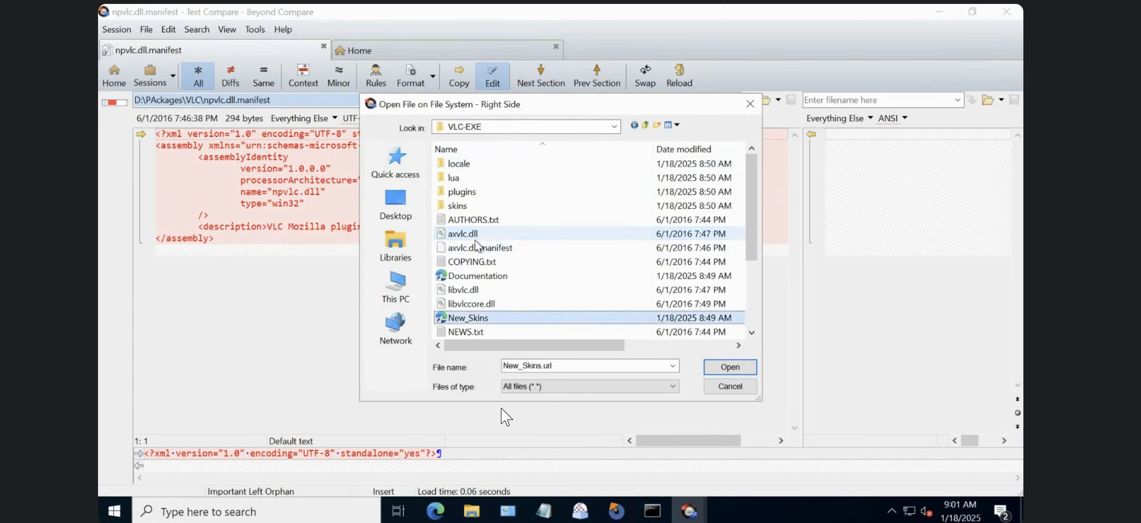
scroll(474, 244, "down", 3)
left_click(500, 247)
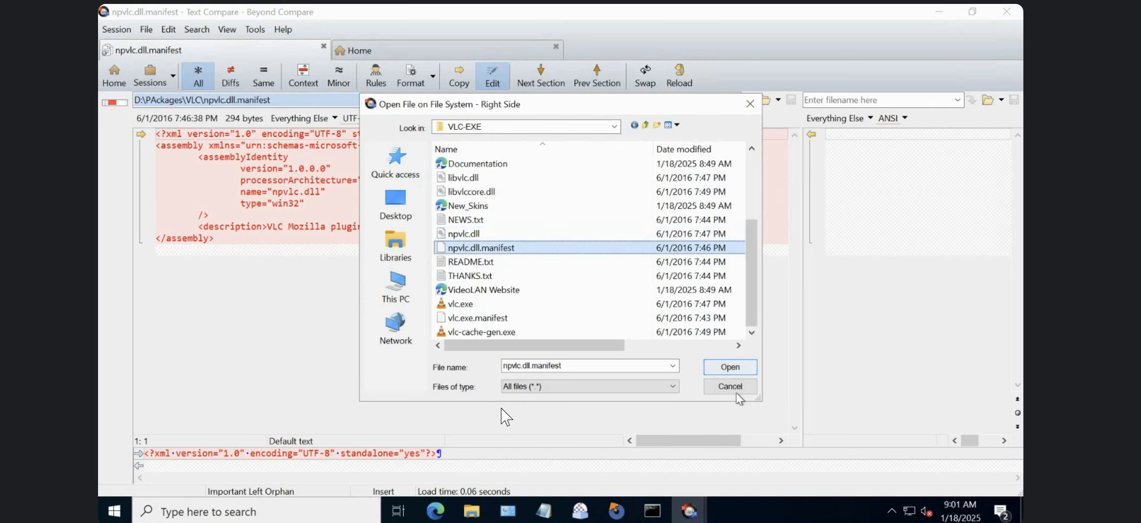
left_click(730, 366)
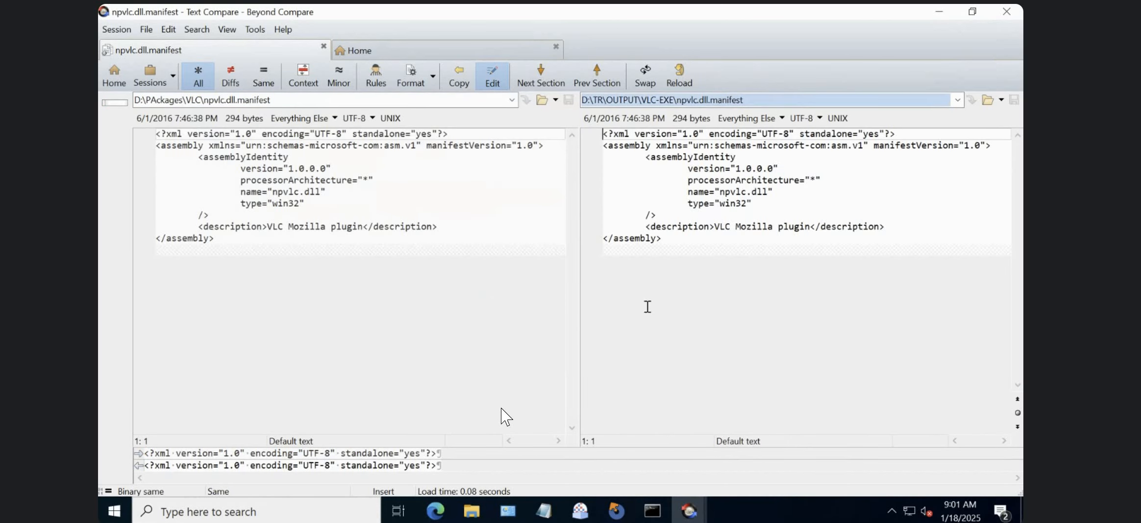
Examine the file paths and contents of the two npvlc.dll.manifest files in the text comparison.
left_click(290, 236)
left_click(435, 201)
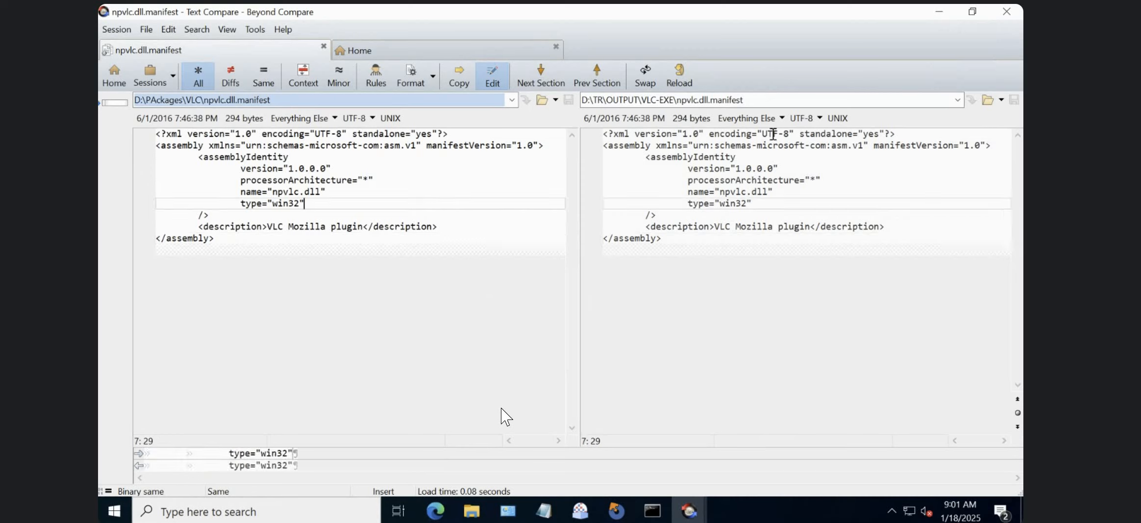
left_click(290, 97)
left_click(290, 97)
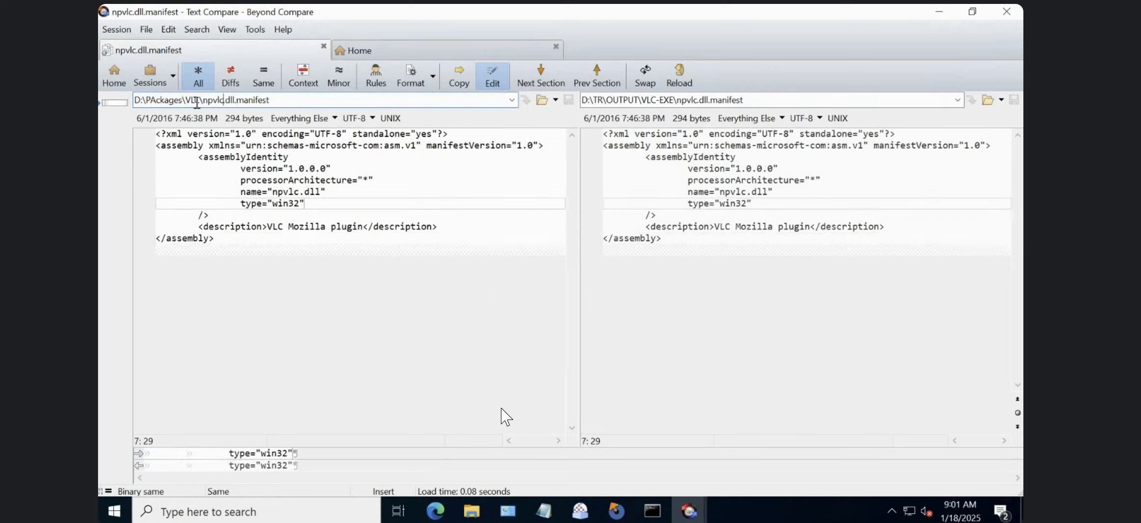
double_click(196, 100)
left_click(750, 100)
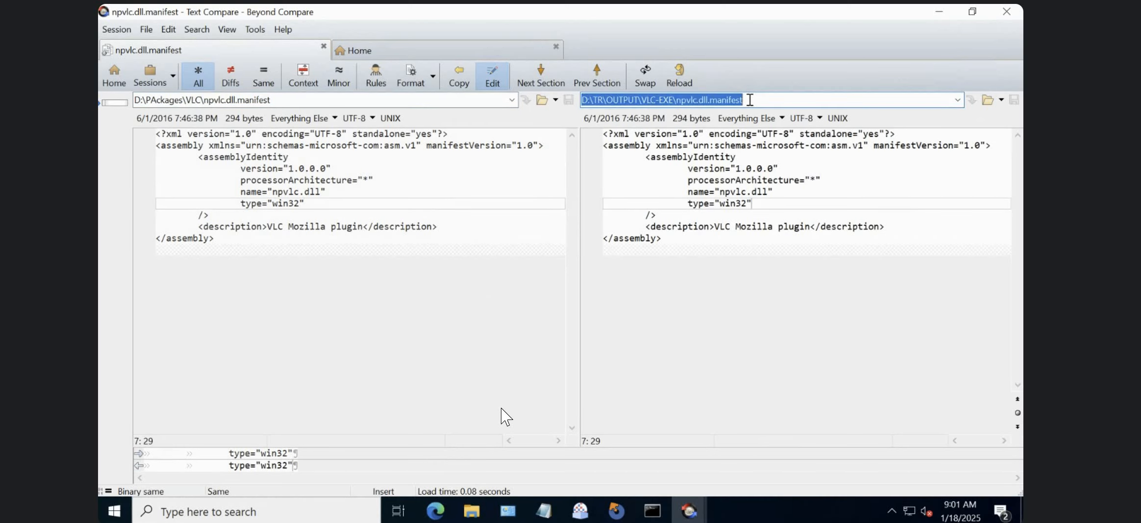
left_click(750, 100)
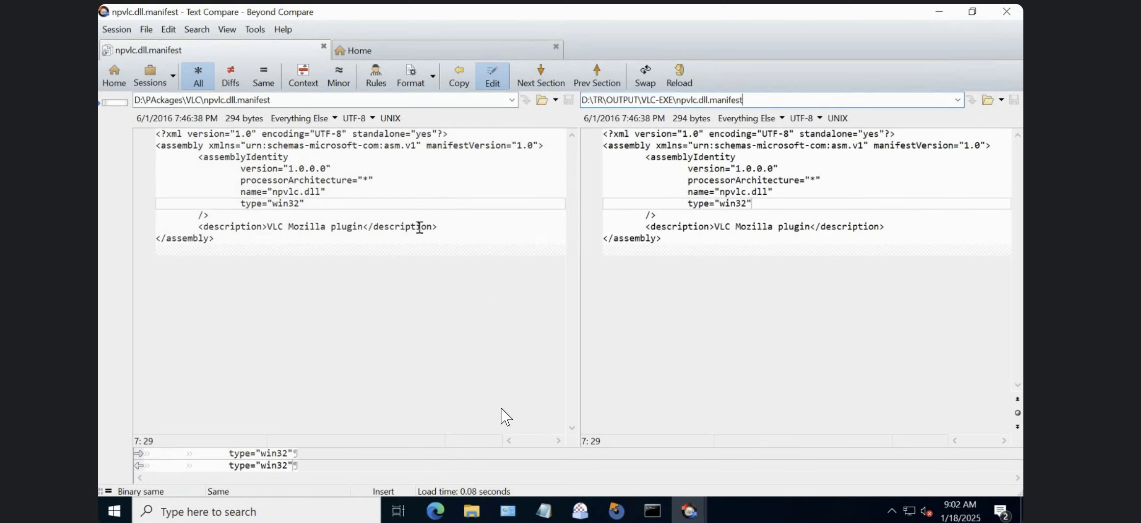
left_click(419, 227)
left_click(748, 240)
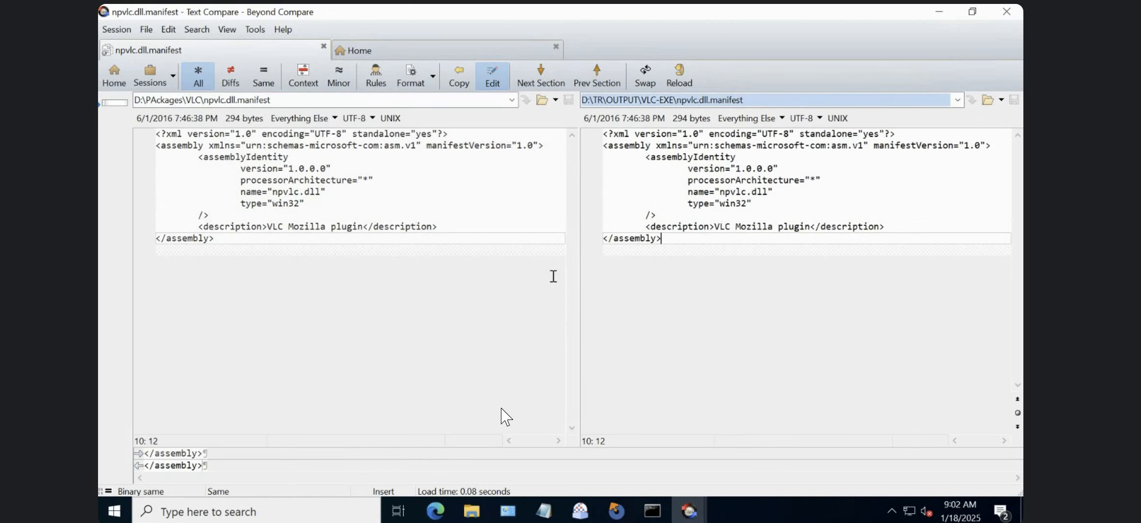
Browse to the root of drive D:\ for a replacement left-side file.
left_click(548, 99)
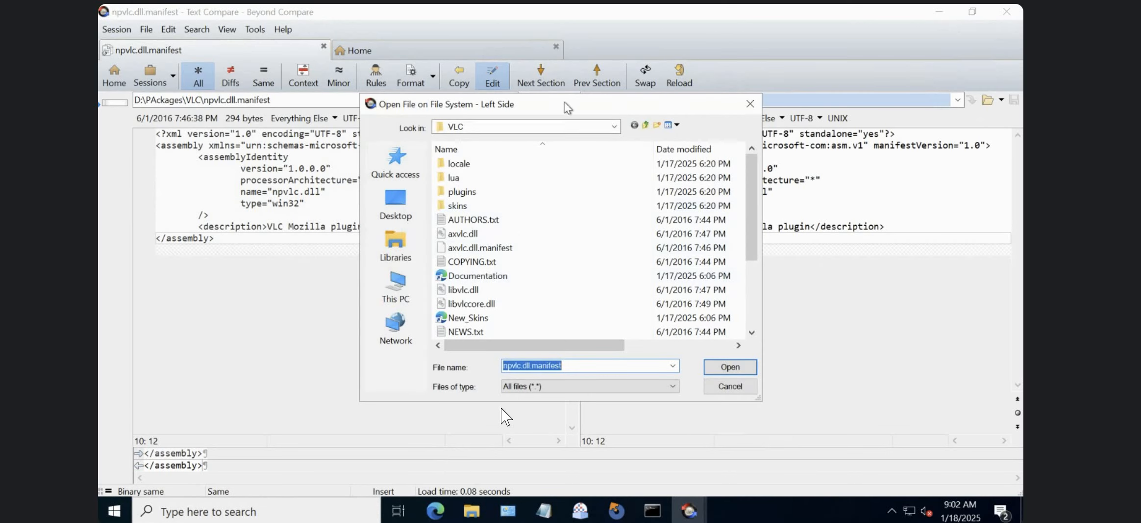
left_click(645, 124)
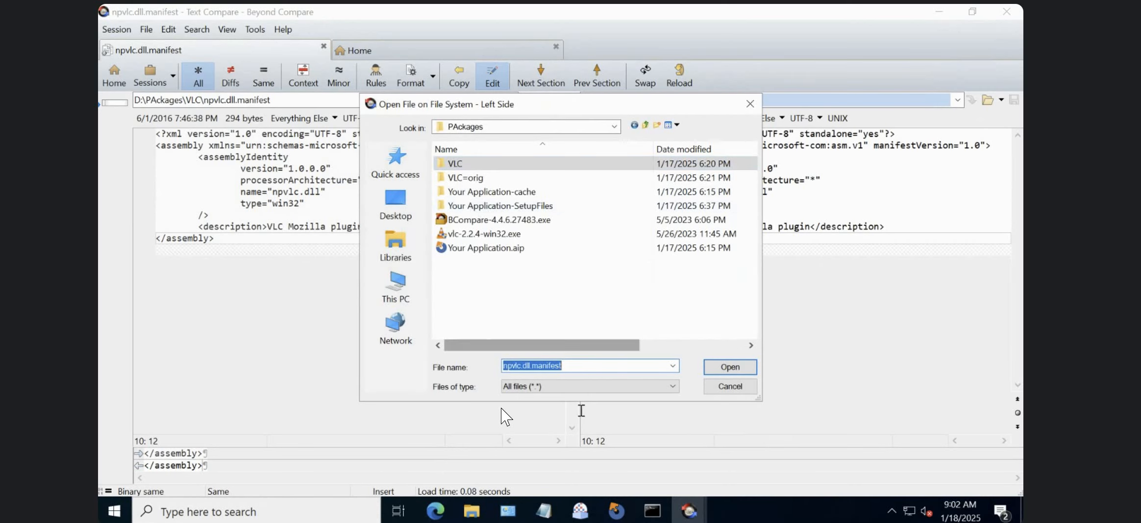
type("c:\\")
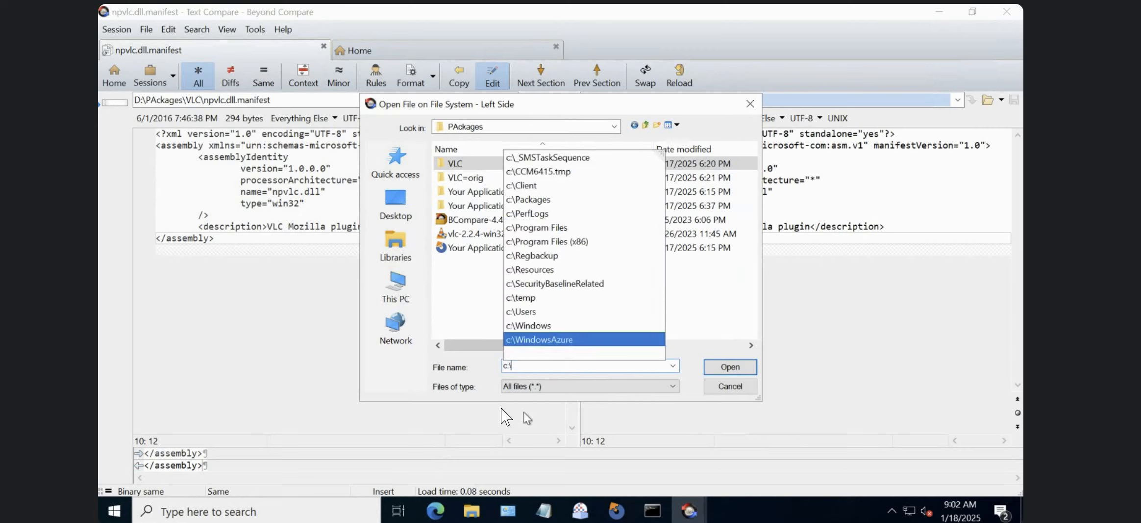
key("BackSpace")
key("BackSpace")
type("d:")
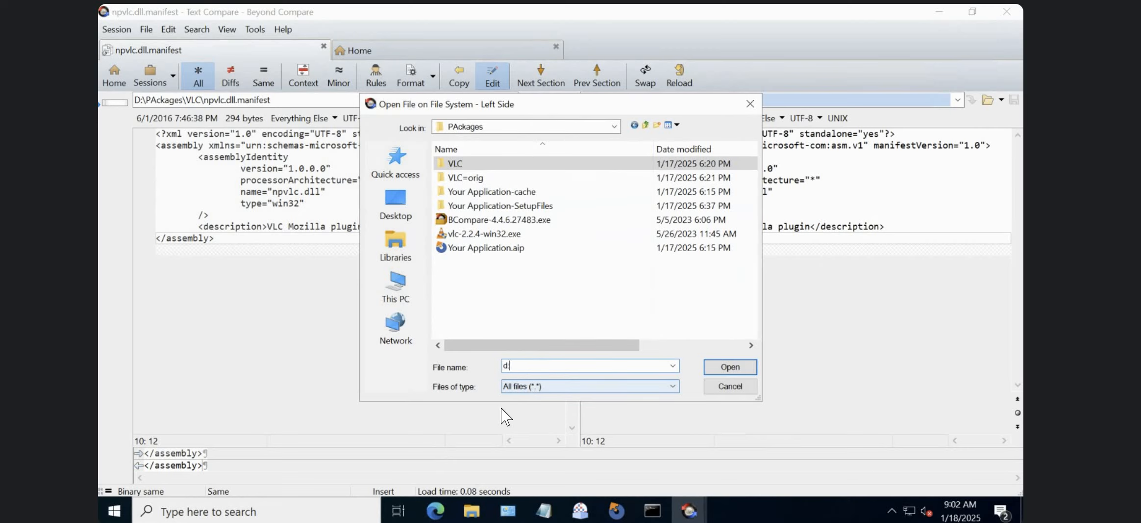
type("\\")
key("Return")
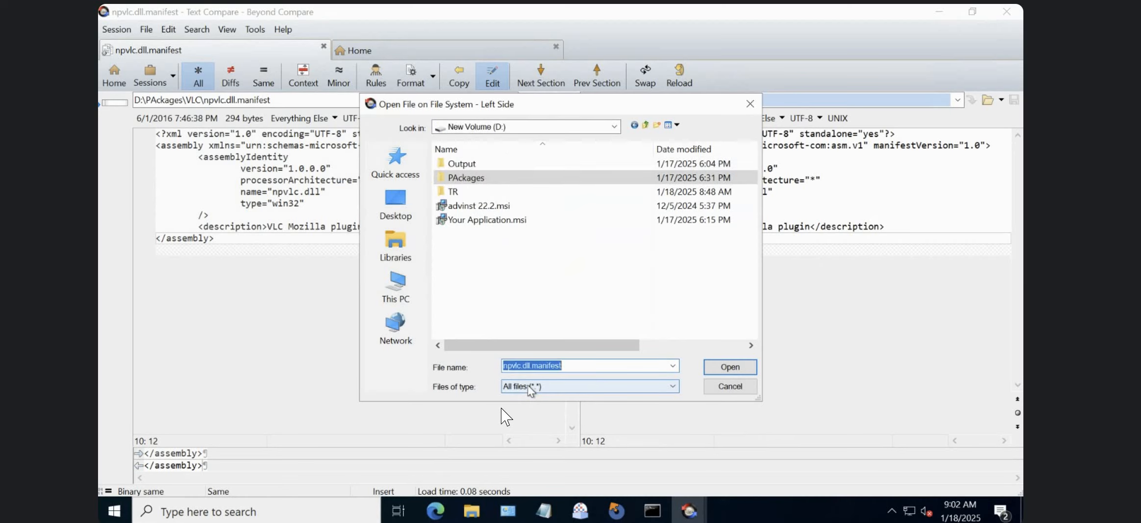
Load axvlc.dll.manifest from TR\OUTPUT\VLC-EXE as the left-side file of the comparison.
double_click(459, 192)
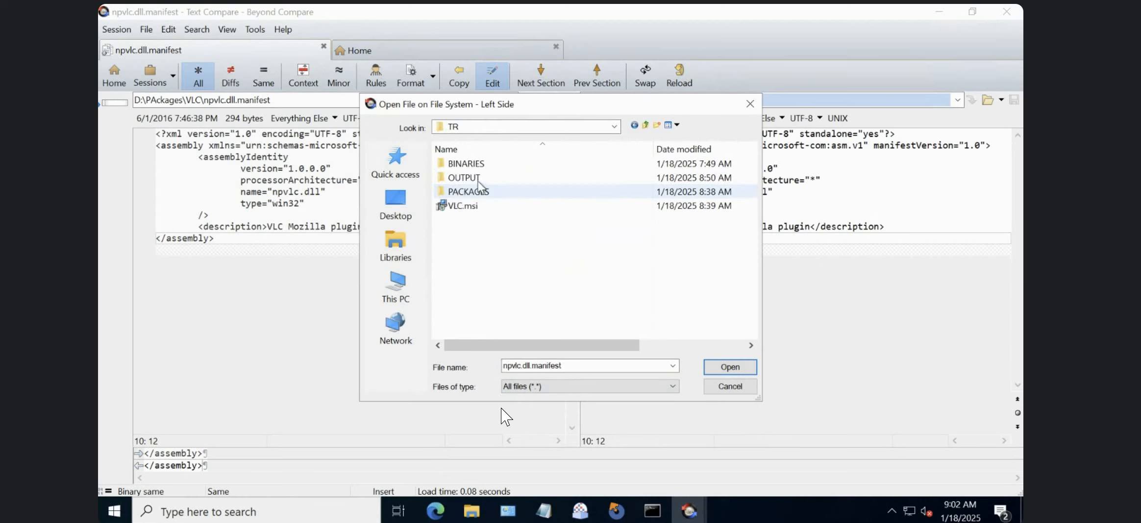
double_click(470, 178)
double_click(475, 165)
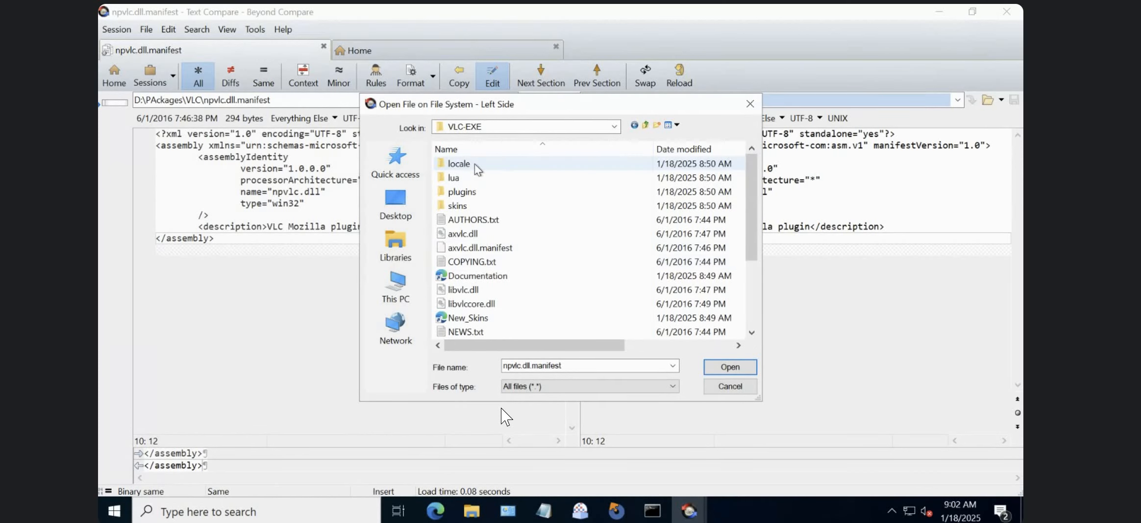
left_click(488, 249)
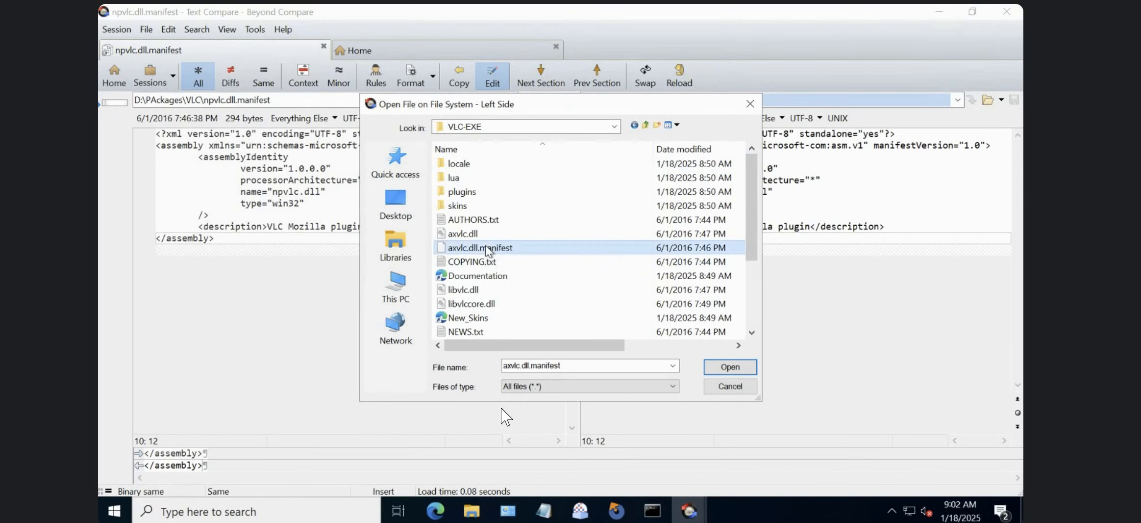
left_click(716, 367)
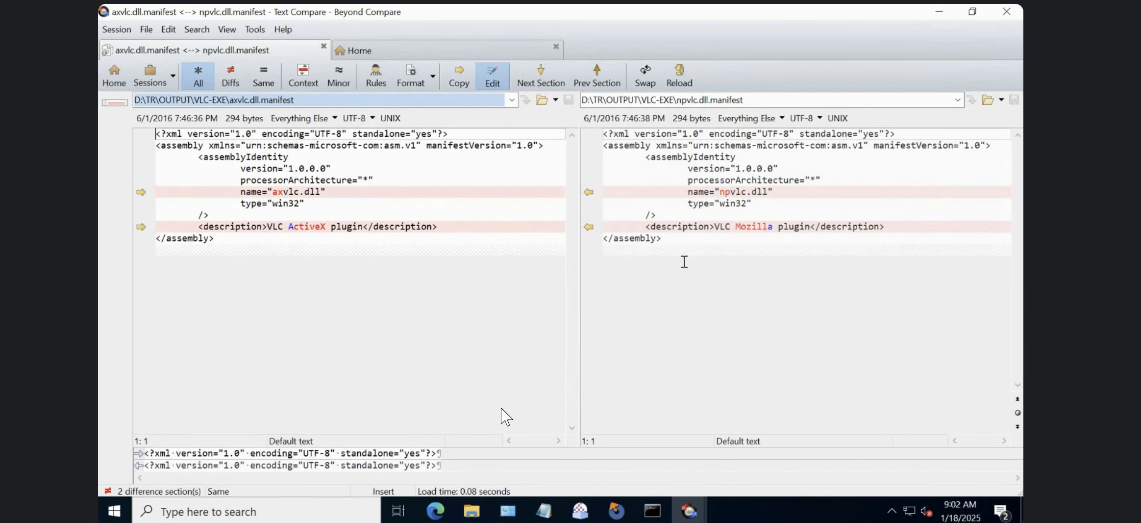
Browse to the TR\OUTPUT\VLC-MSI folder for a replacement right-side file of the comparison.
left_click(988, 101)
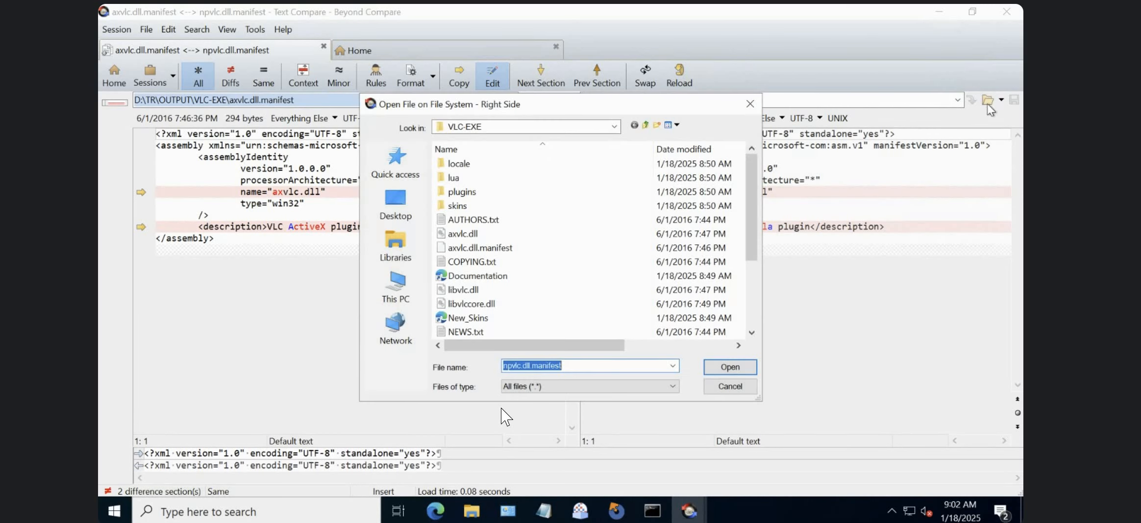
left_click(647, 125)
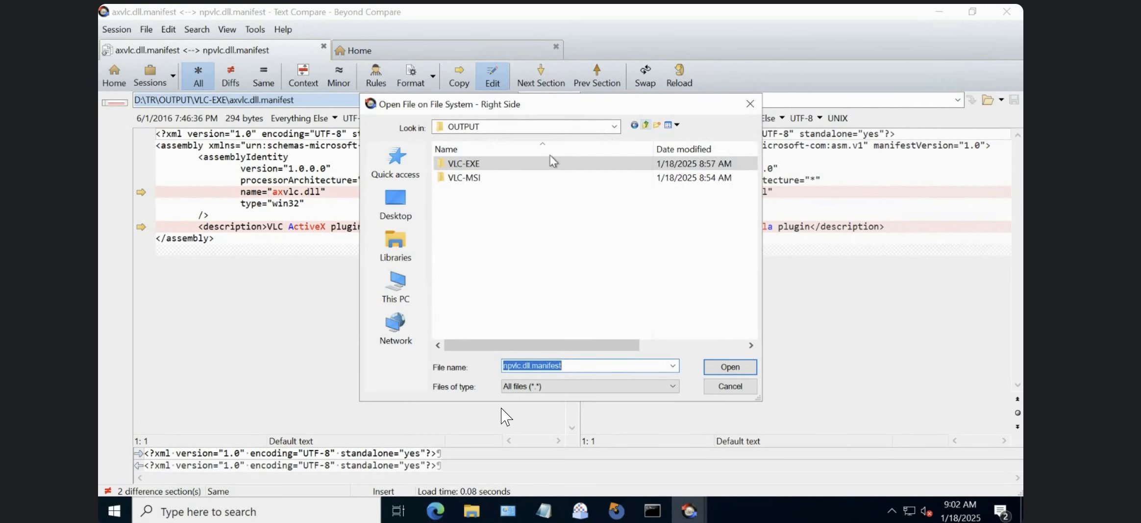
double_click(458, 177)
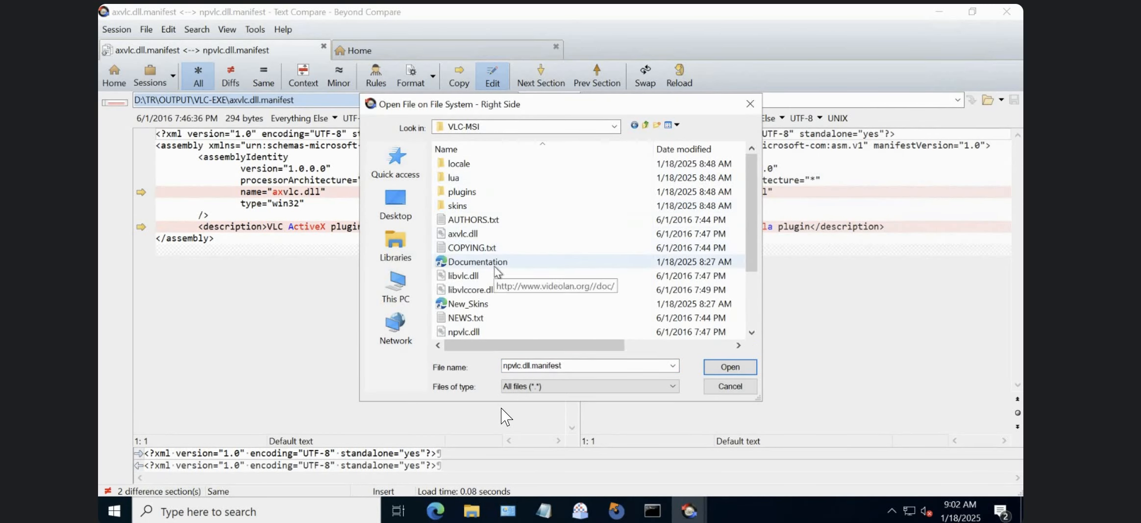
left_click(486, 319)
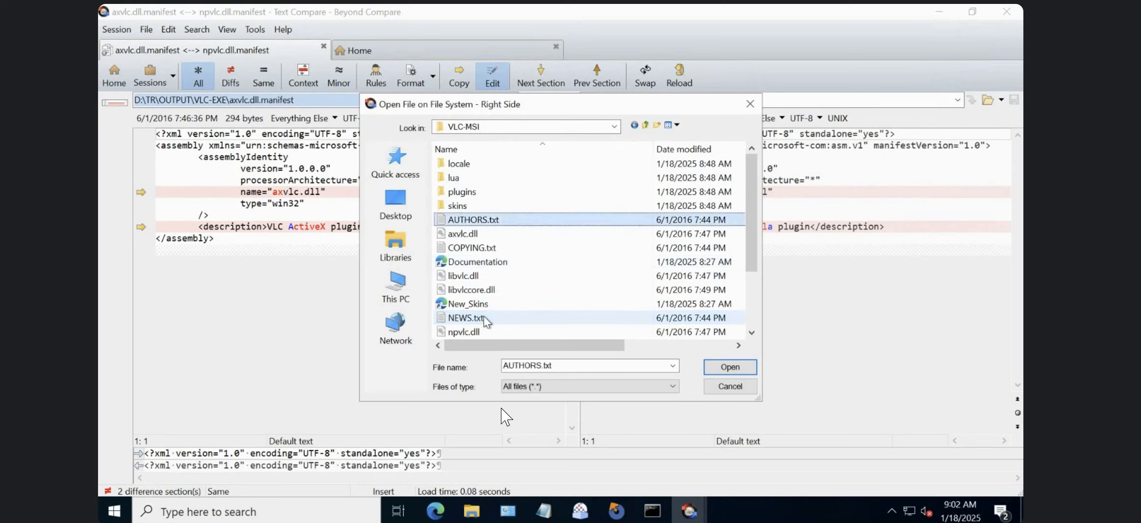
left_click(464, 233)
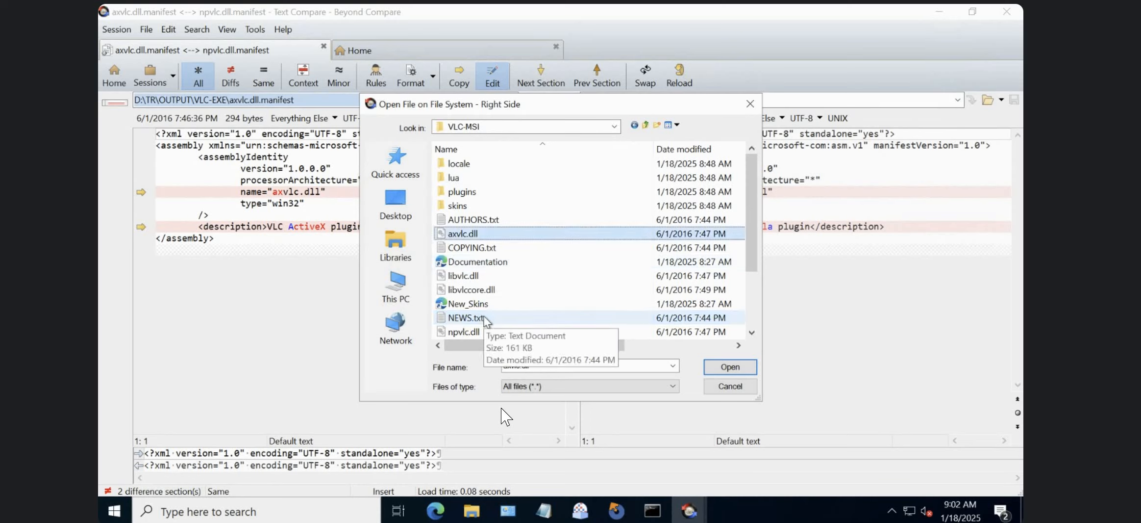
Sort the VLC-MSI files by name in descending order and look through them for axvlc.dll.manifest.
left_click(483, 150)
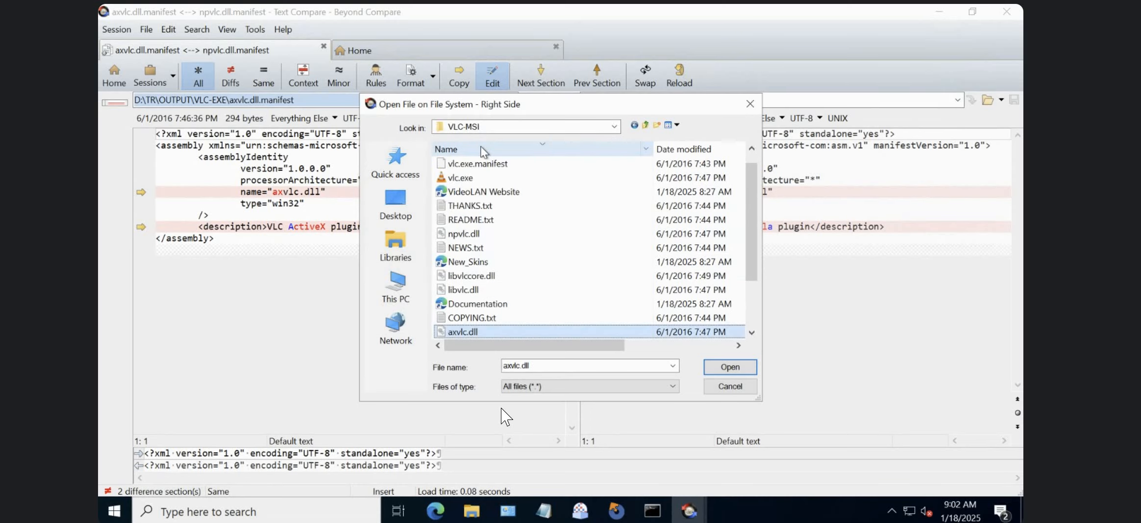
left_click(752, 332)
left_click(752, 333)
left_click(752, 333)
left_click(752, 332)
left_click(752, 332)
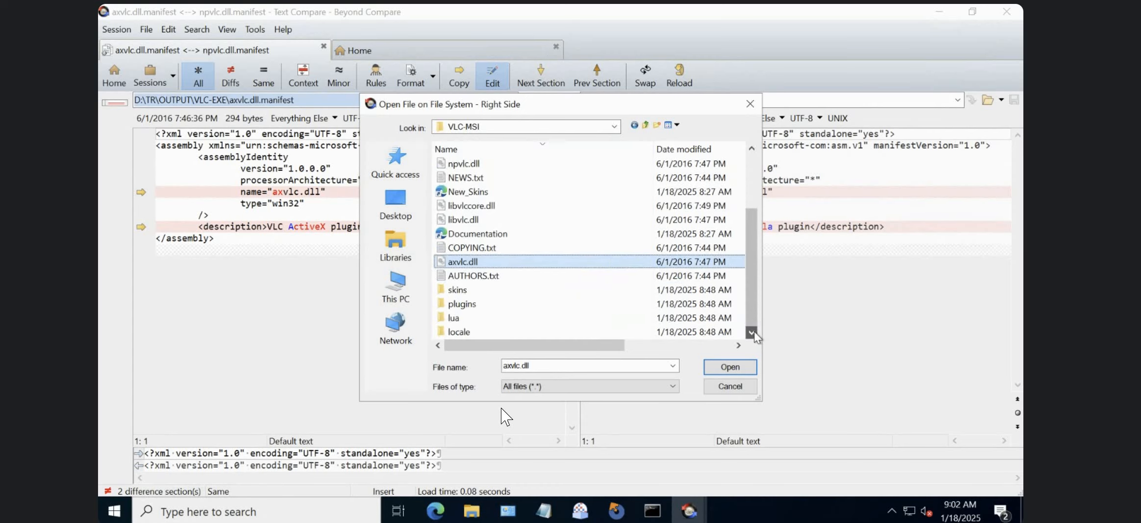
left_click(748, 187)
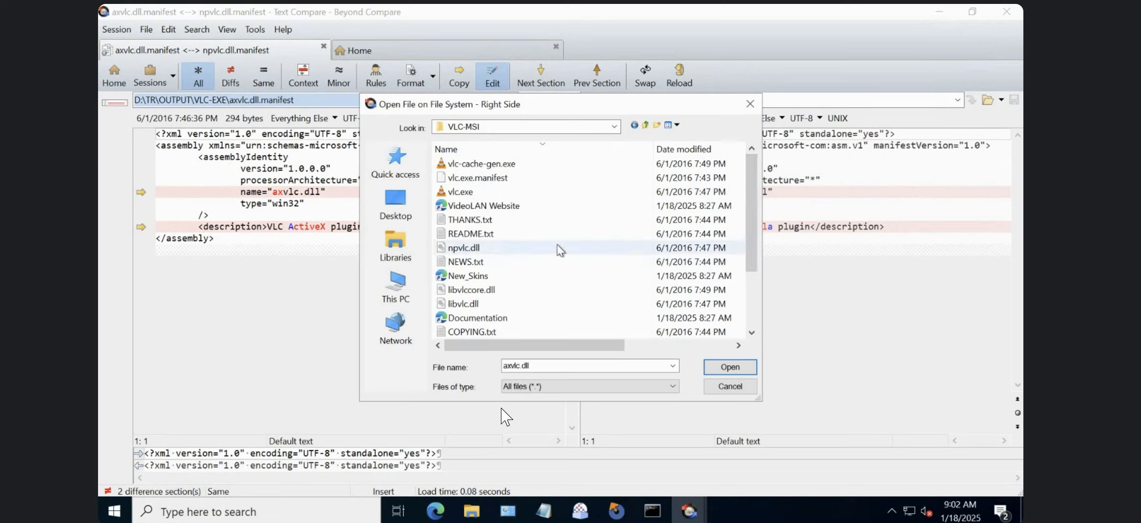
left_click(511, 177)
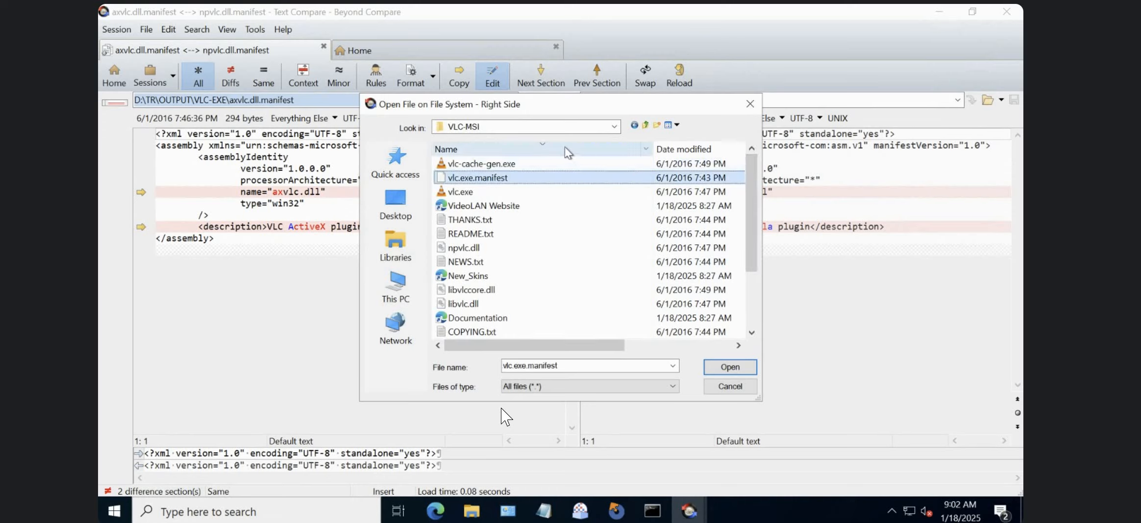
left_click(556, 291)
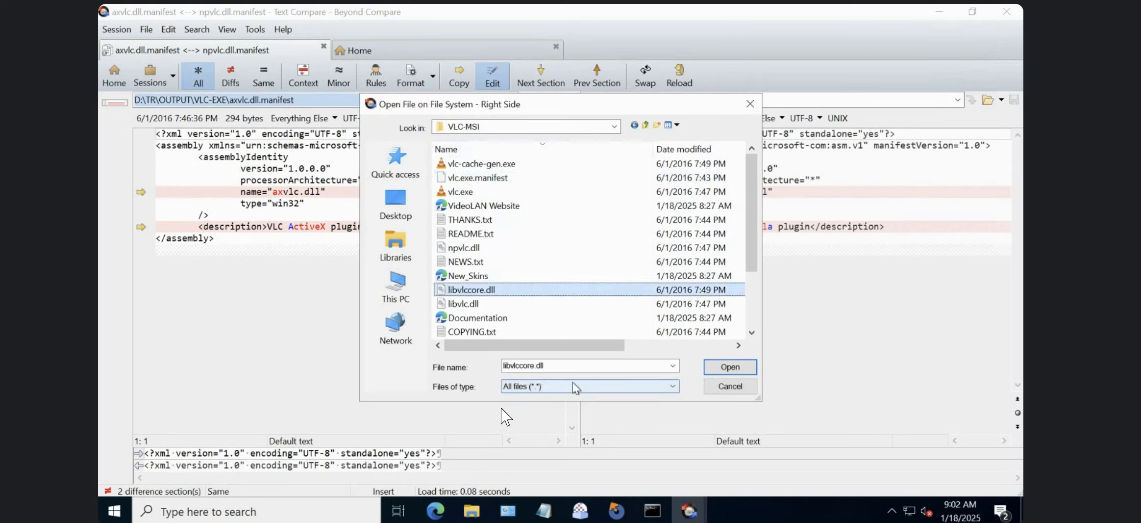
Load libvlc.dll from the VLC-MSI folder as the right-side file of the comparison.
left_click(576, 368)
type("ax")
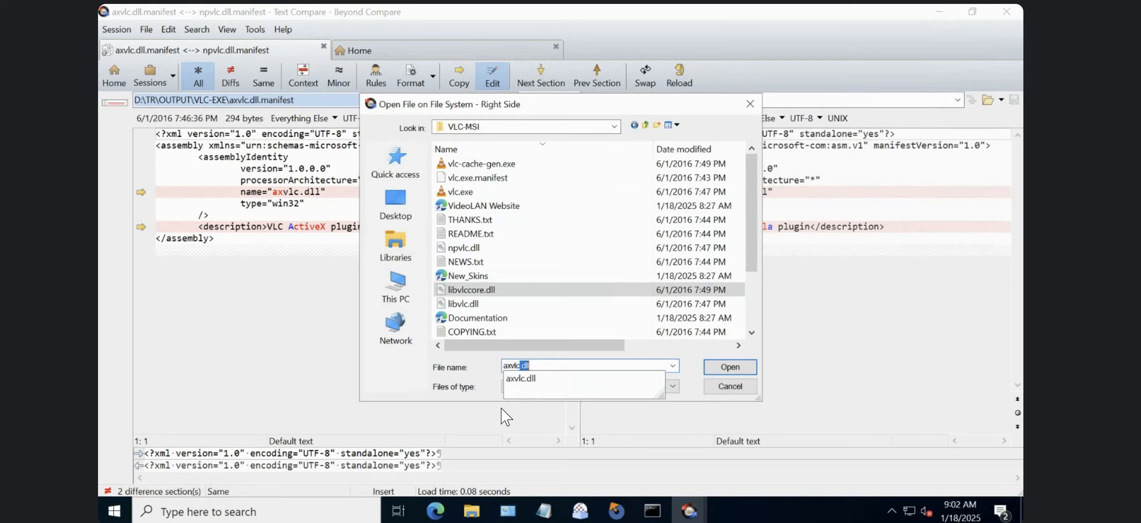
key("BackSpace")
key("BackSpace")
key("BackSpace")
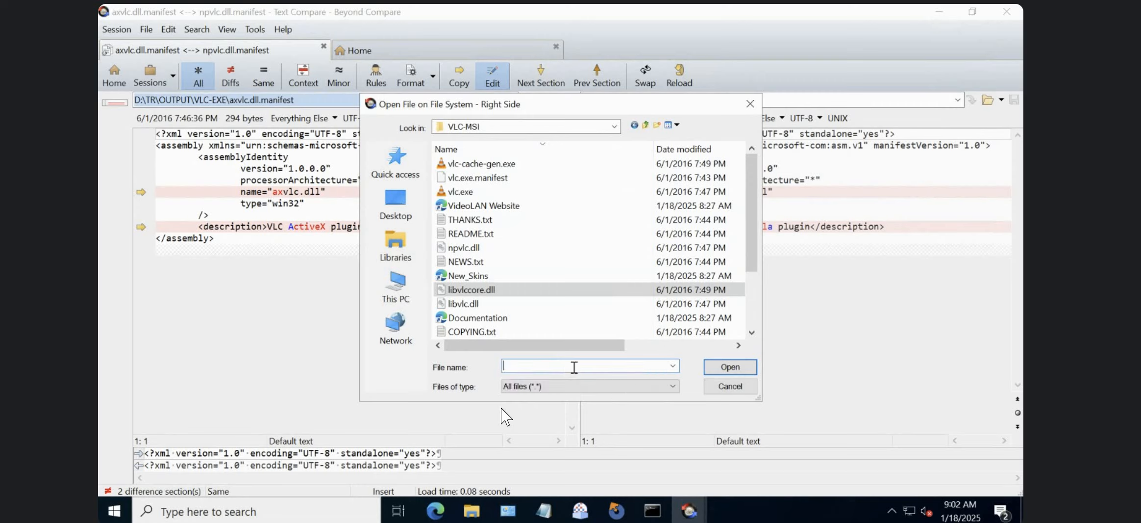
type("libvlc.dll")
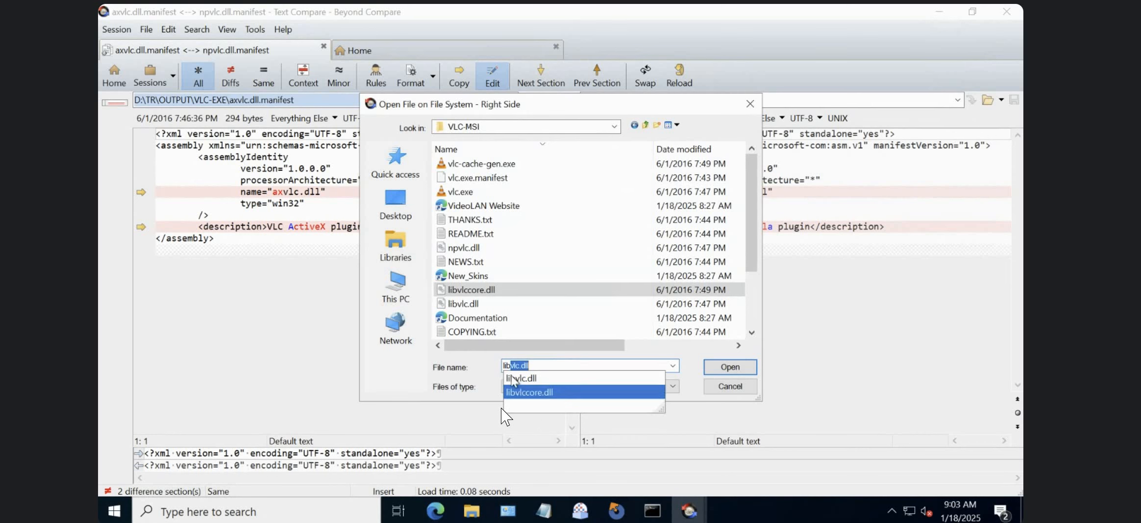
left_click(737, 365)
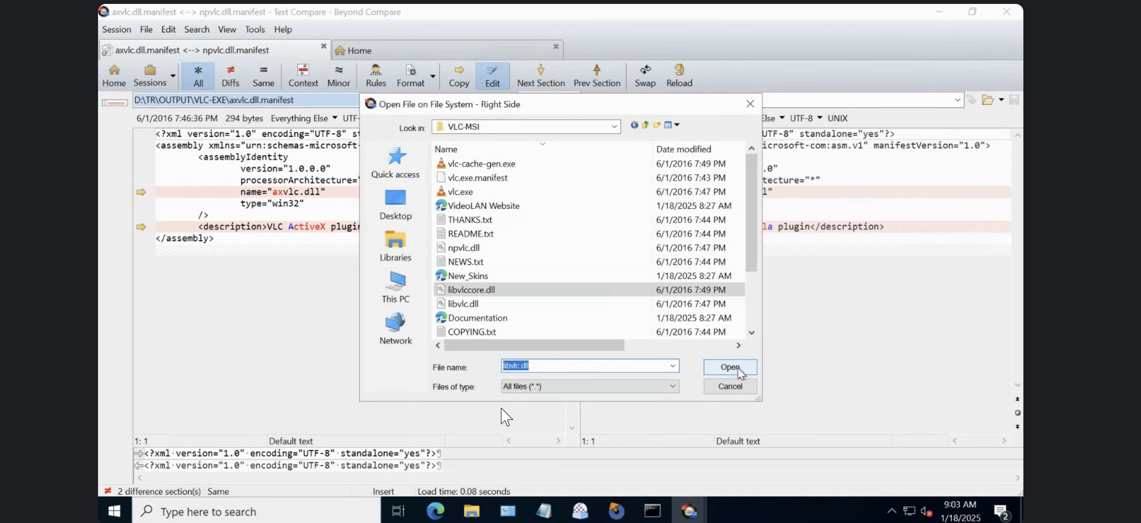
left_click(738, 365)
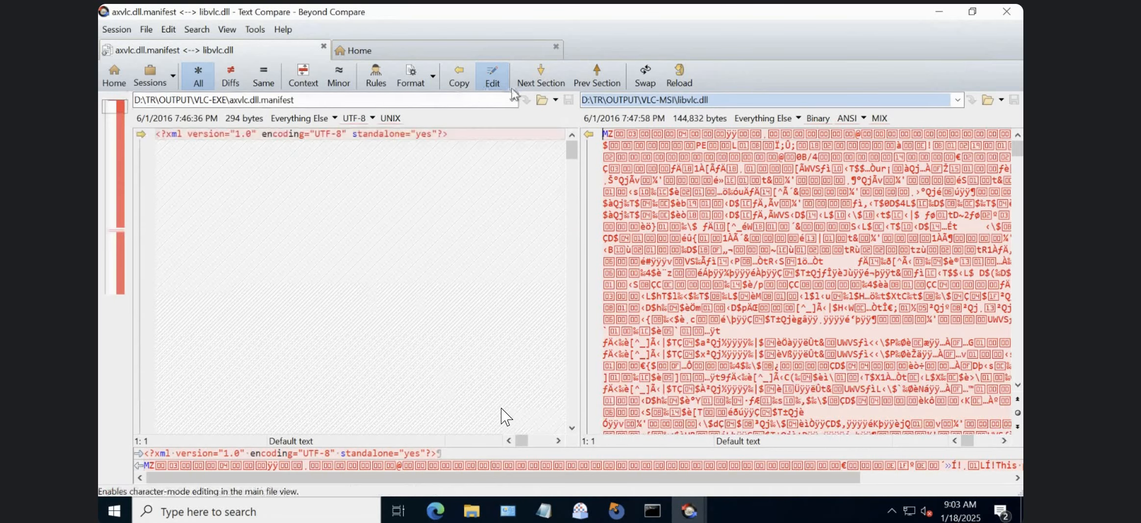
Load libvlc.dll from the VLC-EXE folder as the left-side file of the comparison.
left_click(541, 99)
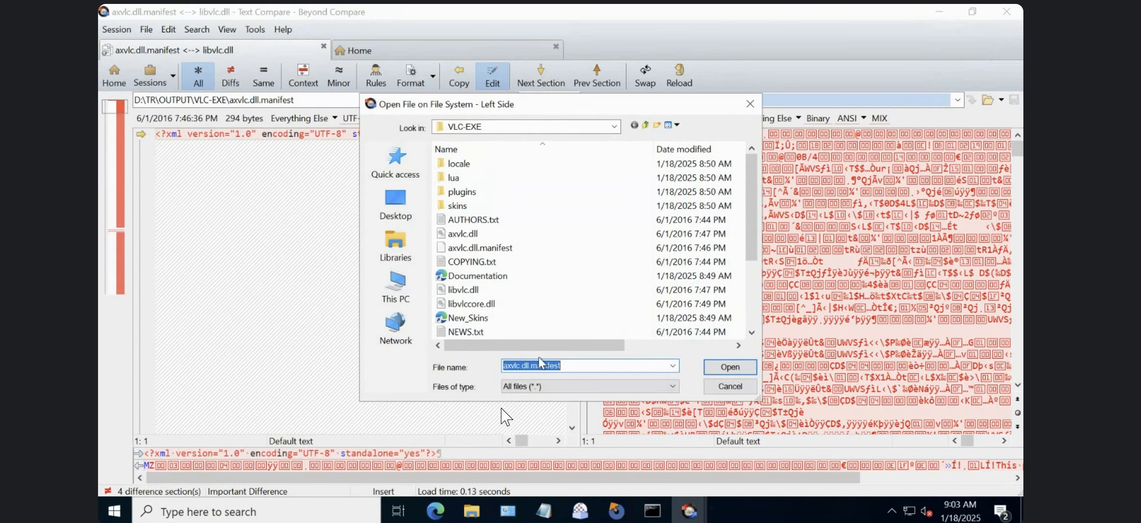
type("libvlc.dll")
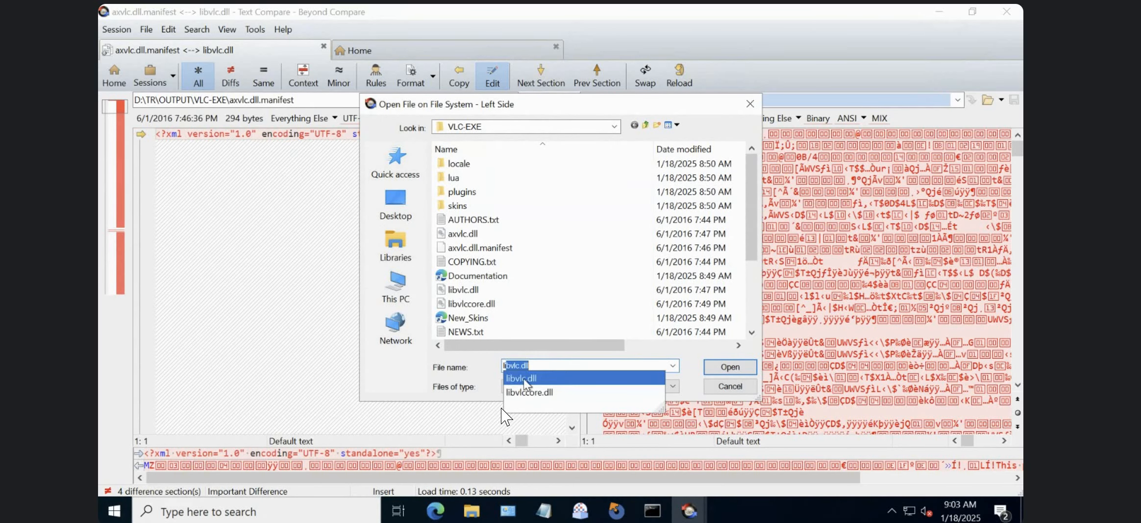
left_click(725, 367)
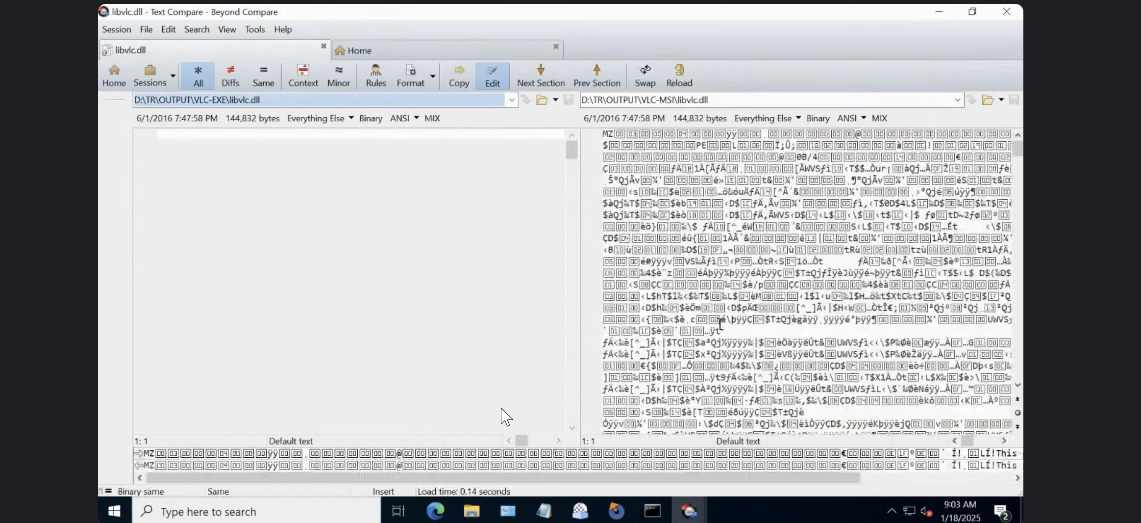
Load npvlc.dll.manifest from the VLC-EXE folder as the left-side file of the comparison.
left_click(542, 99)
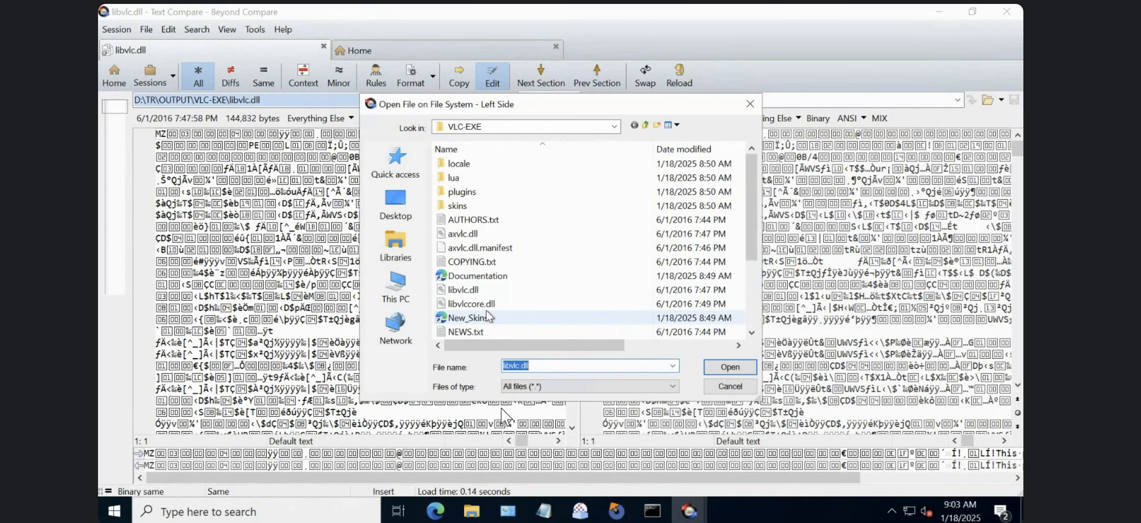
left_click(500, 248)
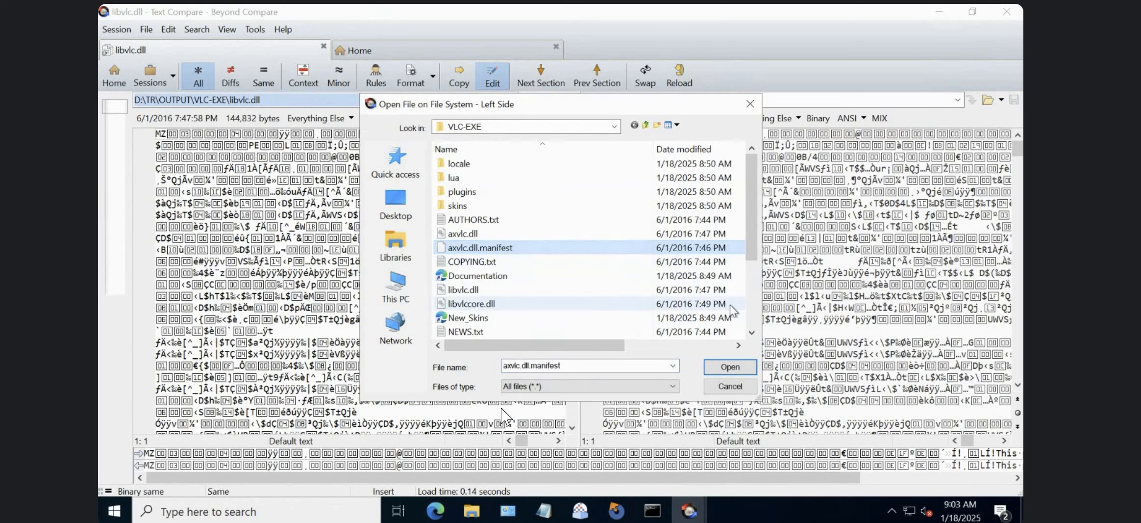
scroll(706, 294, "down", 3)
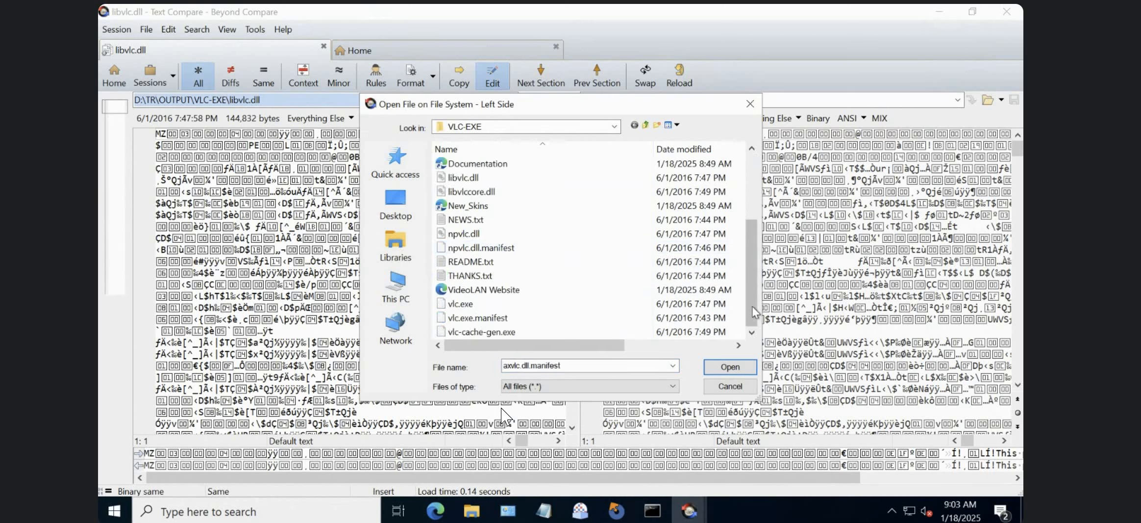
left_click(488, 249)
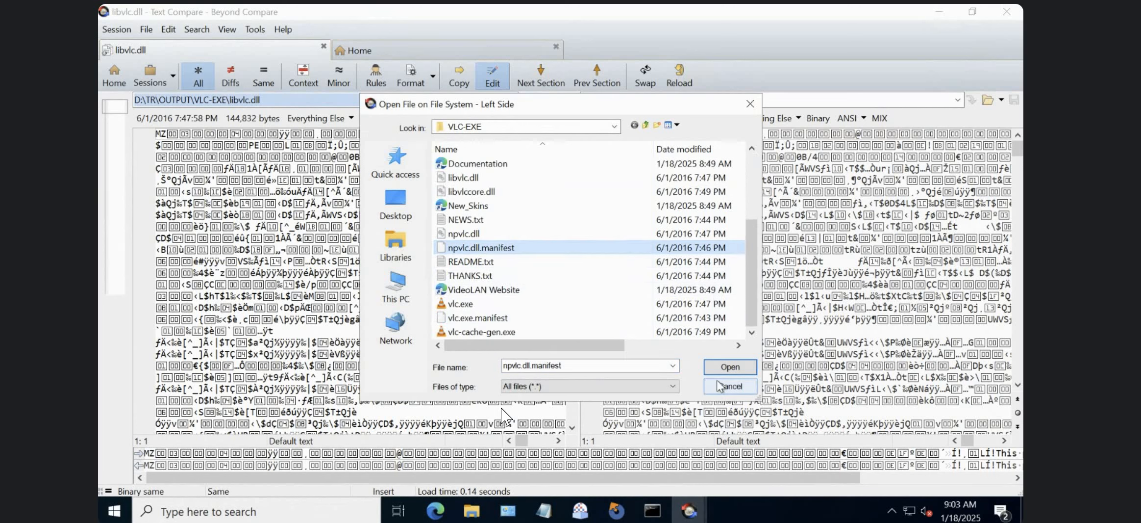
left_click(730, 367)
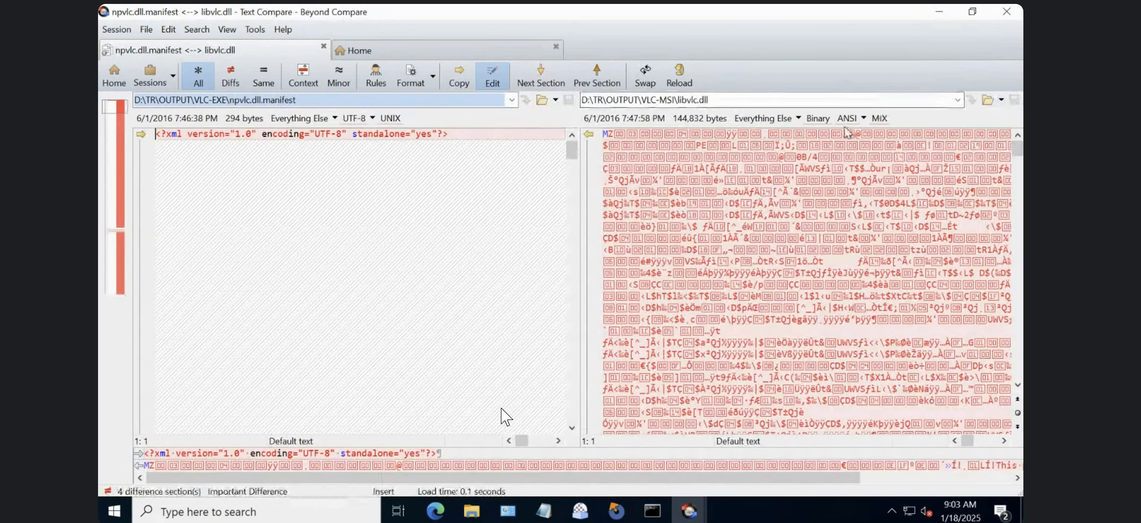
Look through the VLC-MSI folder for a matching npvlc.dll.manifest as the right-side file.
left_click(988, 100)
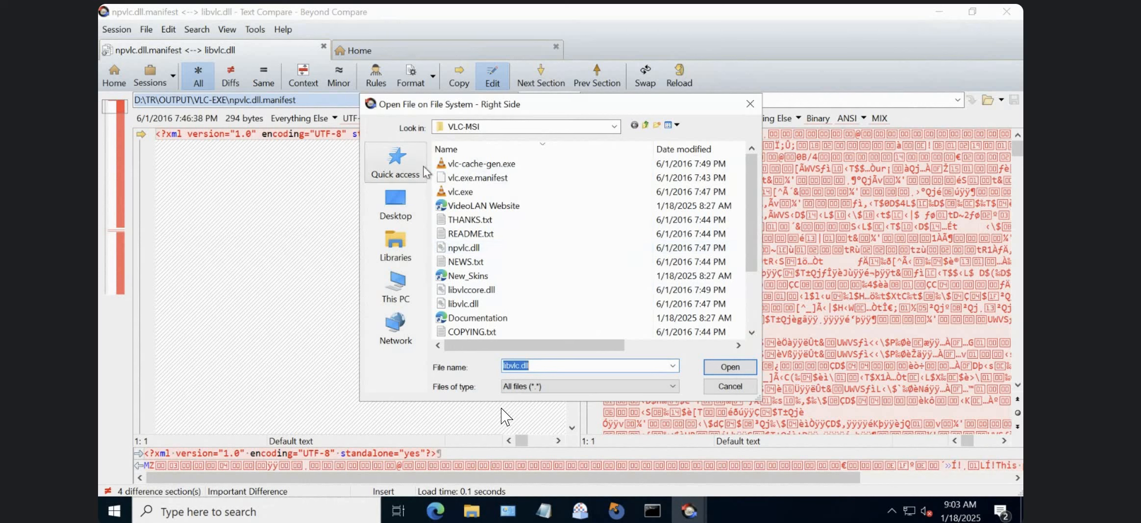
left_click(549, 276)
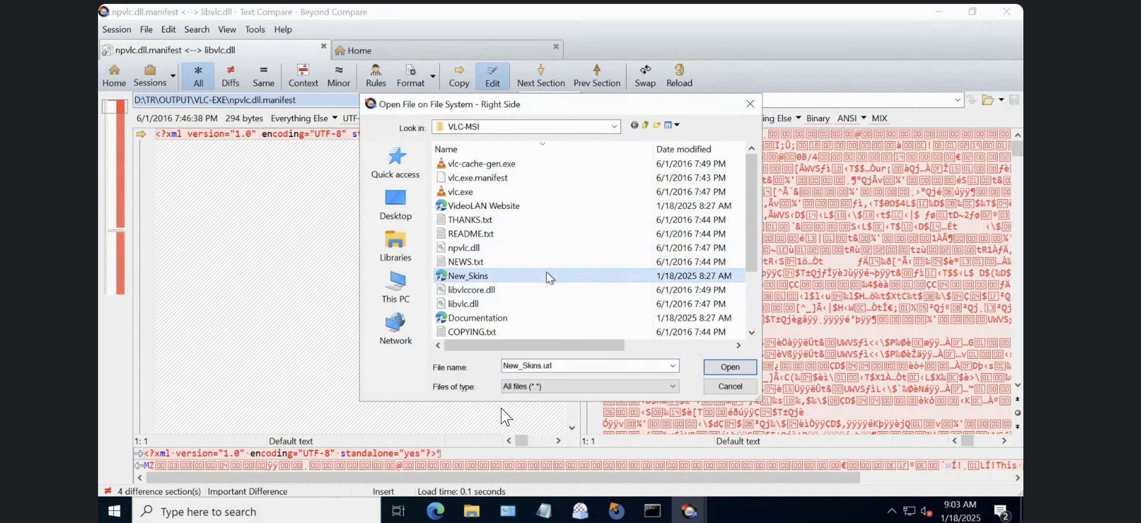
key("Up")
key("Up")
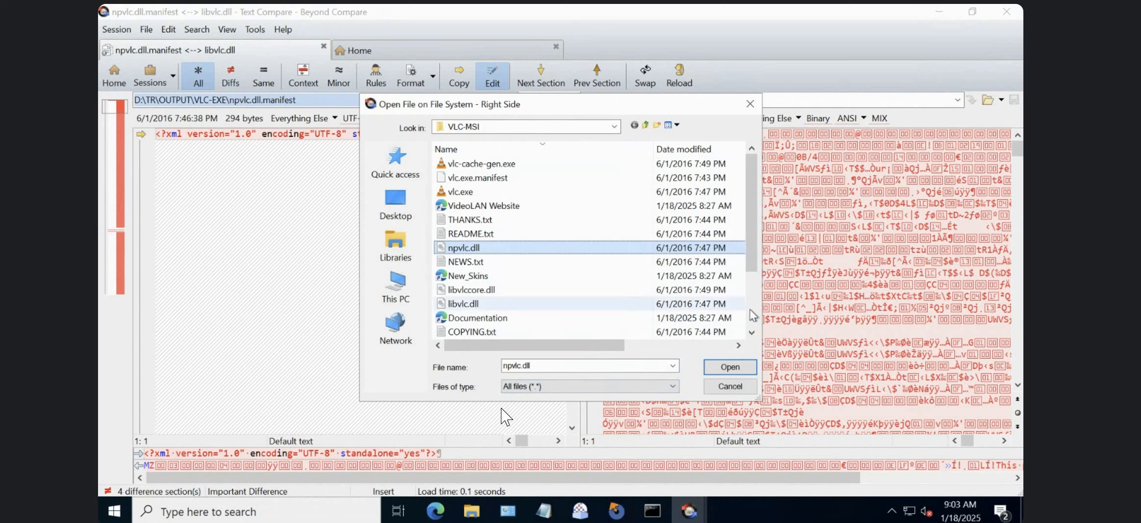
left_click_drag(751, 257, 758, 313)
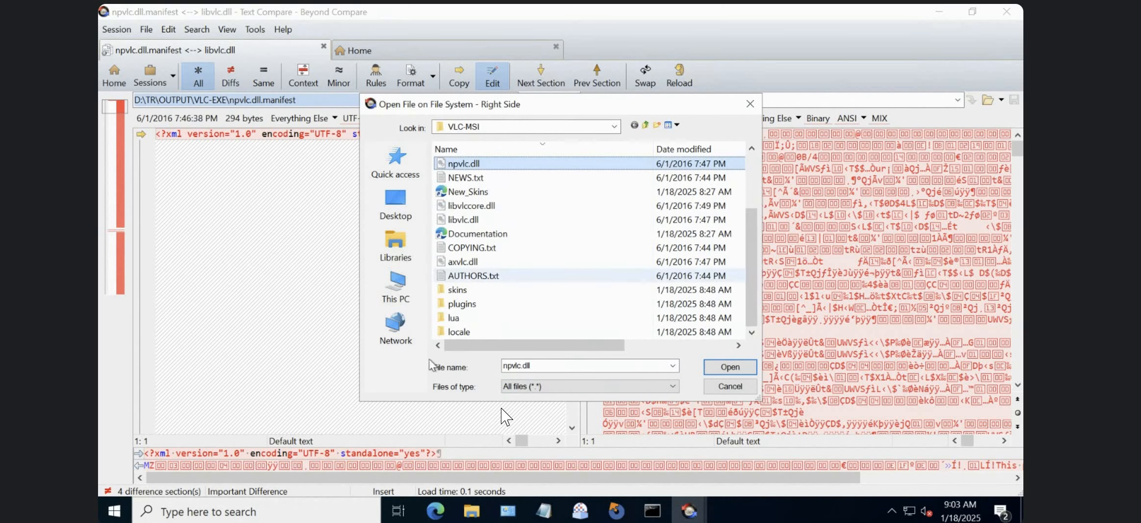
Switch to the VLC-MSI folder in File Explorer and check which manifest files it contains.
left_click(472, 510)
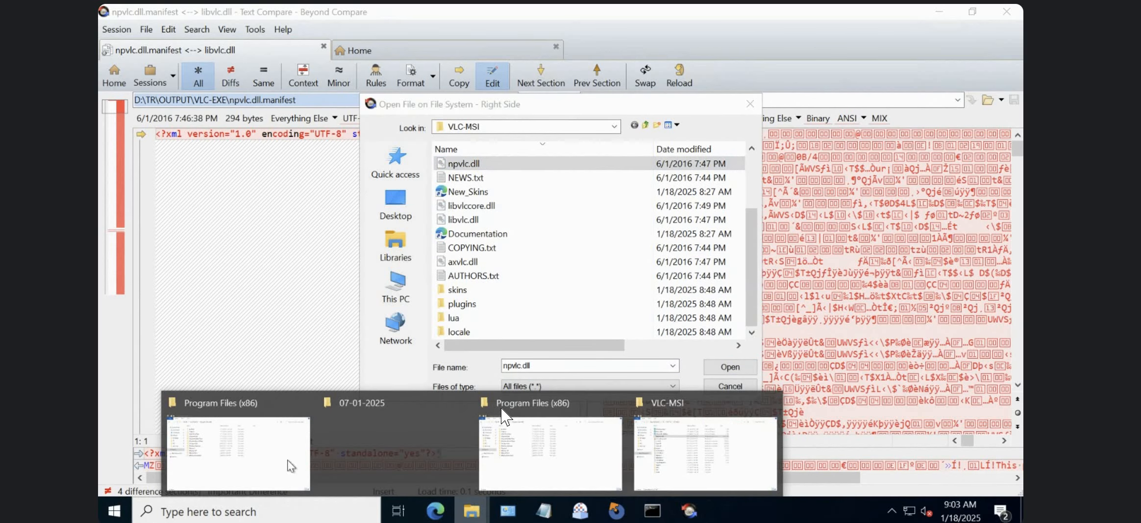
left_click(752, 483)
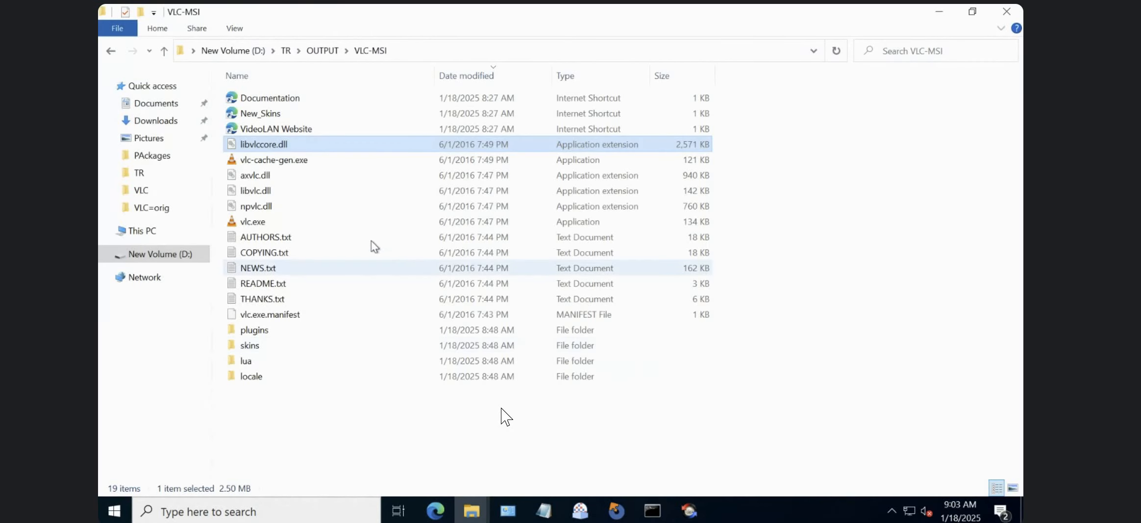
left_click(275, 315)
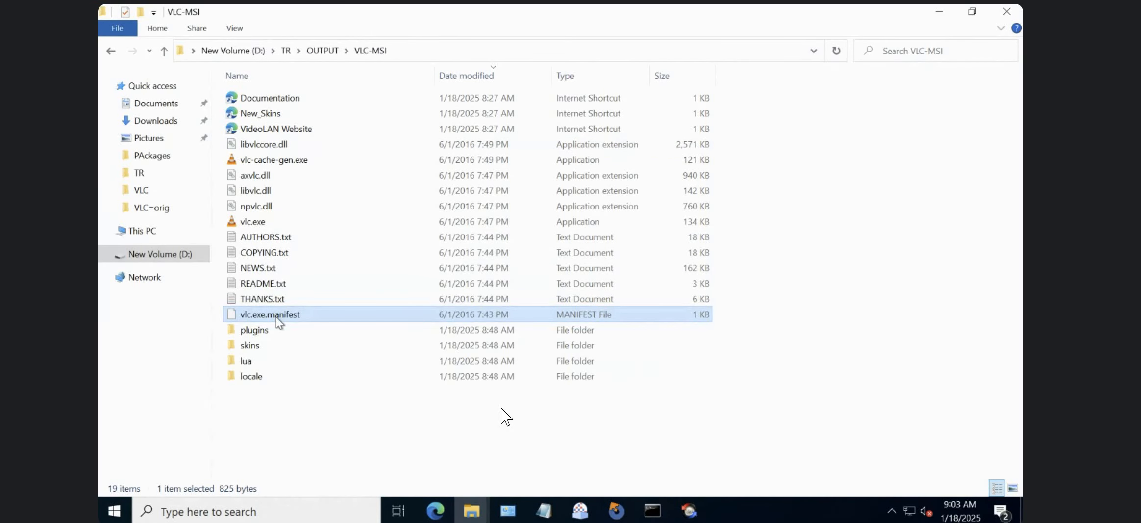
Copy npvlc.dll.manifest from the VLC-EXE folder into the VLC-MSI folder.
left_click(333, 52)
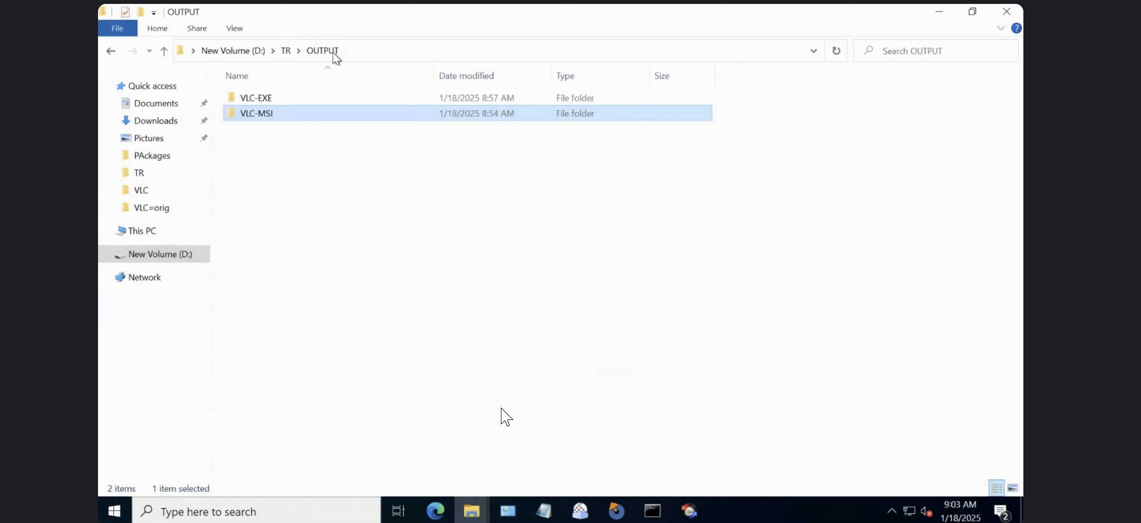
double_click(289, 104)
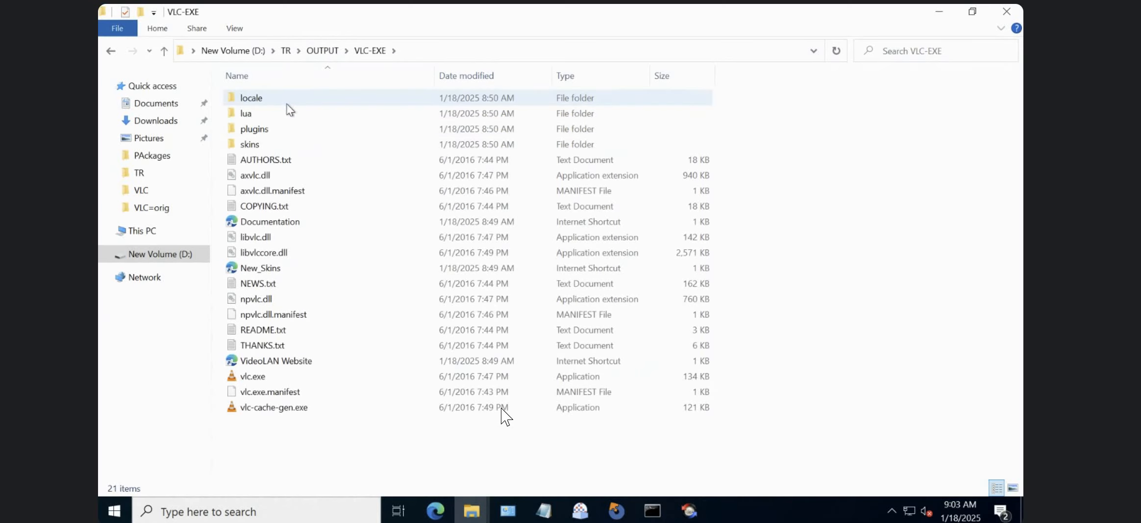
left_click(288, 319)
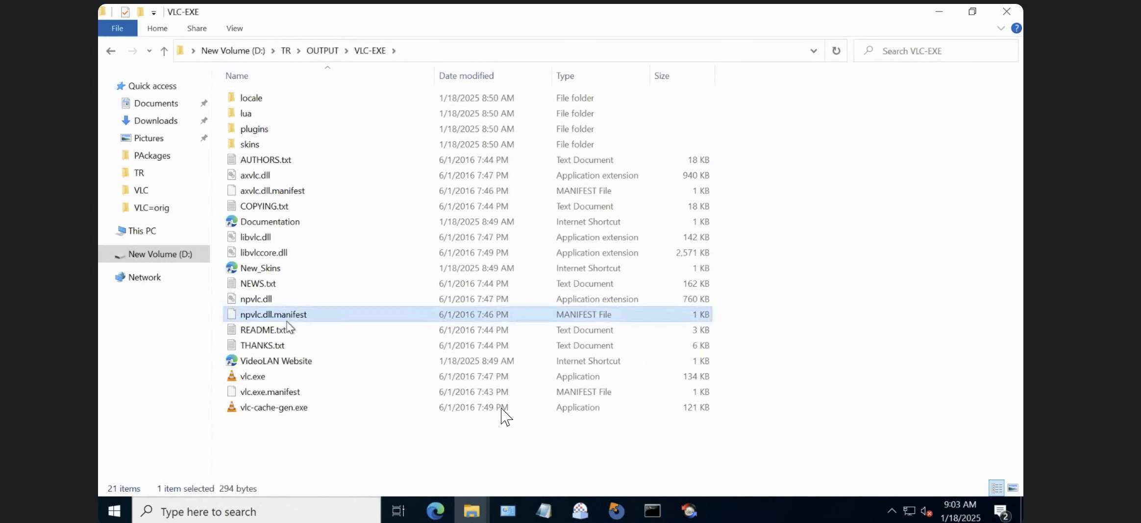
left_click(323, 50)
double_click(269, 120)
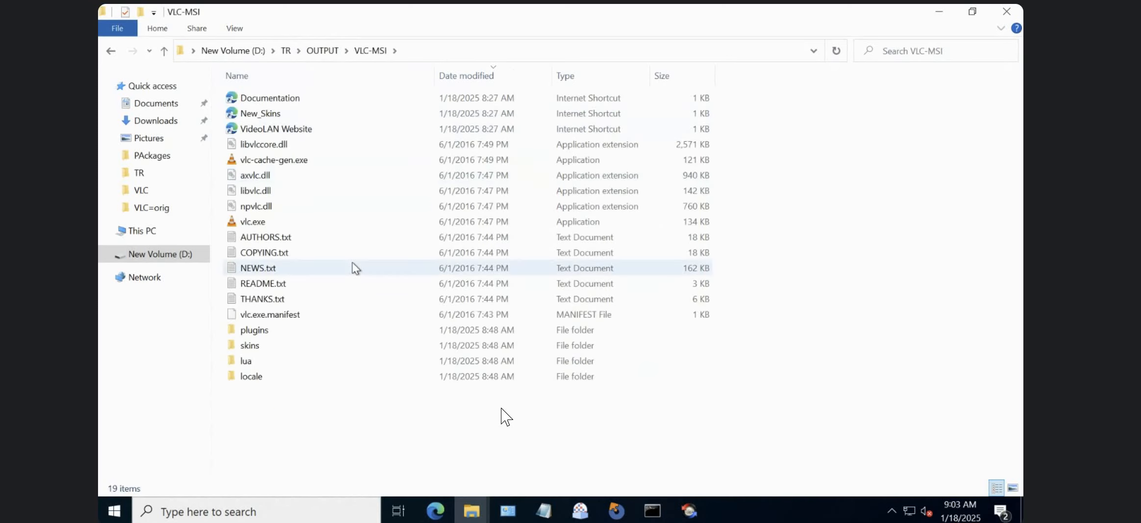
key("ctrl+v")
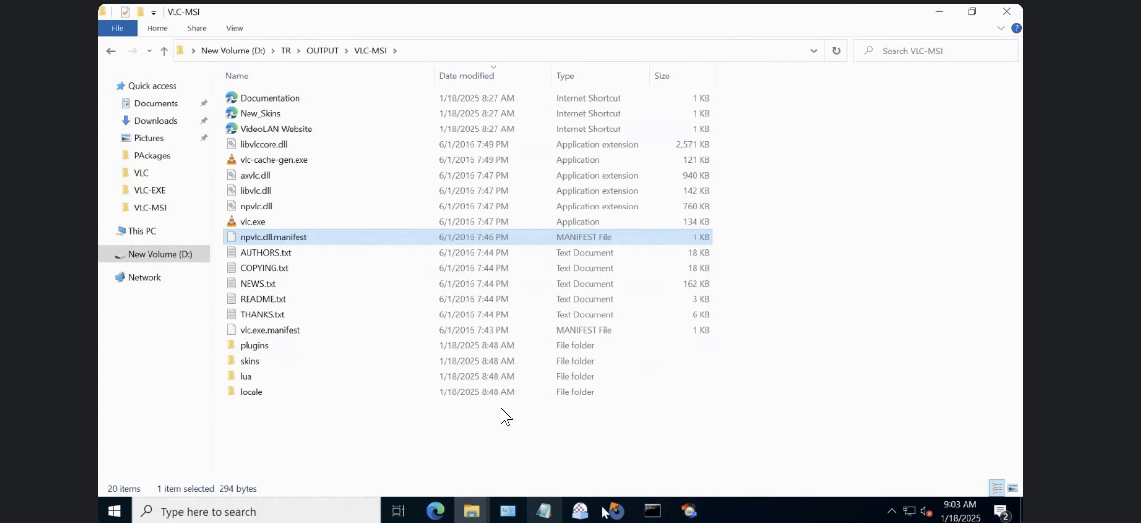
Switch back to Beyond Compare and load npvlc.dll.manifest from the VLC-MSI folder as the right-side file of the comparison.
left_click(692, 513)
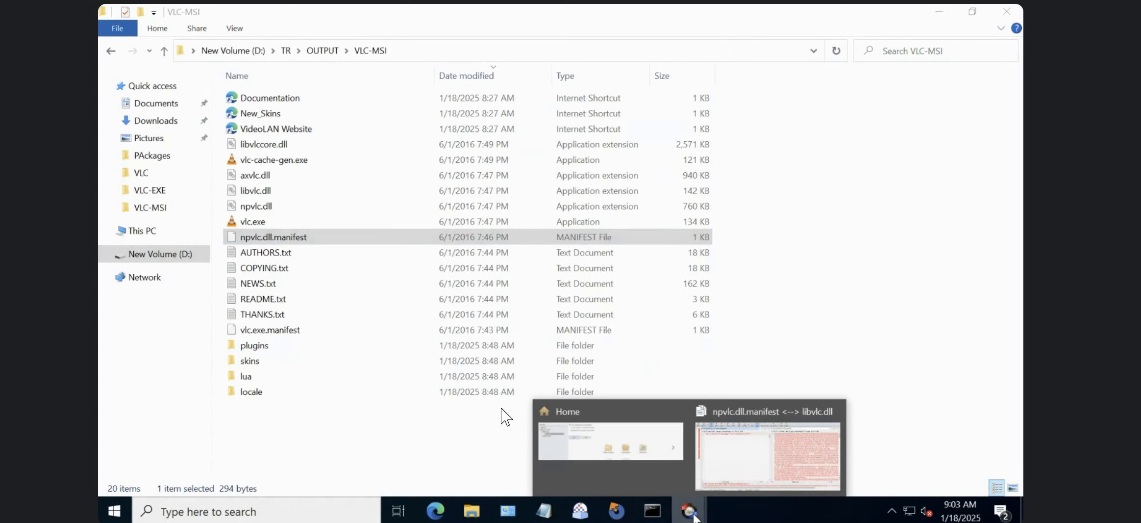
left_click(746, 454)
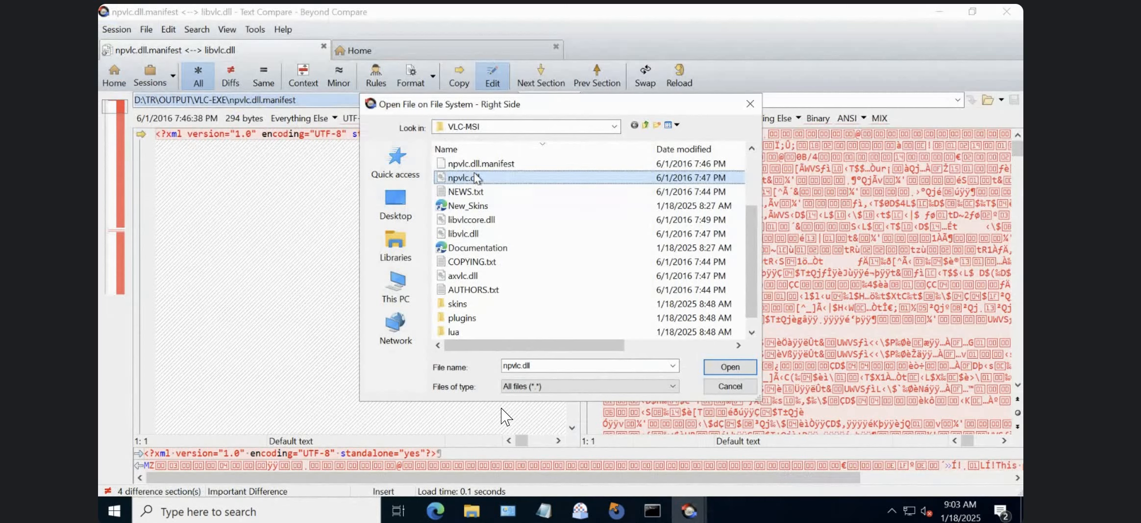
left_click(495, 163)
left_click(730, 366)
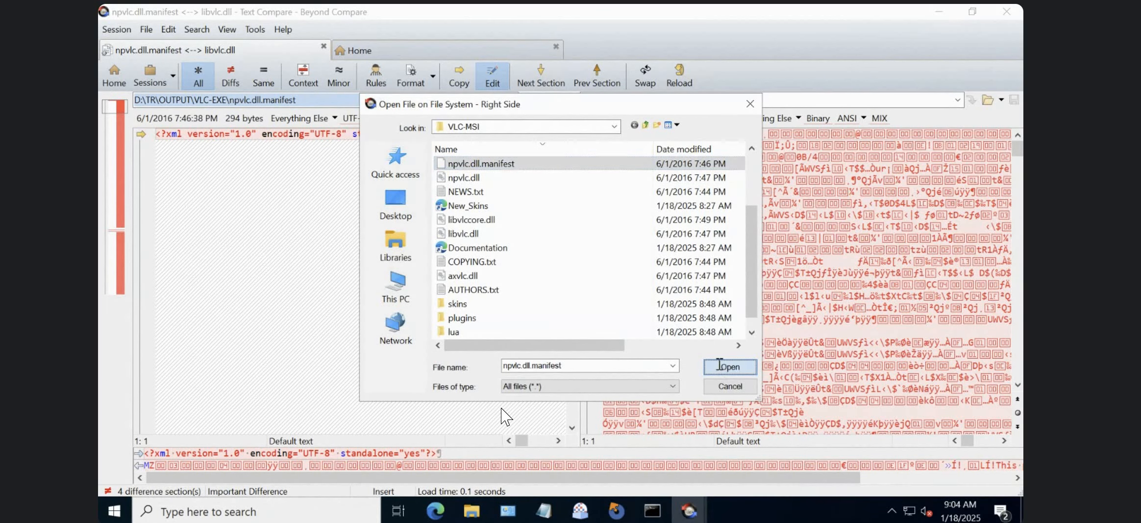
left_click(695, 235)
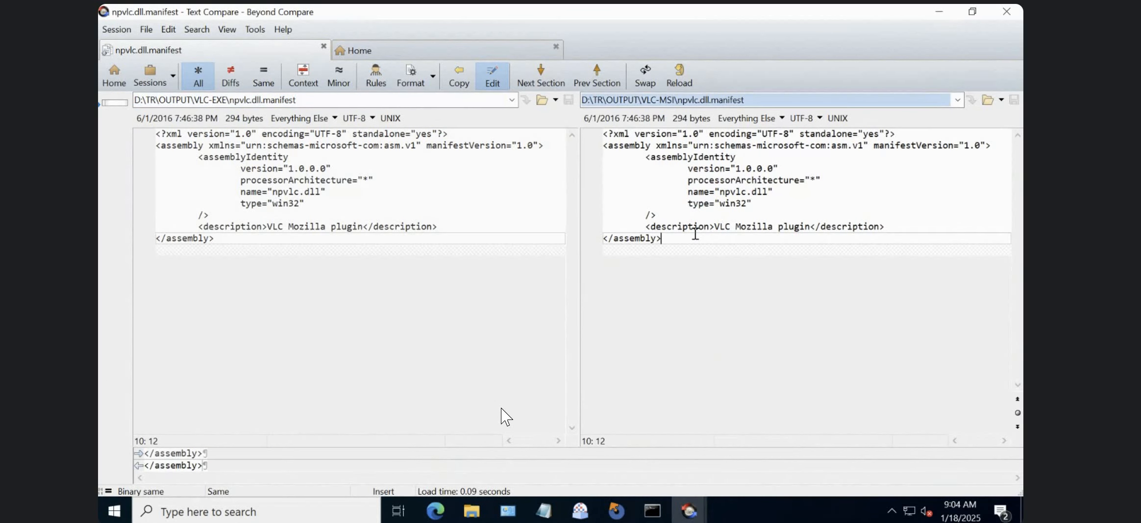
Add a new line with a first name below type="win32" in the VLC-EXE copy of npvlc.dll.manifest.
left_click(401, 167)
left_click(745, 233)
left_click(341, 205)
key("Return")
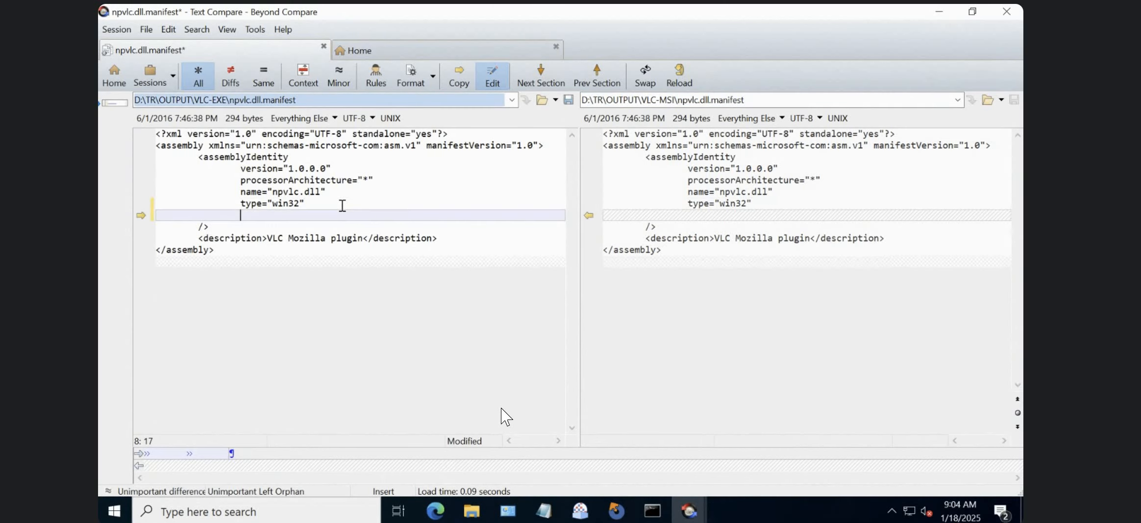
type("amulya")
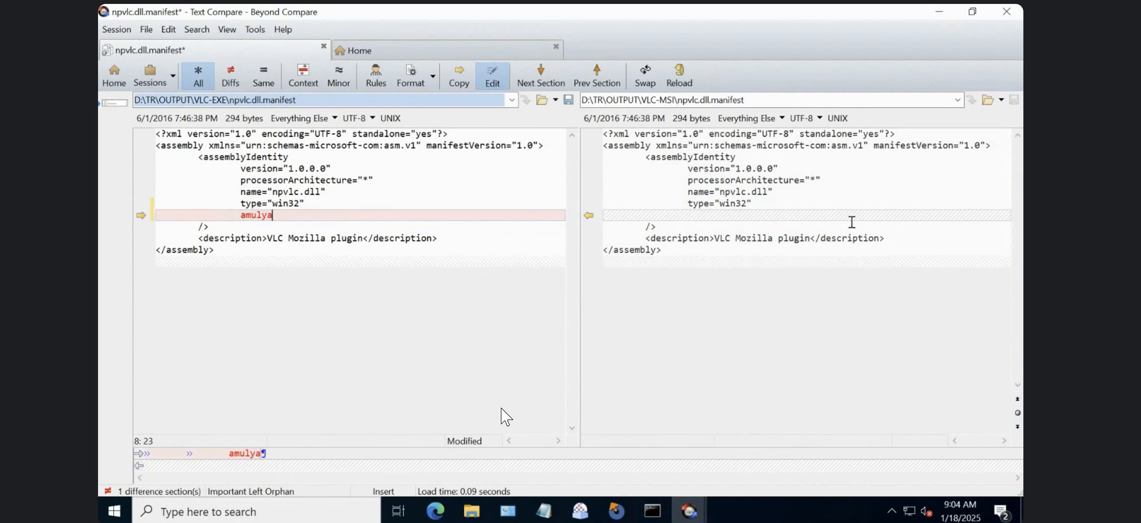
Inspect the differing line on both sides and copy it from the VLC-EXE manifest to the VLC-MSI manifest.
left_click(673, 214)
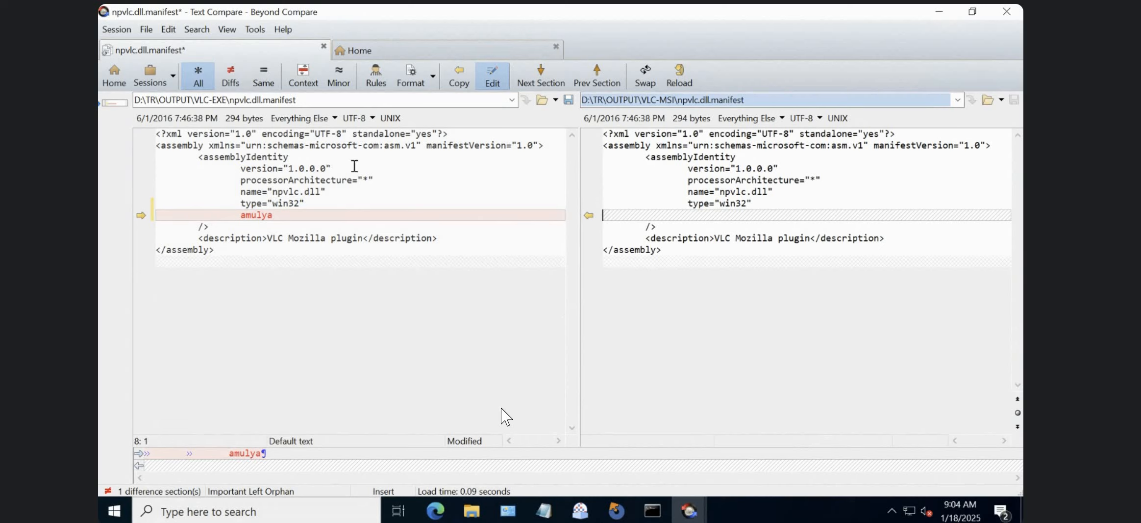
left_click(348, 134)
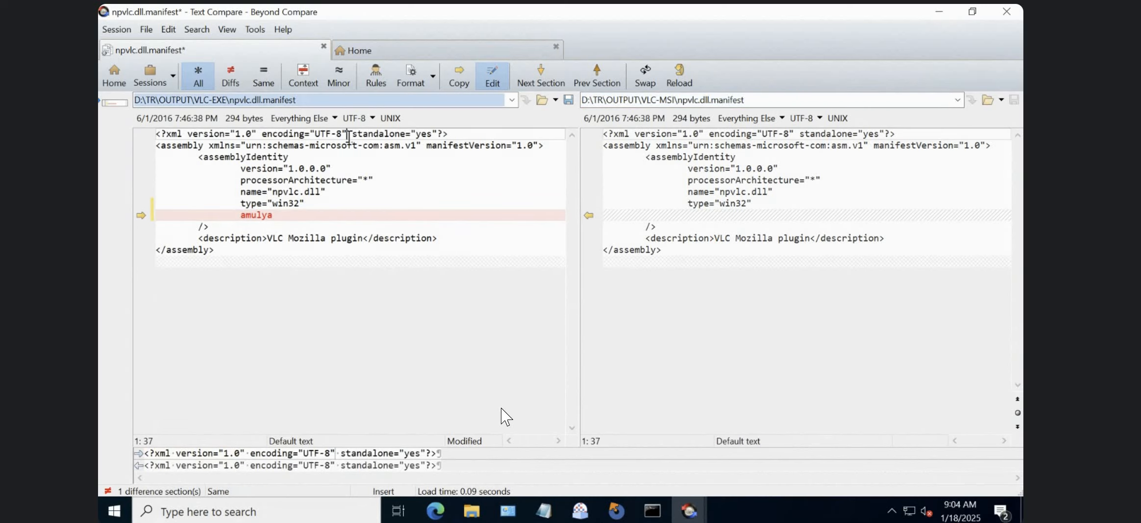
left_click(437, 375)
left_click(546, 210)
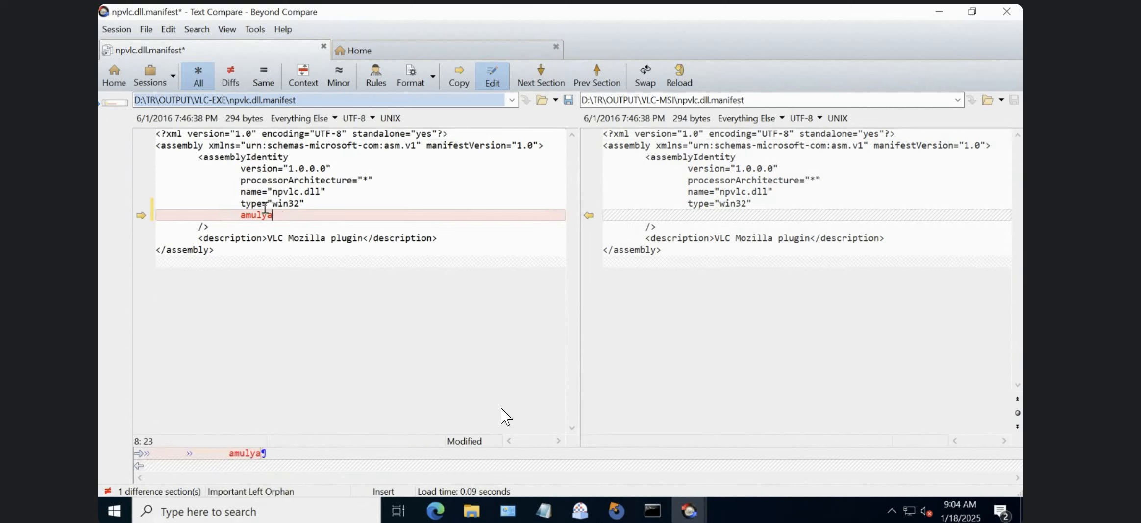
left_click(241, 215, "shift")
left_click(737, 206)
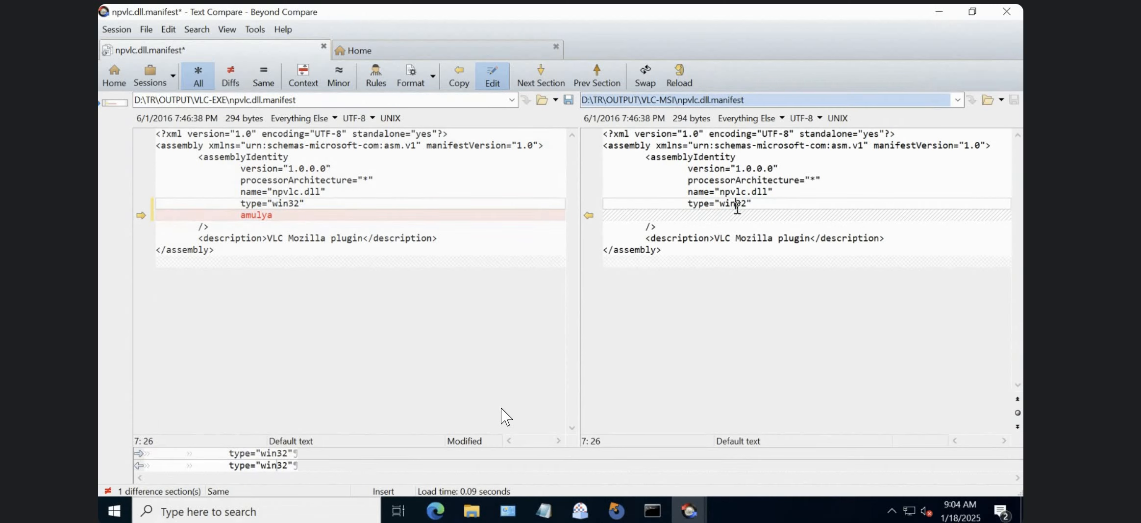
left_click(141, 216)
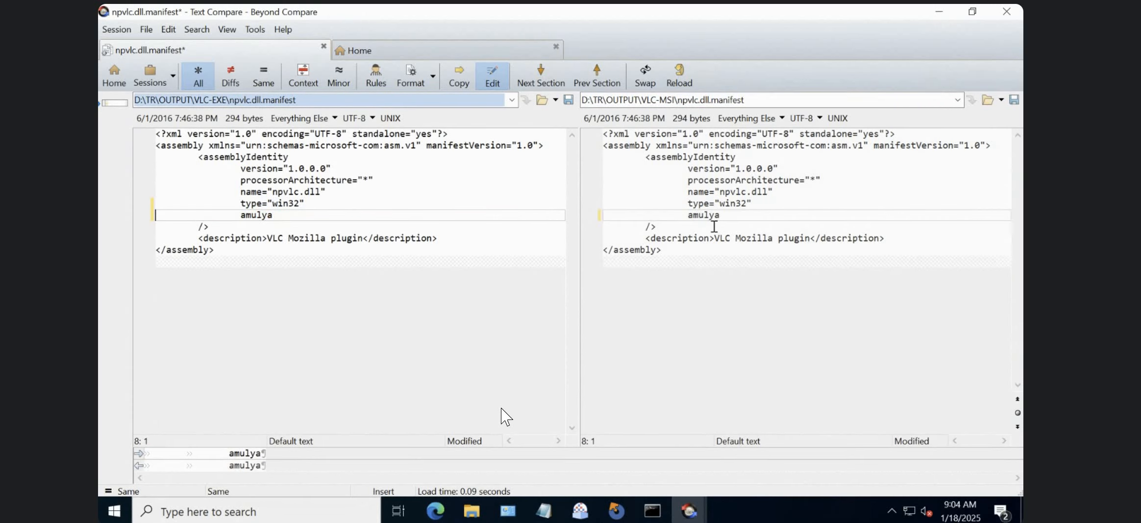
Clear the copied name in the VLC-MSI manifest and copy the line across from the VLC-EXE manifest again.
type("z")
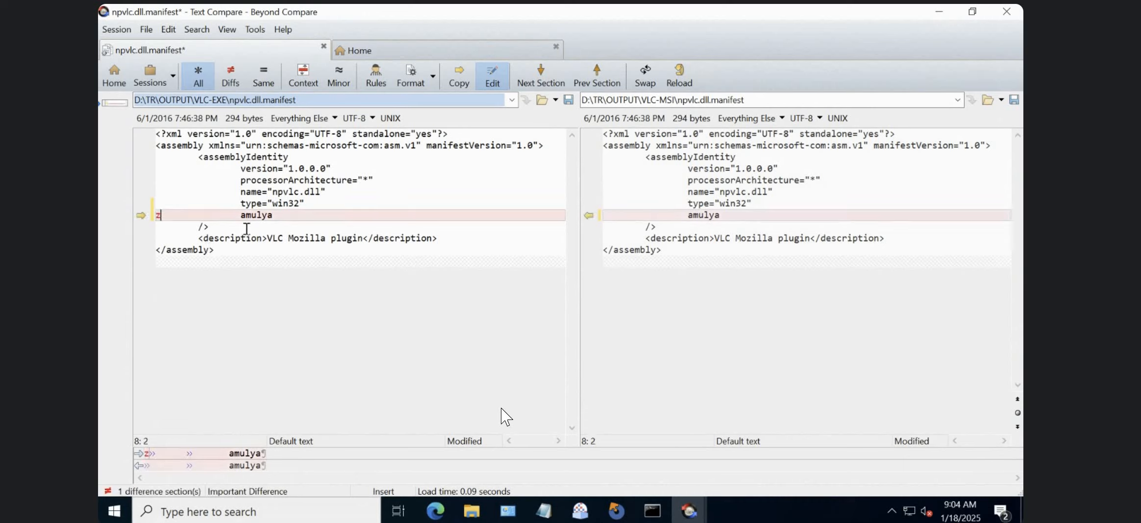
key("BackSpace")
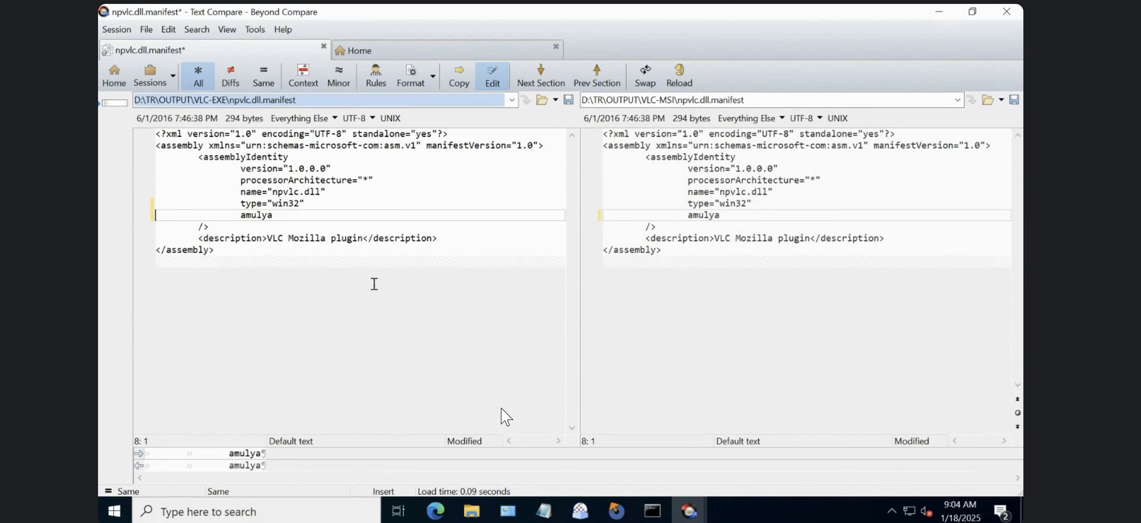
left_click(729, 210)
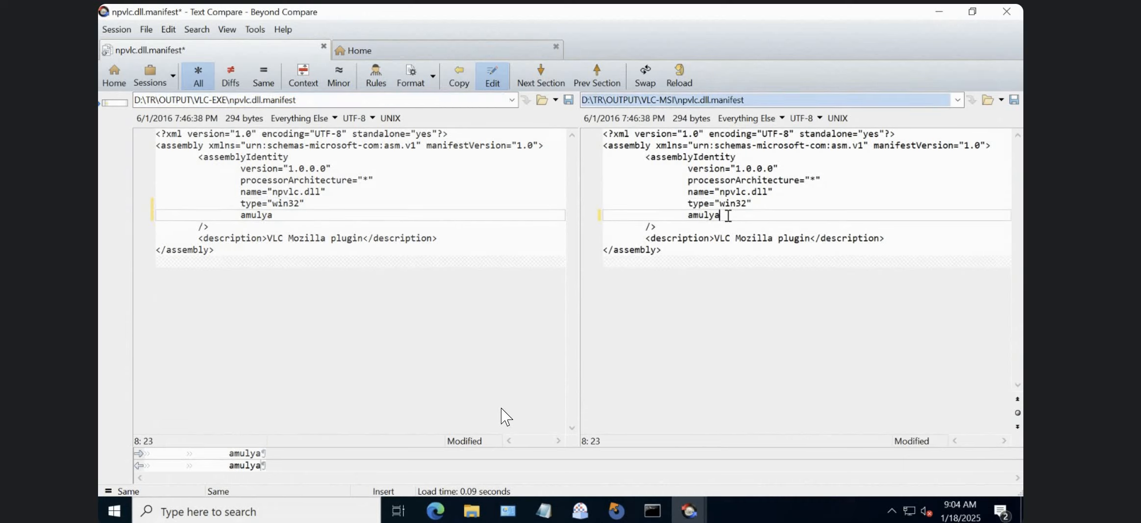
key("BackSpace")
key("BackSpace")
key("BackSpace")
key("BackSpace")
key("BackSpace")
key("BackSpace")
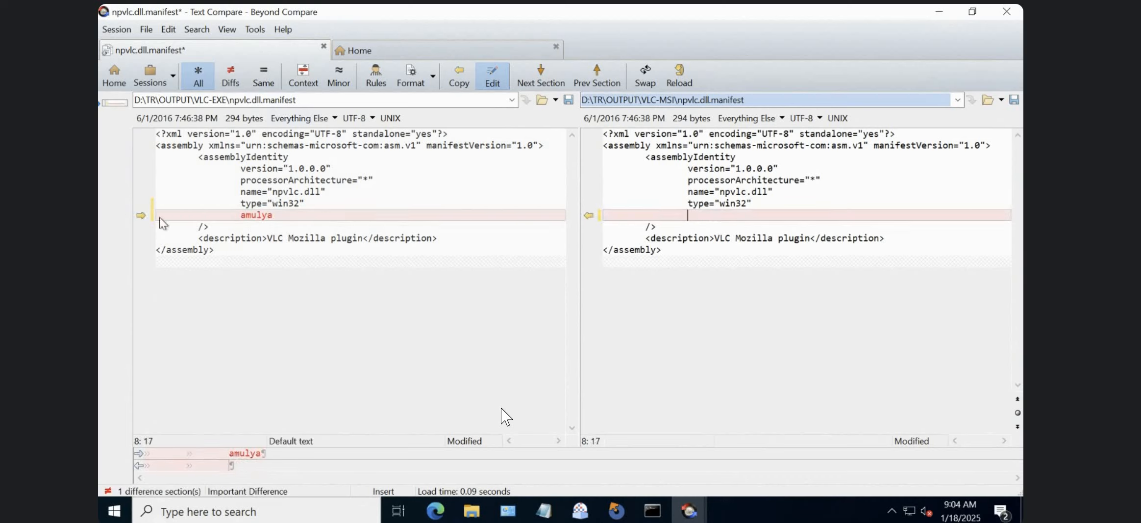
left_click(140, 216)
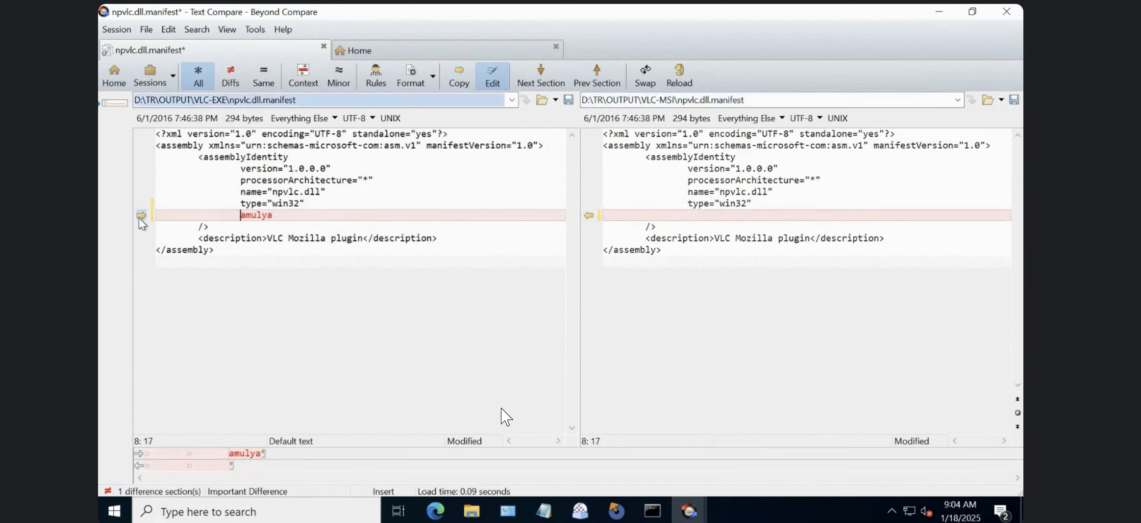
Save the modified npvlc.dll.manifest on both the VLC-MSI and VLC-EXE sides.
left_click(744, 217)
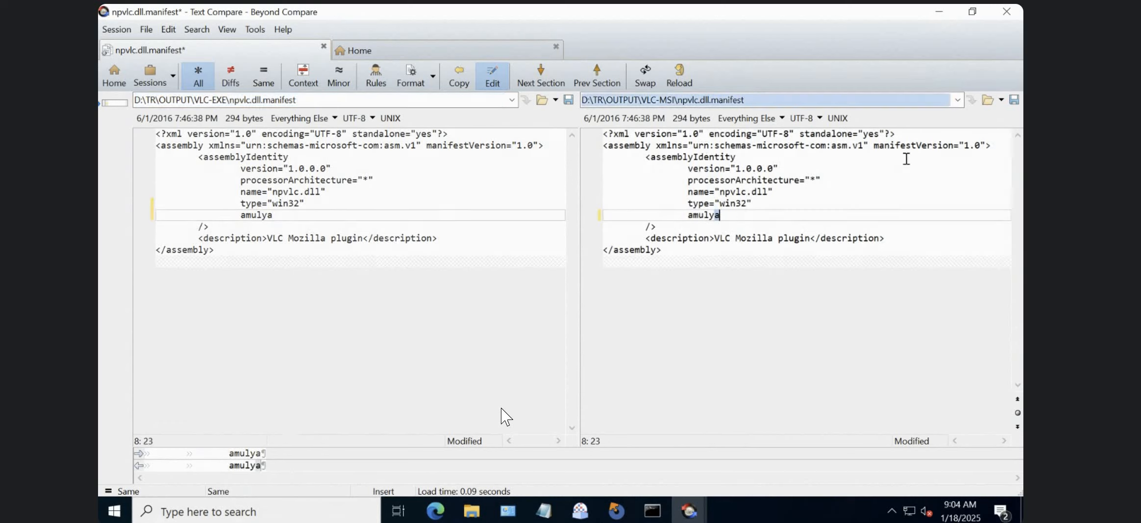
left_click(1015, 101)
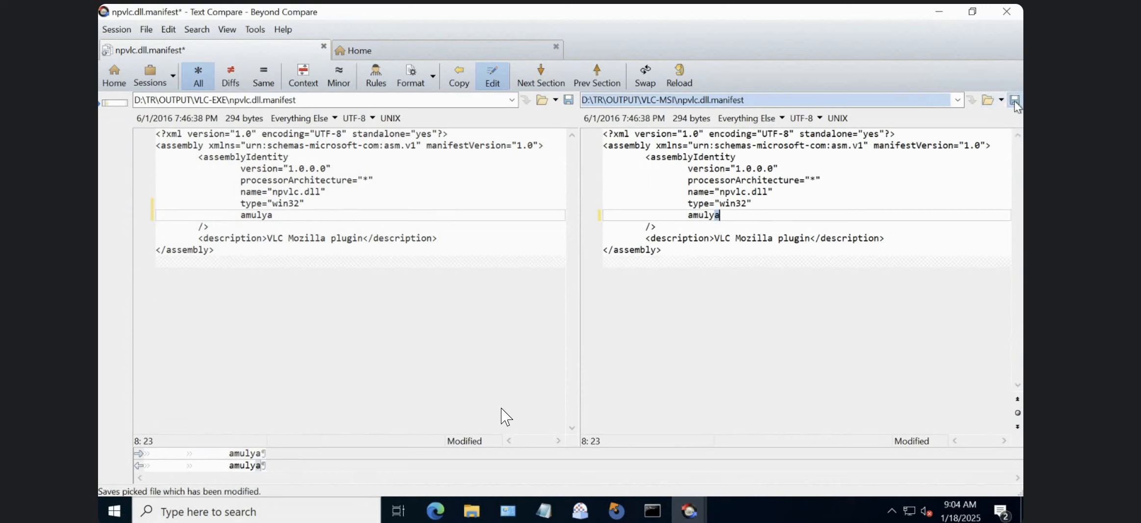
left_click(570, 100)
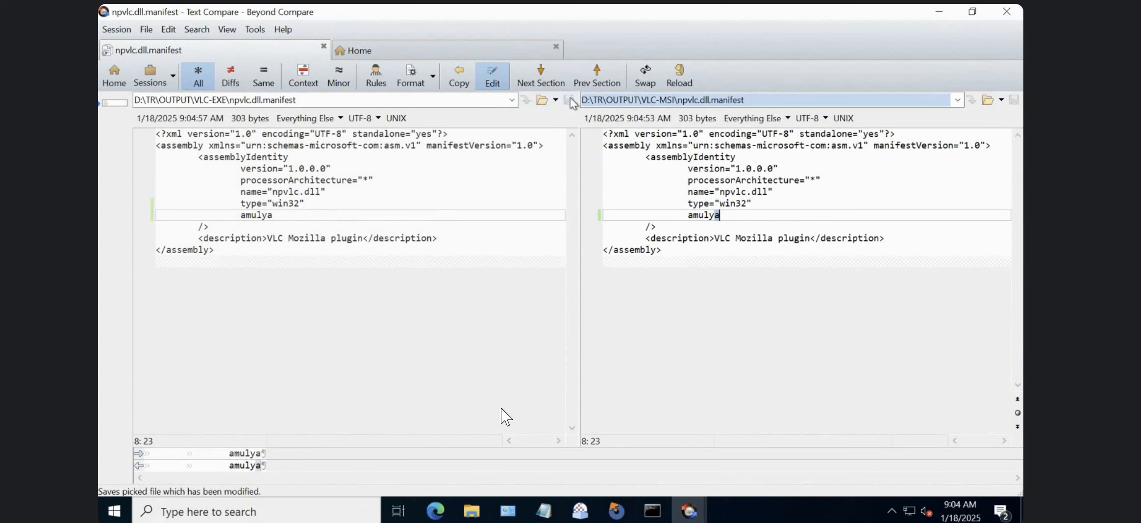
left_click(325, 109)
left_click(568, 263)
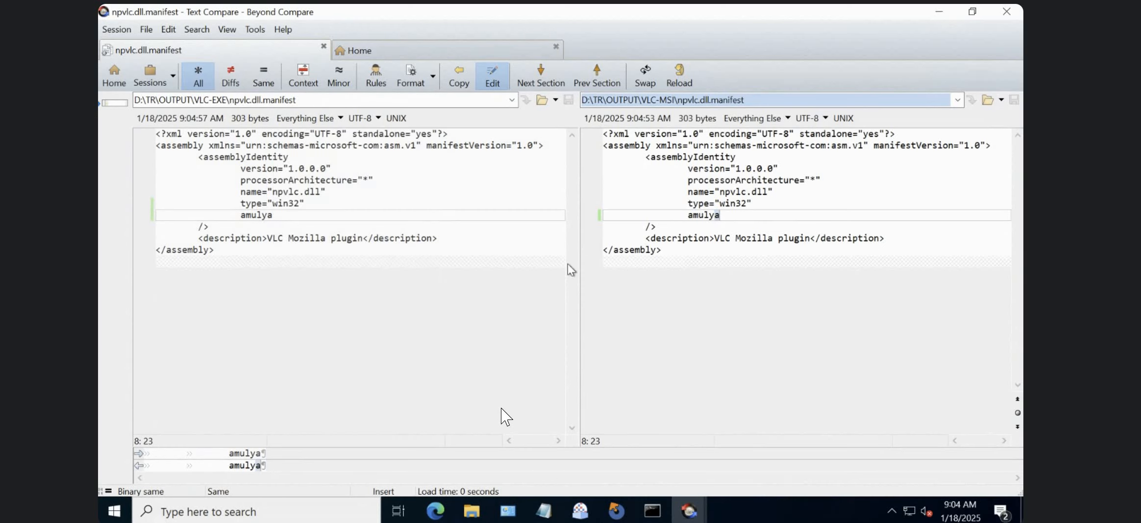
left_click(441, 255)
left_click(364, 217)
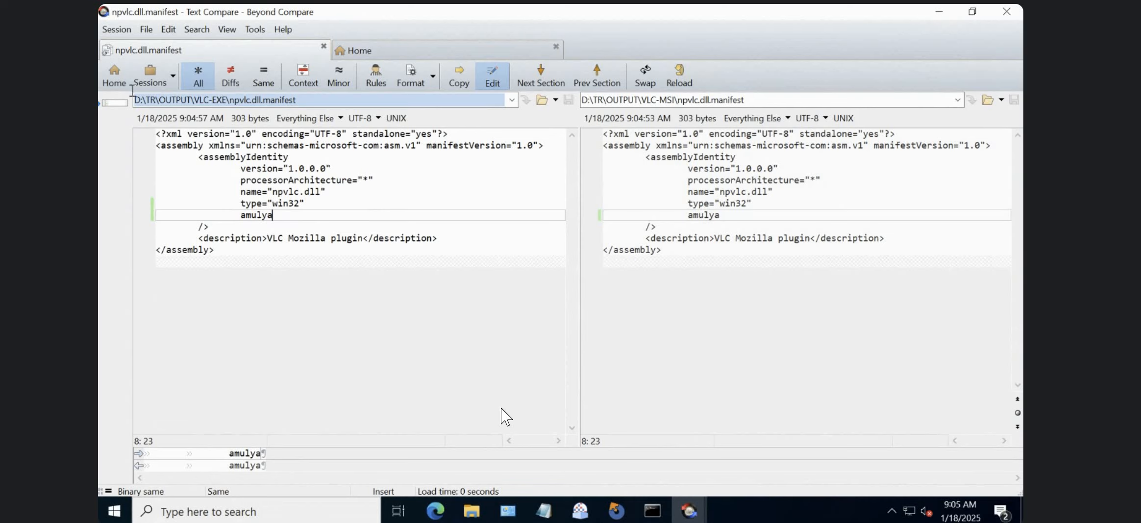
Start a new Text Merge session and load npvlc.dll.manifest from the VLC-MSI folder as its left-side file.
left_click(112, 78)
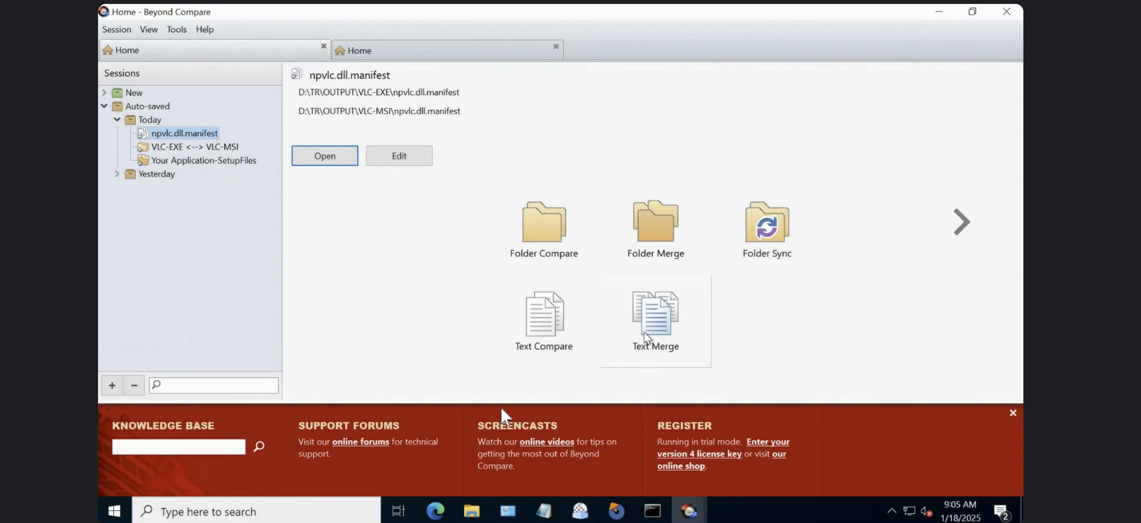
left_click(661, 322)
double_click(662, 322)
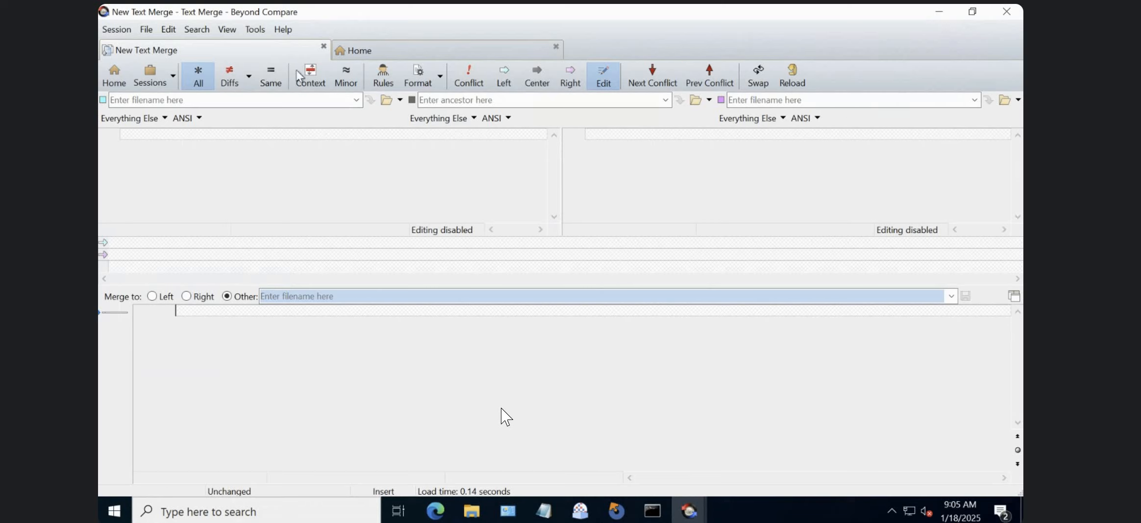
left_click(387, 100)
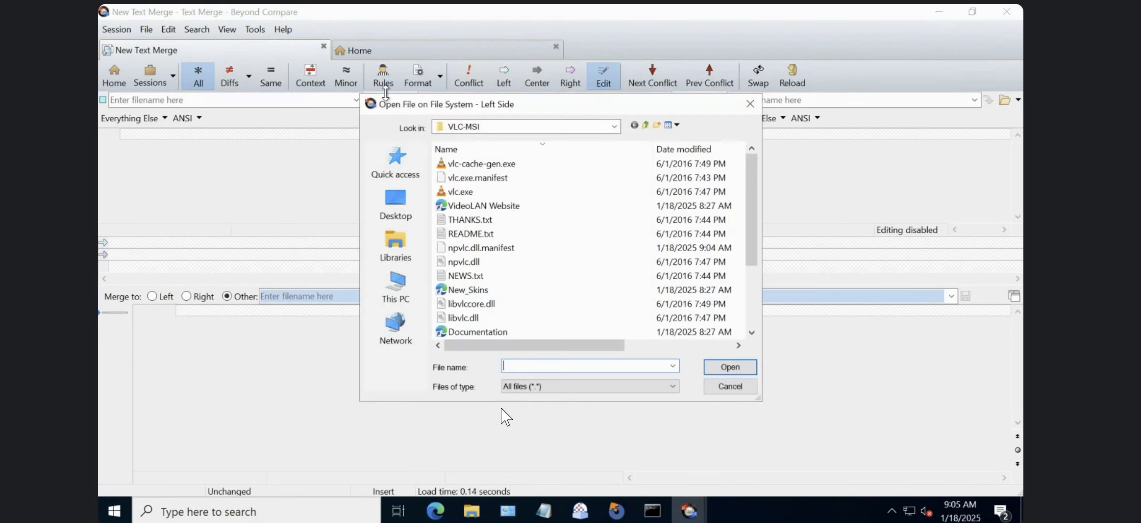
left_click(482, 248)
left_click(707, 367)
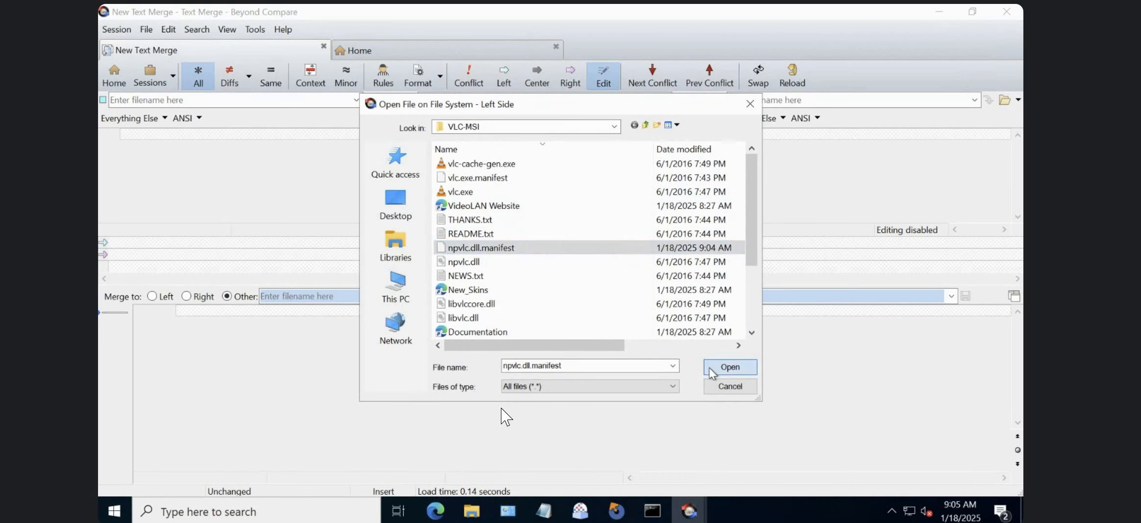
Load axvlc.dll.manifest from the VLC-EXE folder as the right-side file of the text merge.
left_click(1003, 101)
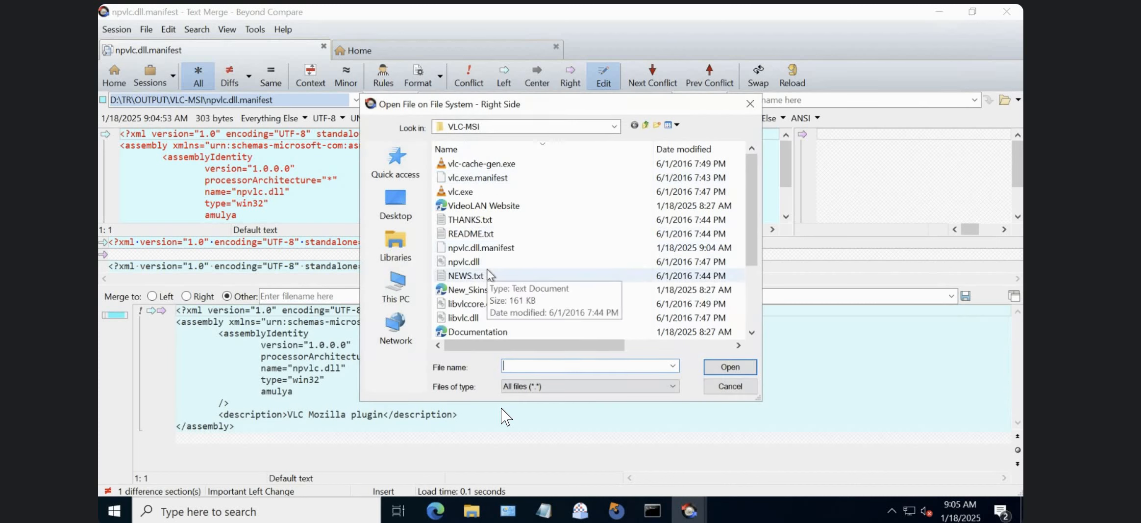
left_click(488, 276)
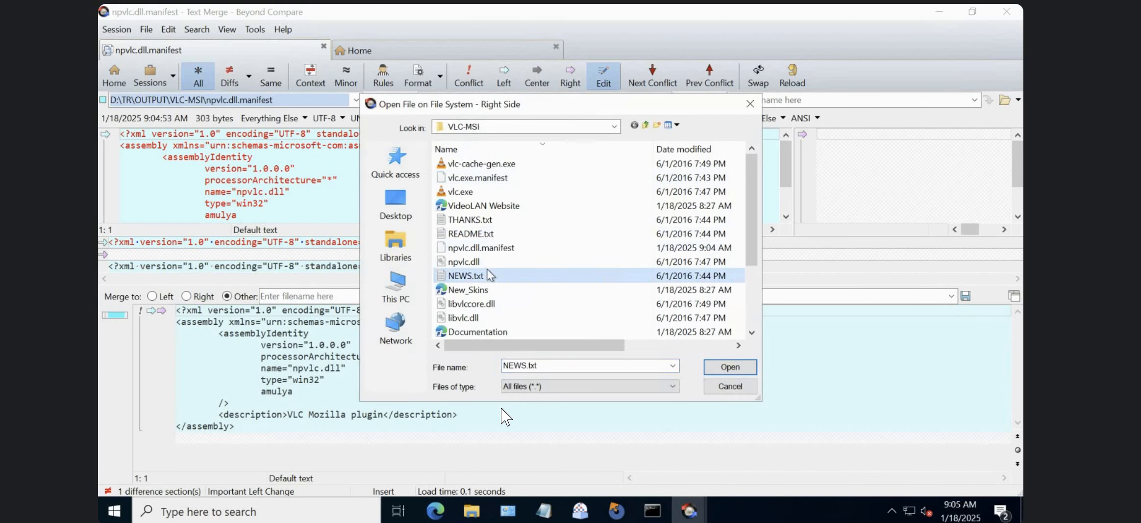
left_click(749, 304)
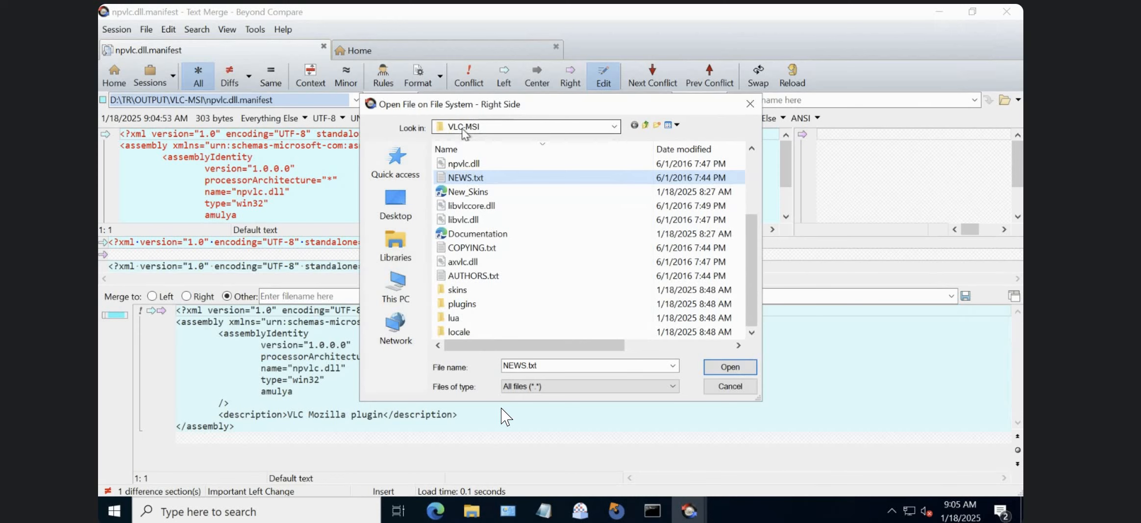
left_click(644, 125)
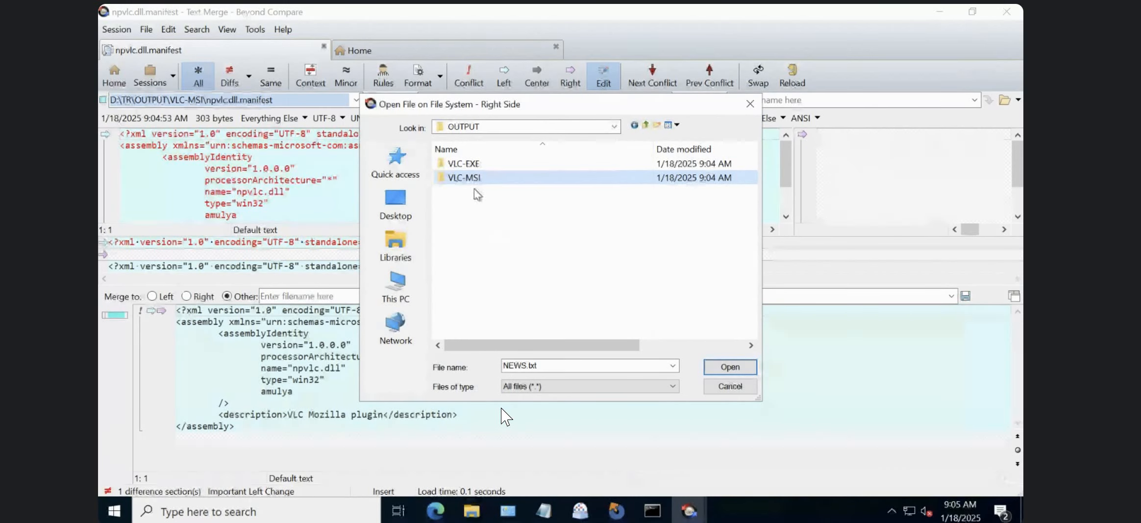
left_click(470, 164)
double_click(470, 163)
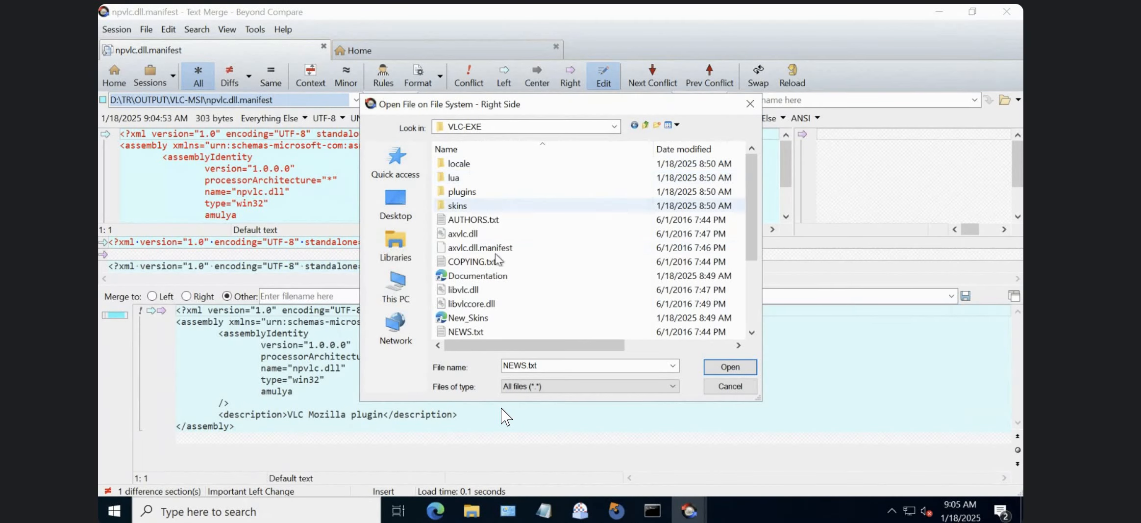
left_click(491, 247)
left_click(743, 370)
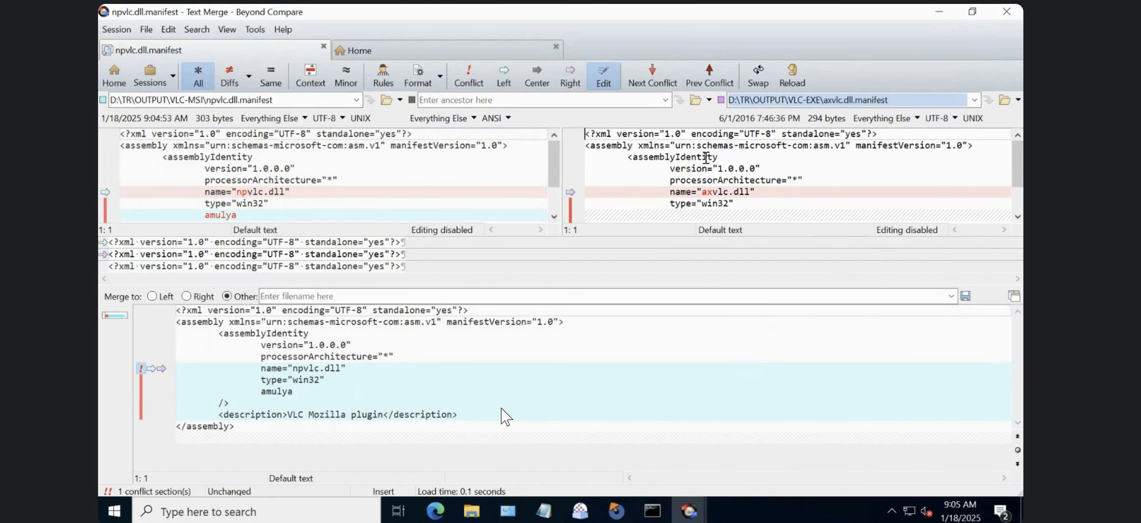
Examine the file names and differing lines of the two manifests in the text merge, along with the merge output.
double_click(847, 99)
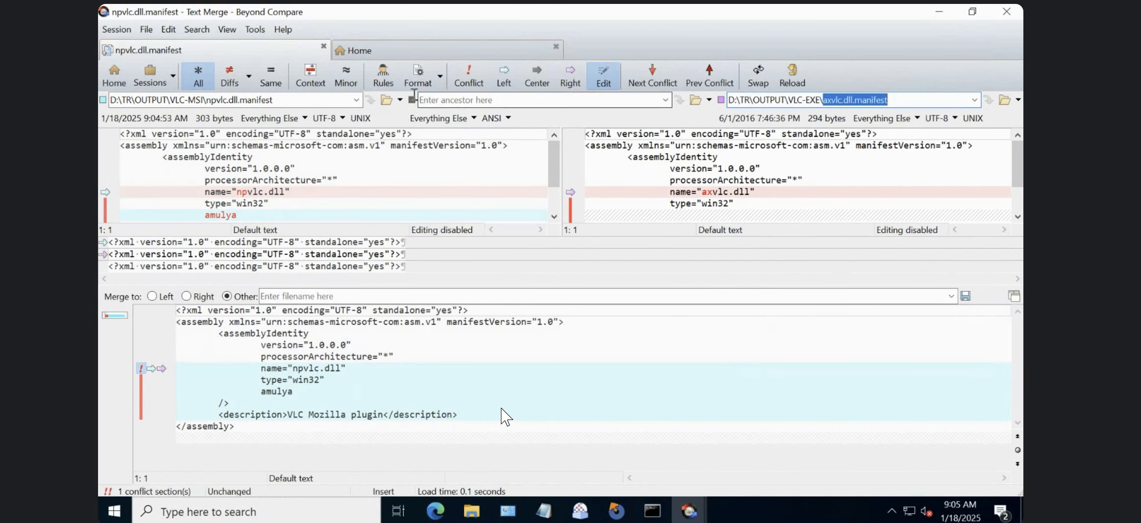
double_click(294, 99)
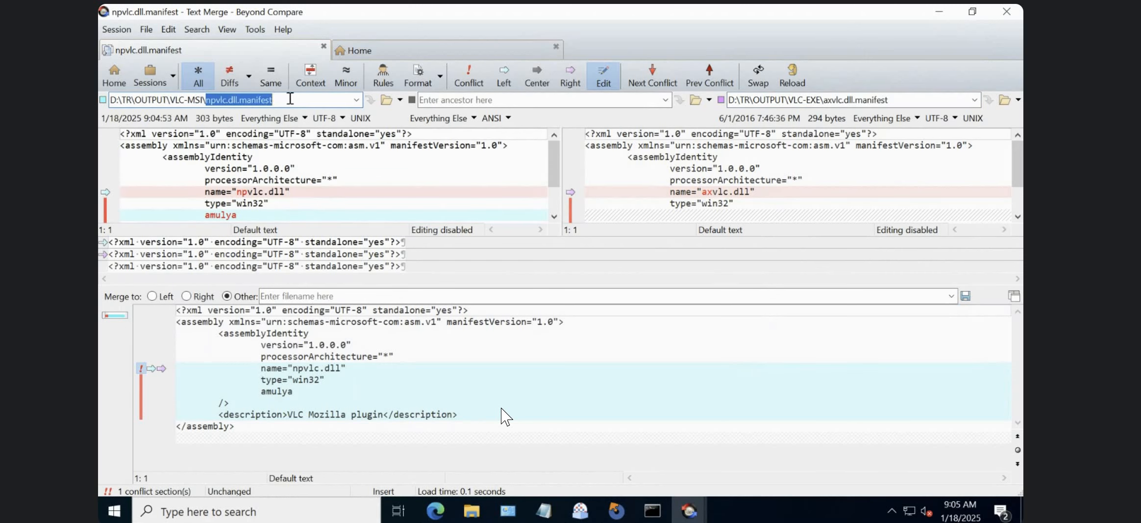
left_click(245, 403)
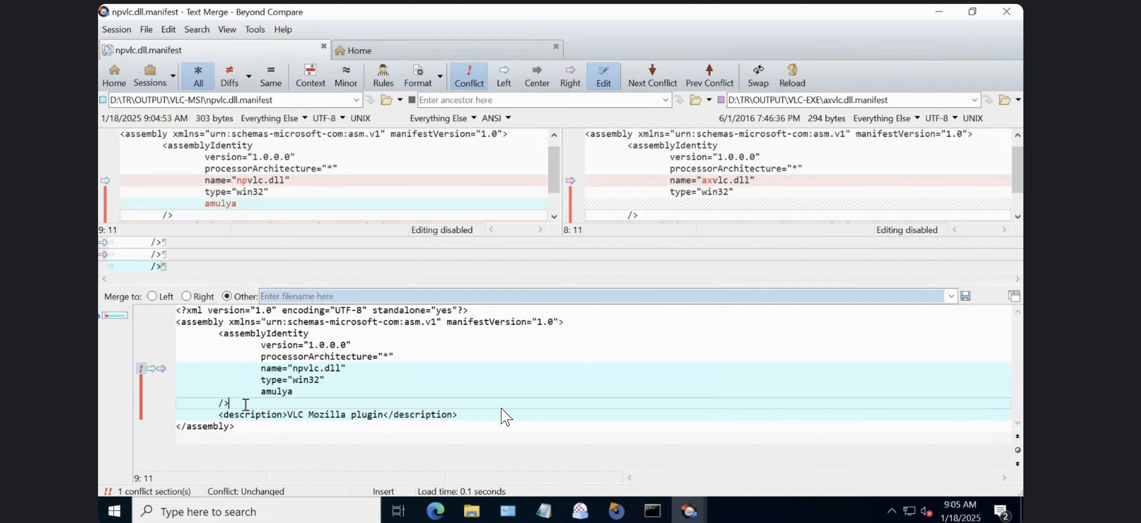
left_click(147, 30)
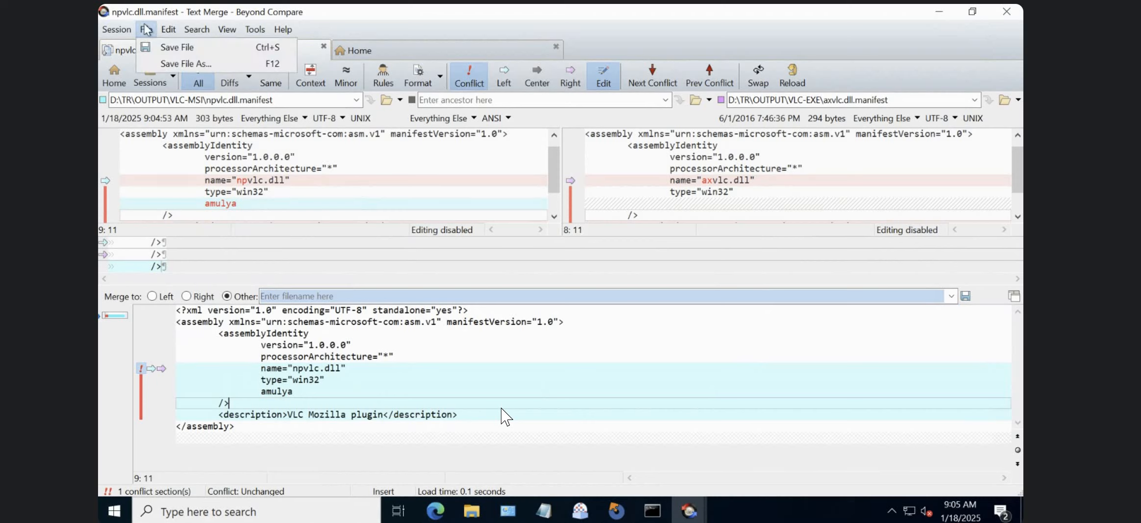
mouse_move(125, 33)
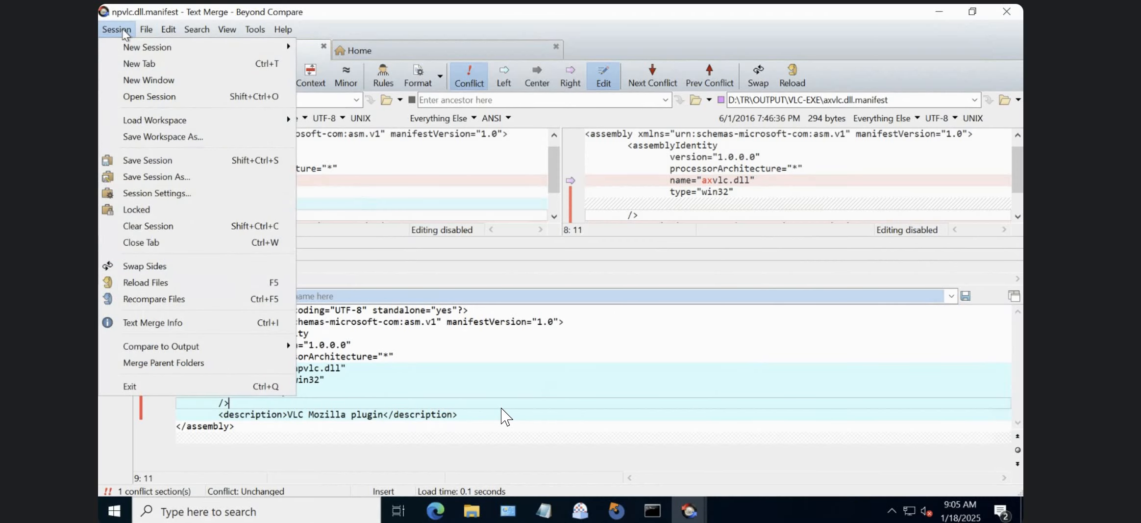
left_click(438, 264)
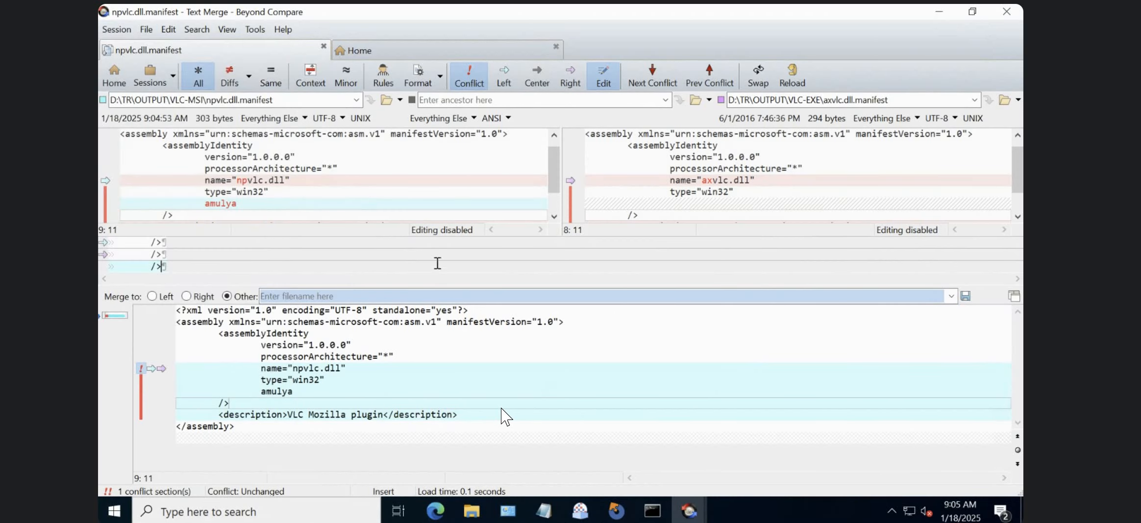
left_click(380, 380)
Set the merge target to the right-side file, axvlc.dll.manifest, and check the version, name and type lines in each pane.
left_click(186, 295)
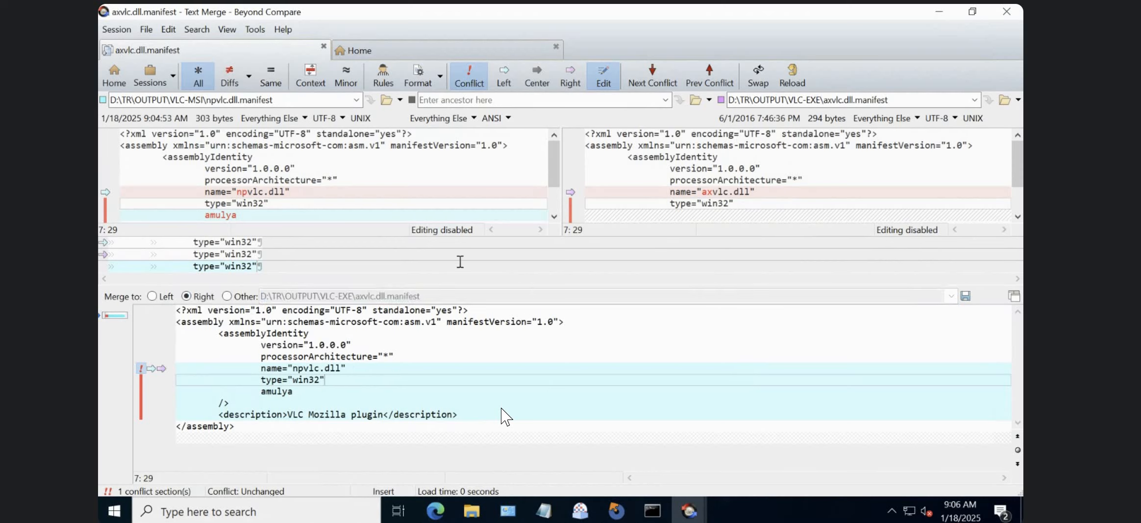
left_click(719, 168)
left_click(422, 367)
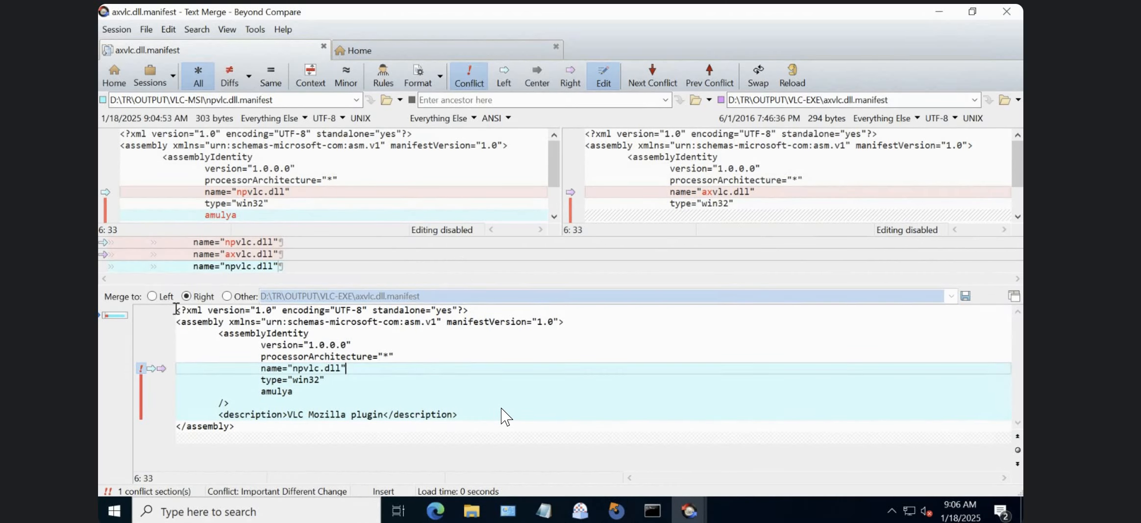
left_click(278, 169)
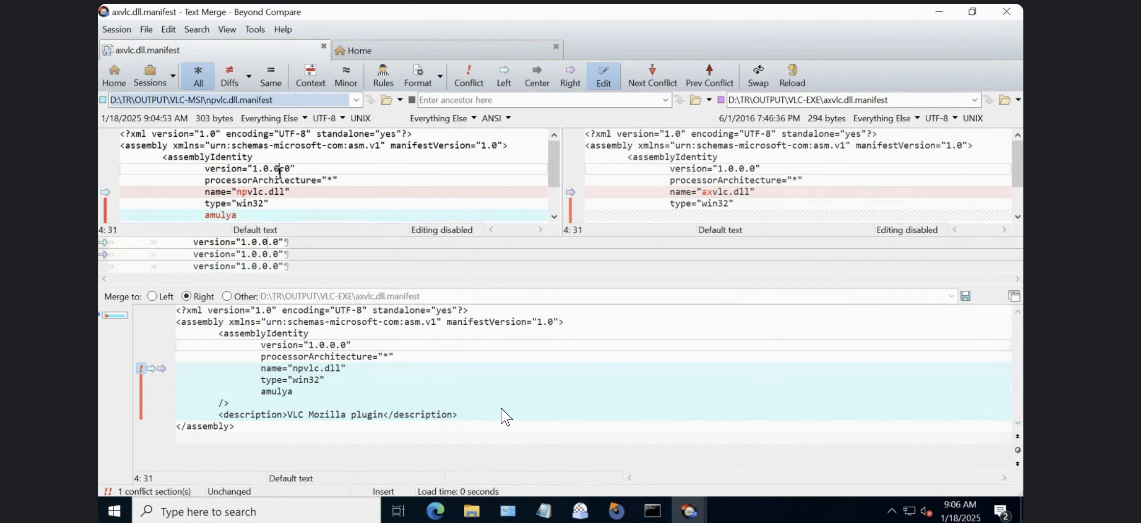
left_click(692, 202)
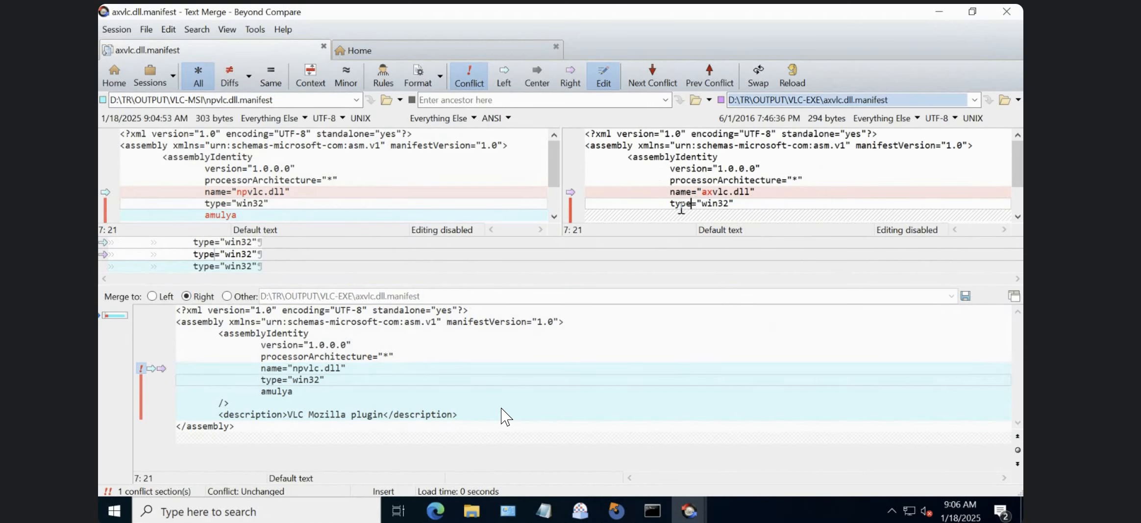
left_click(769, 219)
left_click(147, 202)
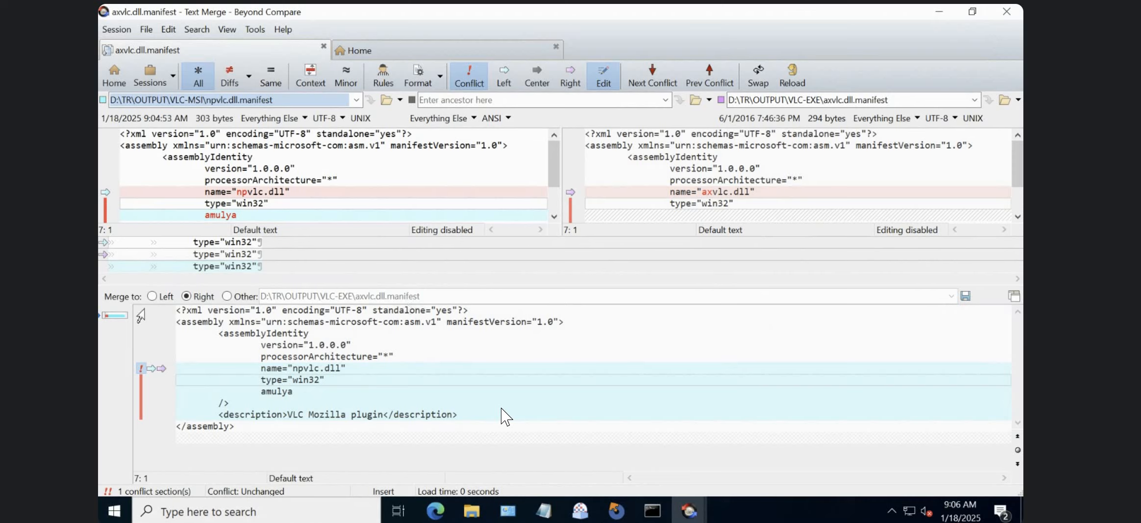
Set the merge target to the left-side npvlc.dll.manifest in VLC-MSI and save the merged output.
left_click(151, 296)
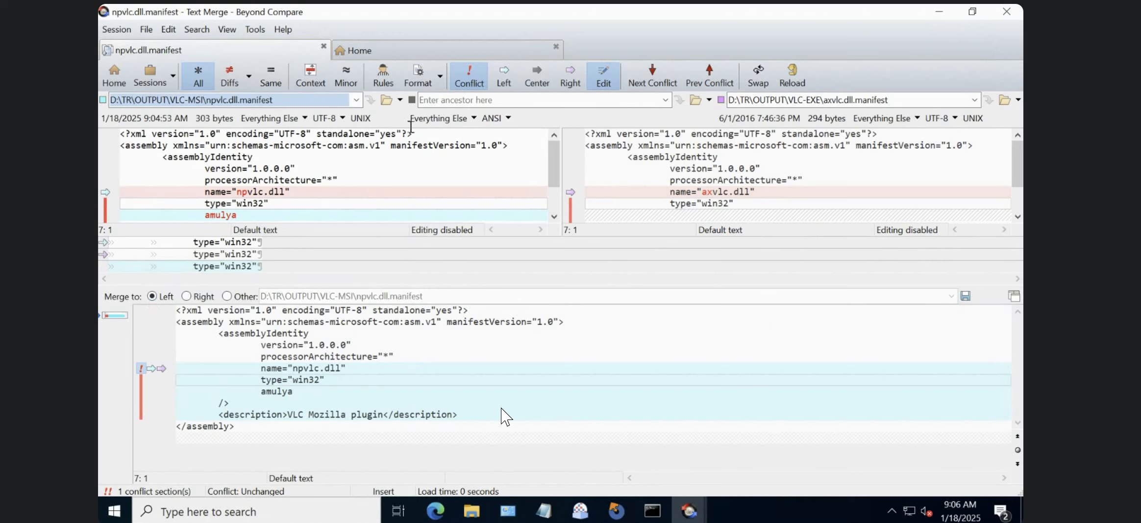
double_click(285, 97)
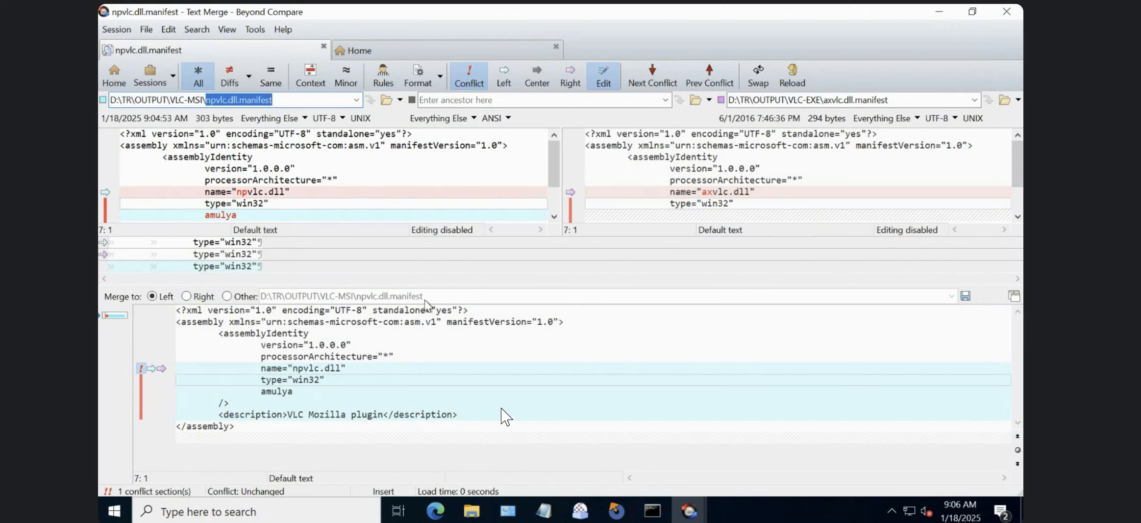
left_click(389, 354)
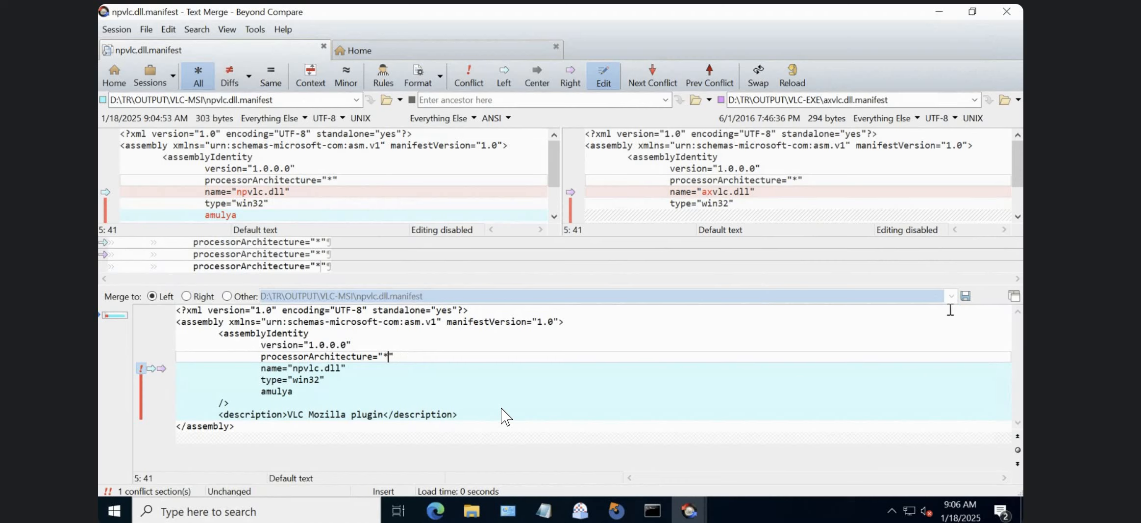
left_click(966, 295)
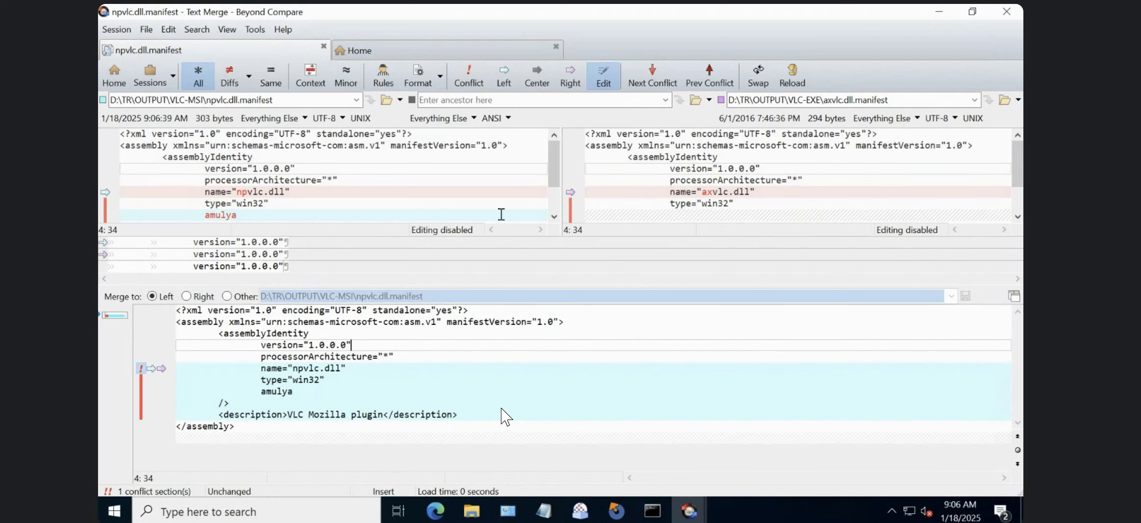
Leave the text merge session and close Beyond Compare with all its tabs.
left_click(114, 76)
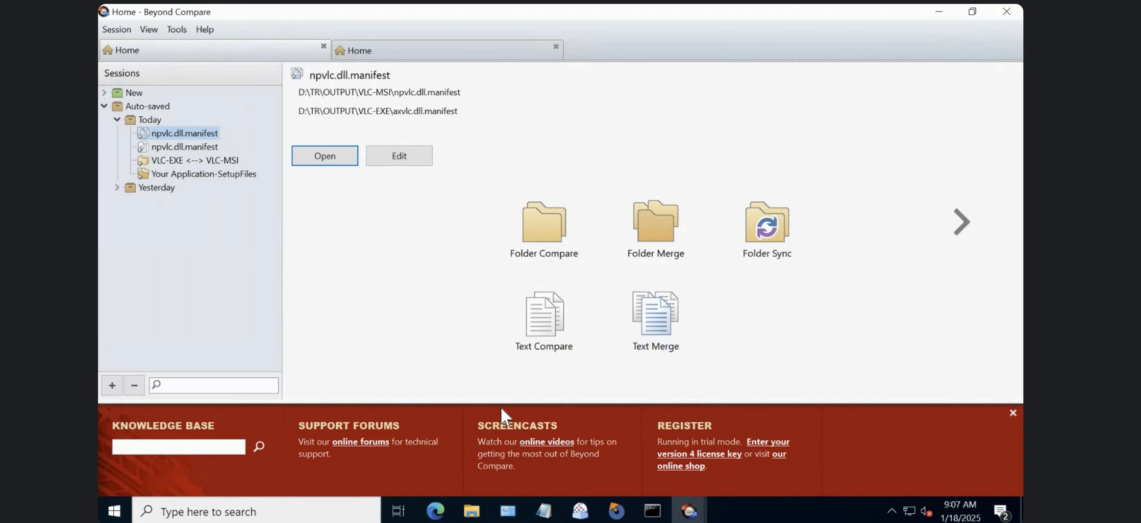
left_click(1000, 13)
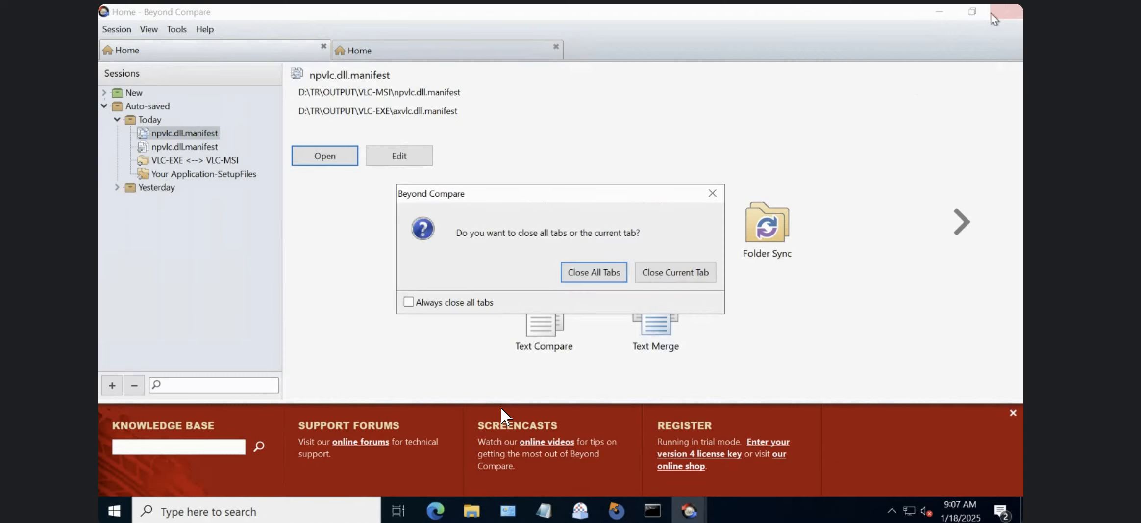
left_click(616, 271)
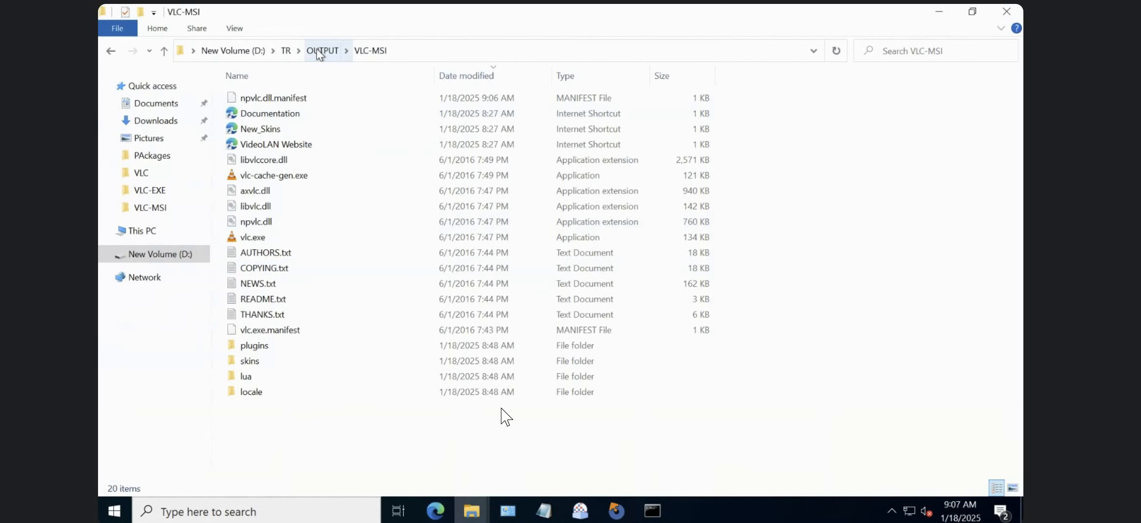
Go up to the OUTPUT folder, and review the setup capture notes in Notepad from their beginning.
left_click(322, 51)
key("alt+Tab")
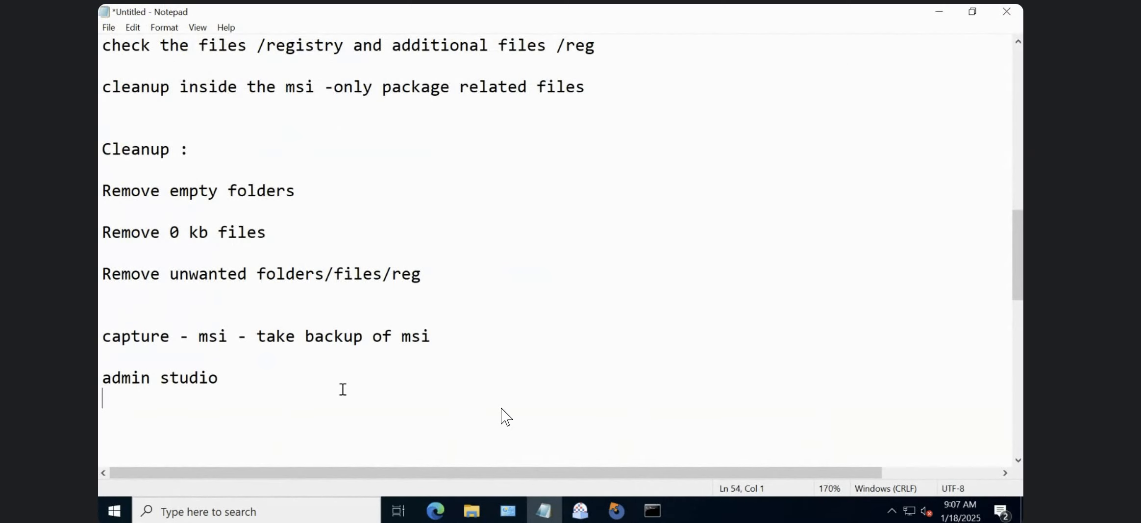
left_click(1018, 142)
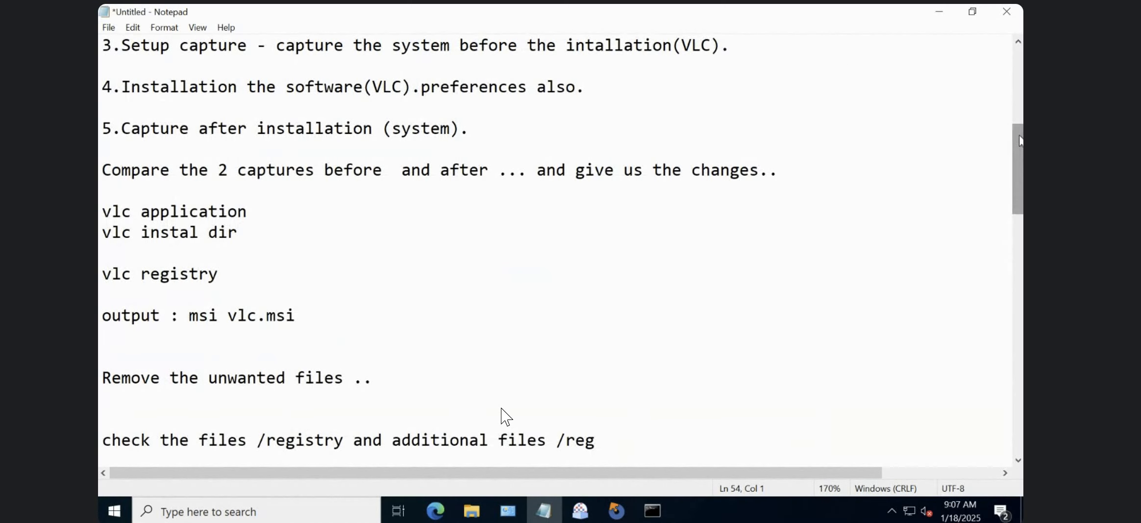
left_click(1019, 90)
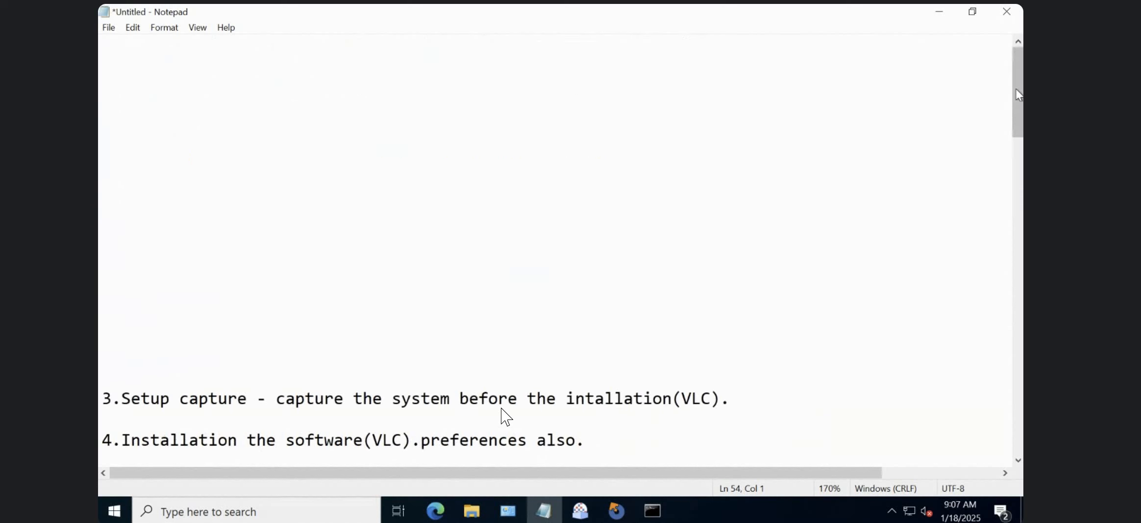
left_click(1018, 209)
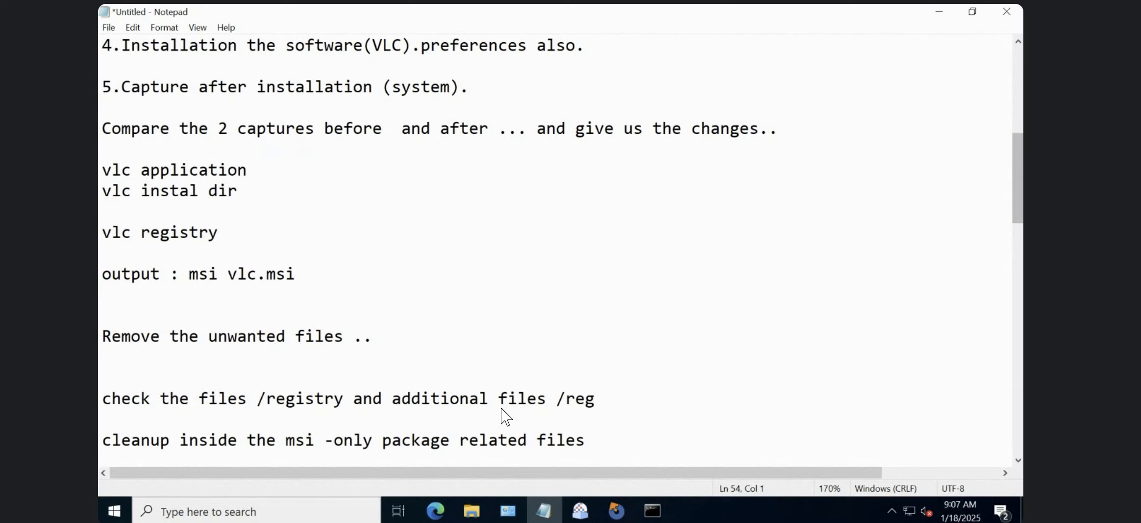
left_click(940, 12)
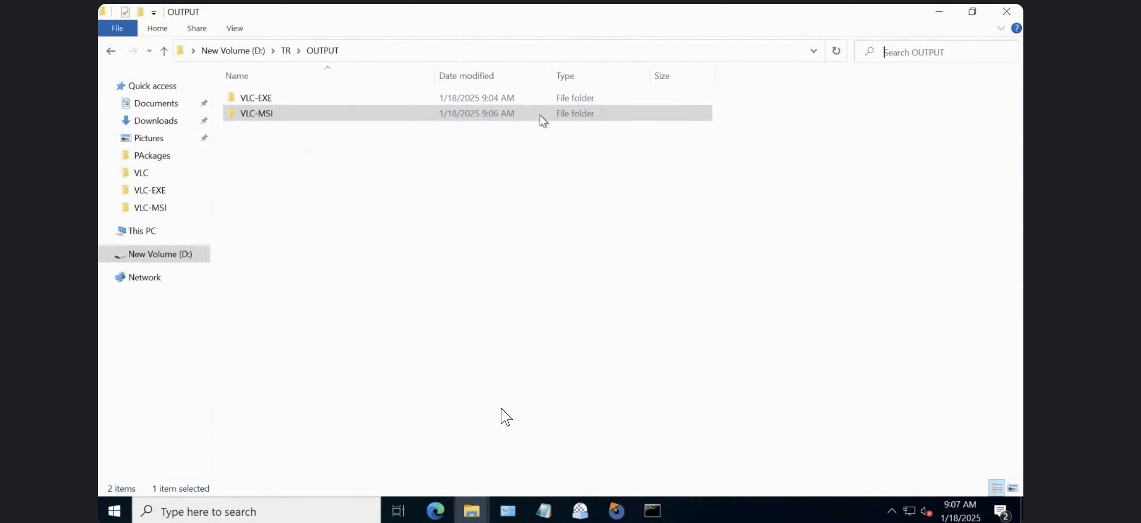
Add a "---" separator to the Notepad notes a few lines below "output : msi vlc.msi", followed by blank lines.
left_click(544, 511)
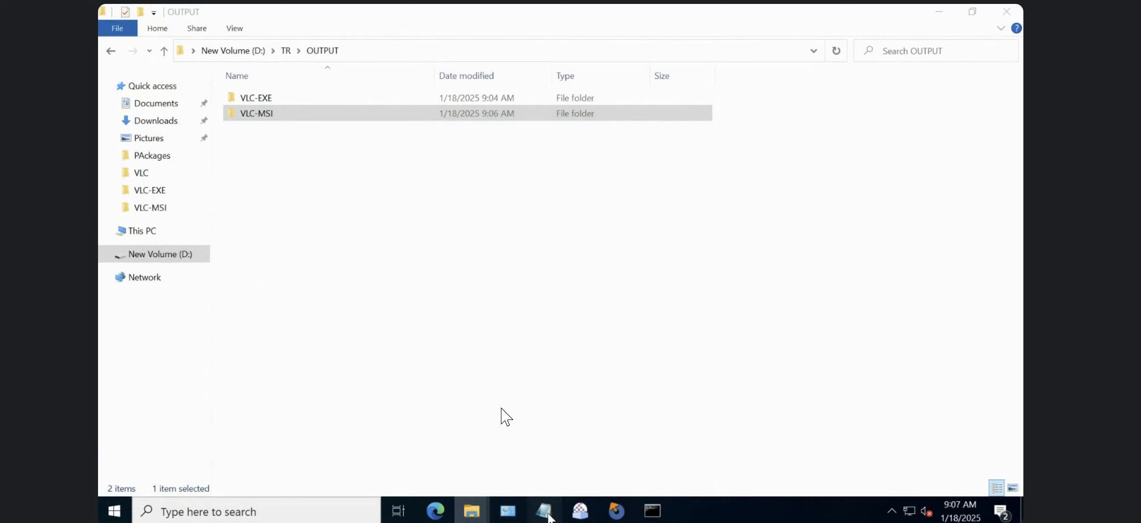
left_click(369, 319)
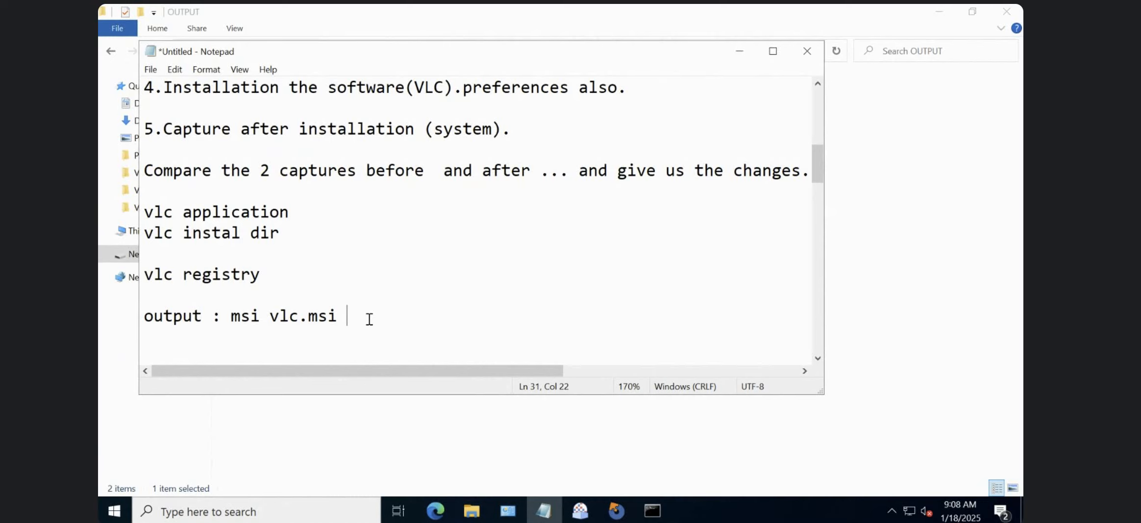
key("Return")
key("Return")
key("Return")
key("Return")
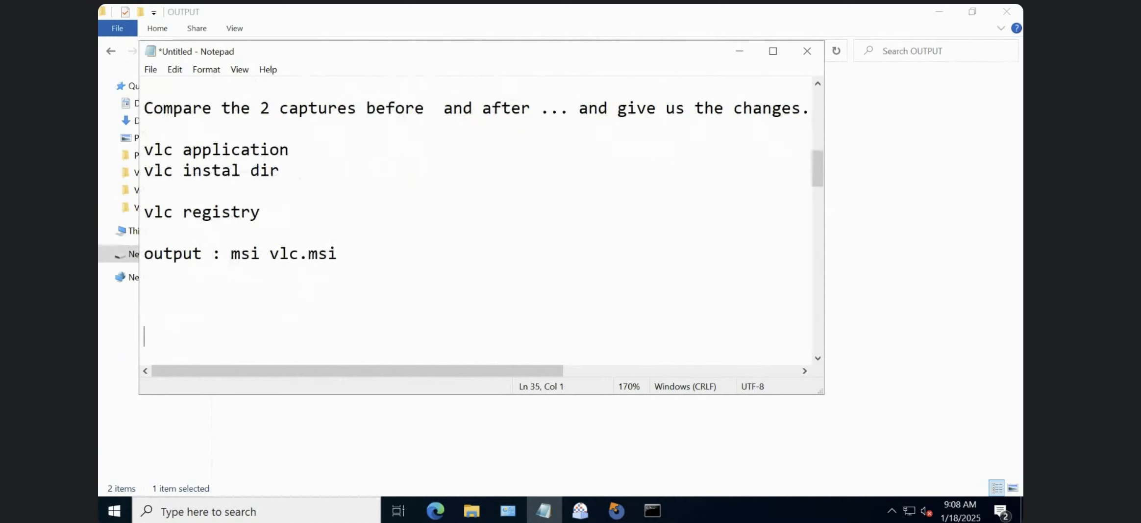
type("---")
key("Return")
key("Return")
key("Return")
key("Return")
key("Return")
key("Return")
key("Return")
key("Return")
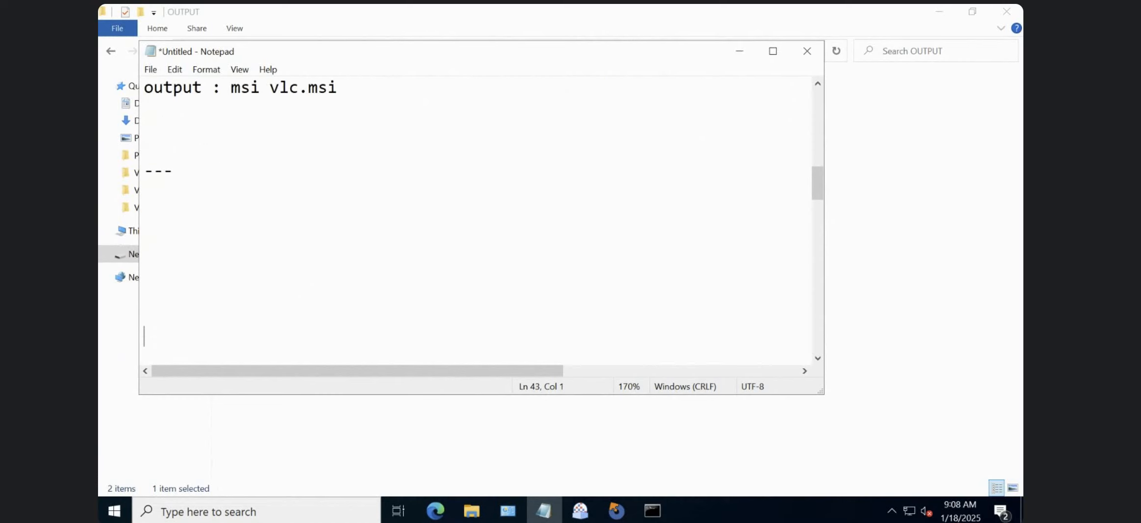
Enter the heading "Silent switch" directly below the separator, followed by a blank line.
left_click(167, 194)
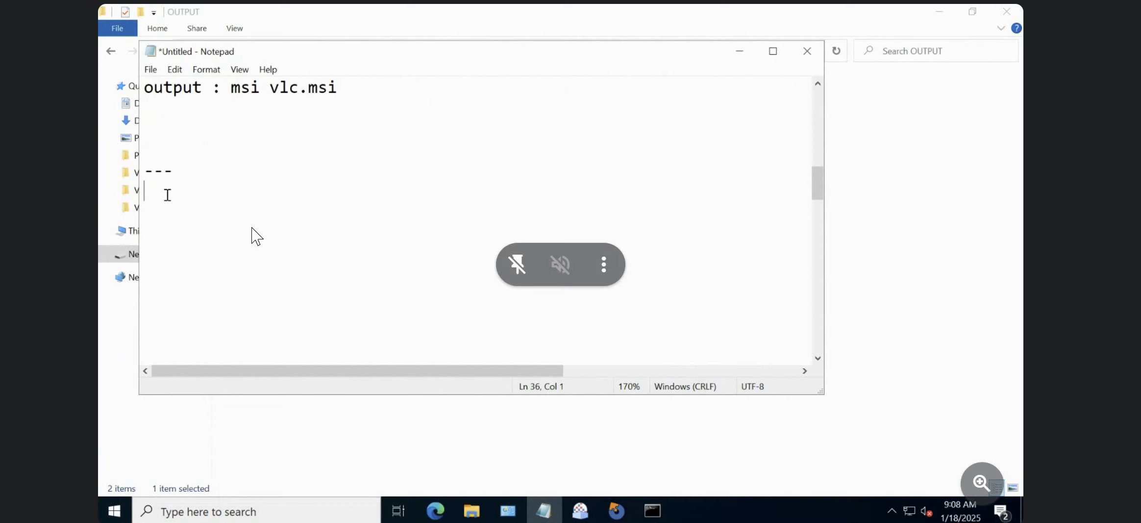
type("Sile")
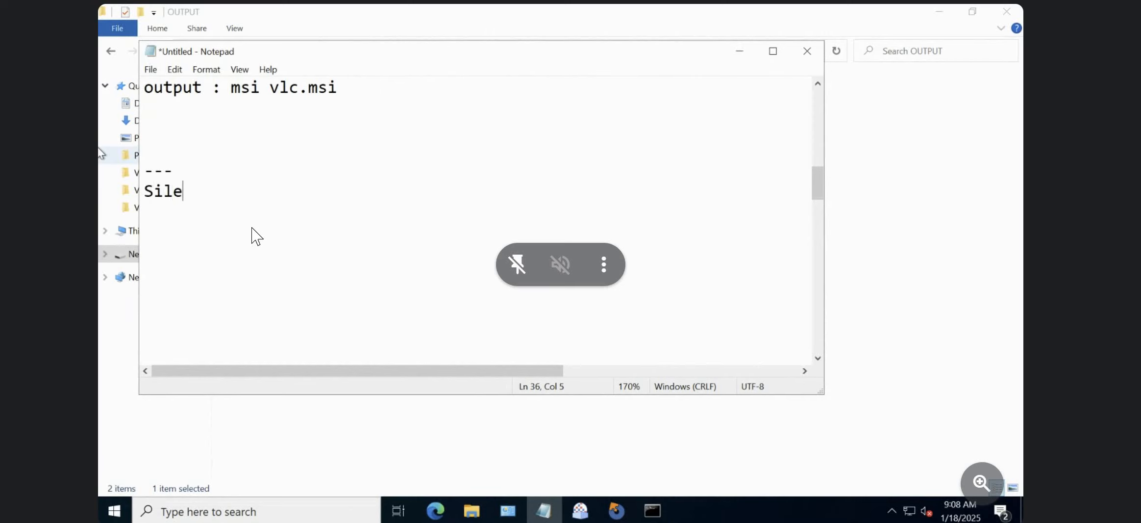
type("nt switch")
key("Return")
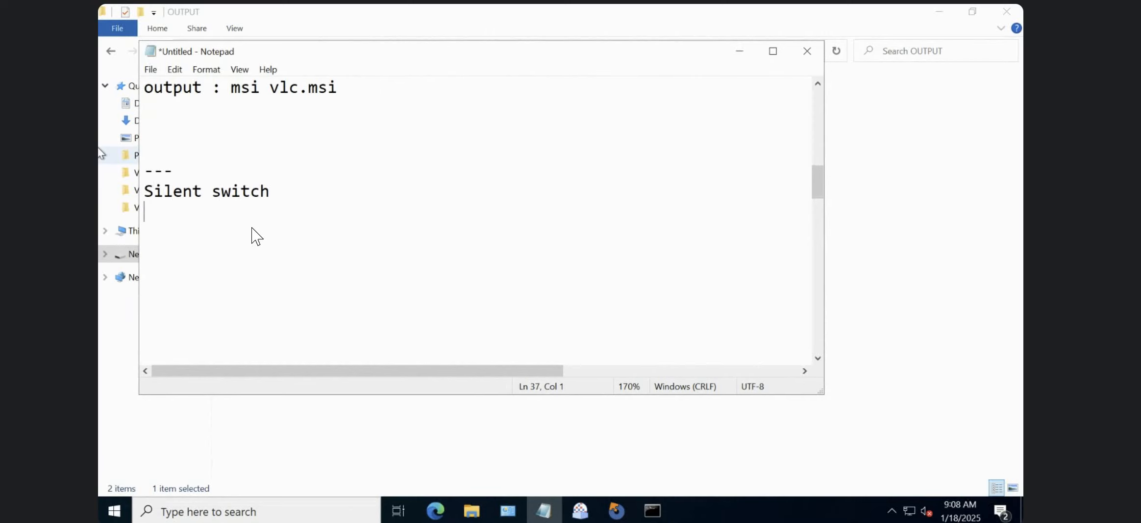
key("Return")
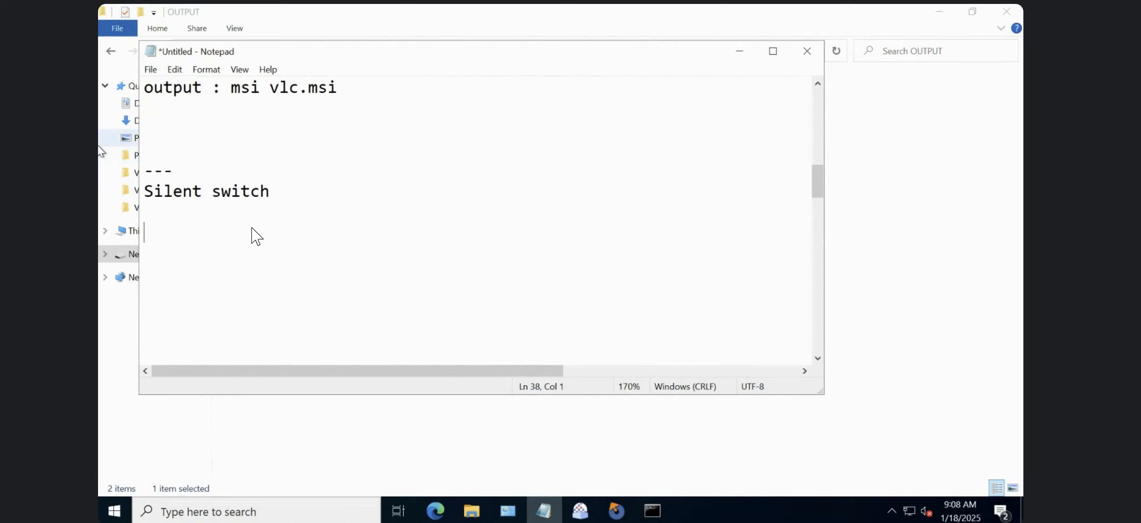
Write the note "MSI - vendor msi - tables - database" beneath the Silent switch heading.
type("MSI - ven")
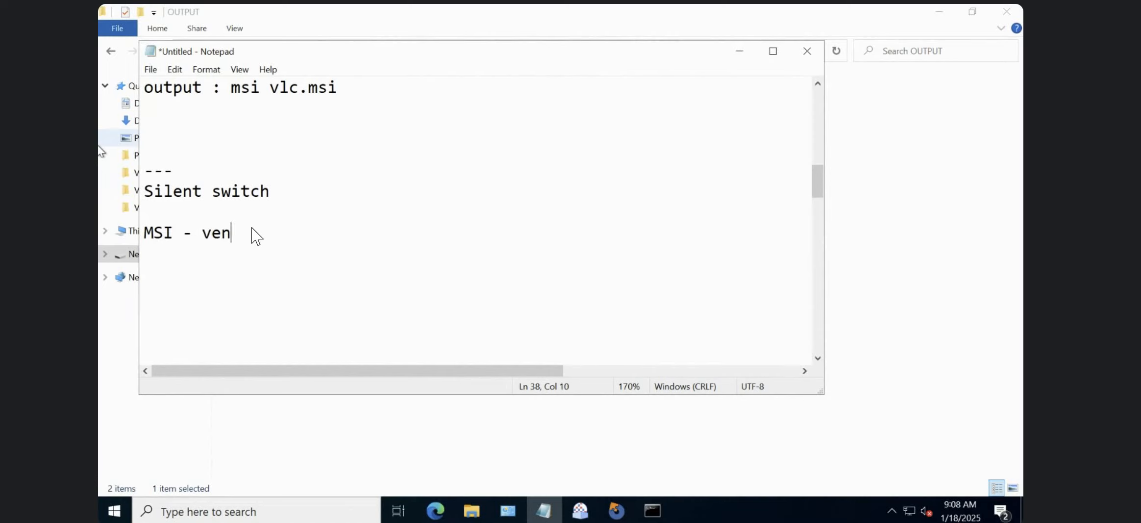
type("dor msi - tab;")
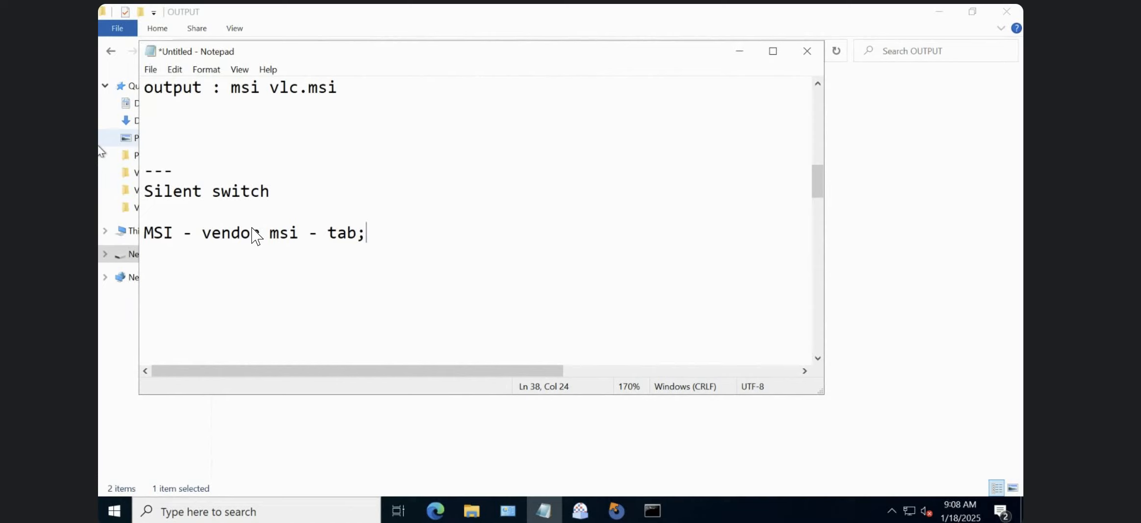
key("BackSpace")
type("les - database ")
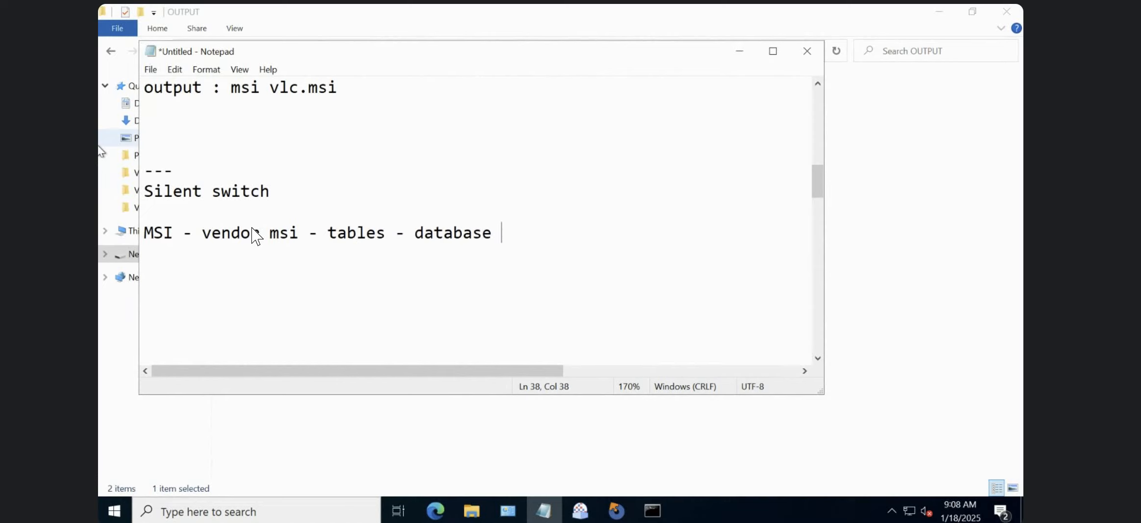
type("-")
left_click(497, 246)
left_click(180, 215)
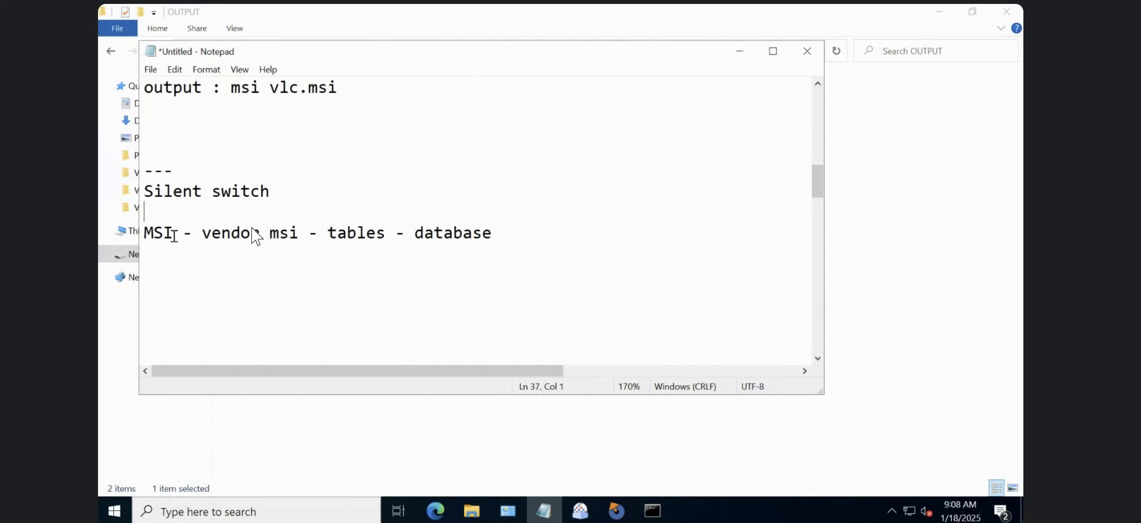
left_click(174, 235)
Start a new note reading "Drivers -" two lines below the MSI note.
left_click(507, 234)
key("Return")
key("Return")
type("Drivers")
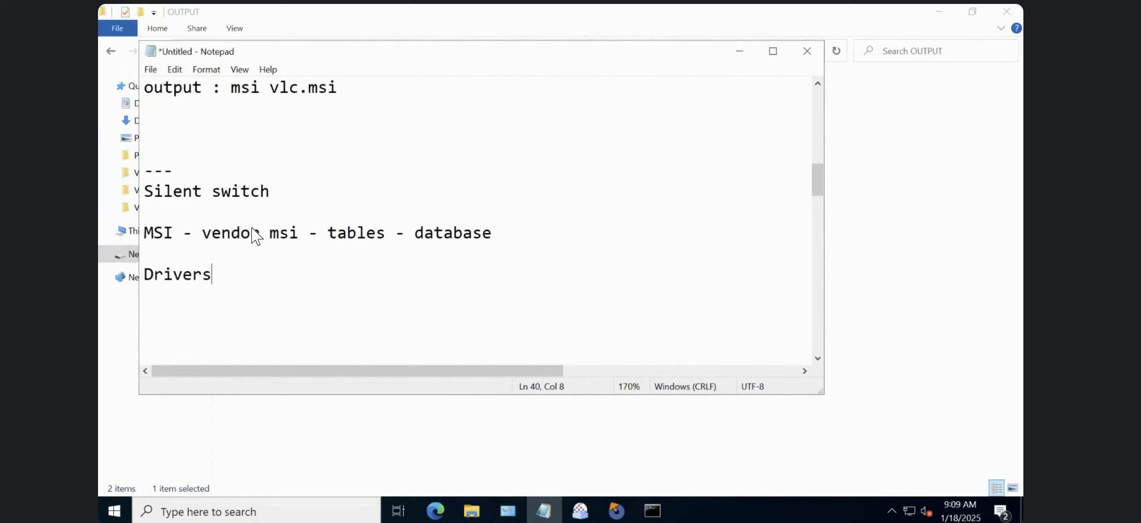
type(" -")
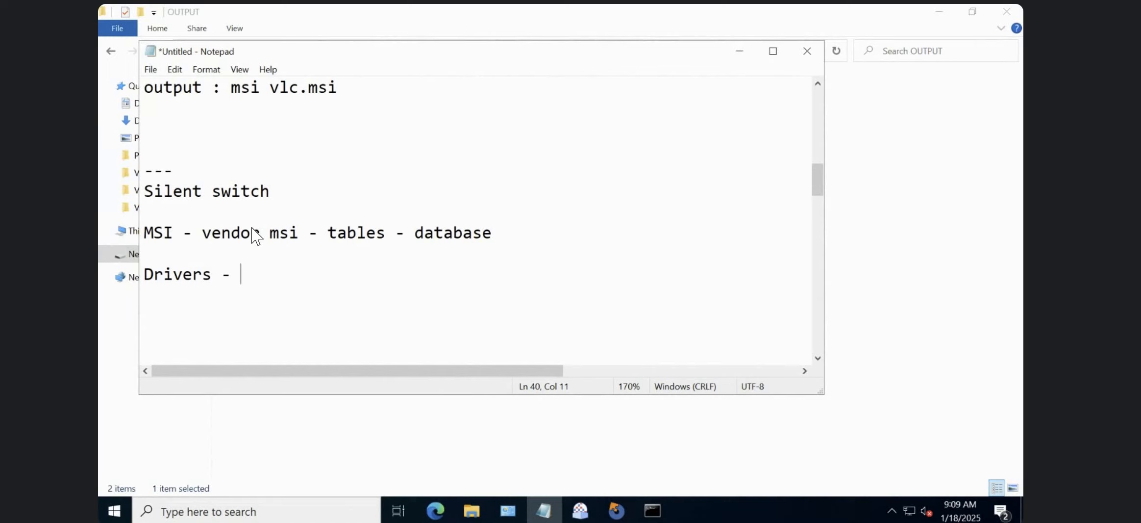